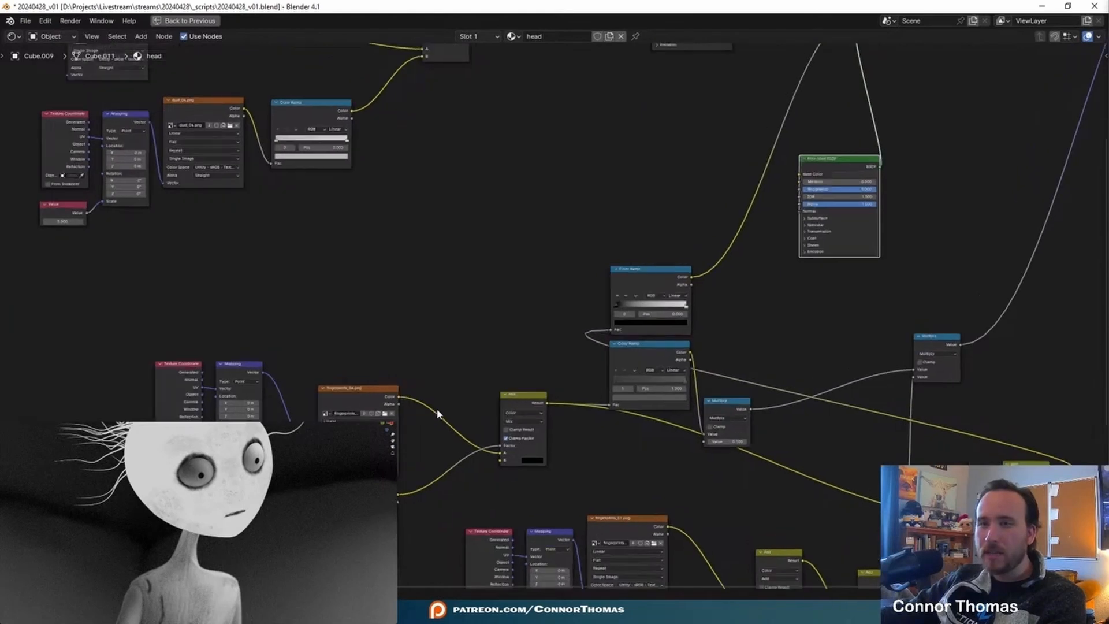
- Paste the mainface image texture node into the head material and place it between the Add node and the Principled BSDF
middle_drag(456, 353, 442, 314)
click(366, 456)
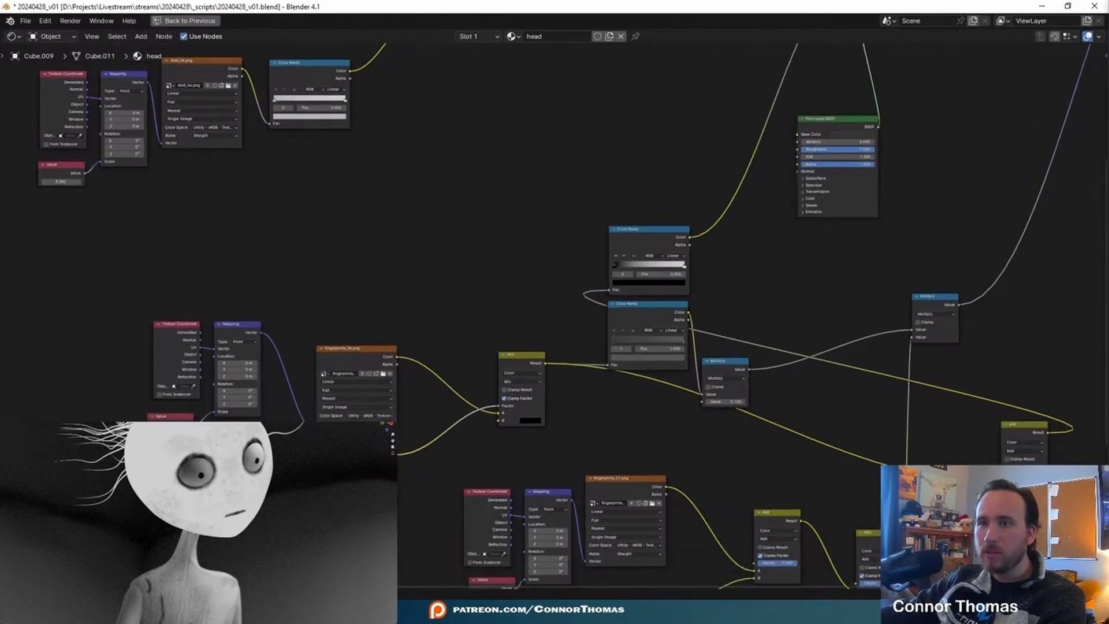
middle_drag(517, 164, 375, 386)
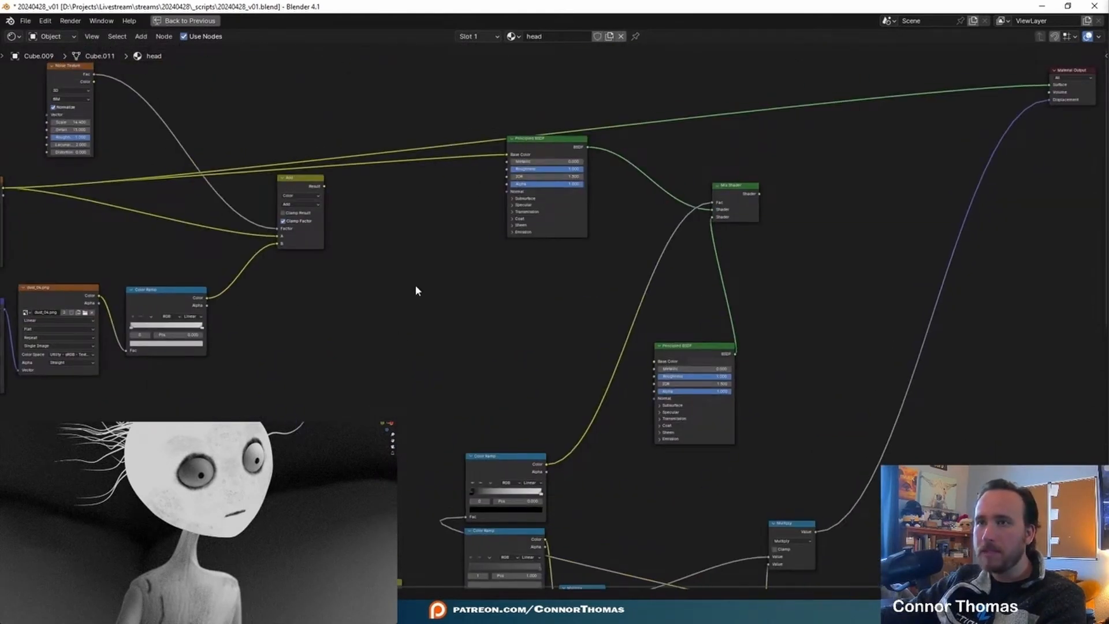
key(ctrl+v)
middle_drag(415, 284, 527, 395)
middle_drag(421, 430, 544, 390)
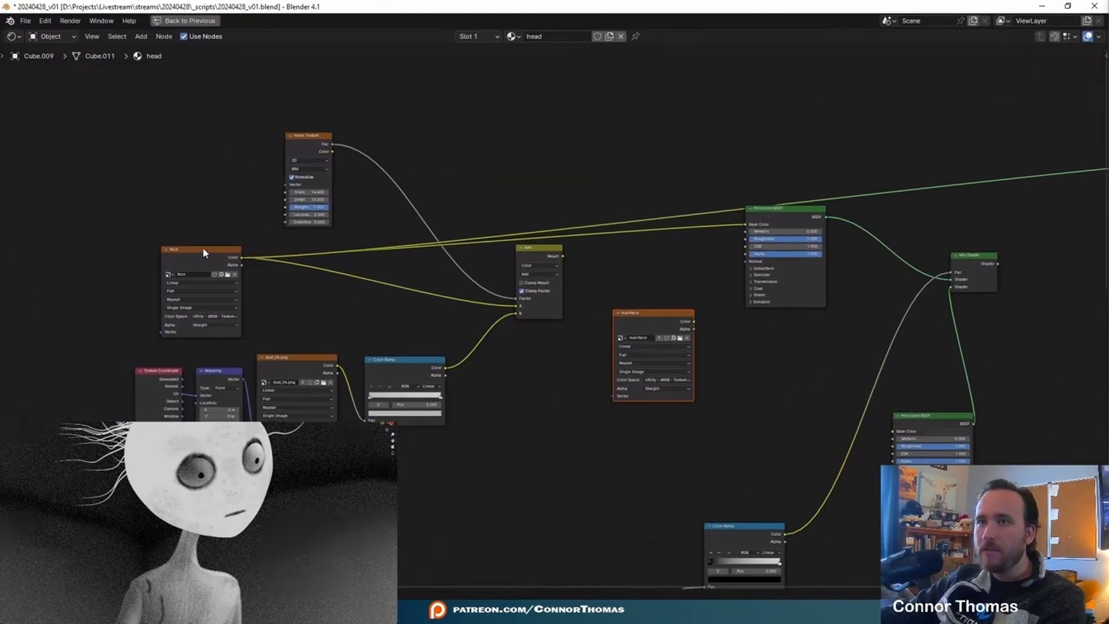
- Add a Mix Color node and place it between the Add node and the Principled BSDF
click(203, 252)
middle_drag(303, 242, 351, 211)
scroll(395, 244, up, 4)
middle_drag(221, 230, 426, 231)
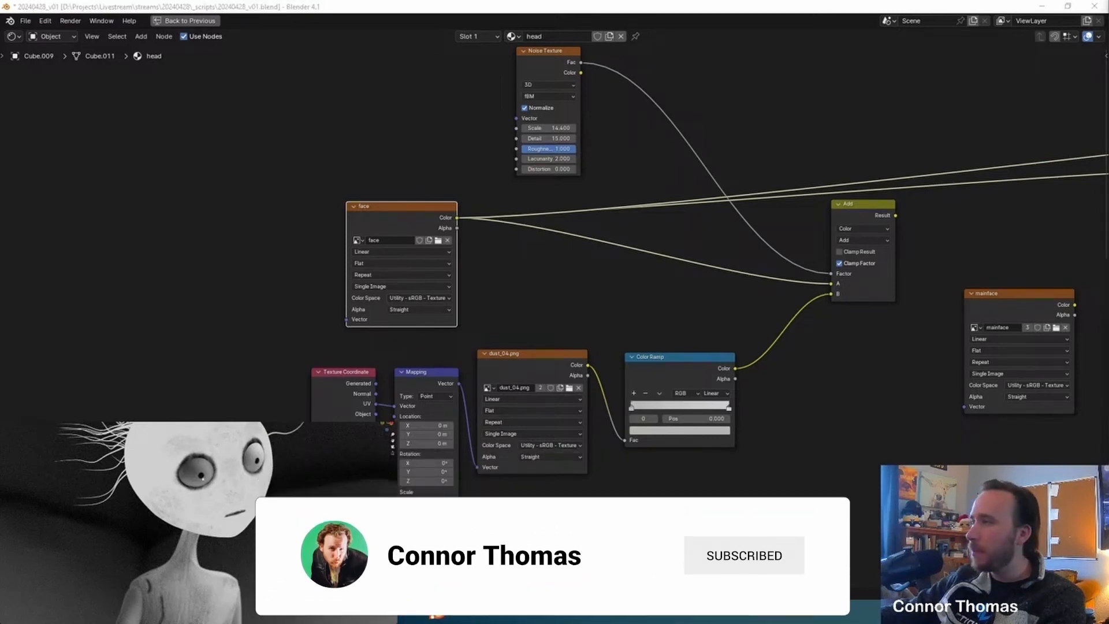
click(565, 322)
middle_drag(604, 287, 307, 263)
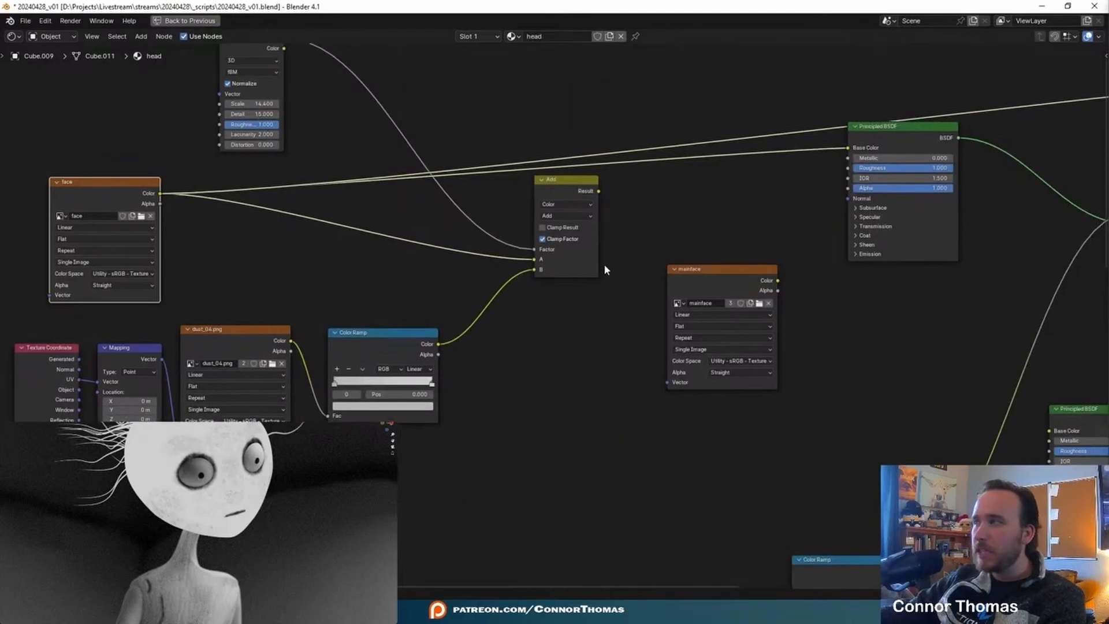
click(585, 344)
key(shift+a)
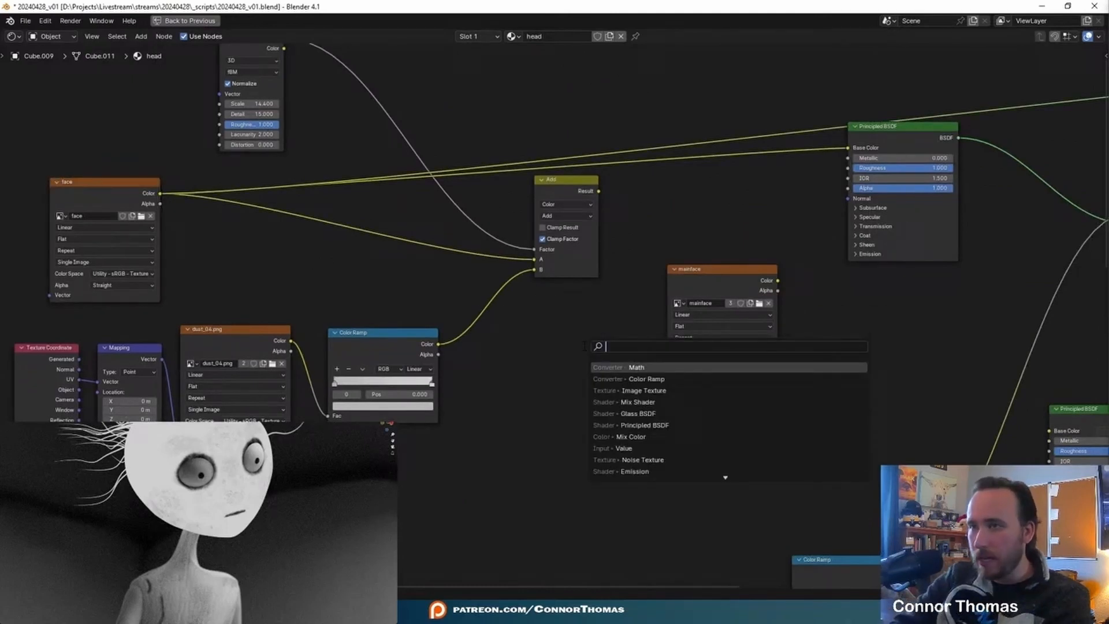
text(mic)
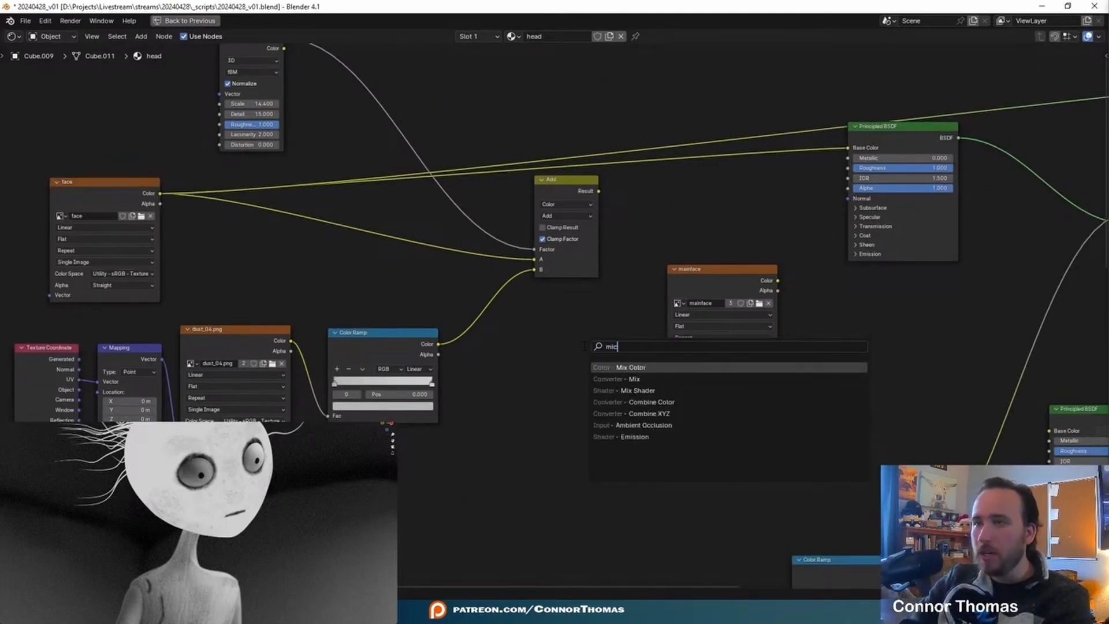
key(Return)
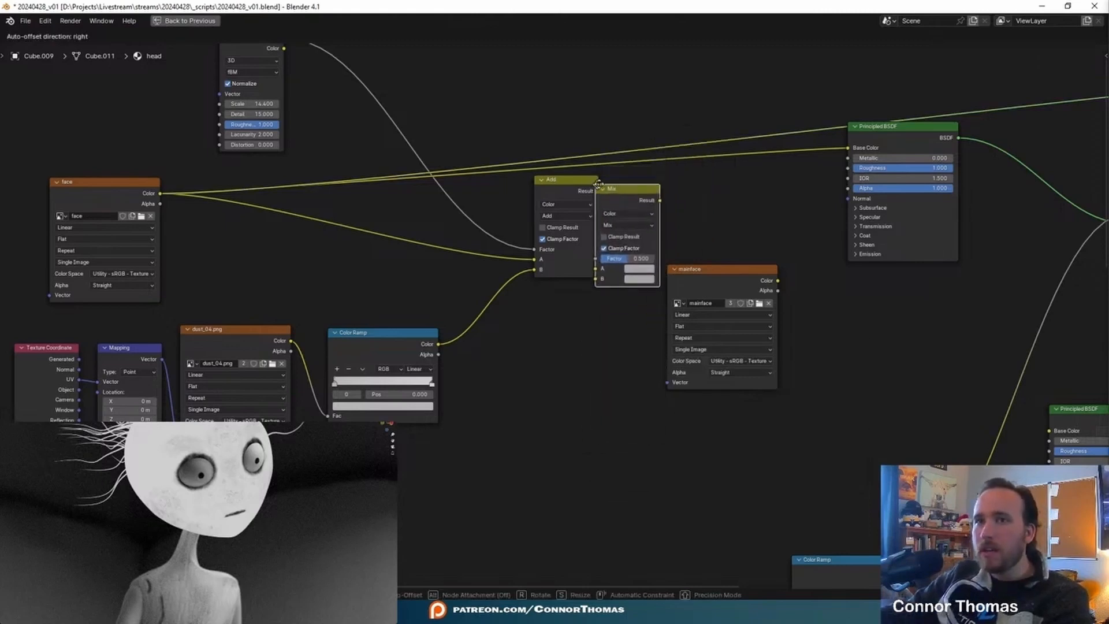
click(634, 155)
drag(660, 157, 758, 189)
- Move the mainface node below and beside the Mix node and link the face texture's color to the Mix node's A input
drag(688, 272, 596, 328)
drag(730, 266, 731, 277)
ctrl+shift+click(636, 331)
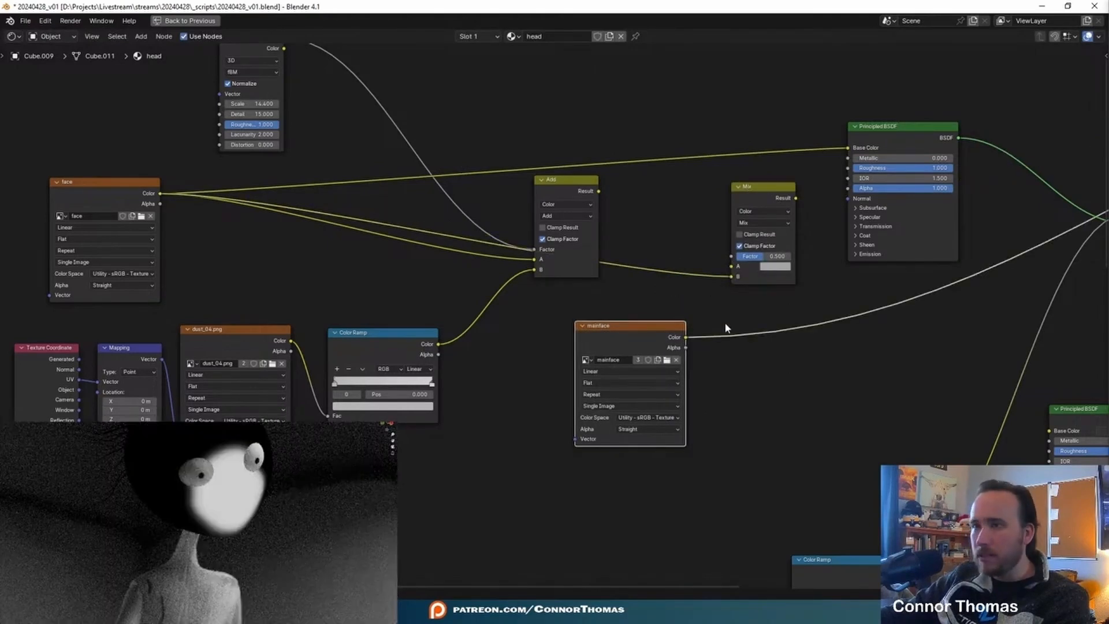
middle_drag(727, 328, 683, 381)
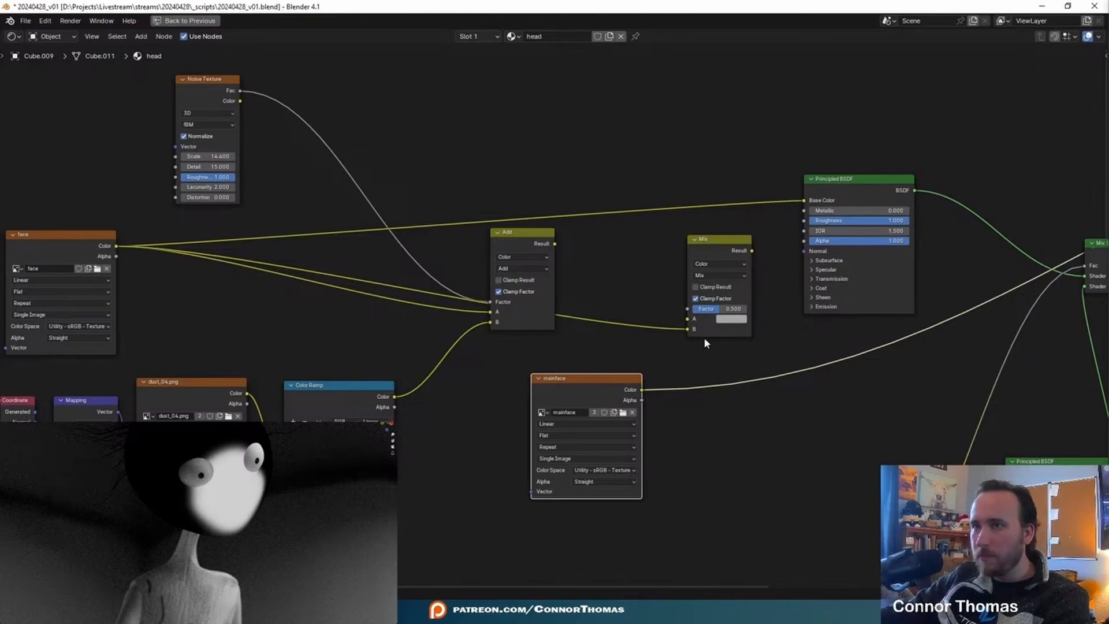
drag(688, 328, 688, 319)
- Set the Mix node's B color to near white and drive its Factor with the mainface texture's color
click(731, 329)
click(809, 262)
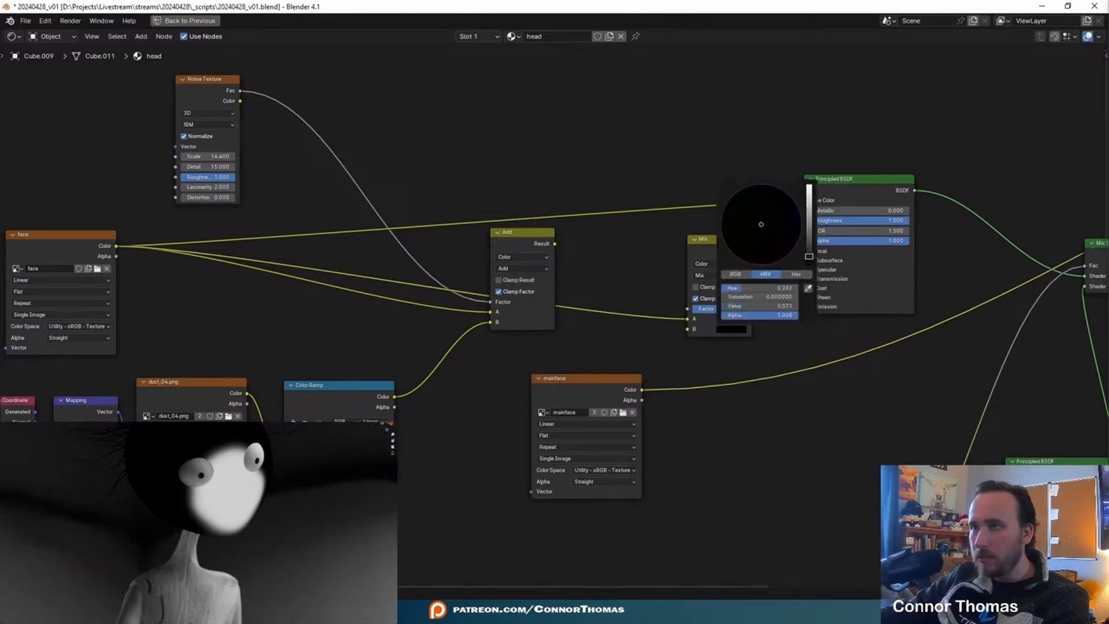
drag(642, 390, 687, 309)
middle_drag(687, 309, 573, 316)
ctrl+shift+click(621, 264)
middle_drag(622, 263, 675, 288)
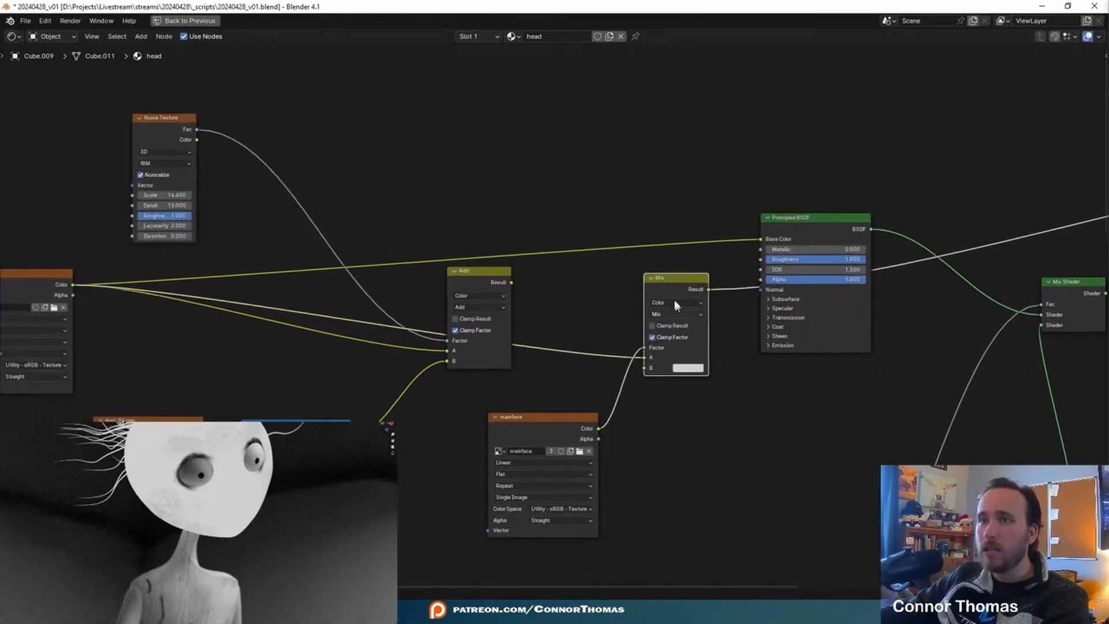
- Link the Mix node's result to the first Principled BSDF's Base Color and remove the unused Add node
drag(667, 283, 760, 239)
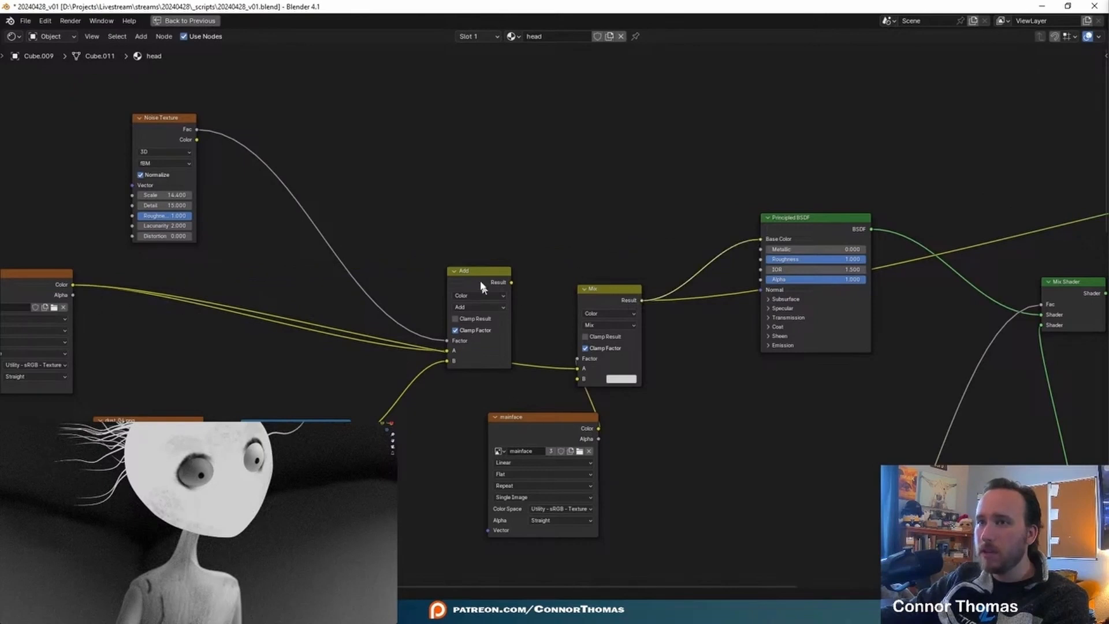
key(ctrl+x)
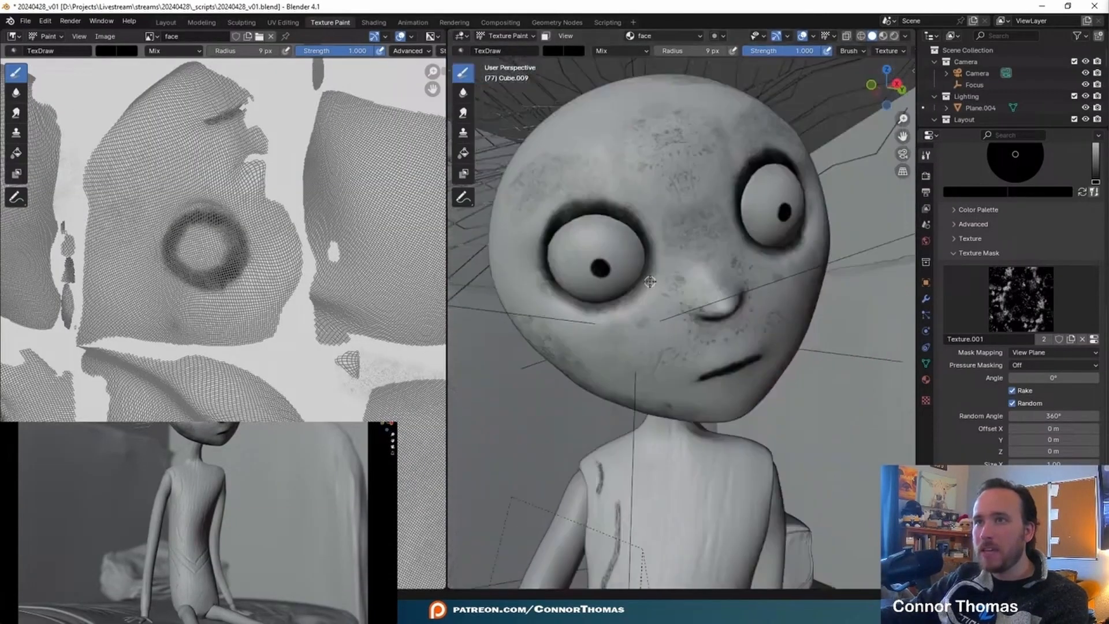
middle_drag(650, 282, 688, 278)
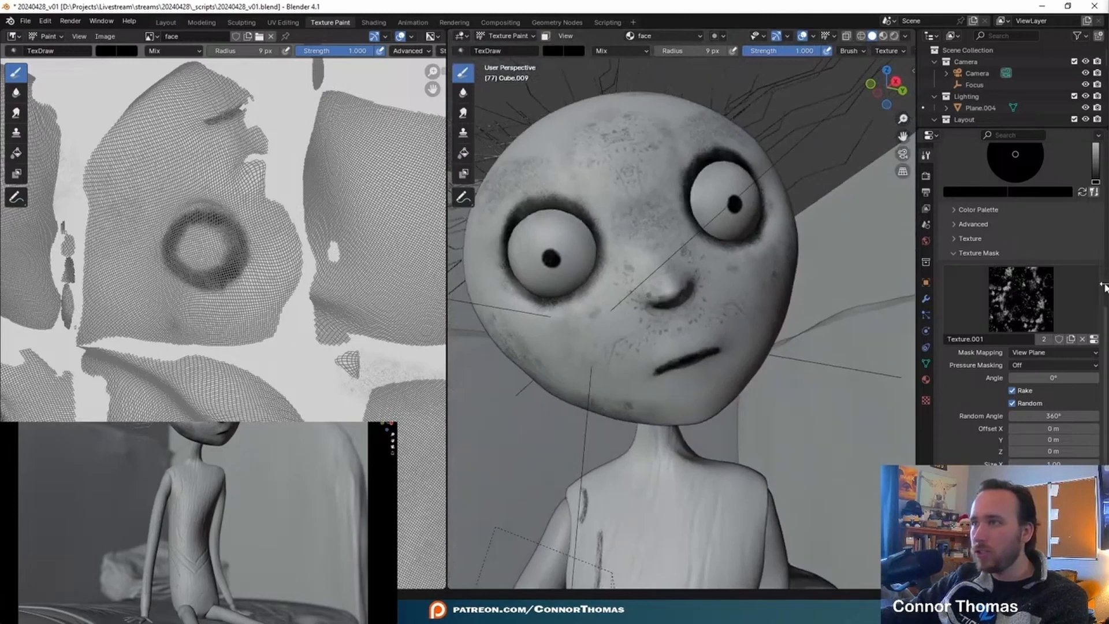
- Add a Decimate modifier to the head mesh and set its Collapse ratio to 0.2
click(976, 170)
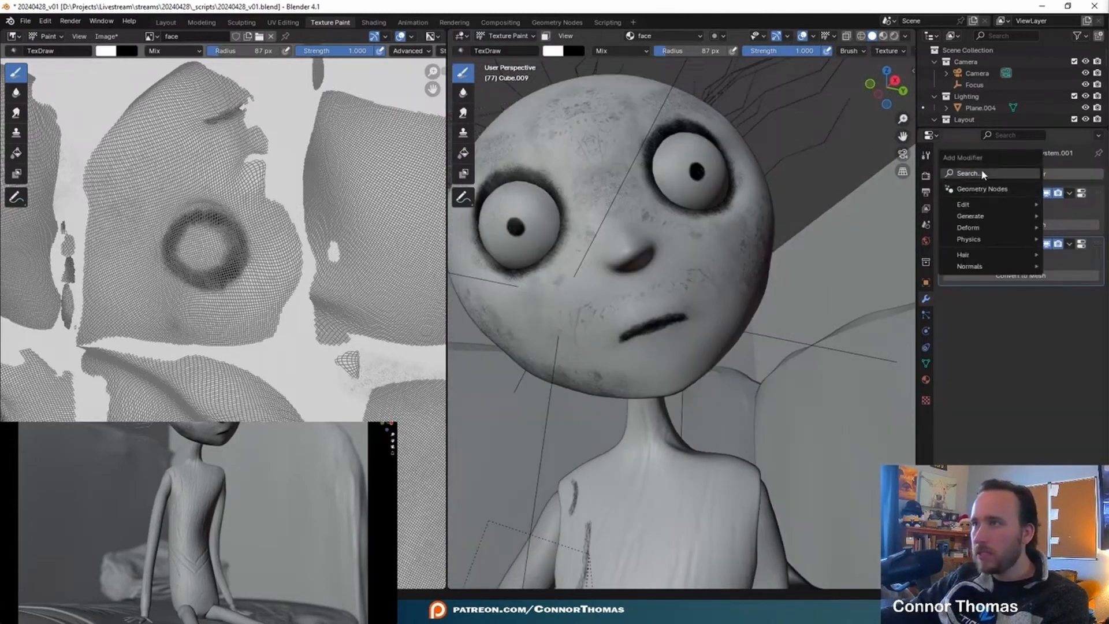
text(dec)
key(Return)
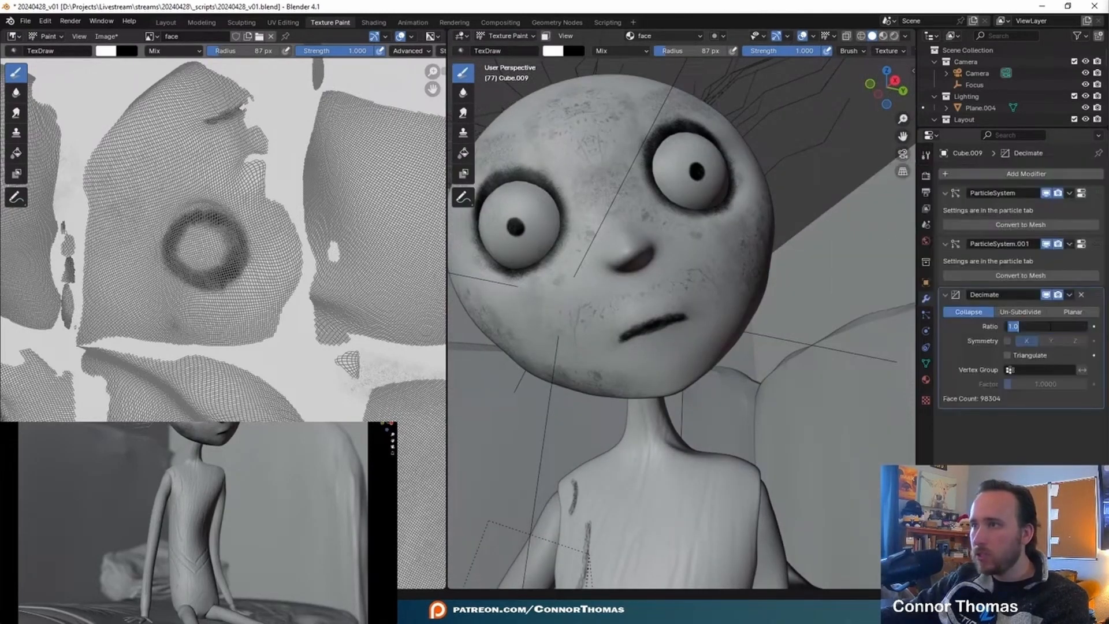
text(.2)
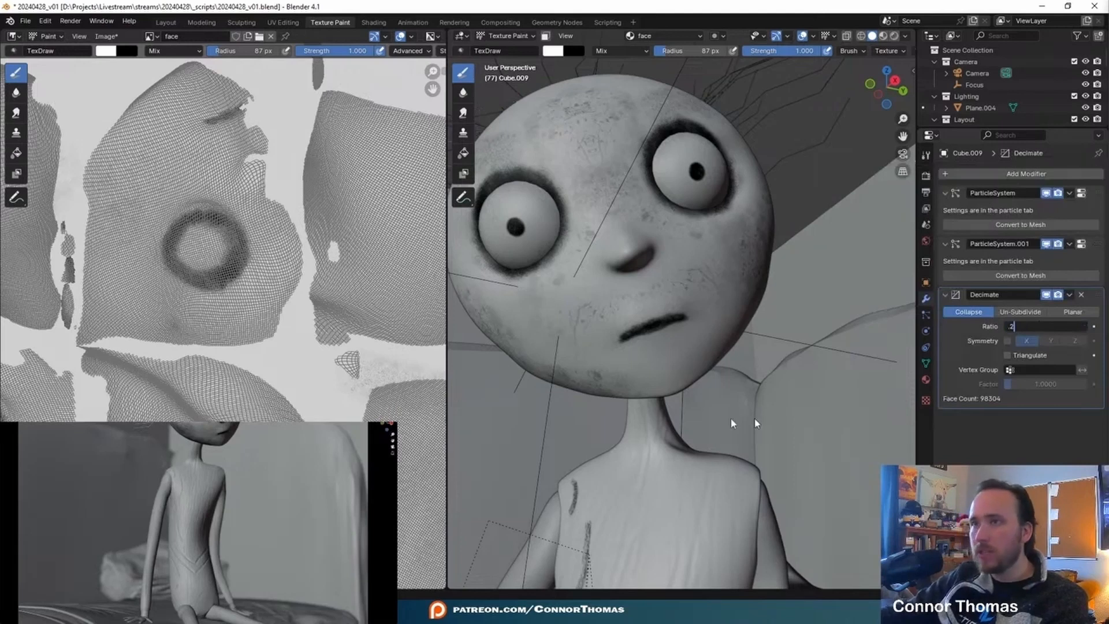
key(Return)
middle_drag(683, 286, 684, 283)
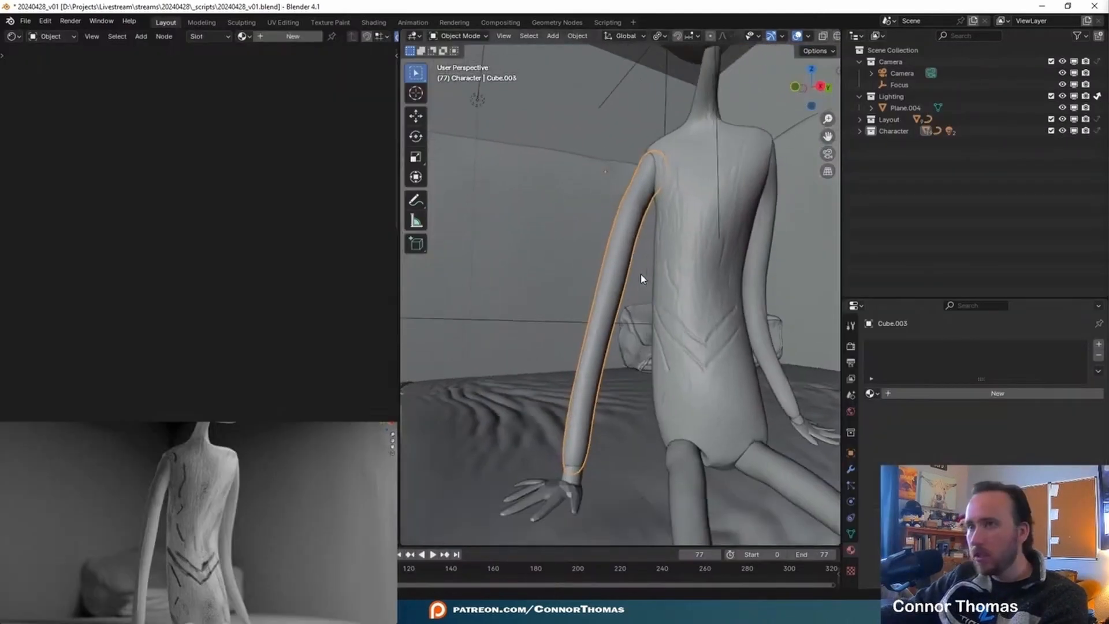
mouse_move(639, 278)
middle_down()
mouse_move(644, 193)
mouse_move(631, 322)
mouse_move(487, 223)
mouse_move(590, 275)
middle_up()
- Maximize the sculpting viewport and sculpt a sharp ridge around the upper arm just below the shoulder with the Draw Sharp brush
key(ctrl+space)
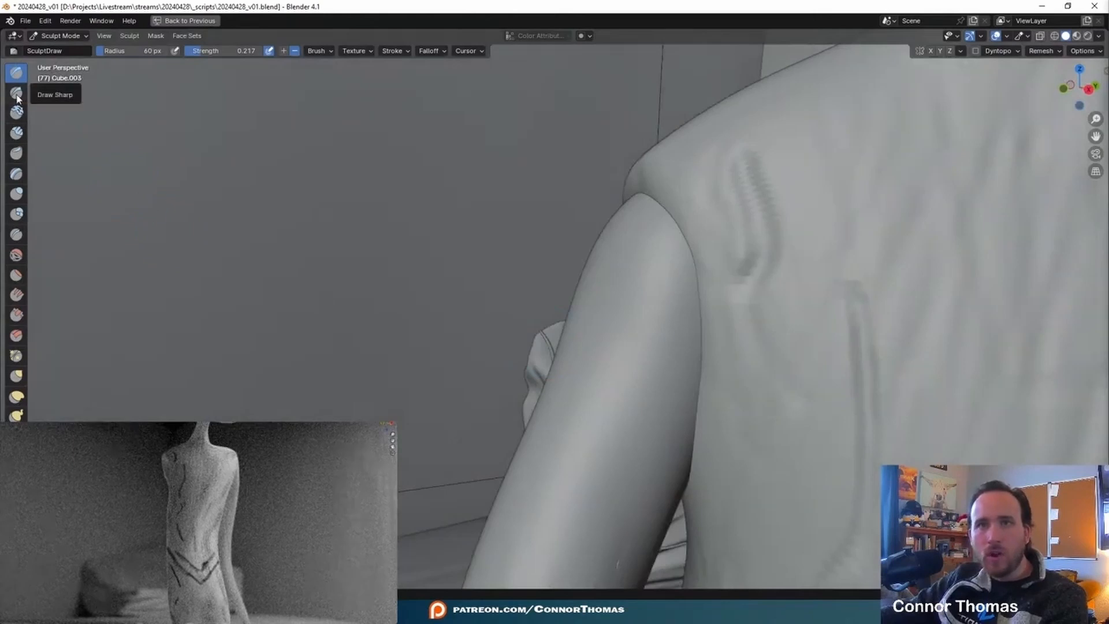
click(16, 93)
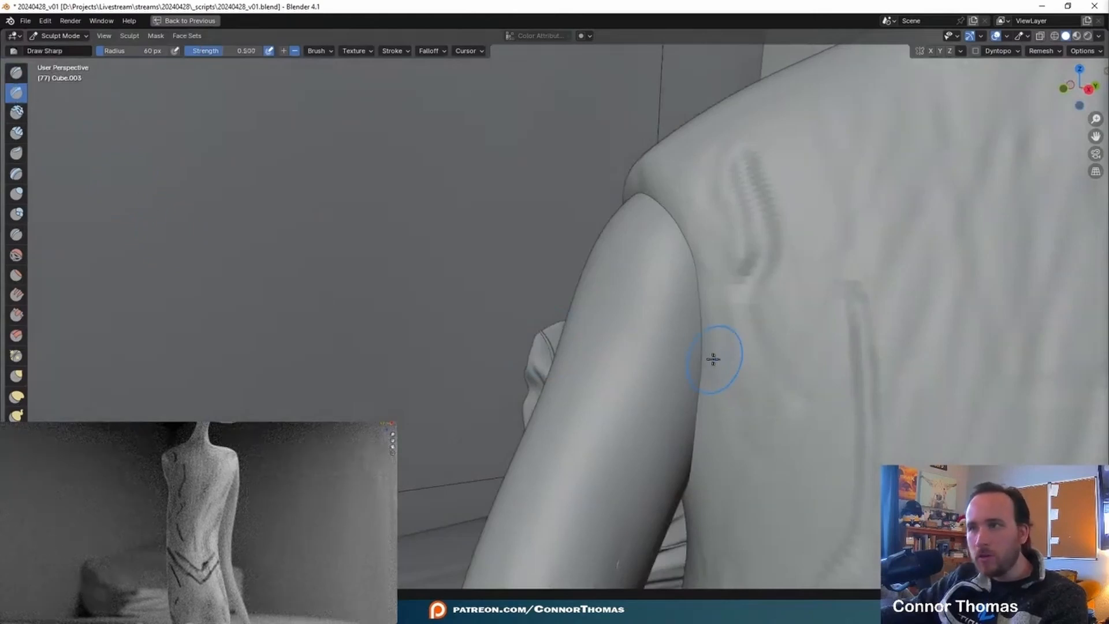
drag(699, 354, 600, 312)
mouse_move(567, 296)
middle_down()
mouse_move(666, 376)
mouse_move(578, 312)
middle_up()
drag(650, 357, 549, 322)
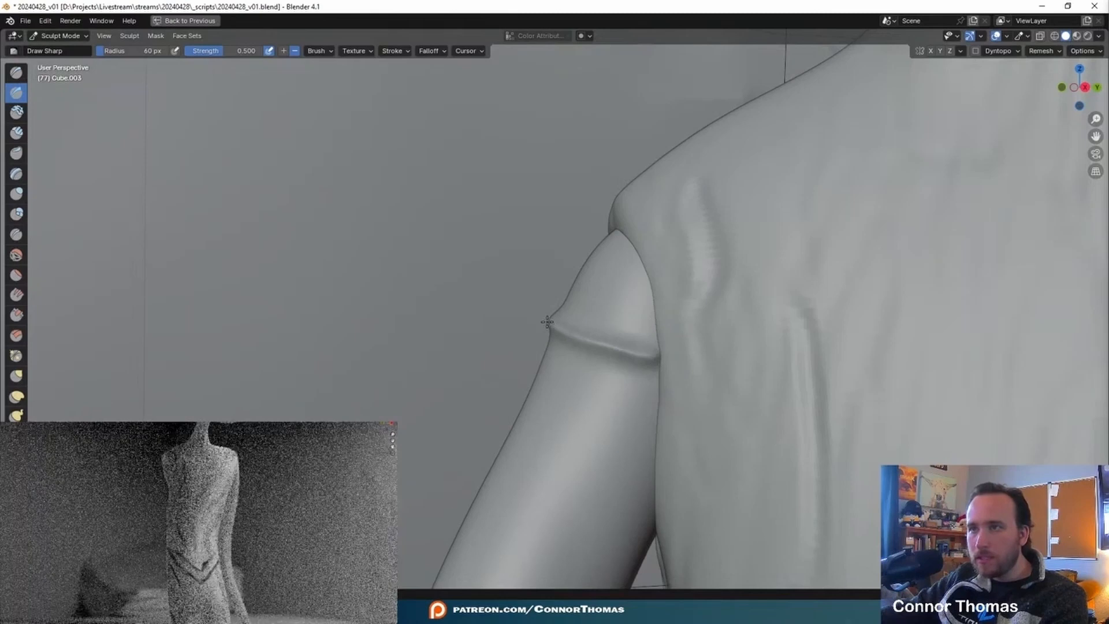
mouse_move(649, 366)
middle_down()
mouse_move(642, 342)
mouse_move(769, 359)
middle_up()
mouse_move(610, 307)
mouse_down()
mouse_move(547, 321)
mouse_move(528, 338)
mouse_up()
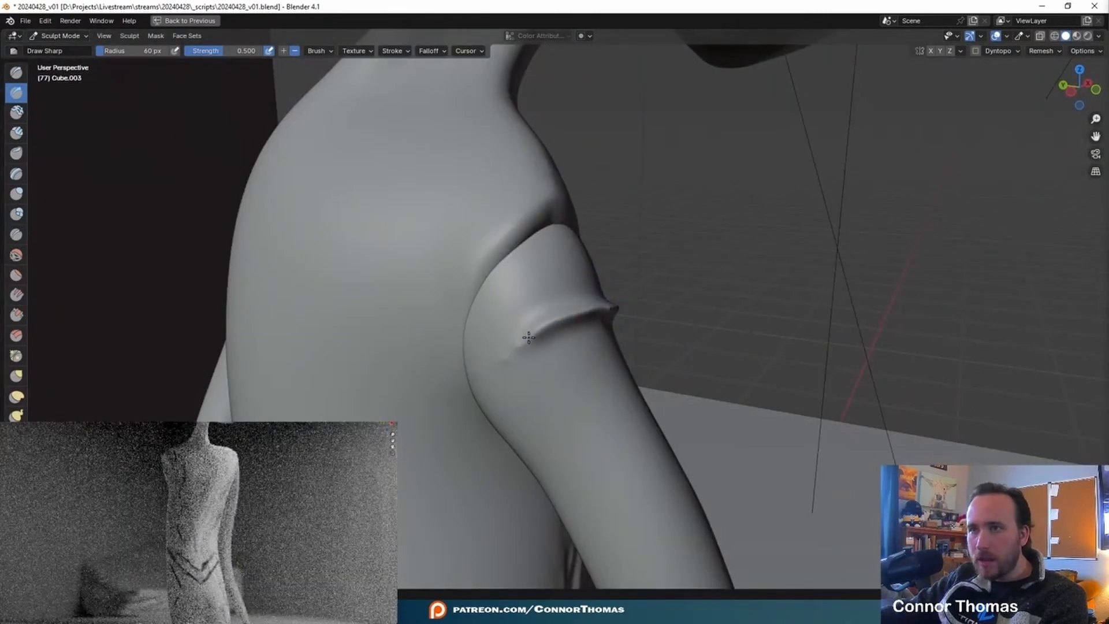
middle_drag(508, 359, 624, 347)
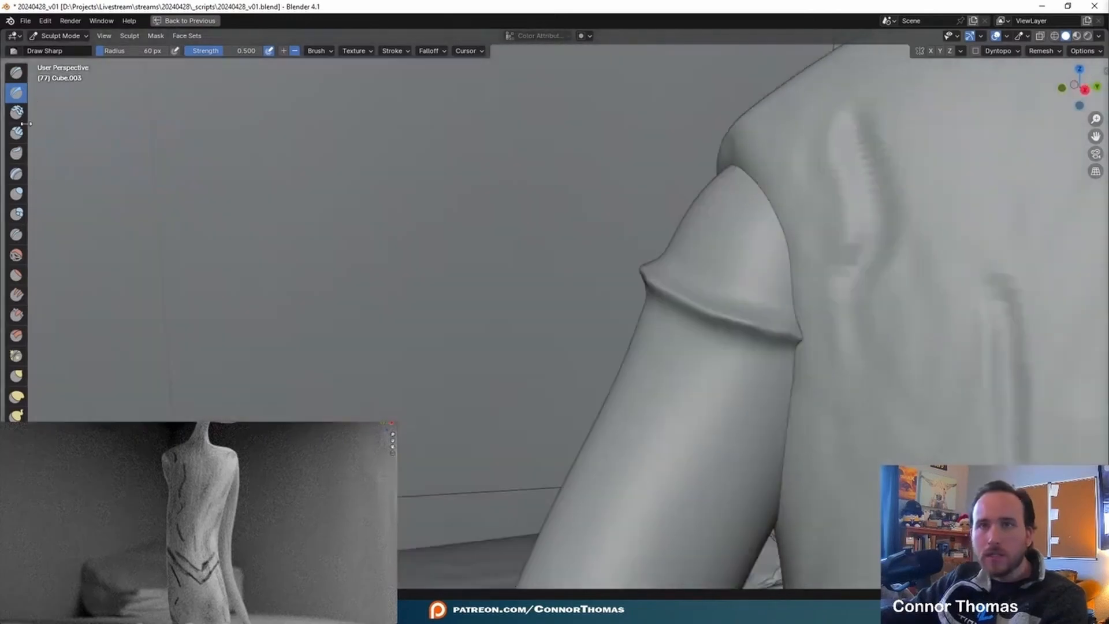
- Build up a raised band around the arm directly below the sharp ridge with the Draw brush
click(21, 74)
mouse_move(686, 248)
shift+middle_down()
mouse_move(617, 186)
mouse_move(621, 176)
shift+middle_up()
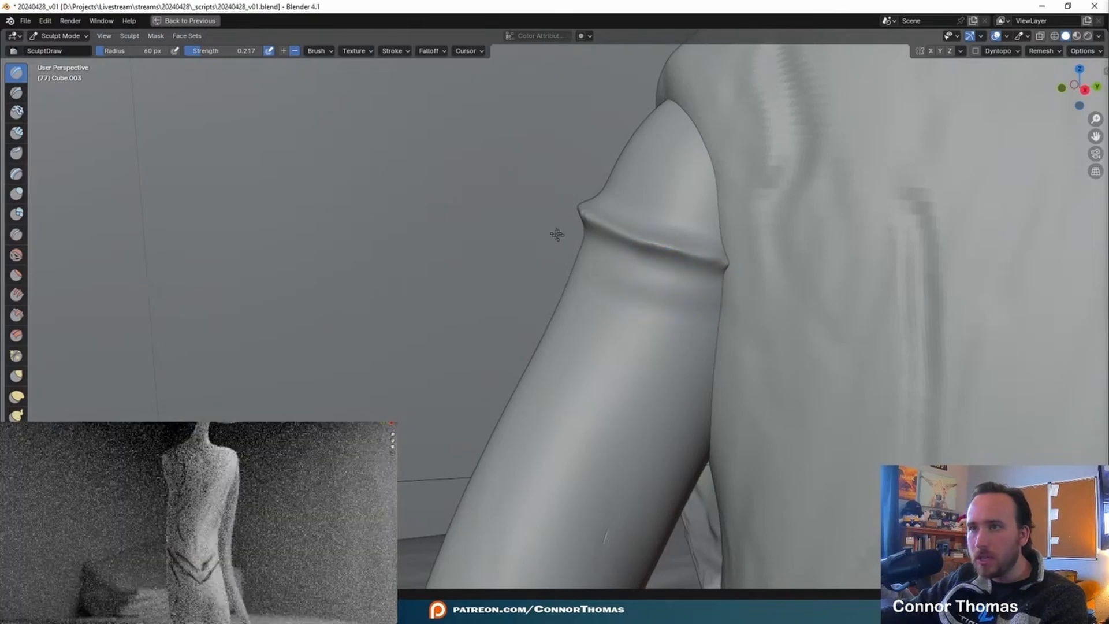
mouse_move(559, 242)
middle_down()
mouse_move(604, 268)
mouse_move(649, 258)
middle_up()
mouse_move(574, 261)
middle_down()
mouse_move(487, 289)
mouse_move(495, 350)
middle_up()
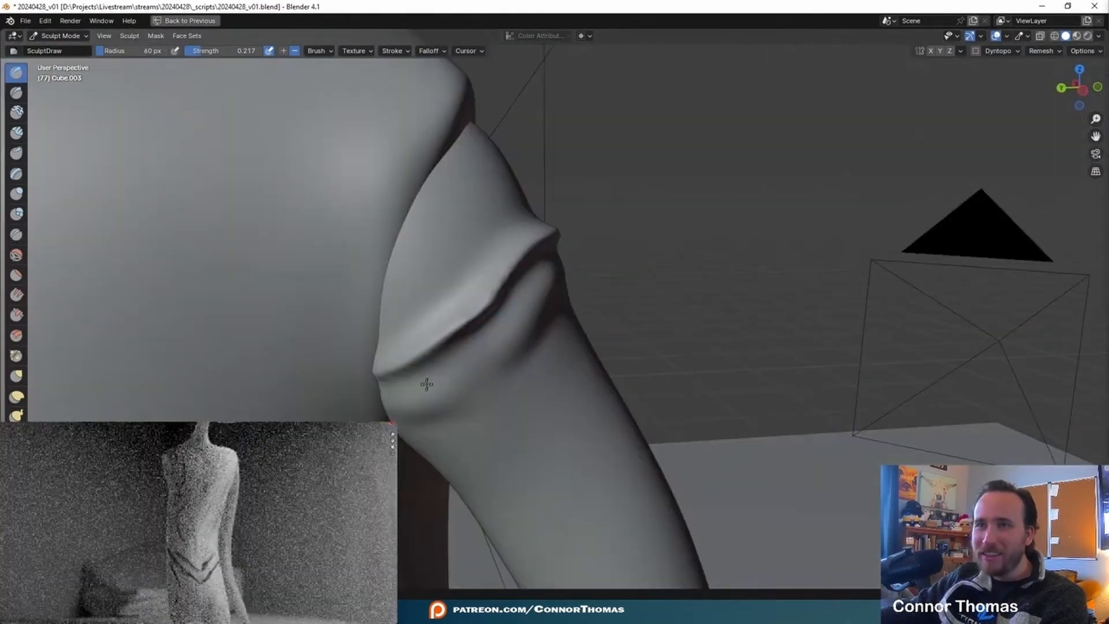
mouse_move(720, 245)
middle_down()
mouse_move(571, 302)
mouse_move(649, 267)
mouse_move(639, 208)
mouse_move(616, 191)
middle_up()
middle_drag(265, 279, 248, 283)
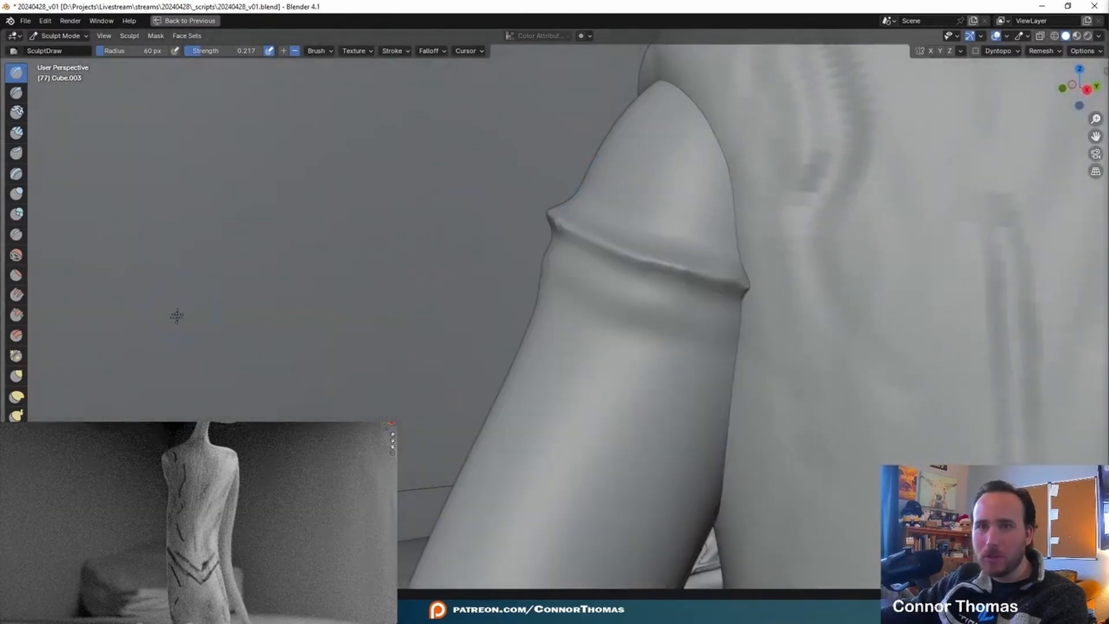
- Mask the shoulder end of the arm above the ridge, reducing the Mask brush radius to 63 px
scroll(16, 231, down, 5)
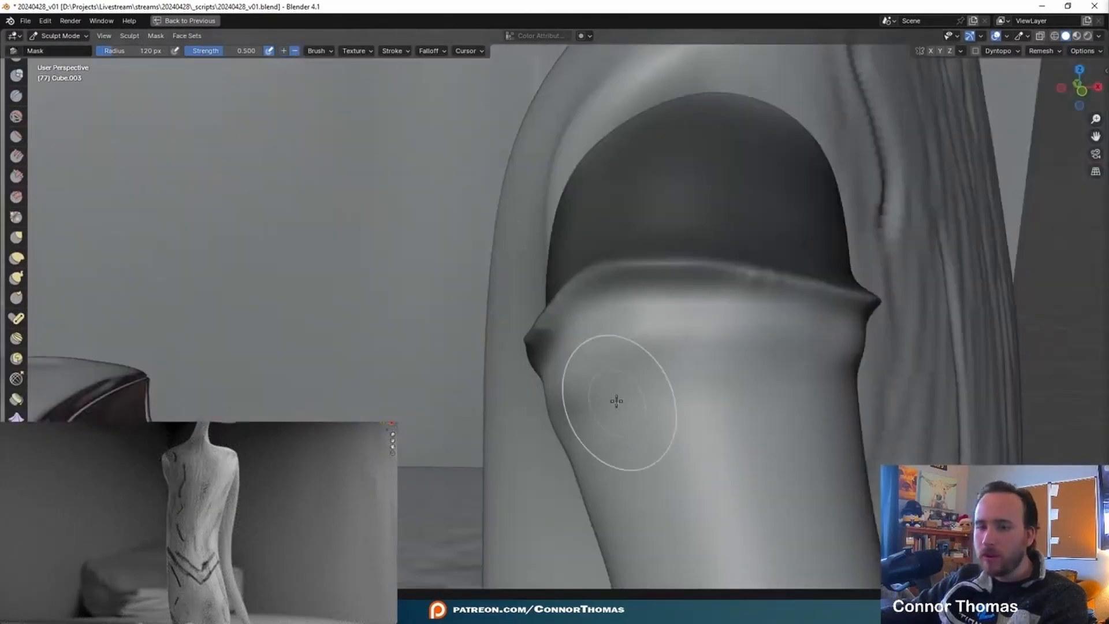
key(f)
drag(705, 306, 624, 297)
mouse_move(682, 311)
middle_down()
mouse_move(762, 314)
mouse_move(822, 348)
mouse_move(757, 300)
middle_up()
scroll(823, 346, down, 3)
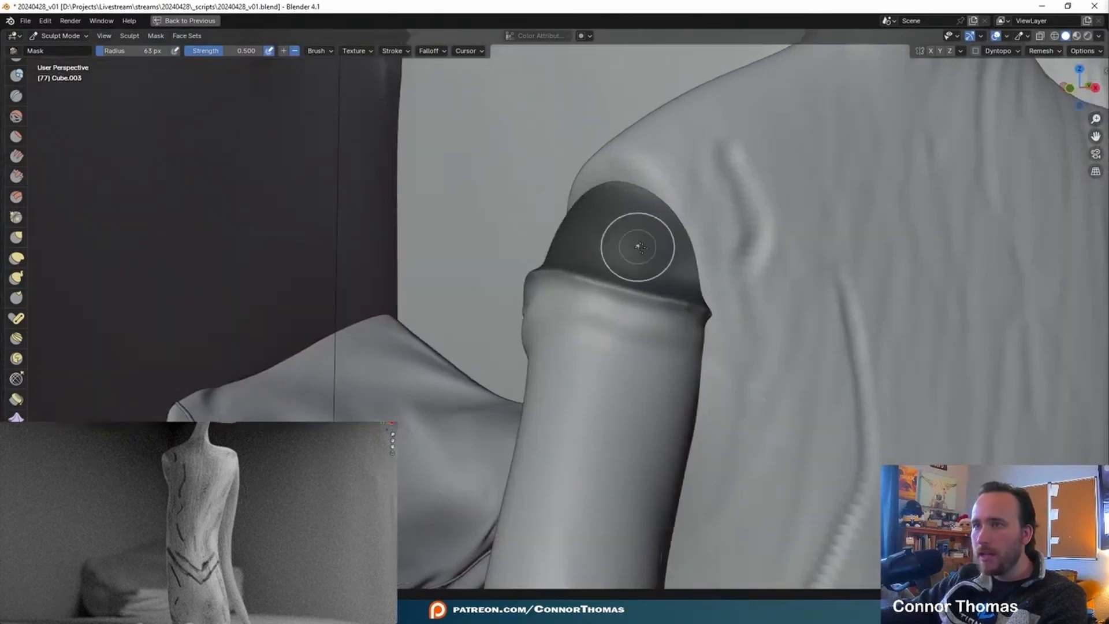
middle_drag(596, 236, 755, 337)
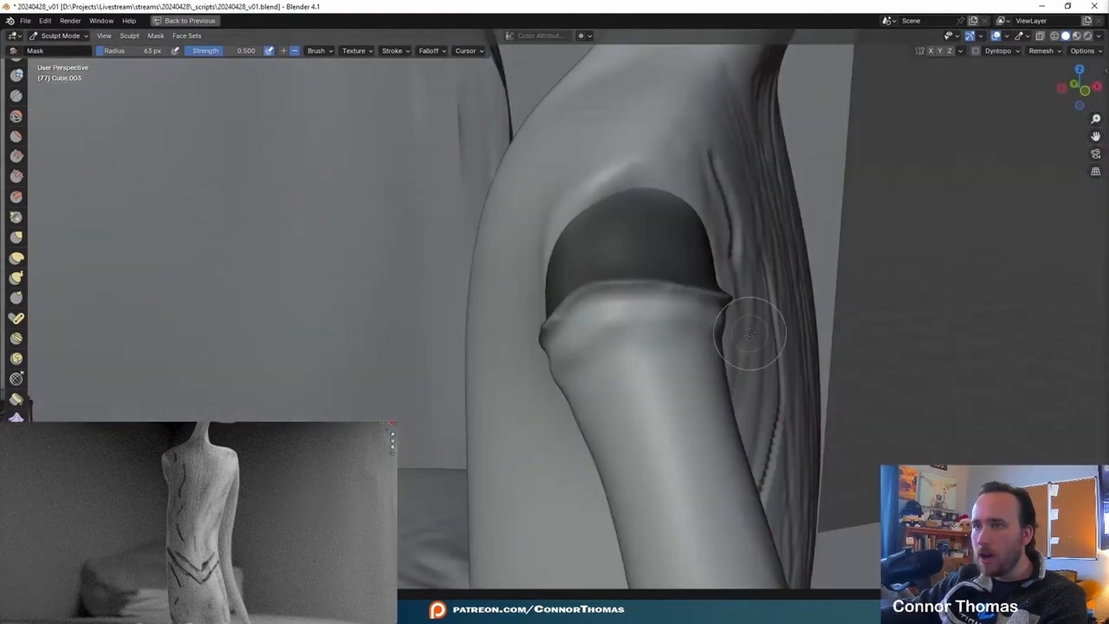
- Smooth the band below the masked area using the Smooth brush at 274 px radius, and clear the mask
click(23, 120)
mouse_move(488, 232)
middle_down()
mouse_move(479, 214)
mouse_move(535, 160)
middle_up()
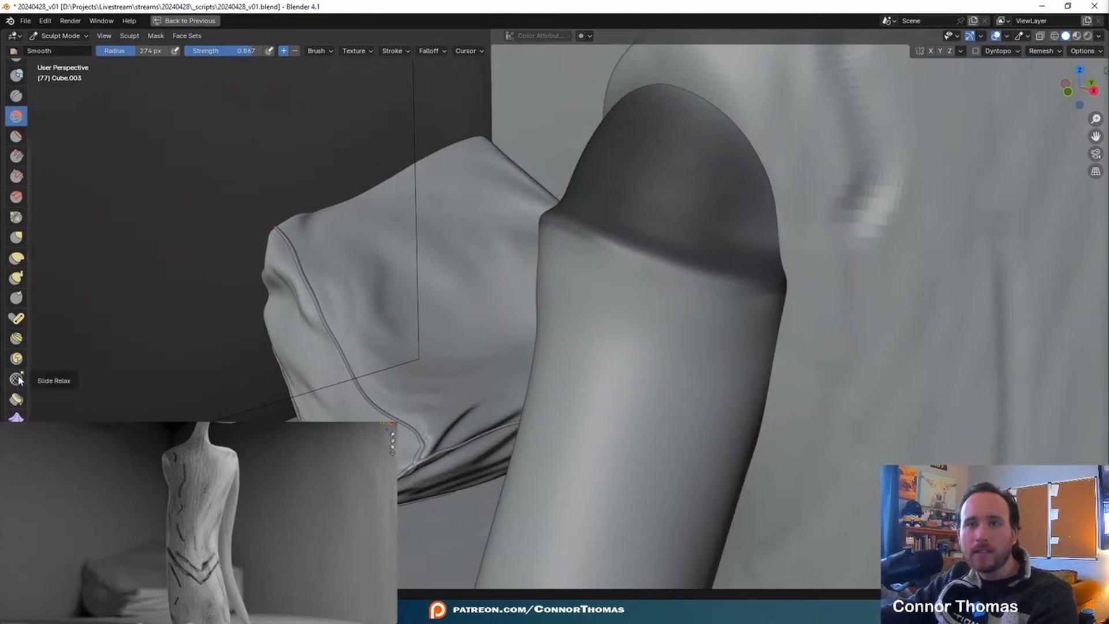
scroll(21, 378, down, 9)
click(16, 248)
click(156, 36)
click(203, 74)
- Tighten the ridge around the upper arm with the Pinch/Magnify brush, reducing its radius to 137 px
mouse_move(520, 247)
middle_down()
mouse_move(618, 275)
mouse_move(537, 258)
middle_up()
scroll(17, 127, up, 9)
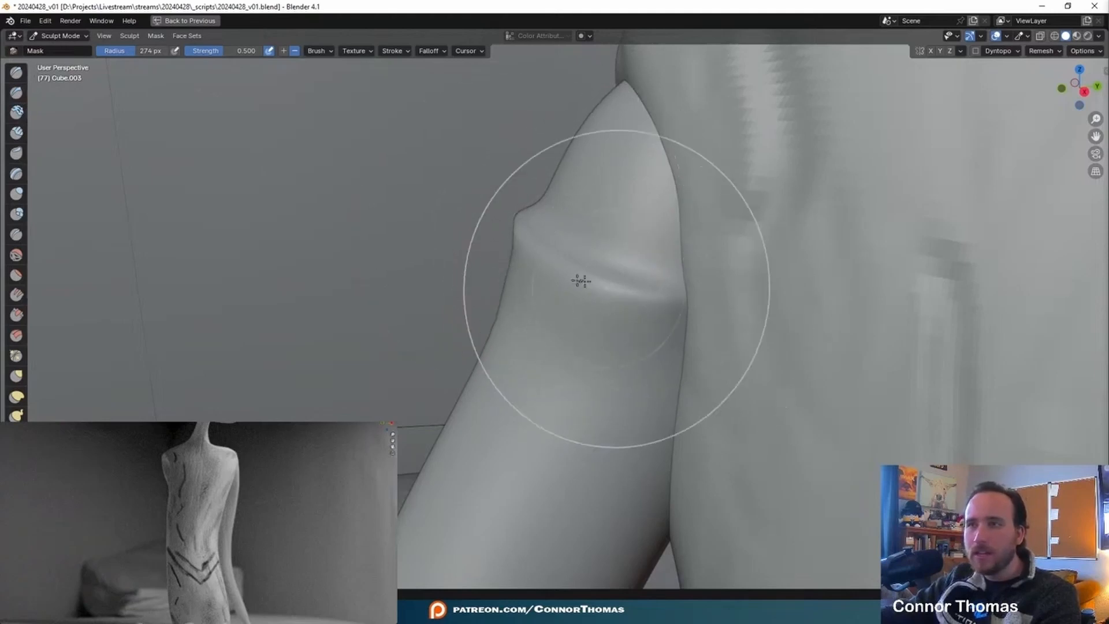
click(14, 359)
middle_drag(529, 277, 546, 260)
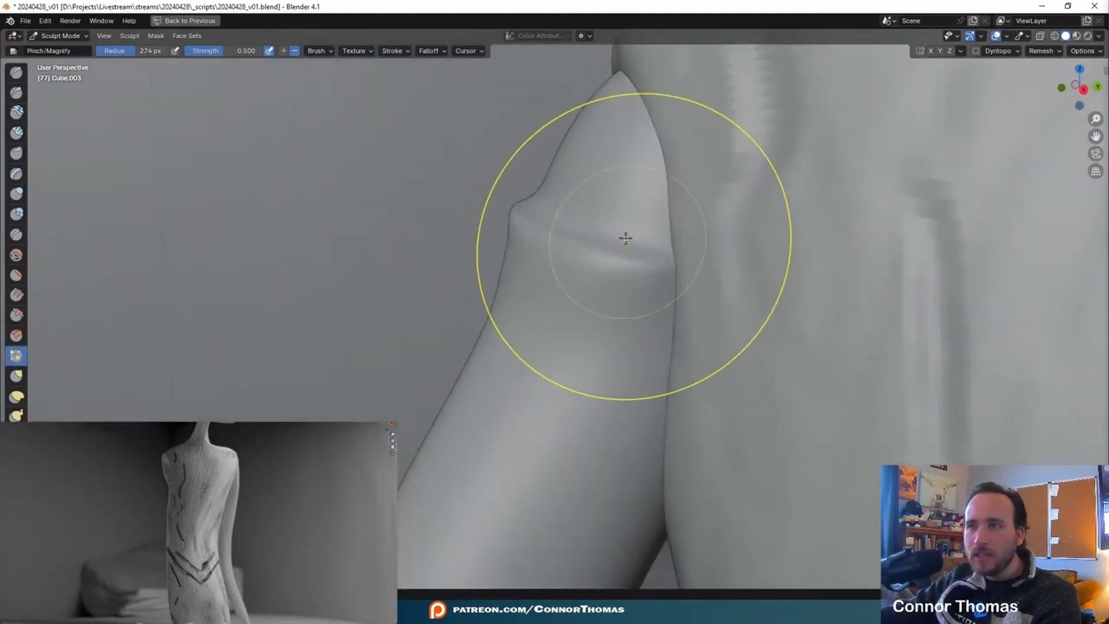
scroll(627, 240, up, 3)
shift+middle_drag(626, 240, 597, 238)
key(f)
click(539, 238)
drag(650, 236, 579, 214)
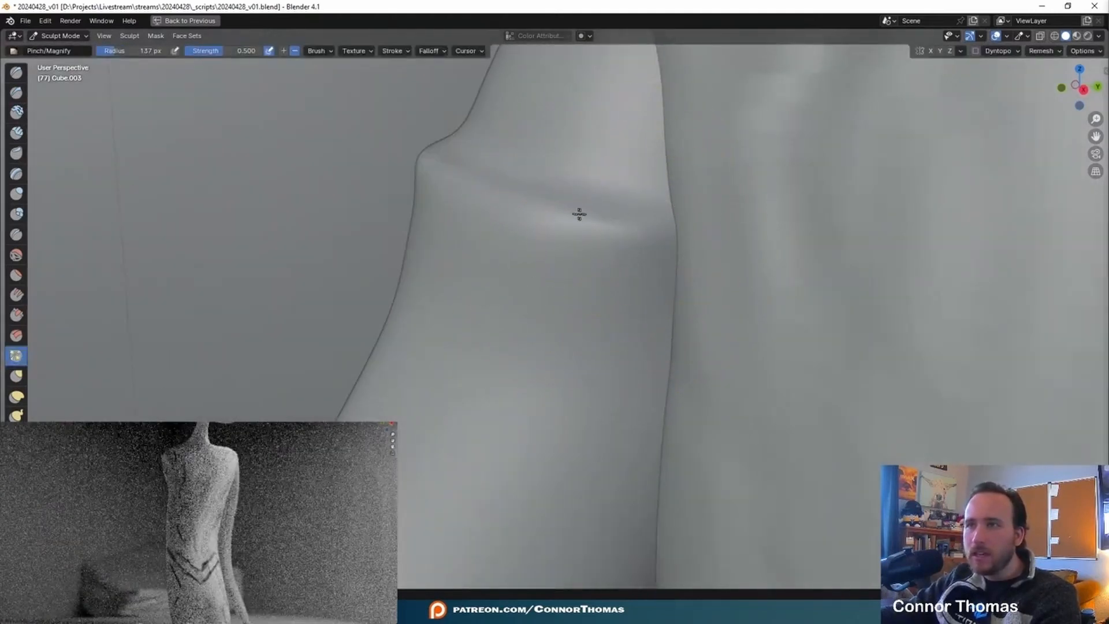
- Carve a groove along the ridge's upper edge with the Crease brush and smooth the arm surface above it
middle_drag(482, 243, 683, 274)
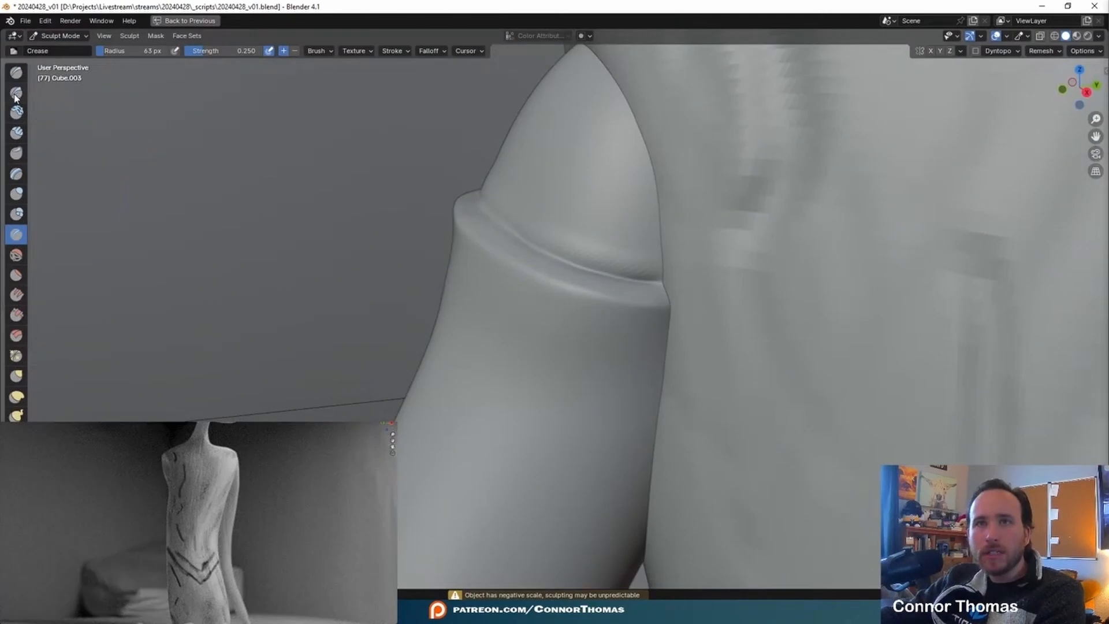
click(15, 255)
middle_drag(587, 282, 544, 292)
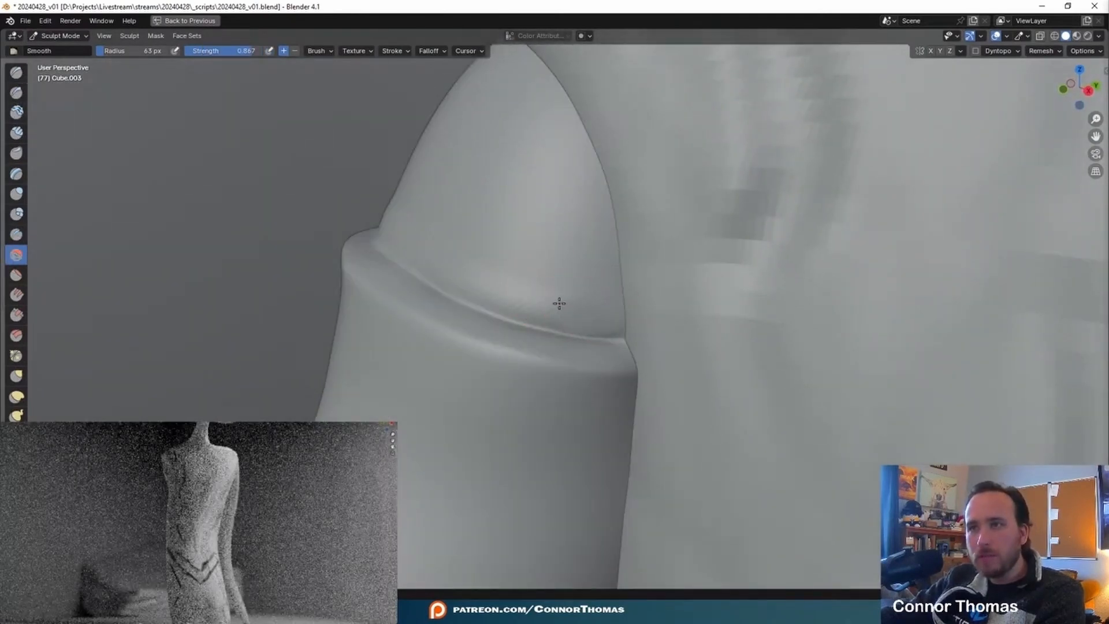
mouse_move(525, 282)
middle_down()
mouse_move(554, 269)
mouse_move(487, 261)
middle_up()
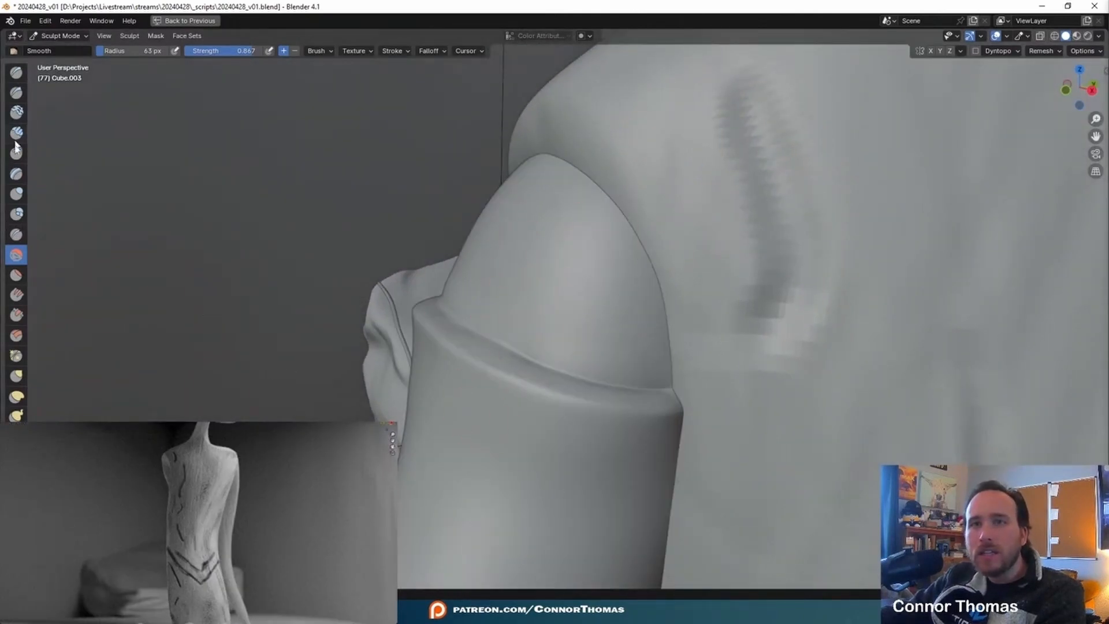
- Carve curved creases into the arm's rounded shoulder end with the Crease brush, reducing its radius to 29 px
click(16, 238)
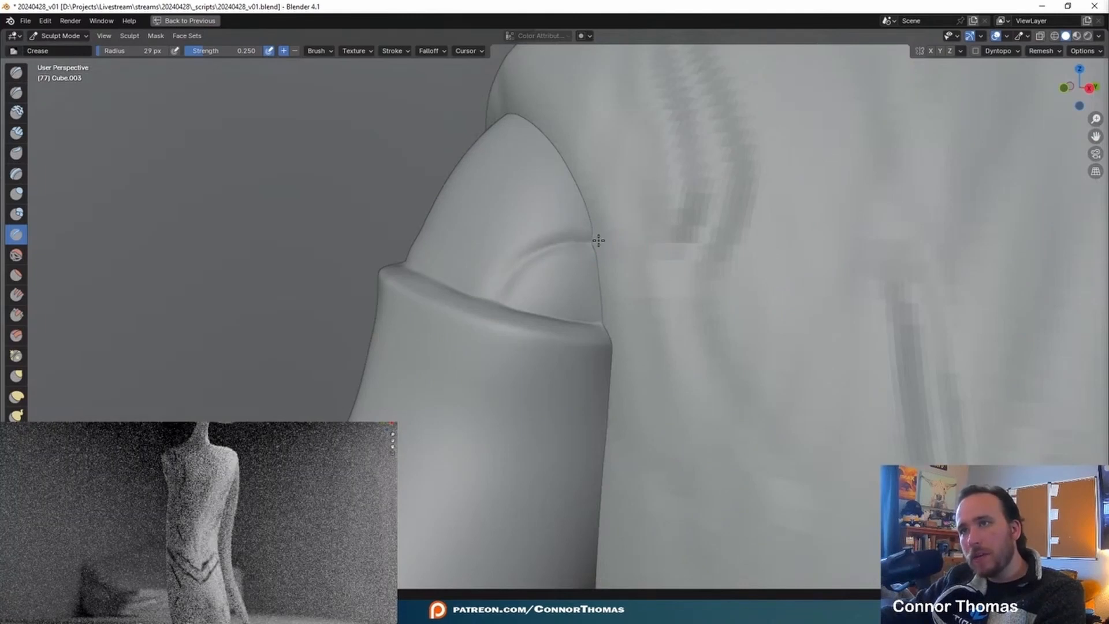
drag(583, 242, 520, 258)
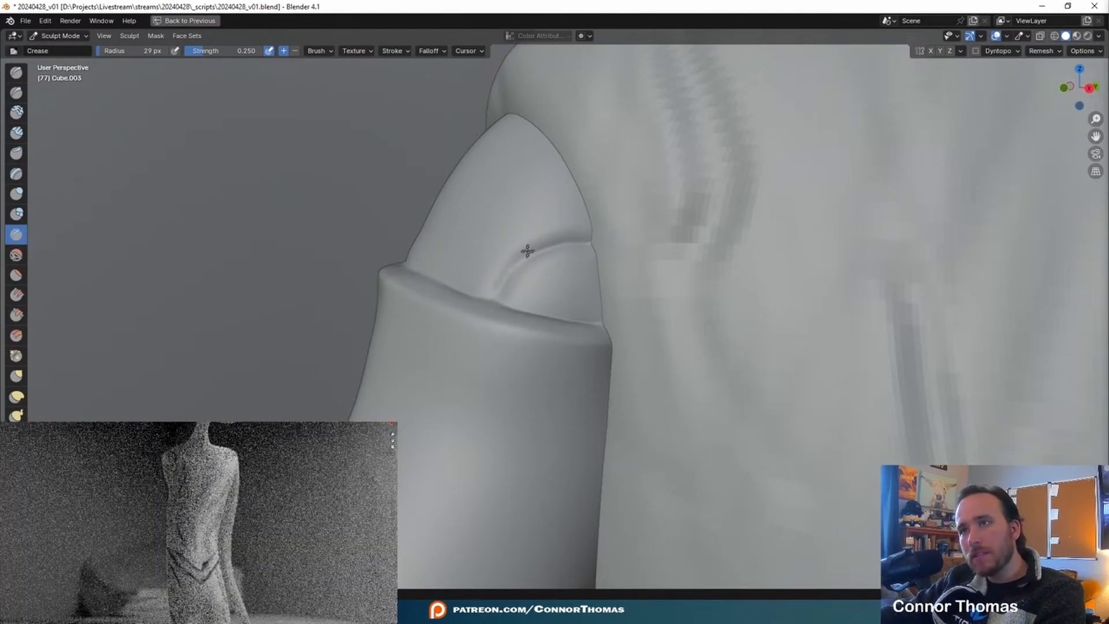
mouse_move(508, 178)
middle_down()
mouse_move(549, 179)
mouse_move(581, 239)
middle_up()
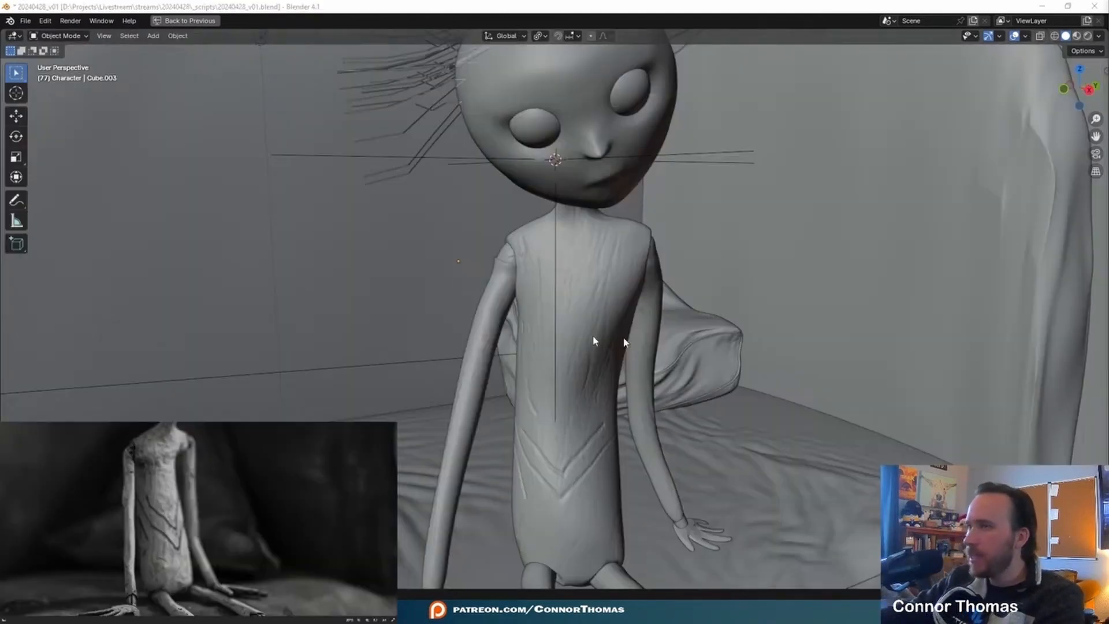
- Carve fine lengthwise grain grooves along the arm with the Crease brush at 29 px radius, and save the file
middle_drag(447, 369, 559, 309)
scroll(458, 264, up, 3)
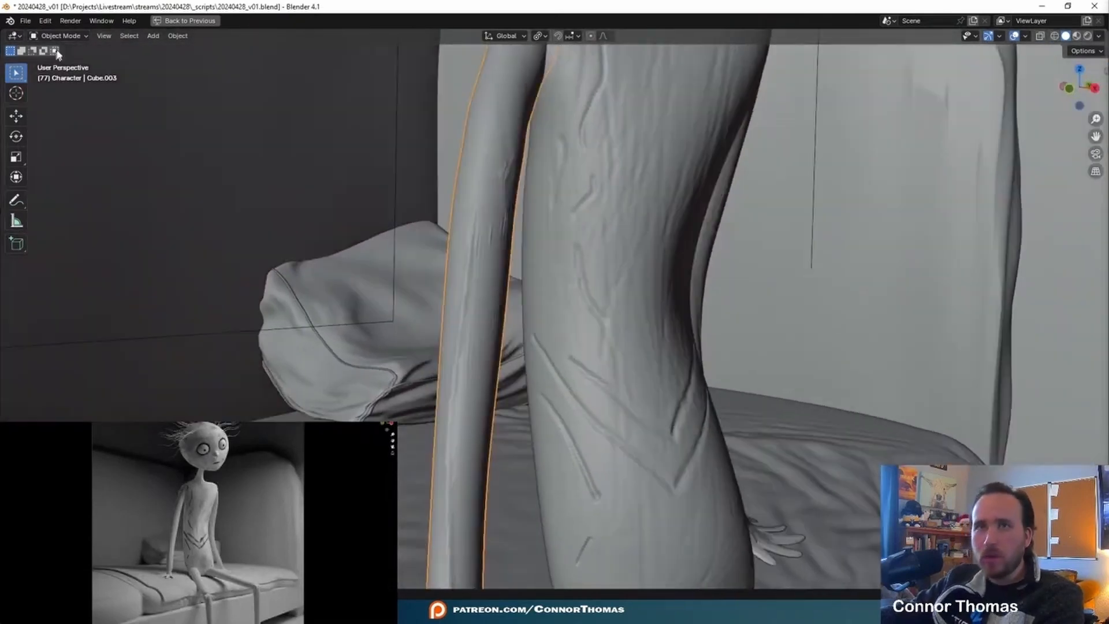
click(61, 36)
click(63, 75)
mouse_move(445, 254)
shift+middle_down()
mouse_move(504, 303)
mouse_move(531, 254)
mouse_move(545, 303)
shift+middle_up()
scroll(526, 344, up, 3)
key(ctrl+s)
scroll(539, 261, up, 1)
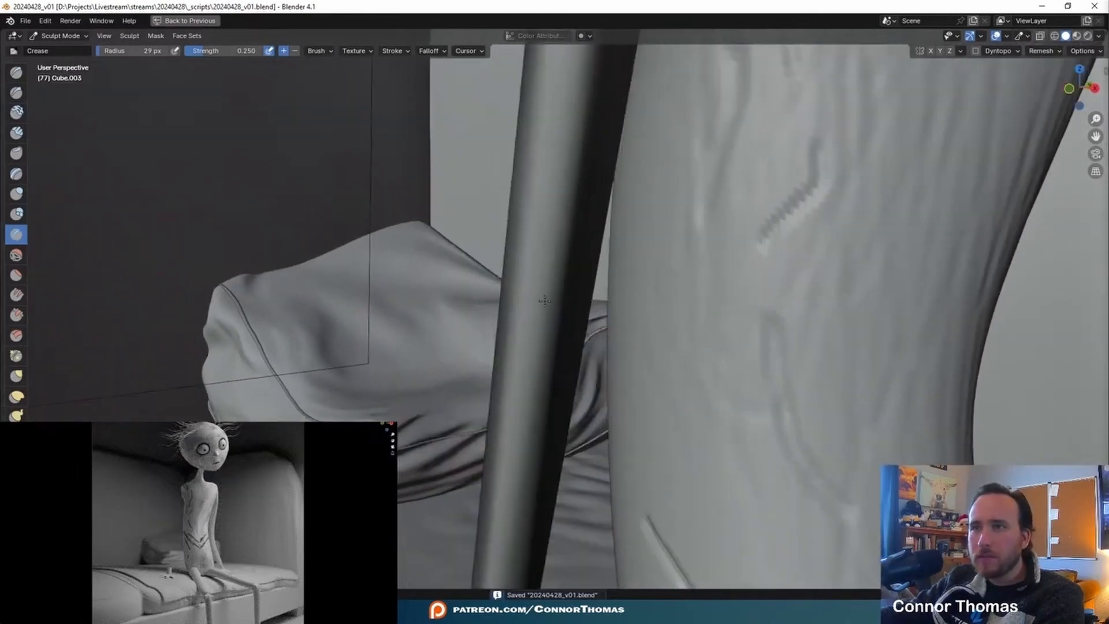
drag(537, 324, 526, 257)
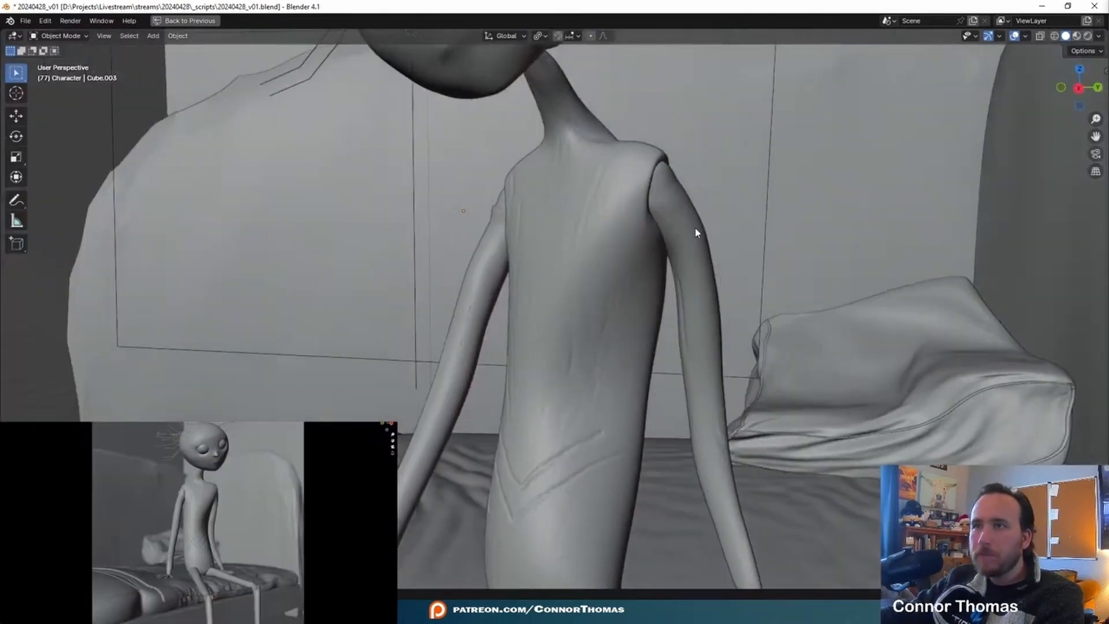
click(698, 232)
mouse_move(697, 232)
middle_down()
mouse_move(709, 265)
mouse_move(682, 299)
middle_up()
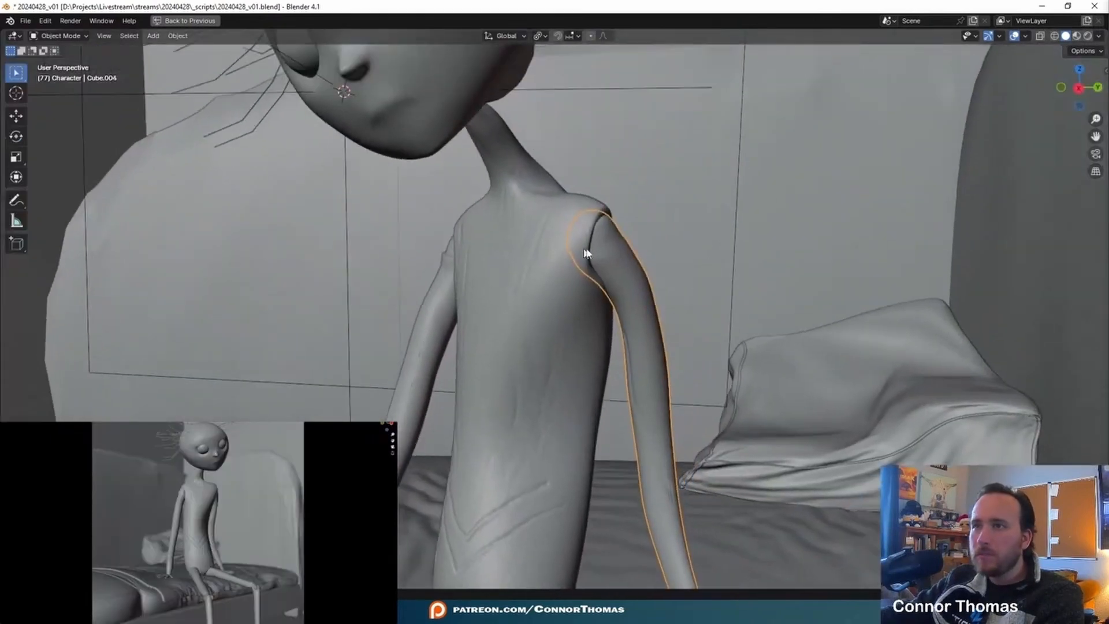
- Carve a lengthwise groove down the forearm above the wrist with the Crease brush at 56 px radius
key(a)
key(a)
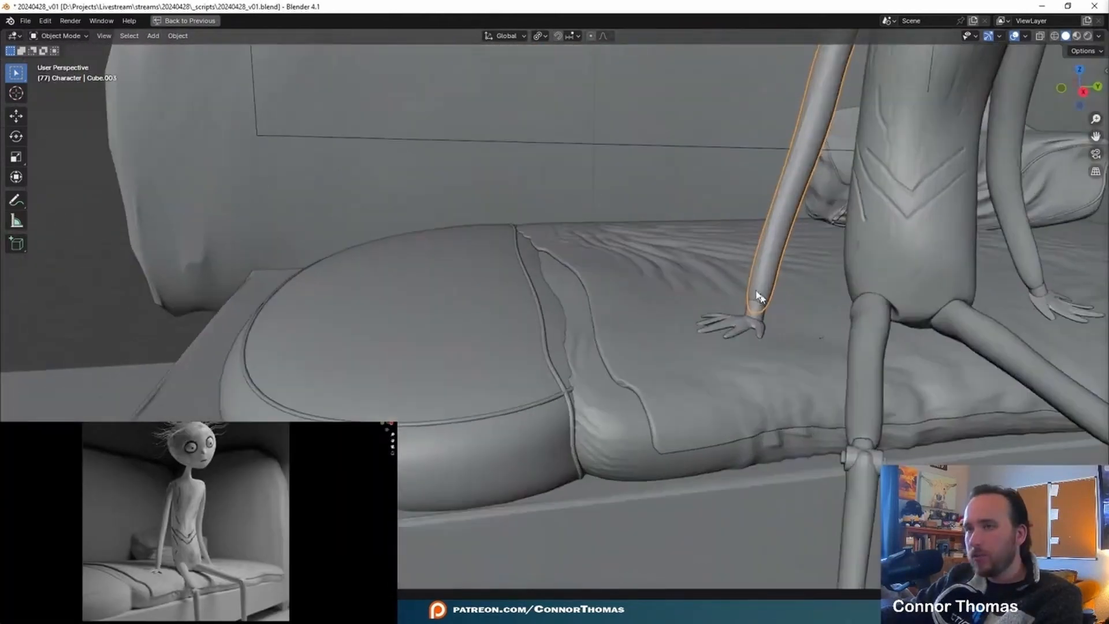
middle_drag(519, 301, 591, 140)
click(60, 36)
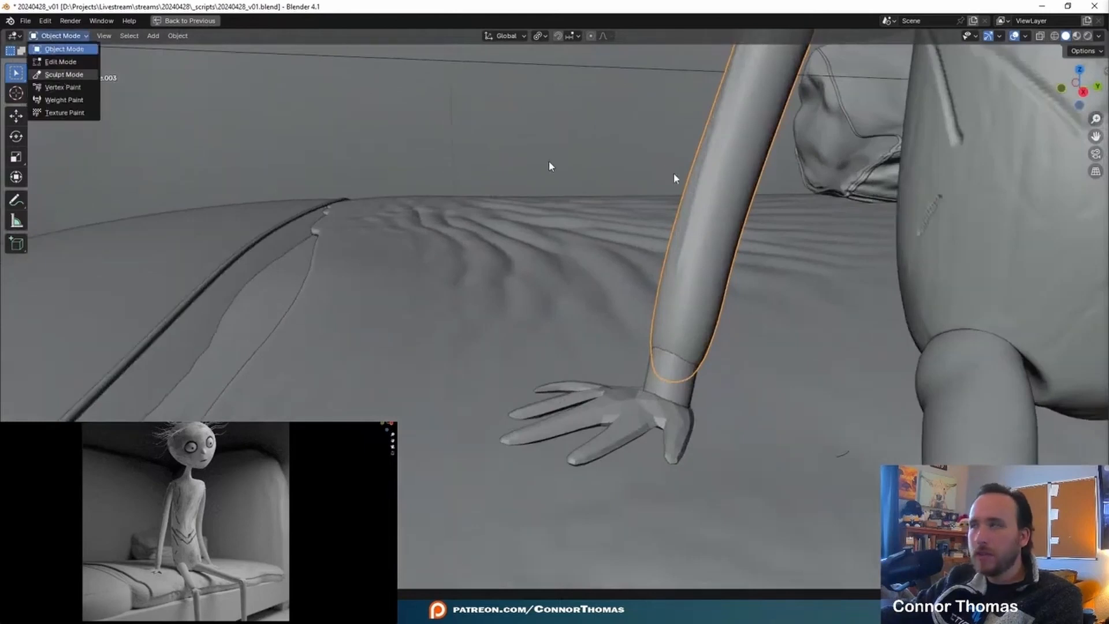
click(64, 74)
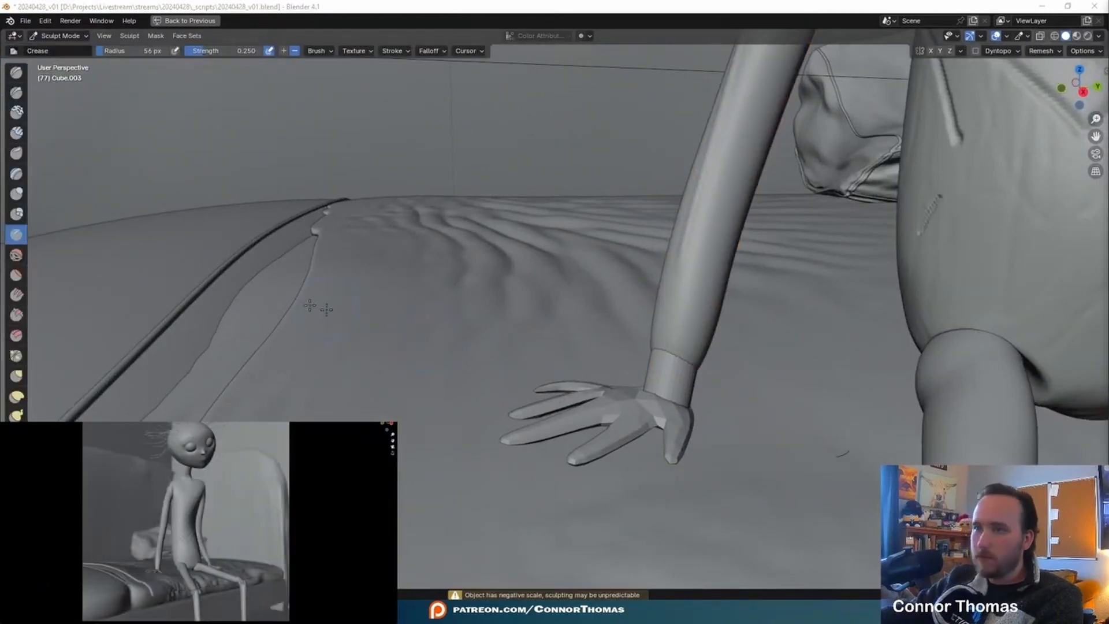
middle_drag(569, 162, 661, 329)
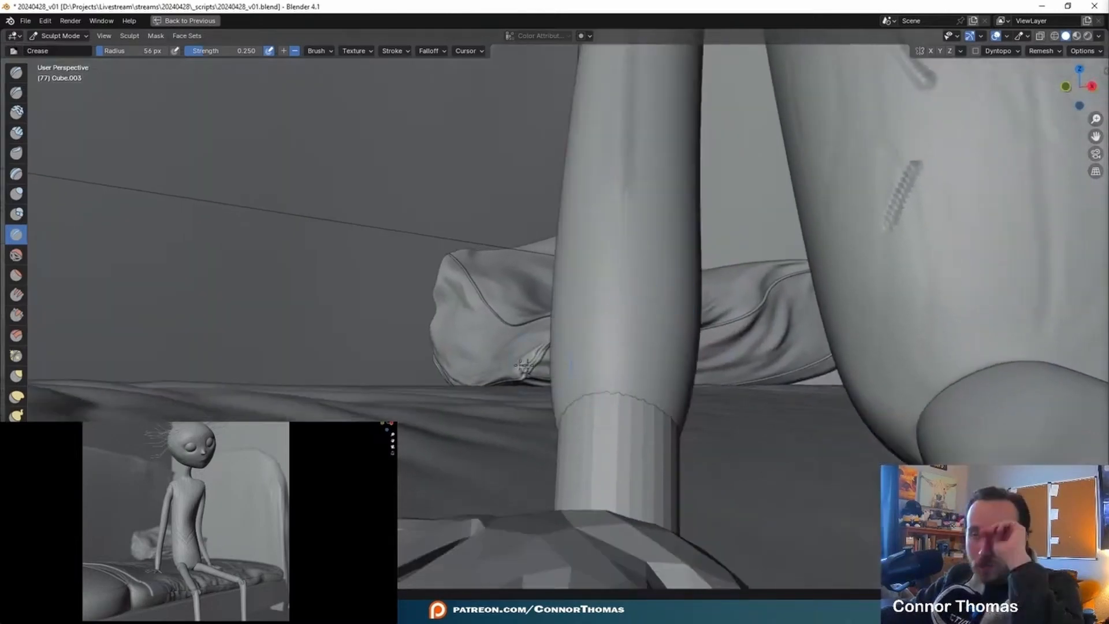
- Cut jagged notches into the arm's lower edge around the wrist with the Draw Sharp brush at 56 px radius
click(16, 92)
middle_drag(519, 348, 522, 236)
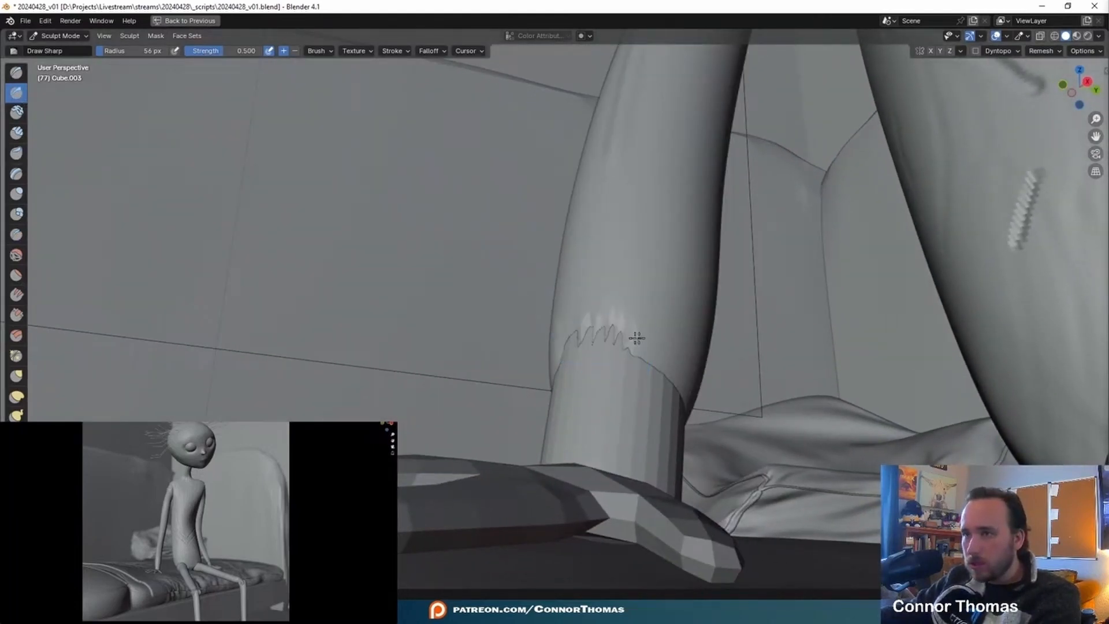
middle_drag(598, 338, 589, 341)
- Pull the arm's jagged lower edge outward around the wrist cylinder with the Grab brush at 123 px radius
key(g)
mouse_move(523, 377)
middle_down()
mouse_move(710, 327)
mouse_move(740, 282)
middle_up()
mouse_move(734, 282)
mouse_down()
mouse_move(740, 265)
mouse_move(698, 299)
mouse_move(703, 321)
mouse_move(704, 307)
mouse_up()
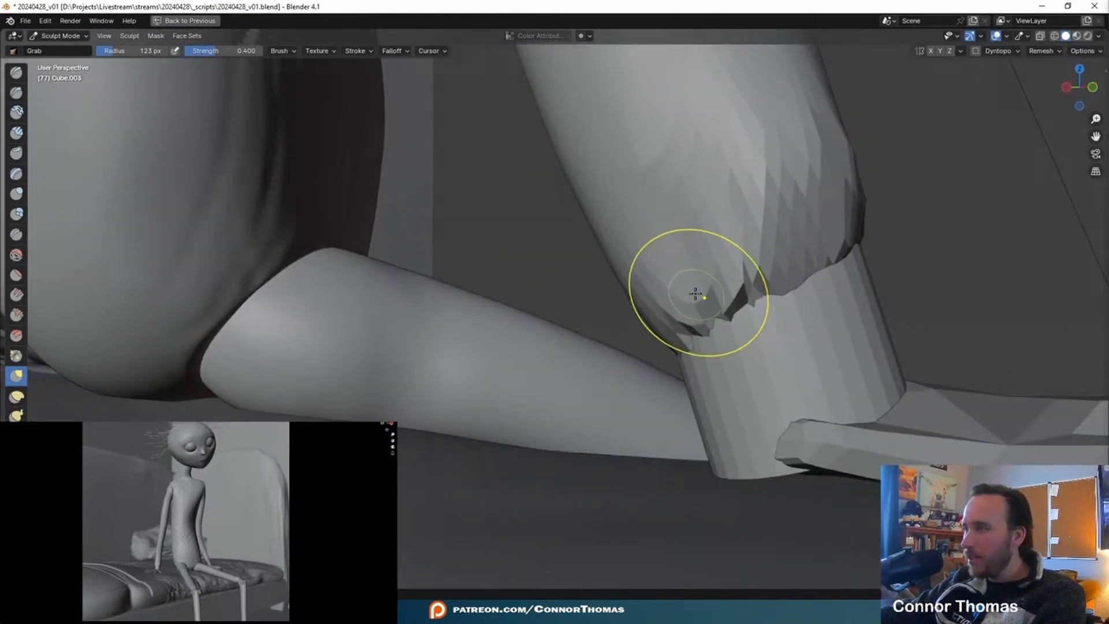
middle_drag(668, 287, 659, 410)
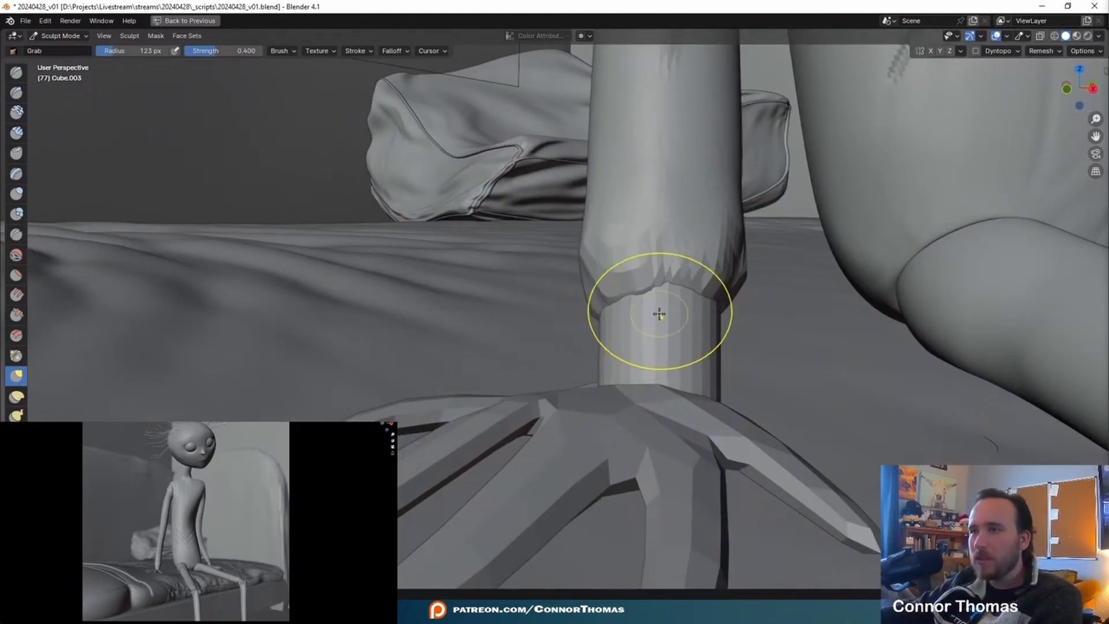
scroll(659, 314, up, 4)
middle_drag(711, 266, 549, 260)
scroll(550, 260, down, 5)
drag(543, 218, 559, 300)
middle_drag(560, 300, 602, 271)
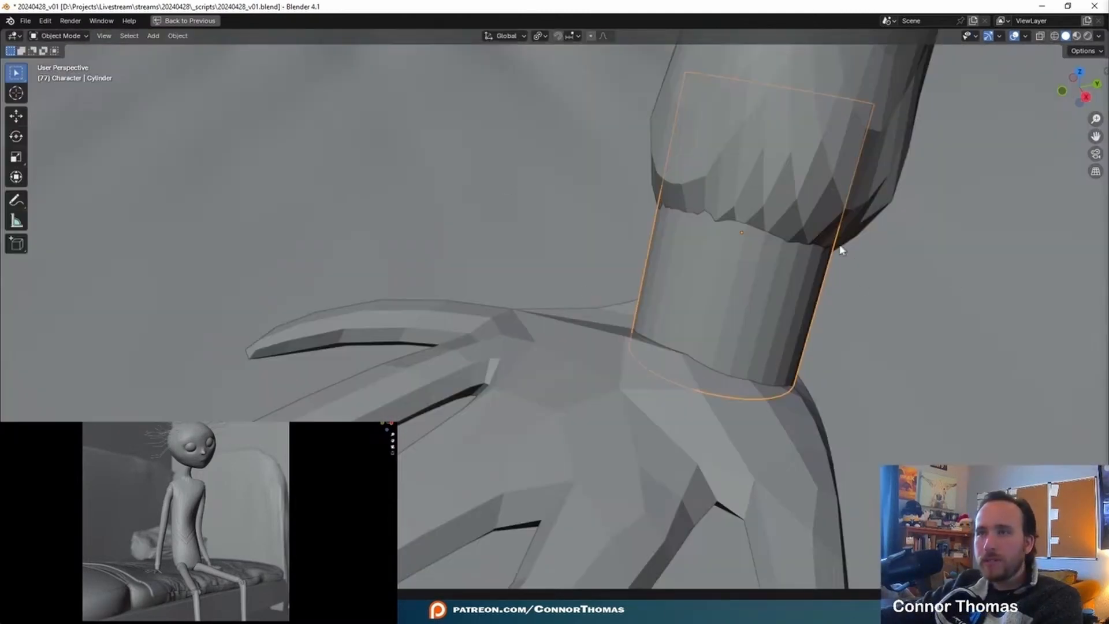
- Try to sculpt the low-poly wrist cylinder with the Draw Sharp brush at 75 px radius
click(65, 36)
click(74, 76)
shift+middle_drag(769, 256, 657, 277)
key(f)
click(537, 267)
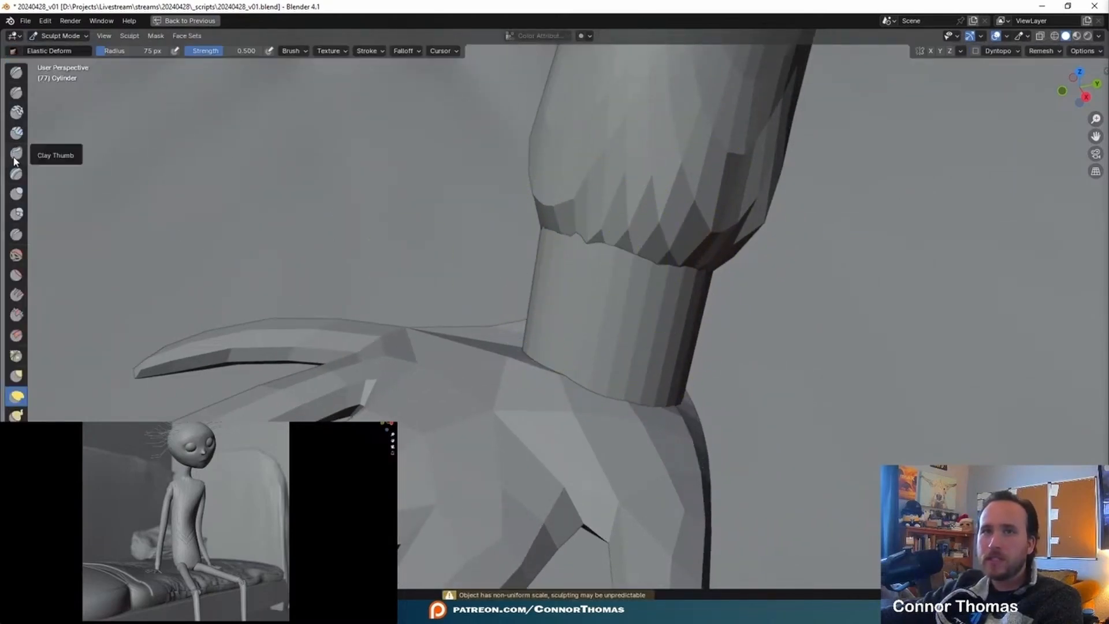
click(16, 92)
mouse_move(601, 277)
middle_down()
mouse_move(578, 279)
mouse_move(566, 317)
middle_up()
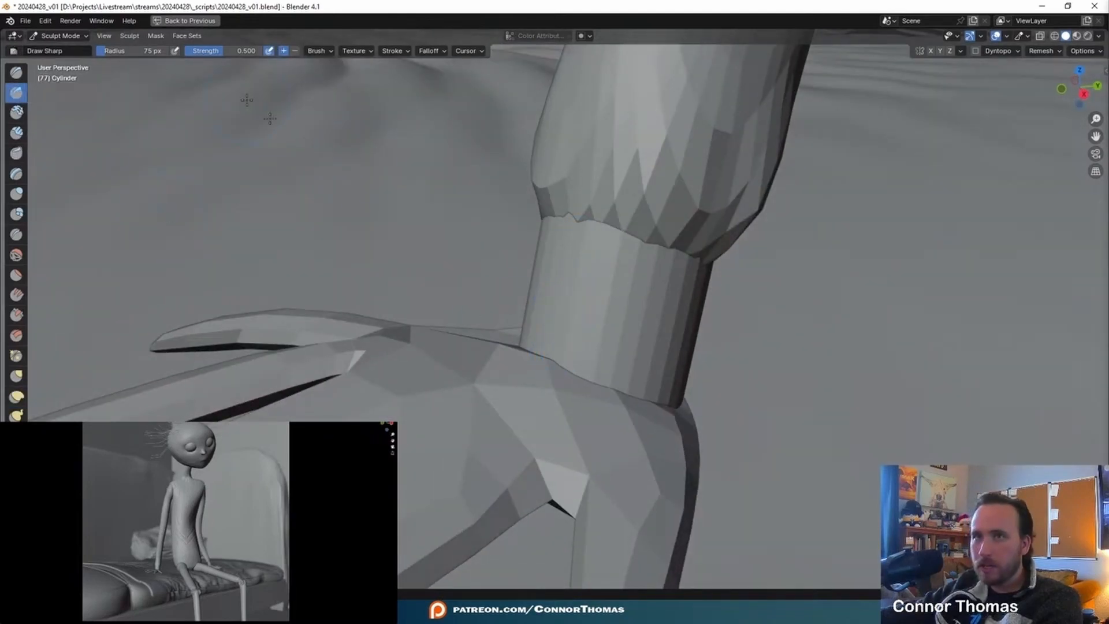
- Restore the full layout, then add a Multires modifier to the wrist cylinder and subdivide it to level 3
key(ctrl+space)
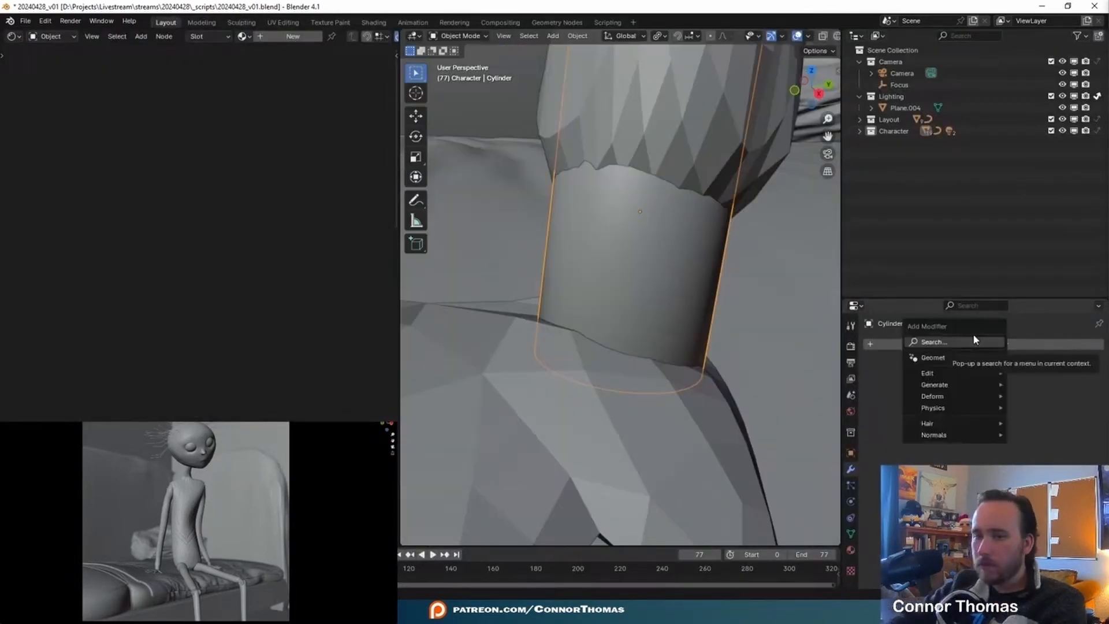
click(973, 334)
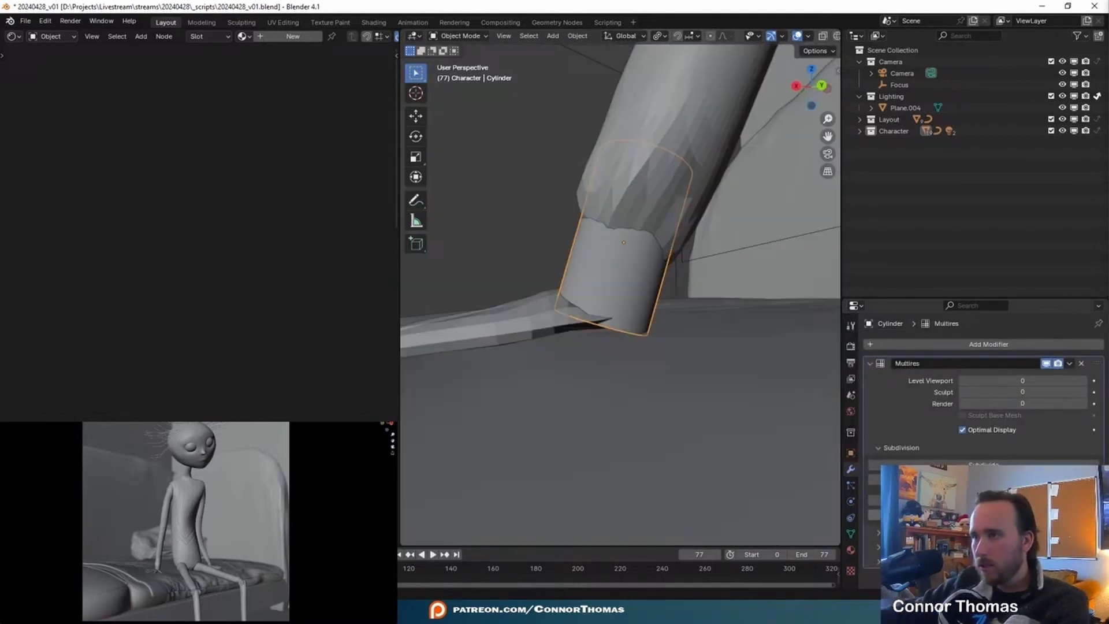
click(984, 464)
click(984, 464)
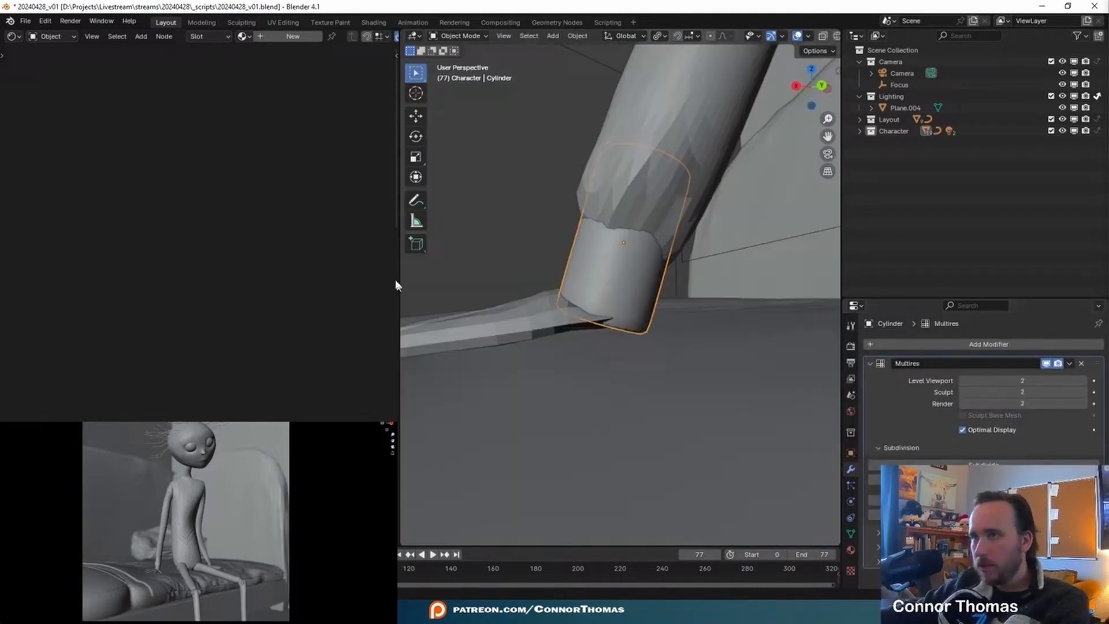
middle_drag(520, 315, 582, 347)
scroll(651, 315, up, 5)
key(a)
key(a)
scroll(651, 312, down, 5)
middle_drag(606, 269, 635, 260)
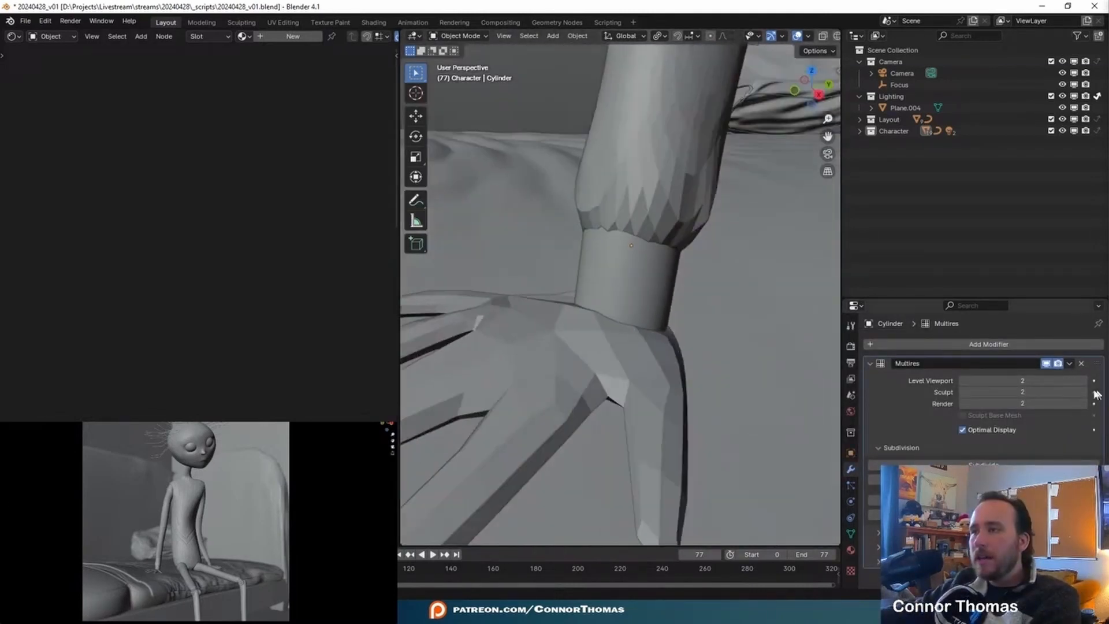
click(984, 464)
- Switch the wrist cylinder to Sculpt Mode with the Draw Sharp brush and subdivide its Multires modifier to sculpt level 5
middle_drag(695, 230, 632, 216)
scroll(582, 286, up, 4)
click(582, 286)
click(461, 36)
click(463, 69)
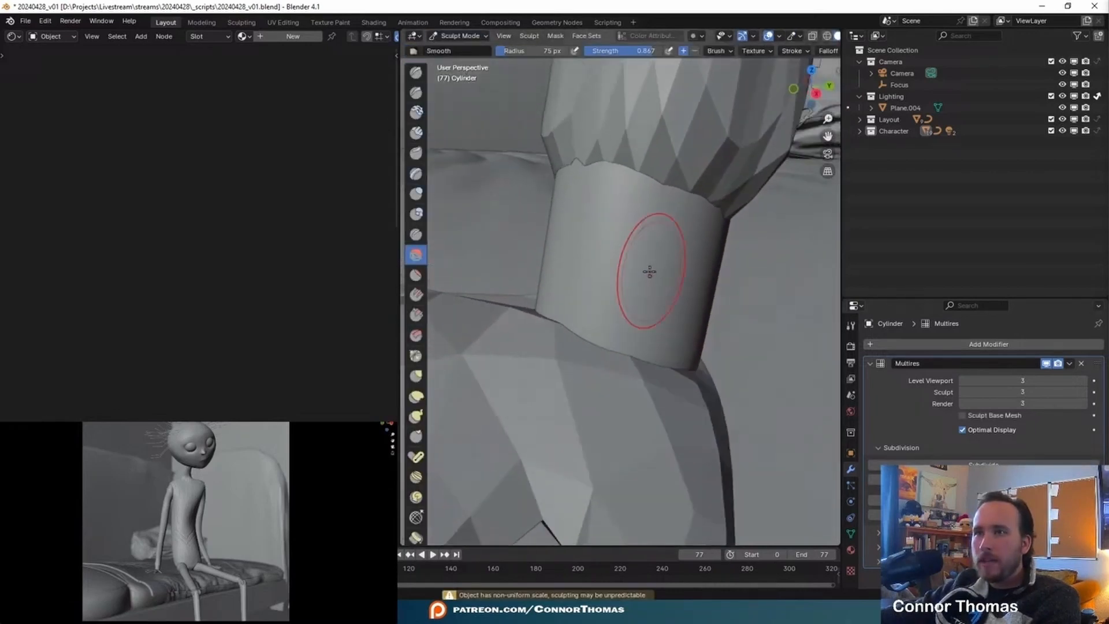
click(416, 93)
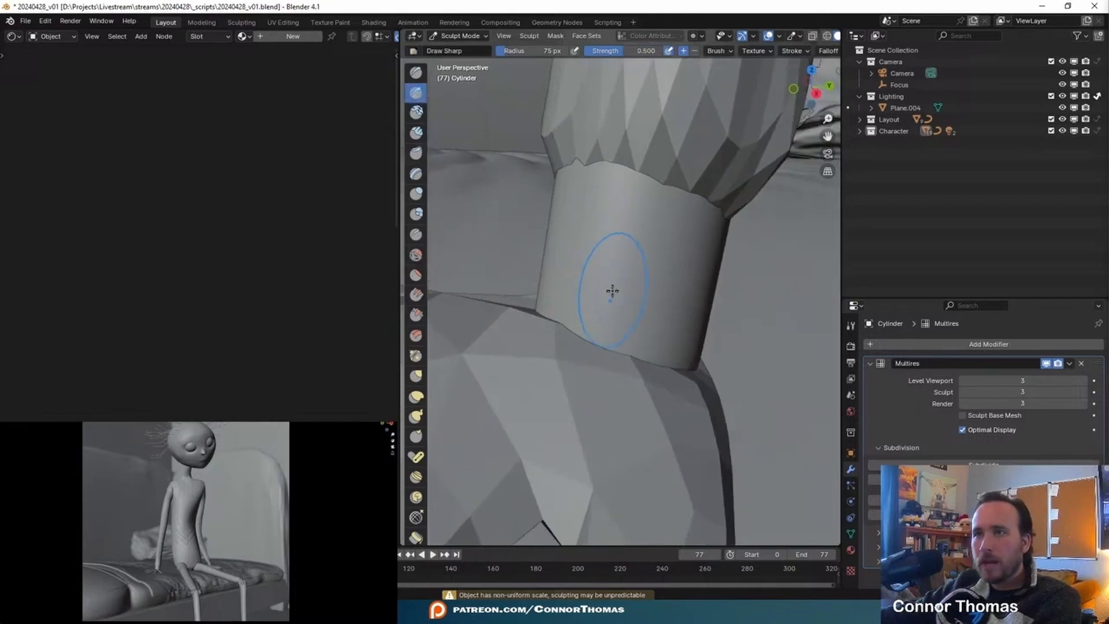
click(995, 465)
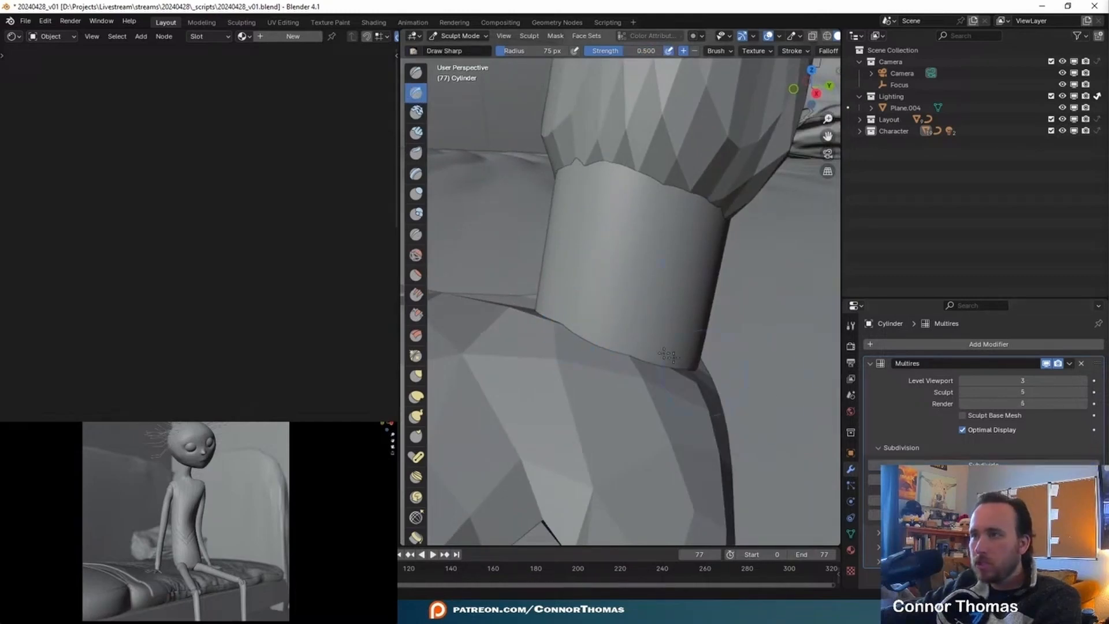
- Carve deep vertical folds around the wrist cylinder with the Draw Sharp brush and soften them with Smooth at 133 px radius
middle_drag(771, 399, 722, 396)
drag(607, 317, 599, 294)
key(ctrl+z)
mouse_move(599, 295)
middle_down()
mouse_move(603, 340)
mouse_move(585, 329)
middle_up()
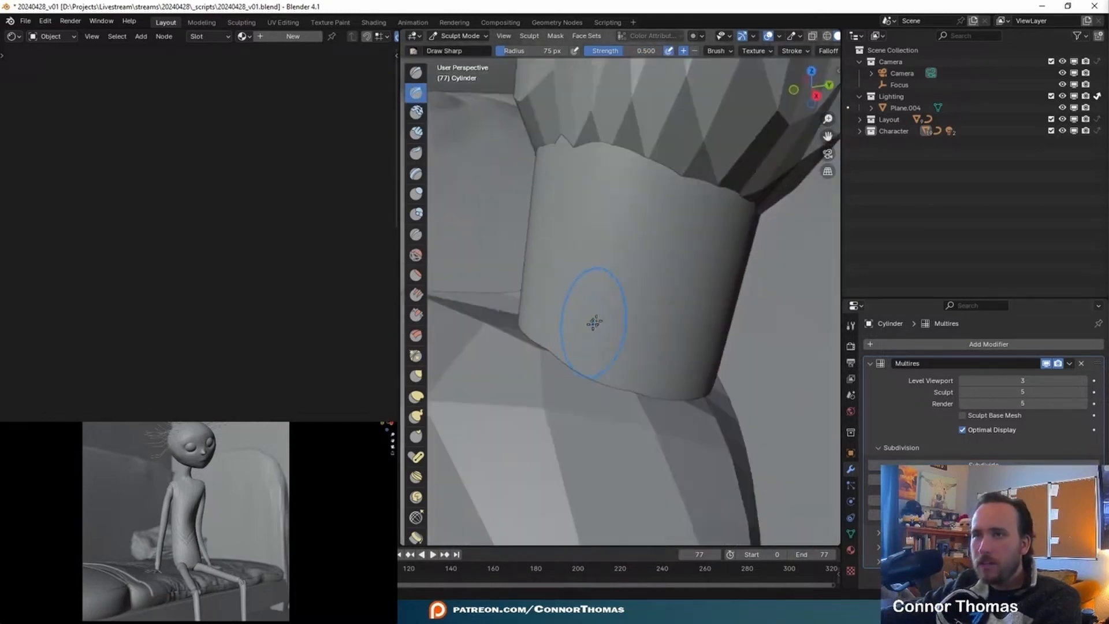
middle_drag(683, 172, 717, 169)
mouse_move(710, 162)
mouse_down()
mouse_move(692, 207)
mouse_move(645, 230)
mouse_up()
- In Object Mode, set the wrist cylinder's Multires viewport level to 5 and scale the cylinder down slightly
click(458, 36)
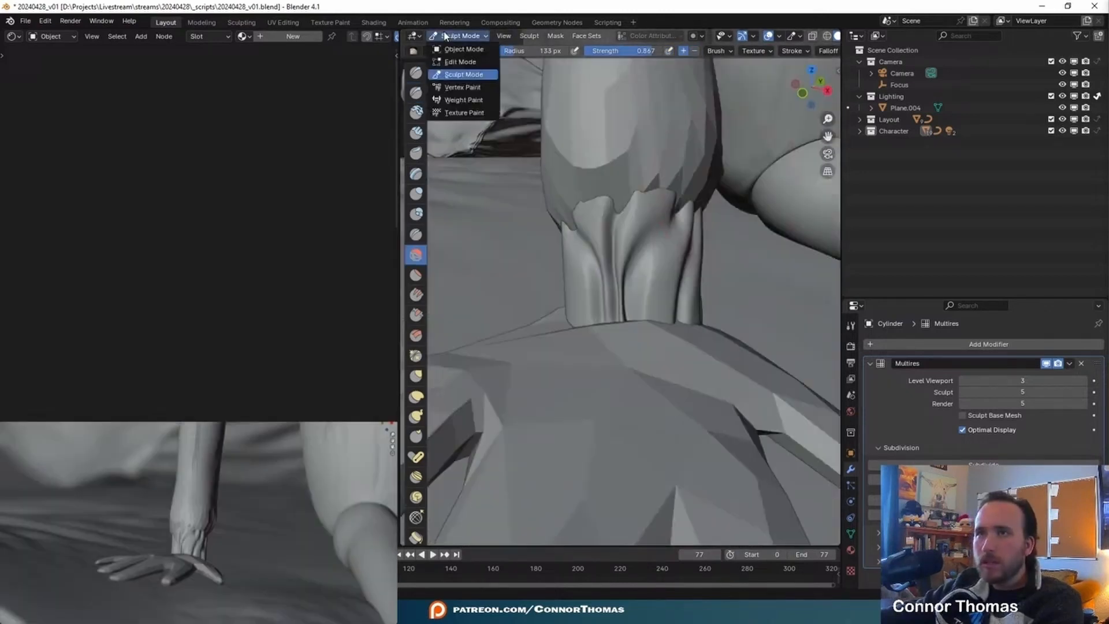
click(462, 49)
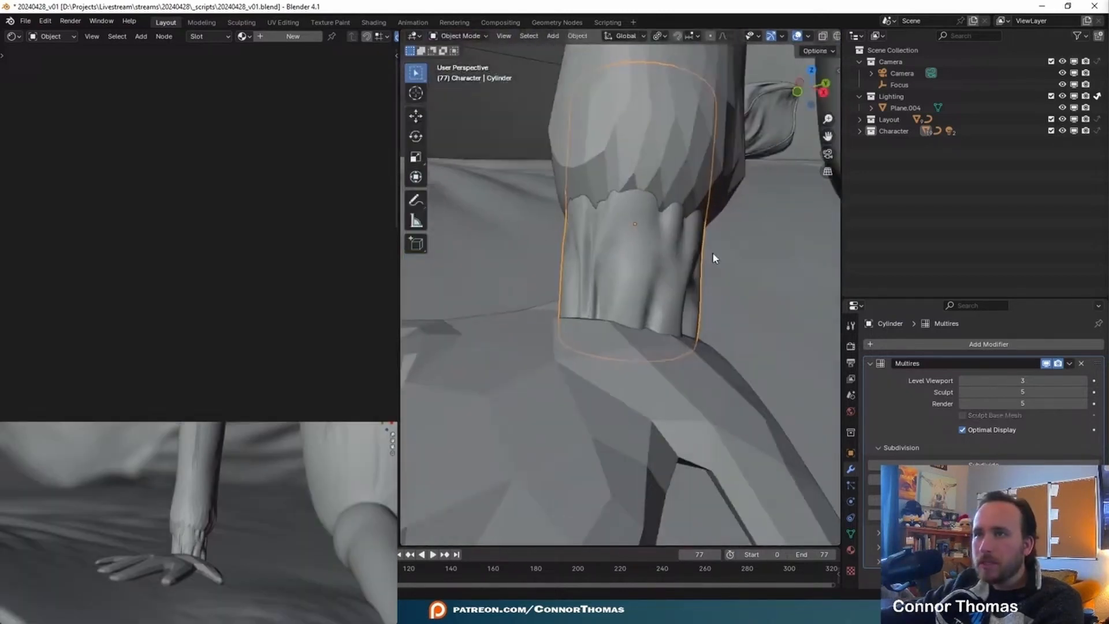
double_click(1016, 382)
text(5)
key(Return)
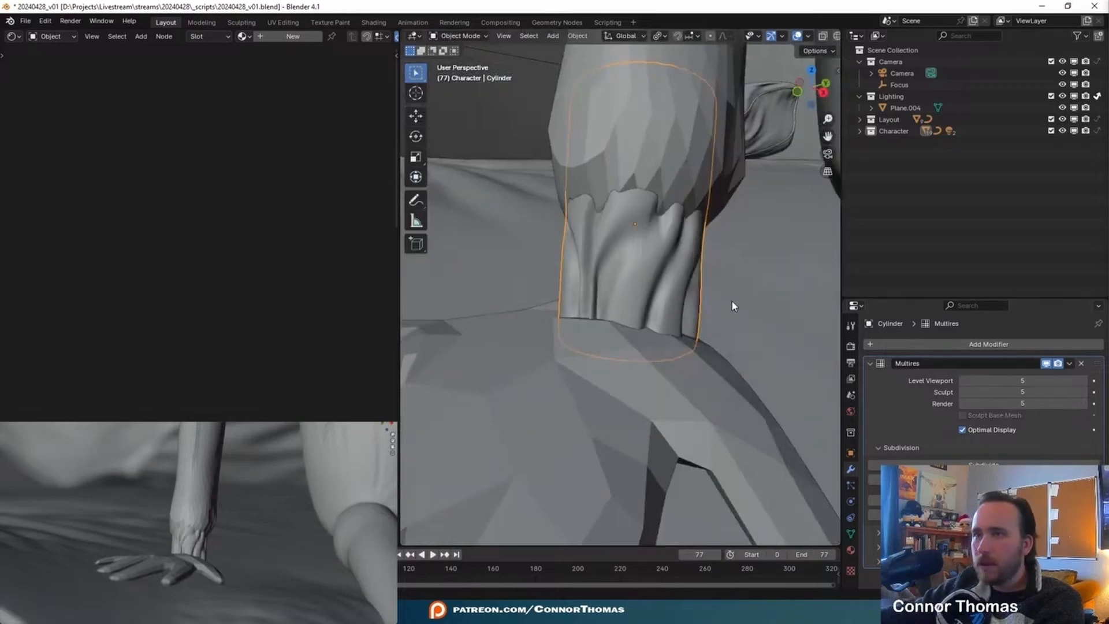
key(s)
click(731, 257)
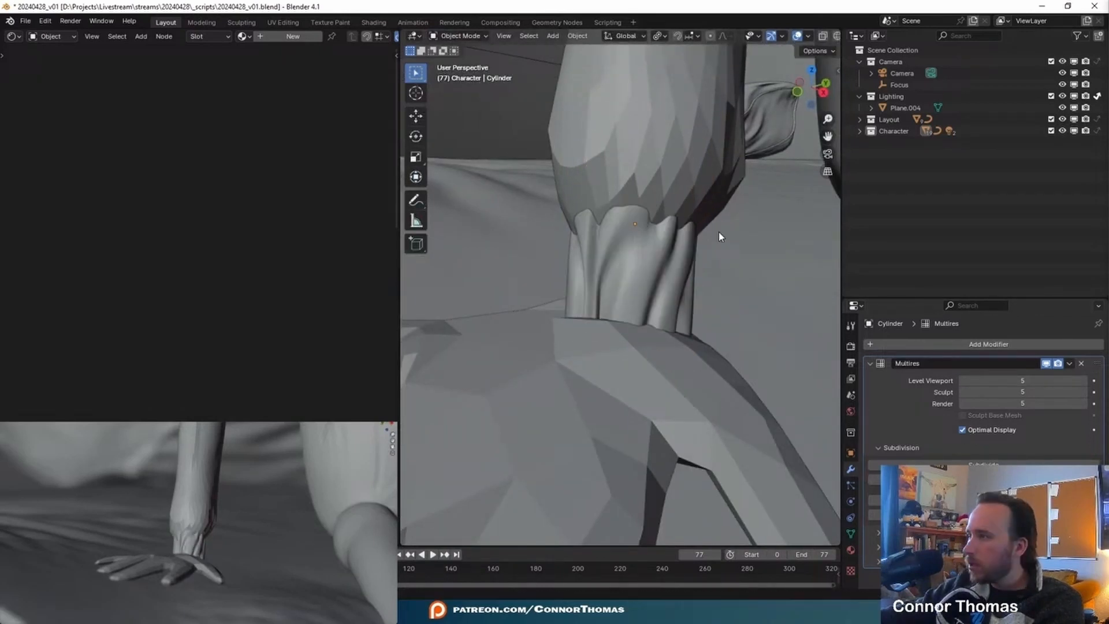
- Shade the arm mesh smooth and raise its Multires viewport, sculpt and render levels to 9
click(659, 148)
key(alt+a)
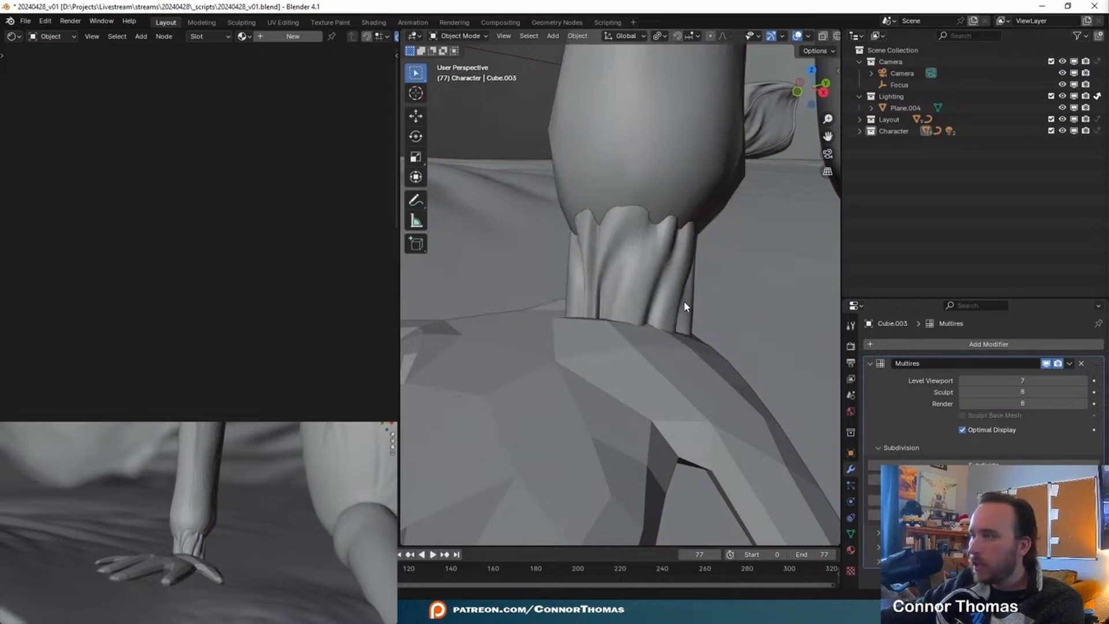
middle_drag(639, 198, 710, 287)
click(710, 287)
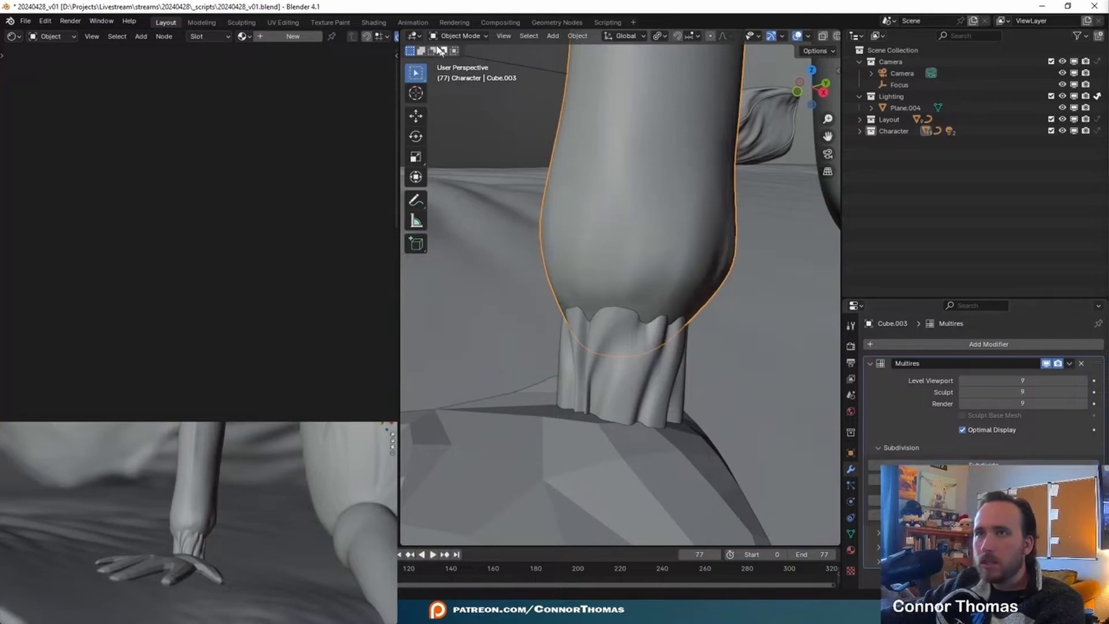
- Pinch a sharp ridge around the arm's lower end above the wrist with the Pinch/Magnify brush at 133 px radius
click(459, 36)
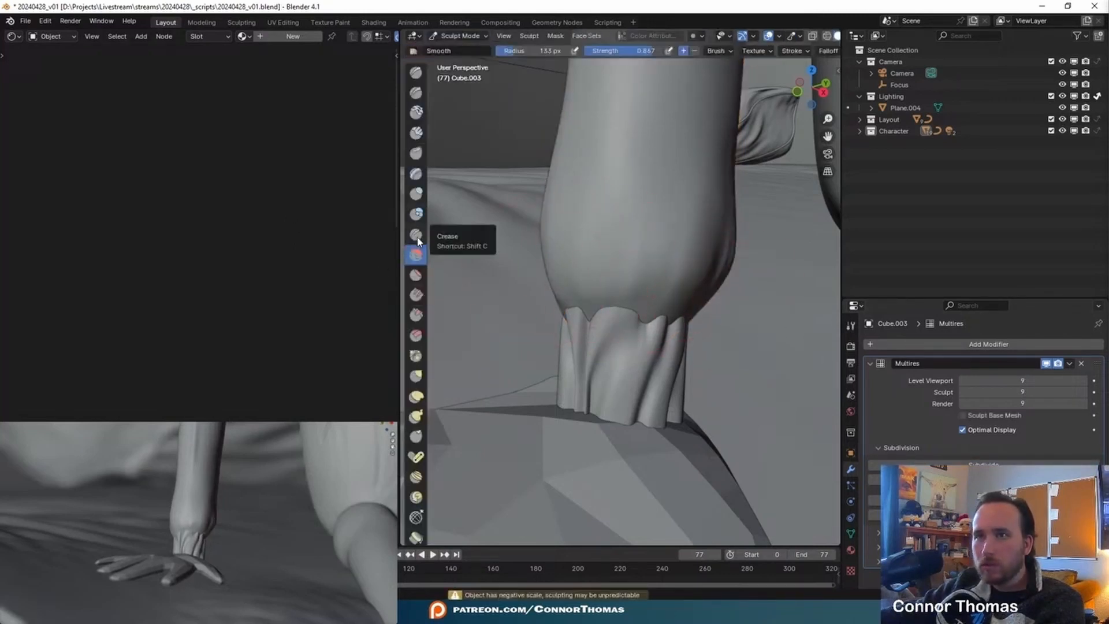
click(415, 356)
middle_drag(698, 289, 612, 253)
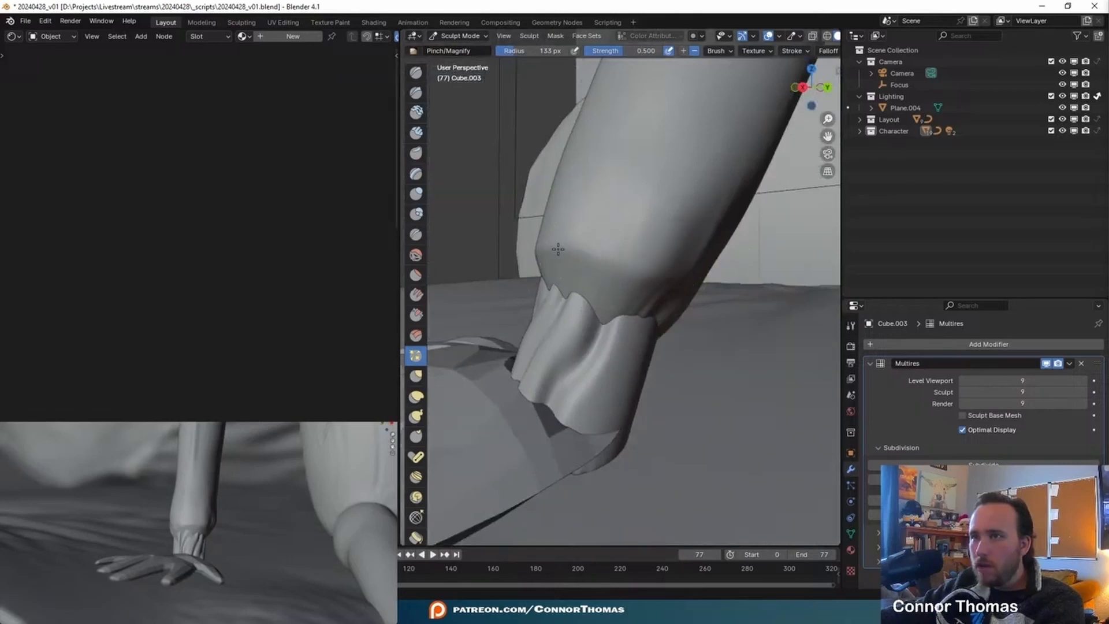
middle_drag(654, 280, 587, 260)
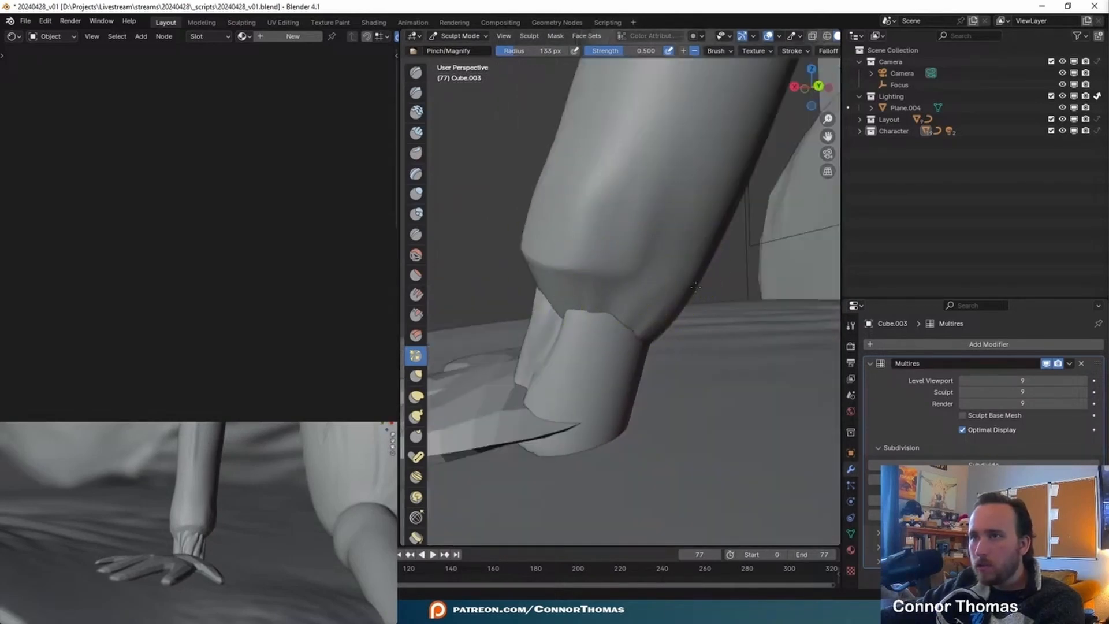
middle_drag(695, 286, 647, 272)
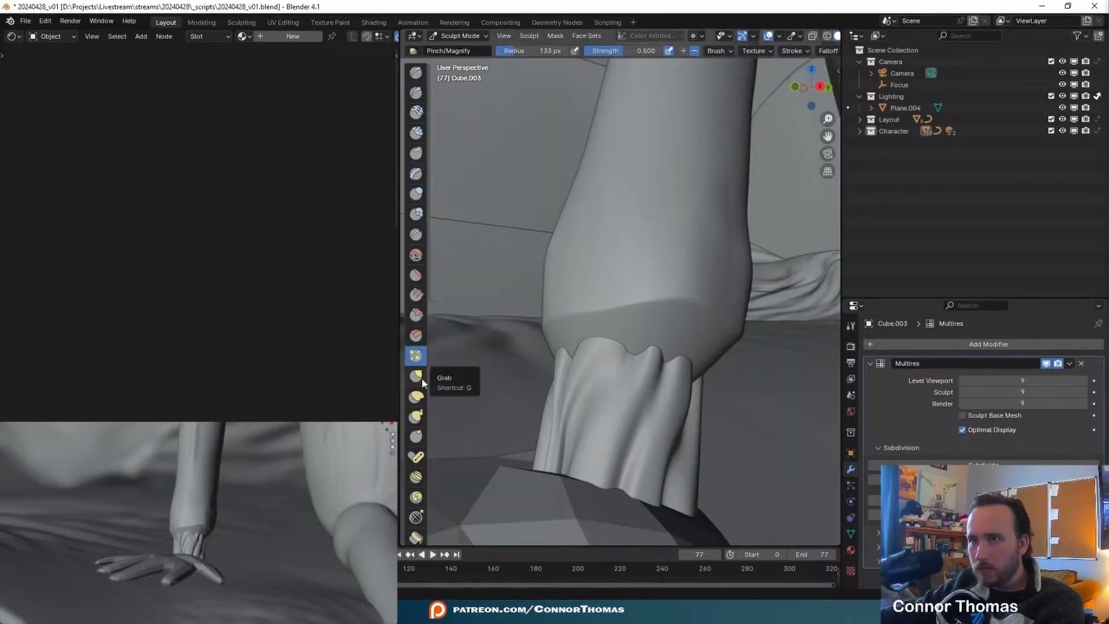
- Try the Inflate/Deflate brush at 133 px radius around the arm's lower end above the wrist folds
click(415, 194)
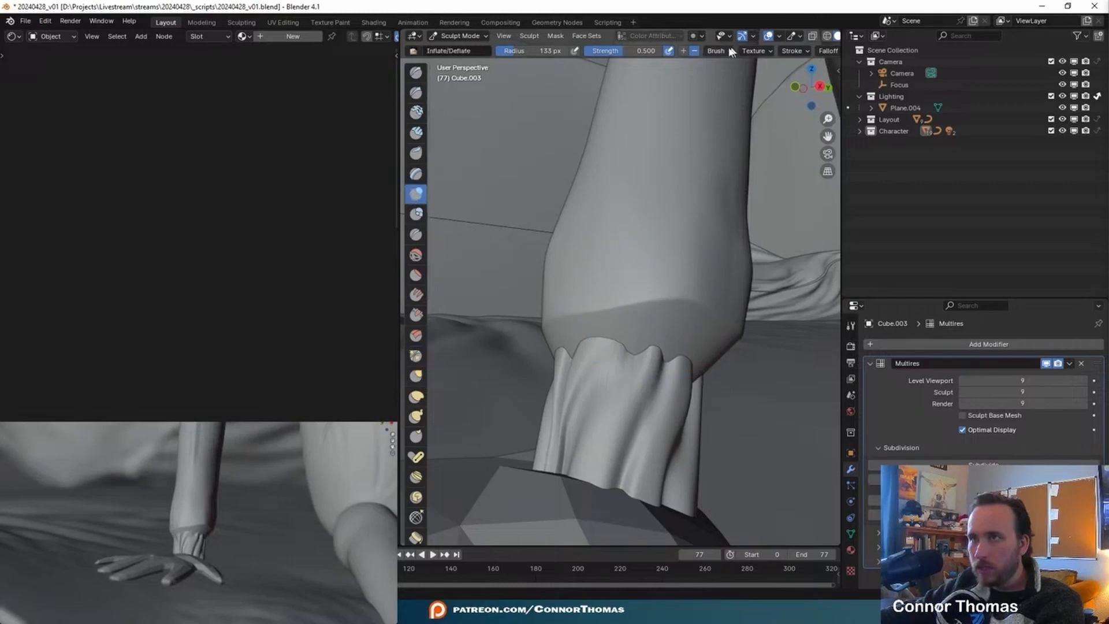
middle_drag(646, 335, 689, 371)
scroll(690, 371, up, 4)
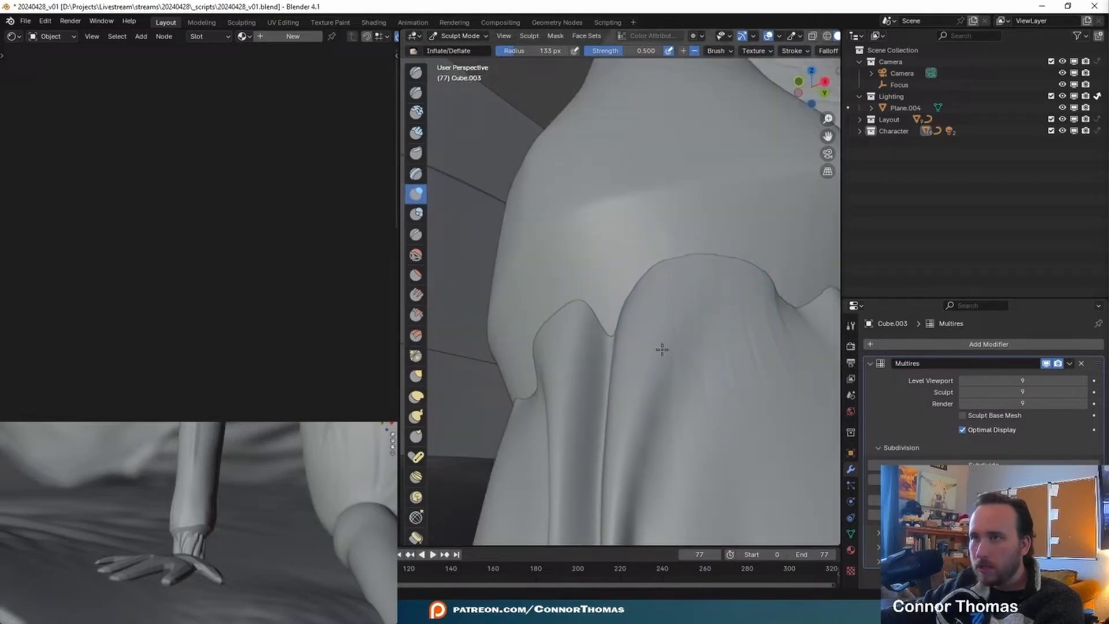
scroll(664, 303, down, 4)
mouse_move(664, 304)
middle_down()
mouse_move(685, 346)
mouse_move(670, 370)
middle_up()
- In Object Mode, shift the folded wrist cylinder slightly to adjust its fit under the sleeve end
key(ctrl+Tab)
click(670, 370)
key(g)
click(698, 382)
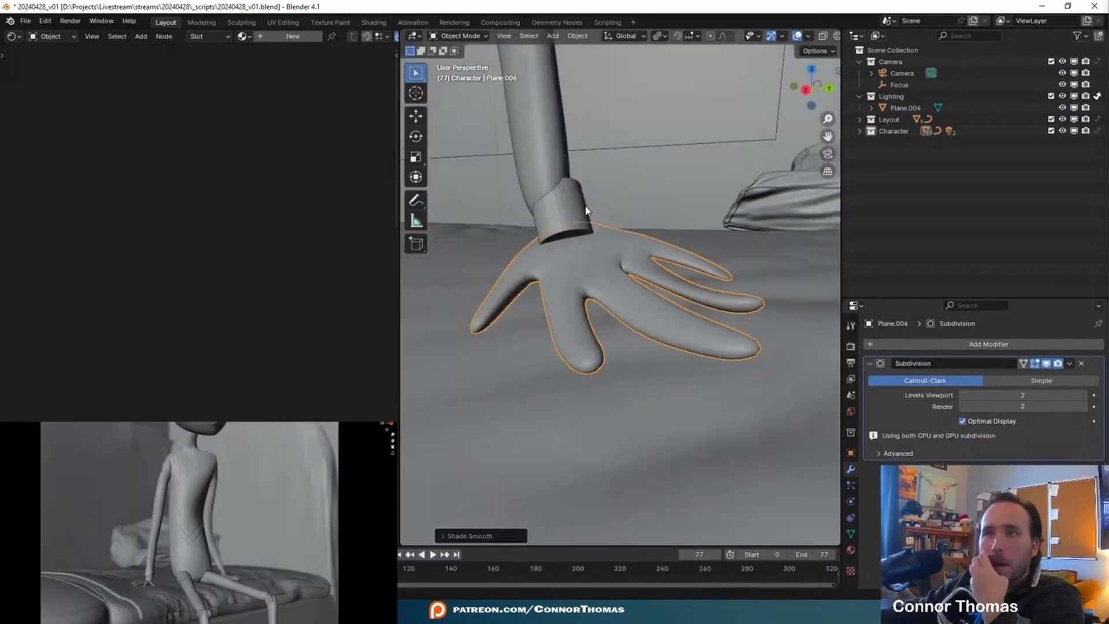
- Delete the plain, unsculpted wrist cylinder on the character's other hand
scroll(582, 212, down, 4)
click(602, 264)
key(x)
click(604, 264)
- Duplicate the folded wrist cylinder and move the copy about 1.4 m along global Y onto the other wrist
shift+middle_drag(458, 276, 803, 323)
click(582, 303)
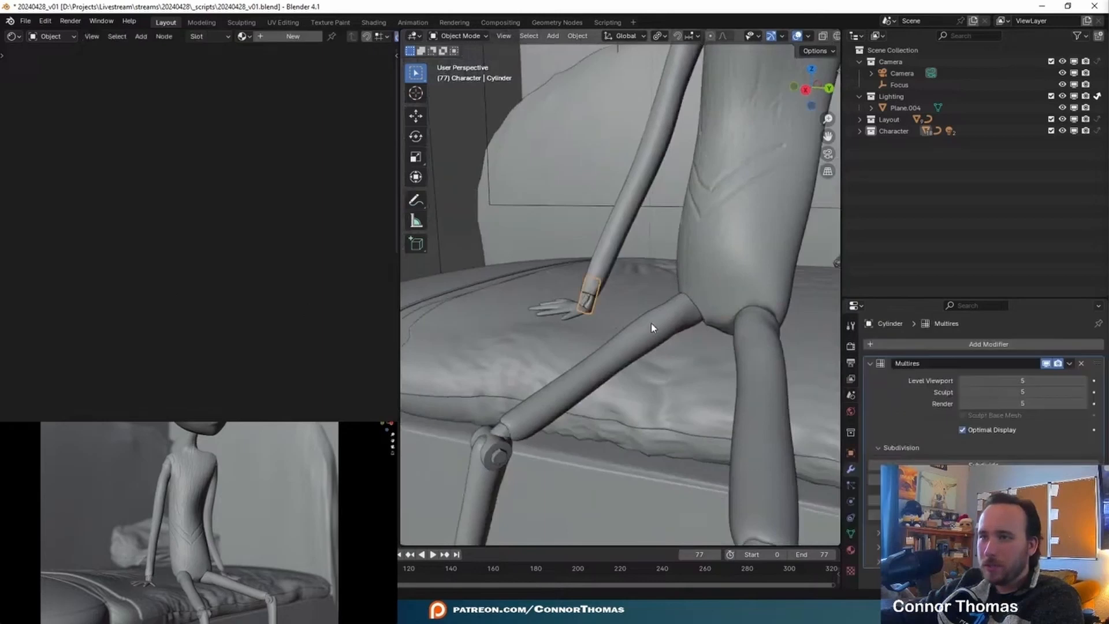
shift+middle_drag(679, 321, 525, 314)
key(shift+d)
key(x)
key(y)
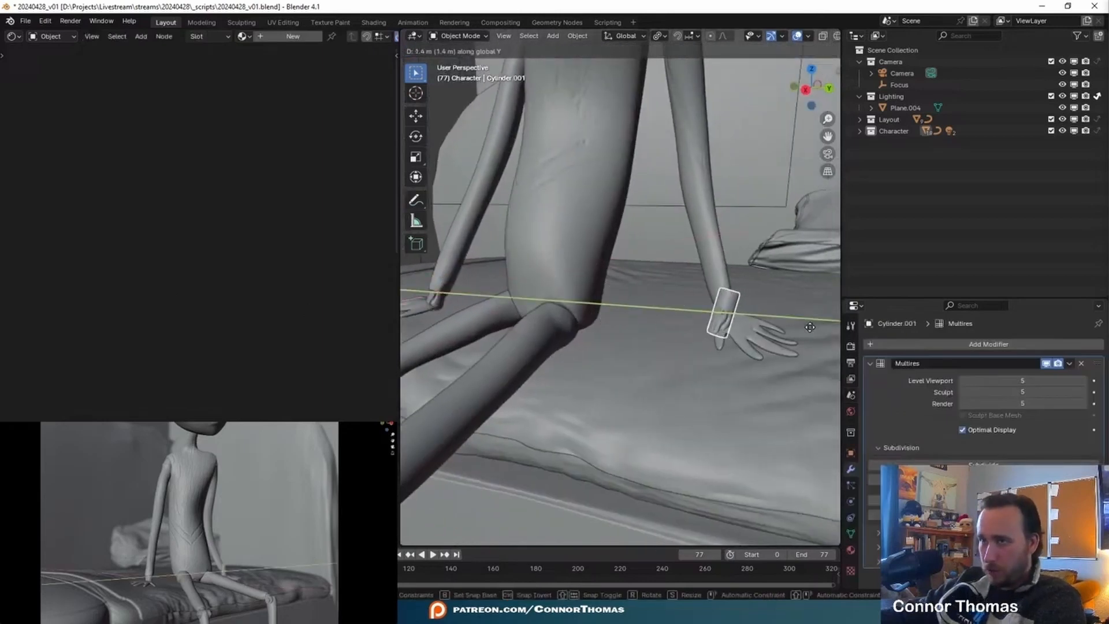
click(800, 323)
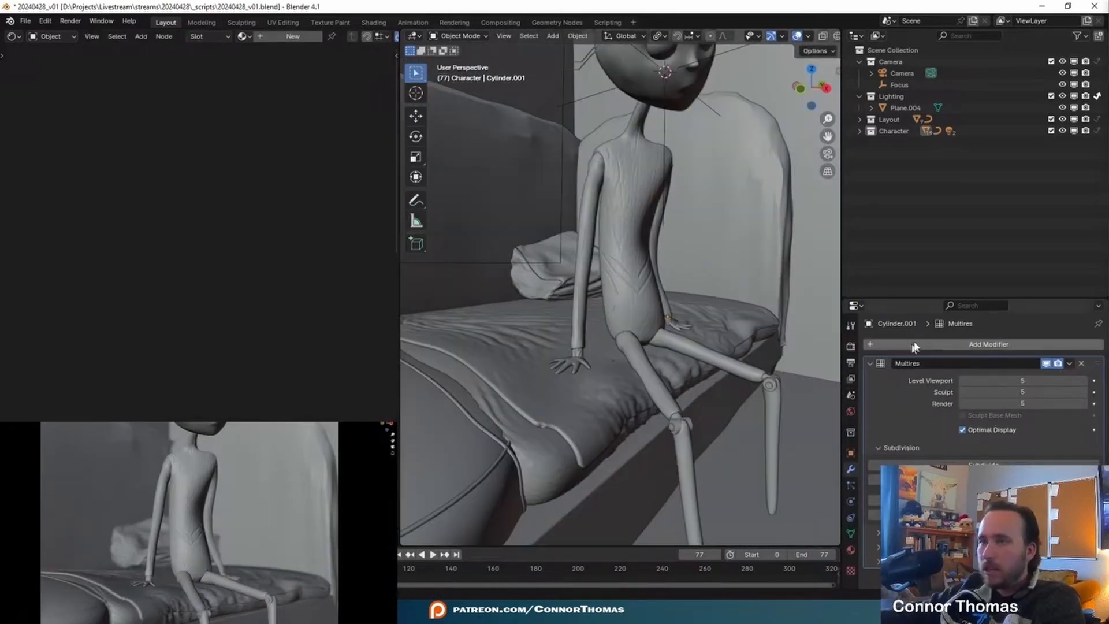
middle_drag(731, 336, 670, 380)
- Move the character's upper leg mesh along the global Y axis to adjust its position
click(693, 388)
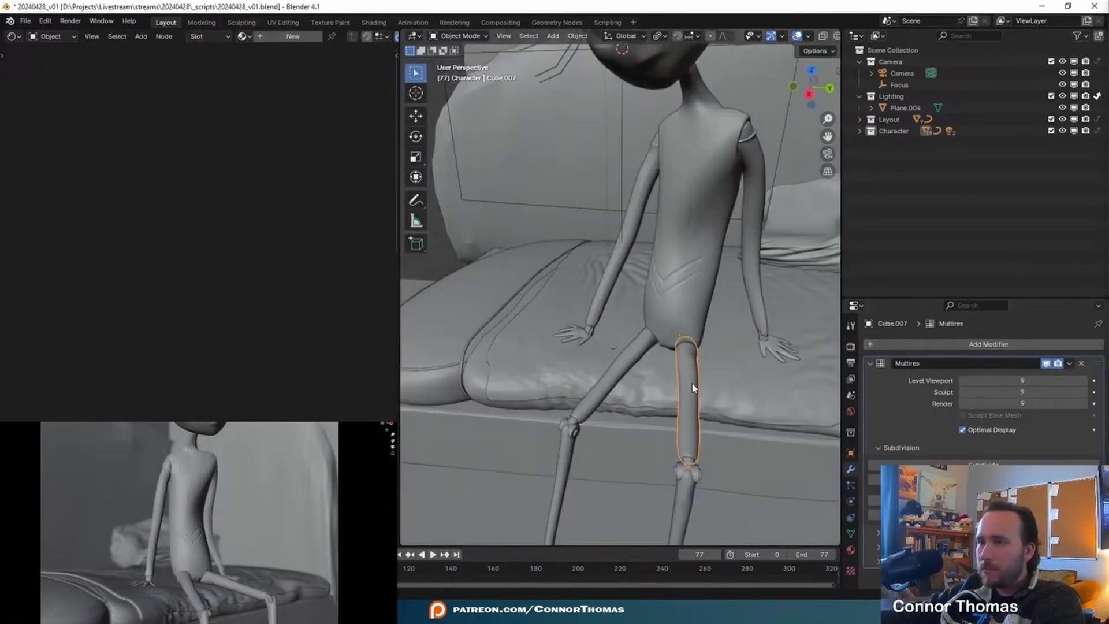
key(g)
key(y)
click(699, 422)
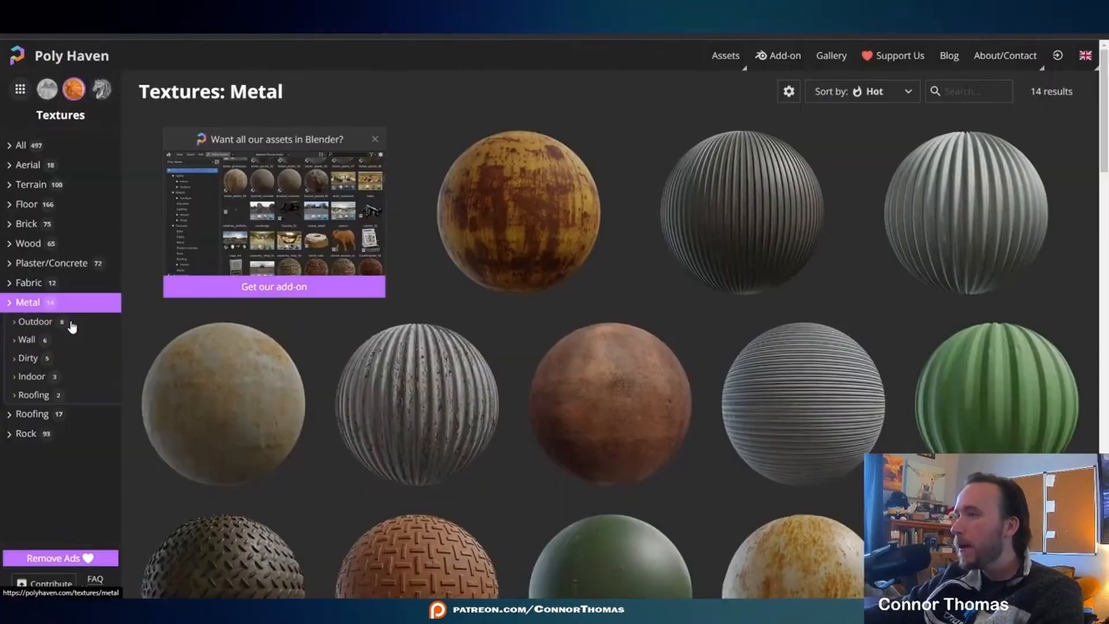
- Switch to Poly Haven's texture library and browse the All category instead of Metal
click(39, 149)
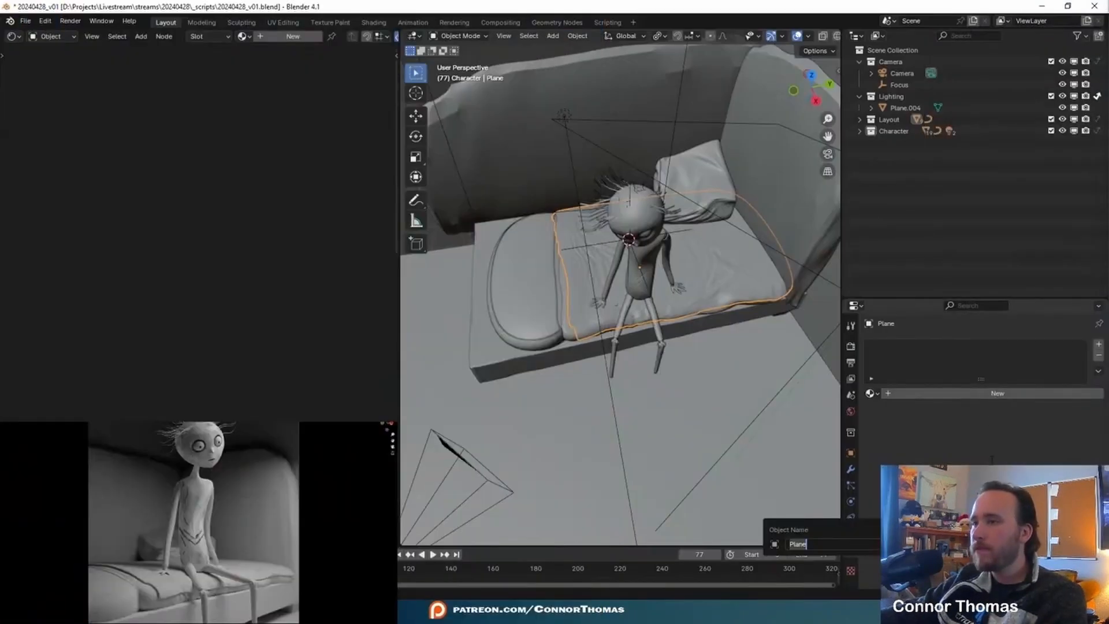
- Switch back to Blender, save the file and give the bed sheet plane a new material named sheet
key(Escape)
mouse_move(611, 322)
middle_down()
mouse_move(661, 276)
mouse_move(606, 316)
middle_up()
scroll(636, 310, up, 4)
middle_drag(636, 364, 669, 329)
key(ctrl+s)
click(982, 393)
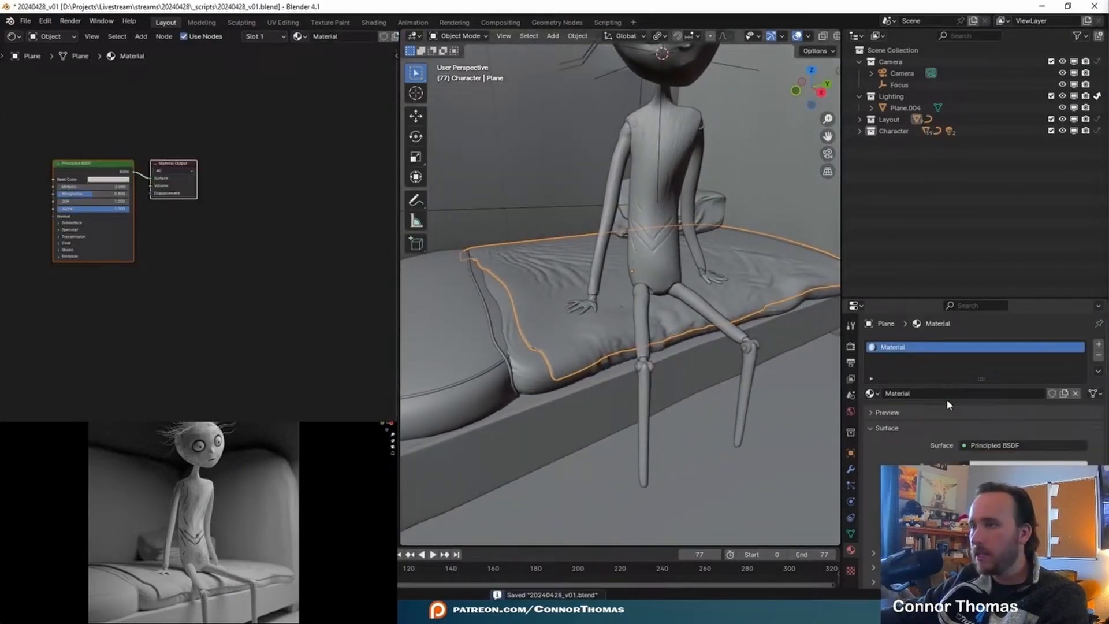
text(sheet)
key(Return)
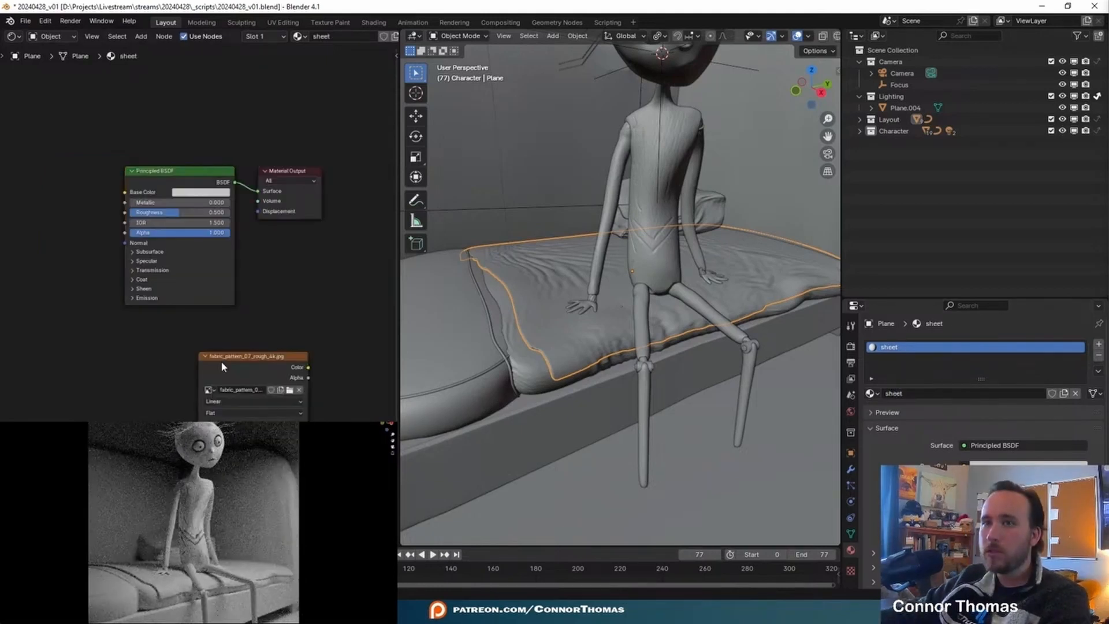
- Bring the fabric_pattern_07 roughness and normal image files into the sheet material and link the roughness colour to Roughness
drag(223, 365, 46, 231)
key(x)
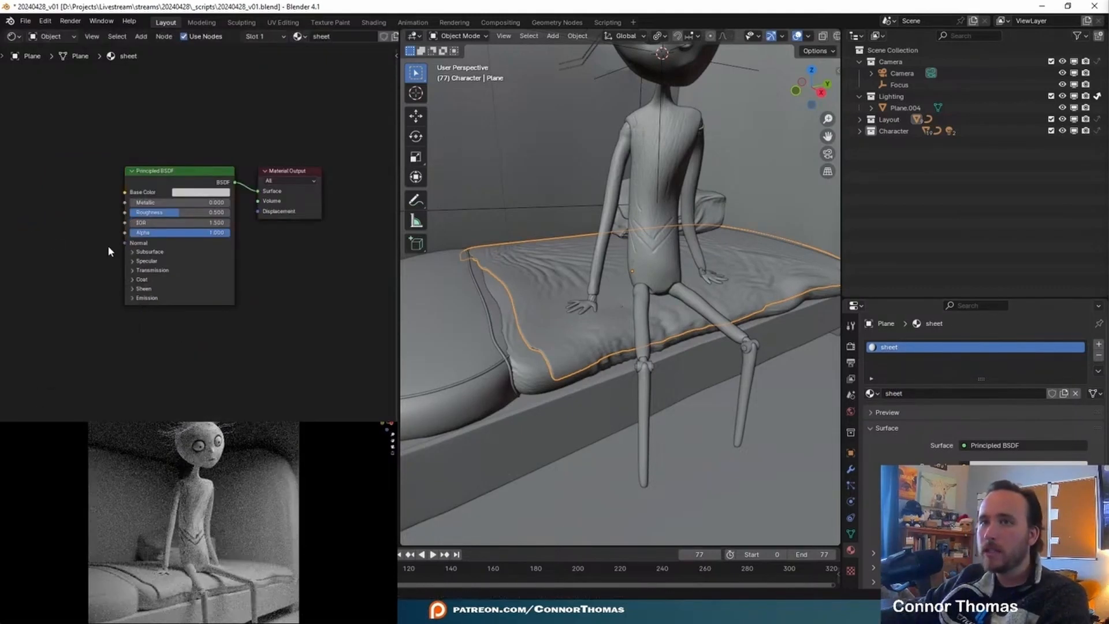
key(alt+Tab)
click(183, 526)
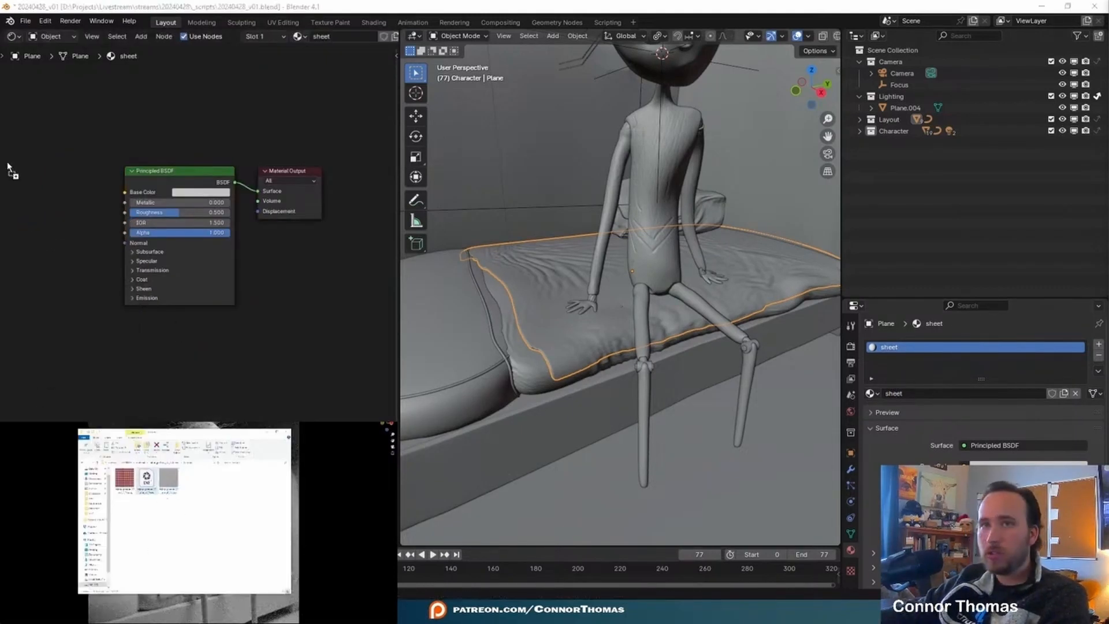
drag(8, 170, 8, 168)
drag(122, 393, 108, 382)
click(44, 337)
middle_drag(44, 337, 109, 327)
scroll(209, 349, up, 3)
key(ctrl+space)
drag(607, 441, 558, 200)
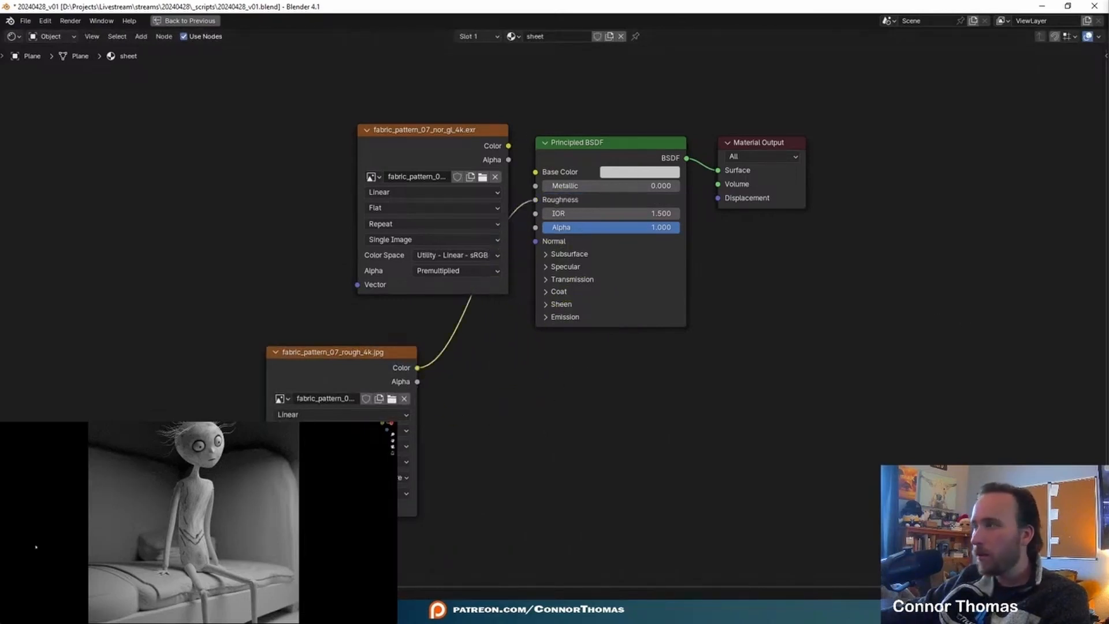
- Raise the bed sheet's Subdivision viewport level to 2 and apply its Multires, Solidify and Subdivision modifiers
middle_drag(168, 576, 218, 535)
scroll(226, 569, up, 5)
scroll(226, 568, down, 4)
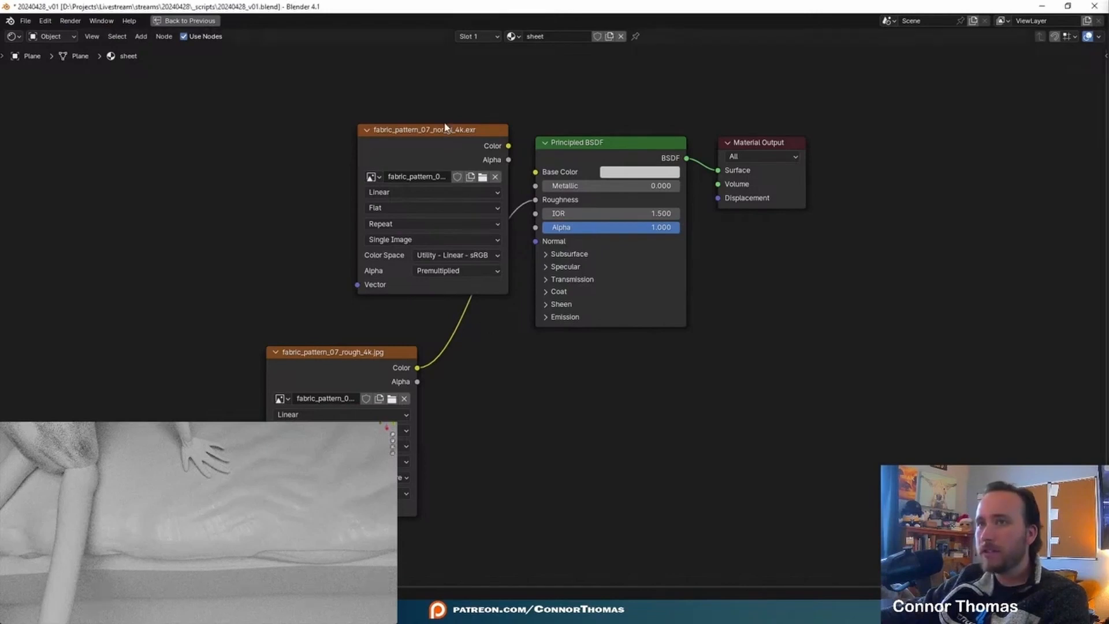
key(ctrl+space)
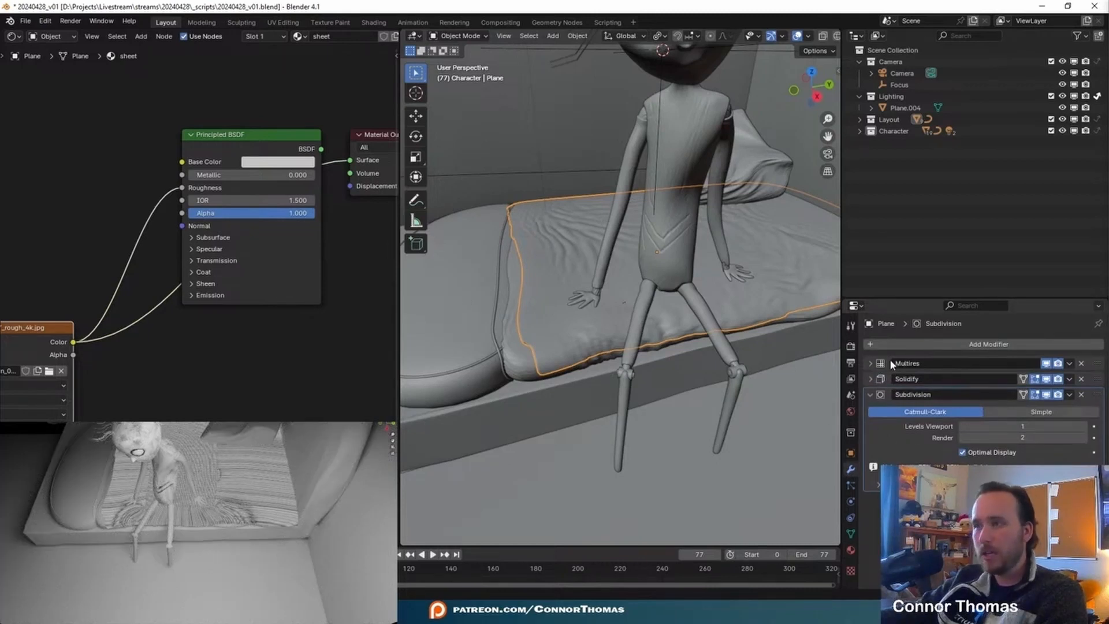
click(1085, 427)
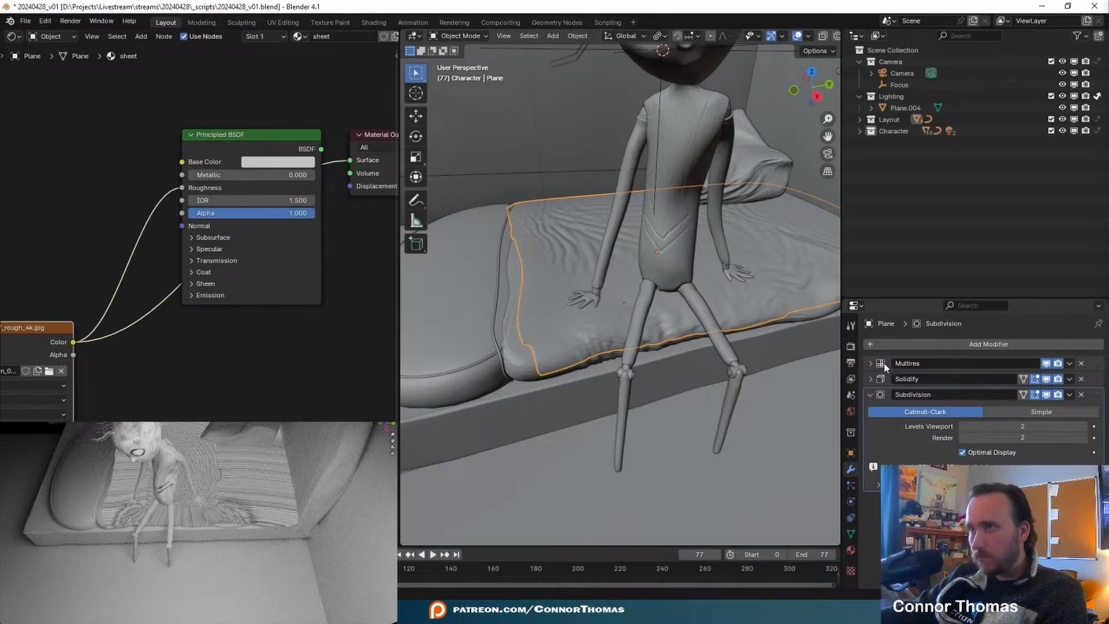
key(ctrl+x)
key(ctrl+a)
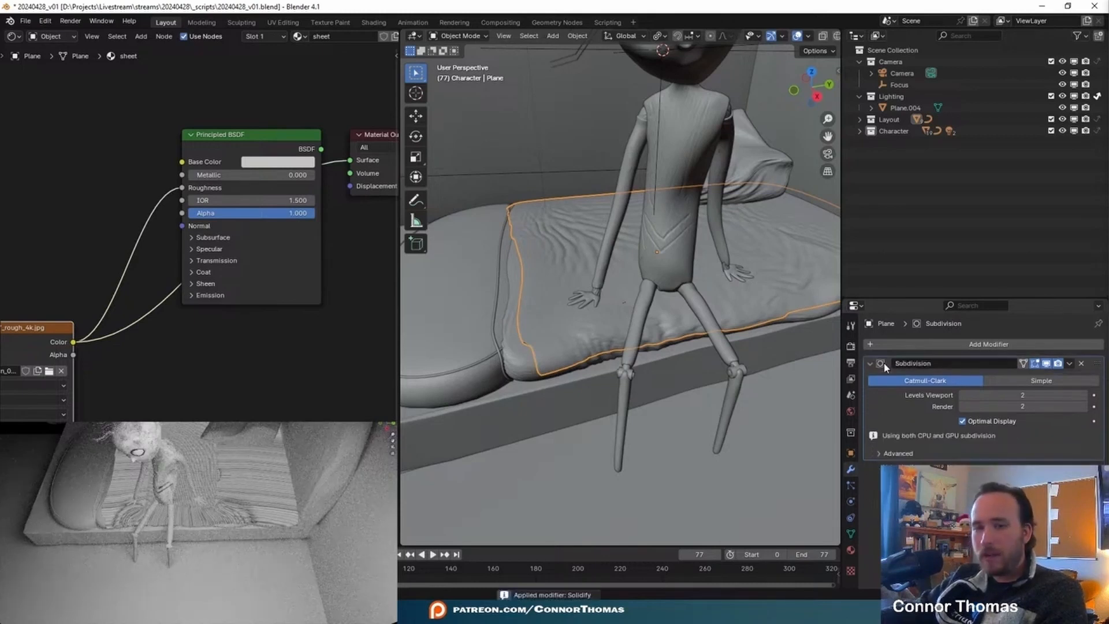
key(ctrl+a)
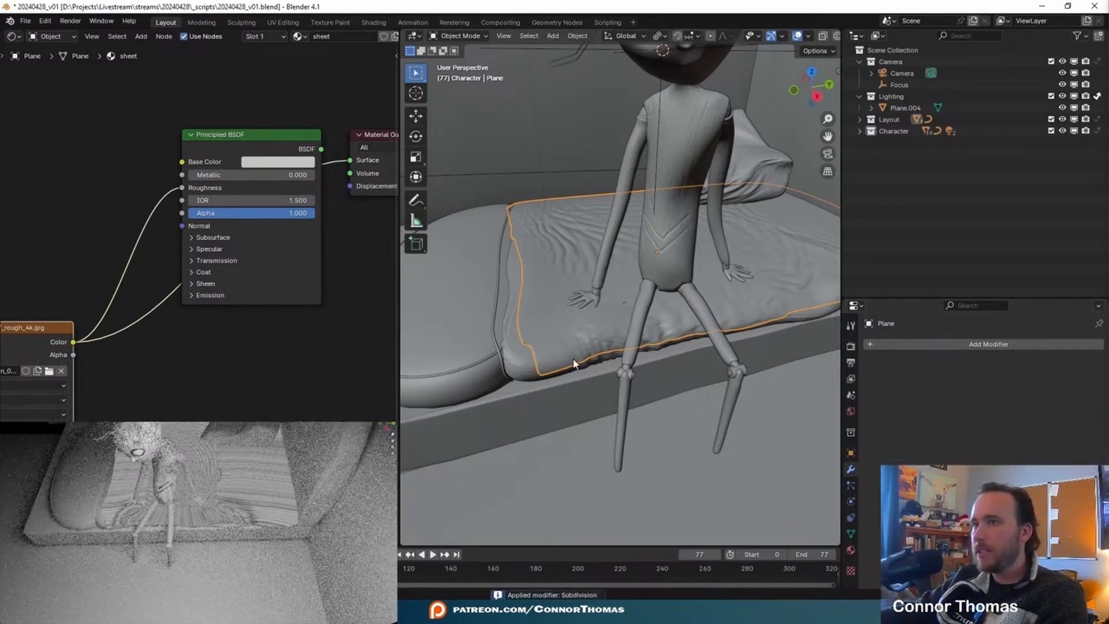
- Unwrap all faces of the bed sheet mesh with Smart UV Project at a 66° angle limit, and return to Object Mode
key(Tab)
middle_drag(563, 231, 530, 214)
key(a)
middle_drag(668, 295, 685, 289)
key(u)
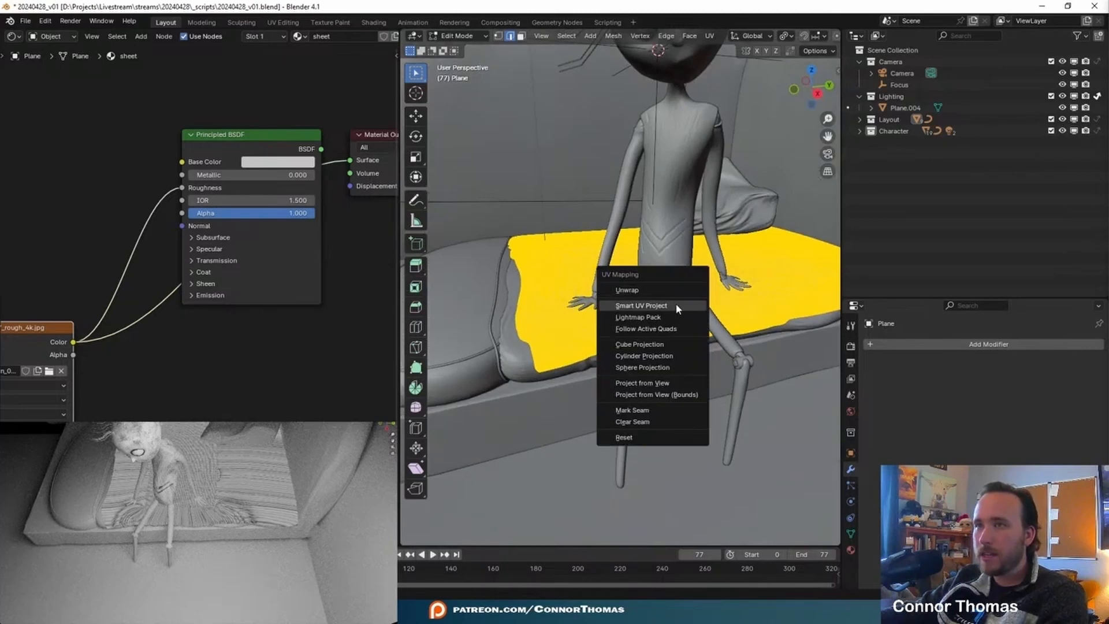
click(677, 305)
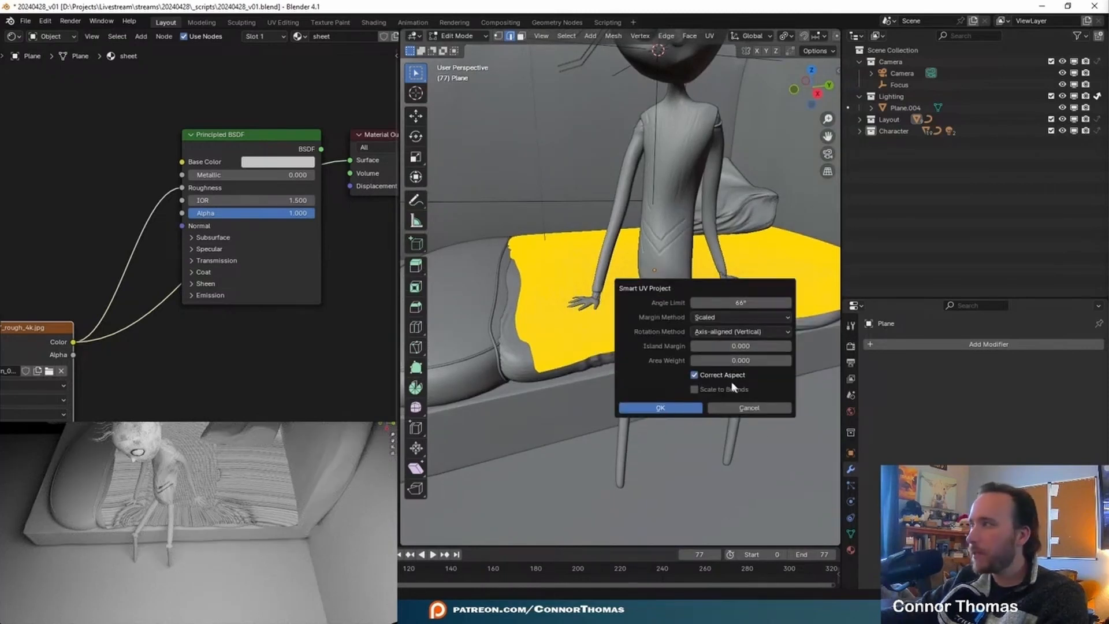
key(Return)
key(Tab)
middle_drag(635, 240, 718, 236)
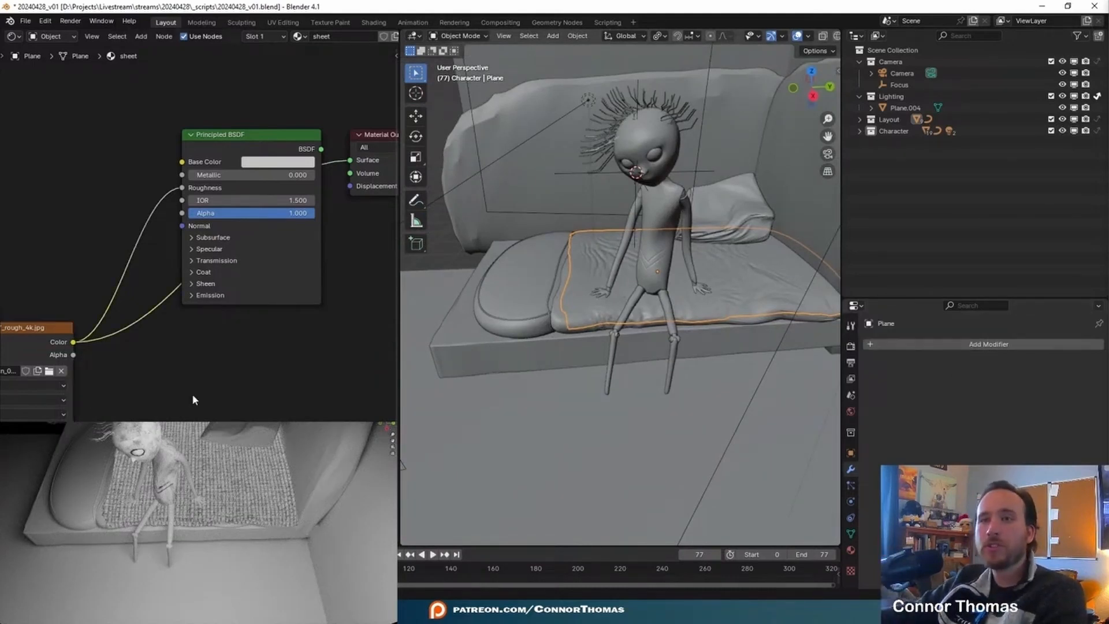
- Spread out the sheet material's nodes and feed the roughness texture through Texture Coordinate (UV) and Mapping nodes
key(ctrl+space)
key(Home)
drag(508, 294, 393, 267)
drag(738, 122, 814, 357)
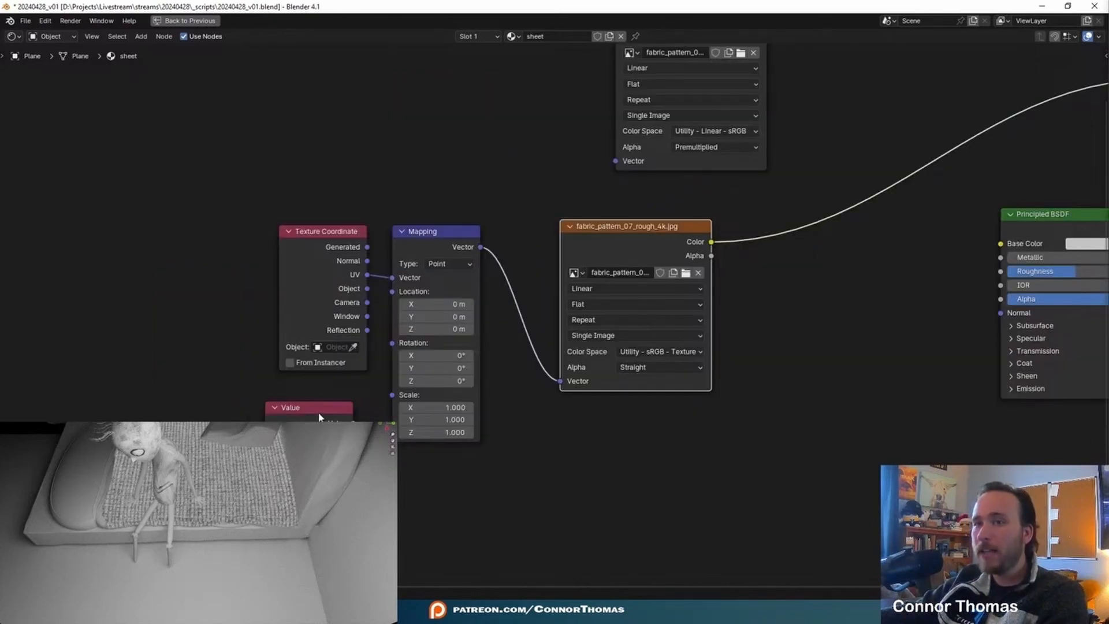
- Add a Value node set to 2 and connect it to the Mapping node's Scale
click(318, 411)
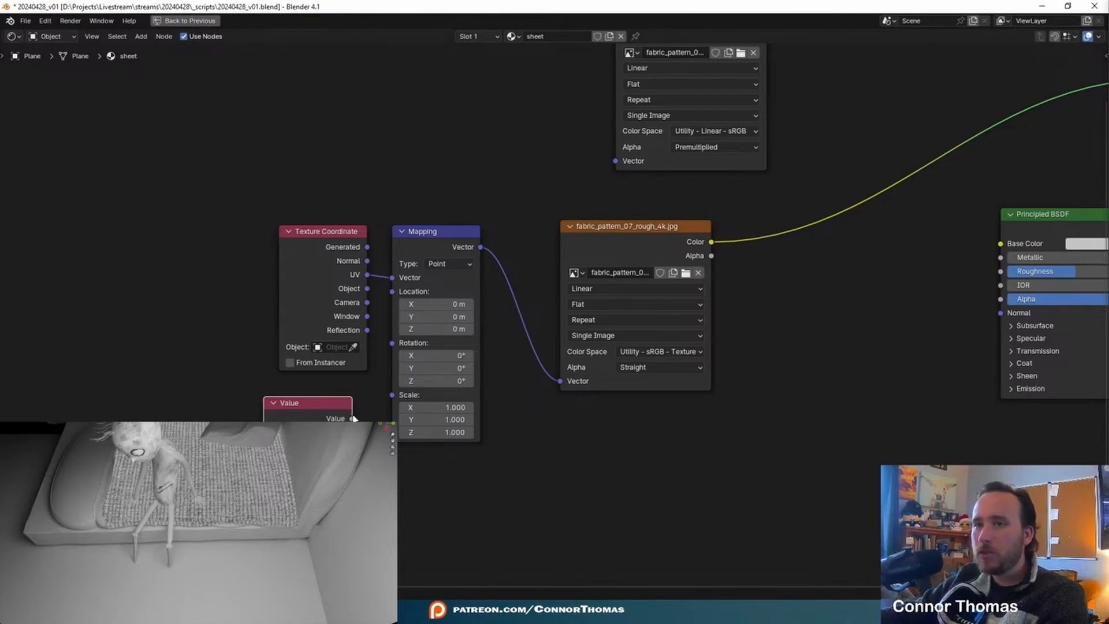
drag(389, 399, 438, 452)
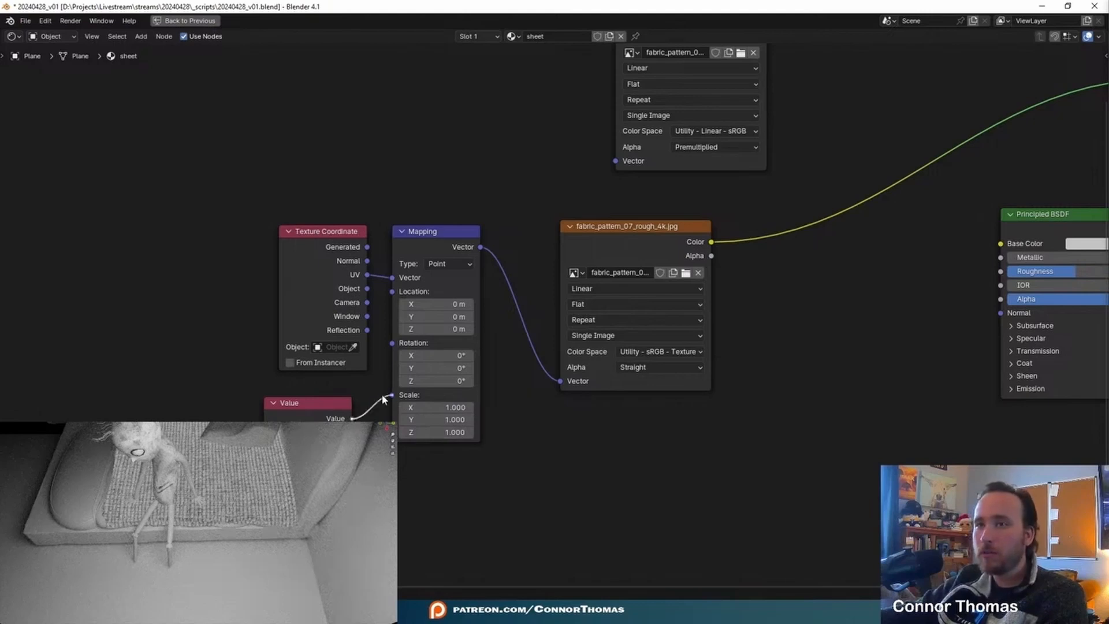
drag(382, 399, 390, 396)
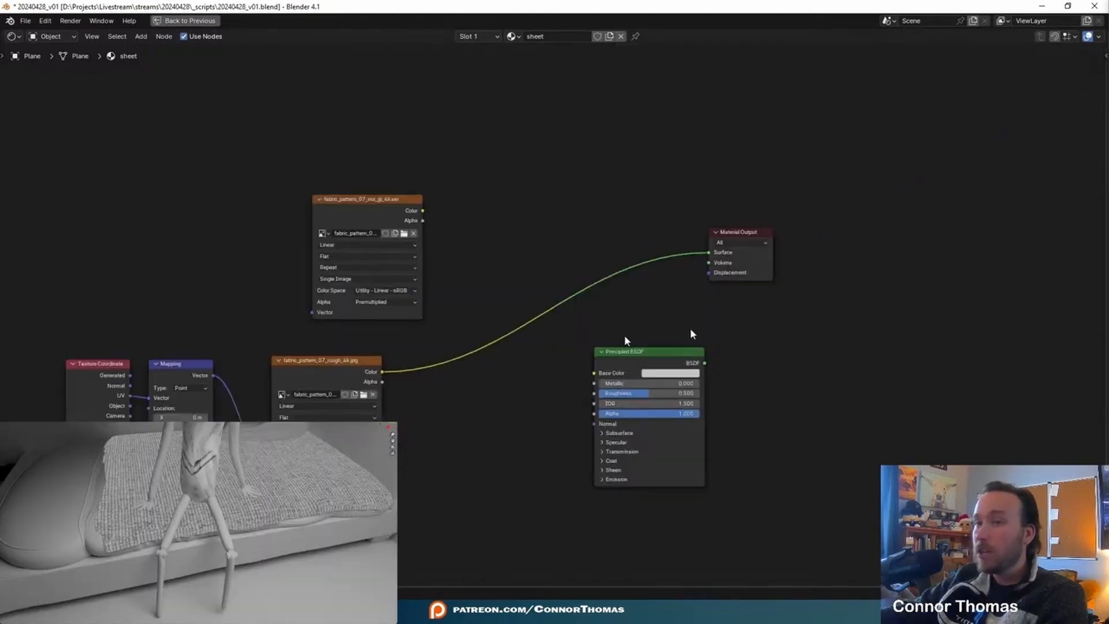
middle_drag(624, 337, 692, 262)
scroll(563, 296, up, 4)
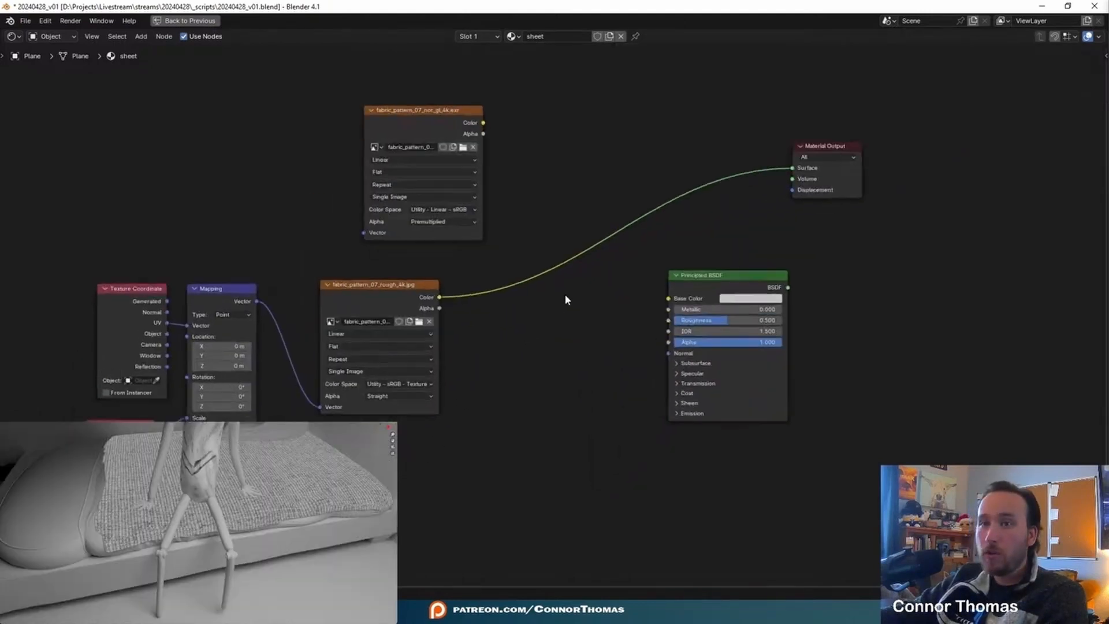
- Connect the roughness texture's colour to the Principled BSDF's Roughness and the Mapping vector to the normal texture
middle_drag(508, 318, 663, 282)
drag(532, 261, 823, 292)
middle_drag(597, 251, 744, 317)
middle_drag(660, 222, 524, 220)
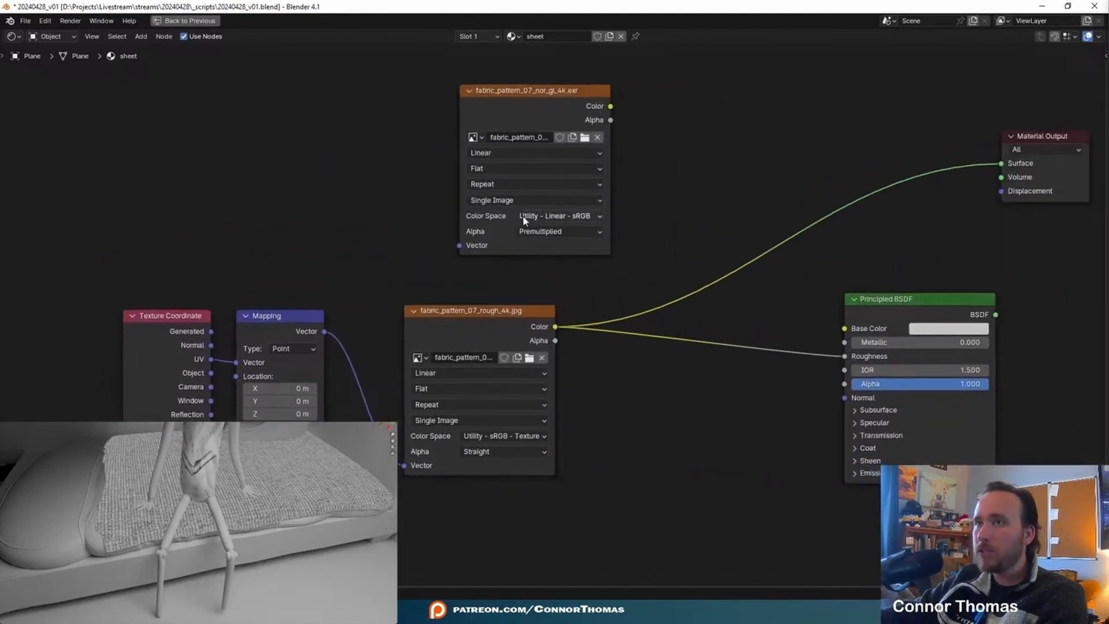
drag(355, 299, 469, 246)
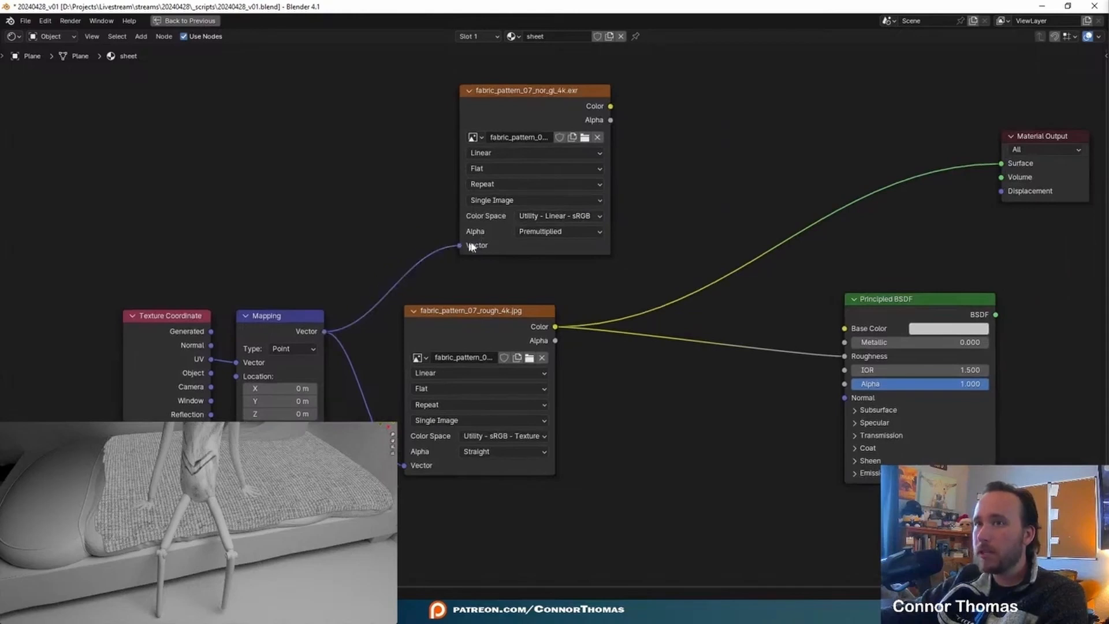
- Place the normal texture node below the roughness texture, reposition the Principled BSDF and link it to the material's Surface output
scroll(549, 167, down, 2)
drag(563, 50, 511, 396)
ctrl+shift+click(524, 399)
middle_drag(873, 234, 665, 245)
drag(689, 236, 633, 233)
ctrl+shift+click(646, 237)
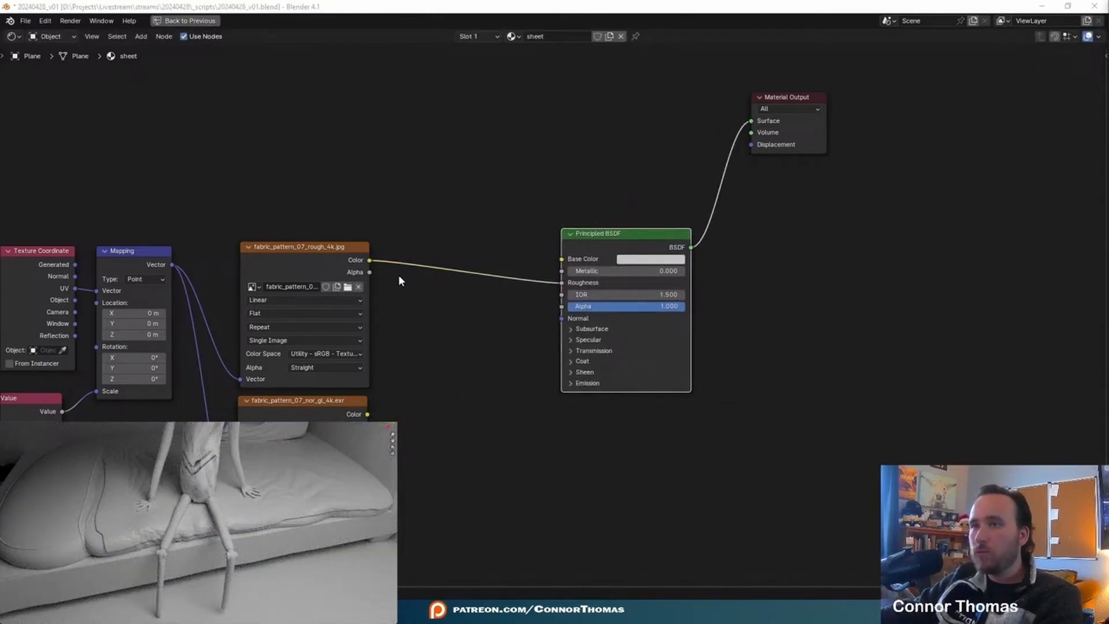
- Examine the bed sheet's surface up close in the render and save the file
middle_drag(151, 527, 164, 550)
scroll(173, 569, up, 4)
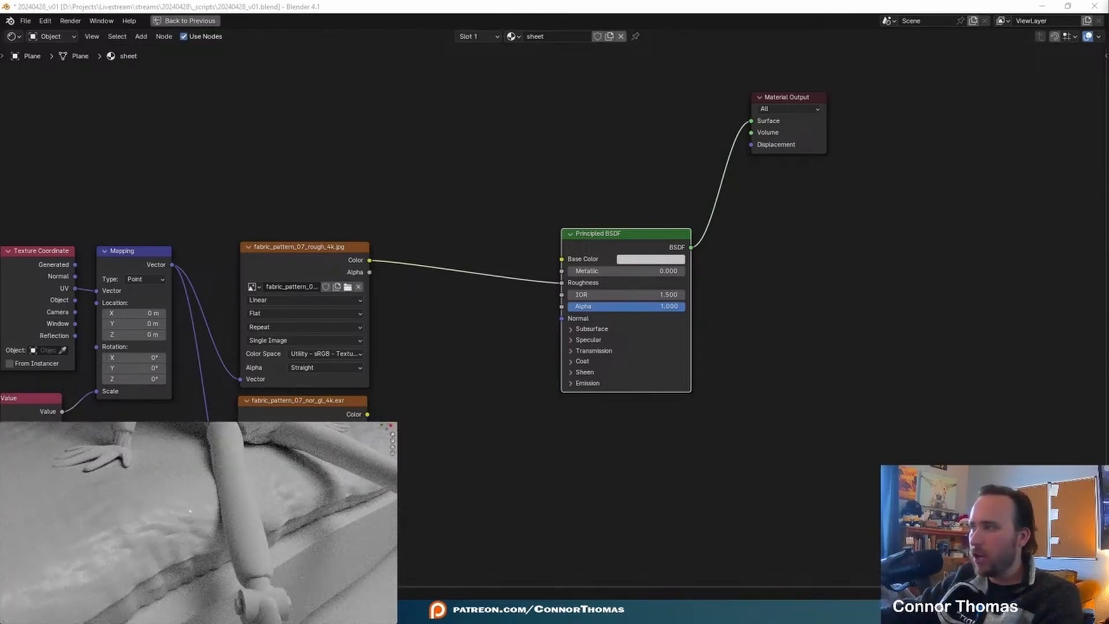
key(ctrl+s)
middle_drag(576, 418, 708, 377)
scroll(607, 384, up, 3)
middle_drag(558, 379, 463, 367)
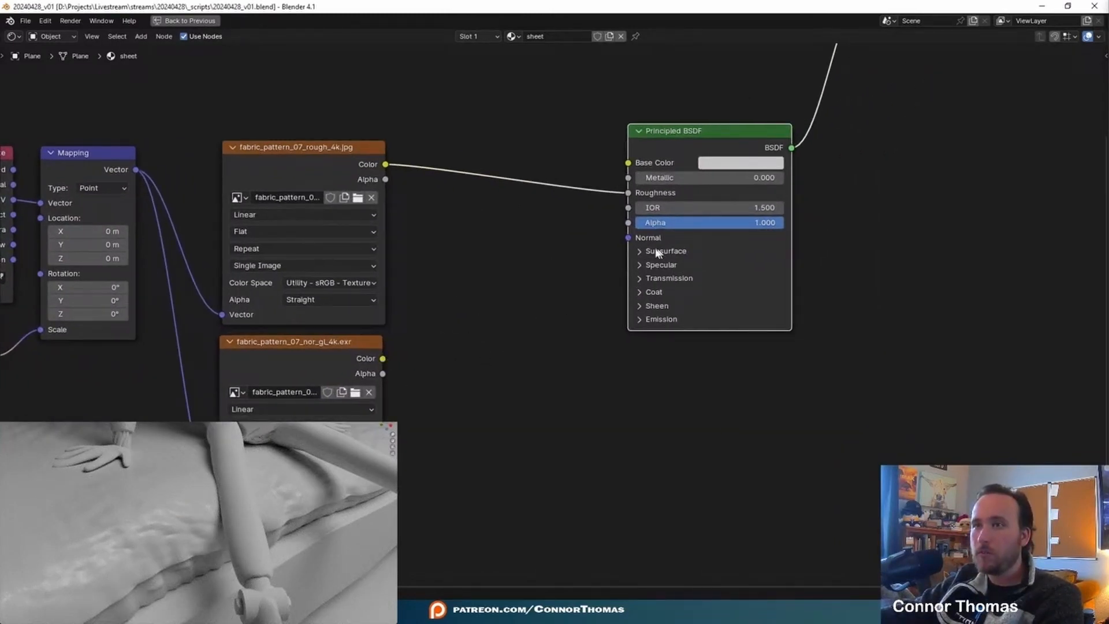
- Preview the fabric normal texture by linking its colour directly to the material's Surface output
drag(381, 363, 569, 395)
key(Escape)
middle_drag(421, 500, 505, 451)
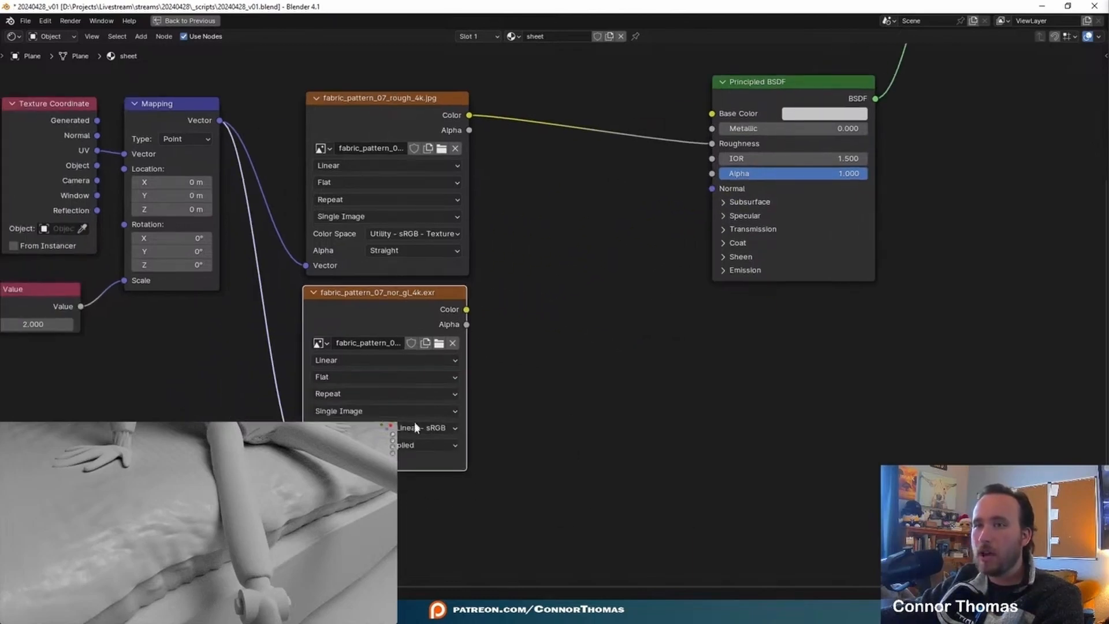
ctrl+shift+click(361, 295)
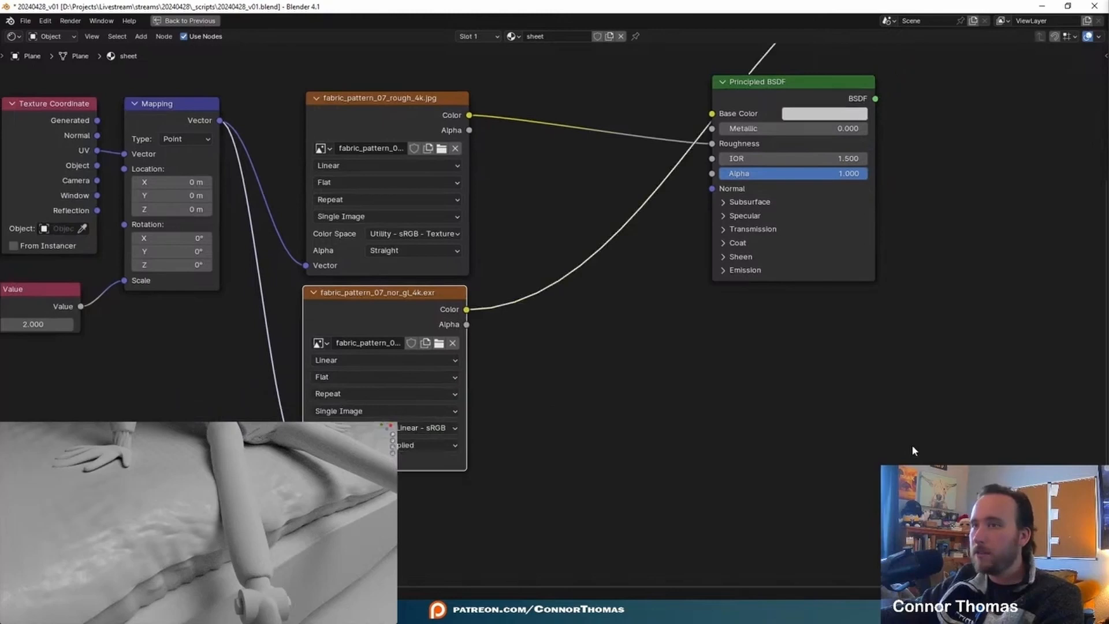
scroll(199, 523, down, 6)
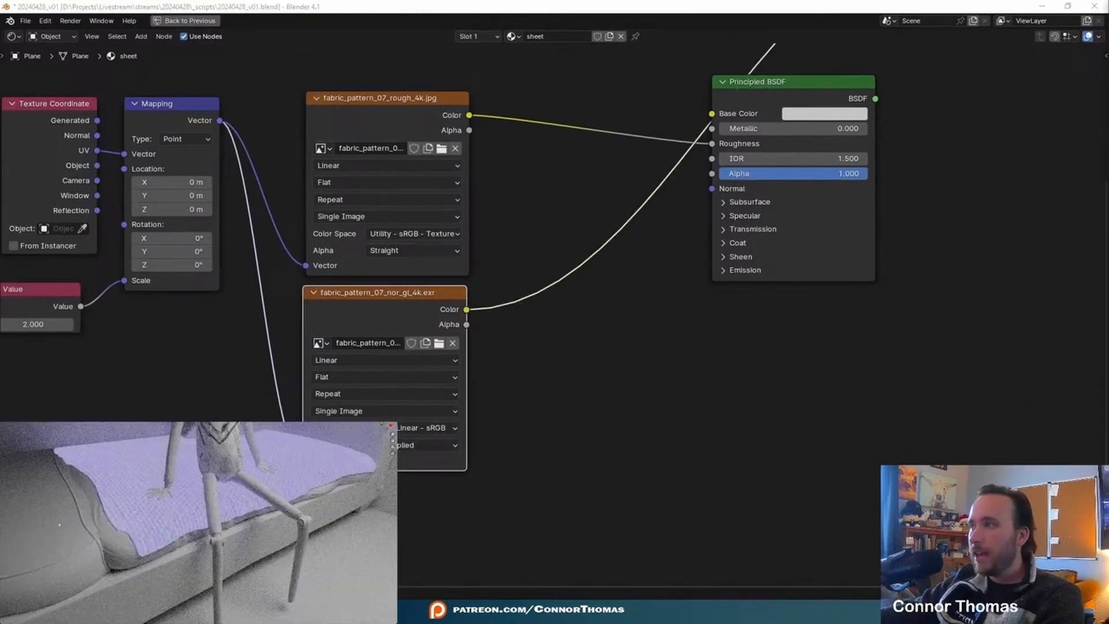
- Insert a Normal Map node on the link leaving the fabric normal texture's colour output
key(shift+a)
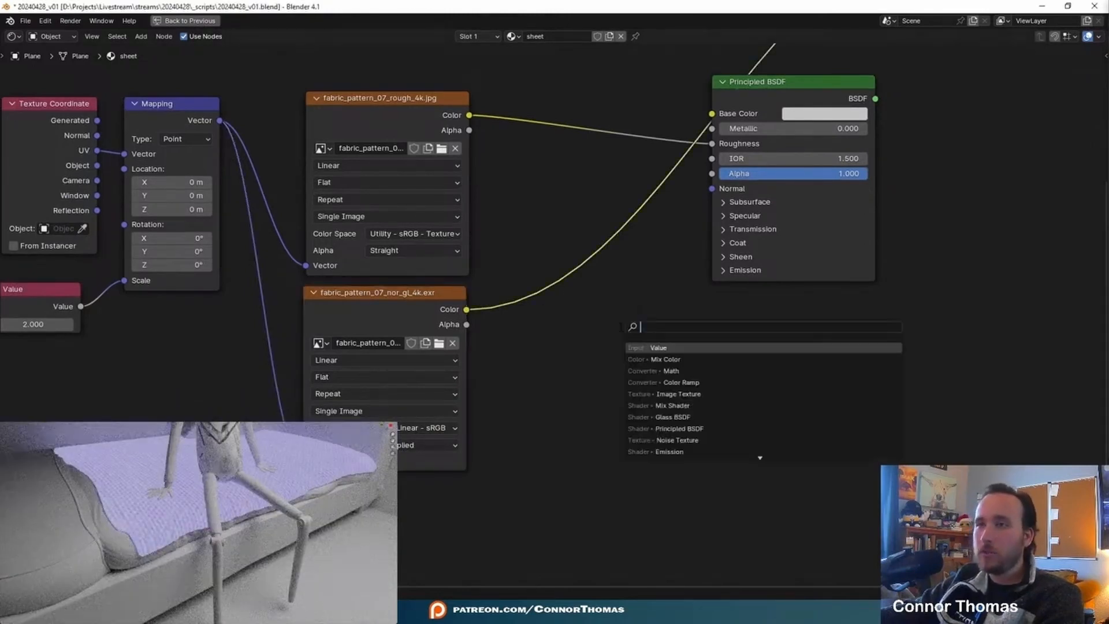
text(norma)
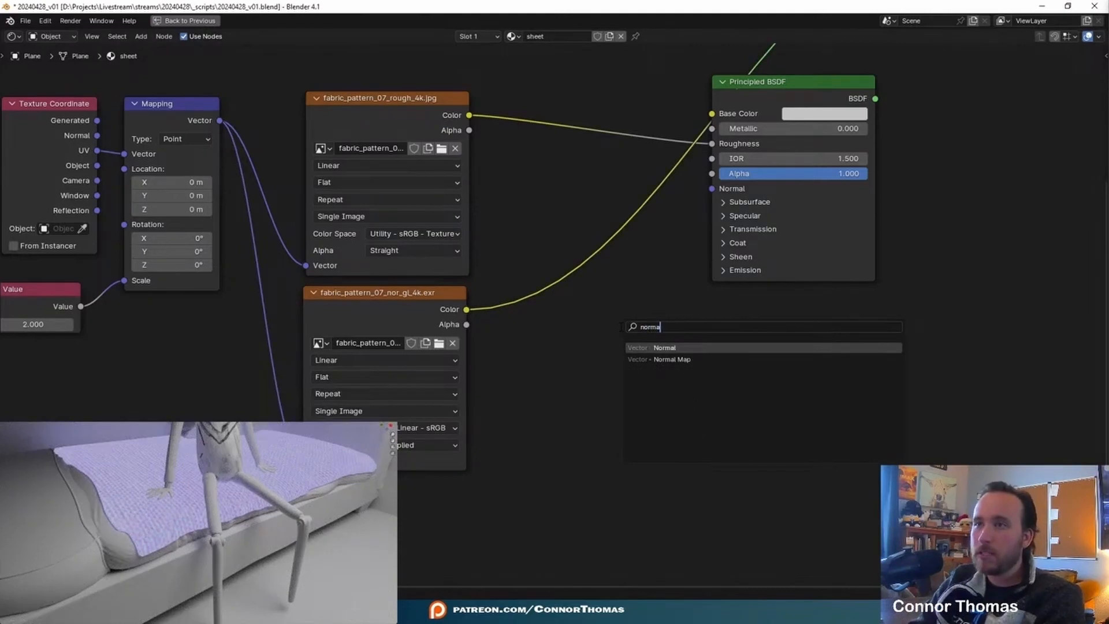
key(Down)
key(Return)
click(527, 238)
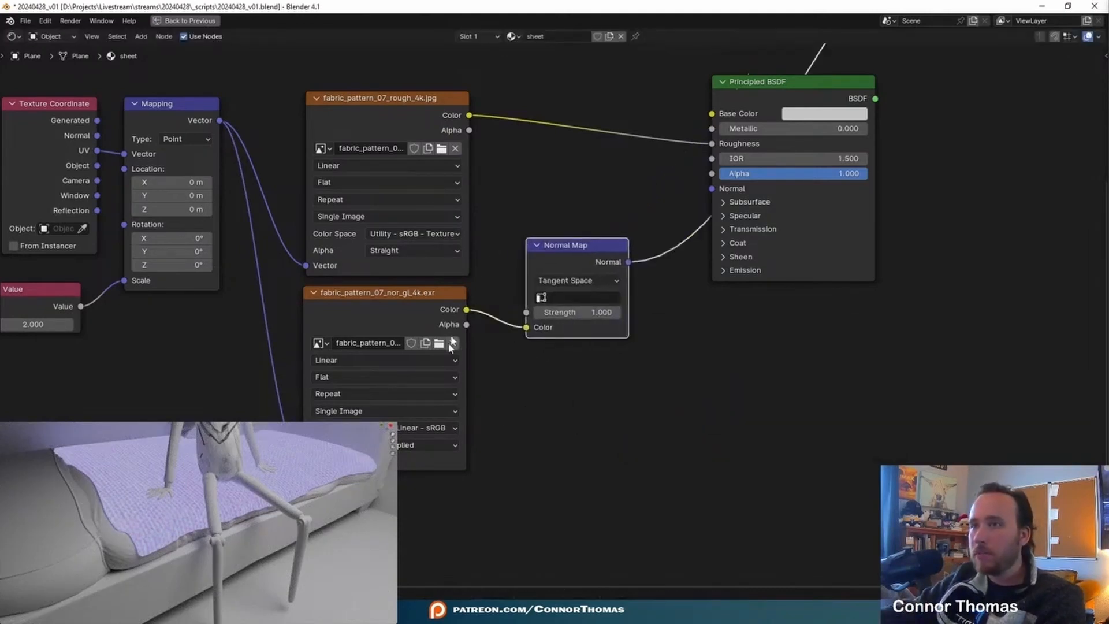
- Connect the Normal Map to the Principled BSDF's Normal input and link the Principled BSDF to the material's Surface output
middle_drag(671, 368, 639, 391)
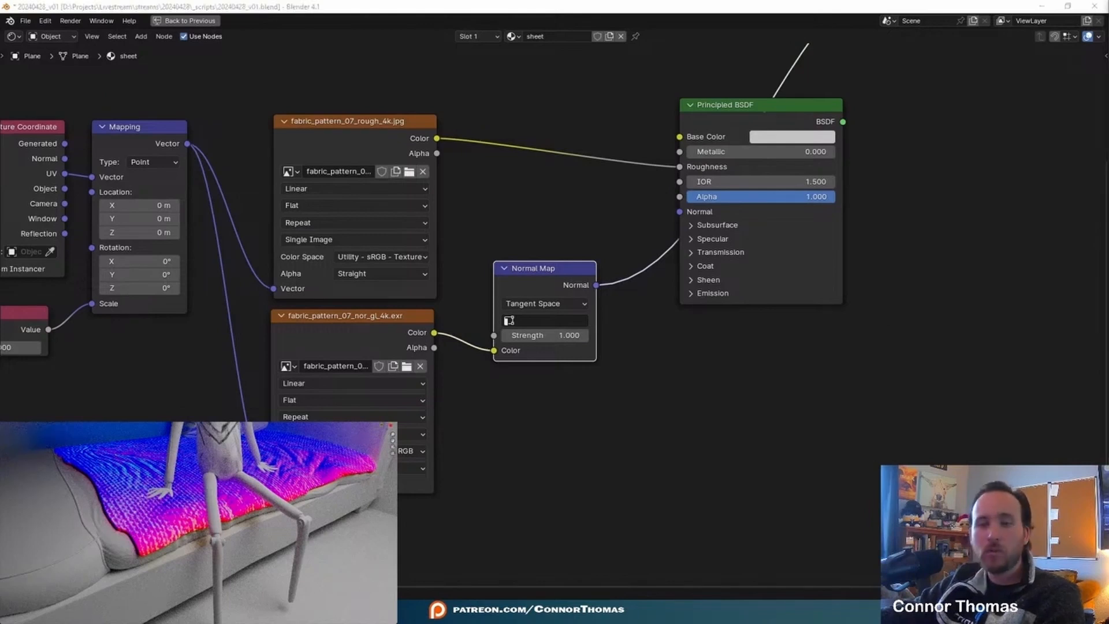
drag(596, 285, 675, 214)
middle_drag(819, 362, 685, 452)
ctrl+shift+click(651, 196)
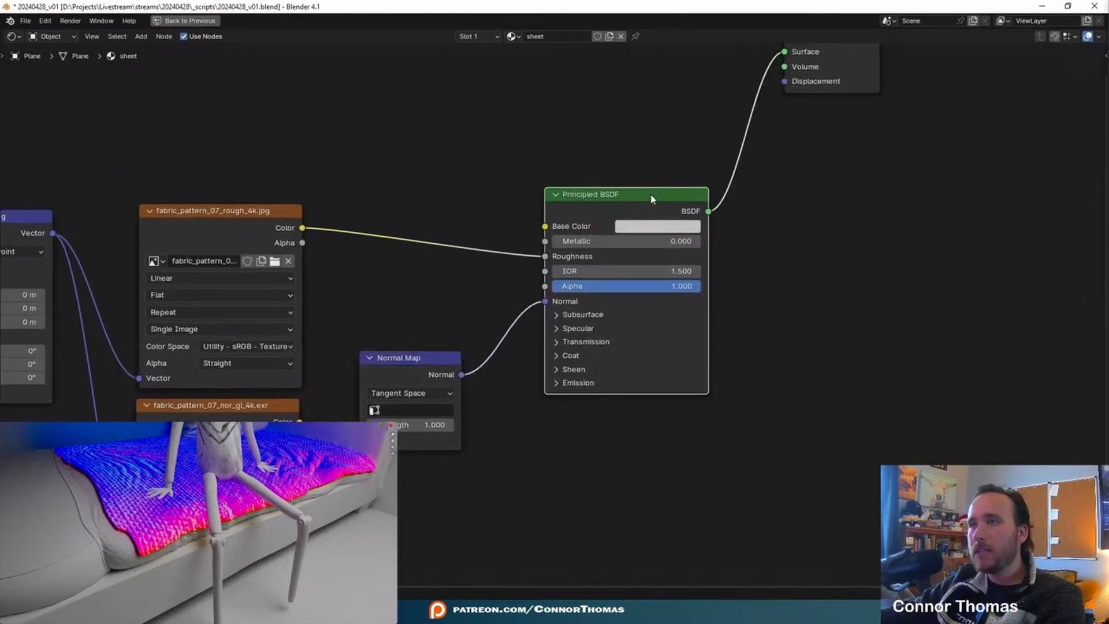
middle_drag(865, 261, 823, 282)
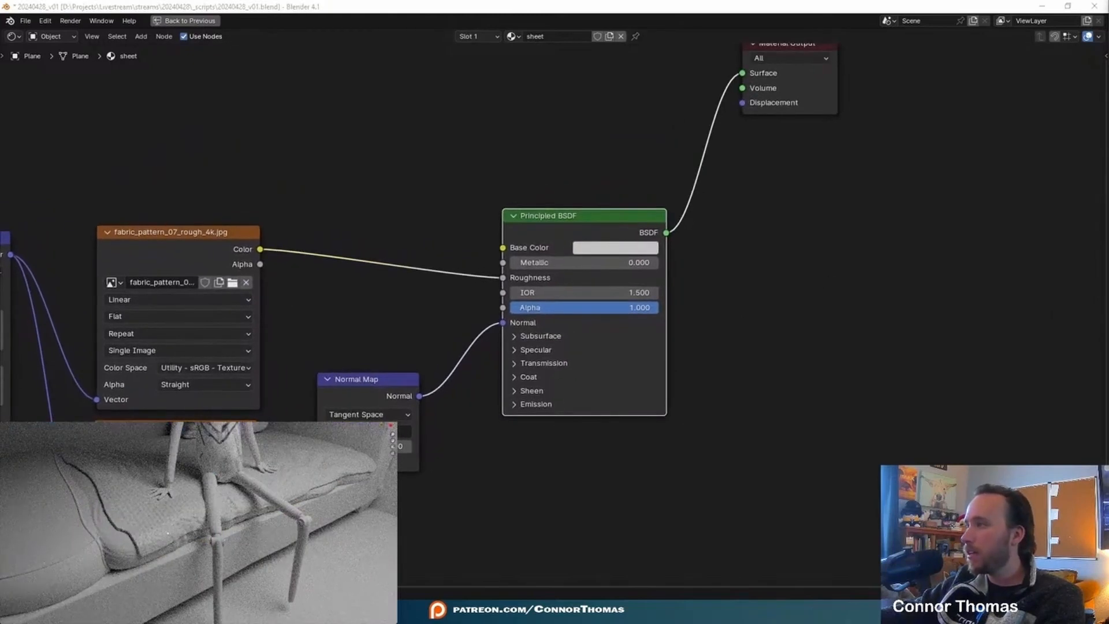
- Set the Normal Map strength to 9.8 and the sheet material's surface displacement method to Displacement and Bump
scroll(125, 514, up, 4)
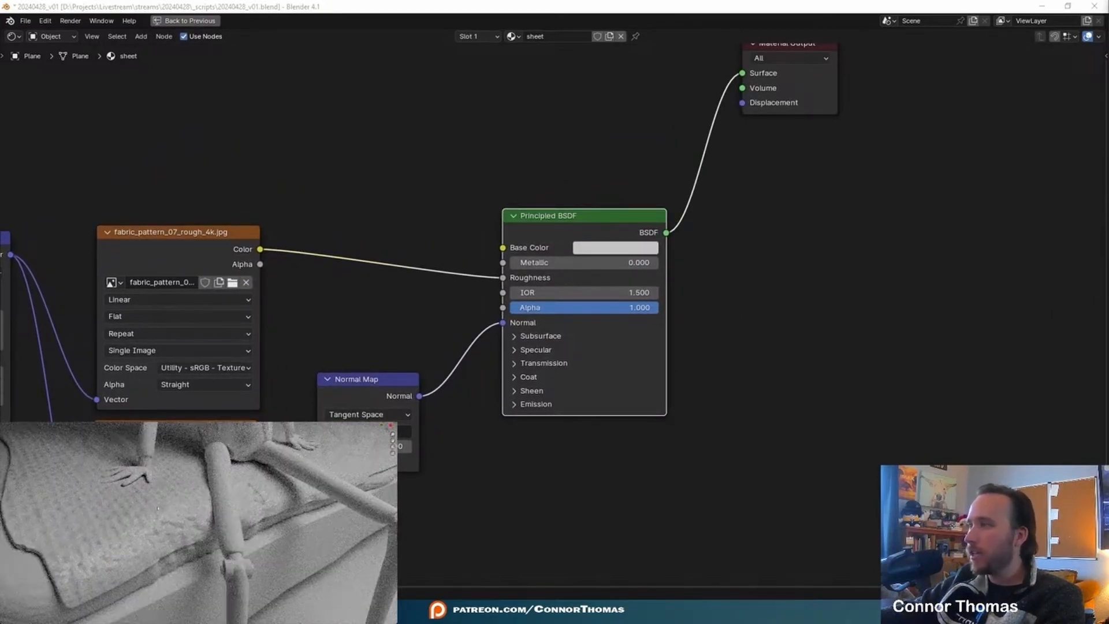
middle_drag(399, 448, 514, 405)
scroll(514, 406, up, 1)
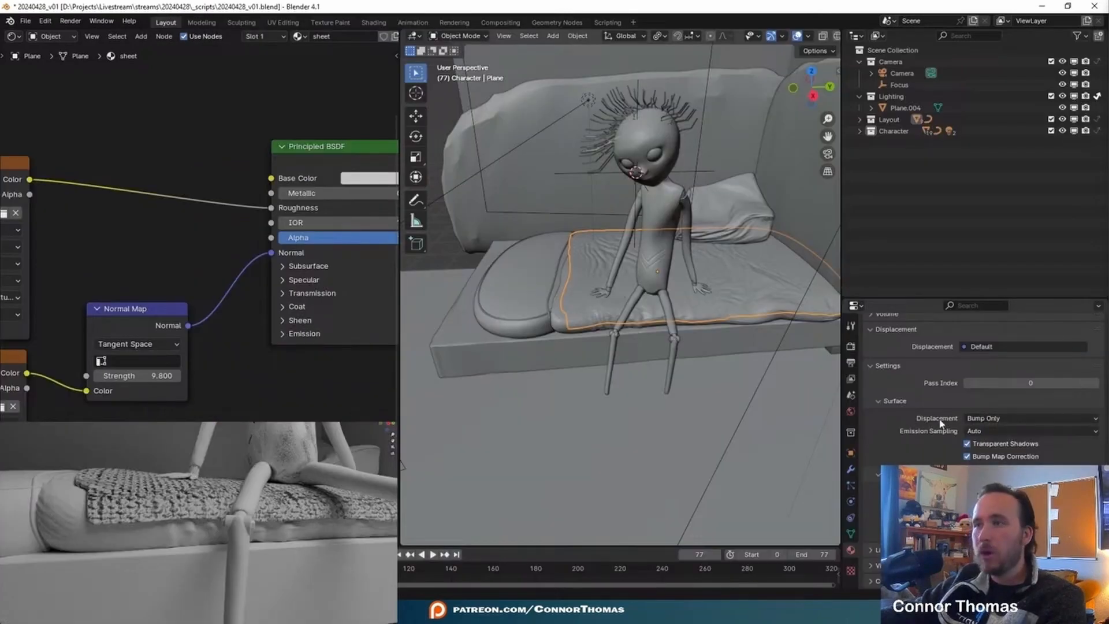
click(1006, 419)
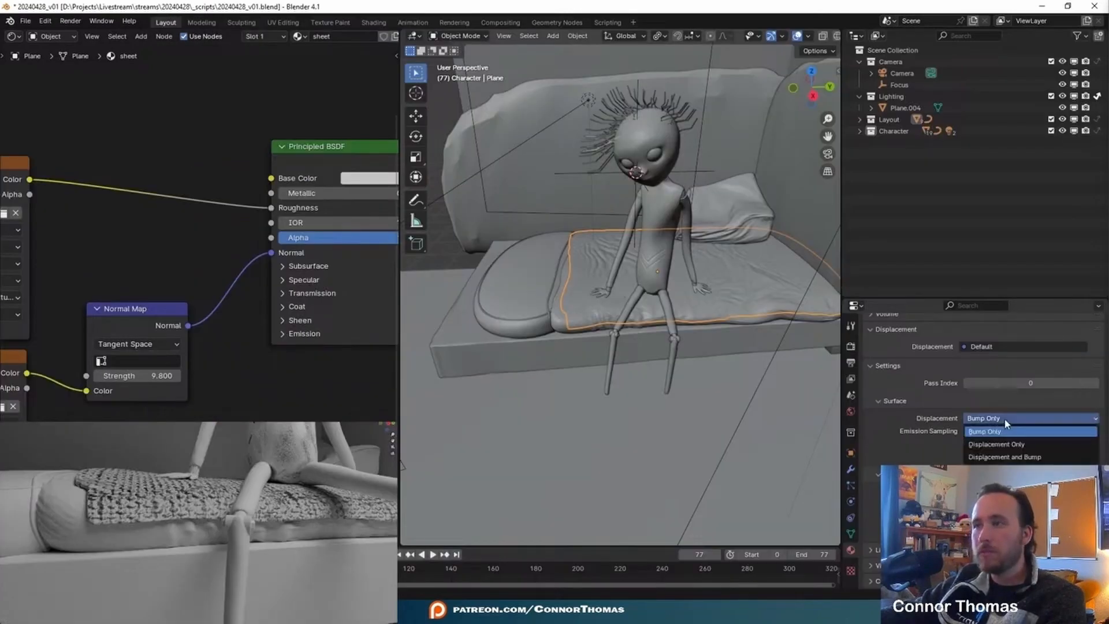
click(1035, 458)
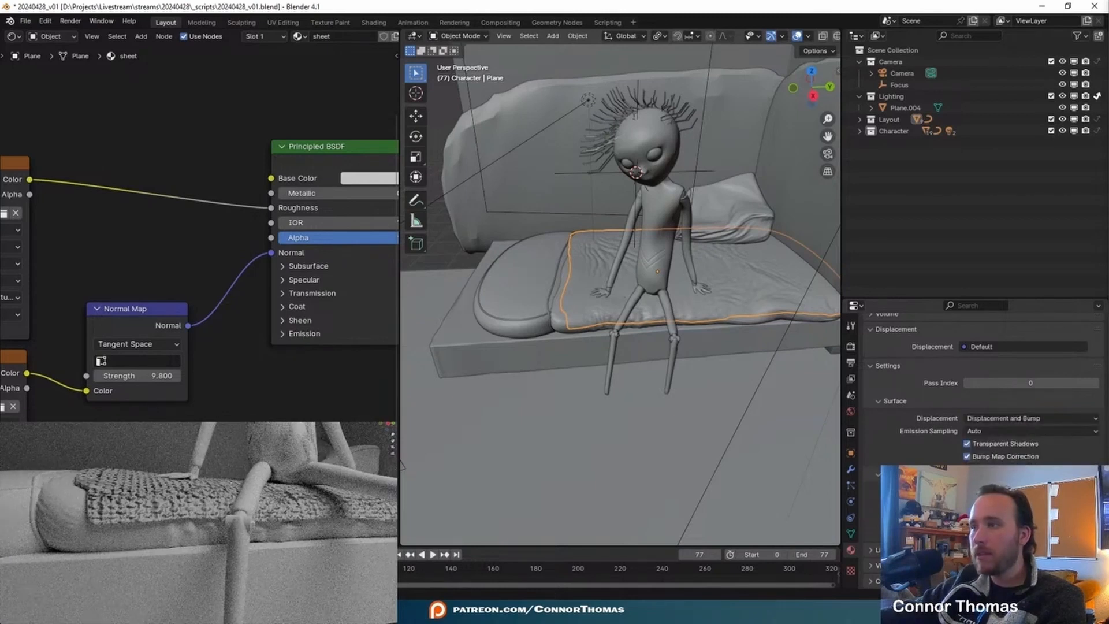
- Preview the fabric roughness texture through the Surface output and link the Principled BSDF back to it
key(ctrl+space)
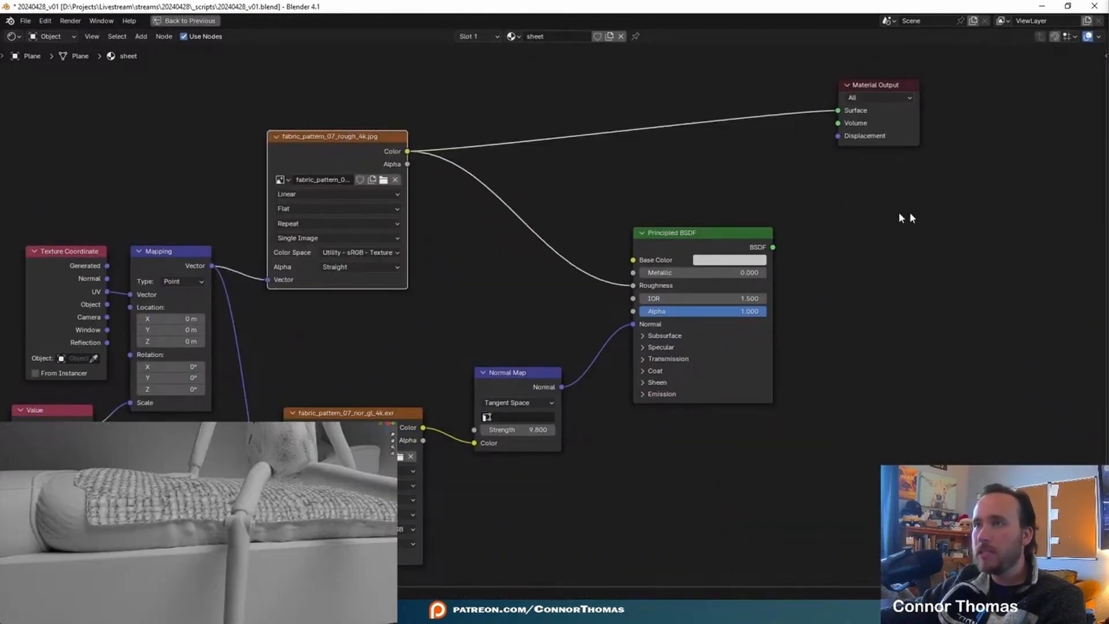
ctrl+shift+click(691, 248)
middle_drag(775, 197, 599, 244)
drag(705, 135, 919, 104)
- Set the Normal Map strength to 2 and save the file
click(733, 397)
middle_drag(445, 426, 626, 416)
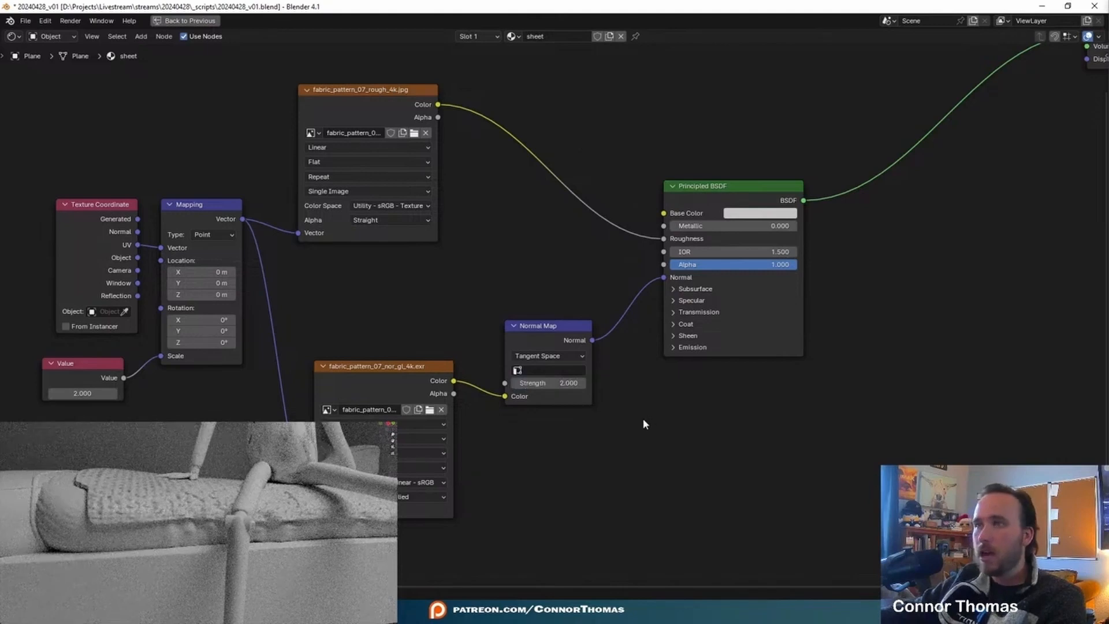
key(ctrl+s)
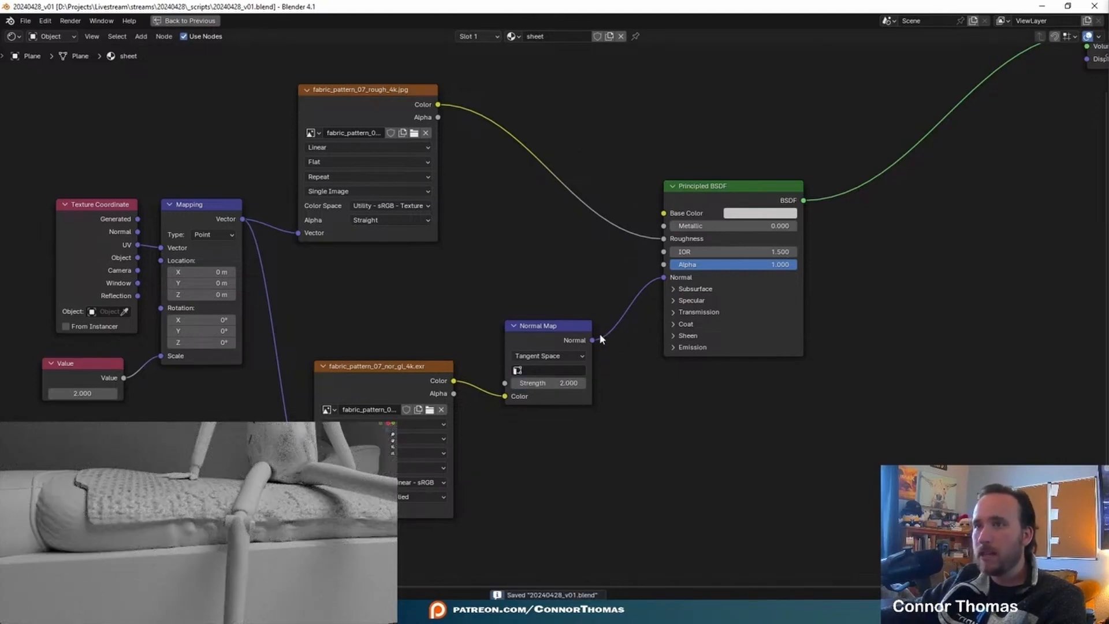
- Link the roughness texture's colour to the Surface output and insert a Color Ramp node between them
middle_drag(597, 316, 501, 441)
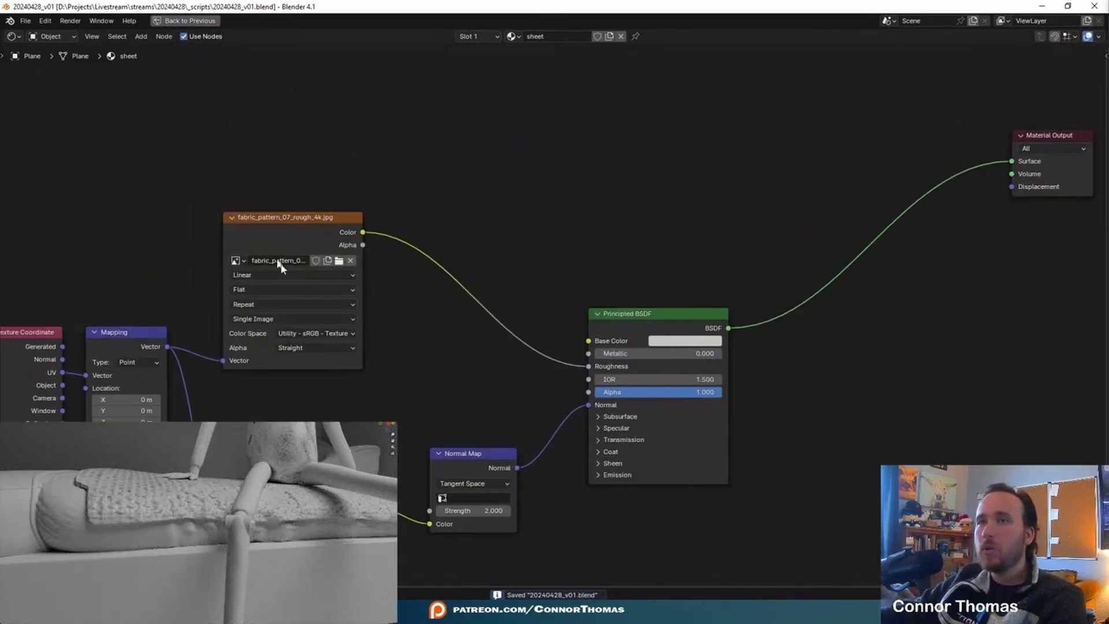
ctrl+shift+click(316, 234)
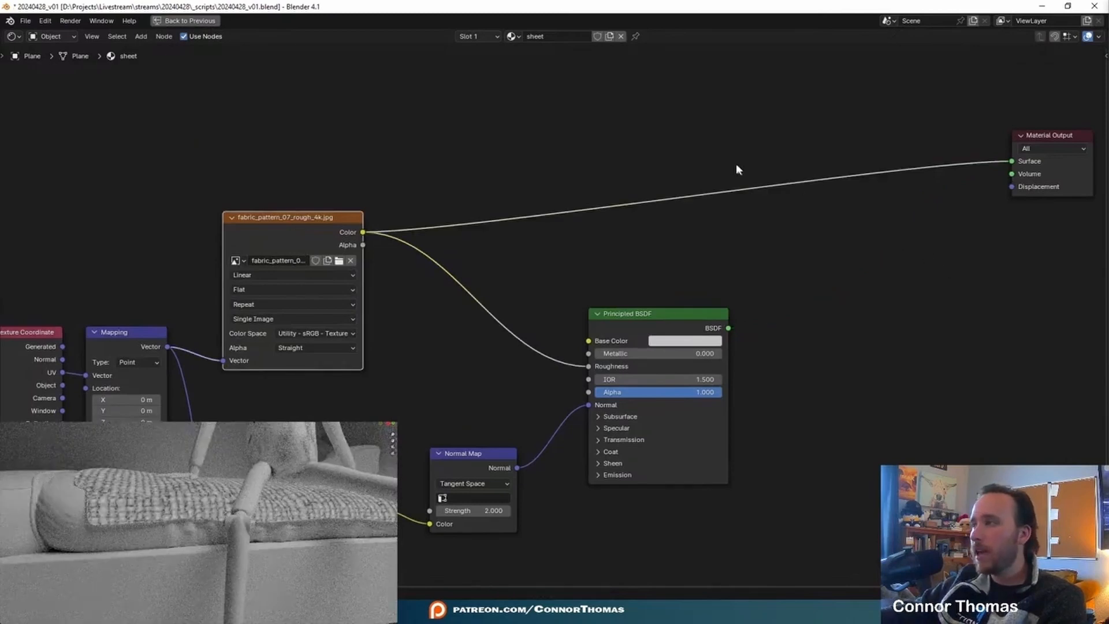
key(shift+a)
text(colo)
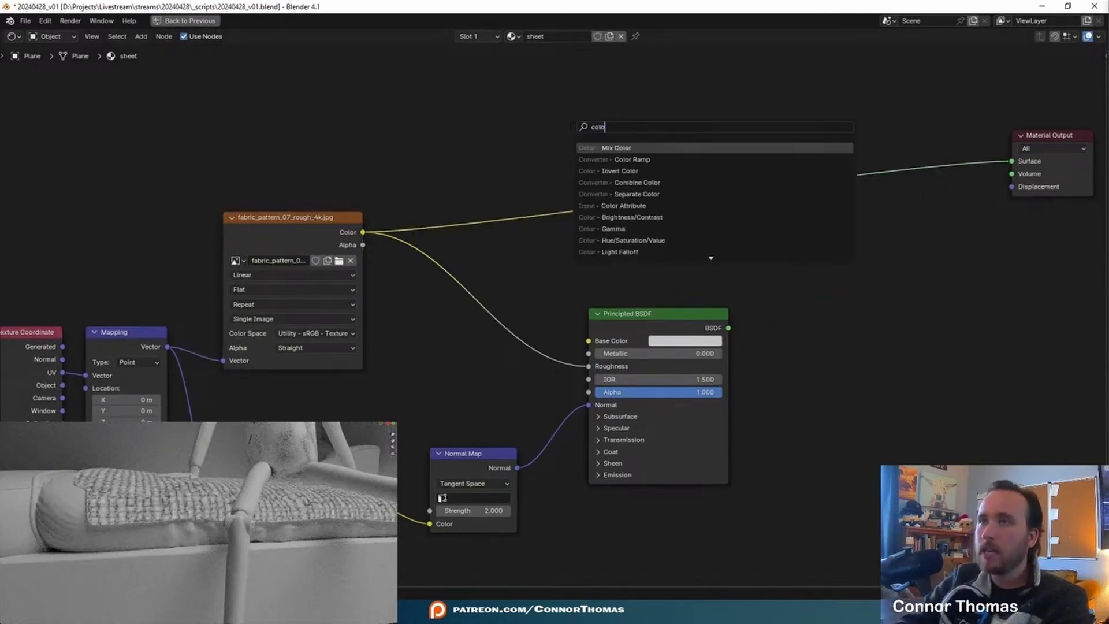
key(Down)
key(Return)
click(569, 126)
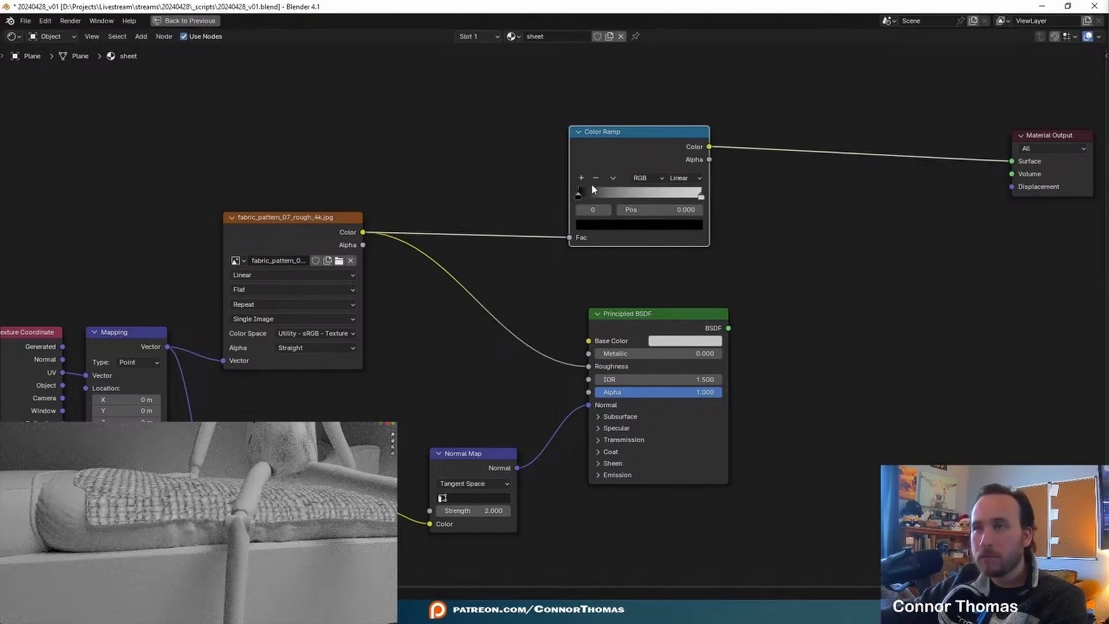
- Move the Color Ramp's black stop to 0.282 and its white stop inward, and feed the ramp into the material's Displacement output
drag(581, 198, 616, 196)
drag(701, 196, 674, 196)
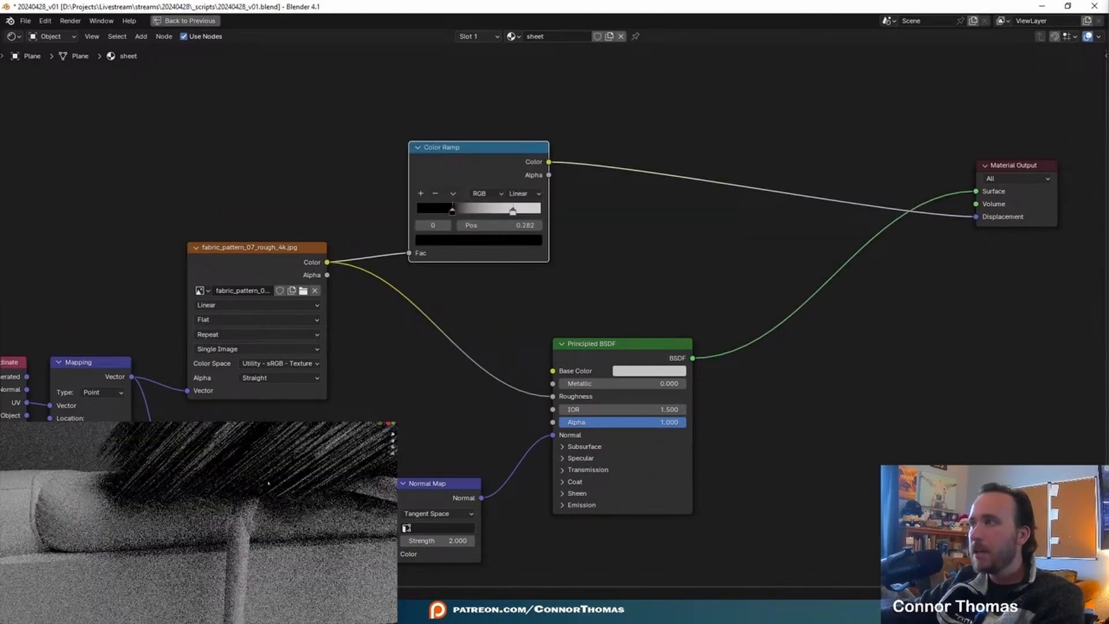
click(605, 83)
- Insert a Math node between the Color Ramp and the Displacement output and set its operation to Multiply
key(shift+a)
click(604, 83)
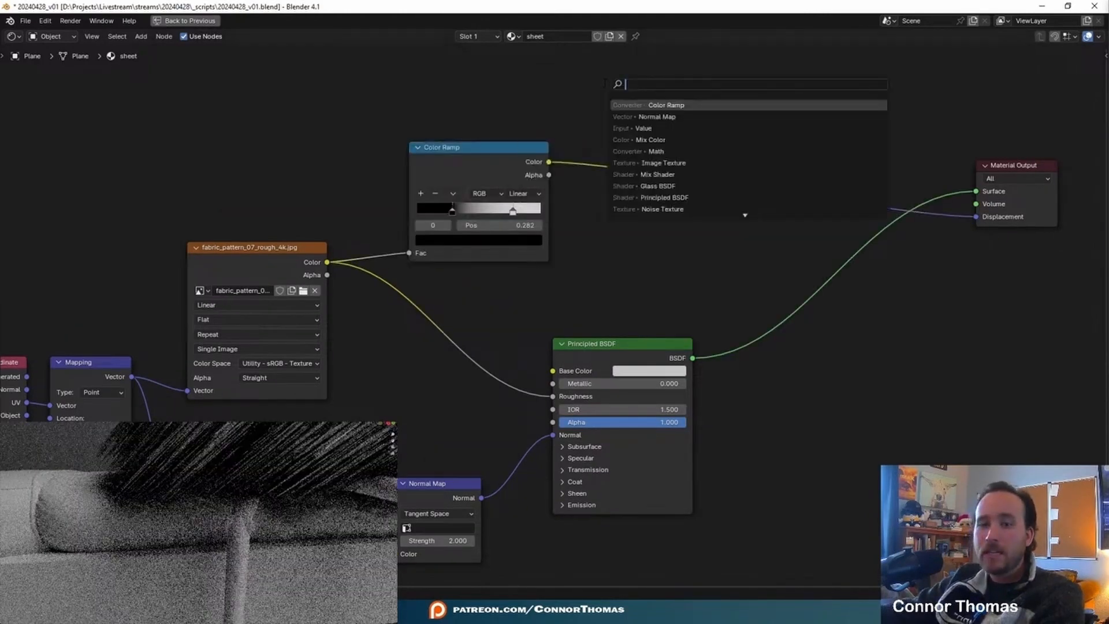
text(math)
key(Return)
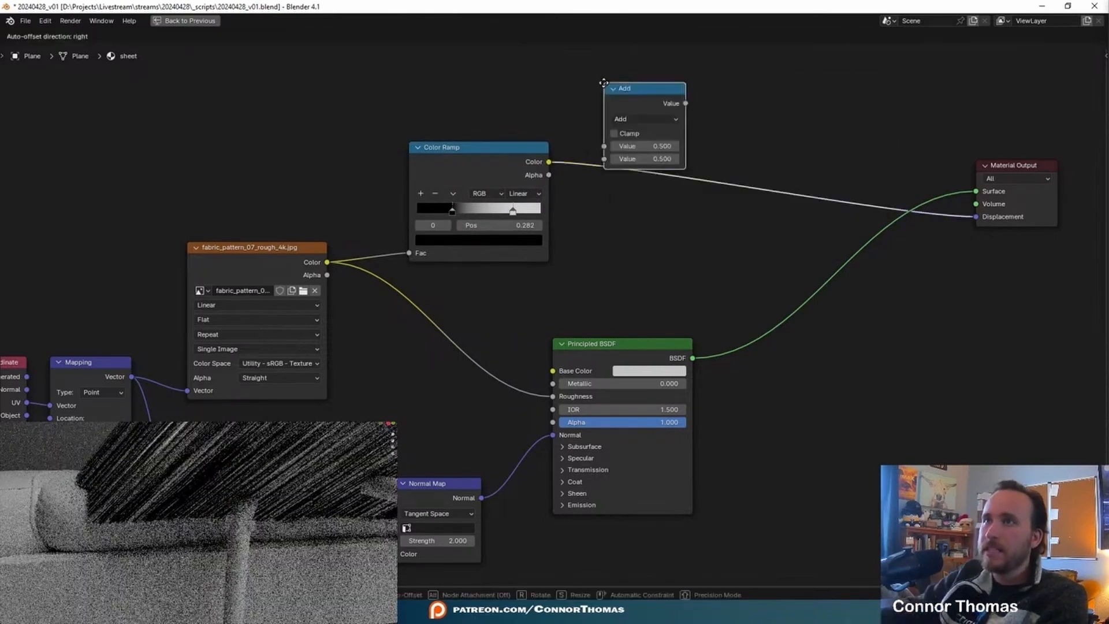
click(632, 189)
click(670, 224)
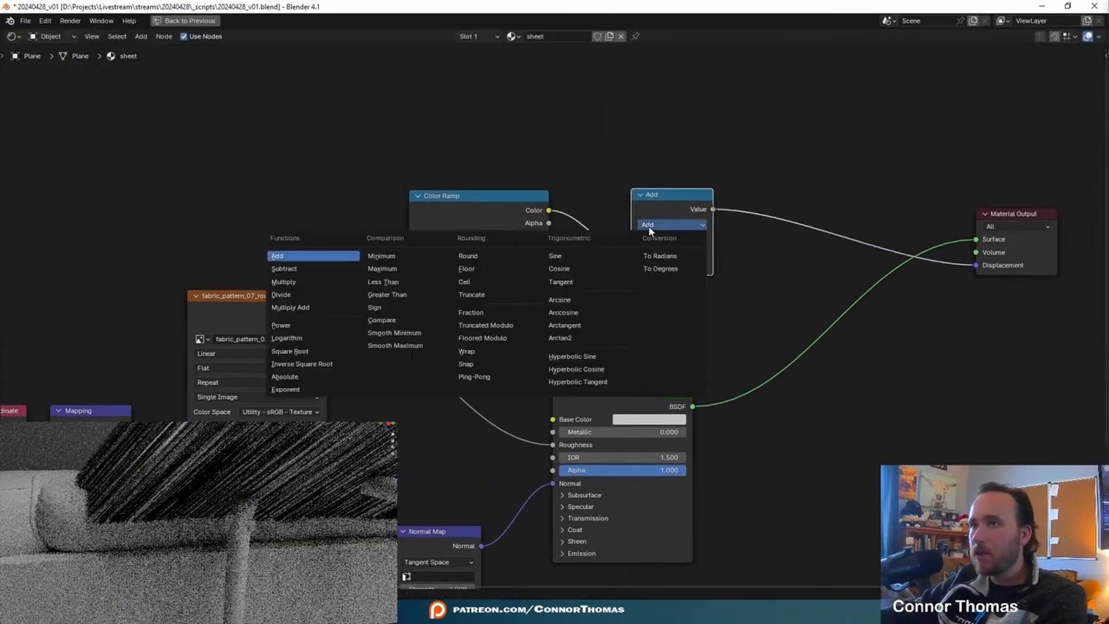
click(300, 282)
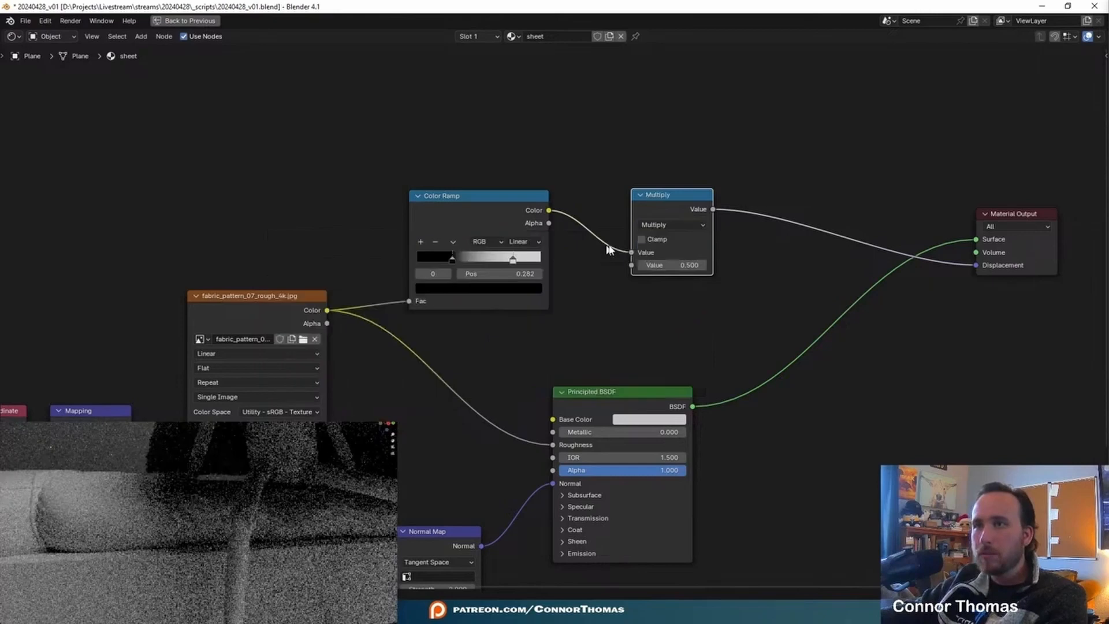
- Set the Multiply node's second value to 0.01
click(674, 277)
double_click(675, 266)
text(.01)
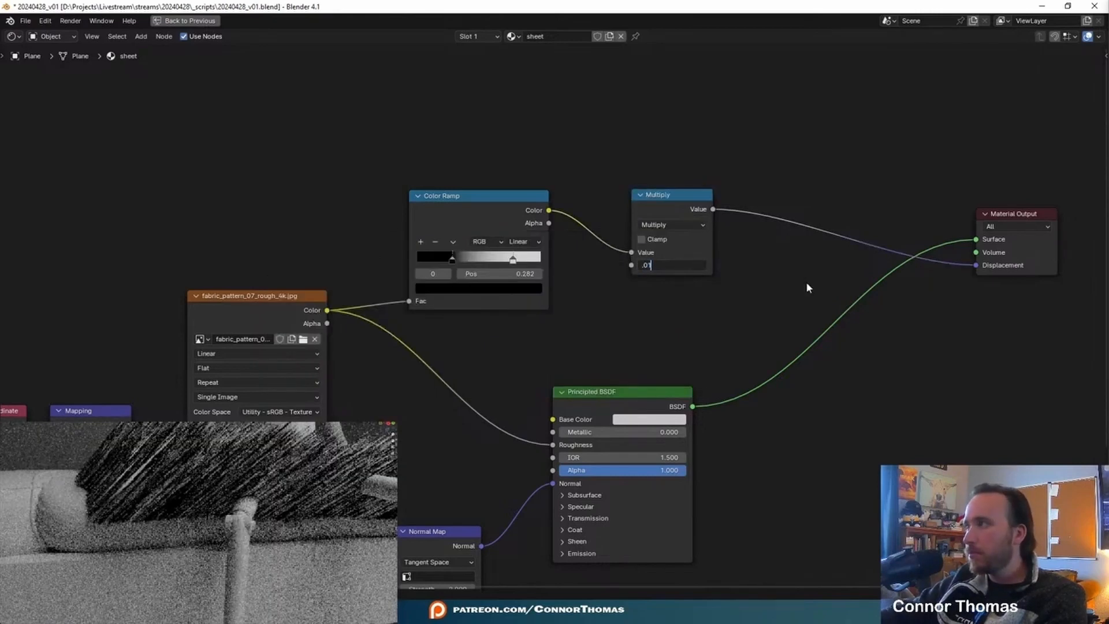
key(Return)
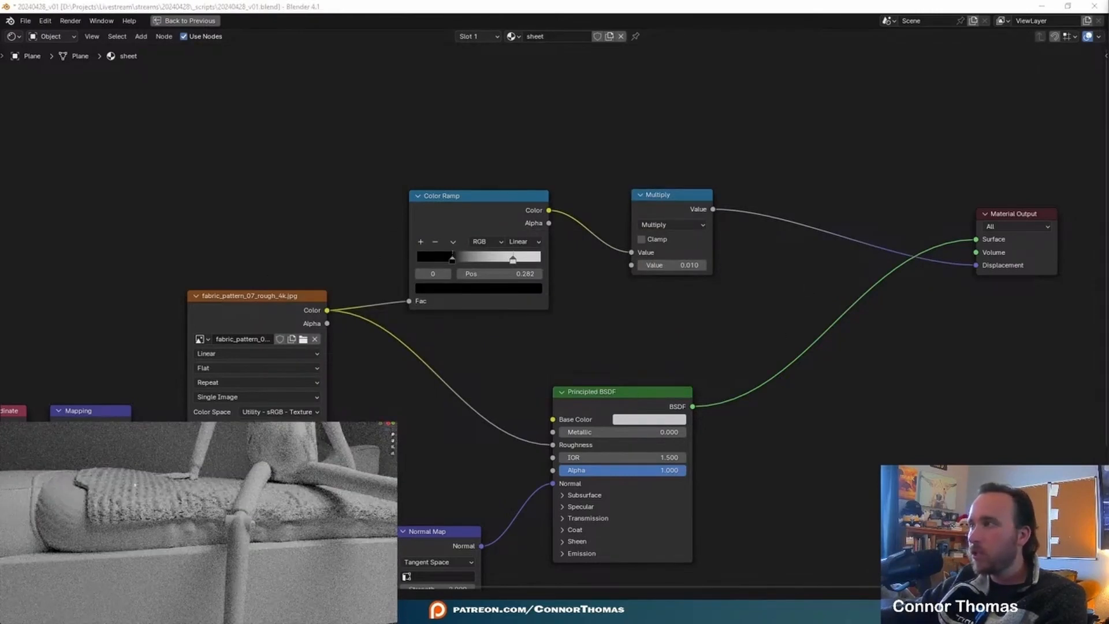
- Set the Multiply value to 0.02 and link the Principled BSDF back to the material's Surface output
scroll(119, 470, up, 6)
middle_drag(119, 470, 175, 490)
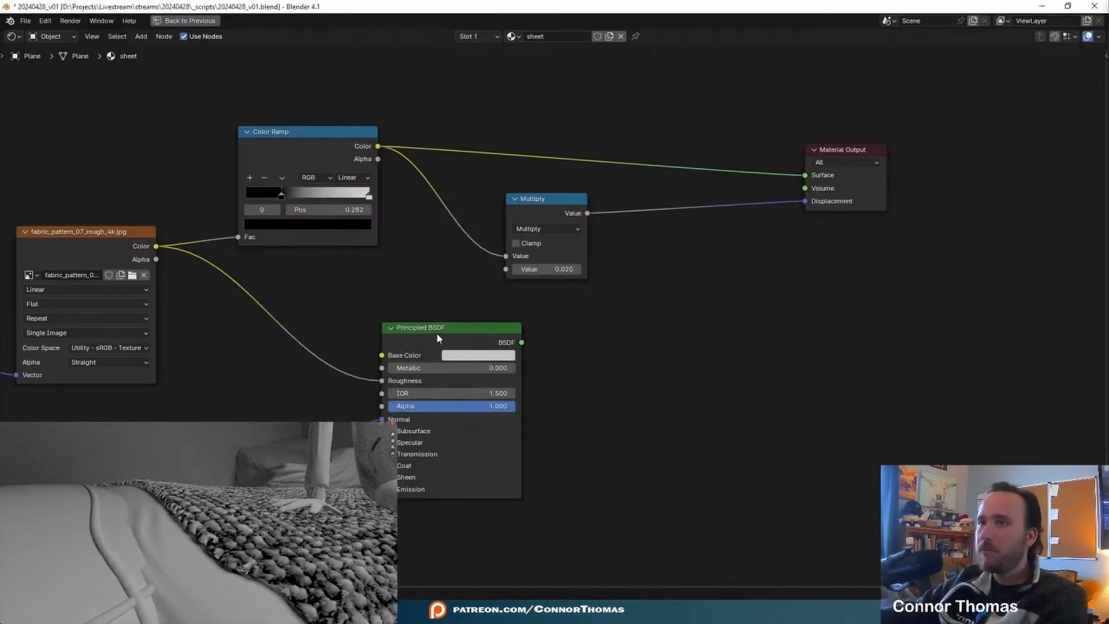
click(445, 332)
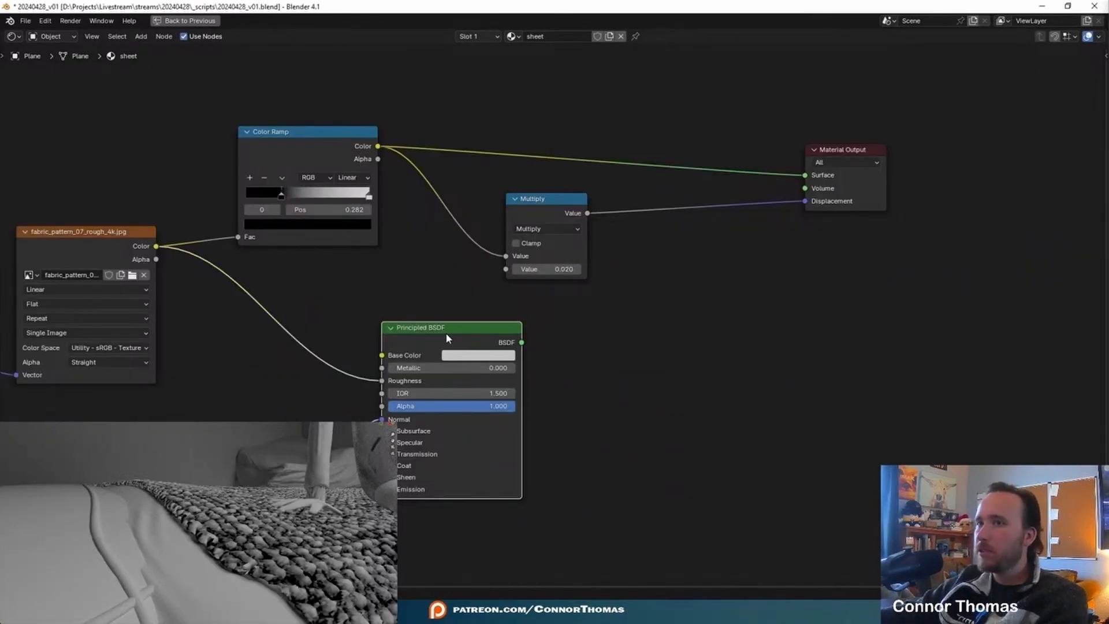
ctrl+shift+click(463, 329)
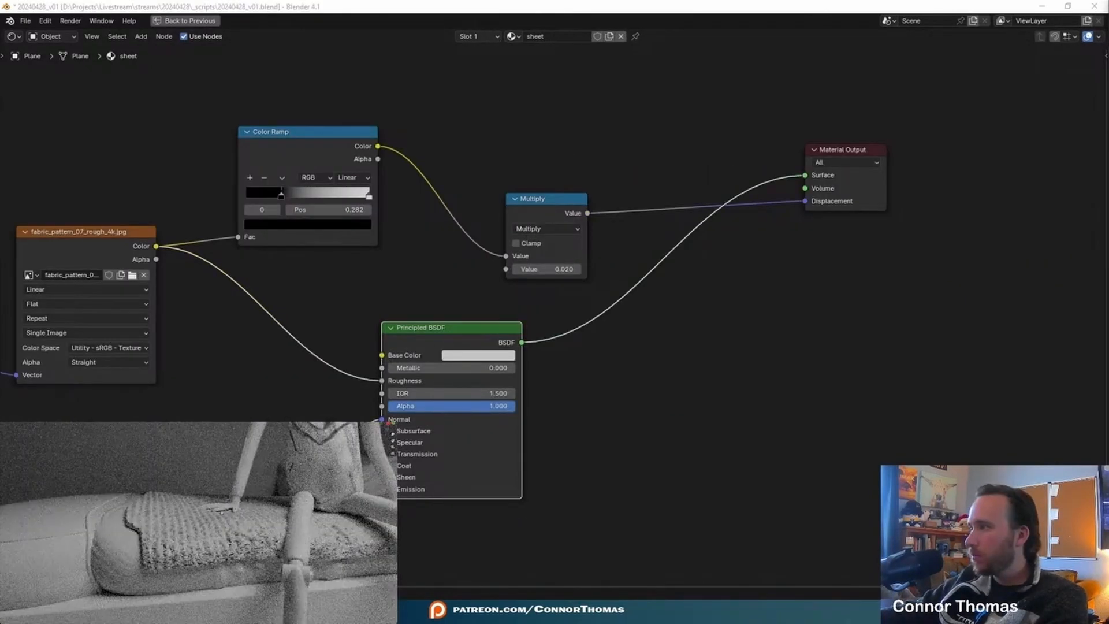
- Set the Normal Map strength to 1
middle_drag(180, 496, 199, 531)
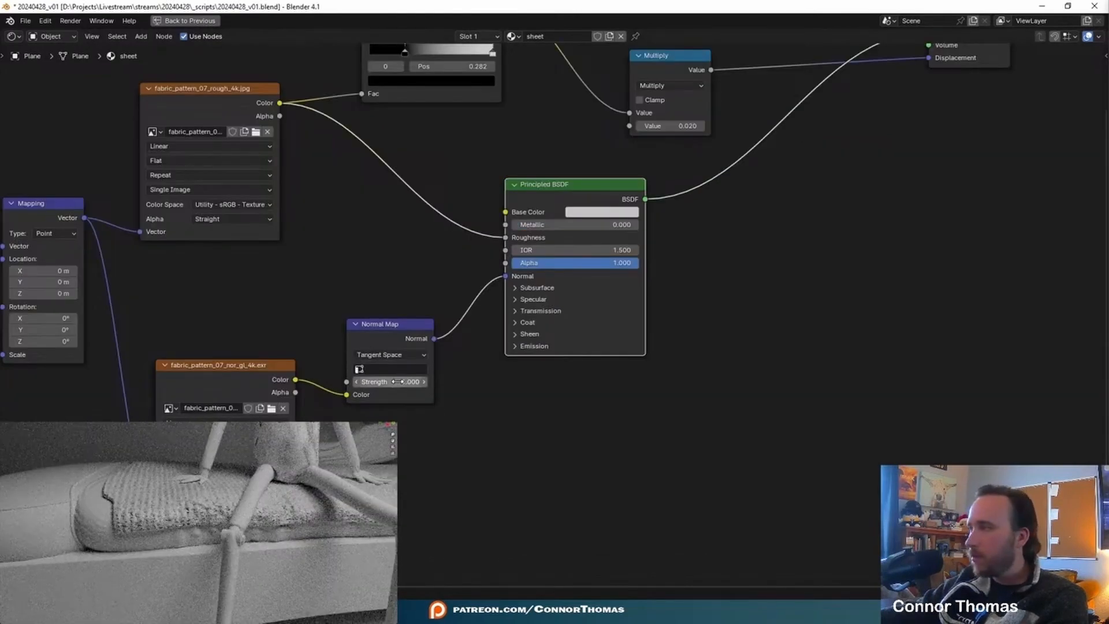
middle_drag(197, 497, 199, 537)
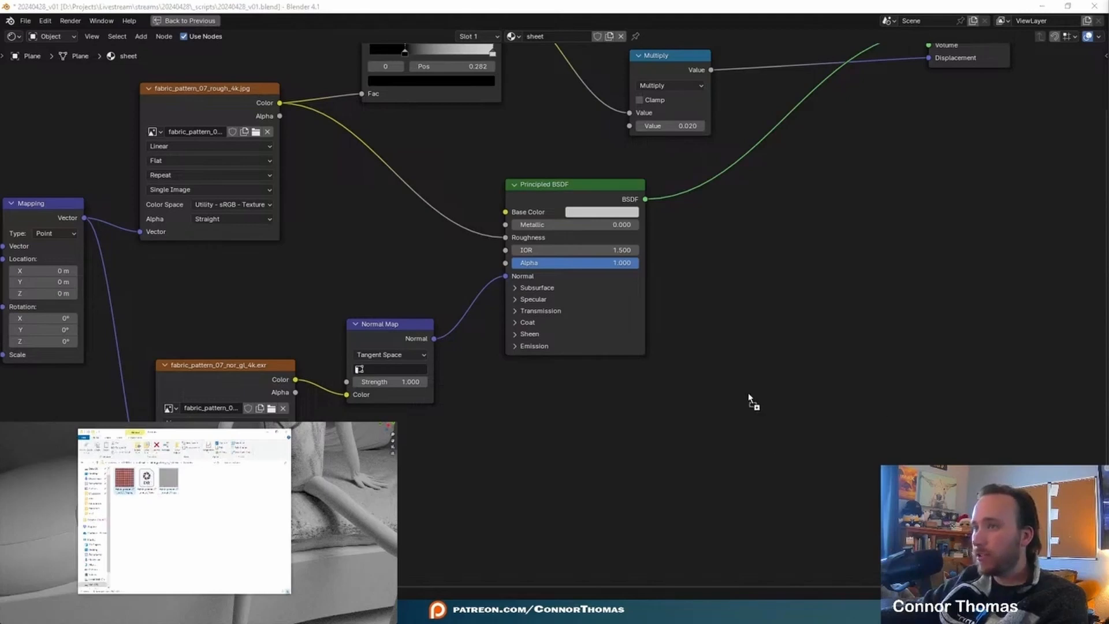
- Import the fabric_pattern_07_col_1_4k.png texture as a node and shift the Principled BSDF and Material Output away to make room
drag(749, 399, 739, 376)
scroll(700, 351, down, 1)
drag(646, 372, 746, 466)
drag(648, 250, 865, 254)
middle_drag(989, 120, 753, 139)
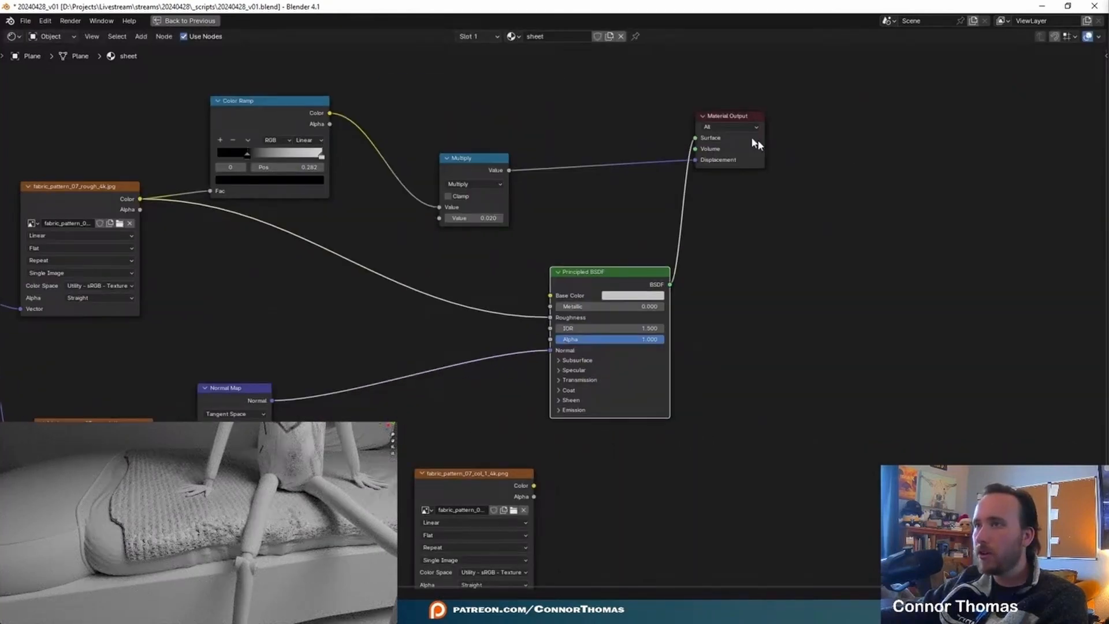
drag(913, 131, 1075, 146)
click(850, 461)
middle_drag(868, 466, 1029, 396)
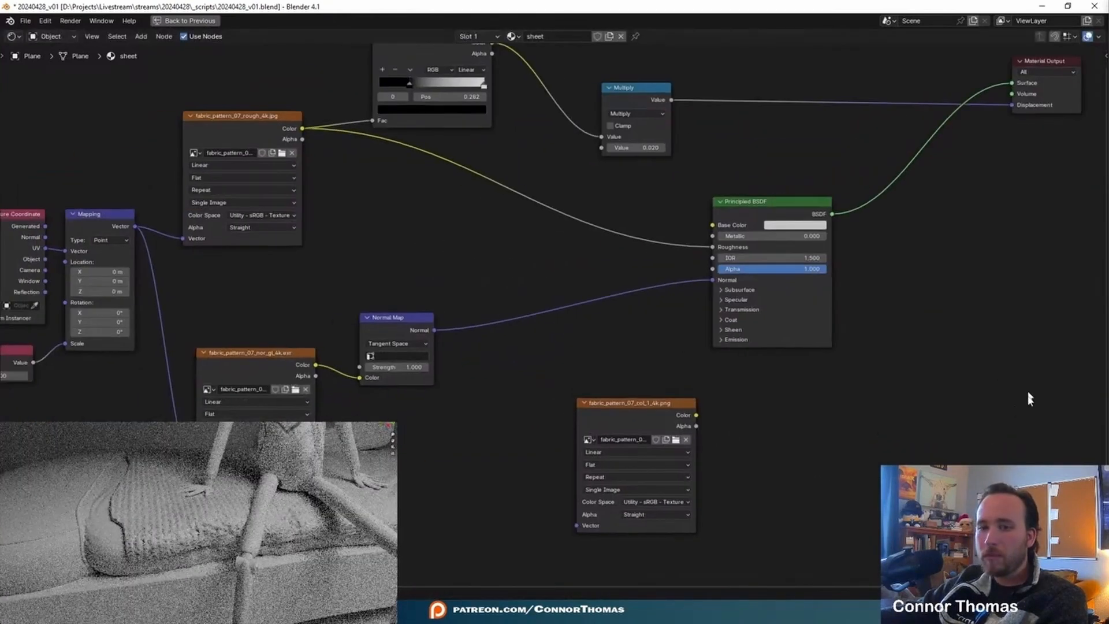
- Connect the colour texture to the Principled BSDF's Base Color and the Mapping vector to the colour texture
drag(635, 416, 706, 231)
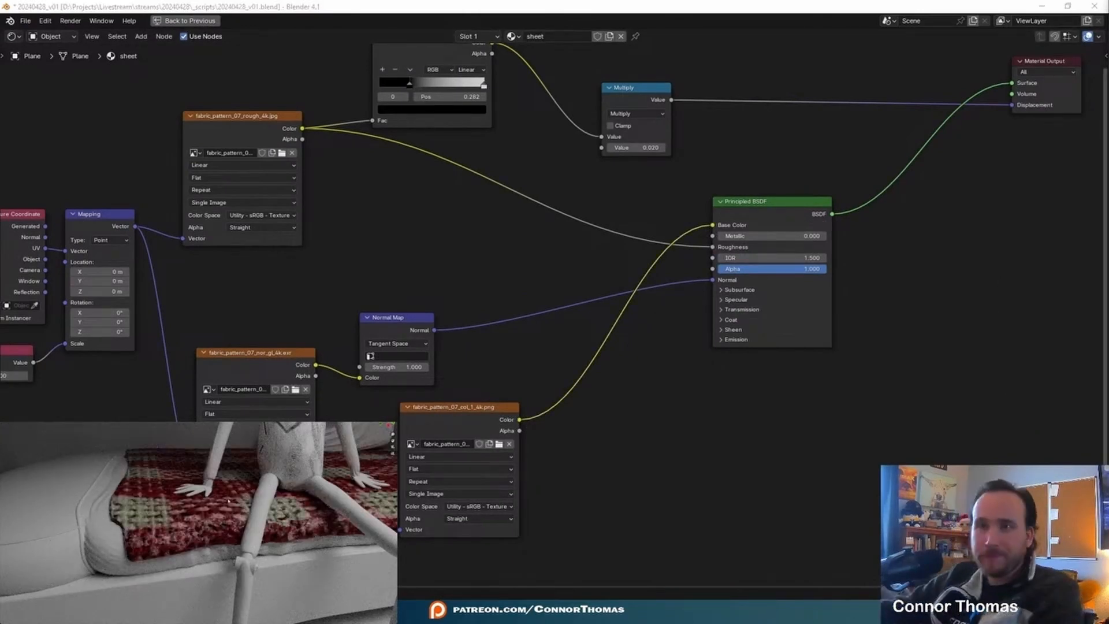
middle_drag(525, 463, 661, 420)
drag(536, 487, 271, 184)
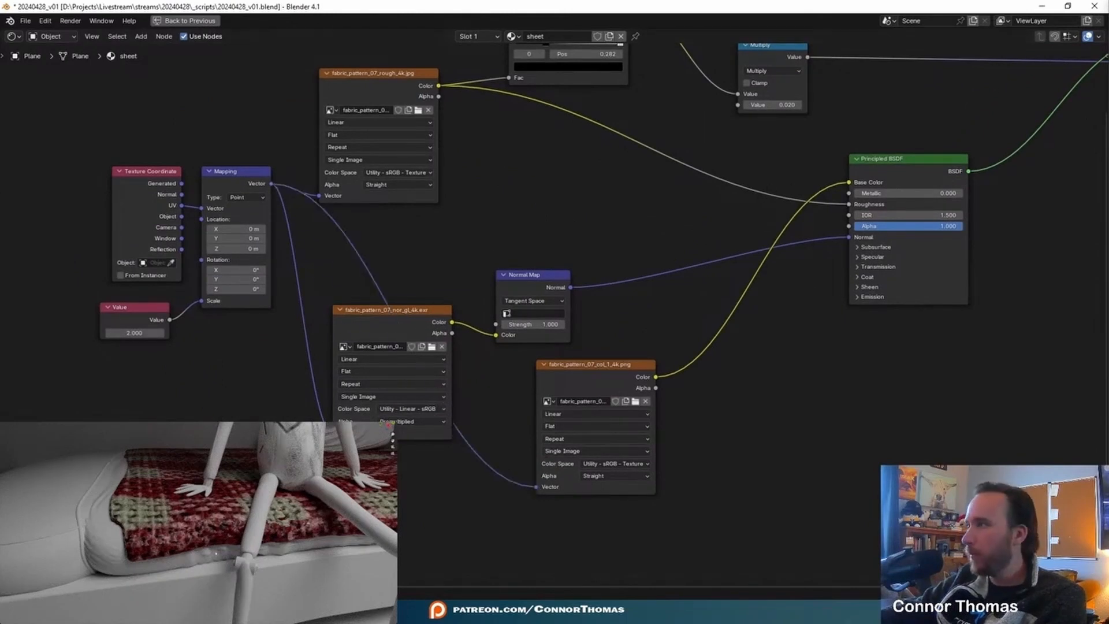
middle_drag(488, 206, 458, 234)
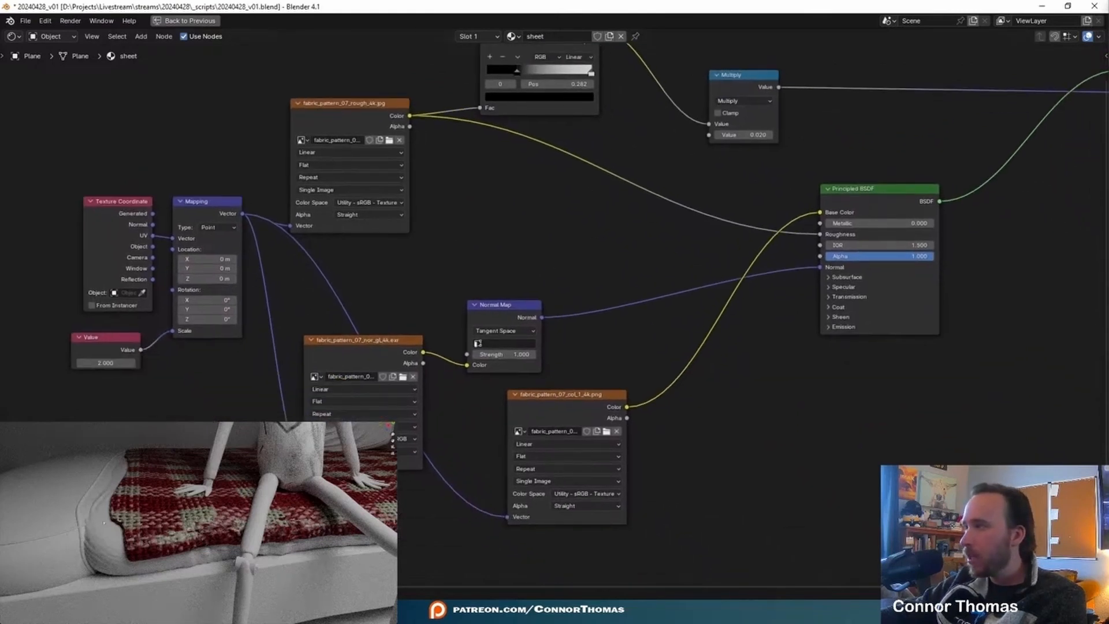
- Insert a Hue/Saturation/Value node between the colour texture and the Principled BSDF's Base Color, with Saturation set to 0
middle_drag(770, 478, 927, 409)
scroll(866, 436, up, 2)
middle_drag(857, 439, 504, 490)
scroll(658, 405, down, 1)
drag(725, 231, 832, 231)
key(shift+a)
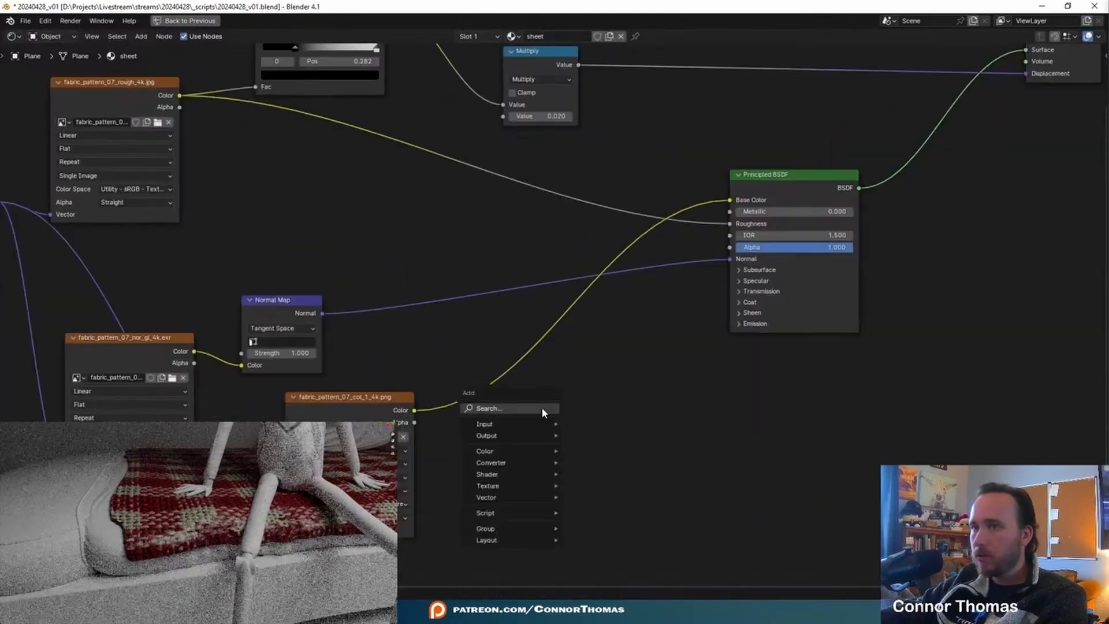
text(sat)
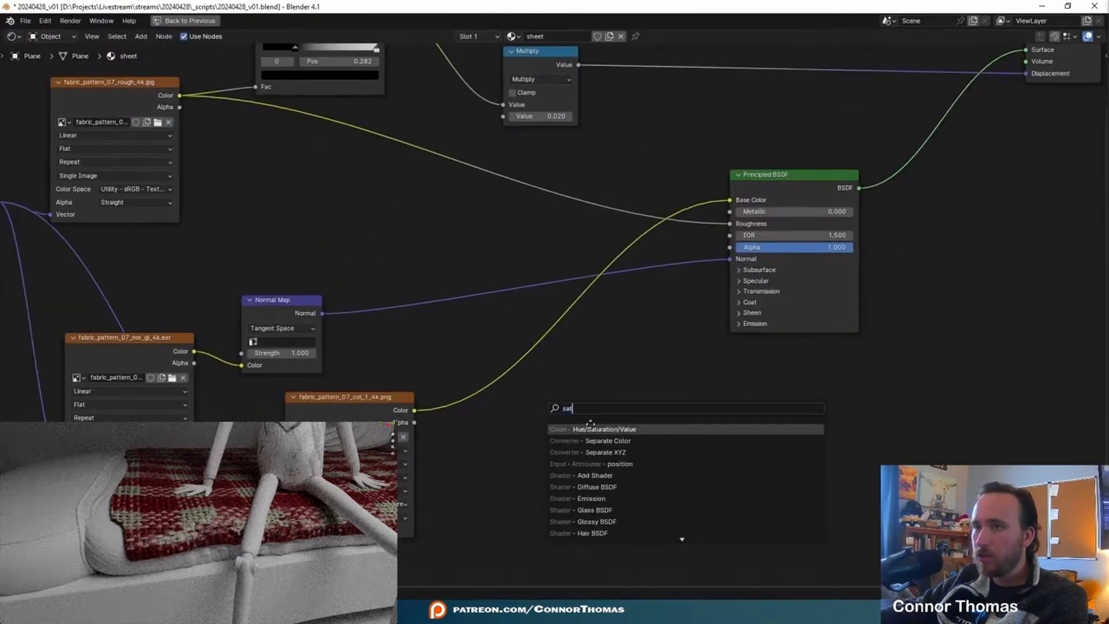
key(Return)
click(461, 418)
click(502, 443)
text(0)
key(Return)
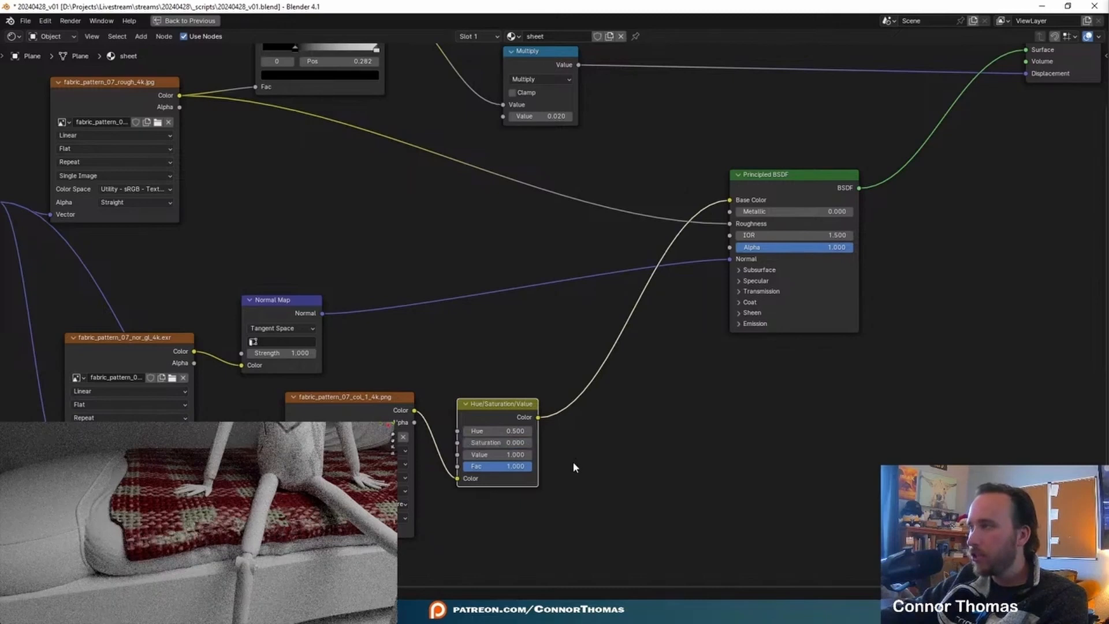
- Select the sheet on the bed and add a particle system of type Hair to it
click(750, 484)
middle_drag(144, 498, 223, 505)
key(KP_0)
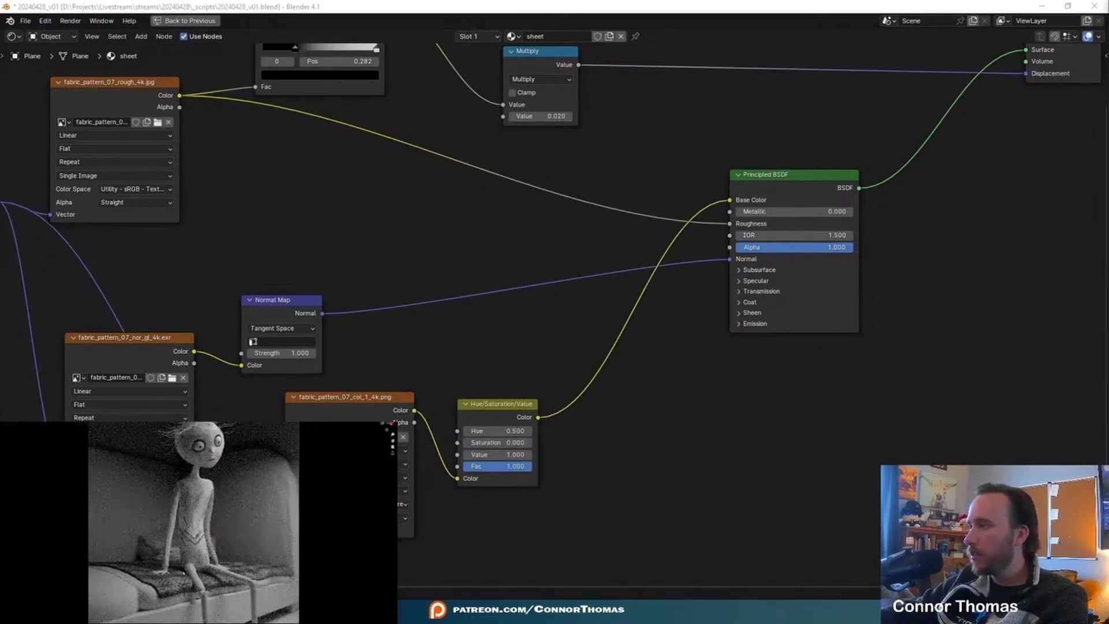
scroll(254, 534, up, 4)
middle_drag(218, 545, 275, 549)
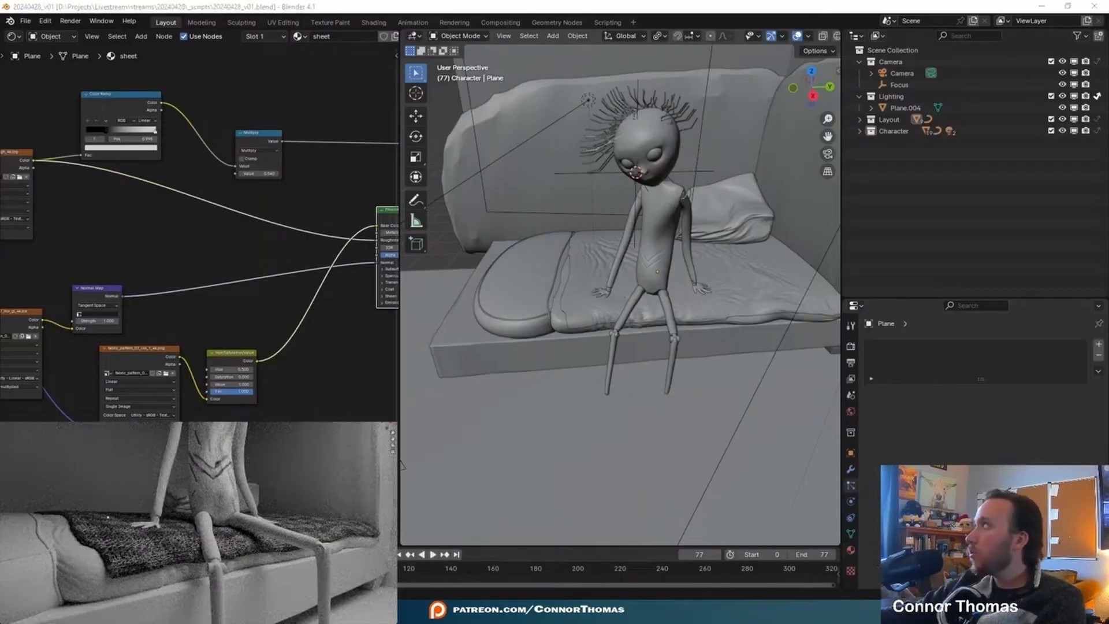
click(103, 535)
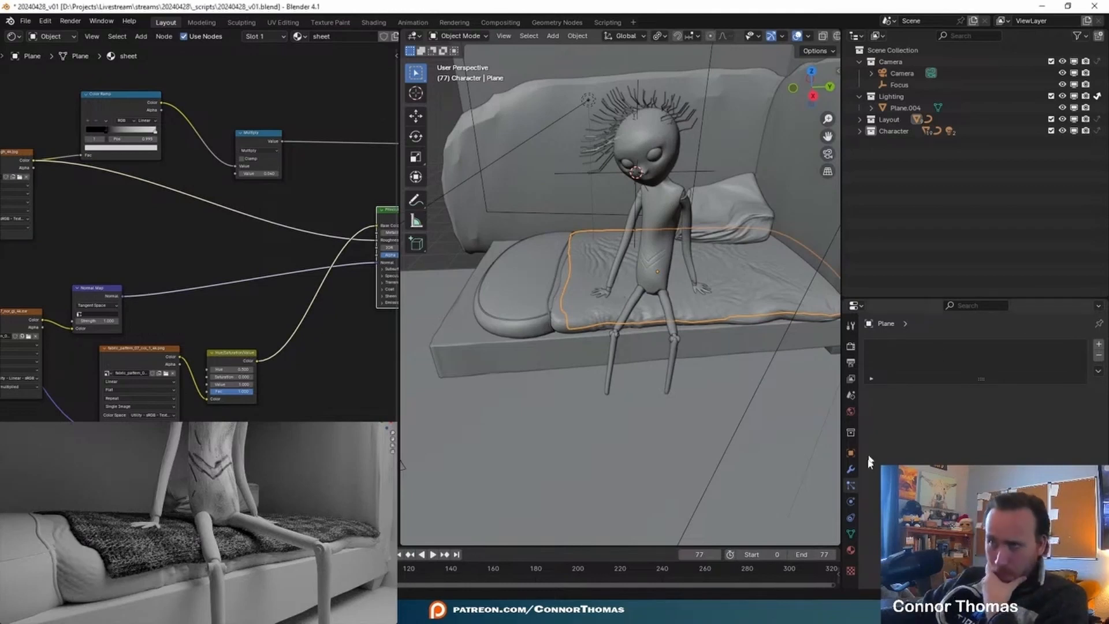
click(1099, 344)
click(1017, 407)
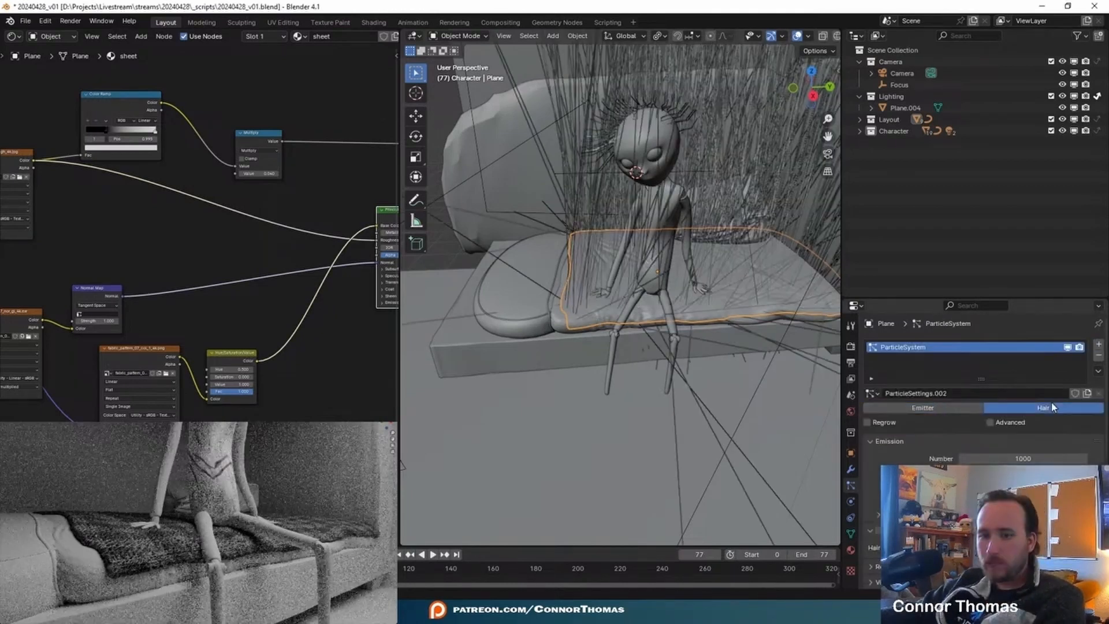
- Set the new particle system's Hair Length to 0.1 m
mouse_move(1055, 458)
mouse_down()
mouse_move(855, 459)
mouse_move(1055, 456)
mouse_up()
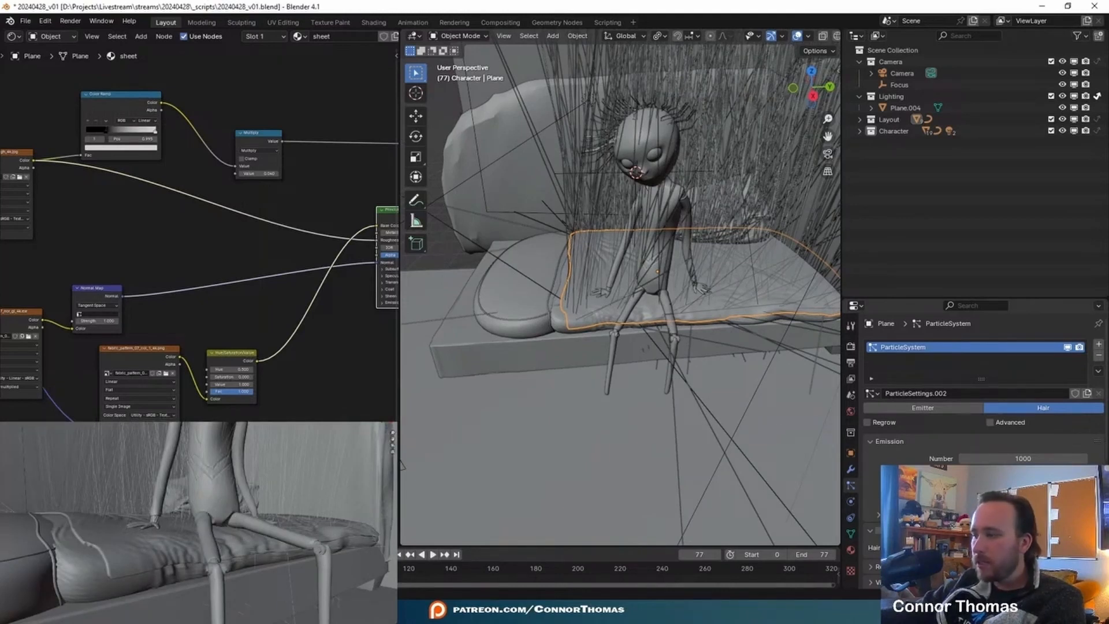
key(Return)
middle_drag(190, 559, 152, 529)
middle_drag(225, 519, 198, 512)
shift+middle_drag(68, 518, 134, 524)
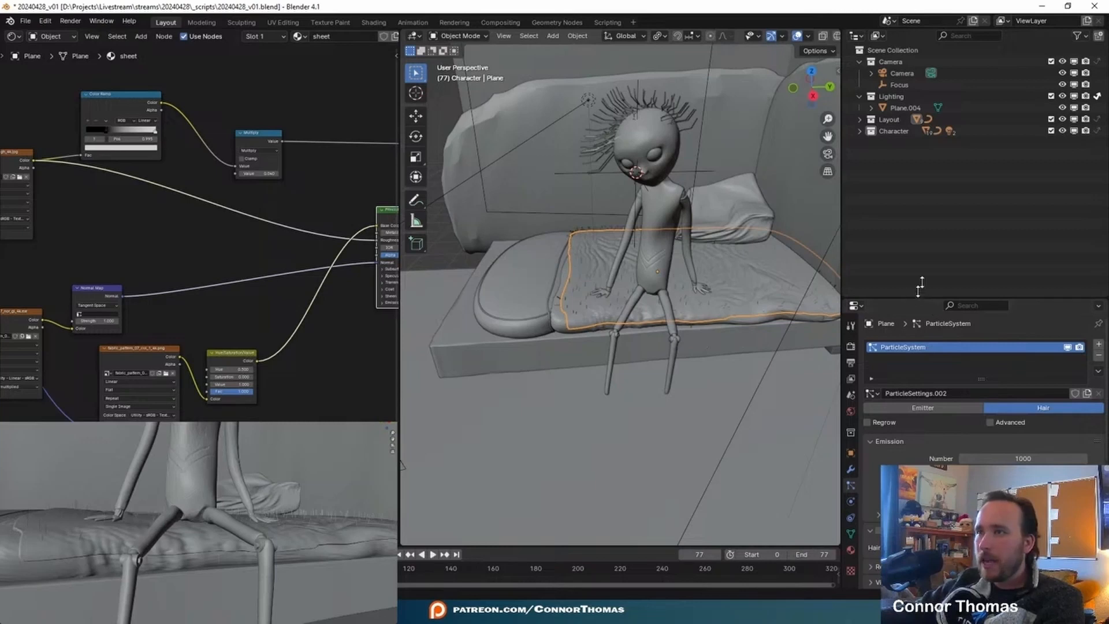
- Enable Interpolated children for the sheet's hair and set their Render Amount to 10
drag(920, 286, 927, 70)
scroll(953, 278, down, 1)
click(1060, 374)
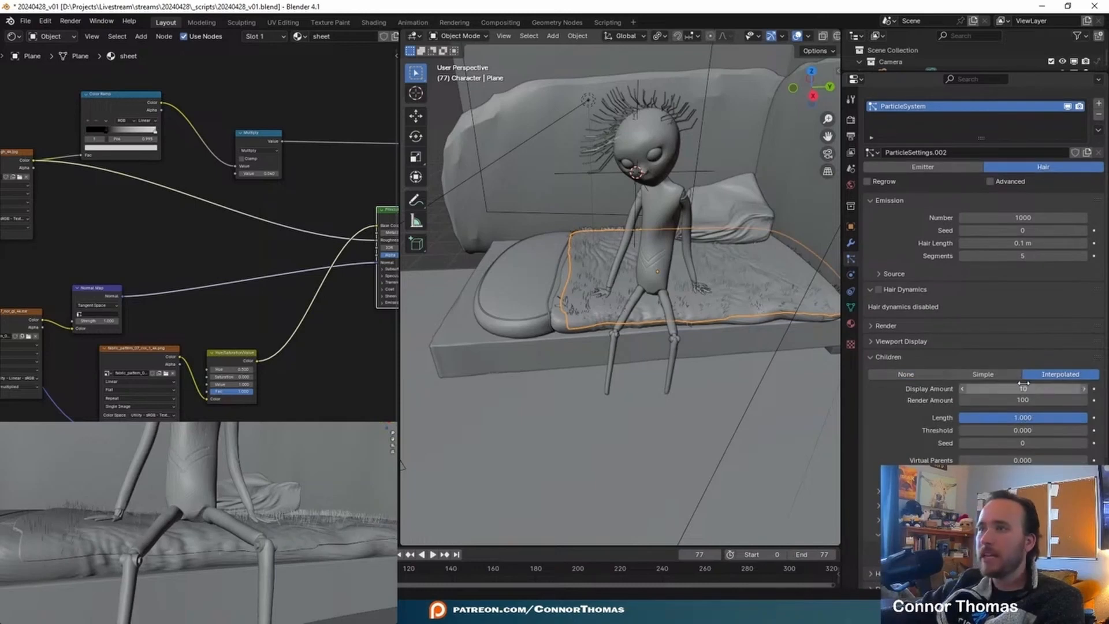
double_click(1019, 400)
text(10)
key(Return)
middle_drag(136, 501, 174, 507)
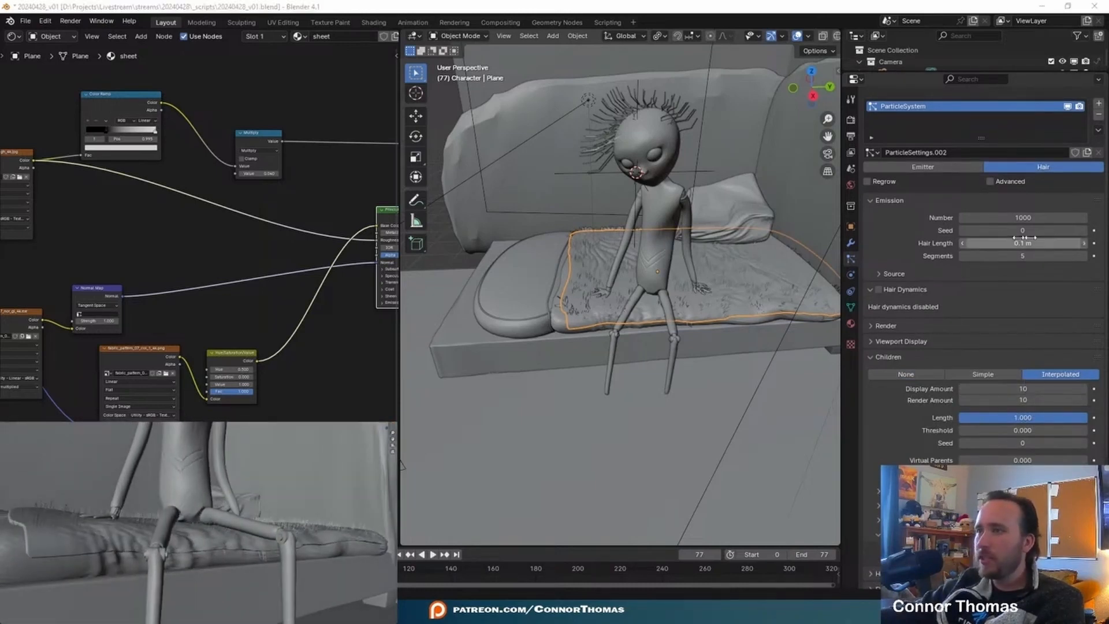
middle_drag(317, 522, 220, 534)
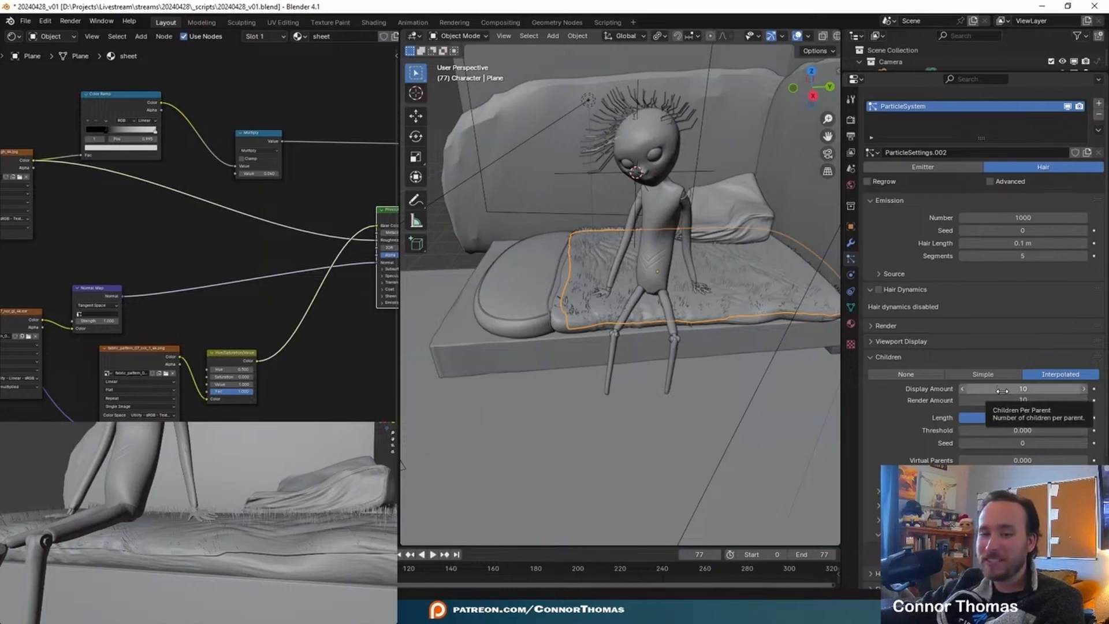
- Set the hair children's Kink Type to Curl, with an Amplitude of 0.03 m and a Frequency of 2.833
scroll(1002, 399, down, 6)
click(1023, 381)
click(990, 407)
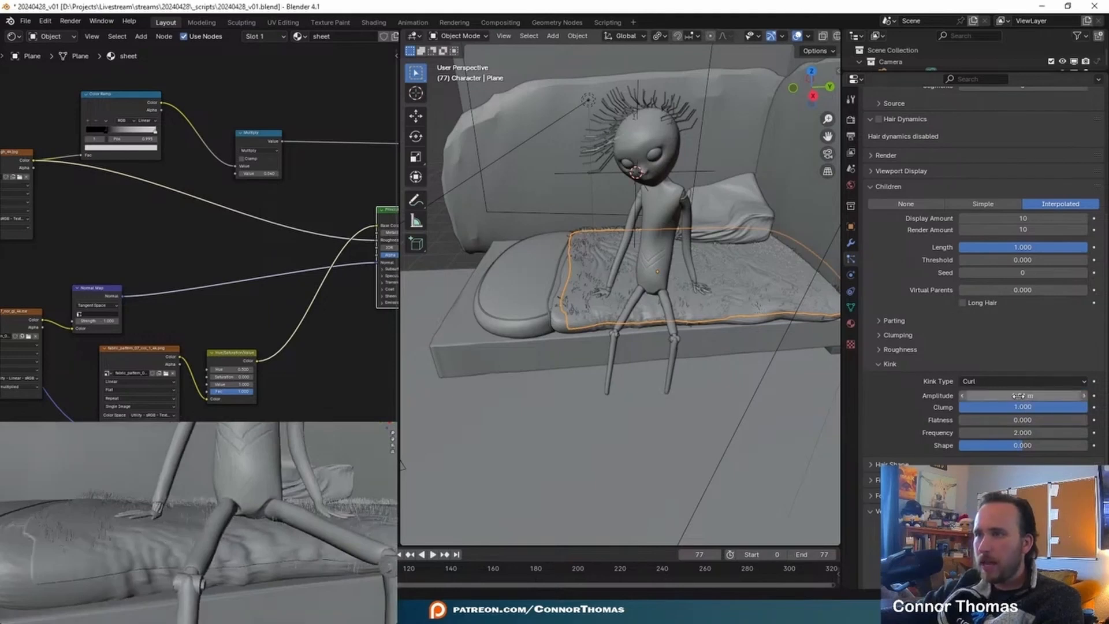
scroll(969, 455, up, 4)
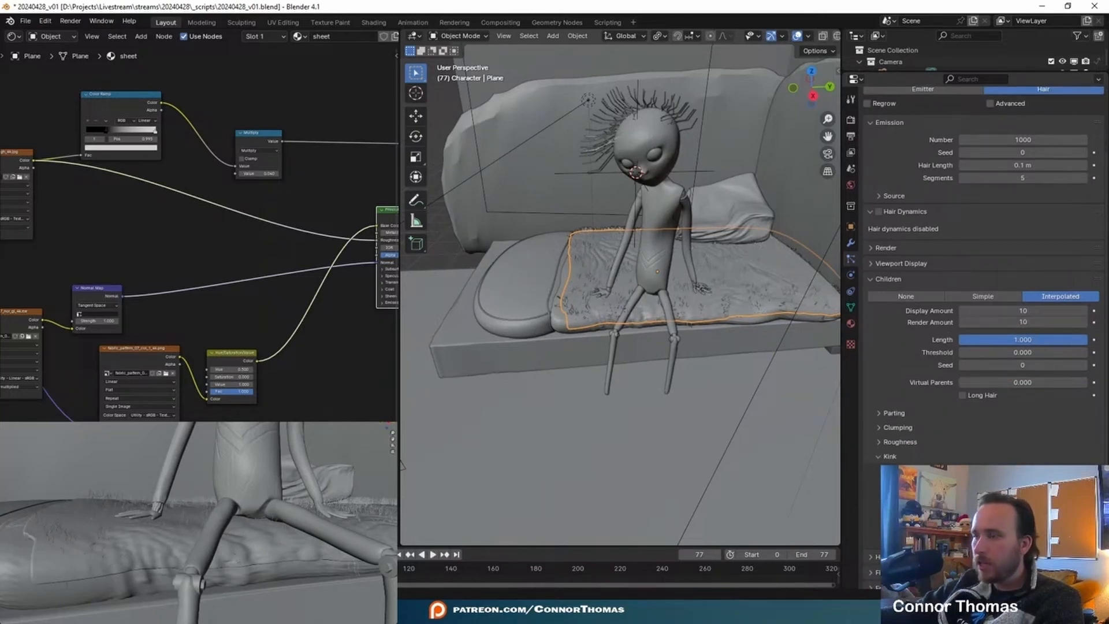
scroll(982, 260, up, 4)
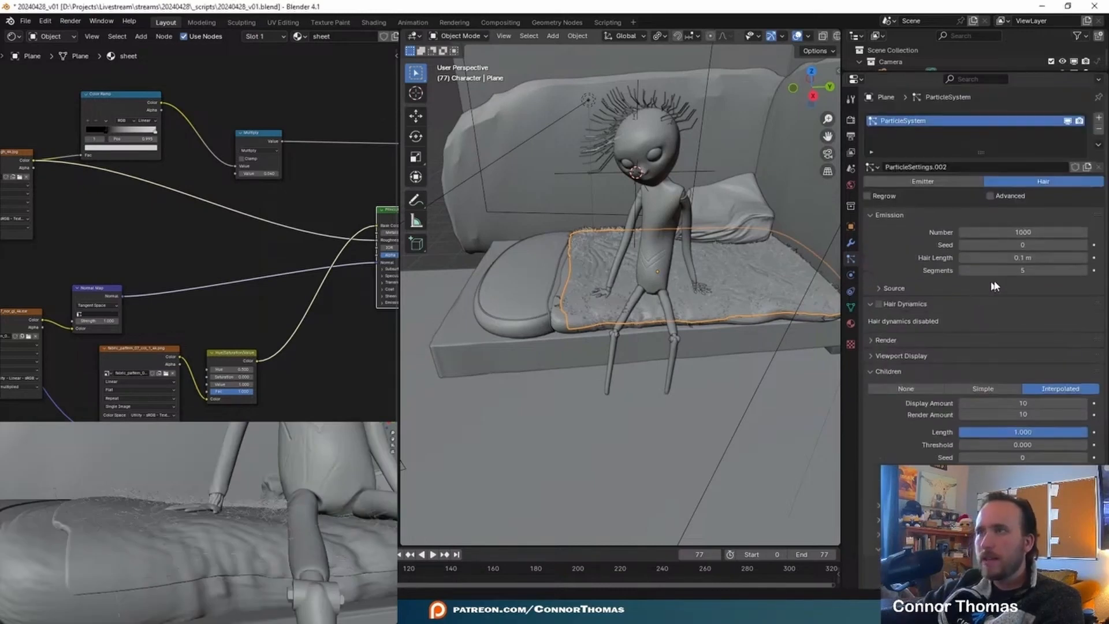
- Set the sheet's Hair Length to 0.05 m and the Diameter Root in its hair shape to 0.01 m
click(972, 257)
text(0)
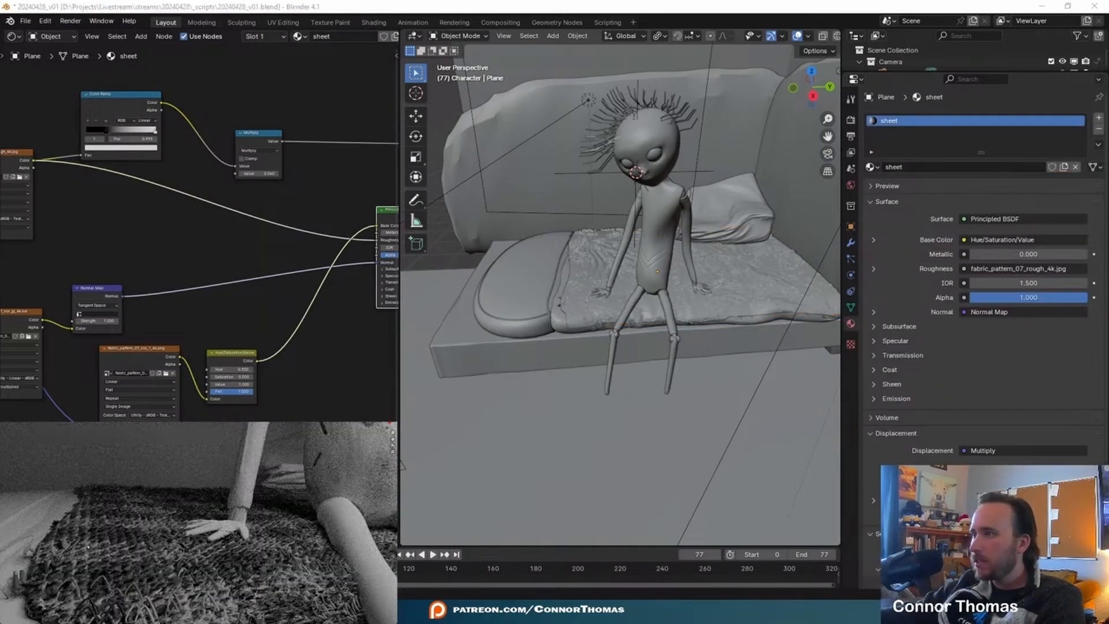
scroll(910, 370, down, 6)
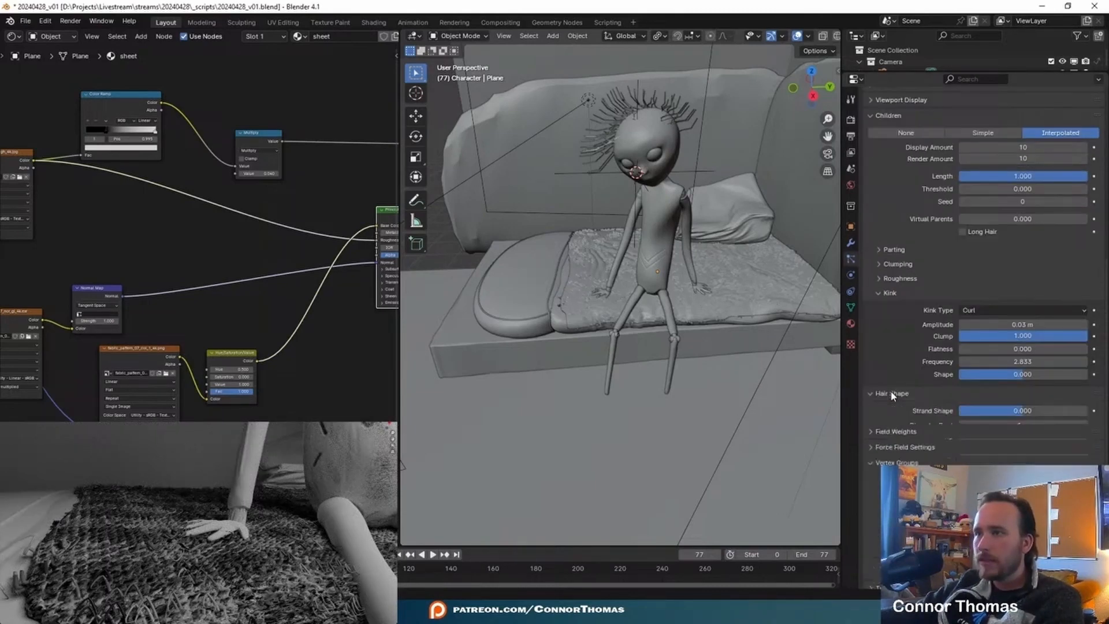
scroll(924, 381, down, 2)
click(1017, 352)
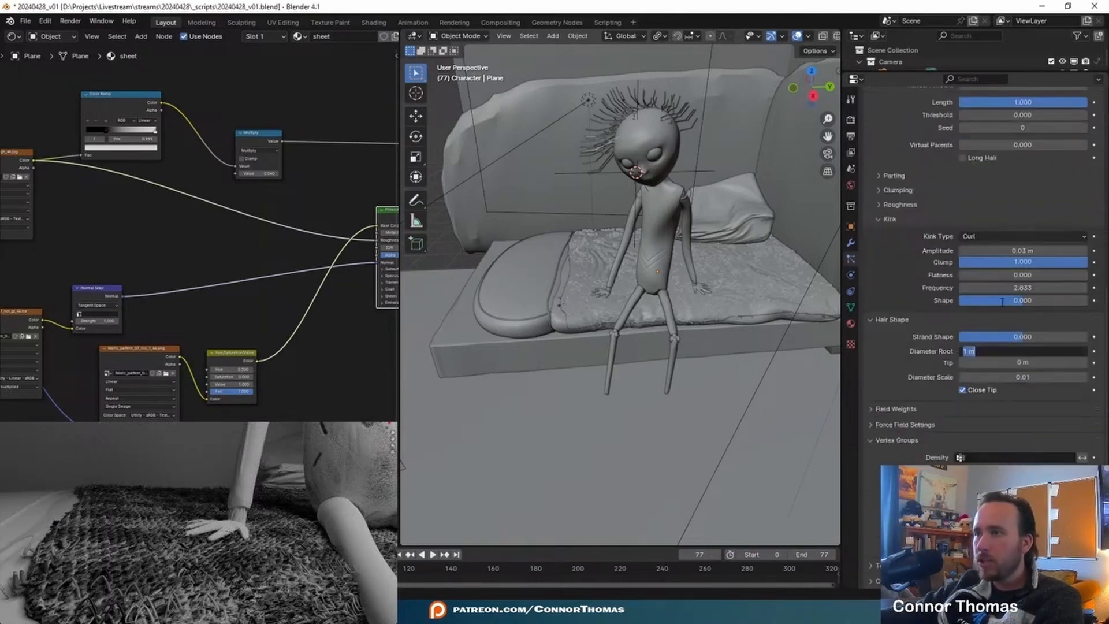
text(.01)
key(Return)
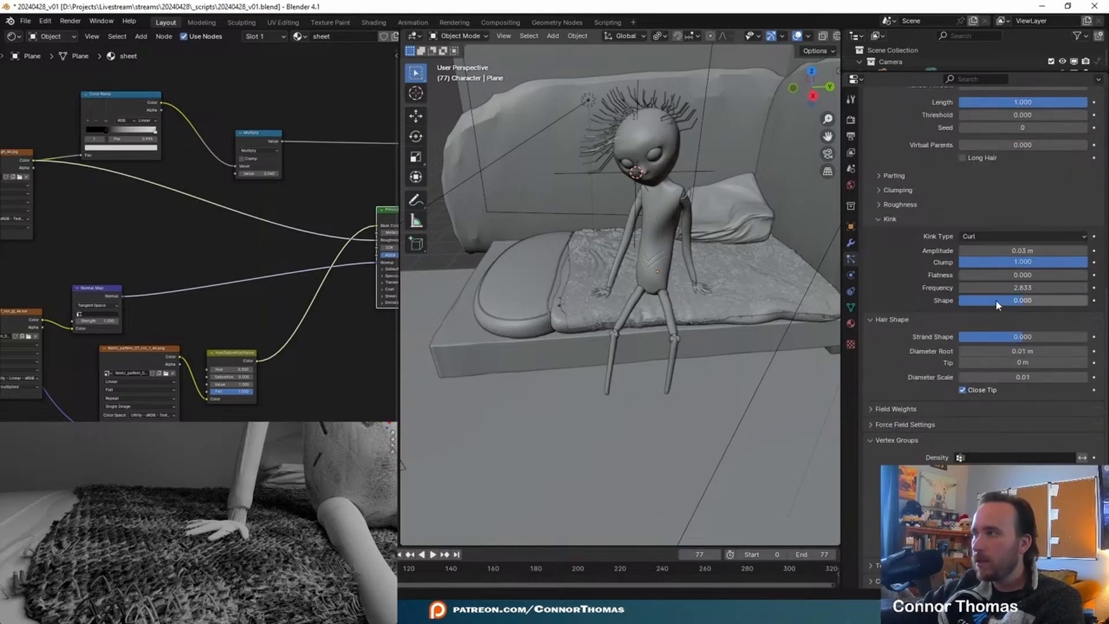
- Raise the sheet's Hair Length to 0.1 m
scroll(1039, 260, up, 10)
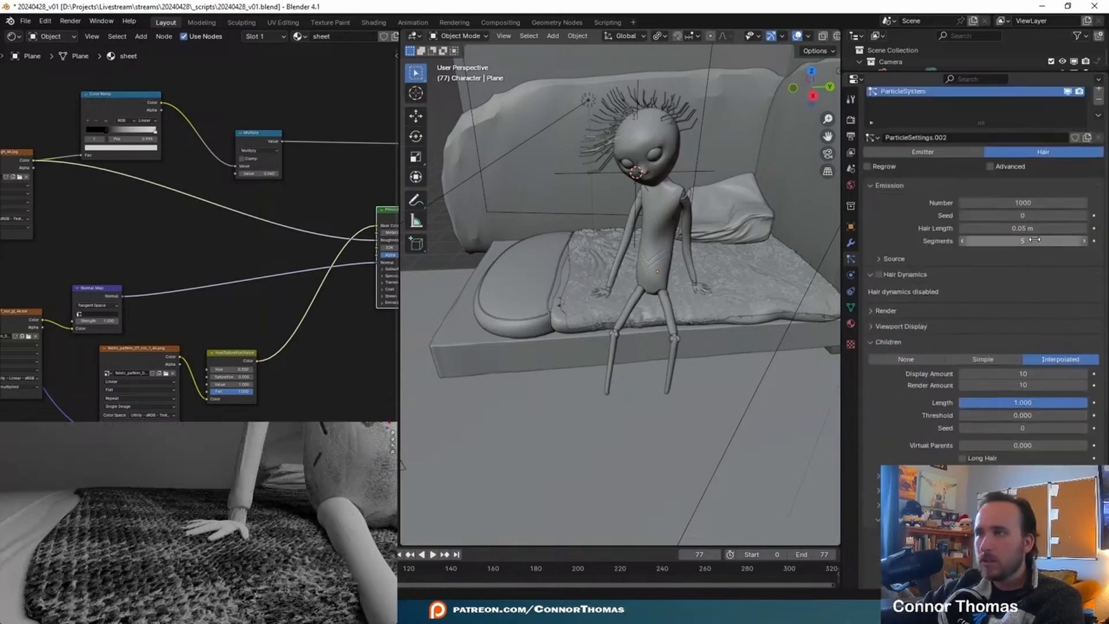
click(1034, 229)
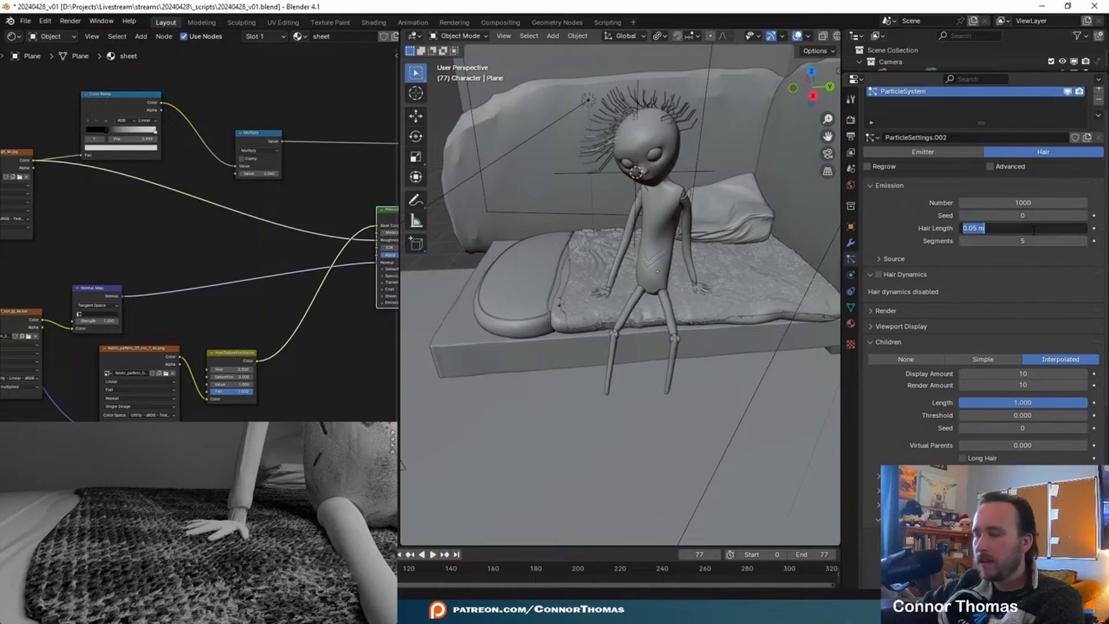
text(.)
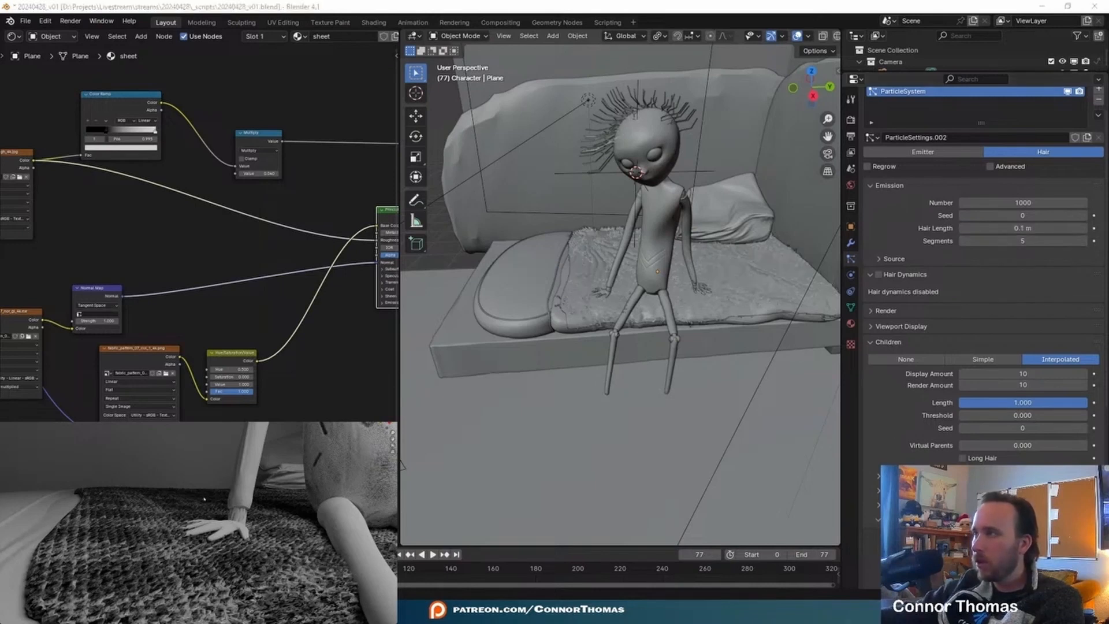
- Add a second material slot with a new material to the sheet and use Principled Hair BSDF as its surface shader
click(851, 324)
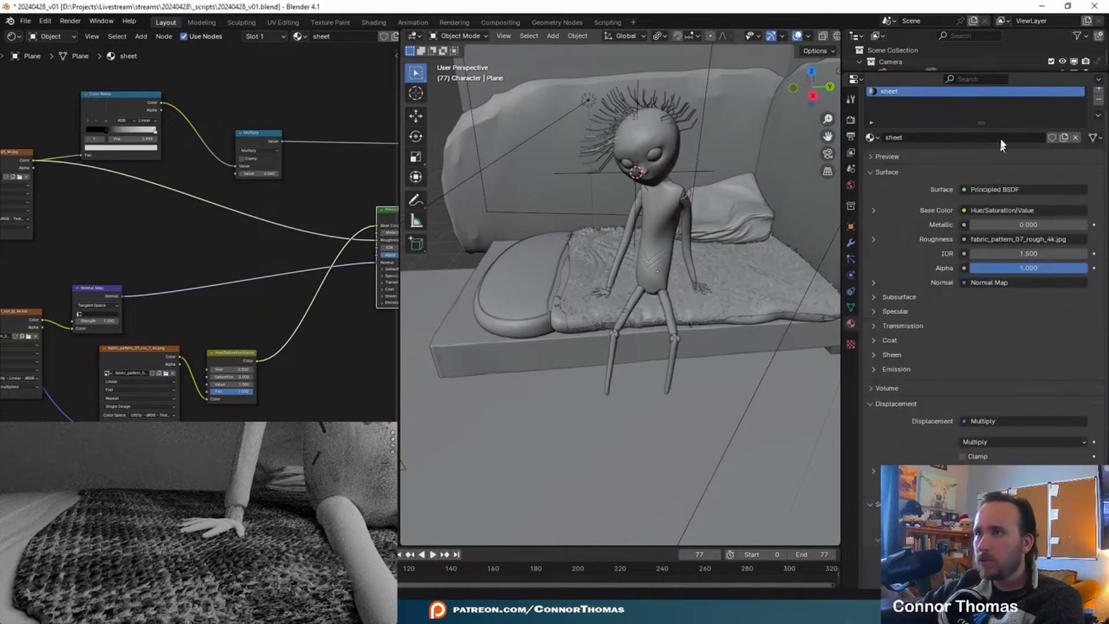
click(1099, 90)
click(872, 186)
click(910, 188)
click(1044, 186)
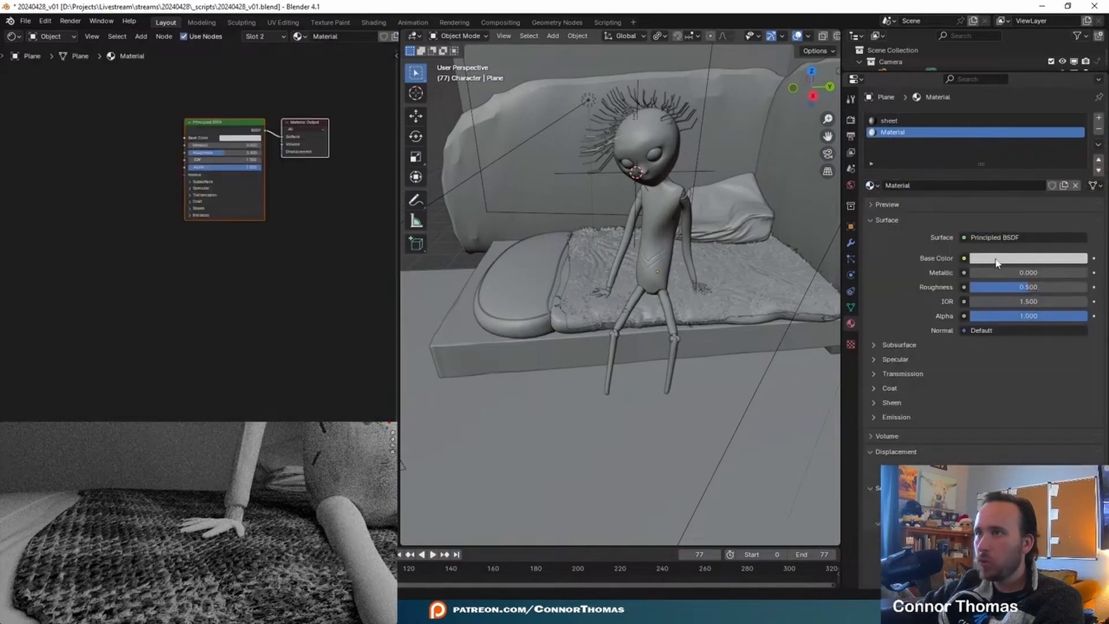
click(1022, 237)
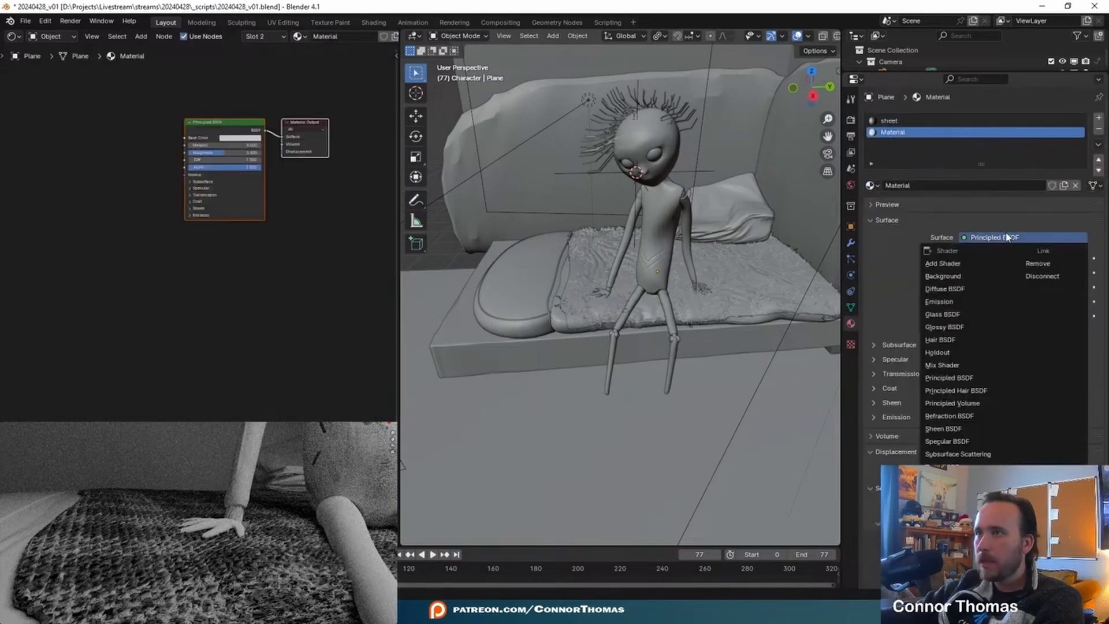
click(991, 390)
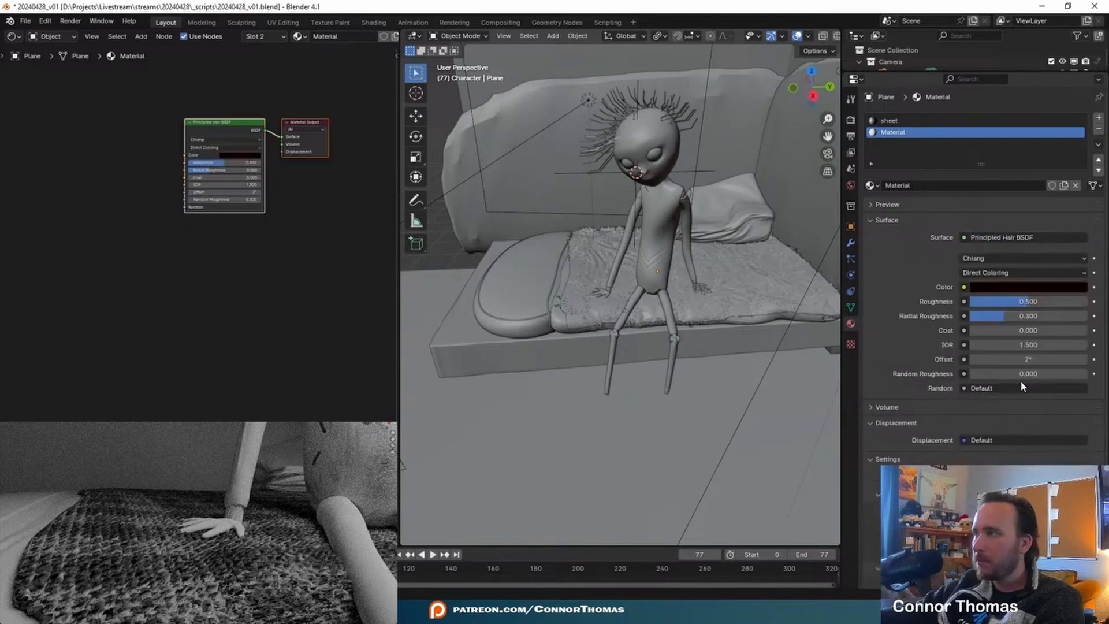
- Assign the new hair material as the particle system's render material instead of sheet
click(851, 259)
scroll(939, 391, down, 12)
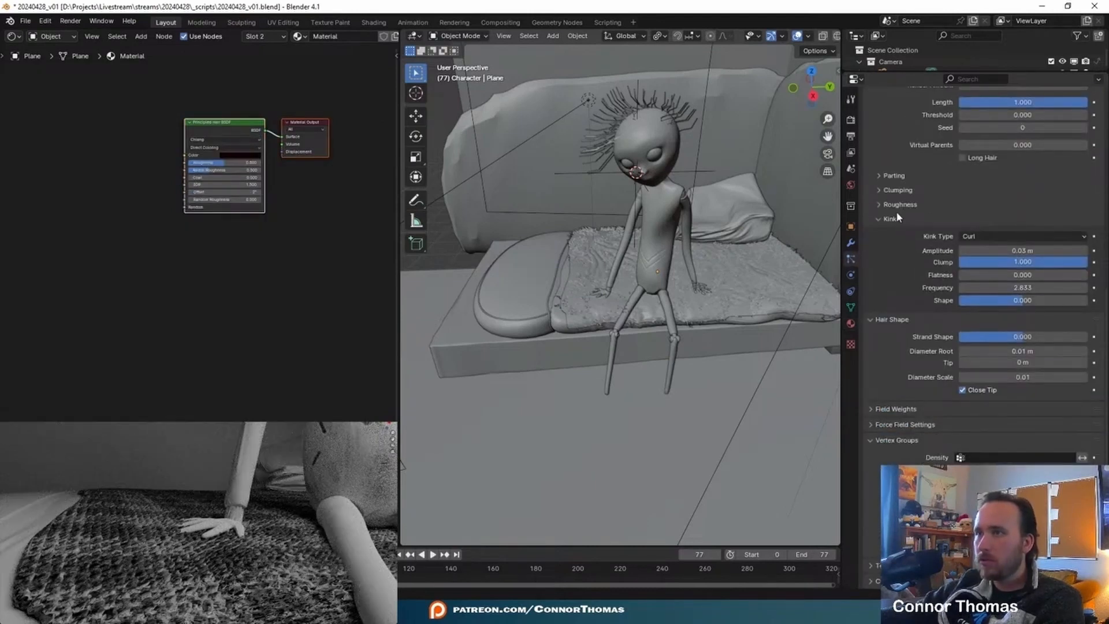
scroll(896, 436, up, 12)
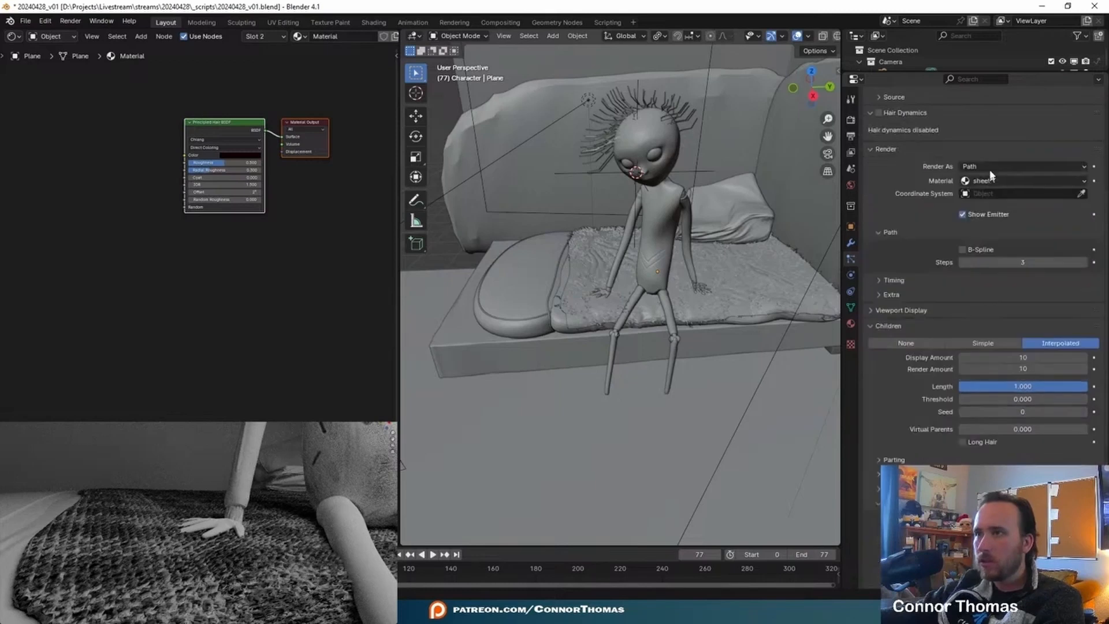
click(991, 180)
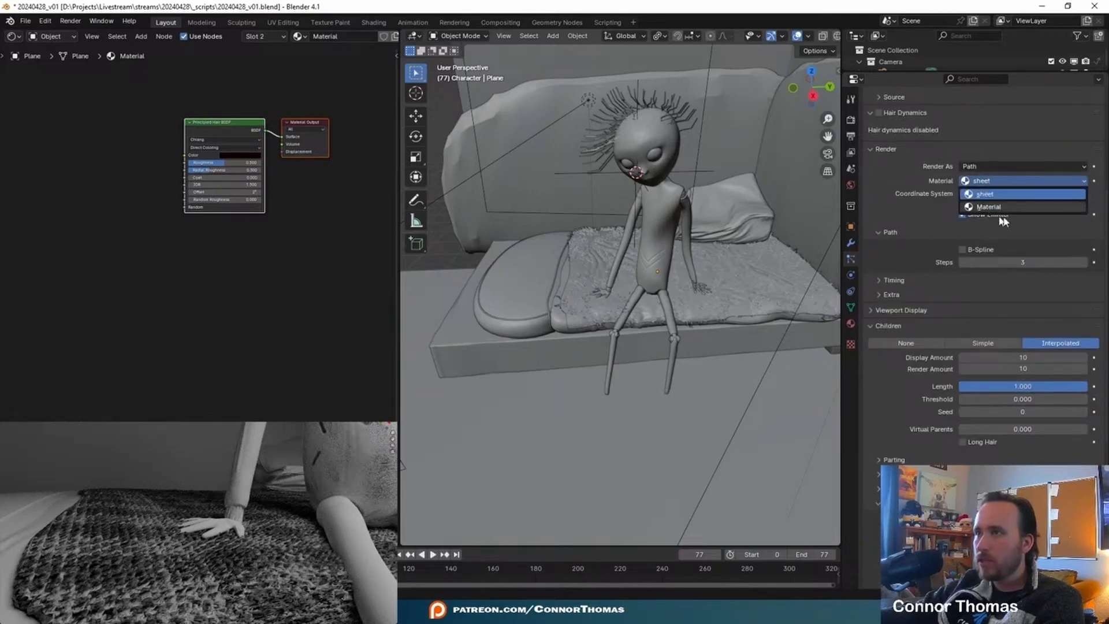
click(990, 208)
- Rename the hair material as sheet fuzzy
click(851, 323)
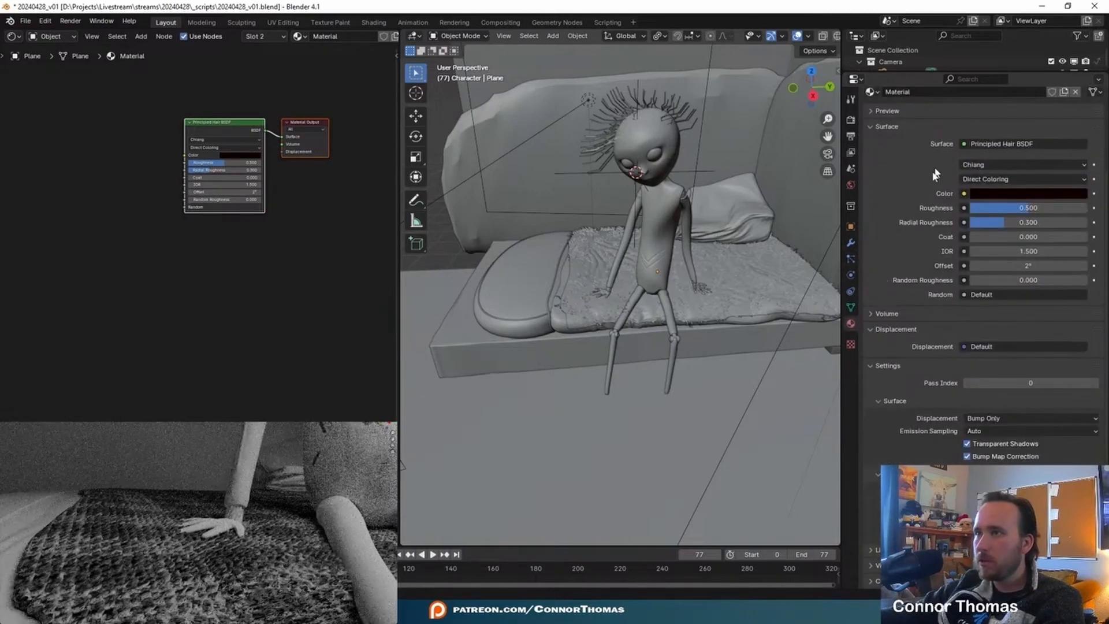
scroll(928, 155, up, 5)
double_click(915, 184)
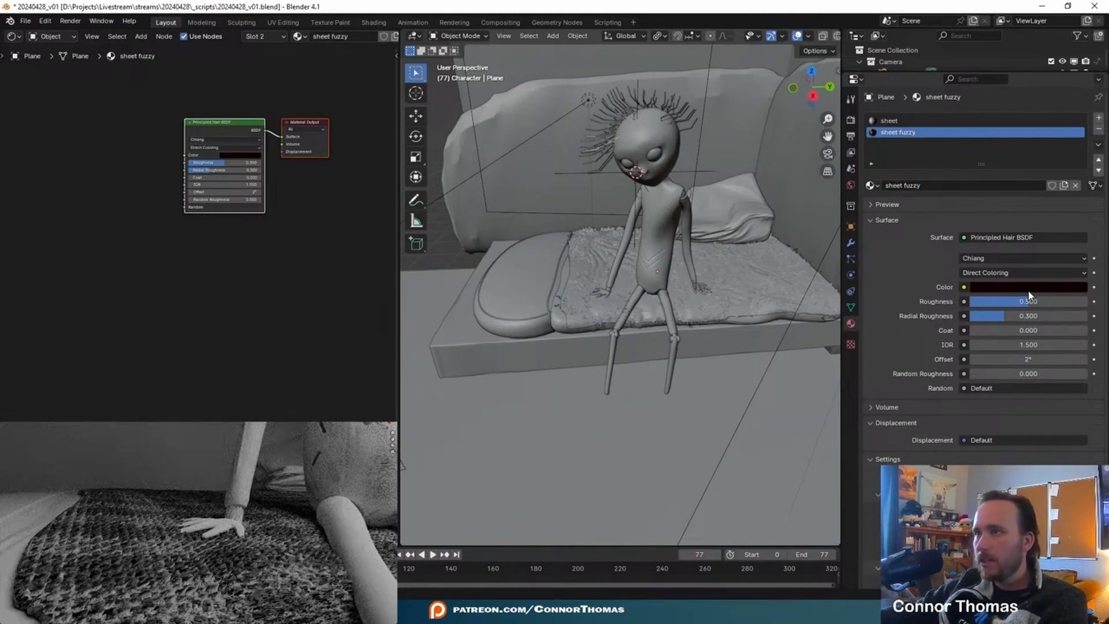
- Preview the sheet fuzzy material on hair strands and change the hair shader's Color to a light grey
click(1028, 290)
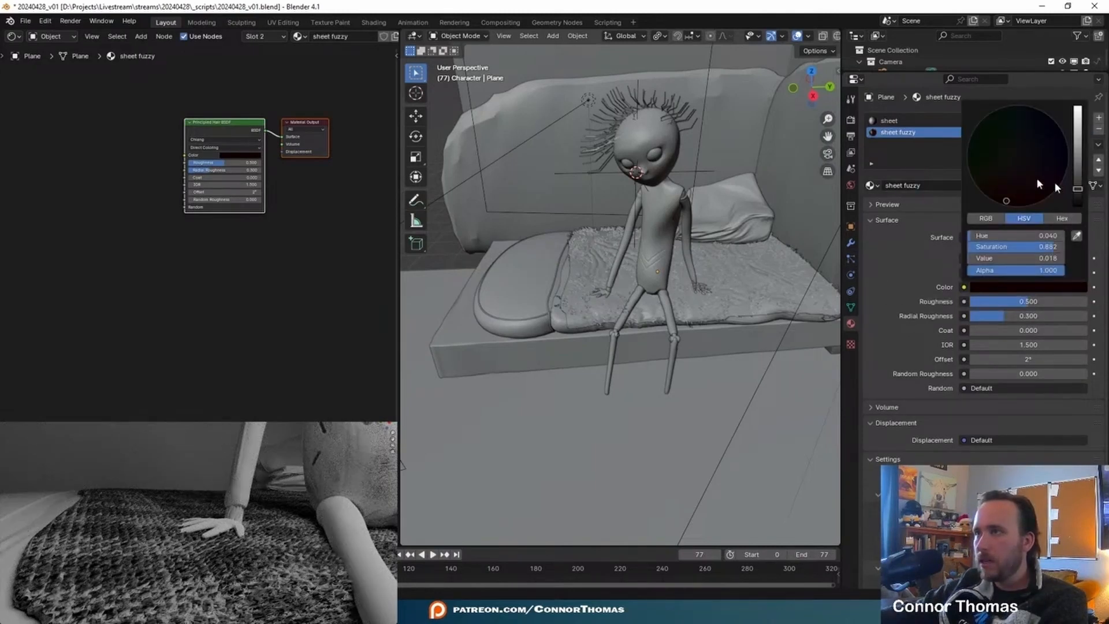
click(884, 204)
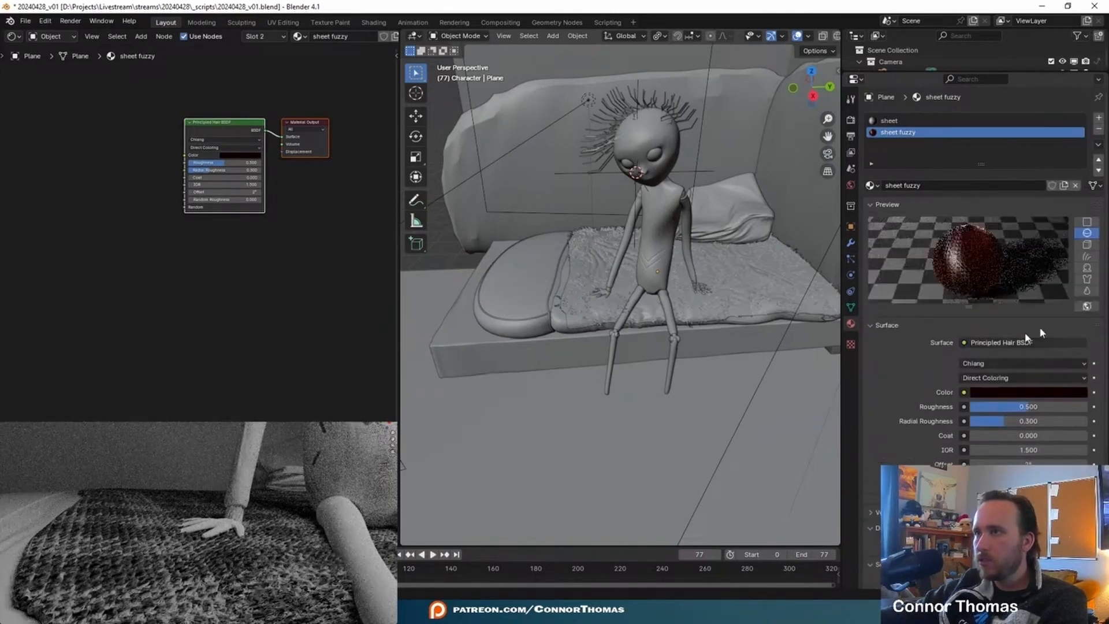
scroll(912, 327, down, 3)
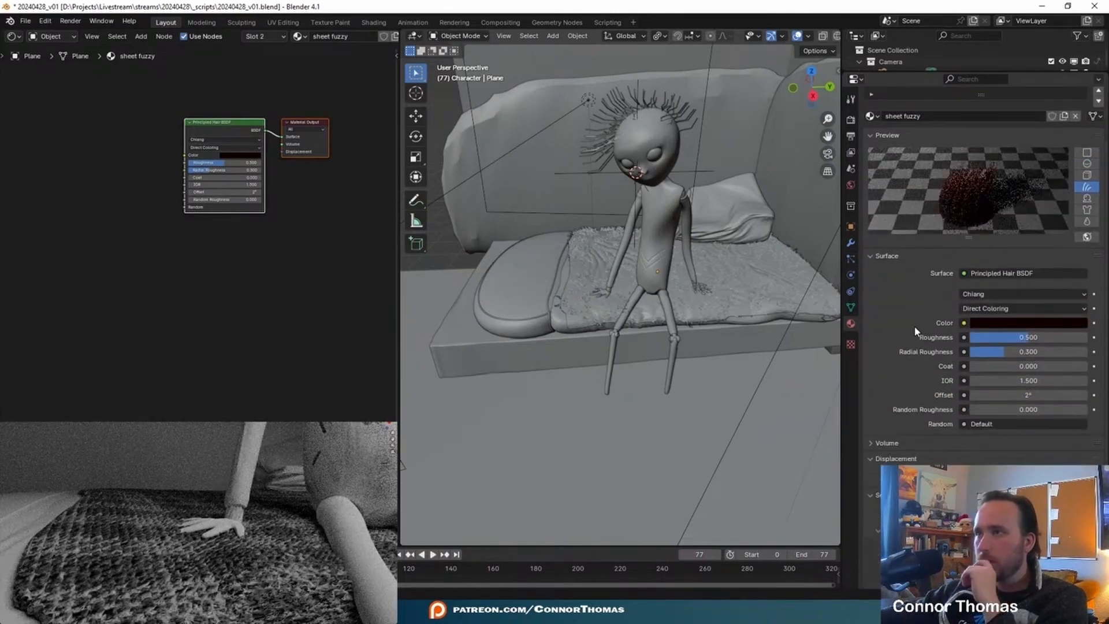
click(1001, 324)
click(1003, 171)
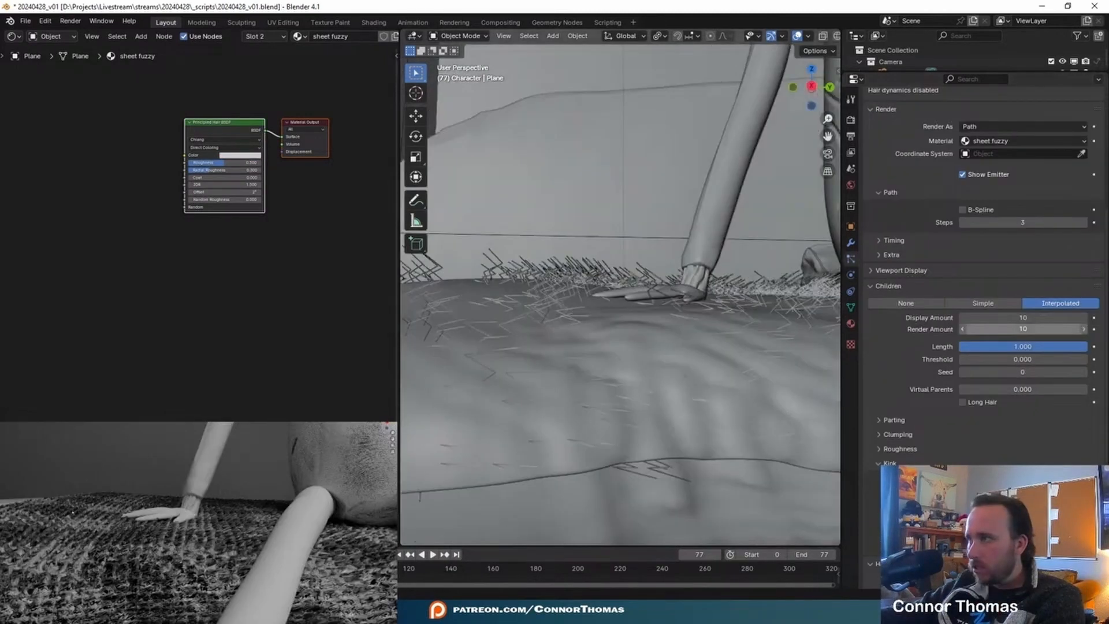
- Set the sheet hair's Diameter Root to 0.05 m in the particle system's Hair Shape settings
scroll(897, 459, down, 9)
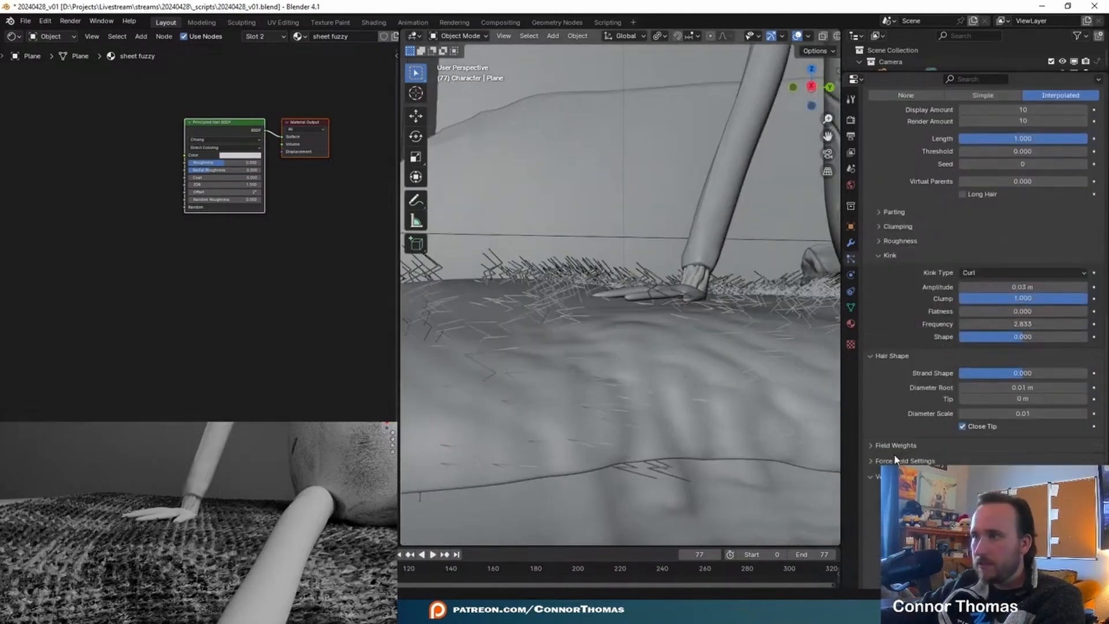
click(1026, 388)
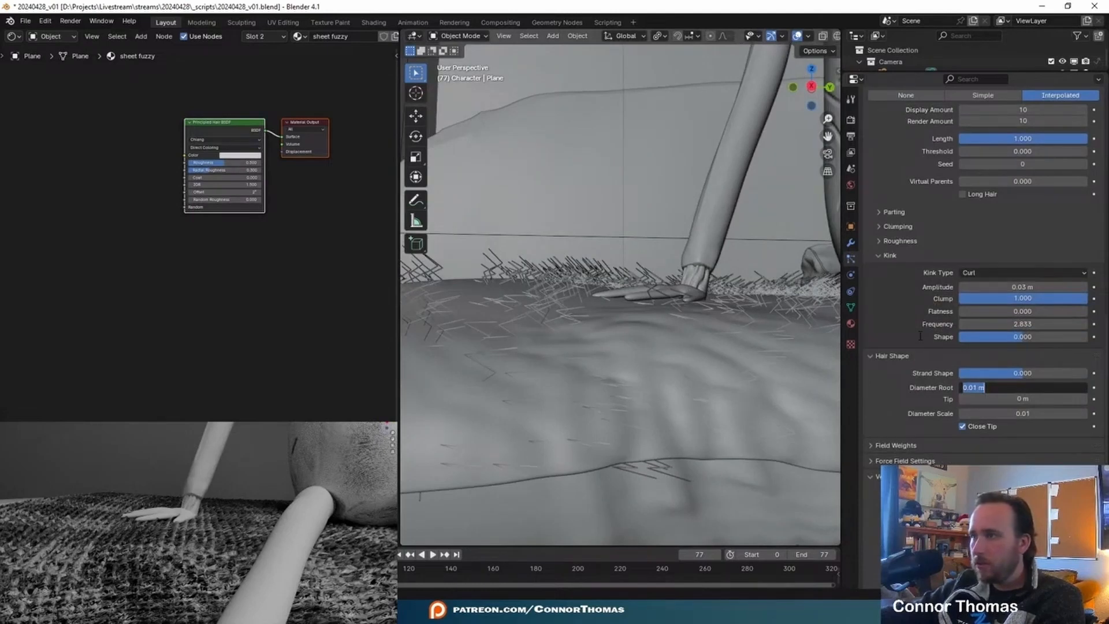
key(BackSpace)
text(.05)
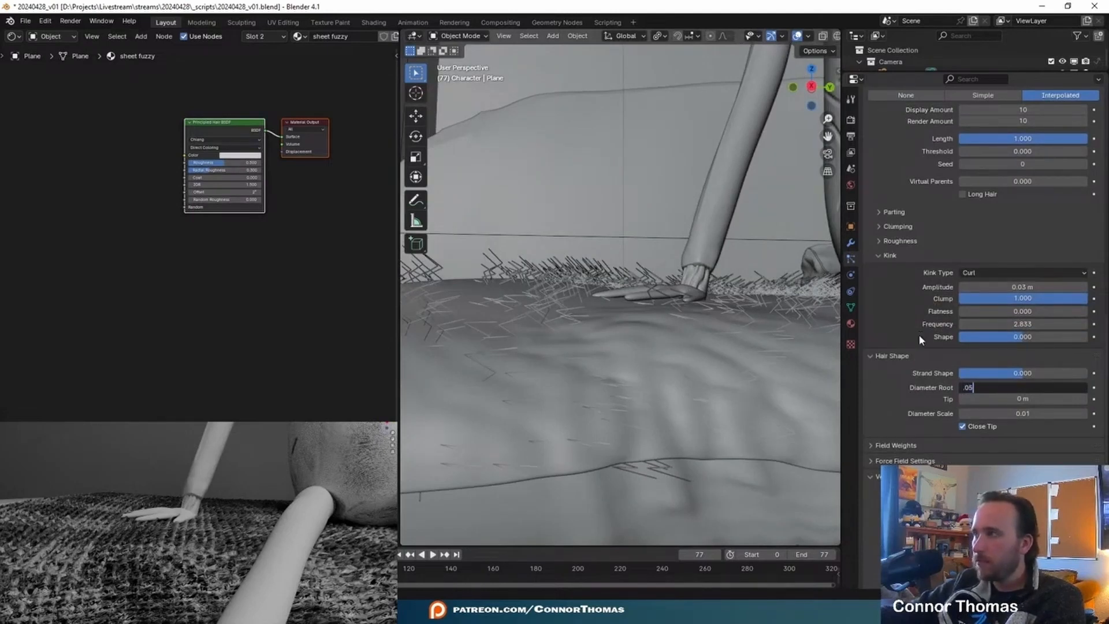
key(Return)
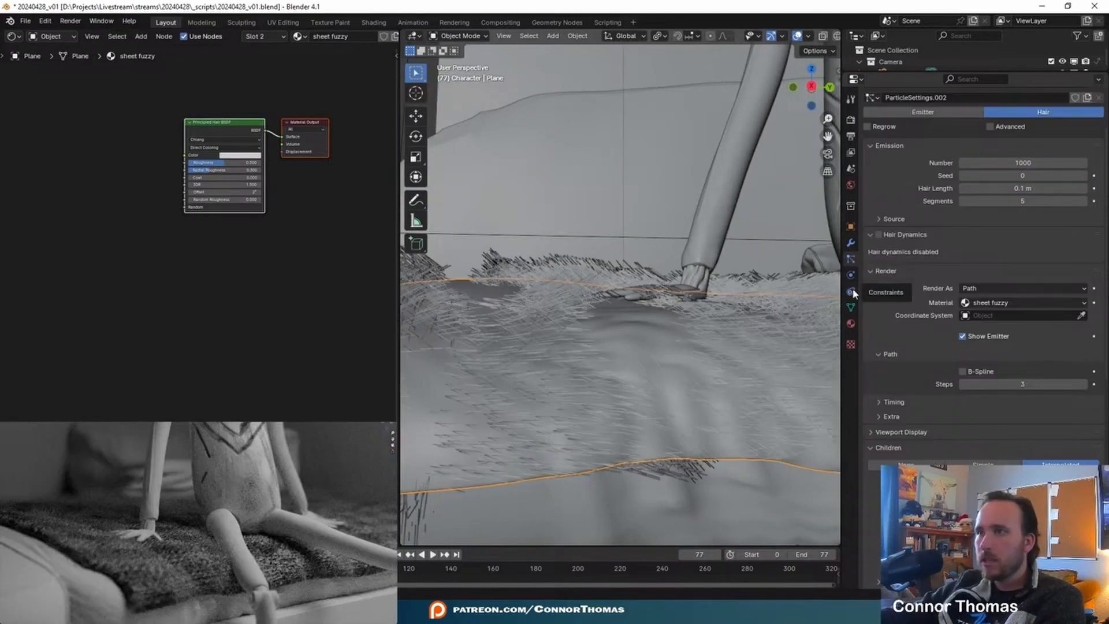
- Set the sheet fuzzy hair shader's Roughness to 1.000 and enter 20 in the sheet's hair particle settings
click(850, 324)
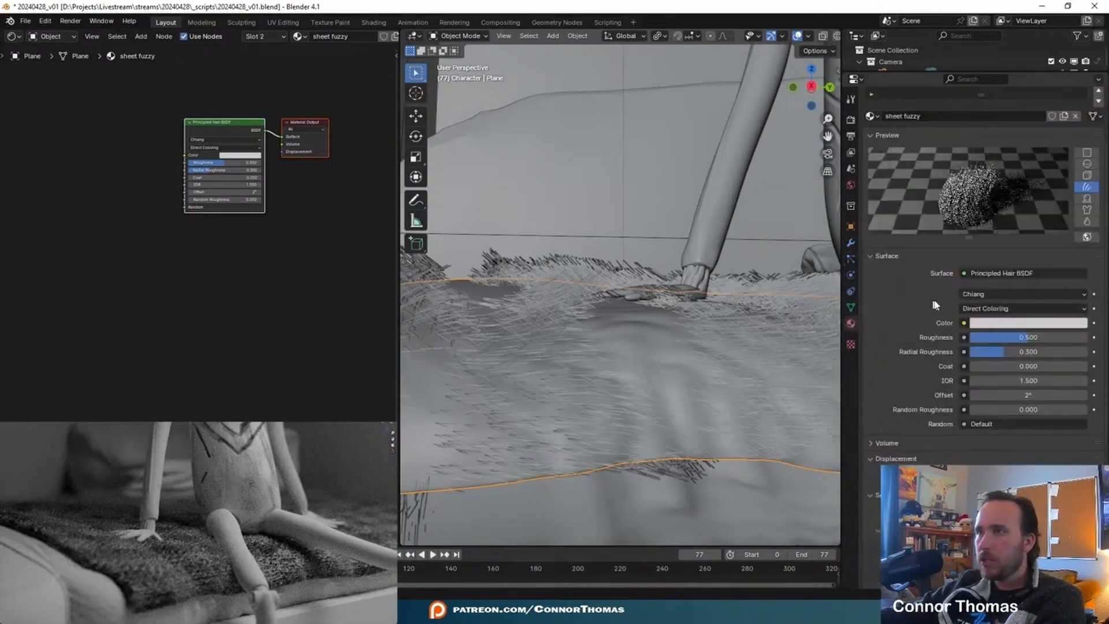
drag(999, 339, 1087, 338)
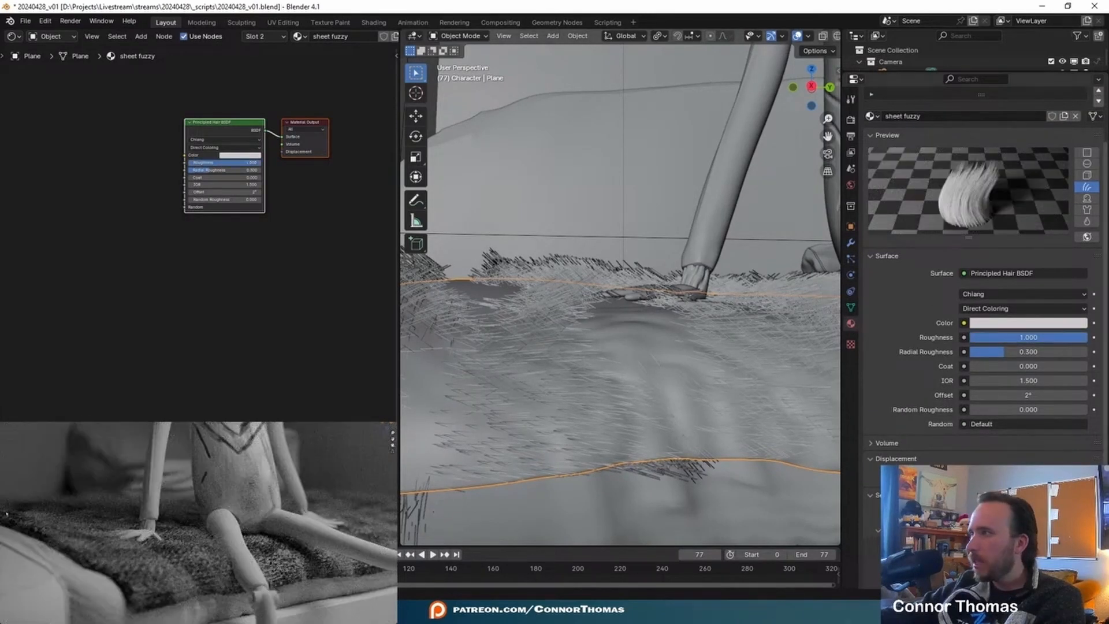
click(851, 259)
click(1051, 203)
text(20)
key(Return)
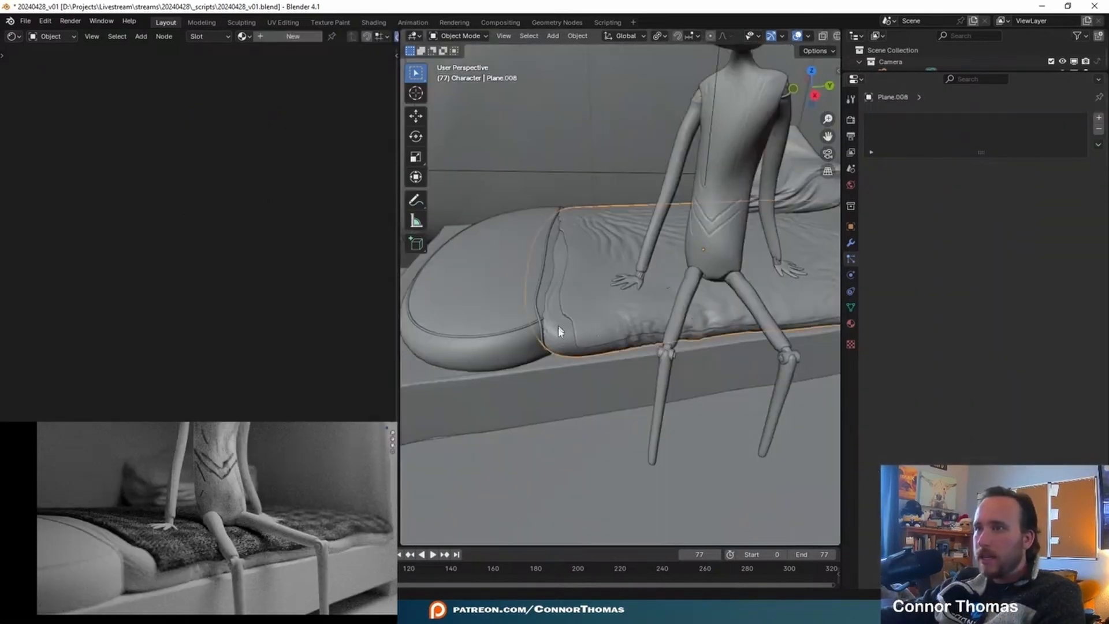
- Save the file and check the sheet material among the fuzzy sheet's material slots
key(ctrl+s)
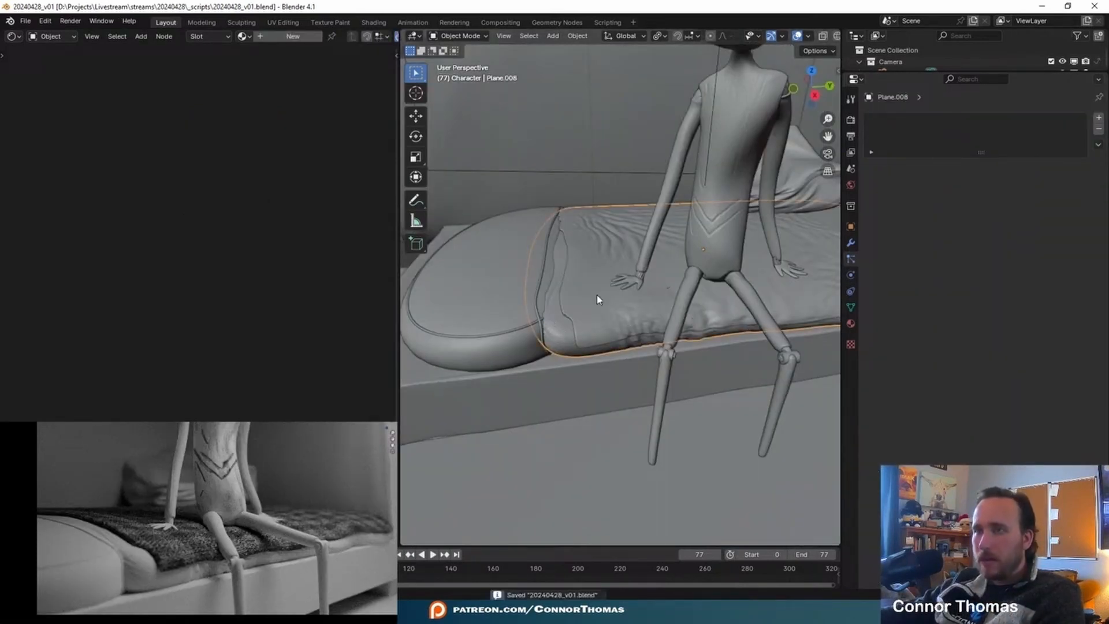
click(579, 319)
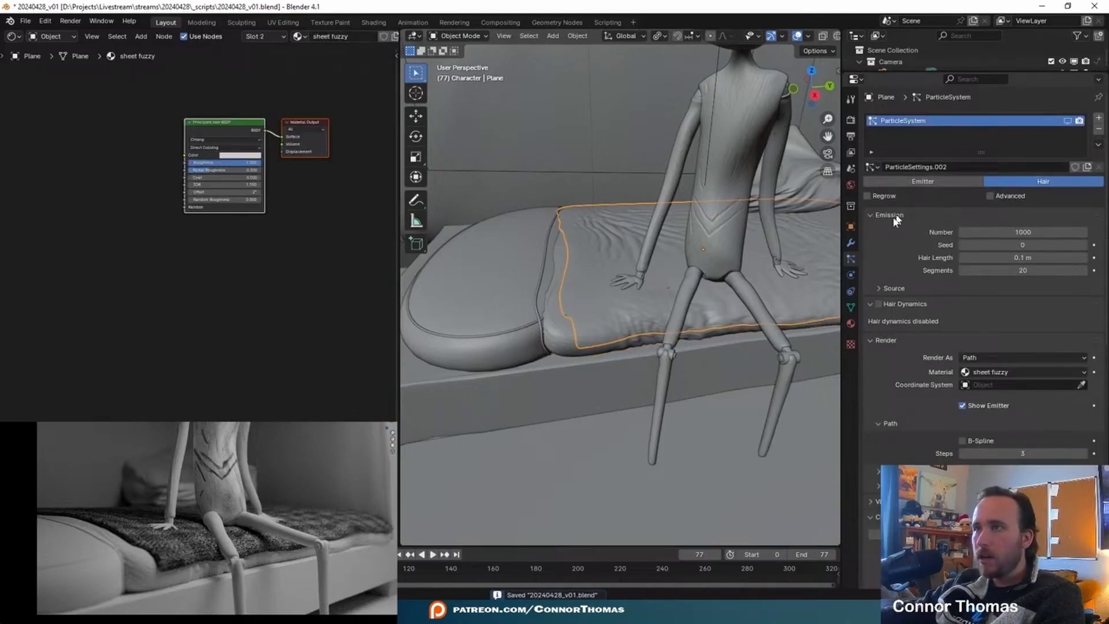
click(851, 326)
click(893, 121)
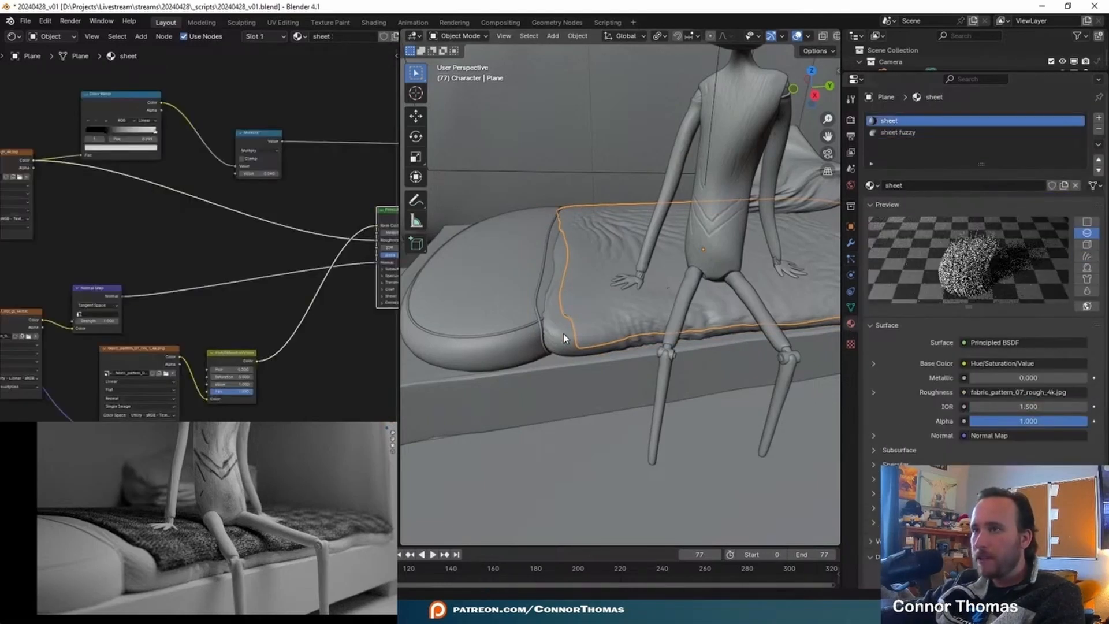
key(ctrl+z)
- Assign the existing sheet material to the mattress beneath the fuzzy sheet
click(870, 167)
text(s)
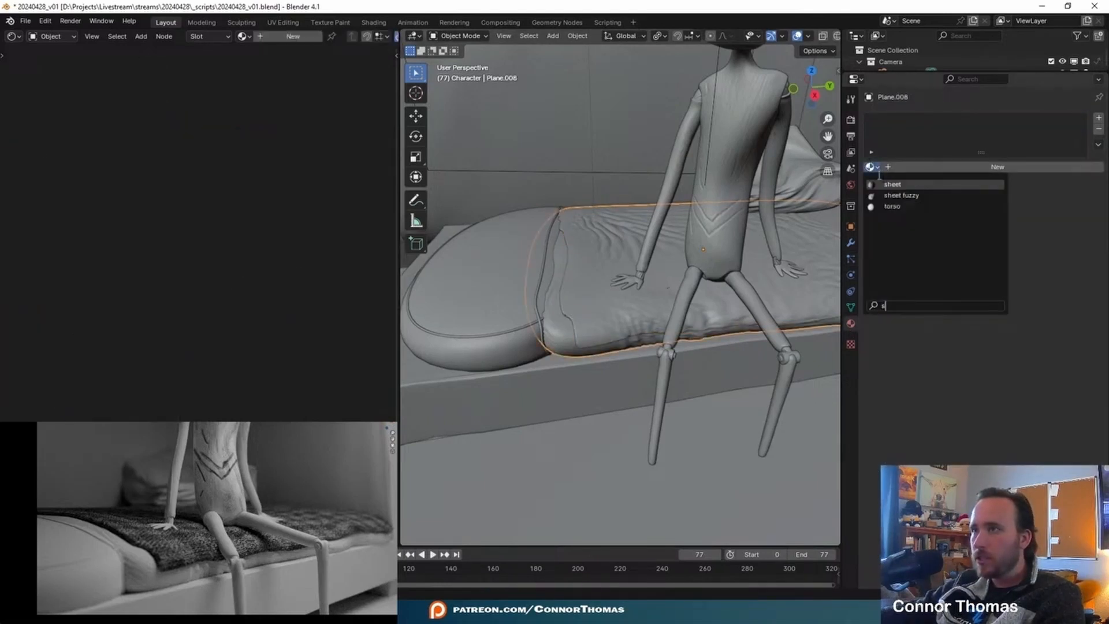
key(Return)
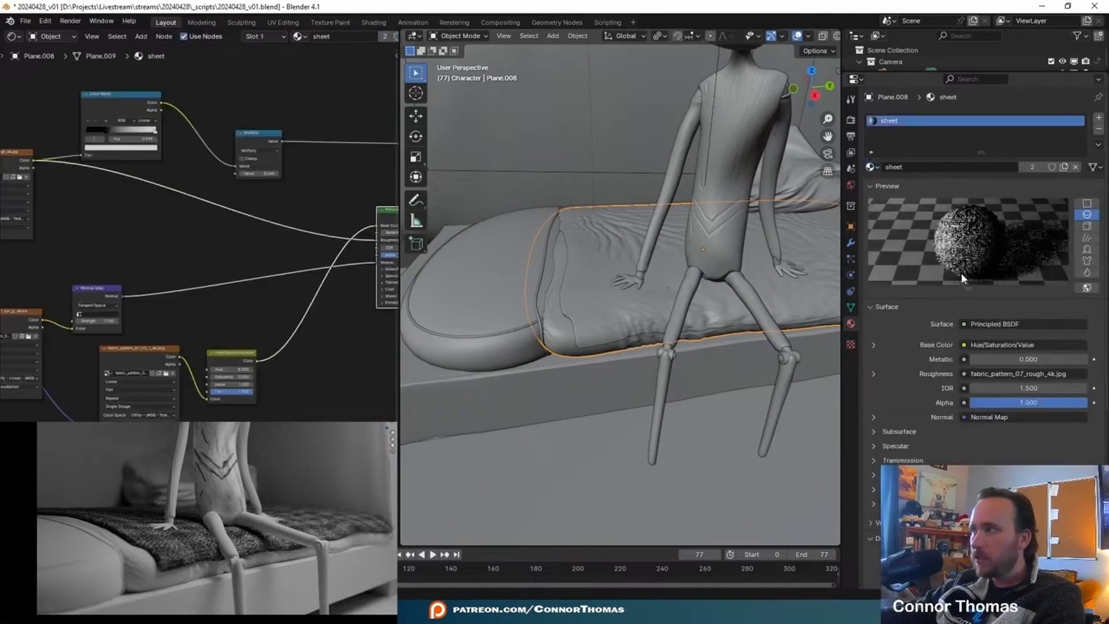
- Make the mattress's material an independent copy and rename it matress
click(1063, 167)
double_click(944, 167)
text(be)
key(BackSpace)
key(BackSpace)
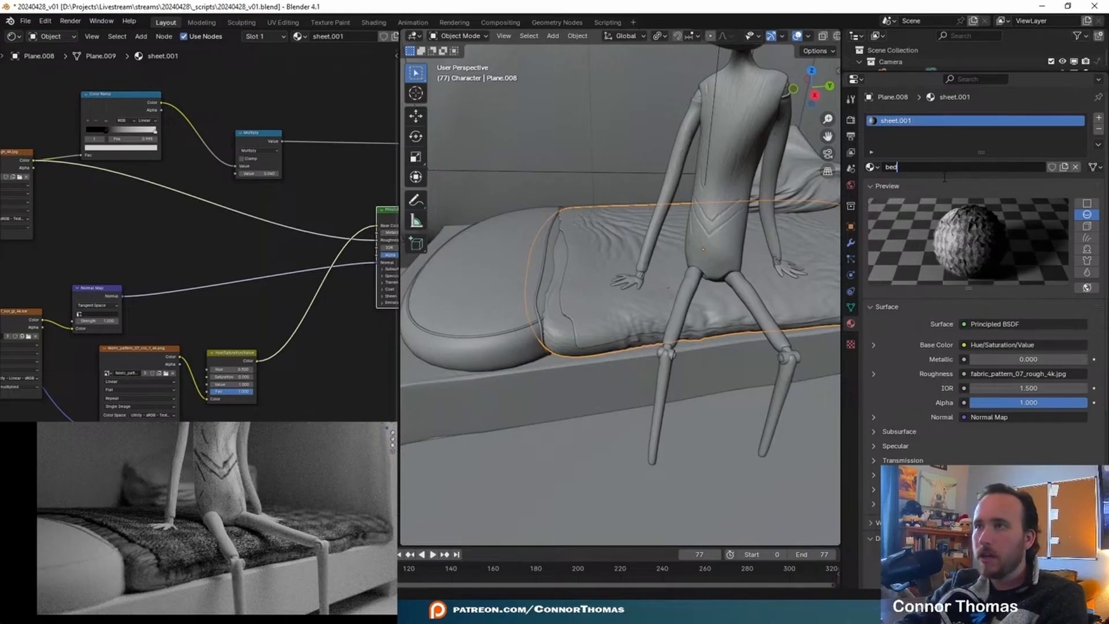
text(matress)
key(Return)
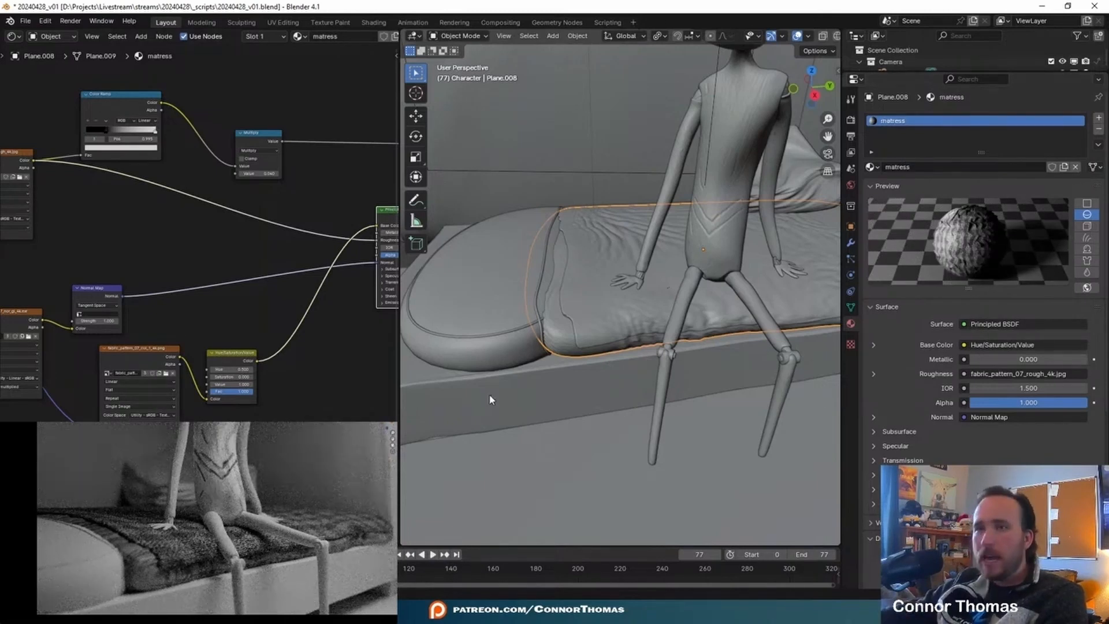
- Unwrap the mattress mesh with Smart UV Project at its default settings
key(Tab)
alt+click(575, 351)
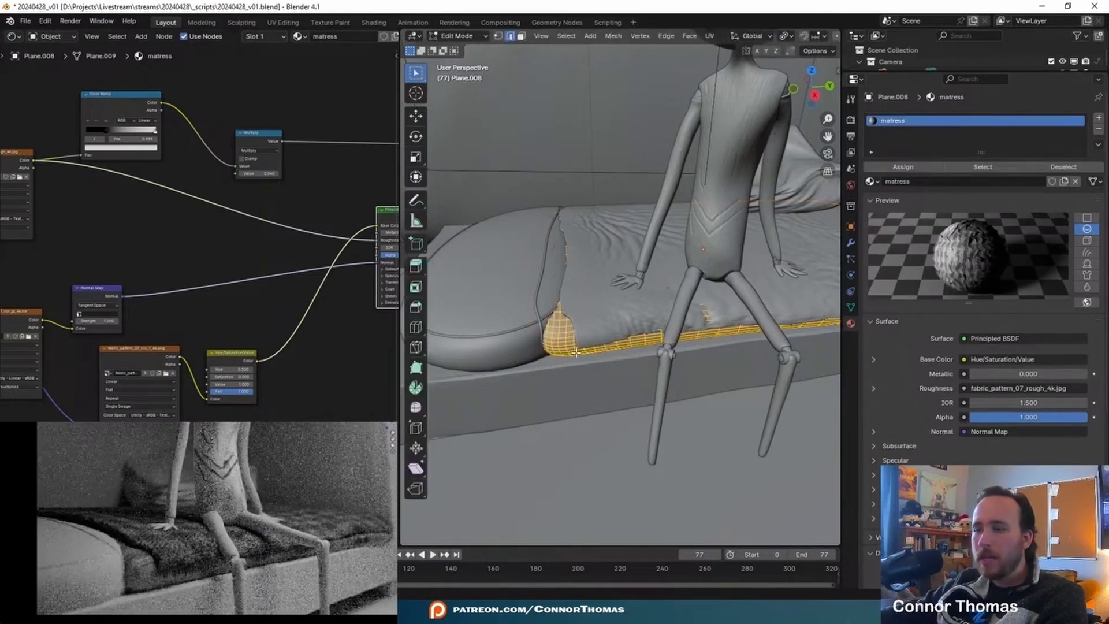
key(u)
click(576, 351)
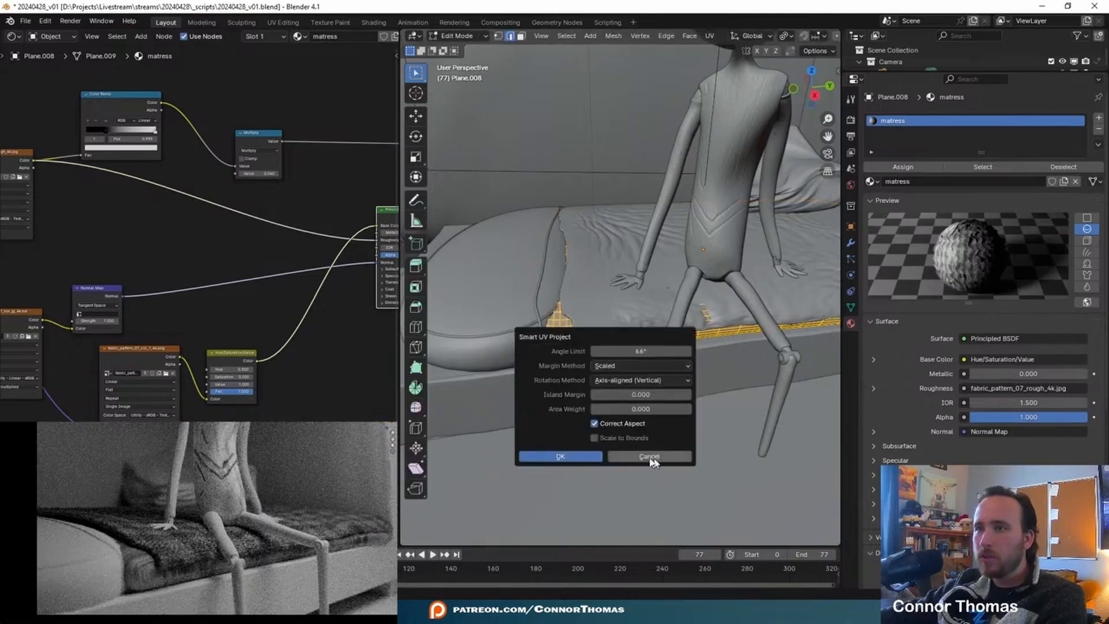
click(557, 460)
key(Tab)
- Raise the Value of the matress material's Hue/Saturation/Value node to 2.000
key(ctrl+space)
middle_drag(385, 261, 419, 269)
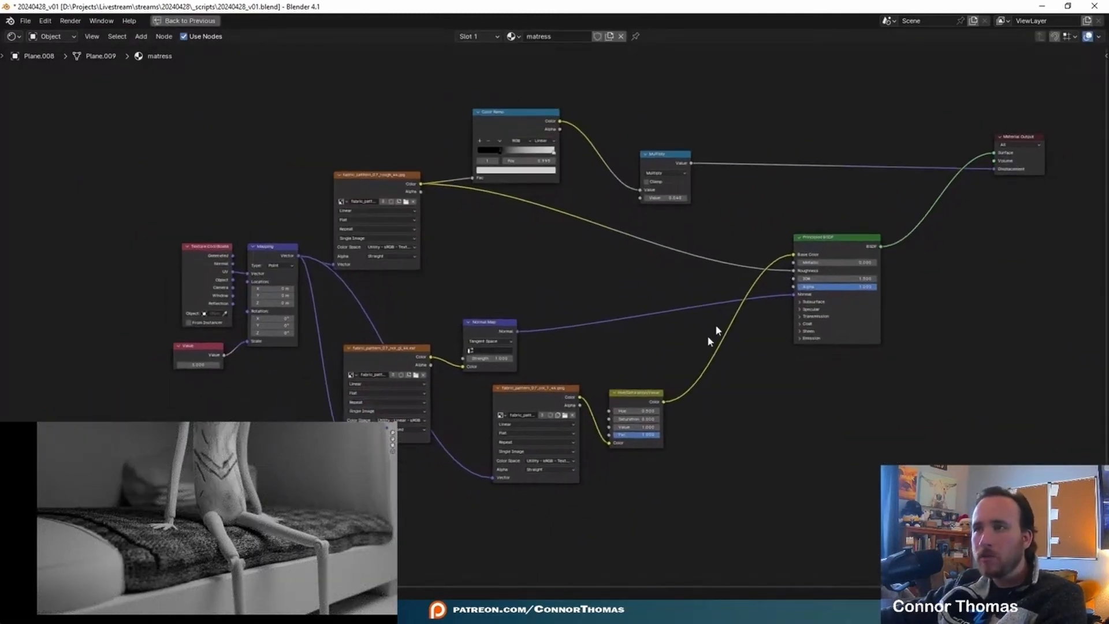
scroll(728, 397, up, 3)
mouse_move(580, 414)
mouse_down()
mouse_move(555, 414)
mouse_move(592, 414)
mouse_up()
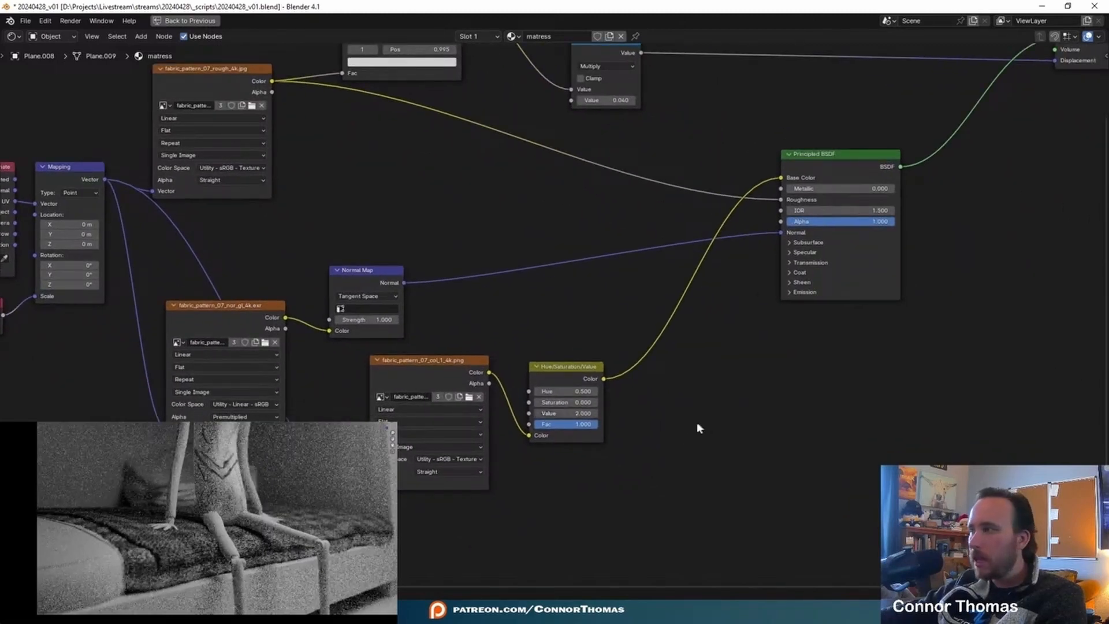
- Insert a Color Ramp between the Hue/Saturation/Value node and the Base Color, and lighten its black stop to grey
key(shift+a)
text(co)
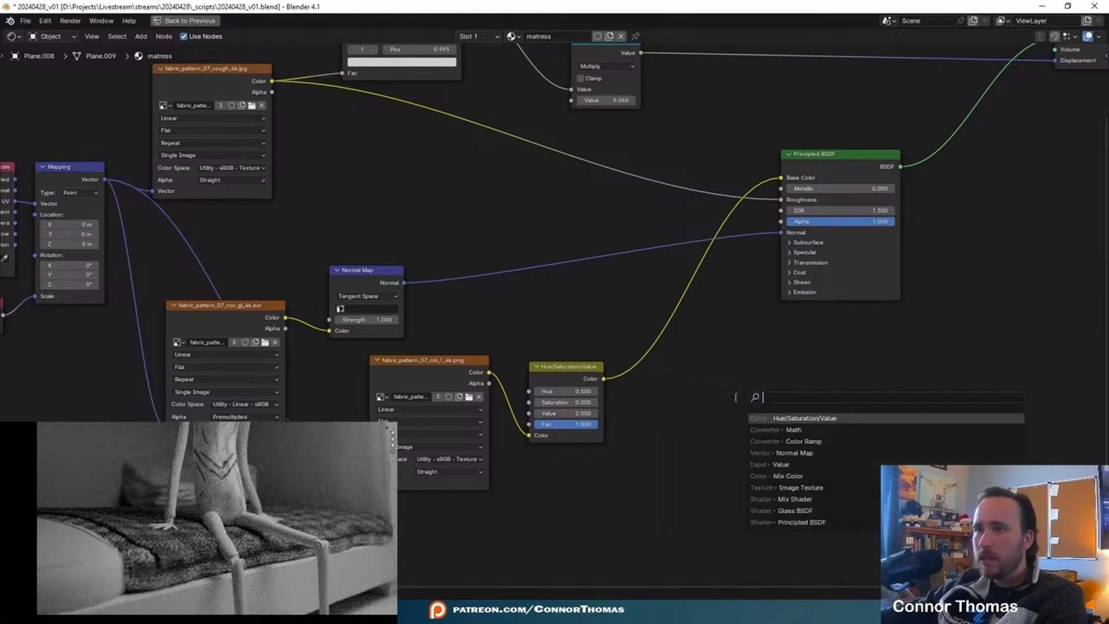
text(lor)
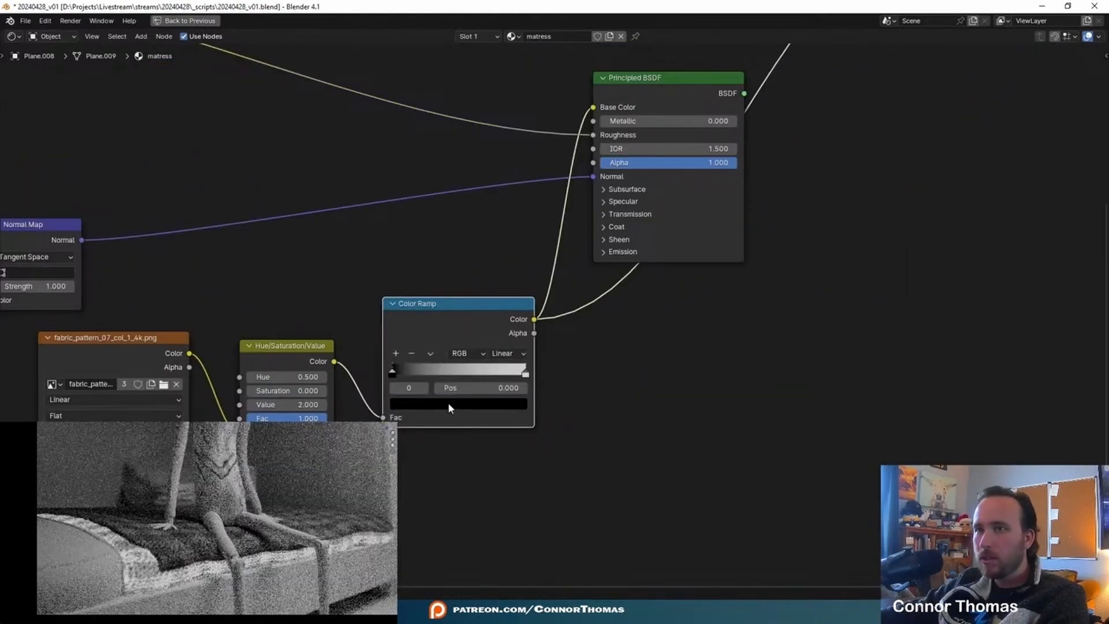
click(449, 403)
drag(518, 312, 518, 276)
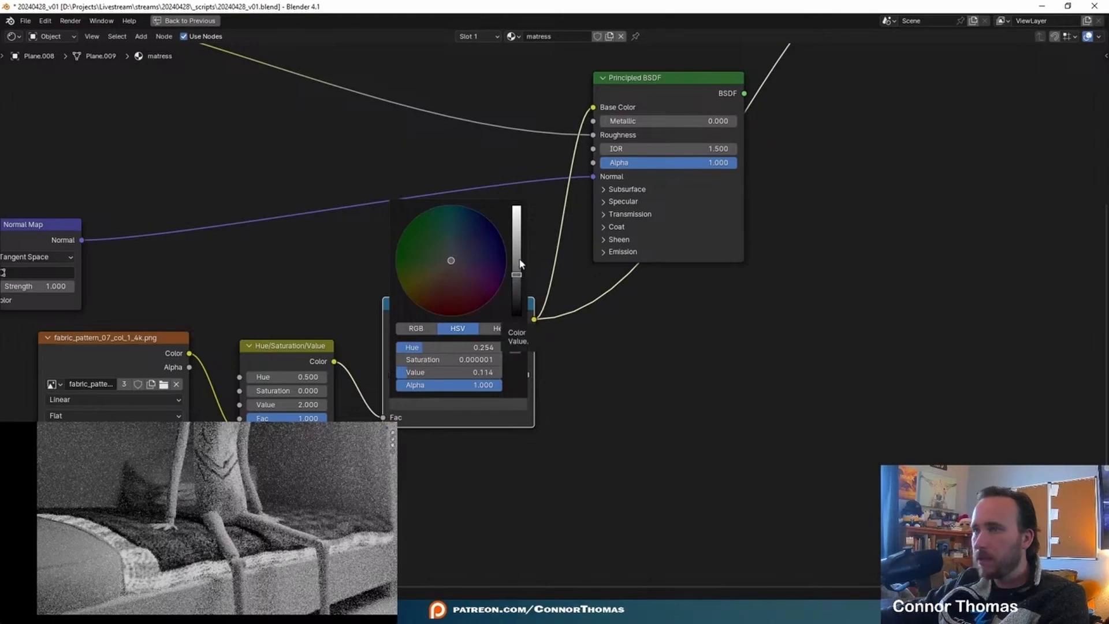
click(519, 262)
- Set the Multiply node driving the matress material's displacement to 0.010
middle_drag(696, 381, 602, 453)
scroll(602, 453, down, 2)
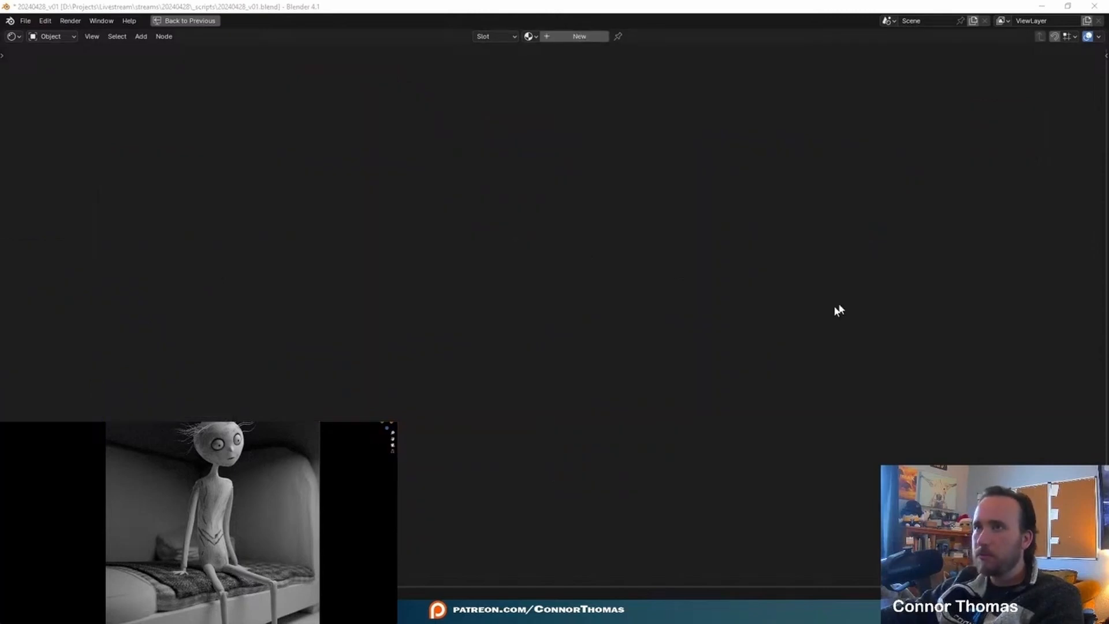
key(ctrl+space)
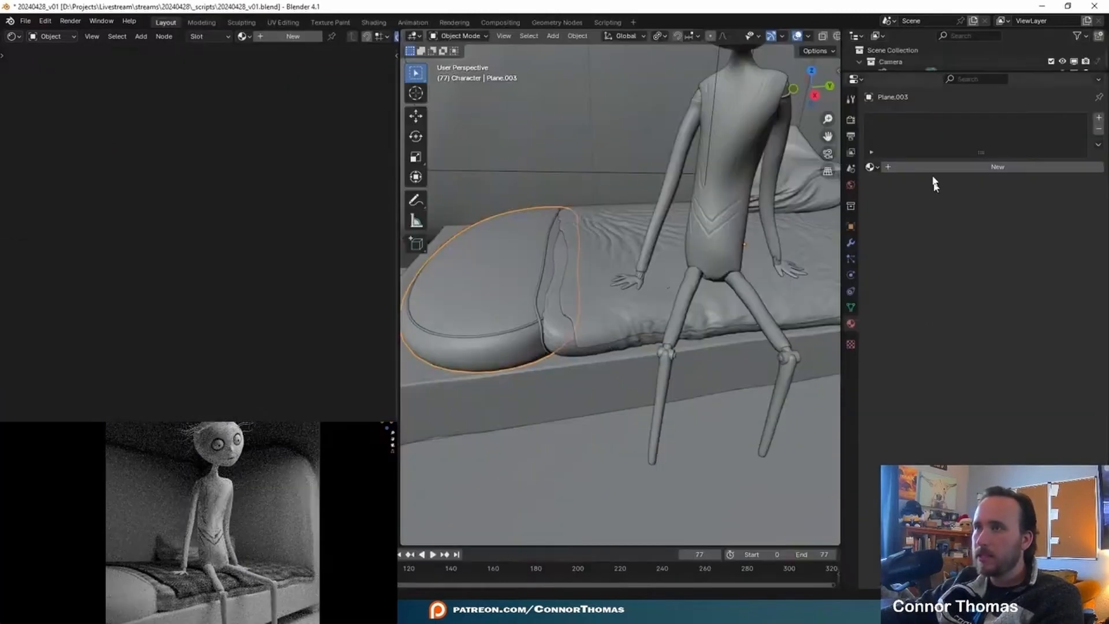
- Assign the matress material to the large rounded pillow at the end of the bed
click(870, 167)
text(mat)
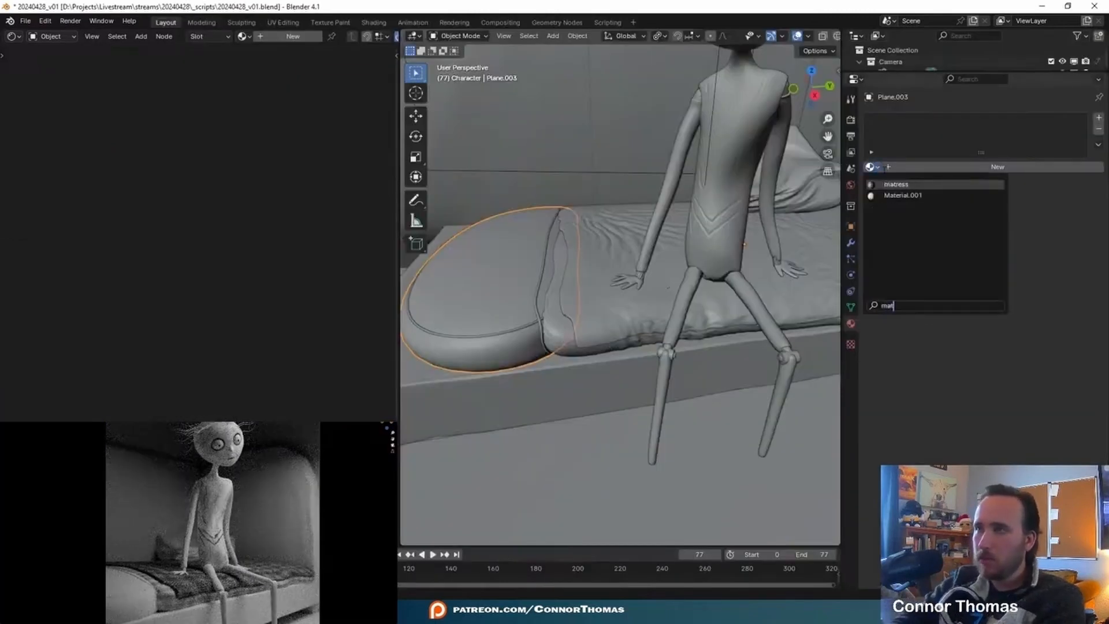
key(Return)
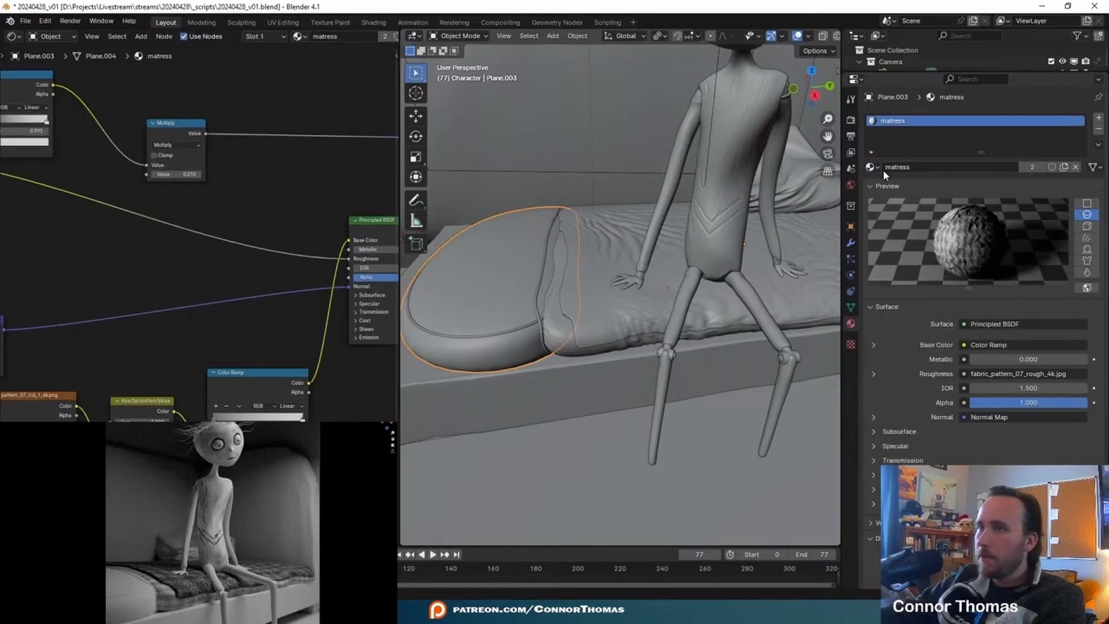
- Unwrap the rounded pillow's mesh with Smart UV Project at its default settings
key(Tab)
key(u)
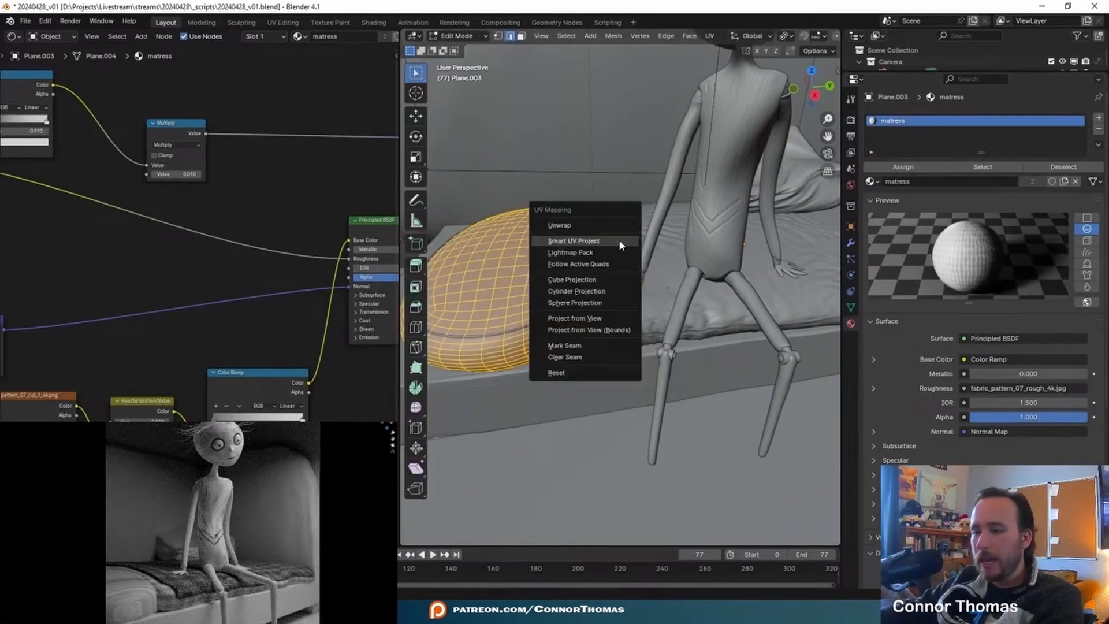
click(619, 240)
key(Return)
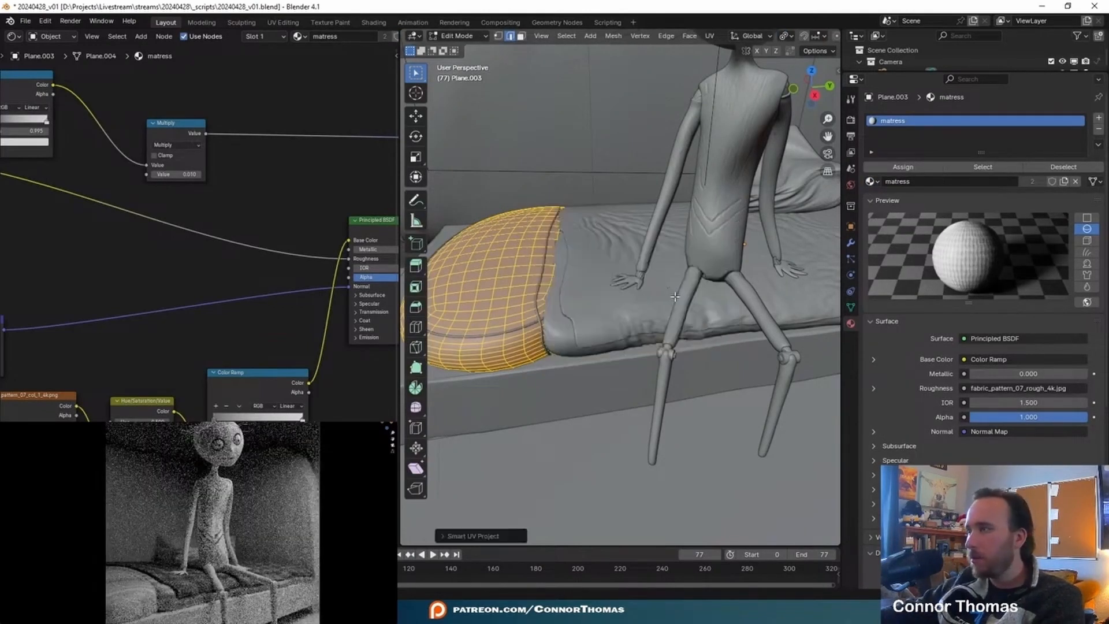
key(Tab)
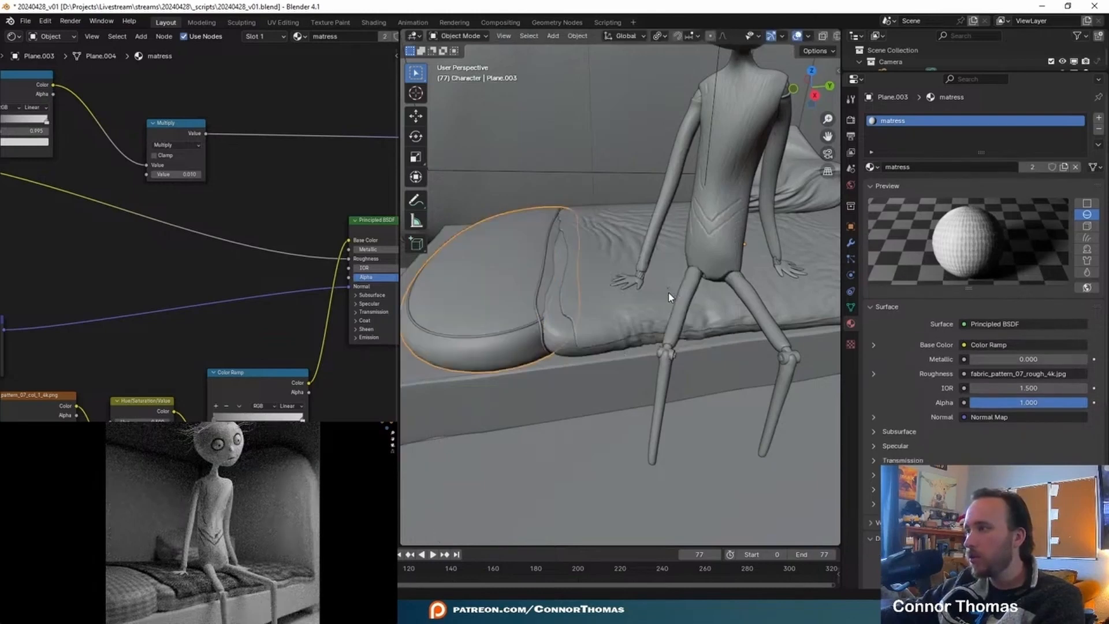
- Switch to File Explorer, go to the texture downloads and extract the book pattern texture archive
middle_drag(668, 292, 623, 357)
click(623, 352)
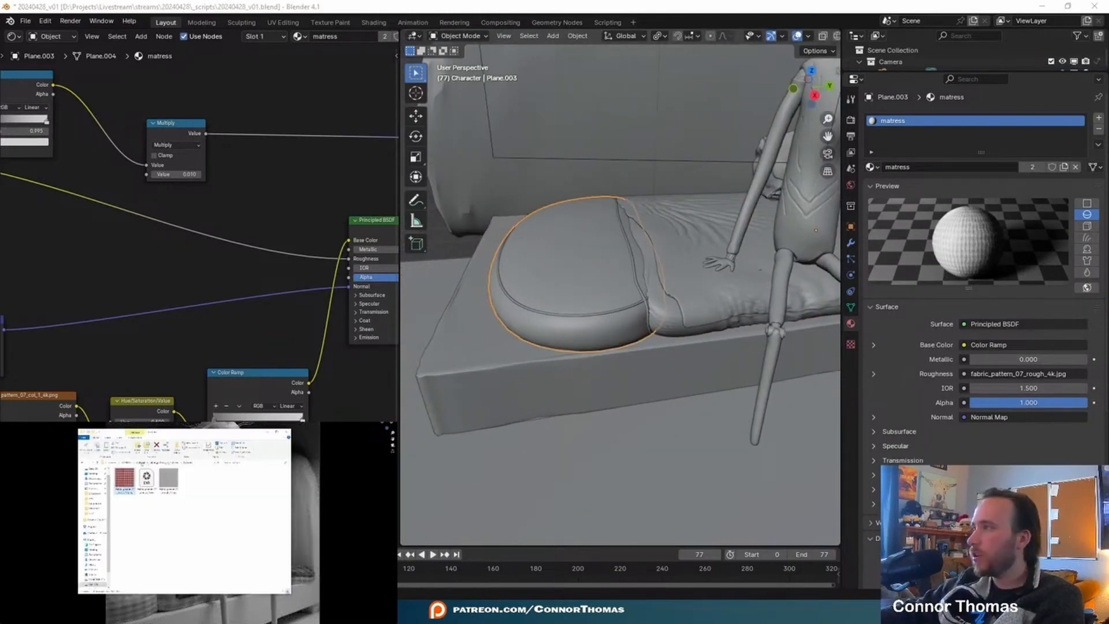
click(142, 464)
right_click(126, 480)
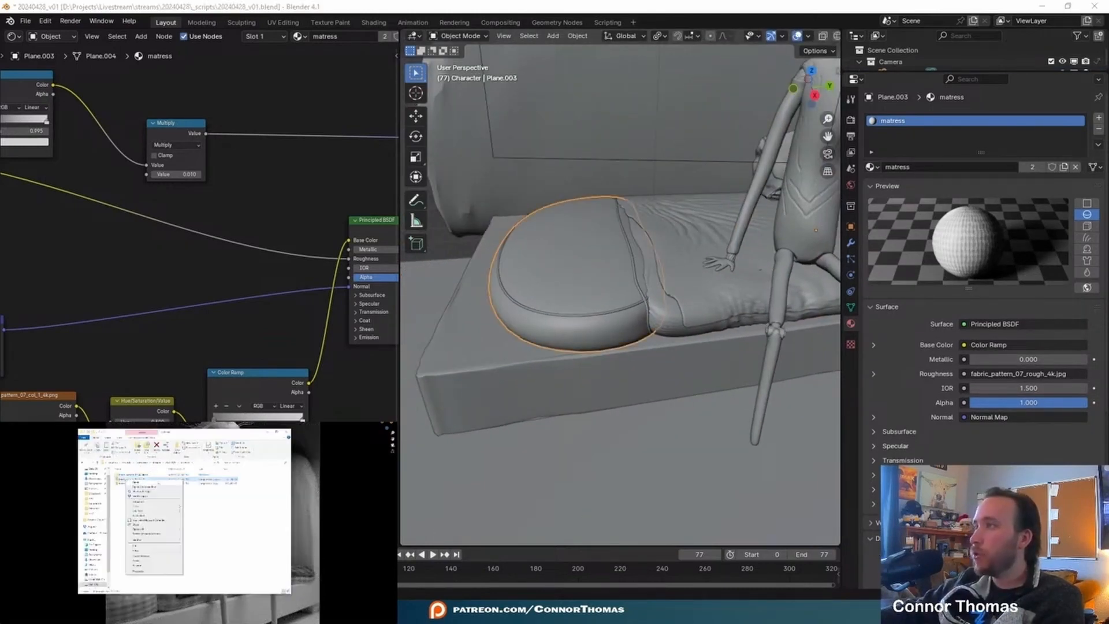
mouse_move(162, 507)
click(210, 525)
- Switch back to Blender, make the rounded pillow's material an independent copy and rename it pillow
double_click(920, 168)
click(1082, 176)
click(1069, 169)
double_click(920, 168)
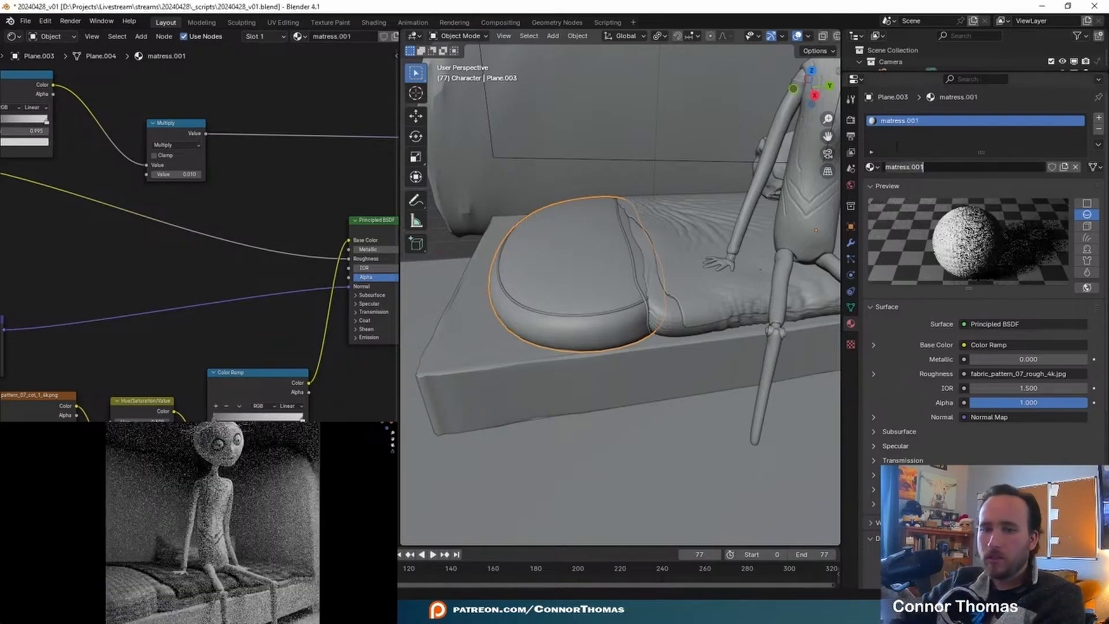
text(pl)
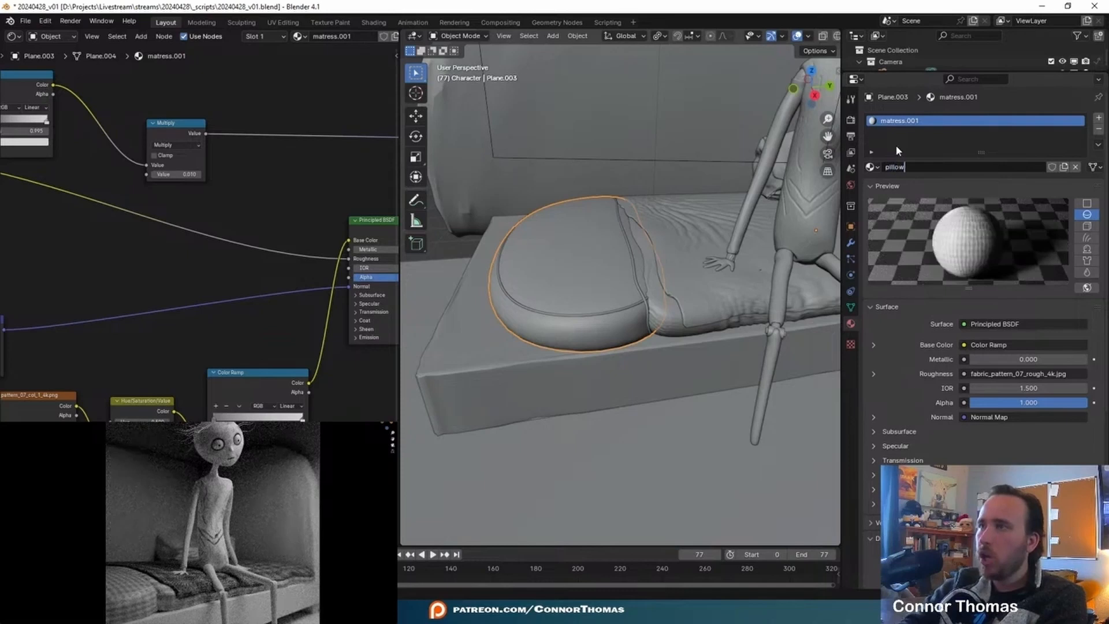
key(Return)
- Bring the book_pattern colour, displacement, normal and roughness images from File Explorer into the pillow material's node tree in Blender
key(ctrl+space)
scroll(207, 268, down, 3)
middle_drag(248, 229, 446, 255)
scroll(446, 255, up, 3)
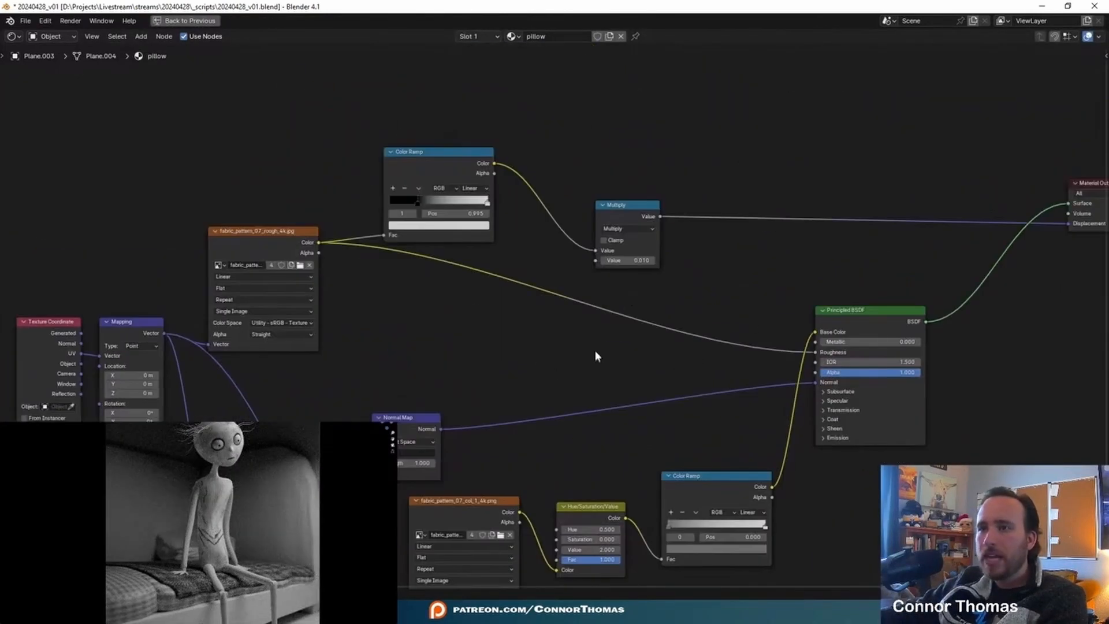
middle_drag(598, 365, 633, 302)
key(alt+Tab)
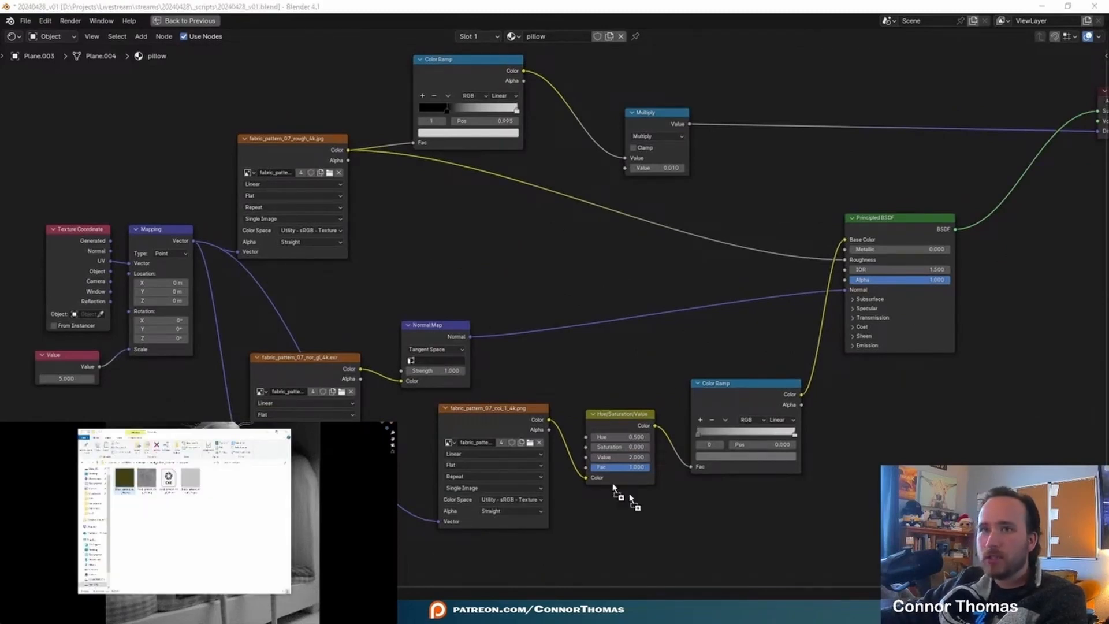
drag(500, 589, 472, 563)
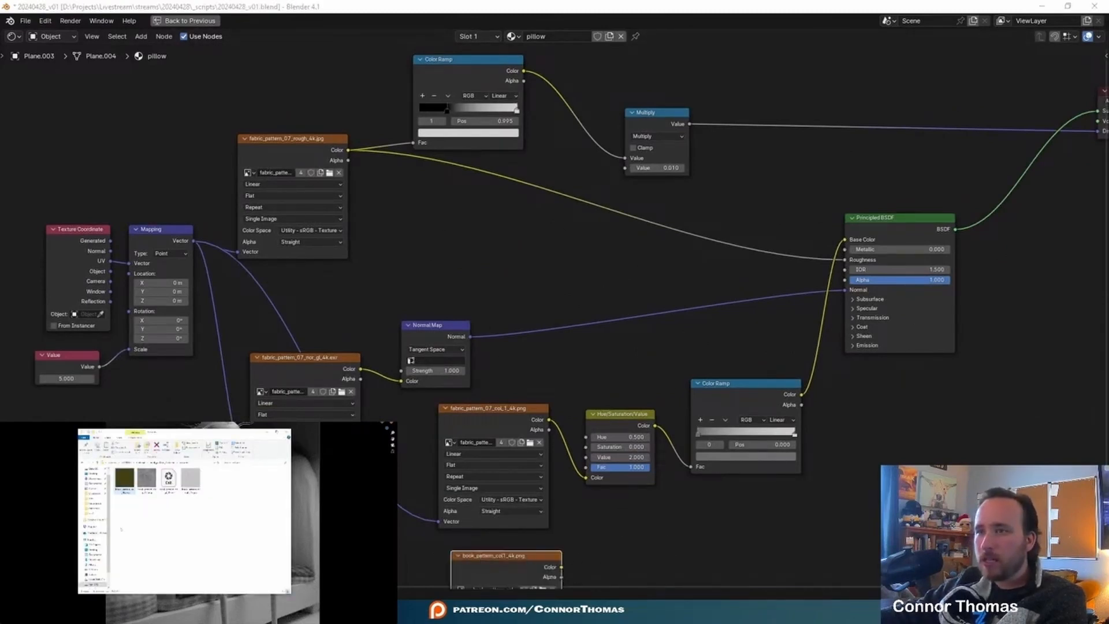
drag(147, 477, 979, 410)
drag(190, 477, 386, 381)
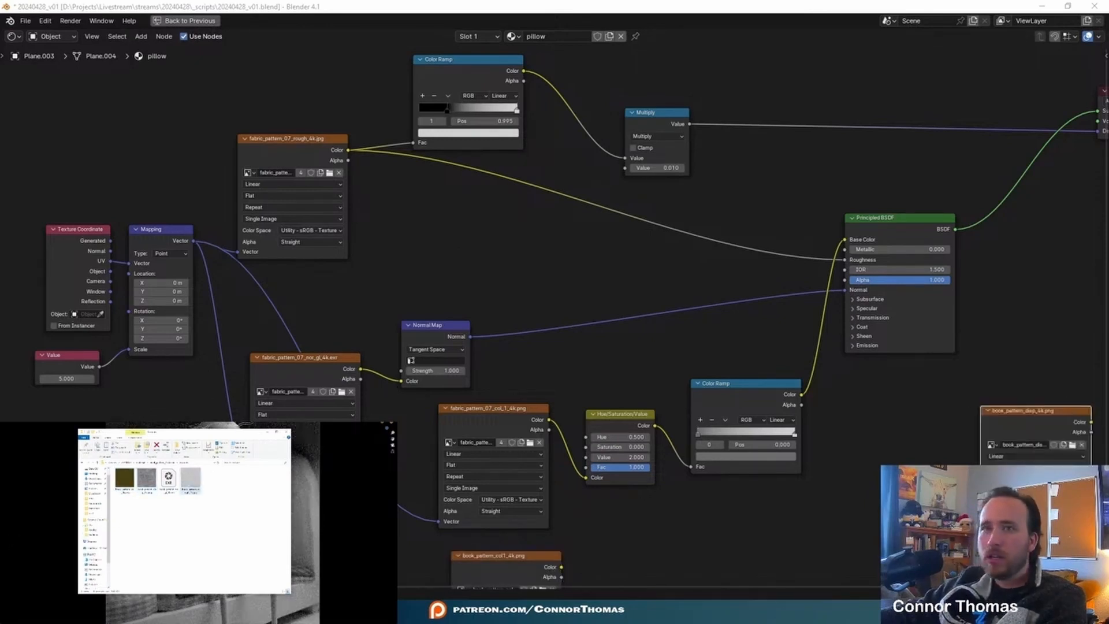
drag(172, 132, 155, 103)
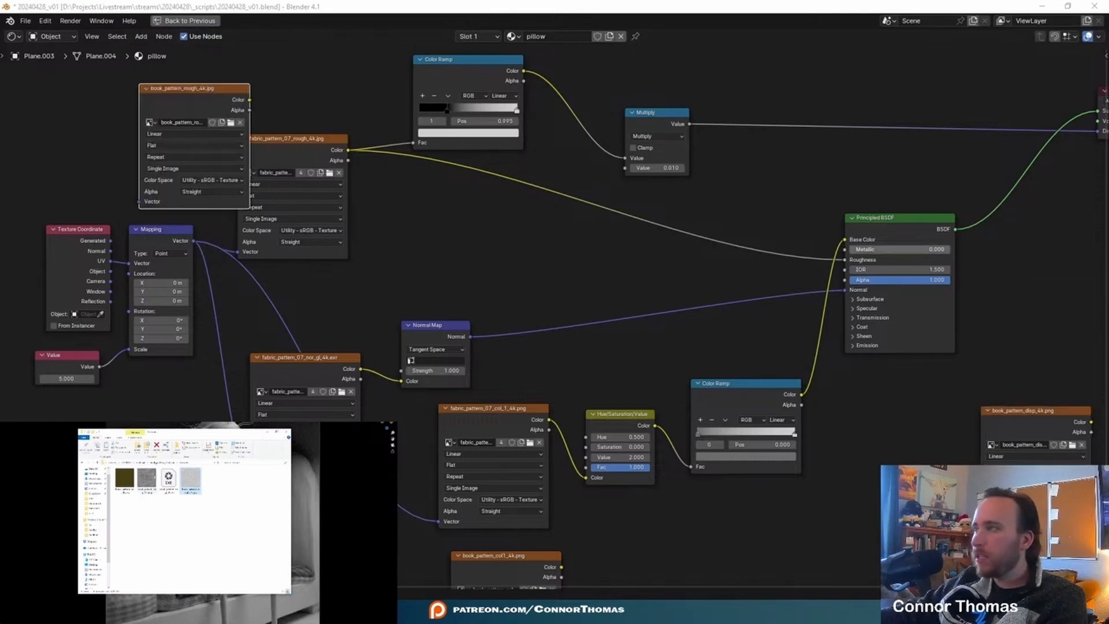
- Link the book_pattern_rough image to Roughness and the upper Color Ramp, and delete the fabric_pattern_07_rough image node
key(Home)
scroll(273, 316, up, 2)
drag(265, 197, 860, 357)
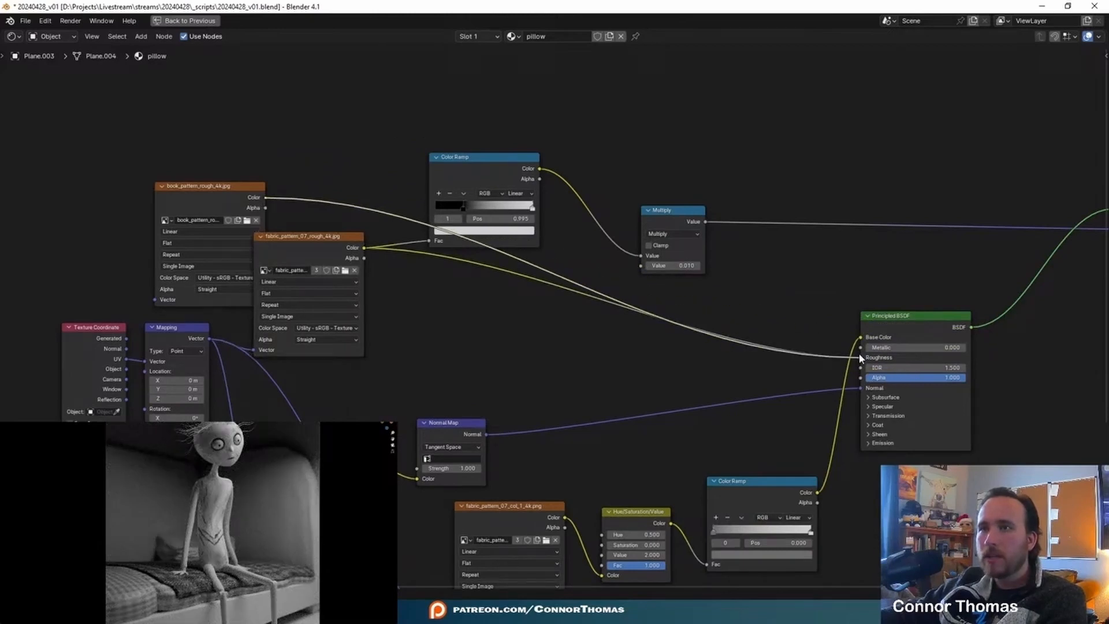
drag(212, 191, 430, 240)
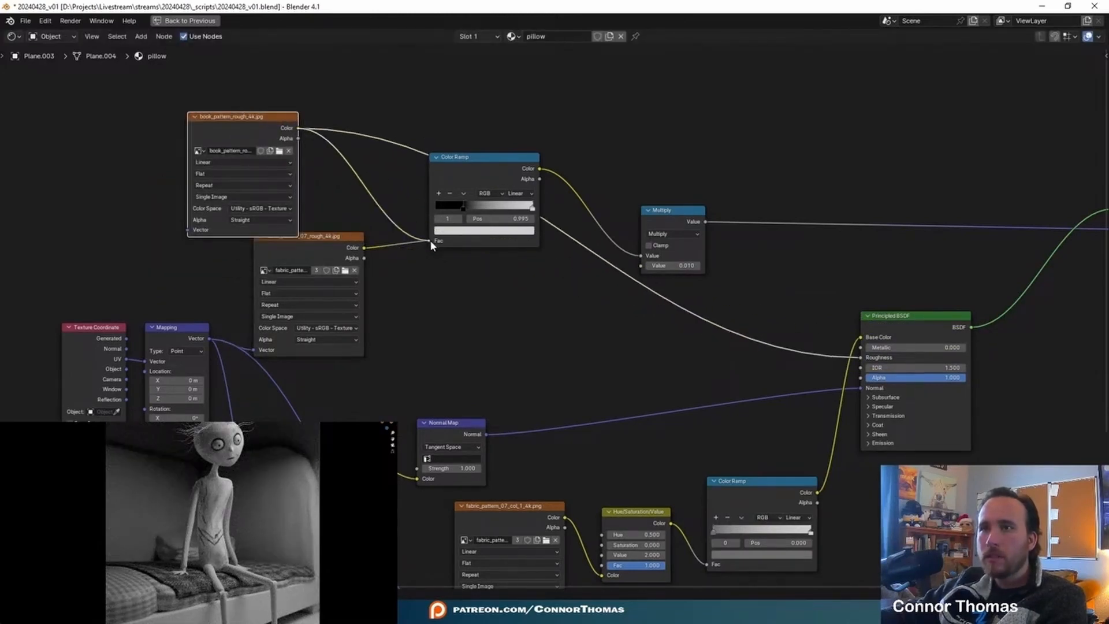
click(330, 238)
key(x)
- Move the Multiply node near the Material Output and feed the book_pattern_disp image's colour into it for displacement
middle_drag(560, 292, 405, 299)
middle_drag(491, 269, 323, 210)
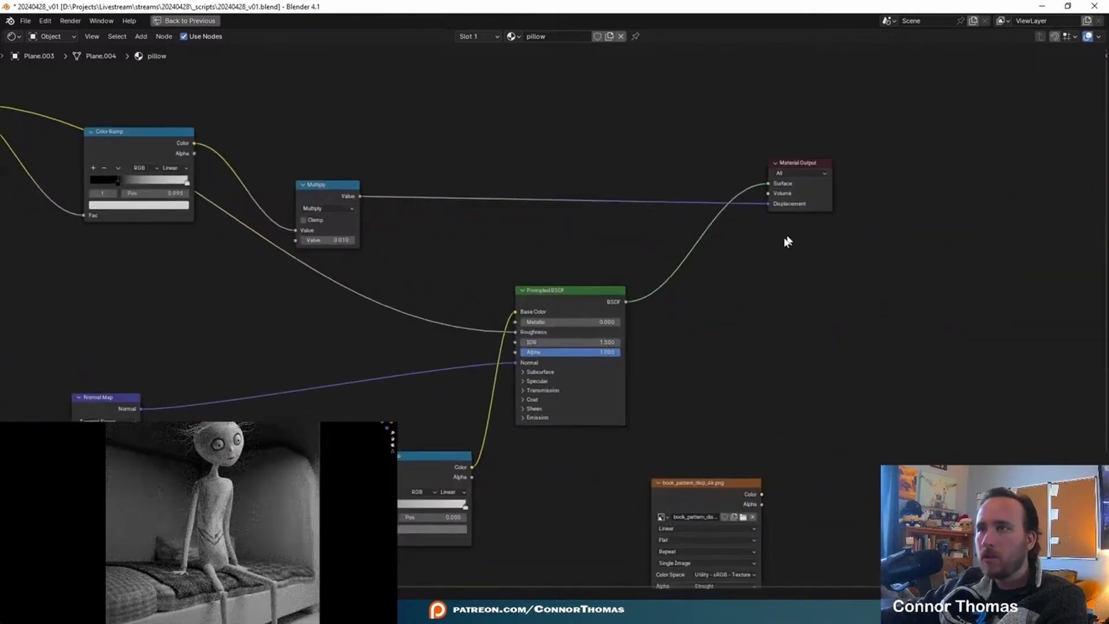
middle_drag(416, 554, 576, 454)
drag(848, 383, 857, 320)
drag(491, 88, 974, 218)
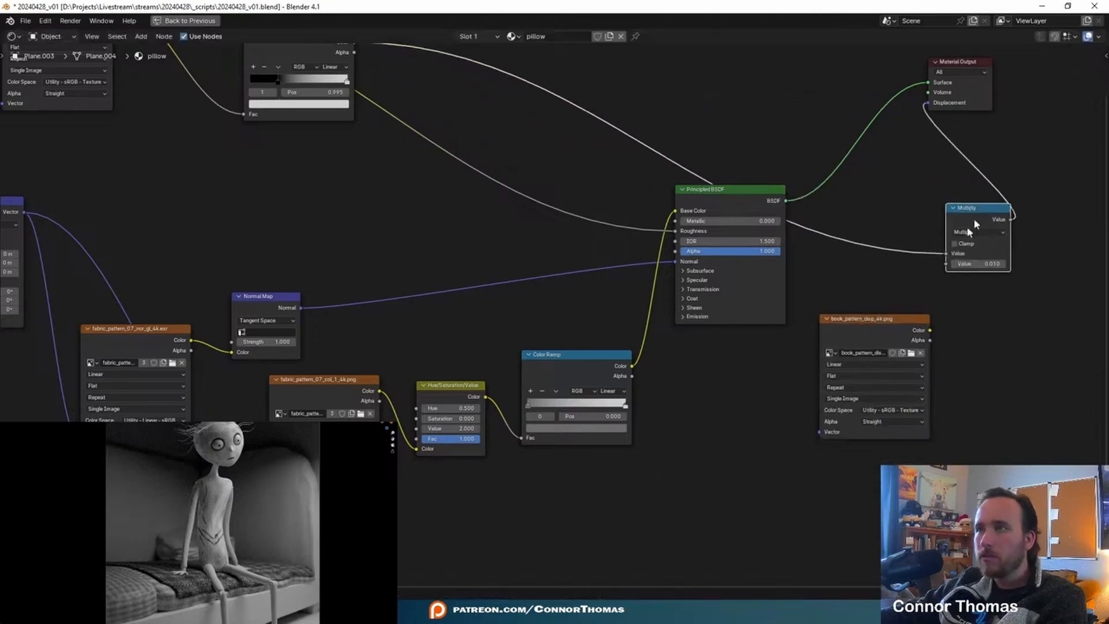
drag(928, 331, 946, 313)
drag(946, 261, 946, 255)
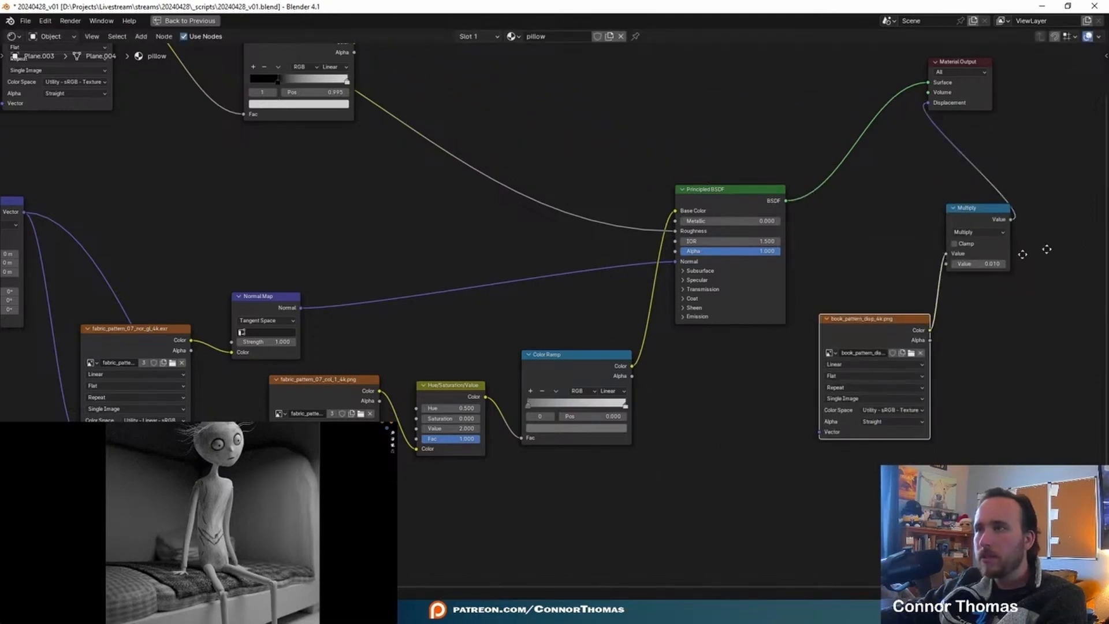
middle_drag(988, 239, 781, 327)
drag(733, 152, 948, 153)
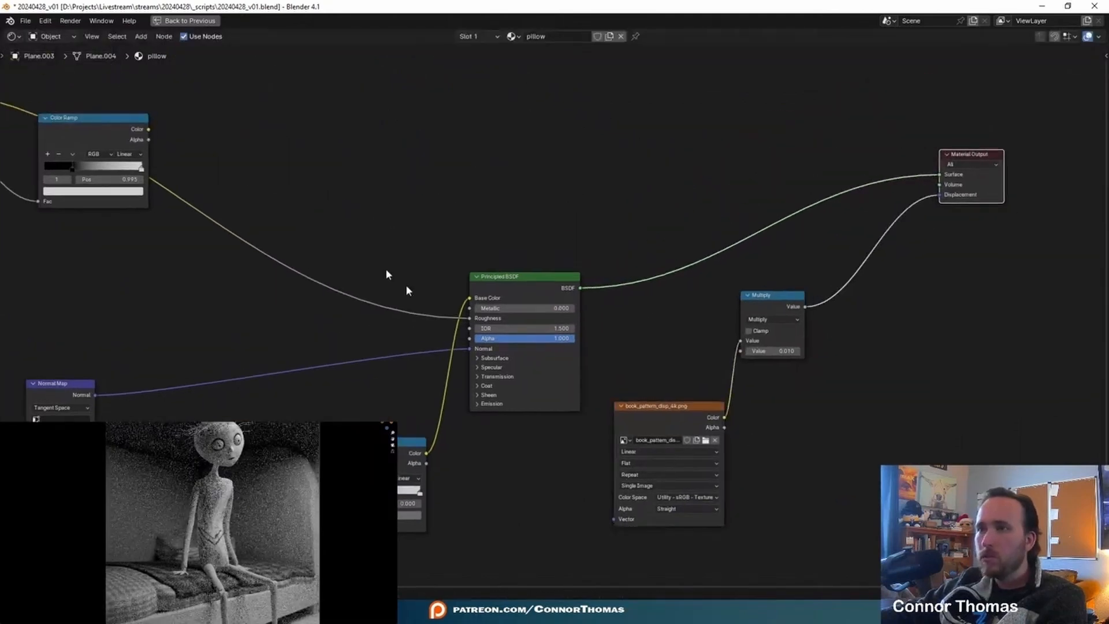
- Delete the Color Ramp node that no longer feeds the Multiply node
middle_drag(61, 150, 432, 154)
click(444, 141)
key(x)
- Link the book_pattern_col1 image to the Hue/Saturation/Value colour and to the Mapping vector, and delete the fabric_pattern_07_col_1 image node
middle_drag(555, 330, 572, 210)
middle_drag(585, 302, 644, 245)
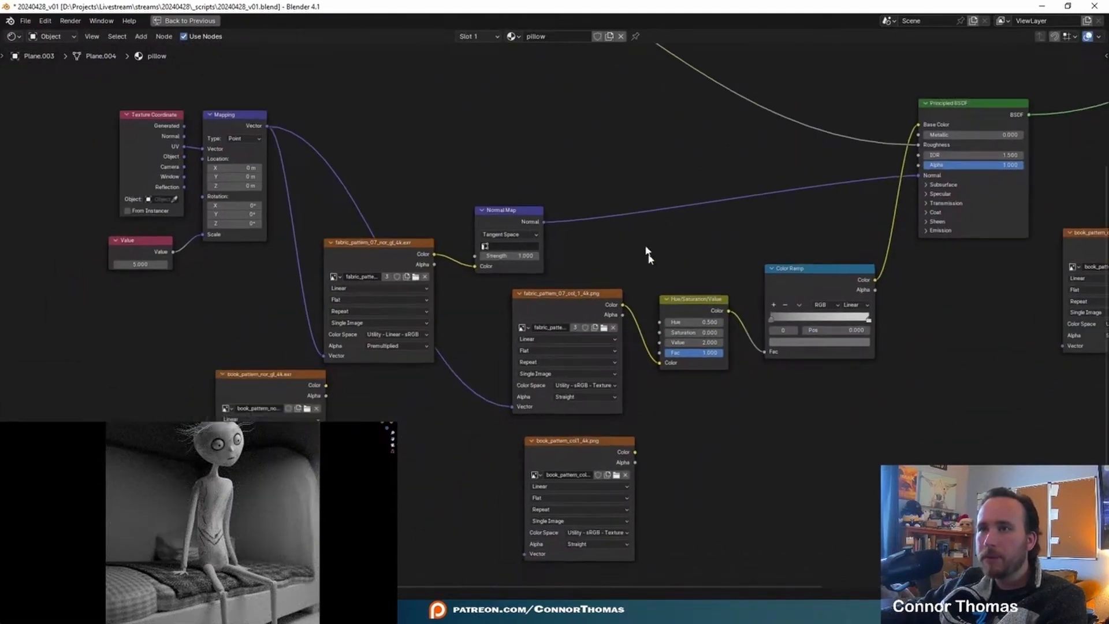
drag(634, 452, 660, 362)
mouse_move(583, 441)
mouse_down()
mouse_move(563, 426)
mouse_move(578, 423)
mouse_up()
drag(266, 126, 520, 538)
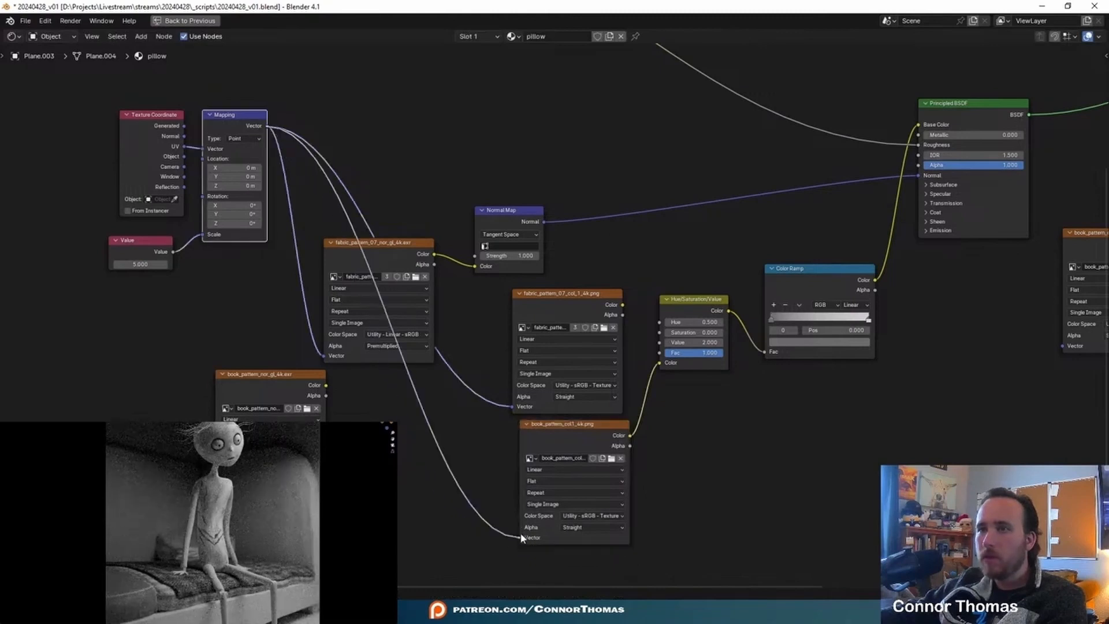
click(560, 296)
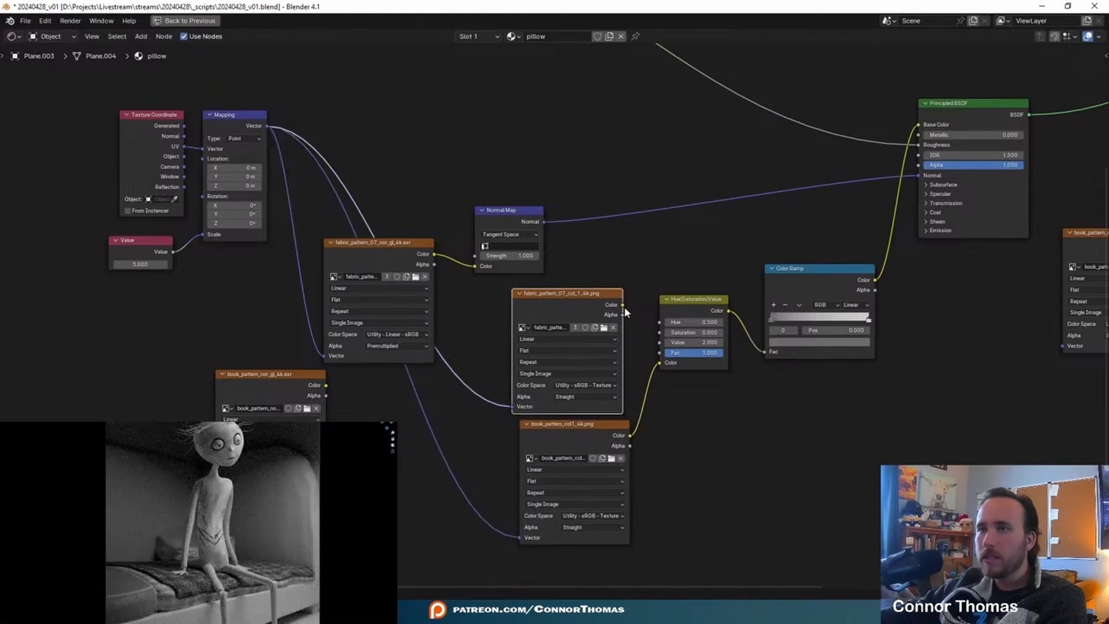
key(x)
- Link the book_pattern_nor_gl image to the Normal Map colour and the Mapping vector, and delete the fabric_pattern_07_nor_gl image node
middle_drag(493, 253, 663, 277)
scroll(636, 345, up, 1)
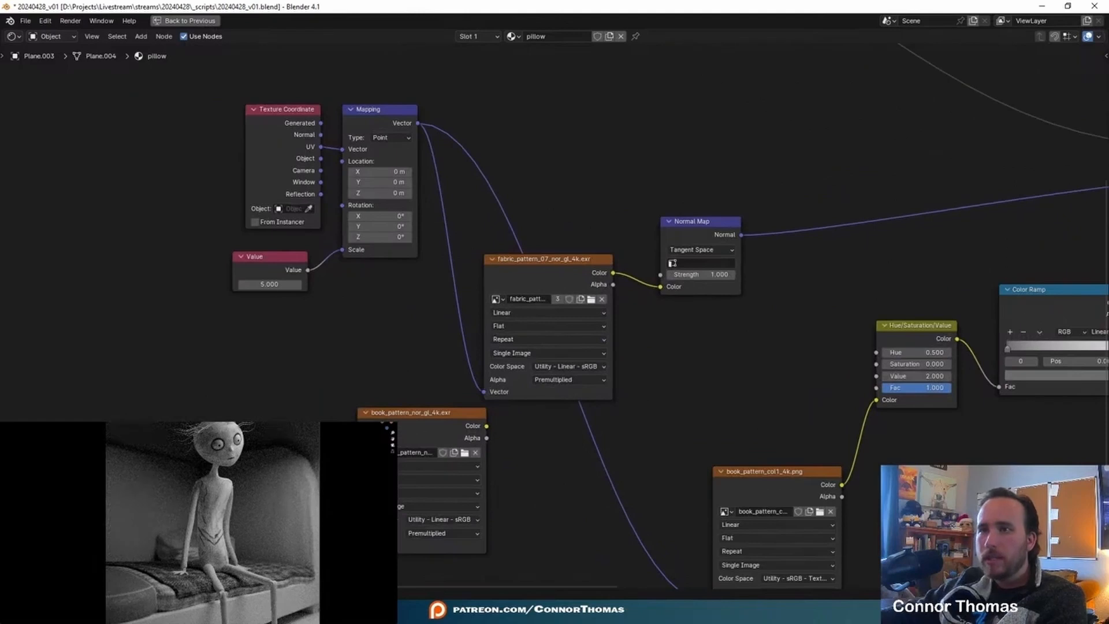
drag(497, 409, 661, 287)
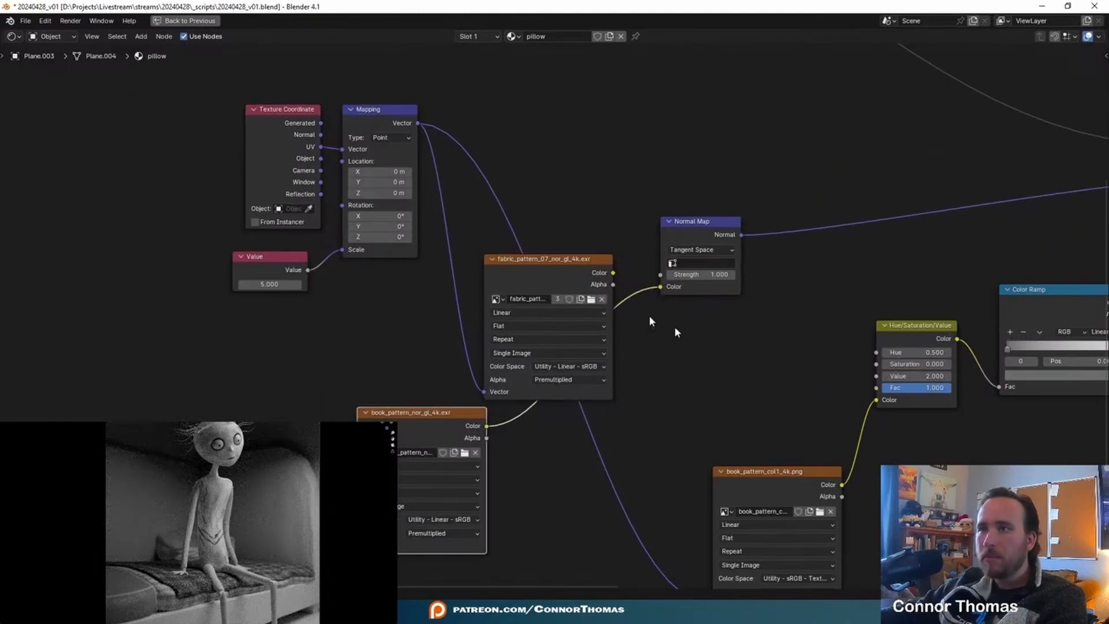
drag(358, 546, 417, 123)
click(538, 264)
key(x)
- Set the Value node that drives the texture mapping scale to 1
middle_drag(538, 264, 417, 267)
drag(301, 414, 434, 248)
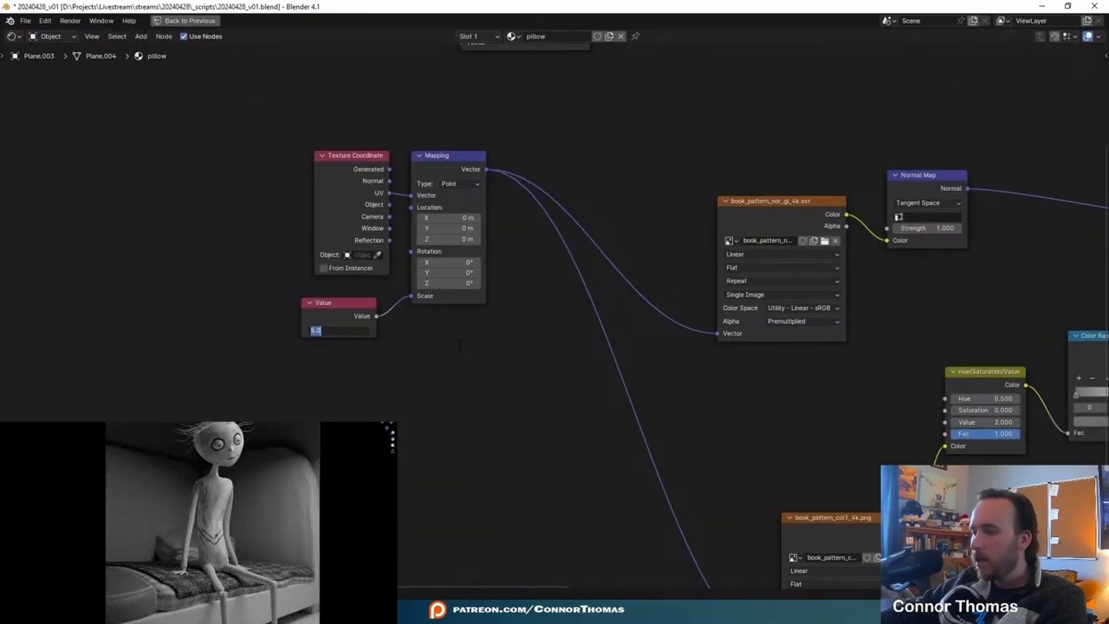
text(1)
key(Return)
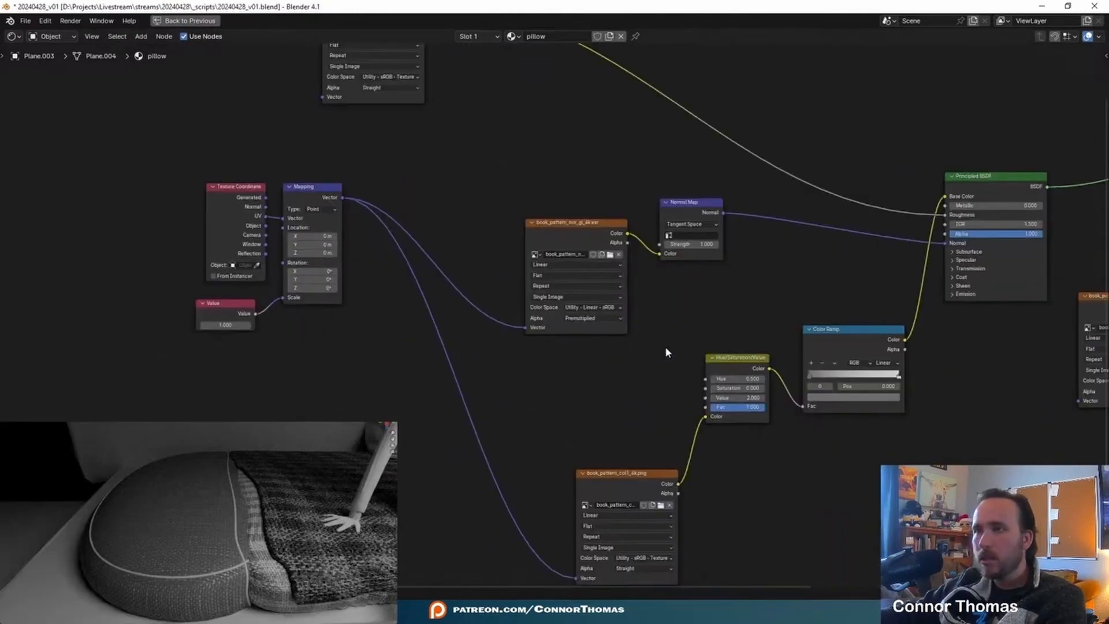
- Set the Value of the Hue/Saturation/Value node to 5
middle_drag(760, 342, 459, 395)
middle_drag(757, 421, 946, 246)
scroll(707, 348, up, 2)
middle_drag(707, 348, 640, 402)
click(546, 305)
text(5)
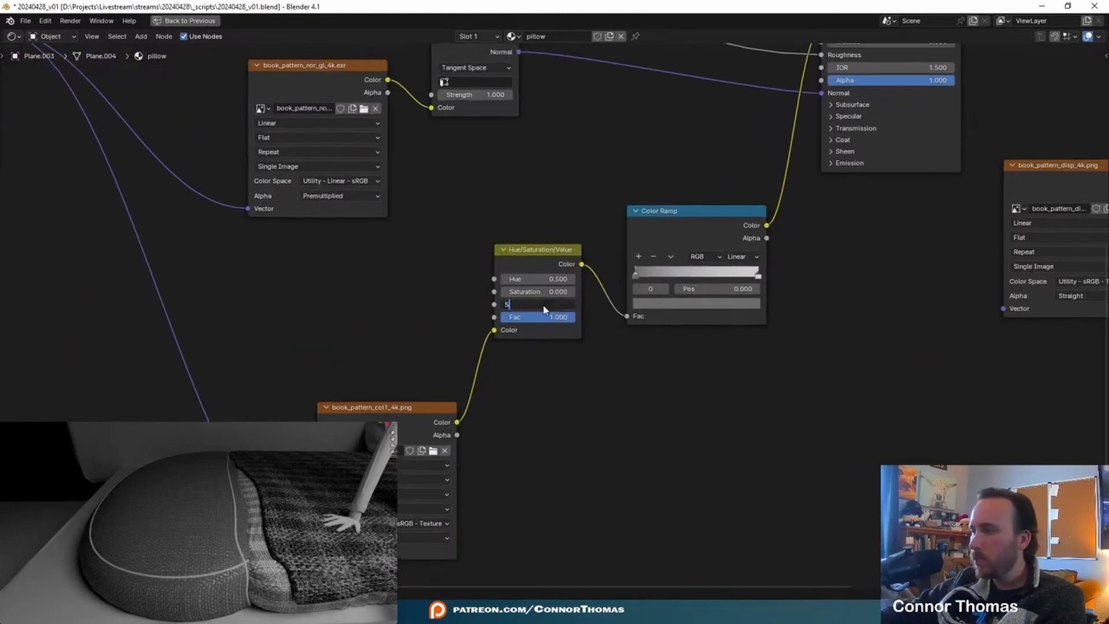
key(Return)
- Lighten the Color Ramp's first stop to a grey with a value of about 0.48
middle_drag(682, 362, 556, 414)
drag(572, 368, 546, 361)
click(547, 349)
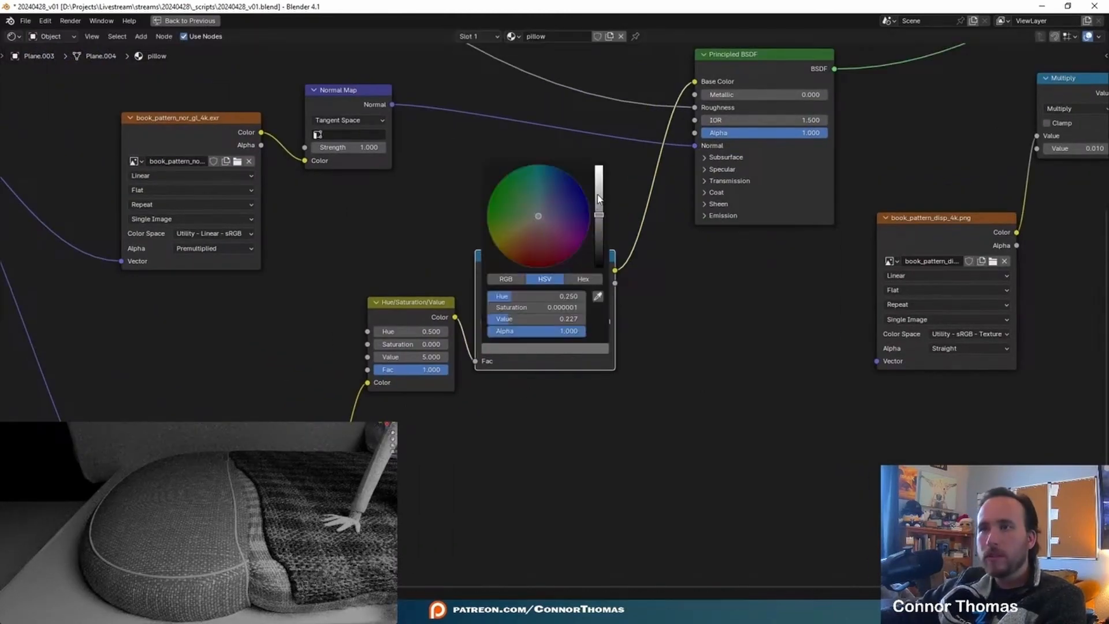
click(599, 195)
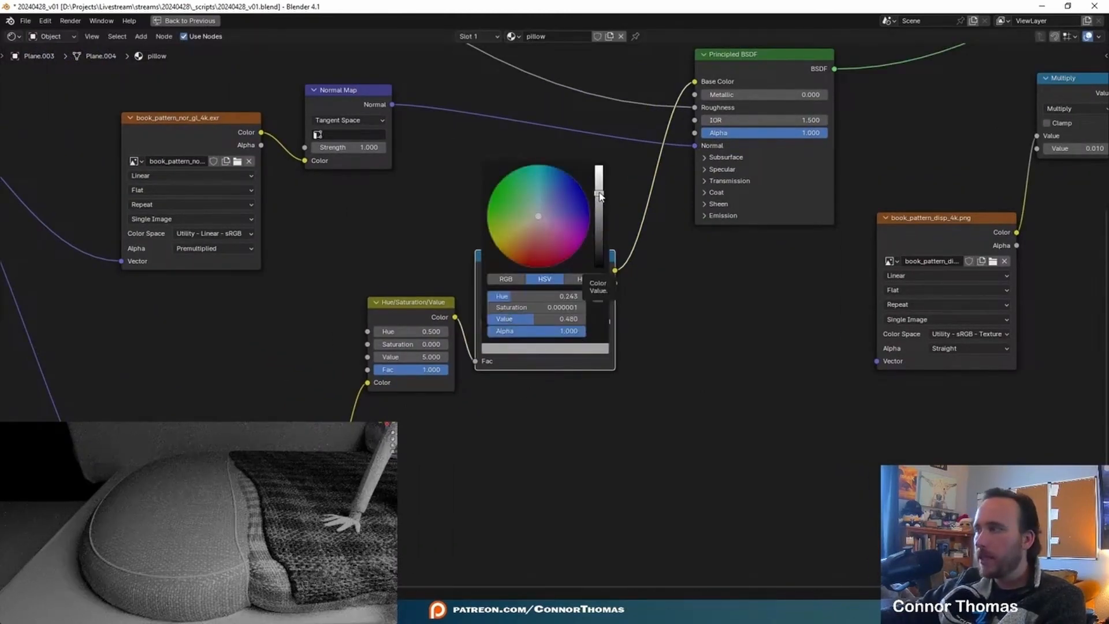
- Link the Mapping vector to the book_pattern_disp and book_pattern_rough image nodes
middle_drag(719, 388, 411, 462)
scroll(460, 413, down, 5)
middle_drag(460, 413, 998, 483)
drag(401, 119, 464, 131)
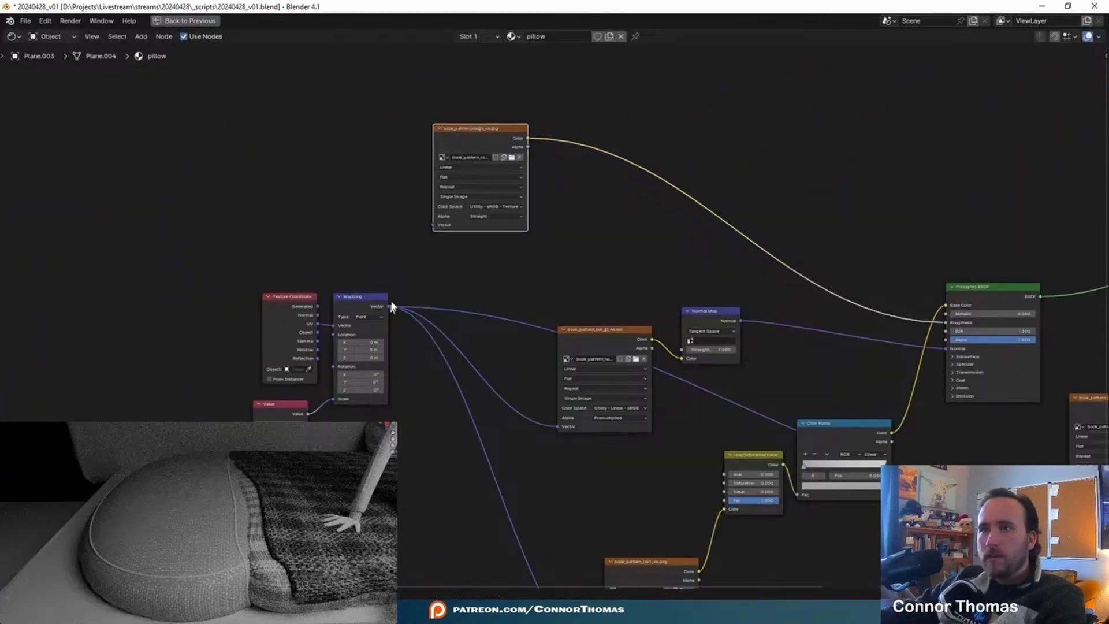
drag(388, 307, 434, 225)
middle_drag(611, 258, 210, 89)
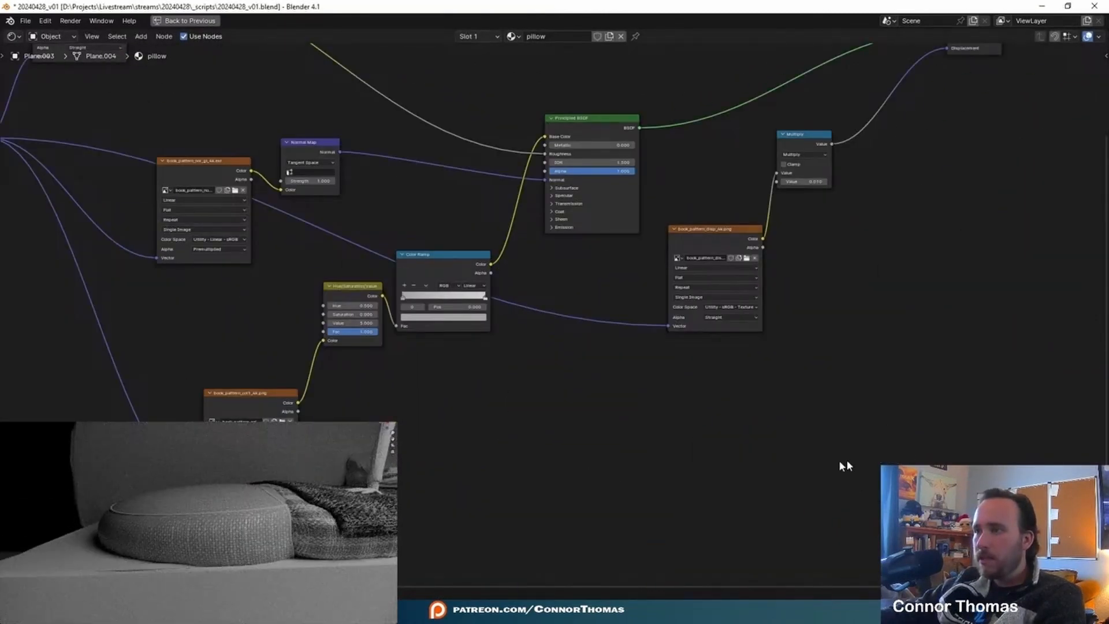
- Check the pillow material's displacement settings and try a Multiply value of 0.03 for stronger displacement
key(ctrl+space)
click(570, 305)
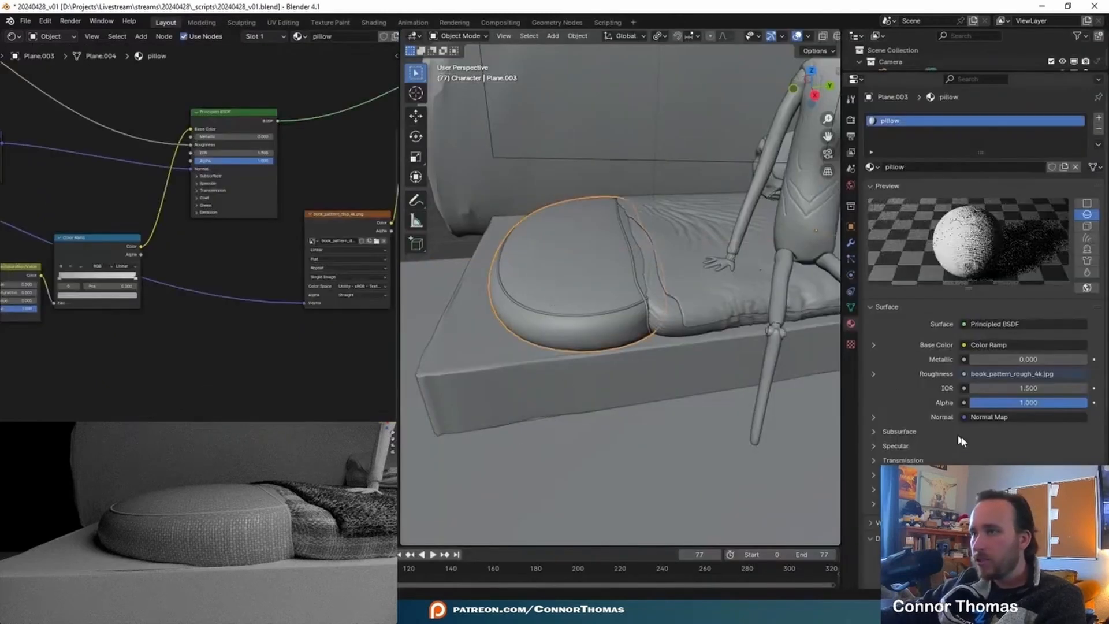
scroll(982, 283, down, 4)
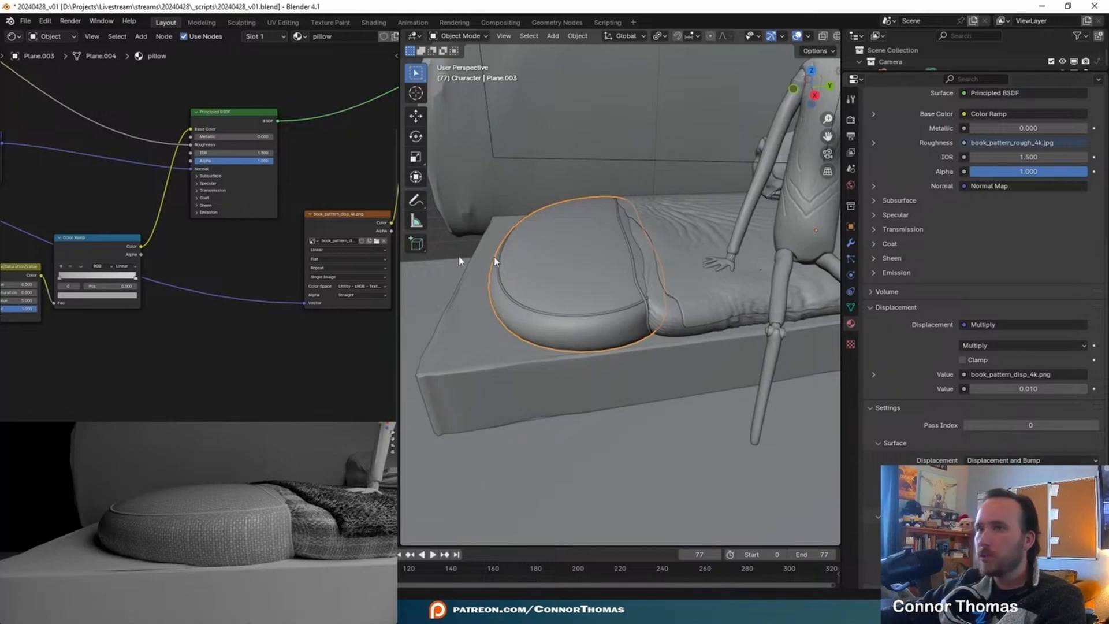
middle_drag(295, 342, 200, 365)
key(ctrl+space)
middle_drag(525, 356, 368, 416)
scroll(369, 416, up, 2)
middle_drag(594, 283, 523, 369)
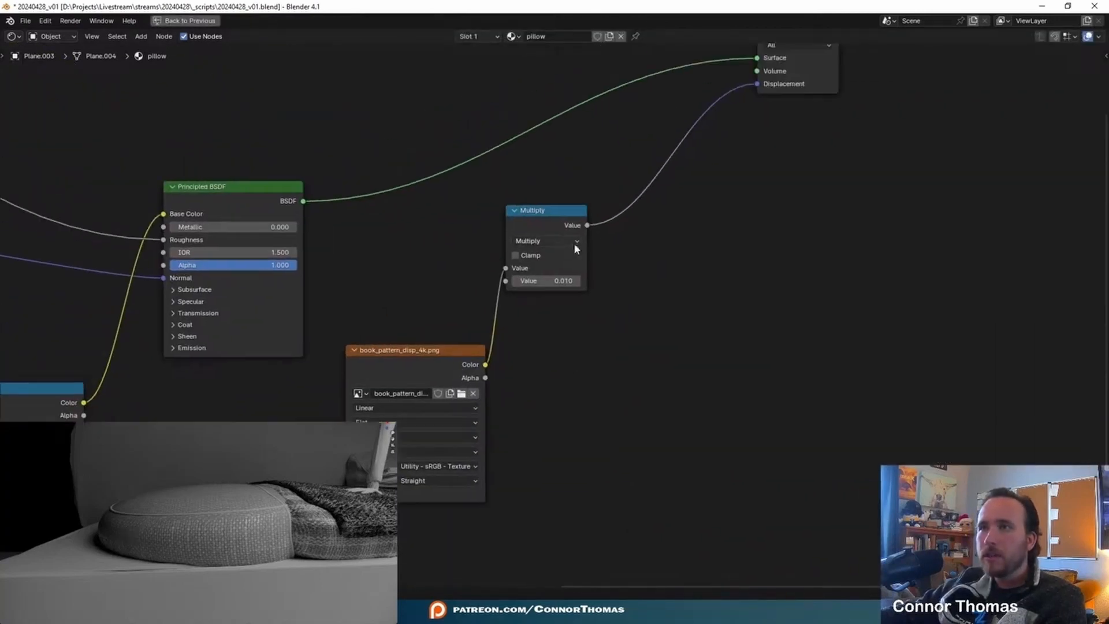
click(552, 280)
text(.03)
key(Return)
scroll(198, 523, up, 4)
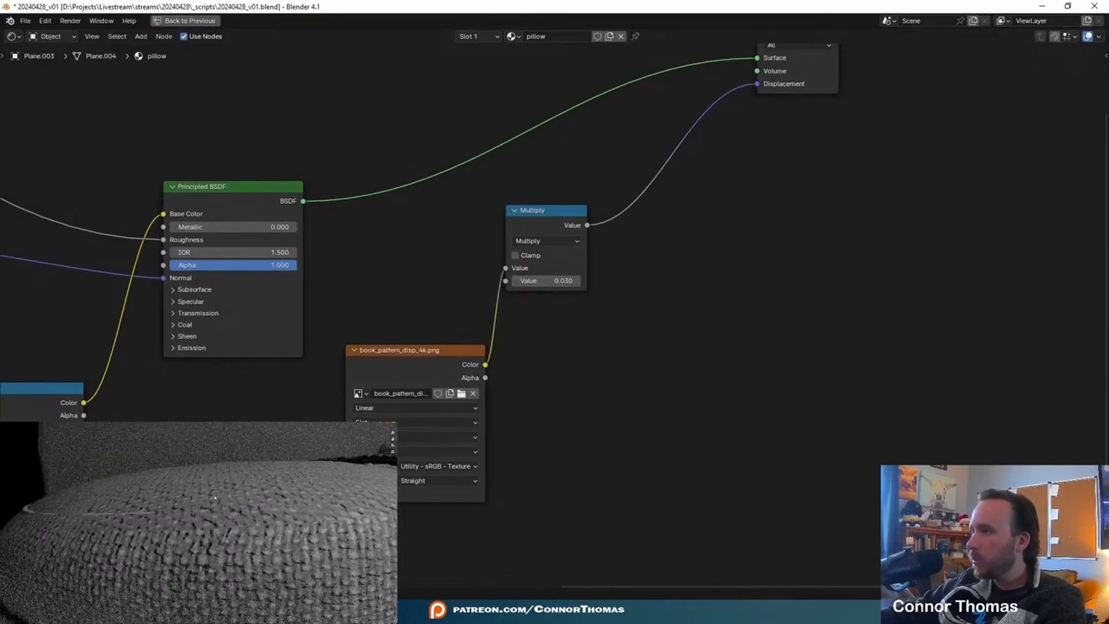
scroll(199, 523, down, 2)
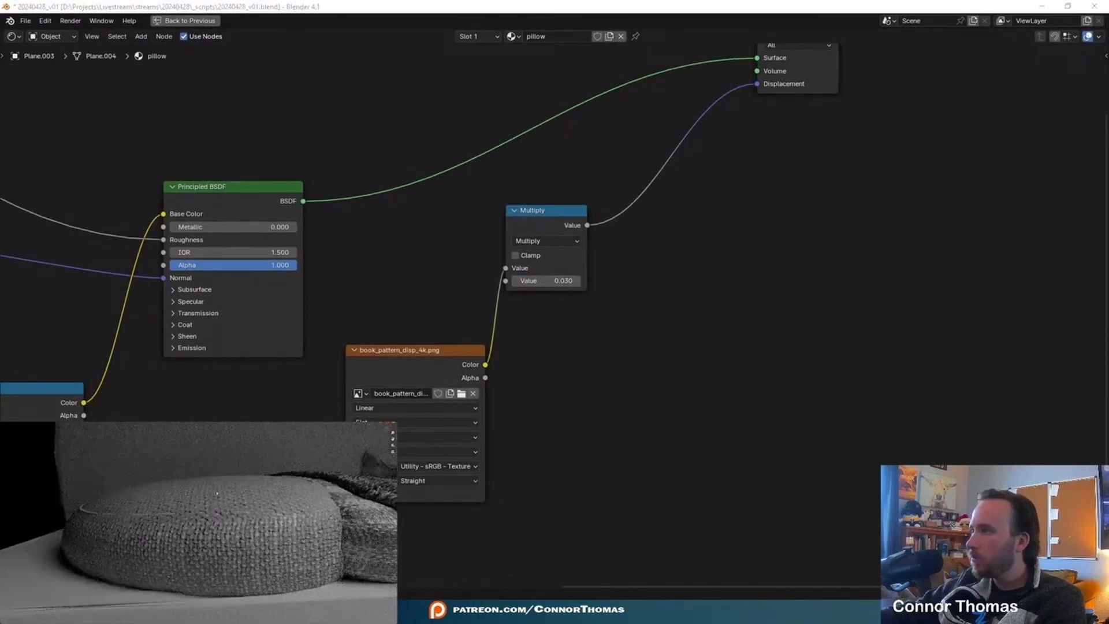
click(552, 280)
- Assign the pillow material to the piping around the rounded pillow
text(pi)
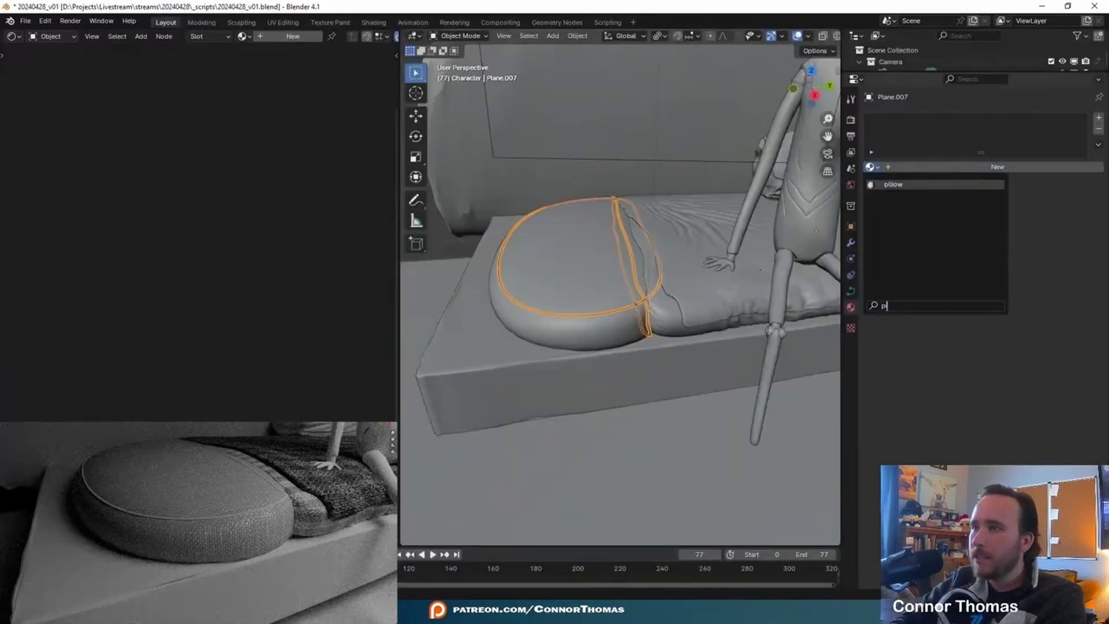
text(l)
key(Return)
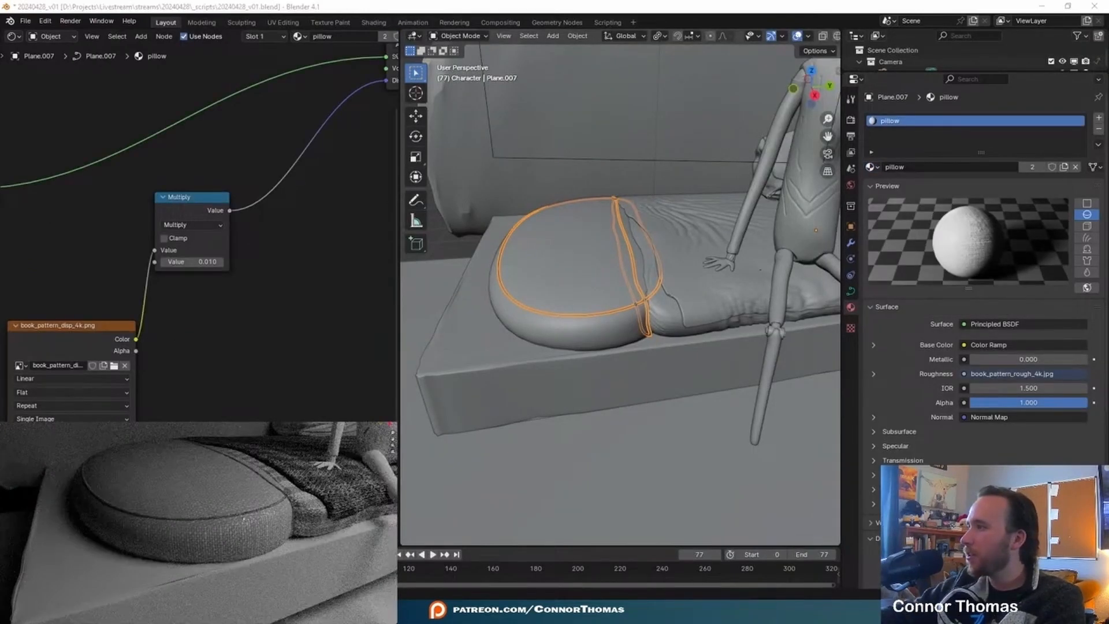
- Assign the pillow material to the pillow in the back corner of the bed
key(a)
key(a)
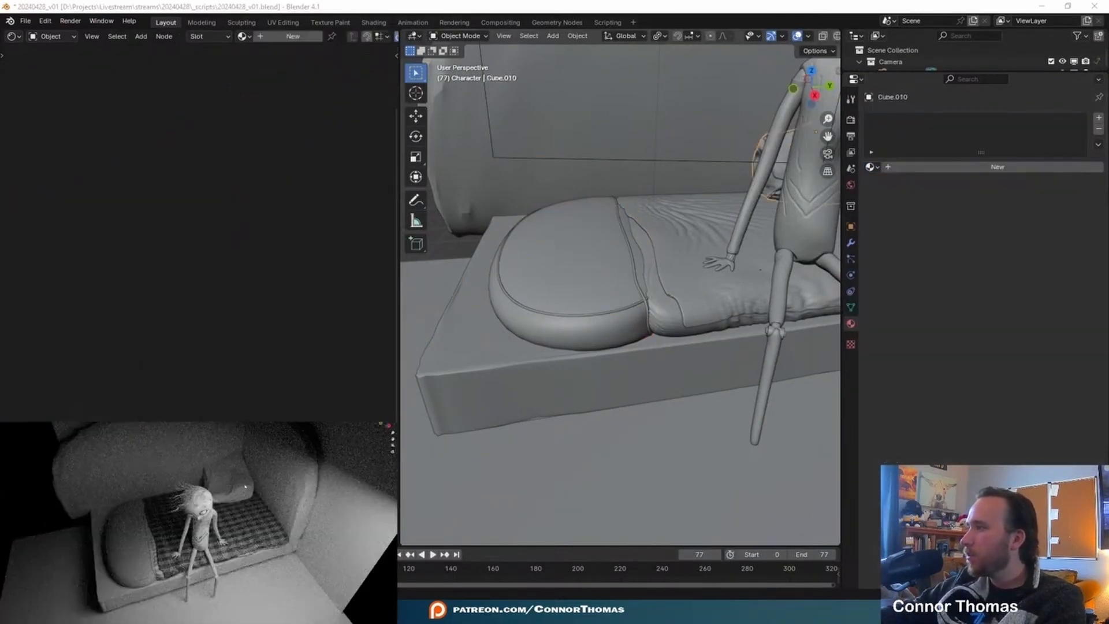
click(871, 167)
text(pil)
key(Return)
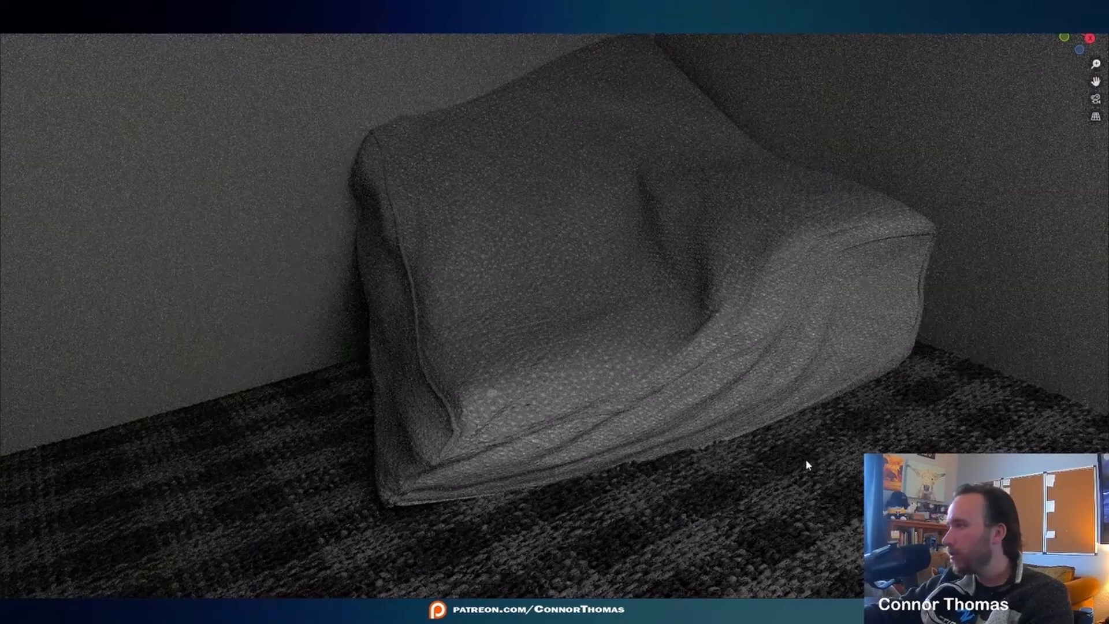
- View the bed scene through the camera and undo the most recent changes
key(KP_0)
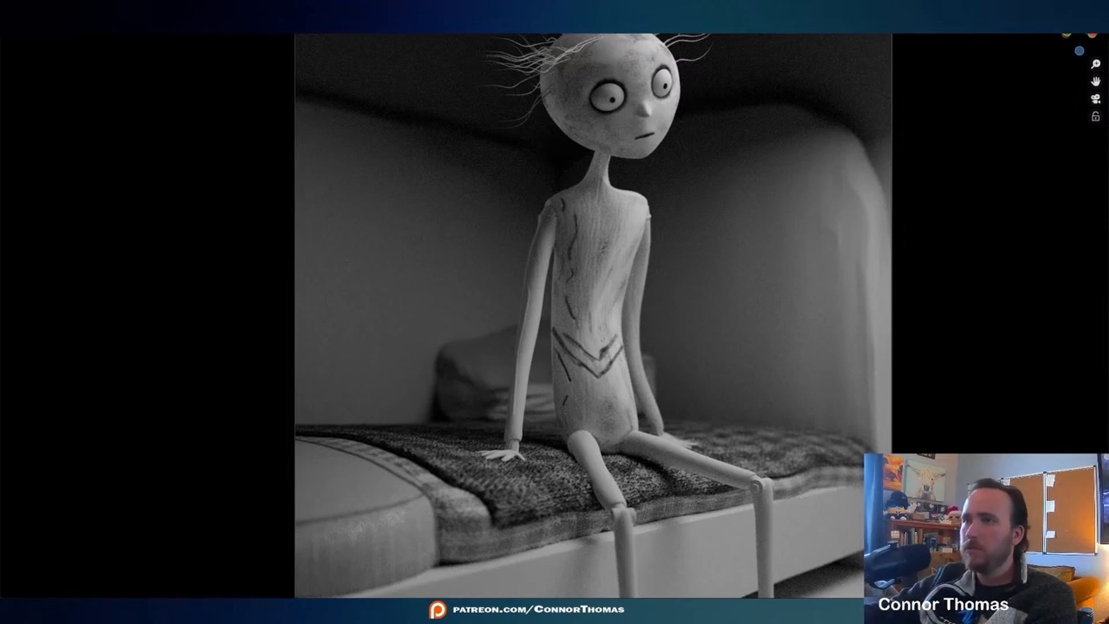
key(ctrl+z)
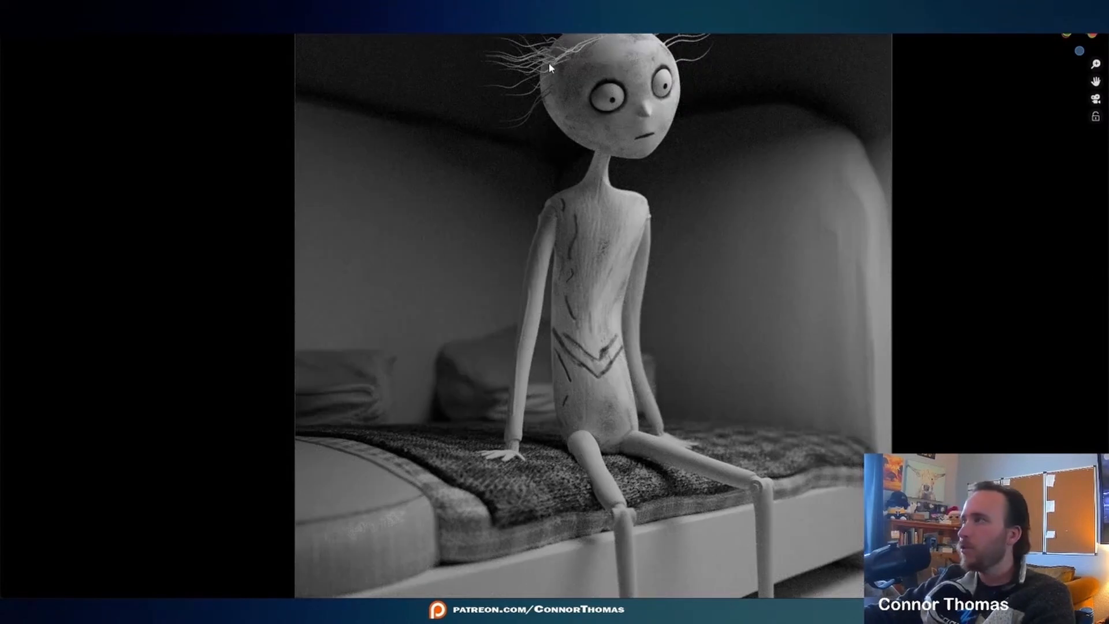
key(ctrl+z)
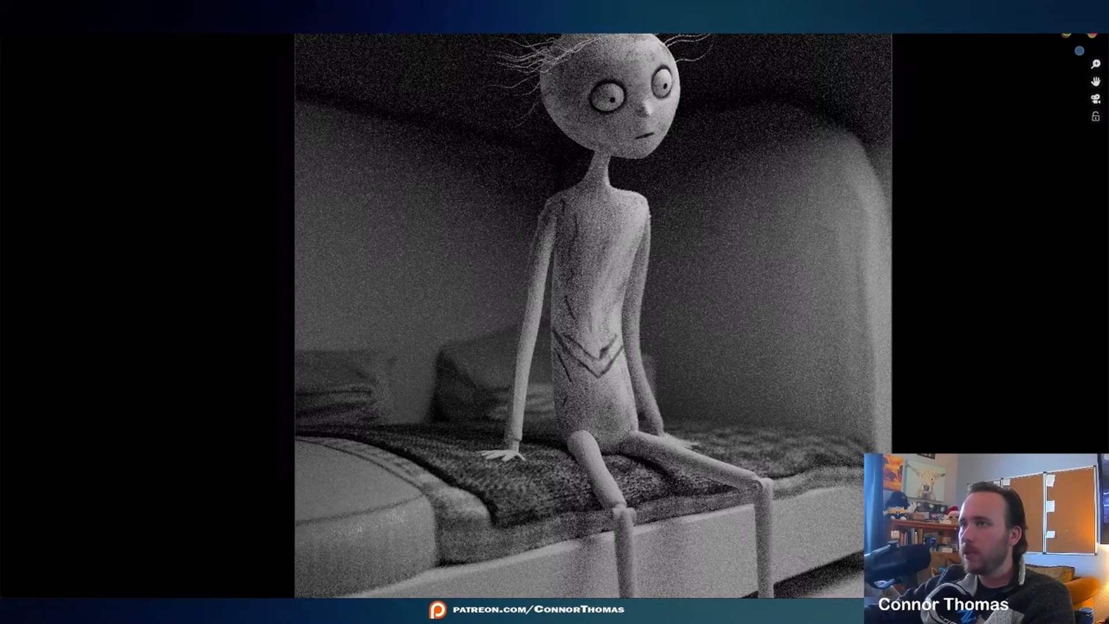
key(ctrl+z)
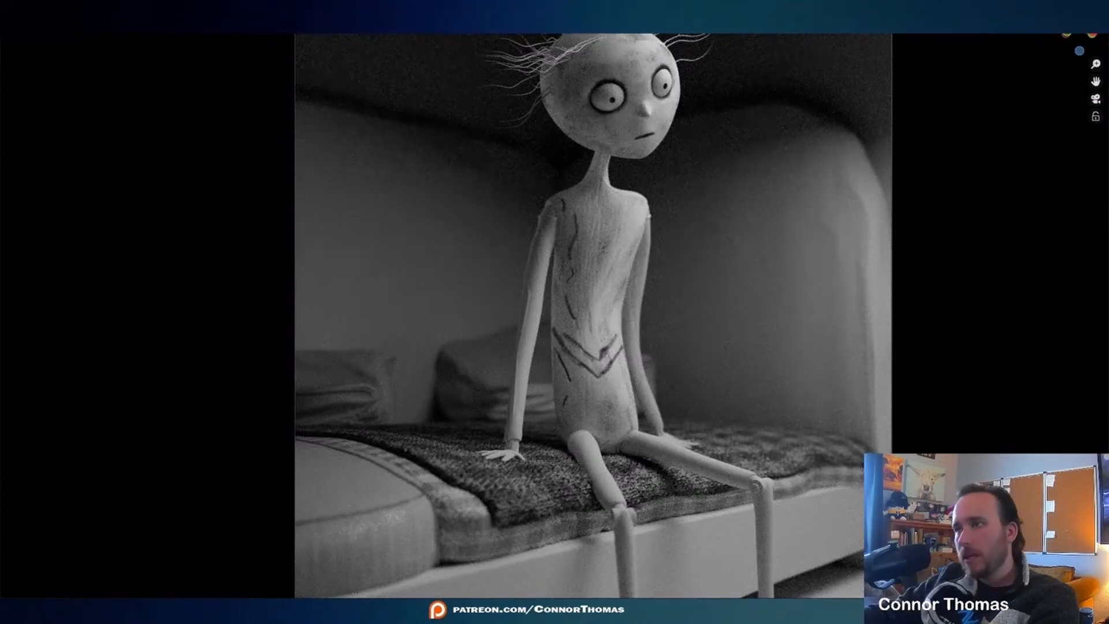
key(ctrl+z)
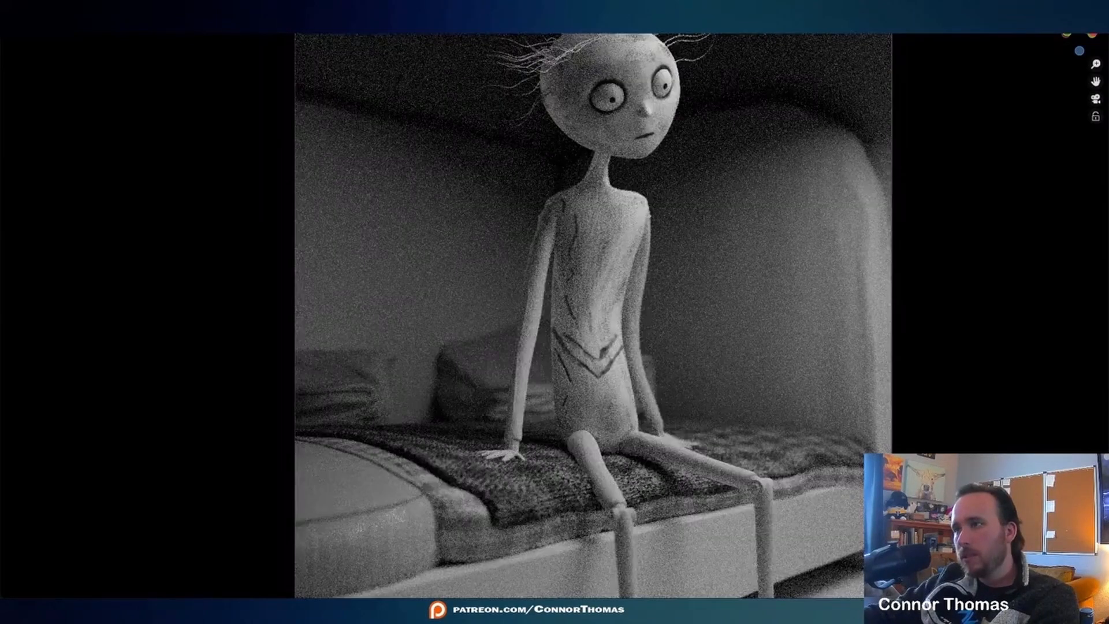
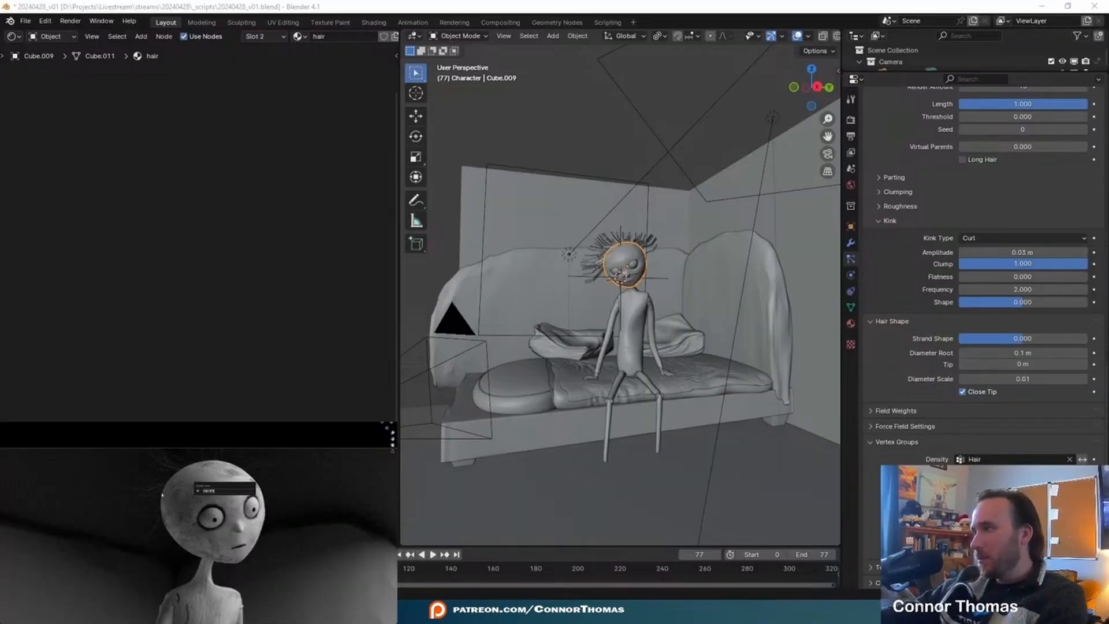
- Set the hair particles' Diameter Root to 0.5 m
click(1040, 353)
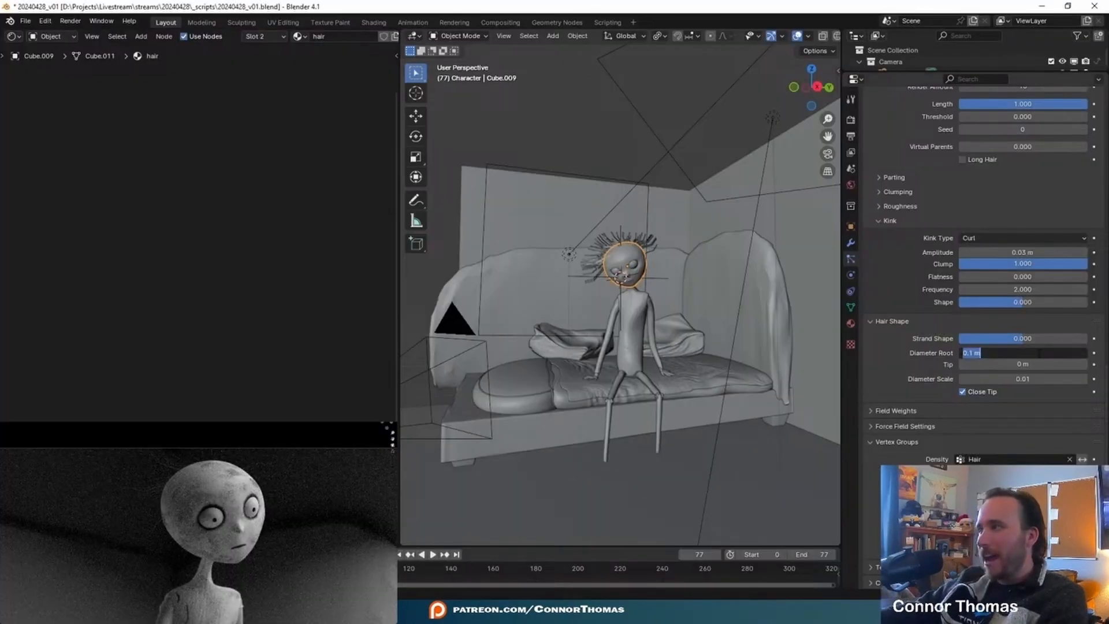
text(0.5)
key(Return)
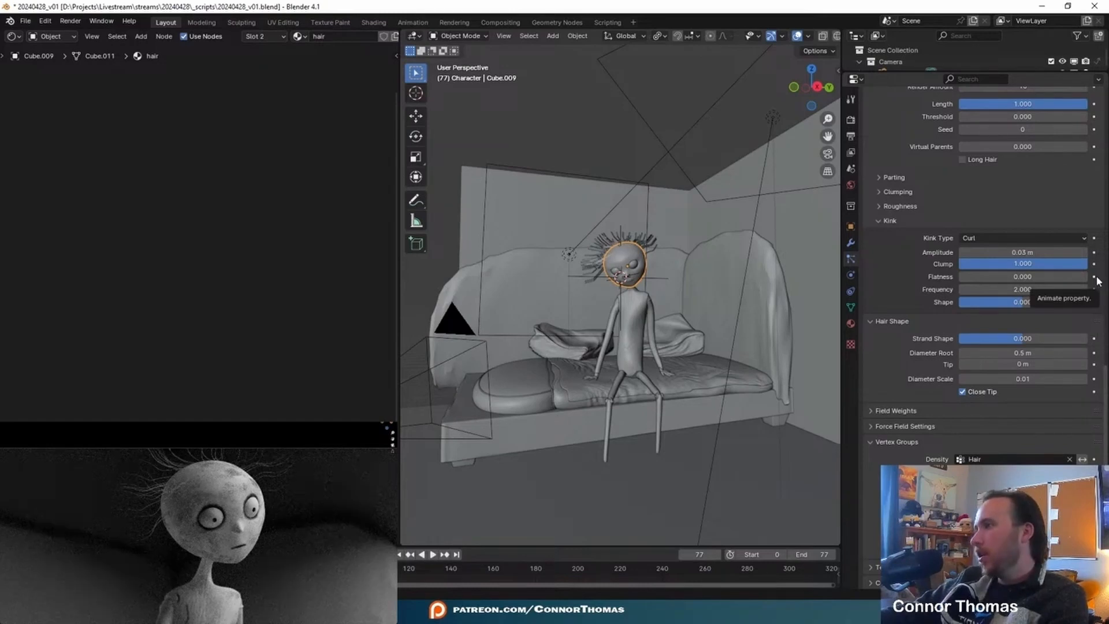
- Darken the hair material's color to near black and raise its Random Roughness
click(851, 323)
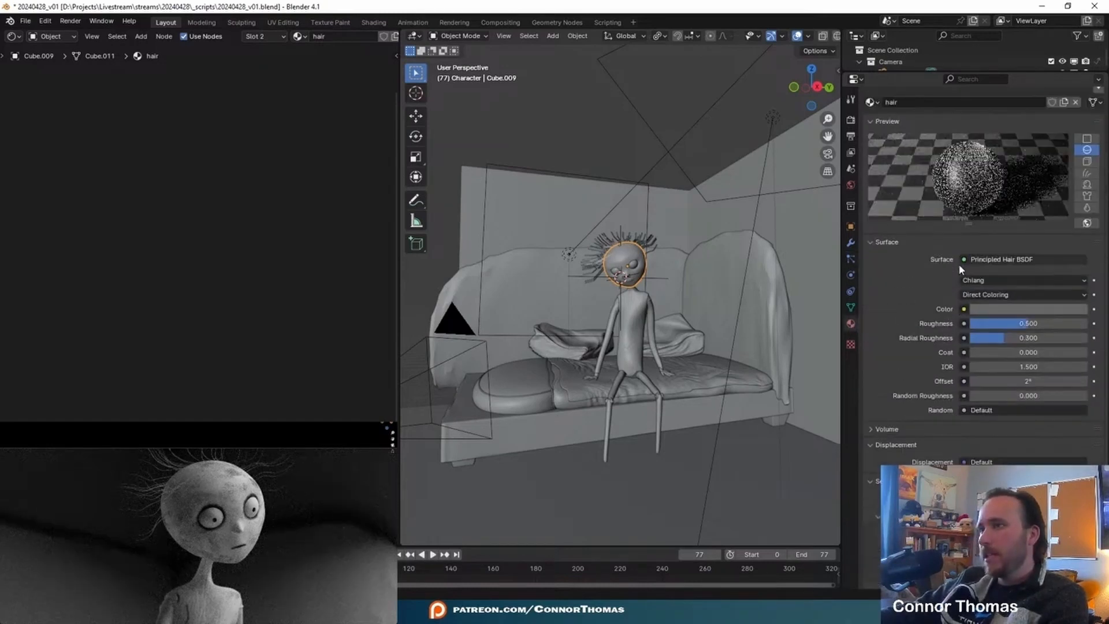
click(1026, 309)
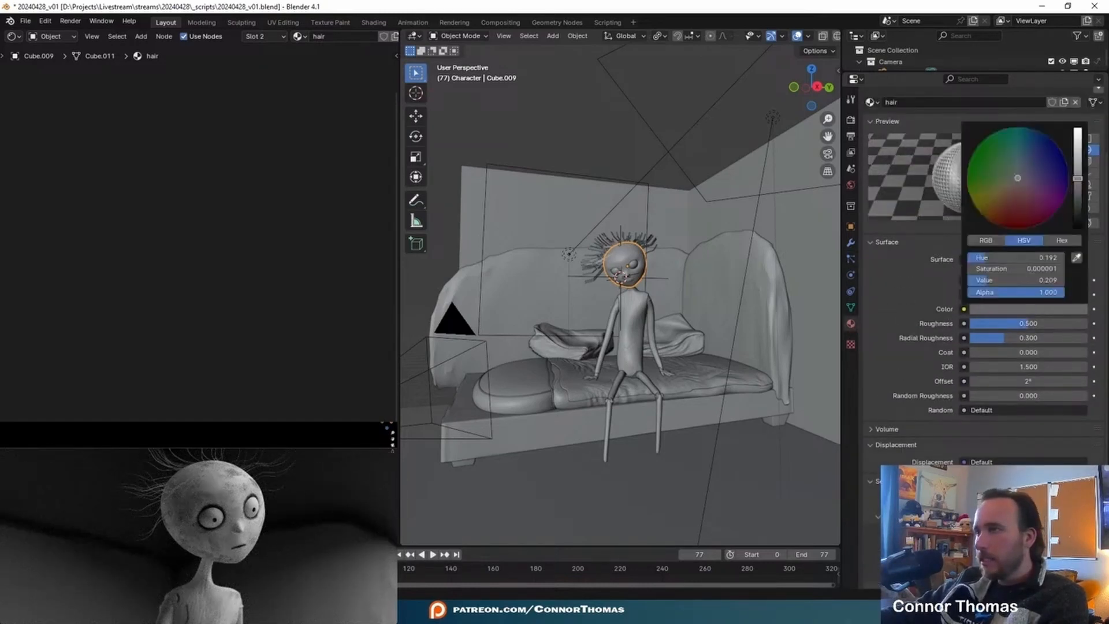
click(1078, 204)
drag(1080, 204, 1080, 220)
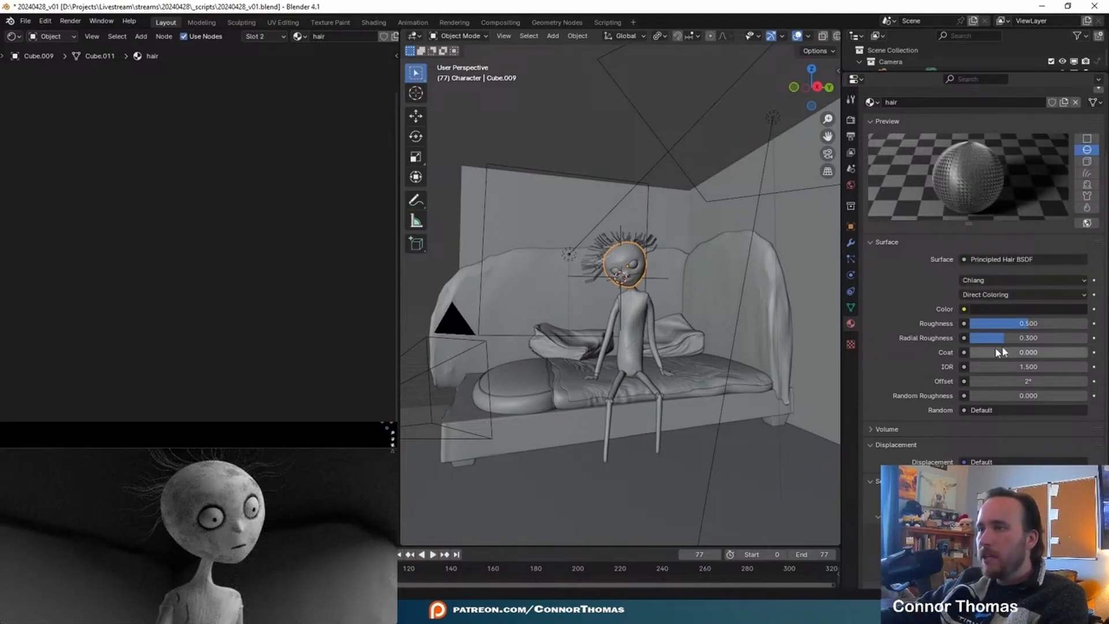
drag(1000, 395, 1087, 395)
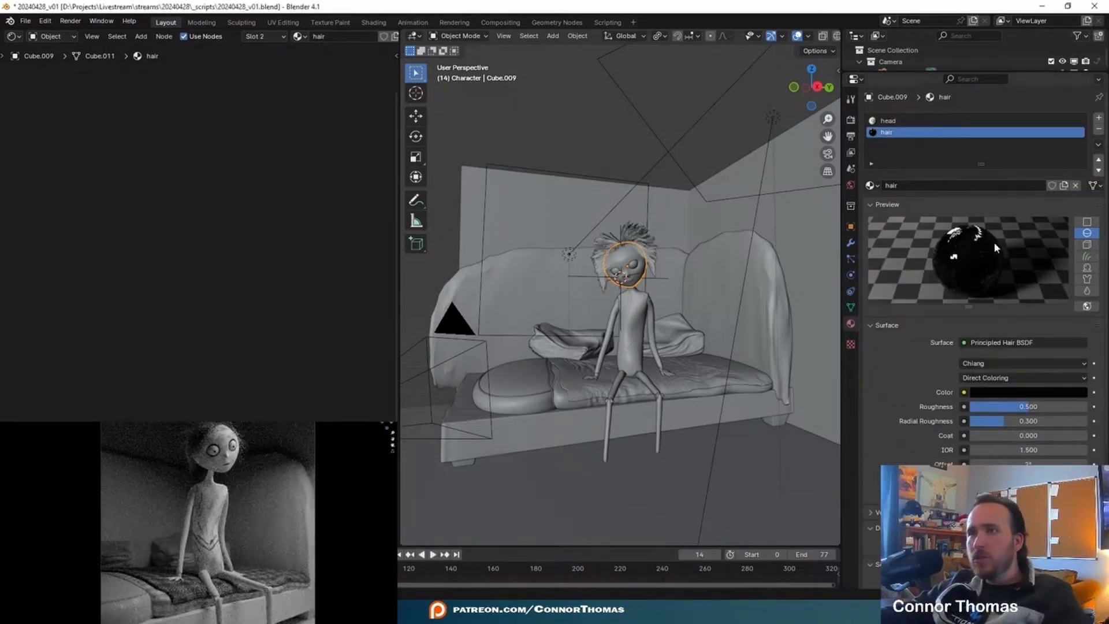
- Duplicate the area light in front of the character and use trackball rotation to aim the copy from another angle
middle_drag(520, 312, 598, 290)
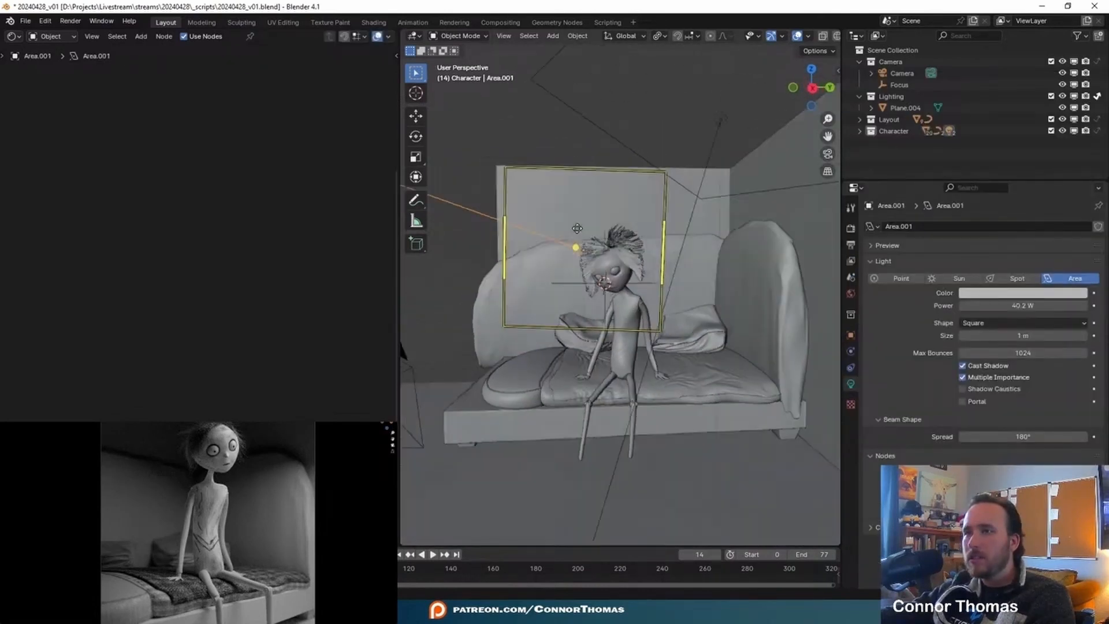
key(g)
key(r)
key(r)
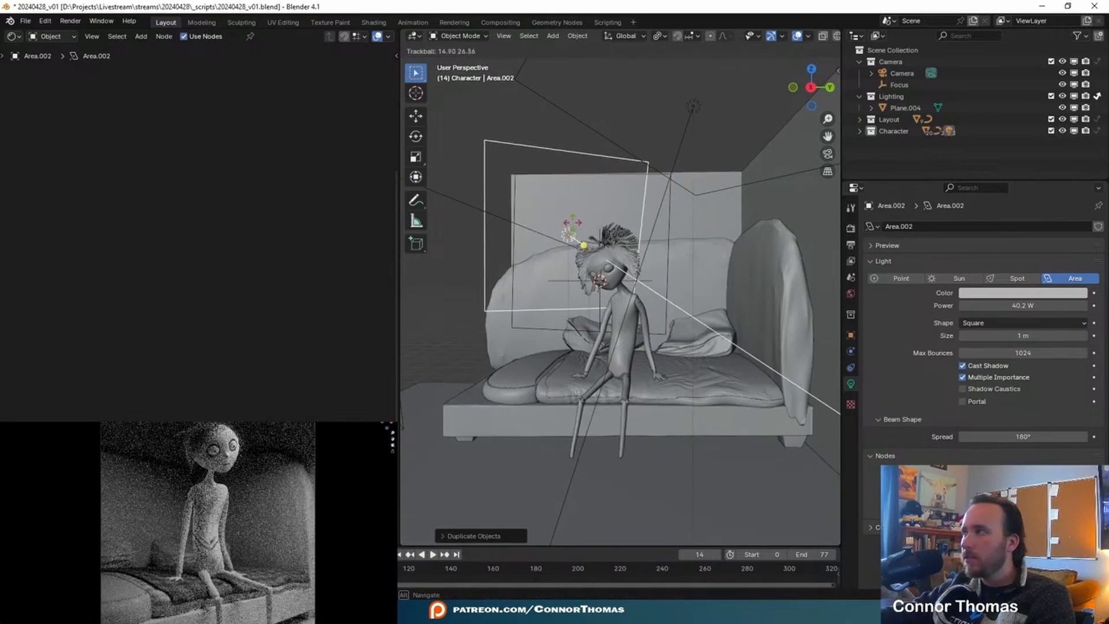
click(572, 227)
middle_drag(572, 227, 546, 243)
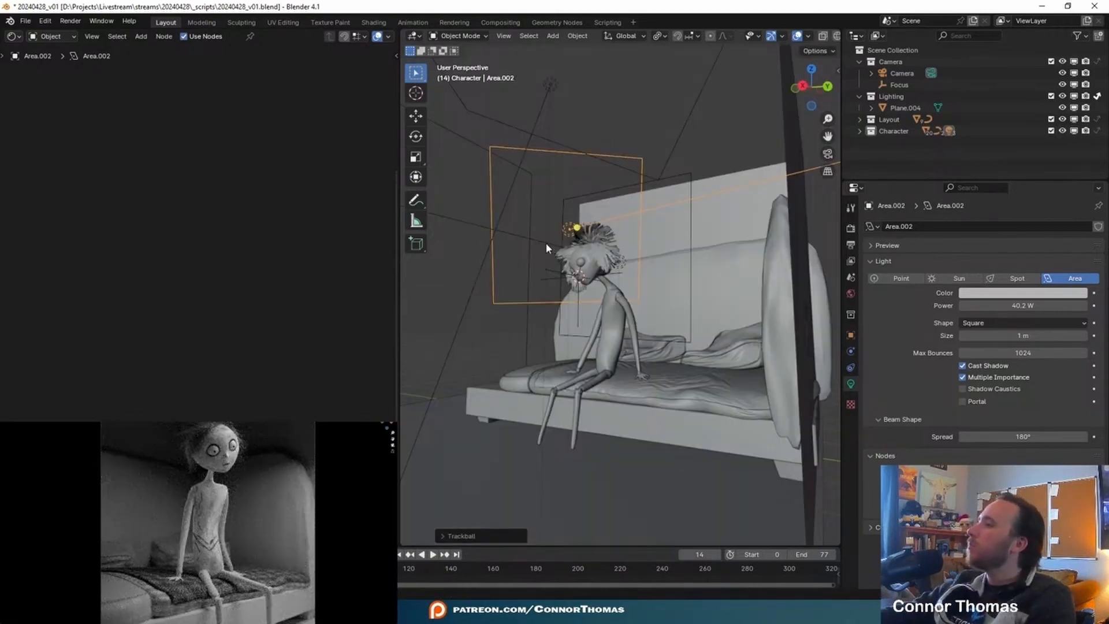
- Set the duplicated area light's power to 62.3 W and remove the Character collection from its light linking
click(1023, 293)
drag(1079, 150, 1081, 136)
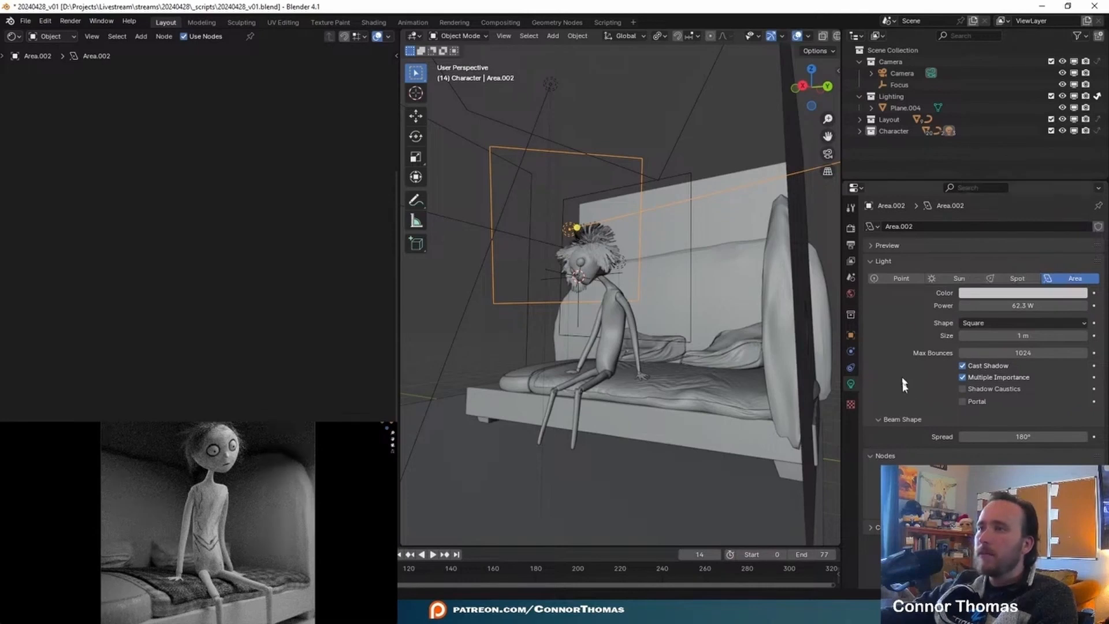
click(851, 336)
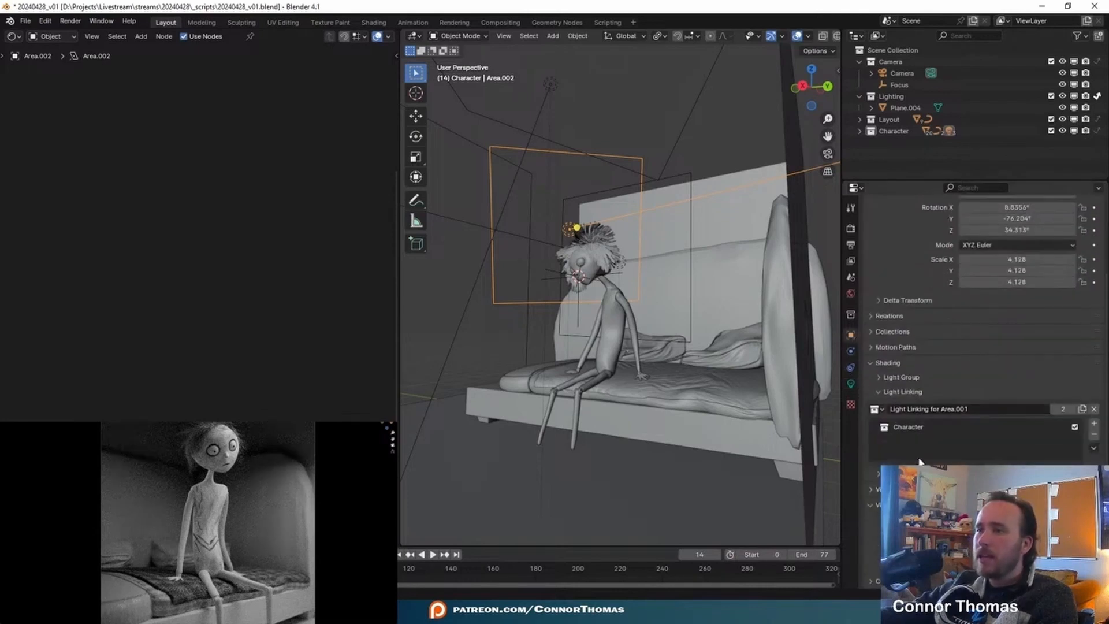
click(1052, 427)
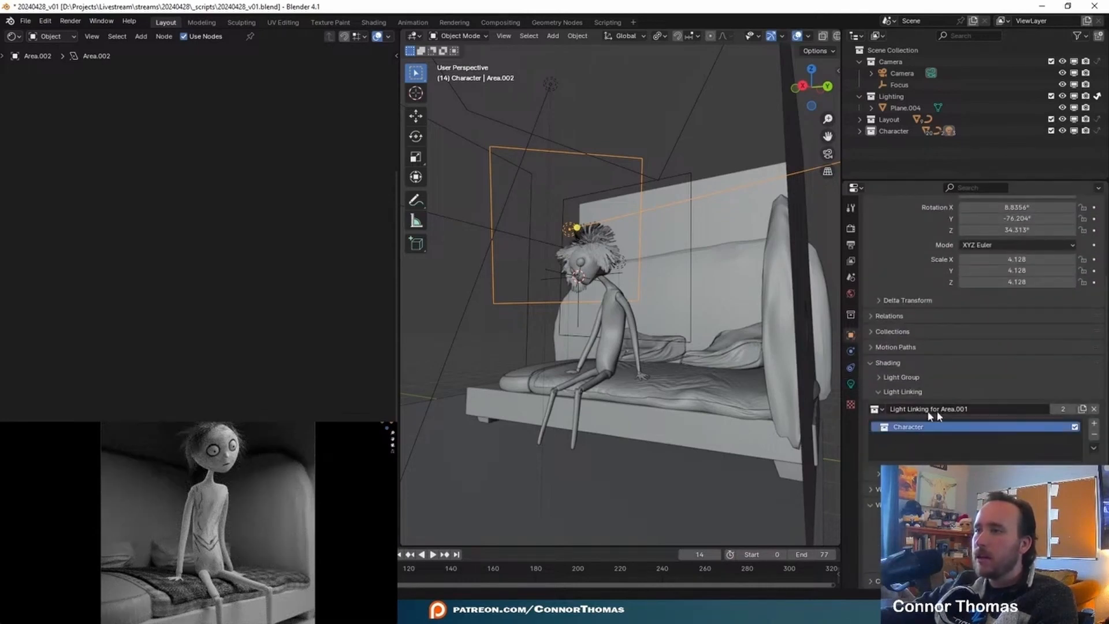
click(1094, 434)
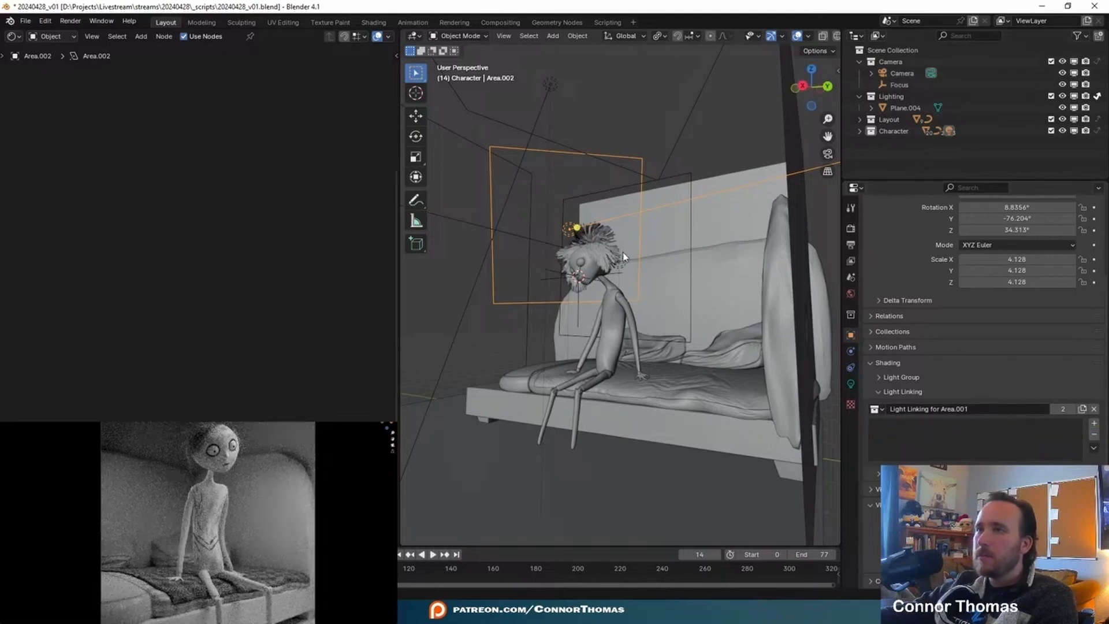
- Rename the character's head object as head and add it to the duplicated area light's light linking
click(579, 252)
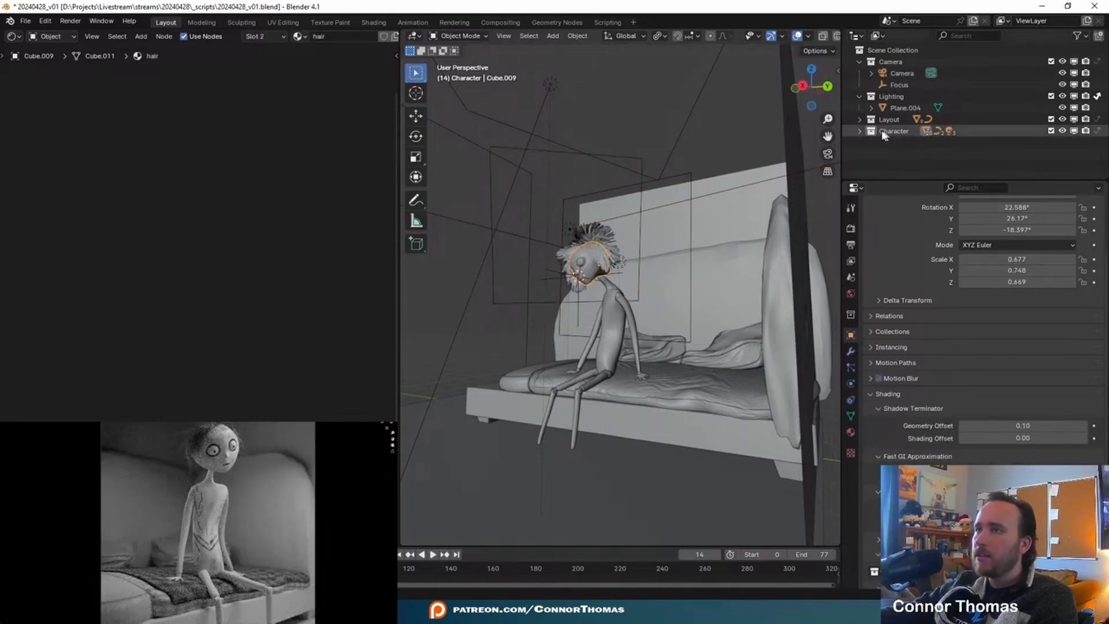
click(859, 131)
scroll(954, 127, down, 4)
click(904, 64)
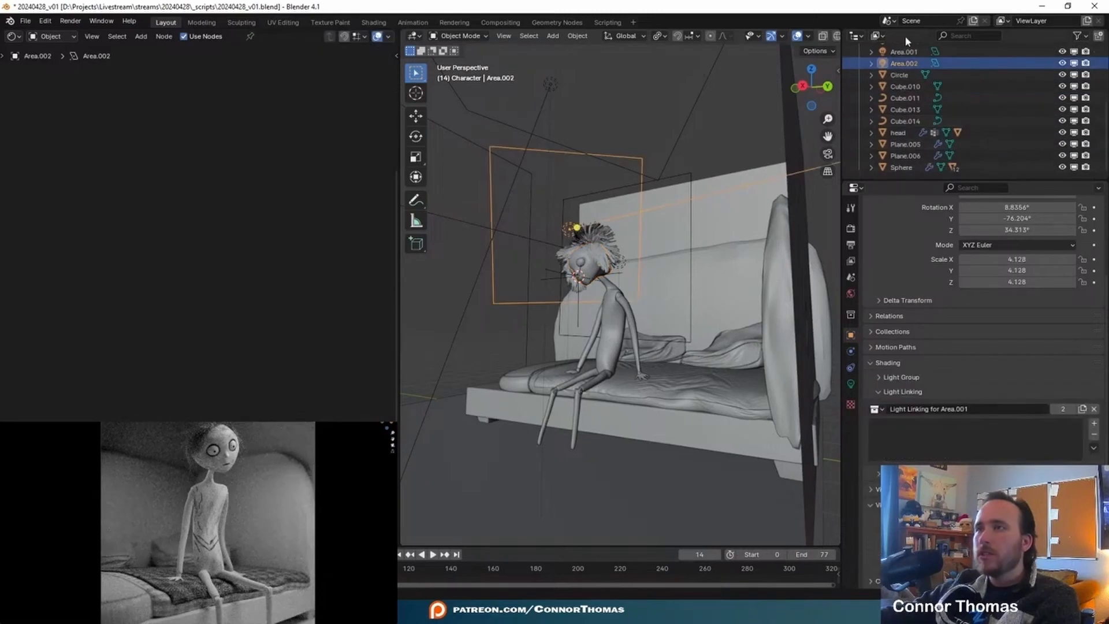
drag(899, 132, 925, 427)
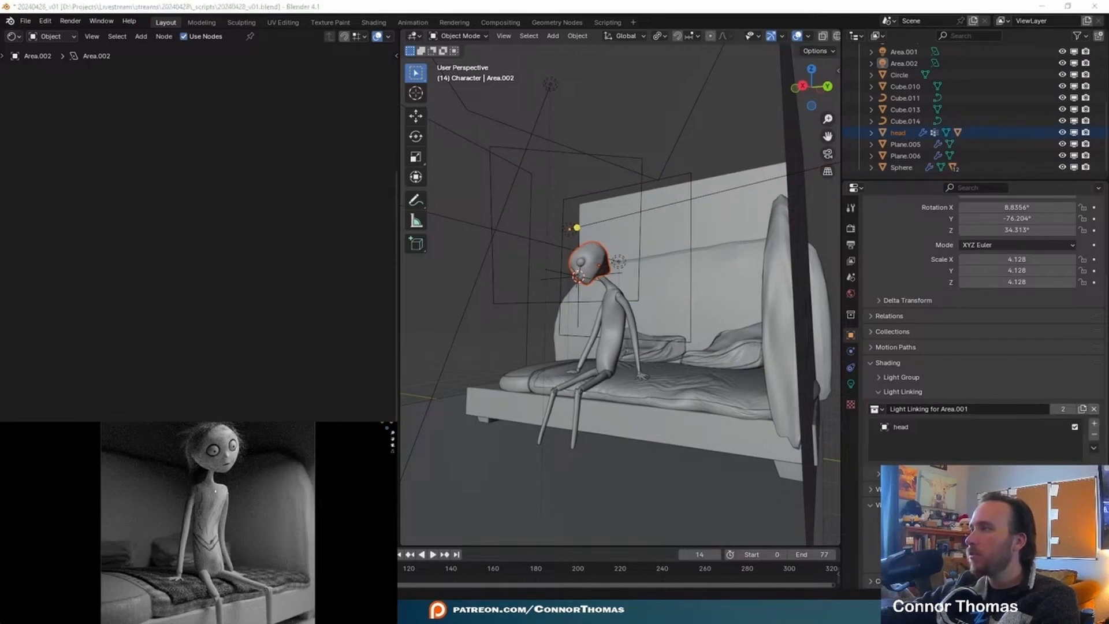
- Set the Diameter Root of the head's hair particles to 0.25 m
click(587, 255)
click(587, 256)
click(851, 367)
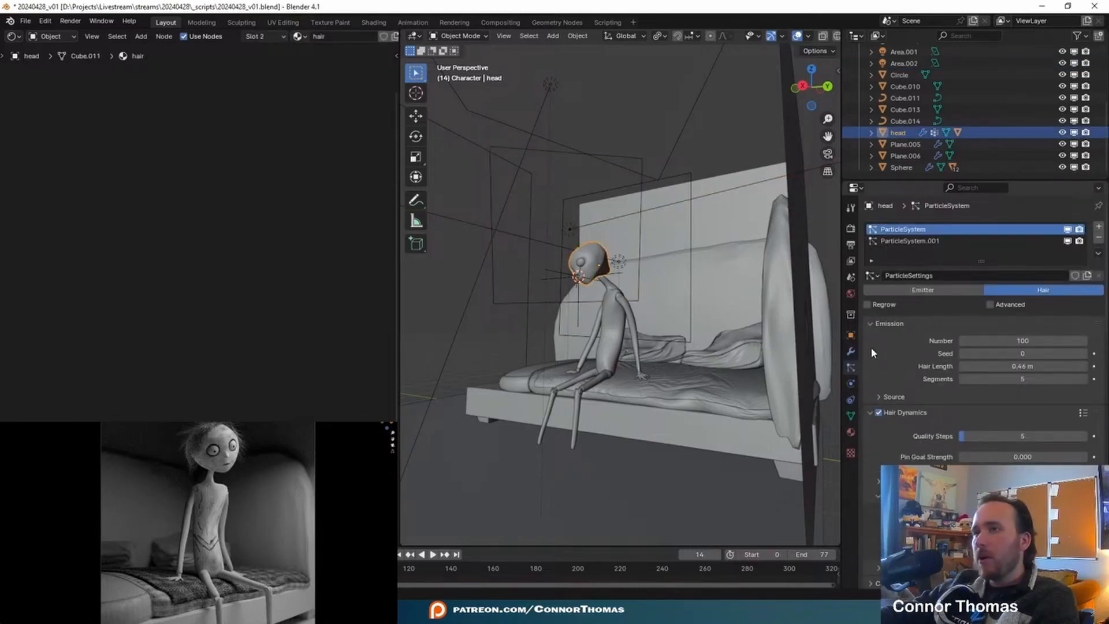
middle_drag(544, 260, 651, 301)
key(a)
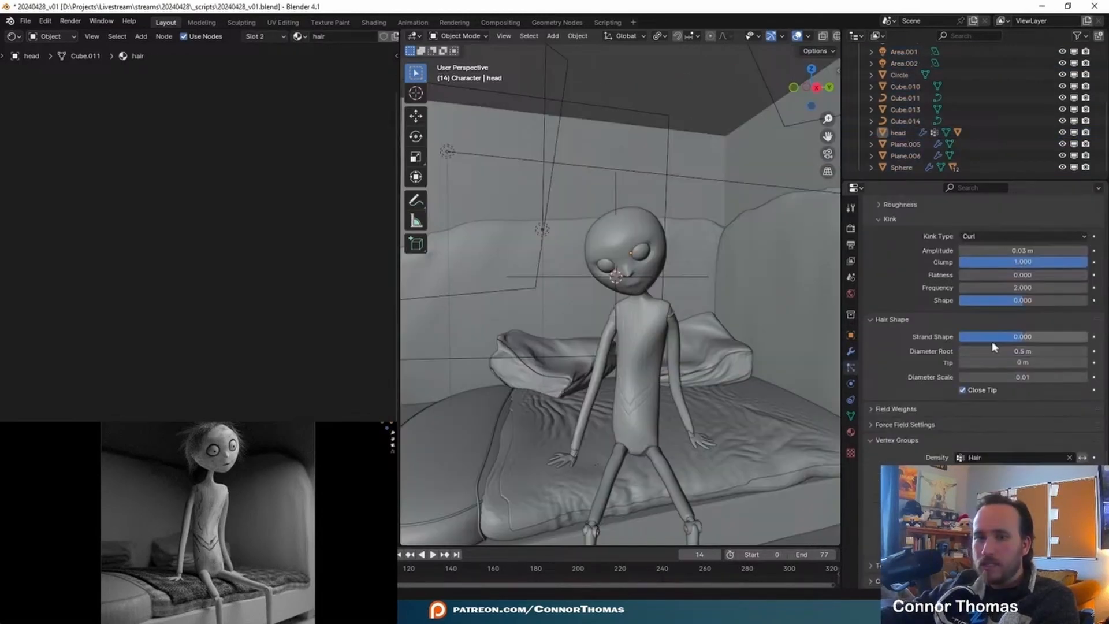
click(1033, 347)
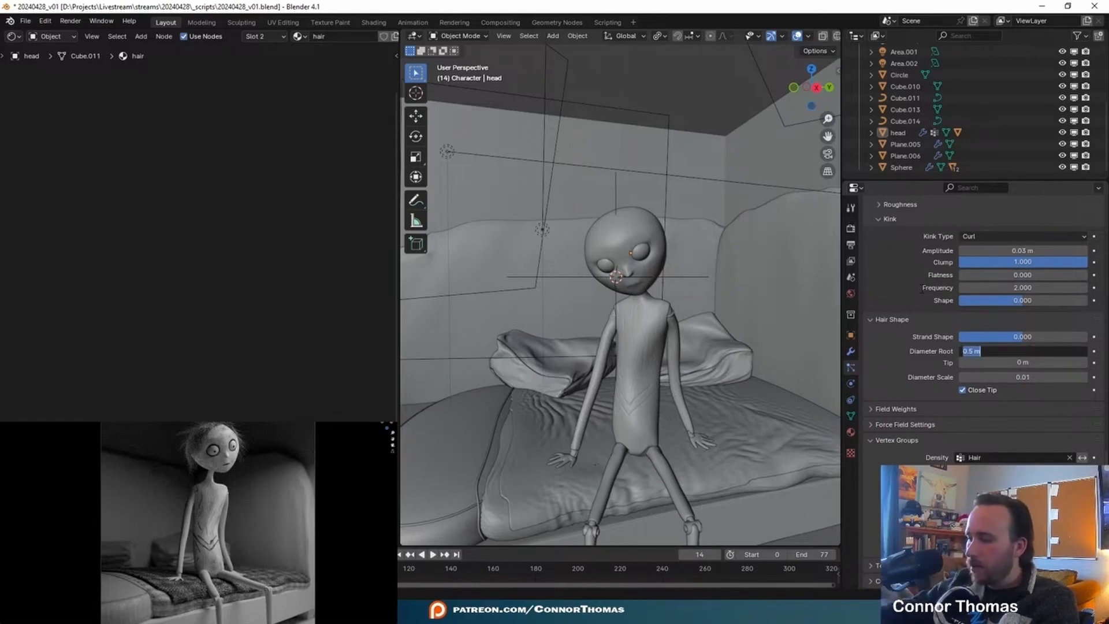
text(.25)
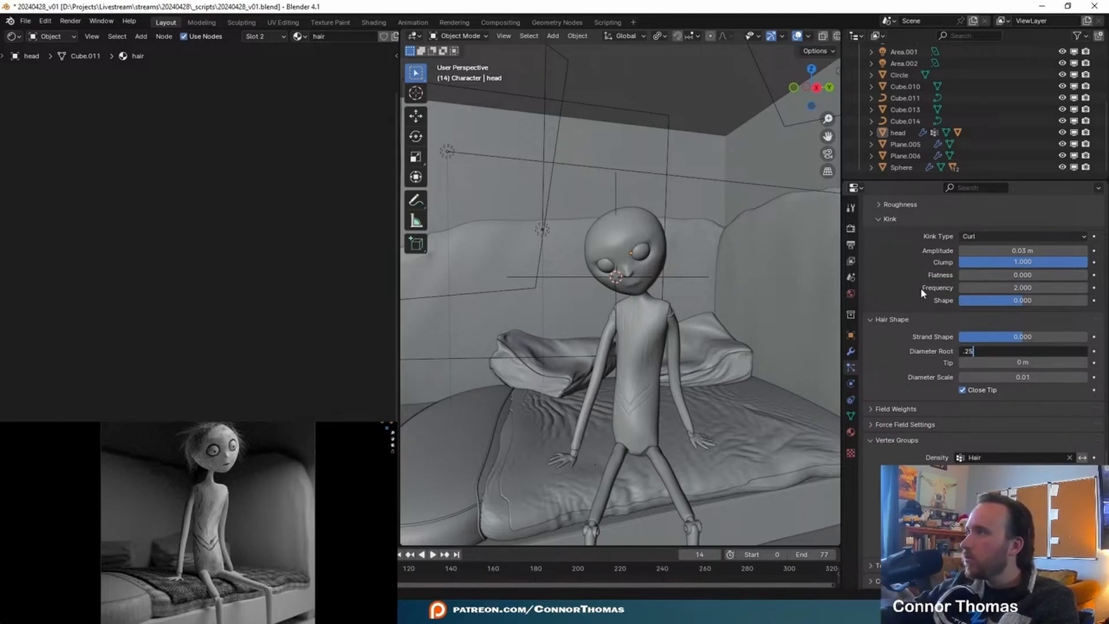
key(Return)
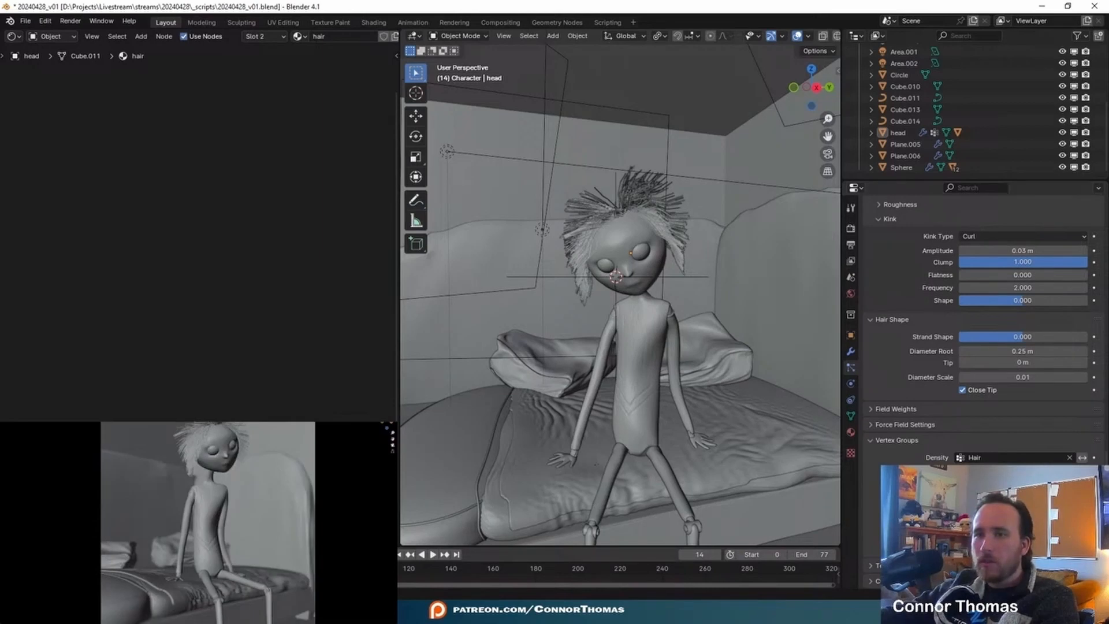
- Replay the hair simulation from the first frame and review the head's children, render and cache particle settings
key(space)
key(shift+Left)
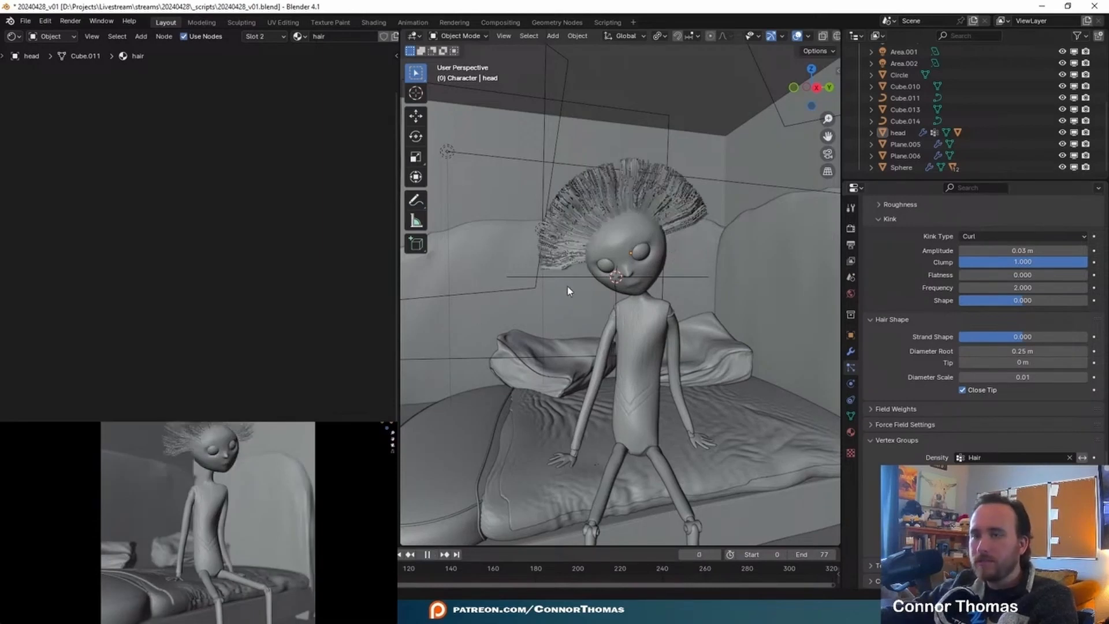
scroll(903, 460, down, 1)
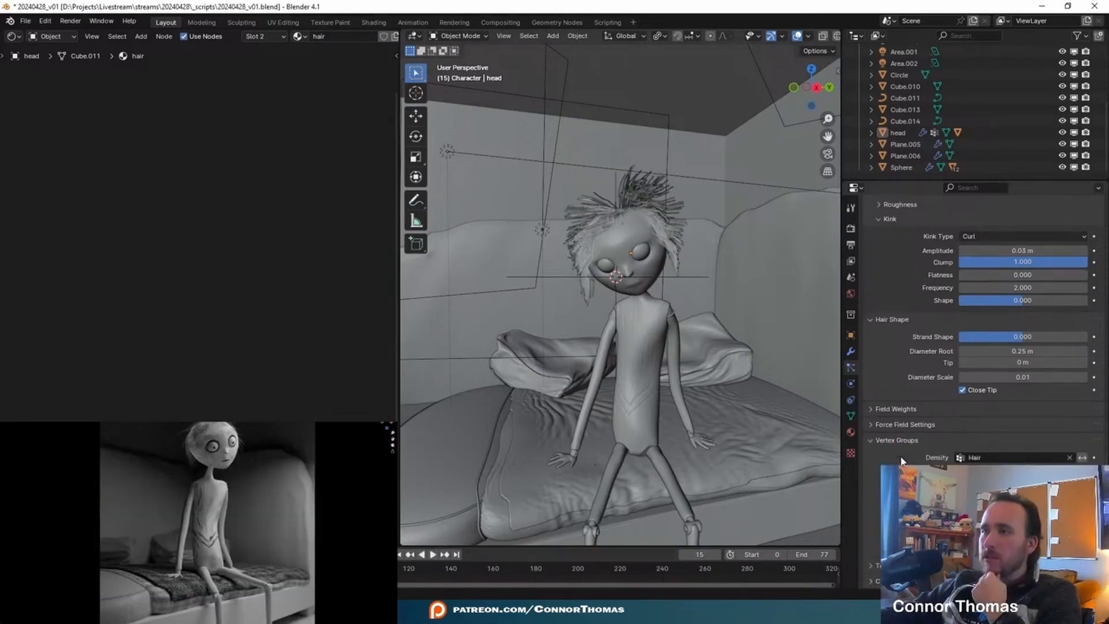
scroll(904, 467, up, 6)
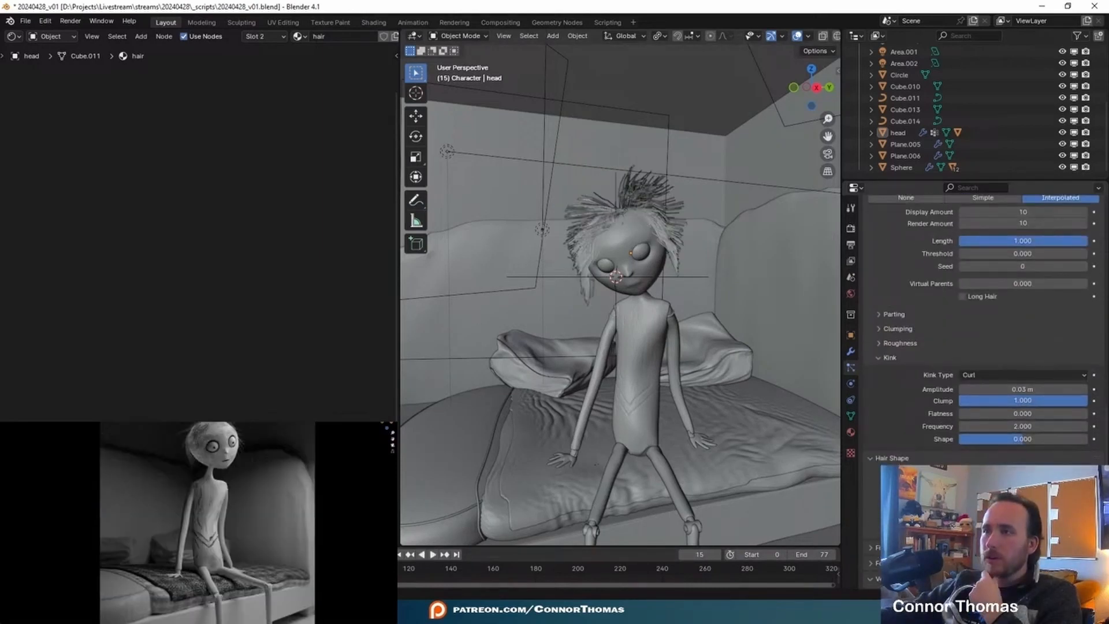
scroll(913, 335, up, 8)
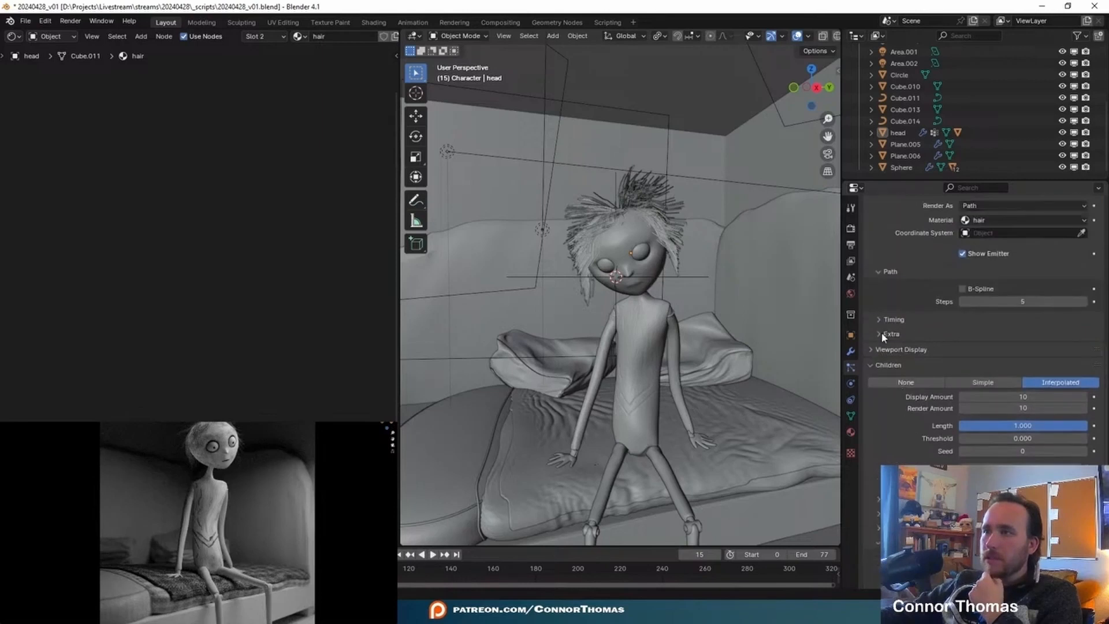
scroll(882, 338, up, 10)
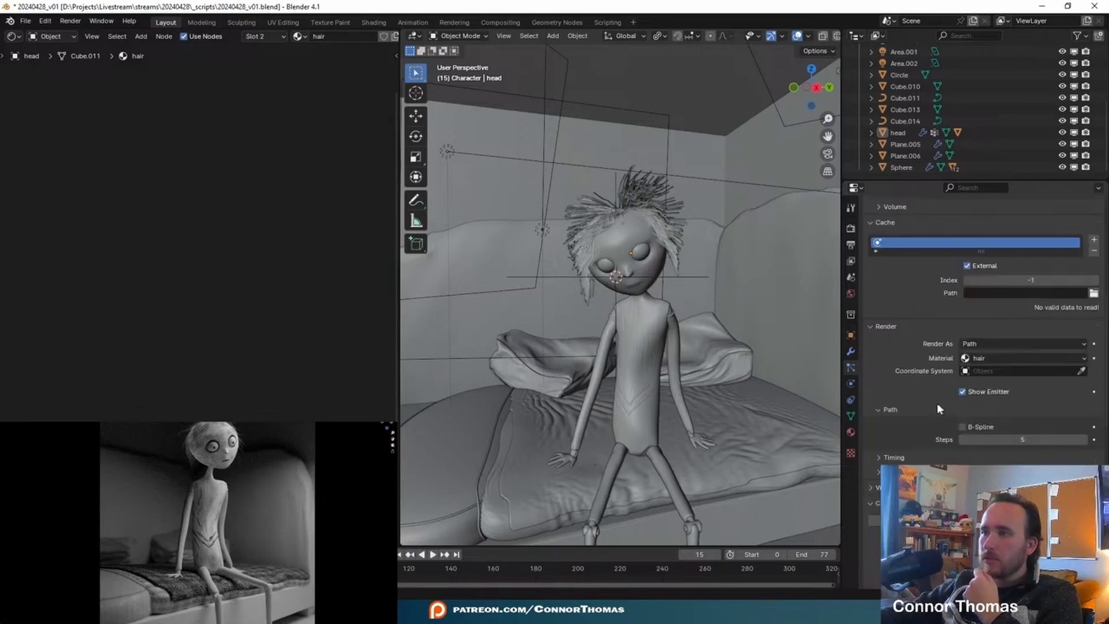
scroll(931, 397, down, 7)
scroll(930, 397, up, 3)
scroll(927, 398, down, 3)
scroll(927, 398, up, 3)
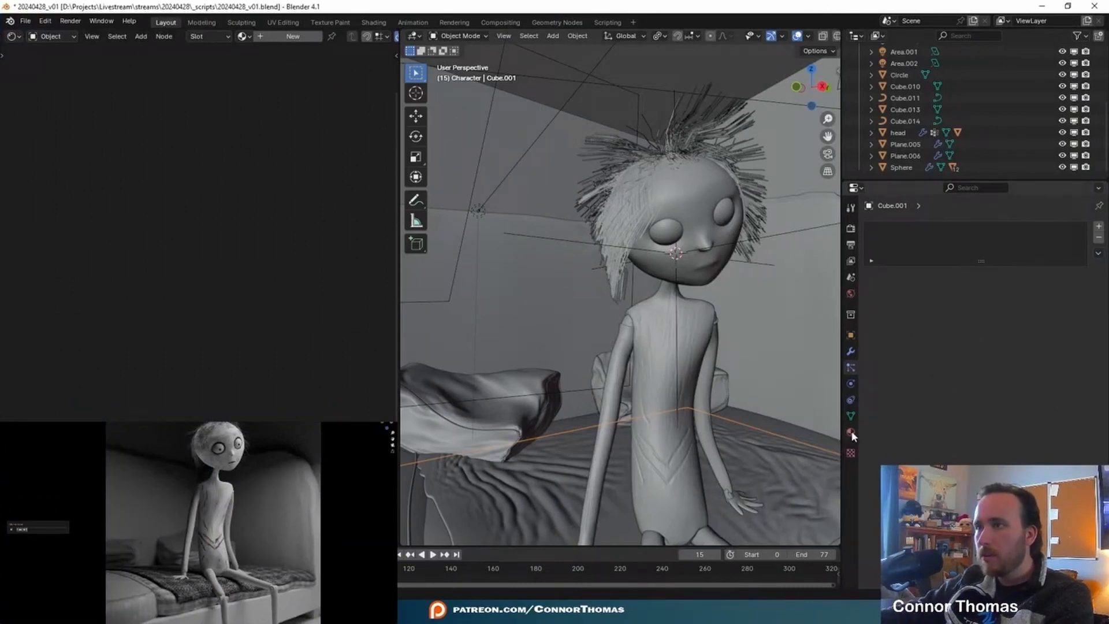
- Create a new material named Bed on the bed frame
click(921, 276)
scroll(603, 513, down, 4)
middle_drag(604, 513, 786, 338)
double_click(931, 276)
text(Bed)
key(Return)
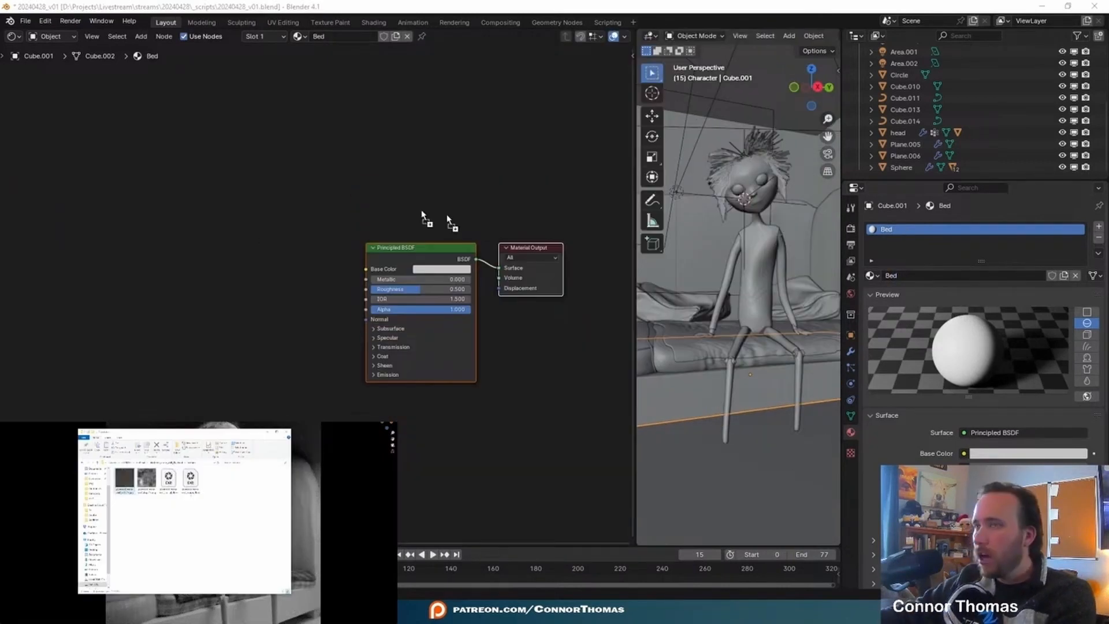
- Connect plastered_stone_wall_diff_4k.jpg to the Bed material's Base Color and bring in the matching rough and disp textures
drag(423, 212, 145, 167)
click(191, 182)
drag(203, 179, 363, 273)
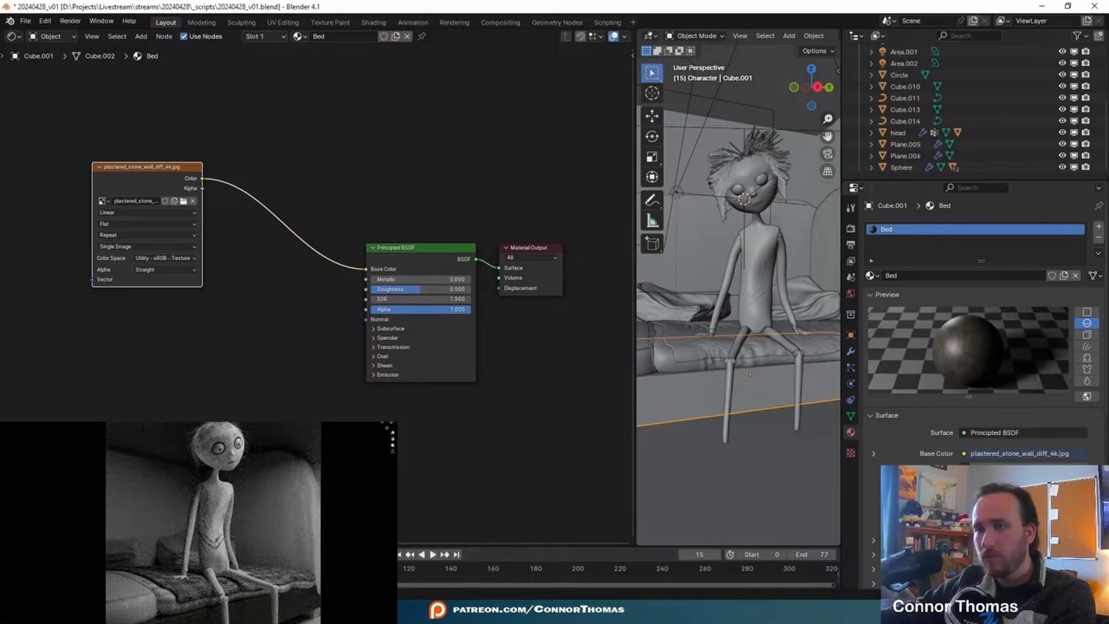
key(ctrl+space)
drag(421, 341, 355, 292)
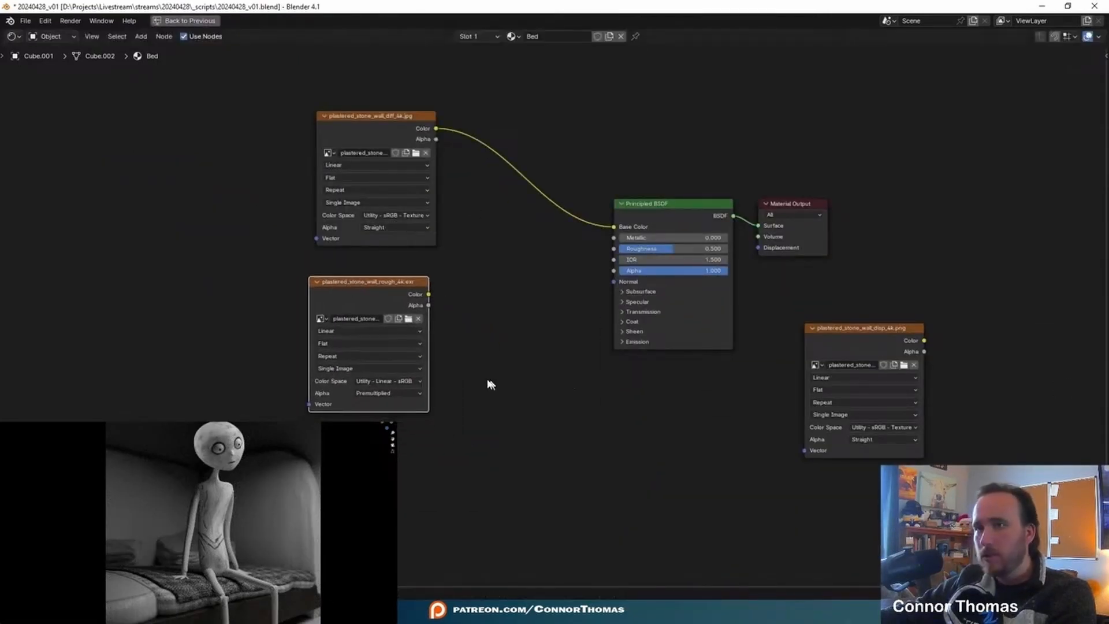
- Preview the roughness texture directly on the material output and add Texture Coordinate and Mapping nodes to it
ctrl+shift+click(384, 286)
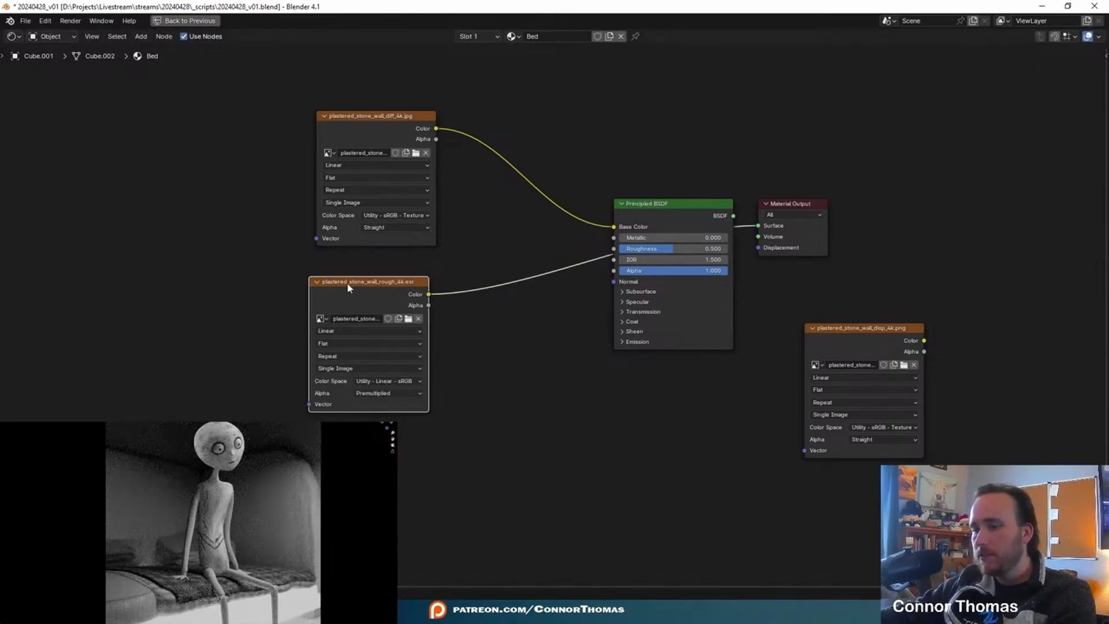
key(ctrl+t)
middle_drag(366, 469, 500, 426)
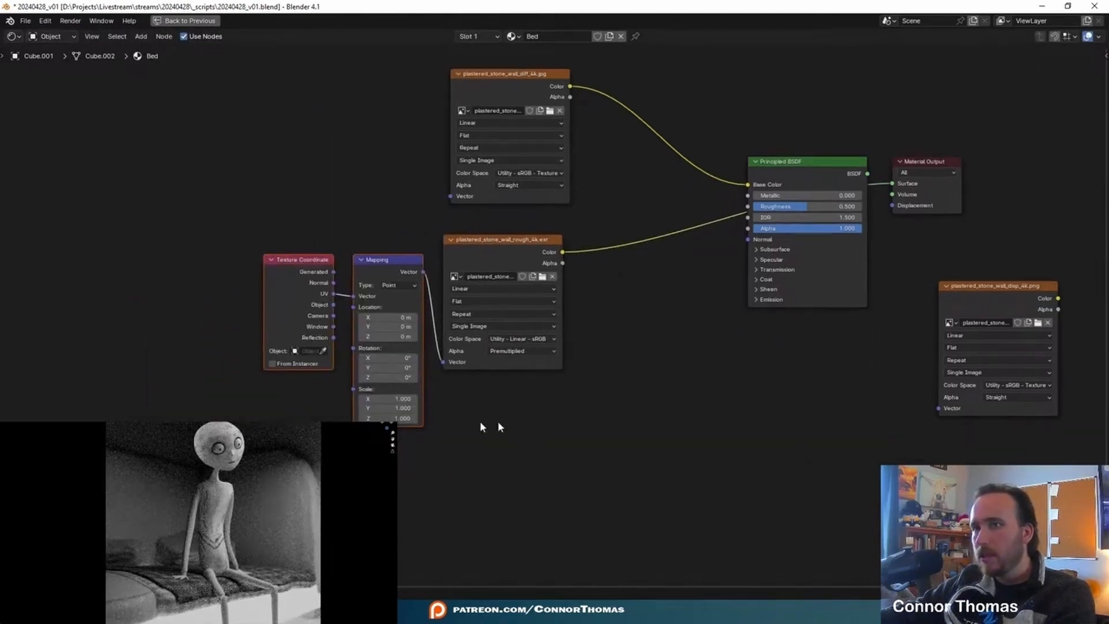
- Add a Value node that drives the Mapping node's Scale
click(306, 397)
key(shift+a)
text(val)
key(Return)
click(284, 403)
- Insert a Color Ramp after the roughness texture and move its black stop to position 0.855
scroll(397, 463, up, 3)
scroll(396, 463, up, 1)
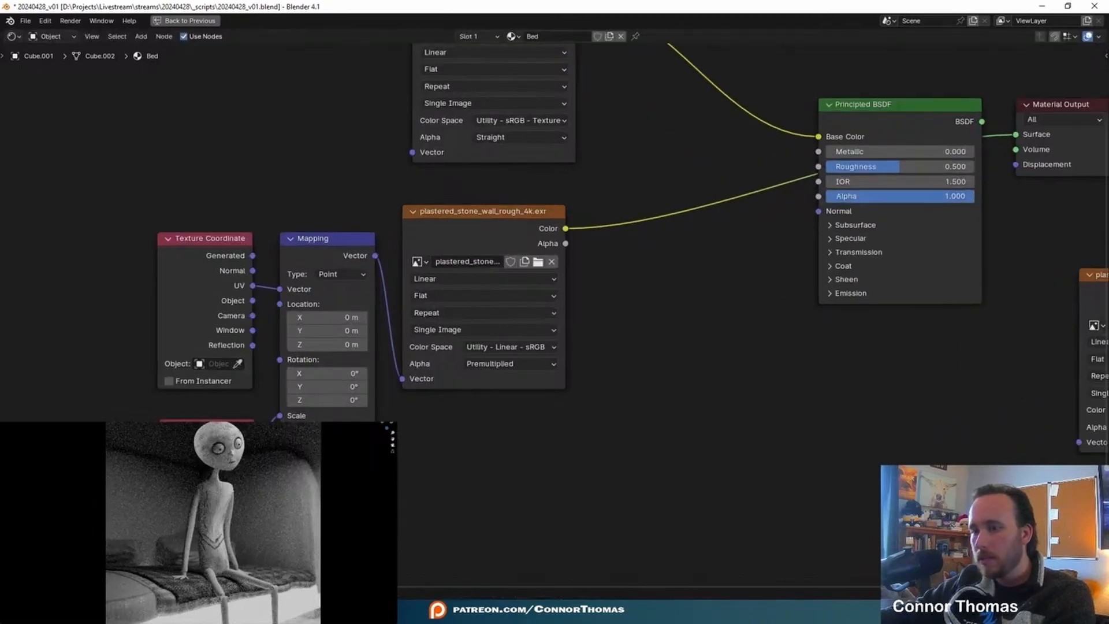
middle_drag(950, 431, 736, 440)
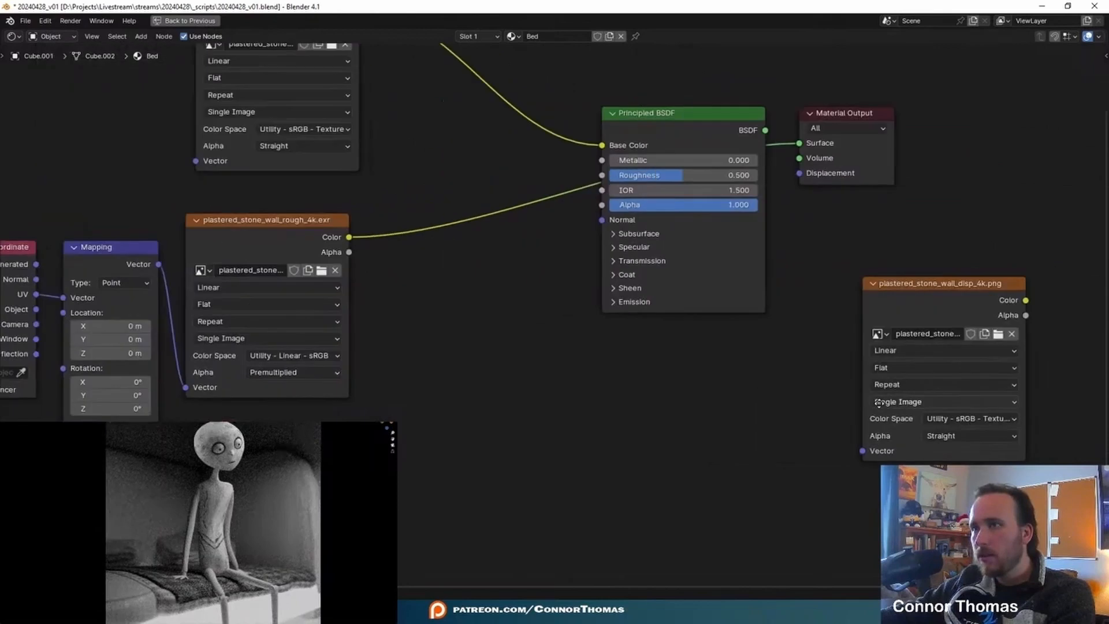
middle_drag(517, 432, 671, 431)
key(shift+a)
text(colo)
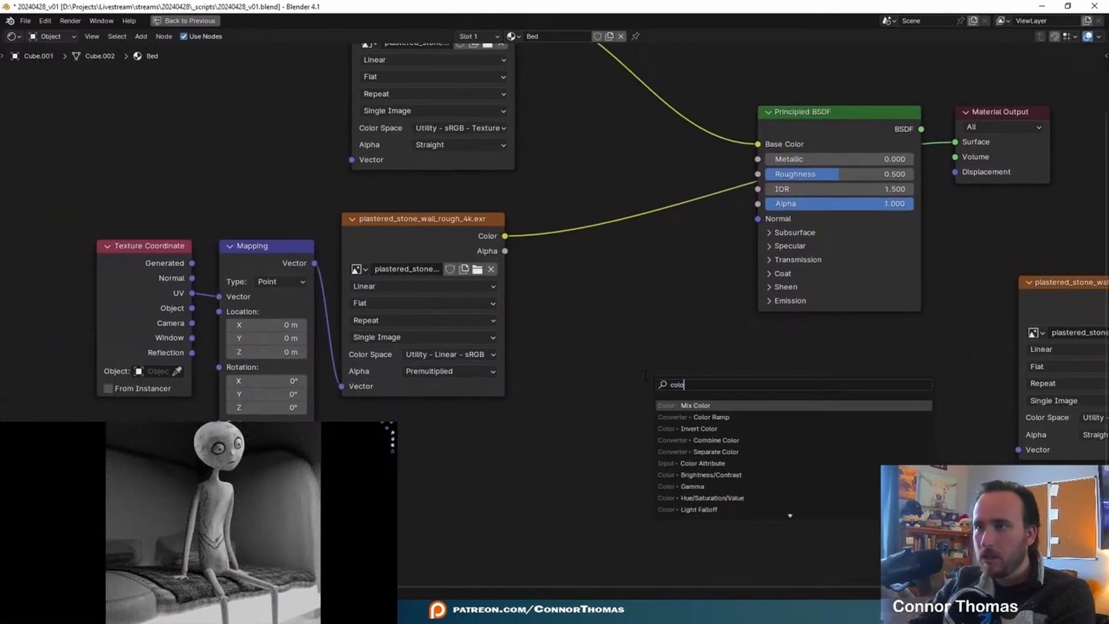
key(Return)
click(517, 218)
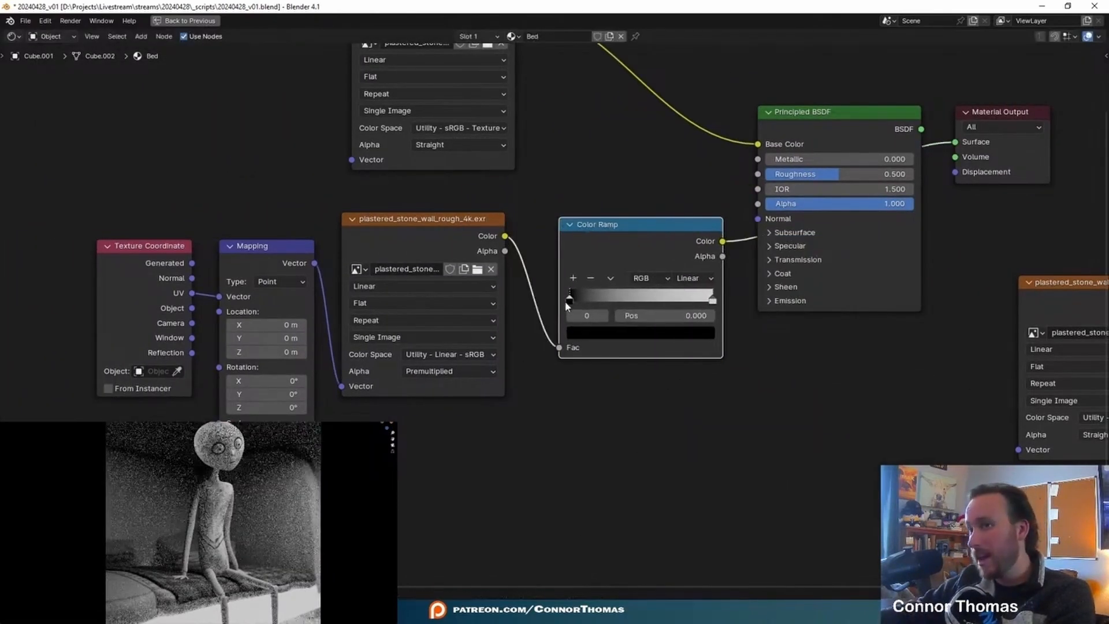
click(286, 542)
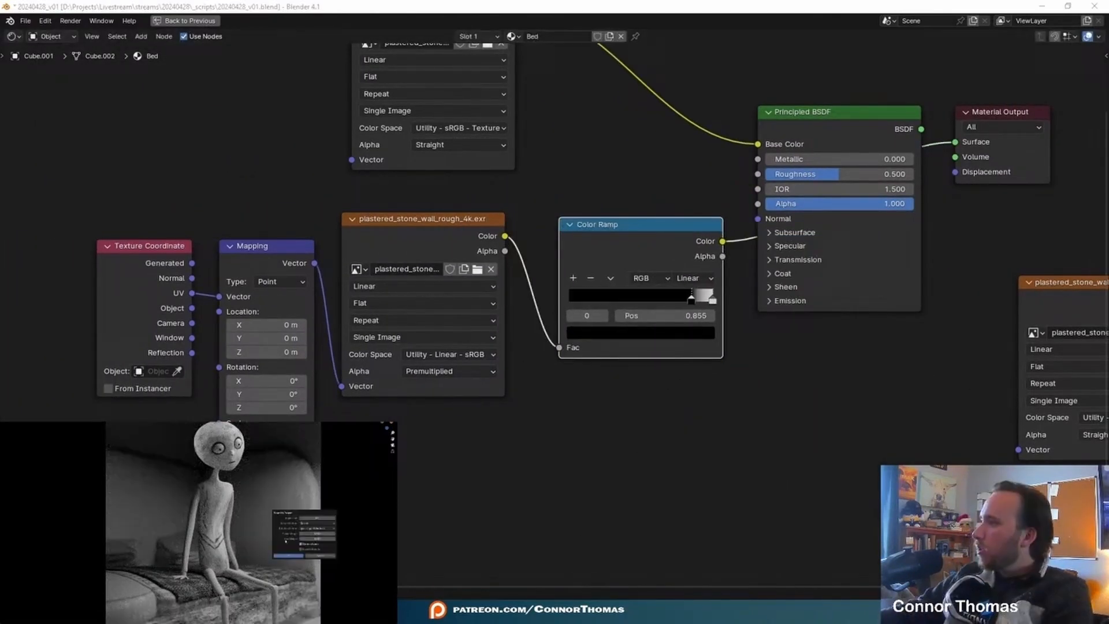
click(288, 556)
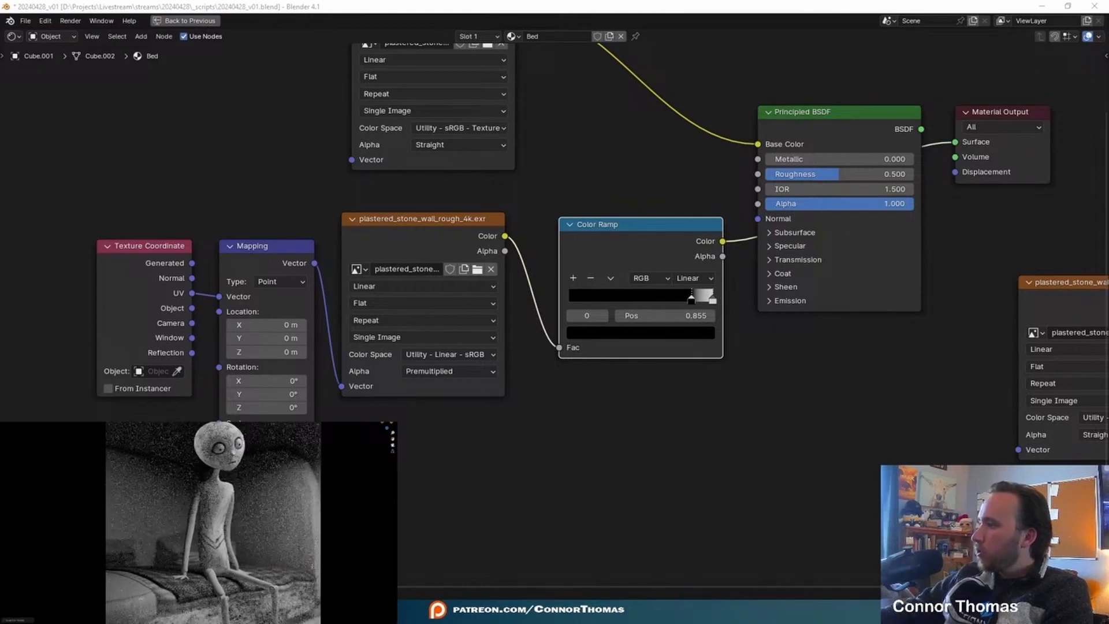
- Replace the Color Ramp with a direct link from the rough texture to Roughness, and reconnect the Principled BSDF to the material output
scroll(553, 404, down, 2)
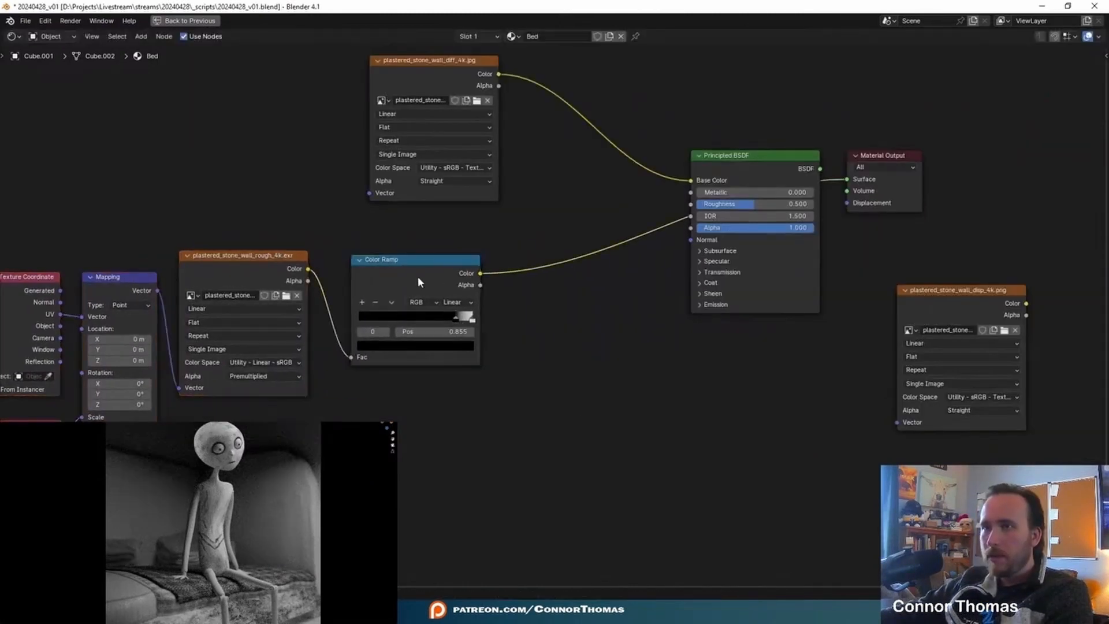
key(x)
drag(302, 270, 691, 204)
middle_drag(692, 389, 538, 427)
ctrl+shift+click(595, 190)
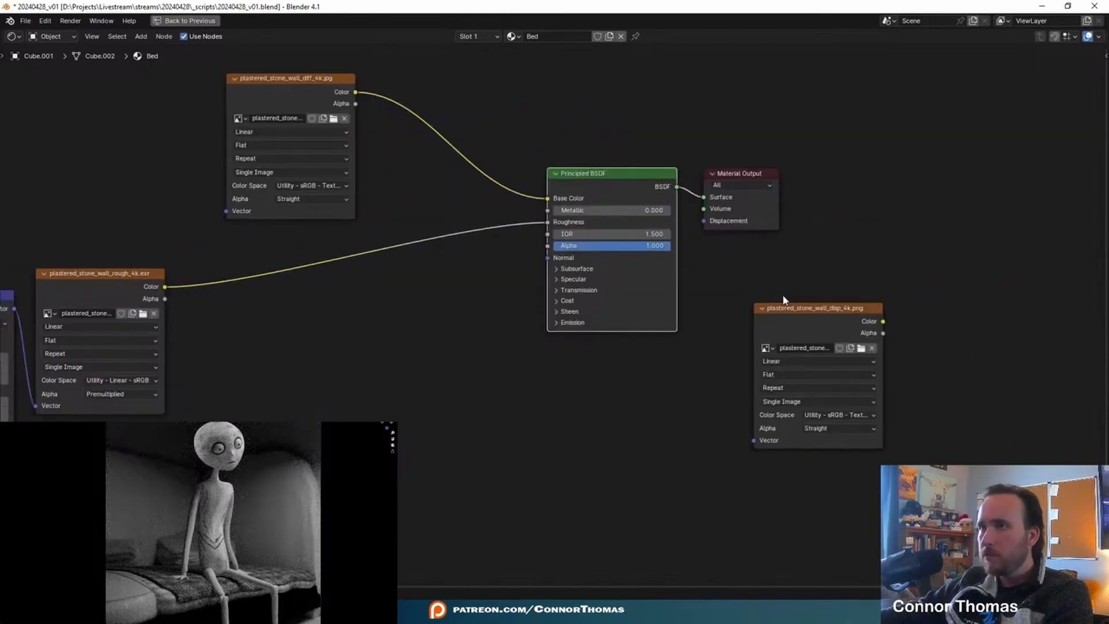
- Connect the Mapping node's Vector output to the plastered_stone_wall_diff_4k.jpg texture
middle_drag(153, 311, 422, 307)
drag(283, 305, 495, 208)
drag(127, 232, 241, 453)
drag(253, 287, 138, 152)
click(585, 448)
- Place the plastered_stone_wall_disp_4k.png node beneath the Principled BSDF and connect the Mapping node's Vector output to it
middle_drag(742, 367, 677, 358)
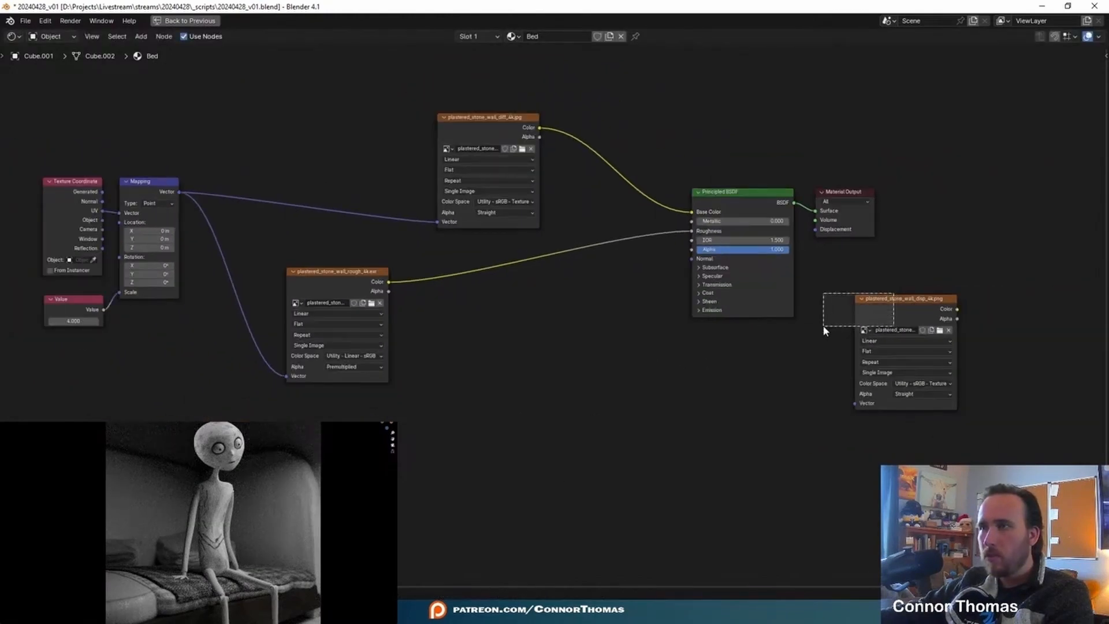
drag(894, 298, 723, 331)
click(694, 359)
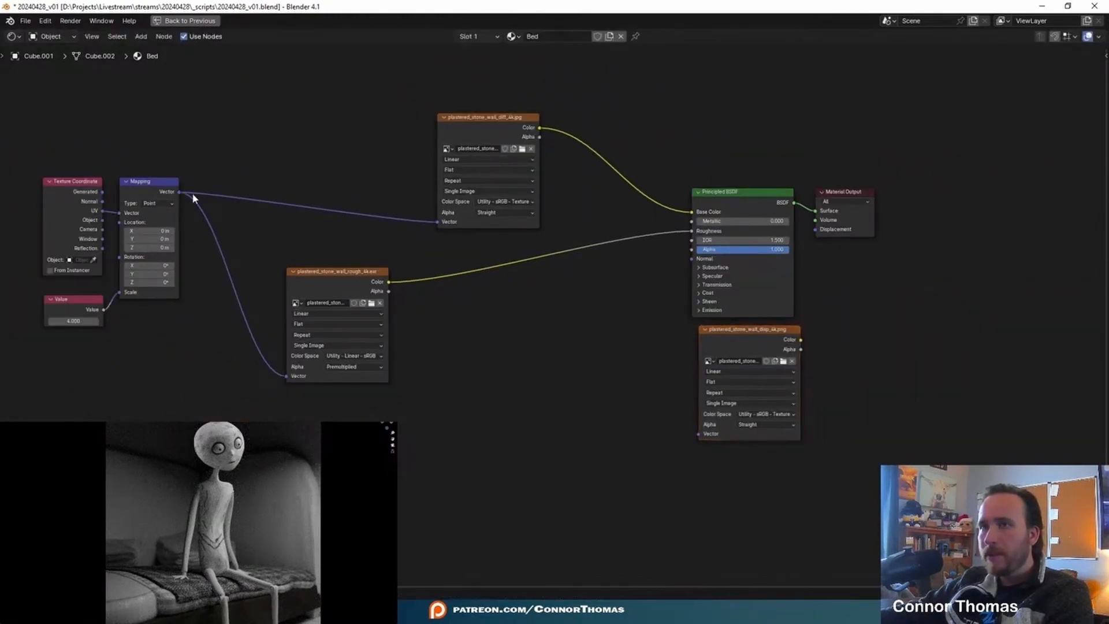
drag(178, 192, 699, 434)
- Add a Math node set to Add beside the disp texture node
middle_drag(927, 312, 816, 346)
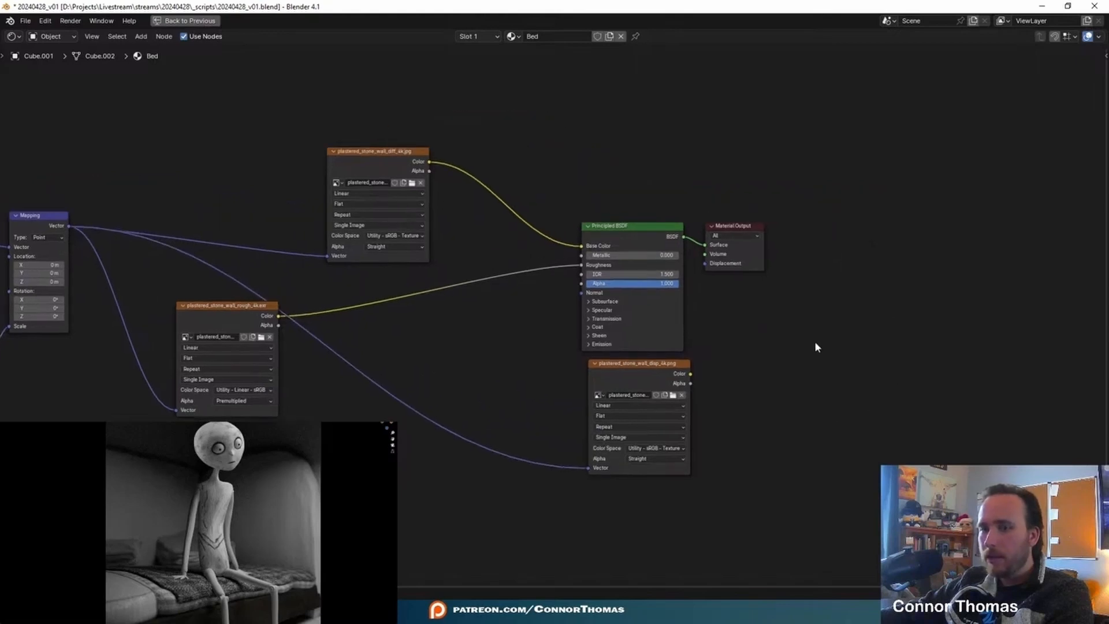
key(shift+a)
text(add)
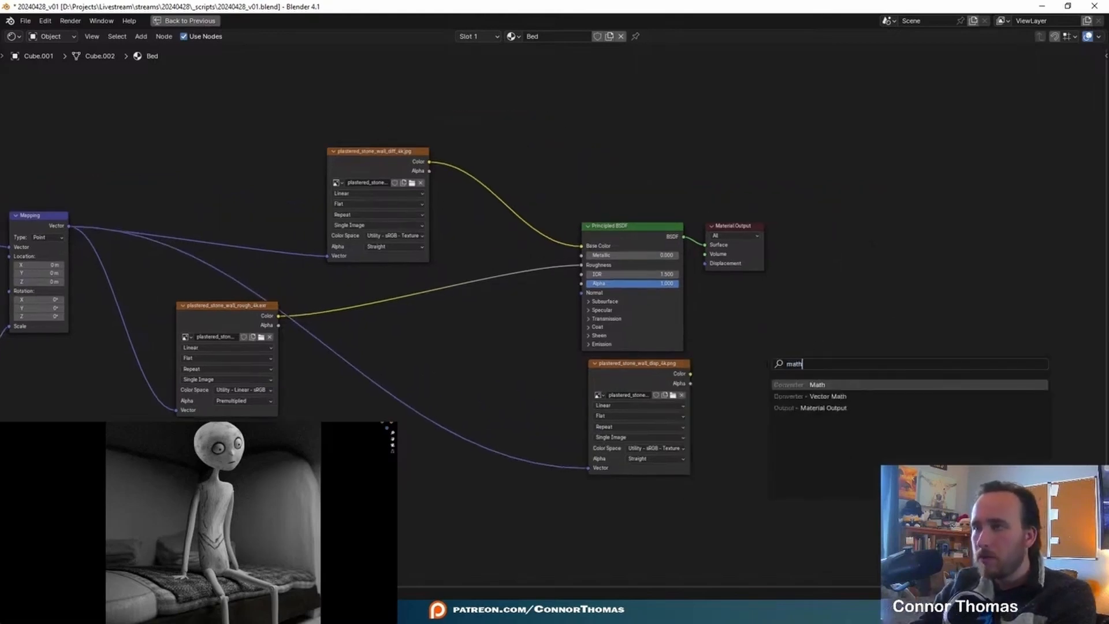
key(Return)
click(709, 362)
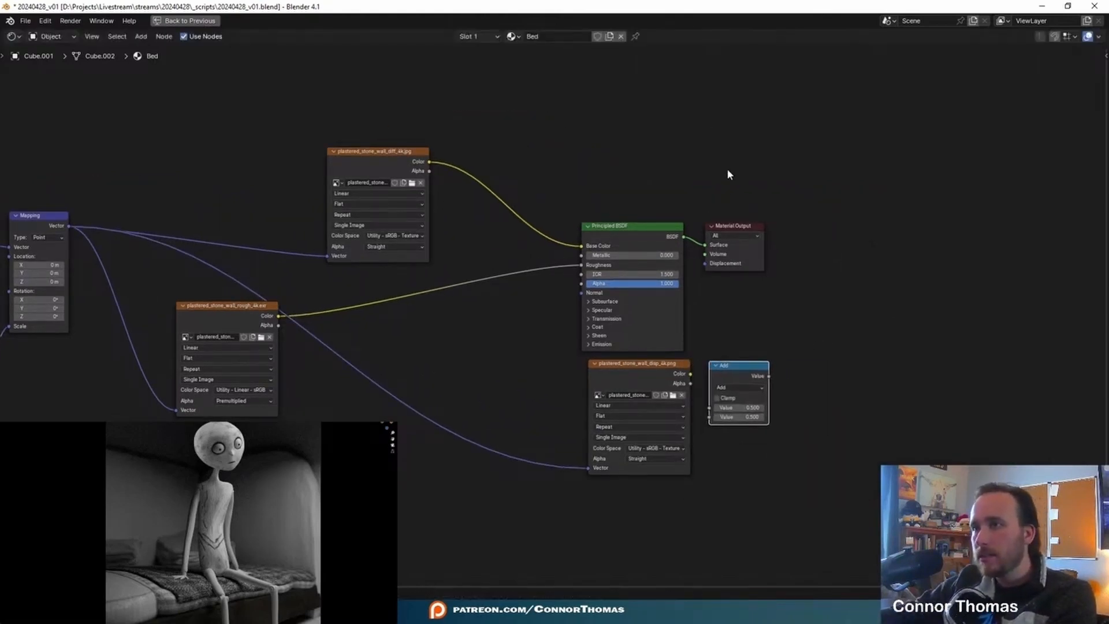
- Move the Material Output farther from the Principled BSDF and connect the Add node's Value to its Displacement input
drag(730, 230, 862, 229)
scroll(807, 371, up, 5)
middle_drag(808, 371, 558, 358)
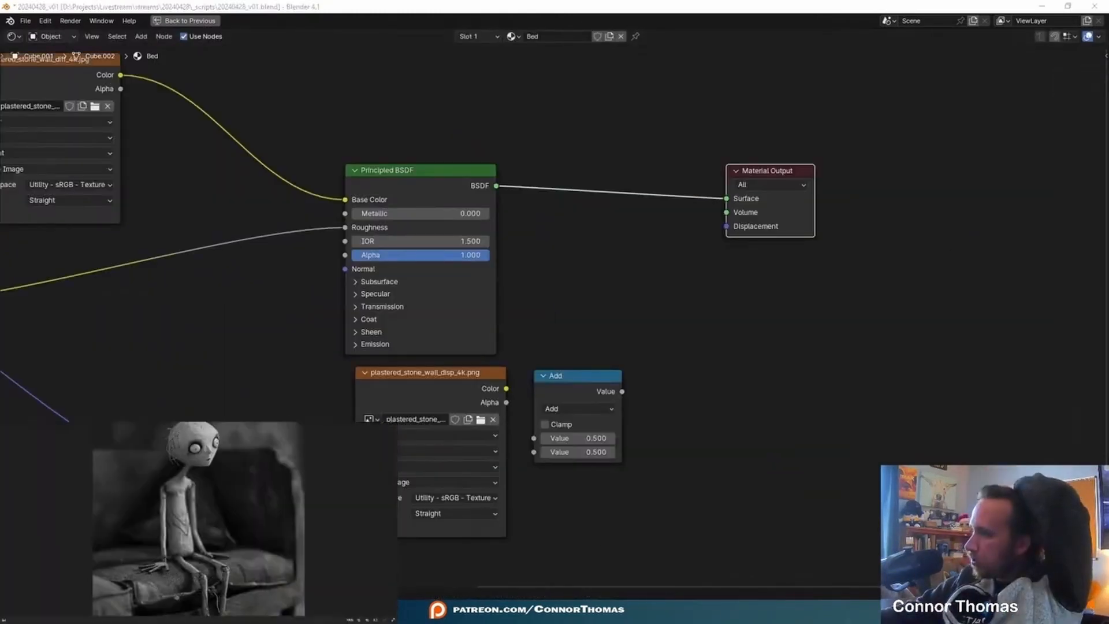
drag(622, 391, 726, 226)
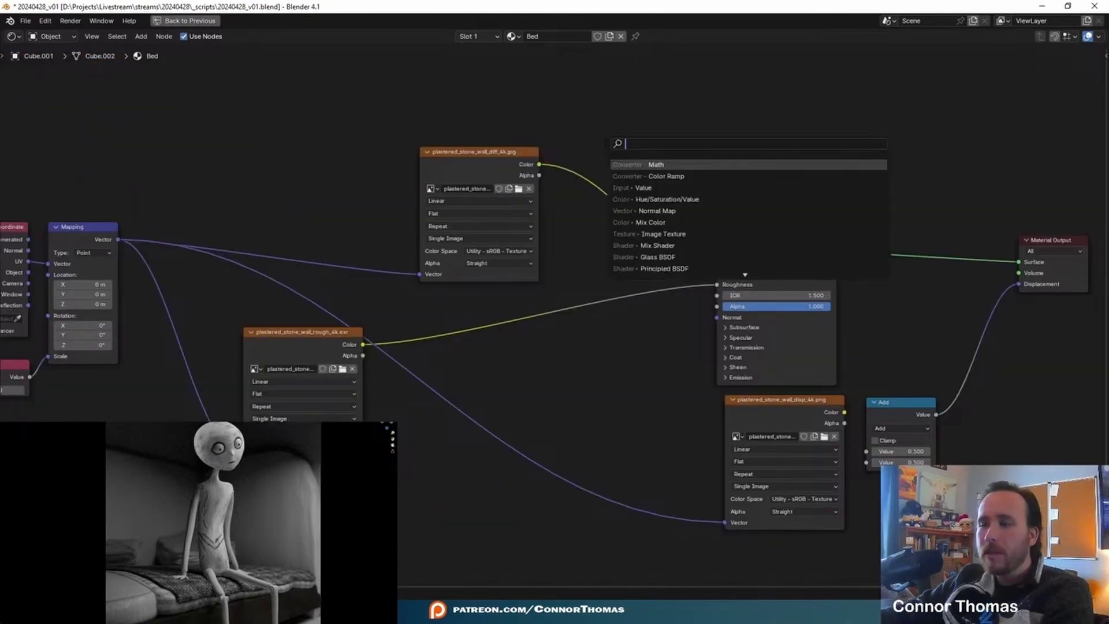
- Insert a Hue/Saturation/Value node between the diff texture and Base Color, with its Saturation set to 0
text(hue)
key(Return)
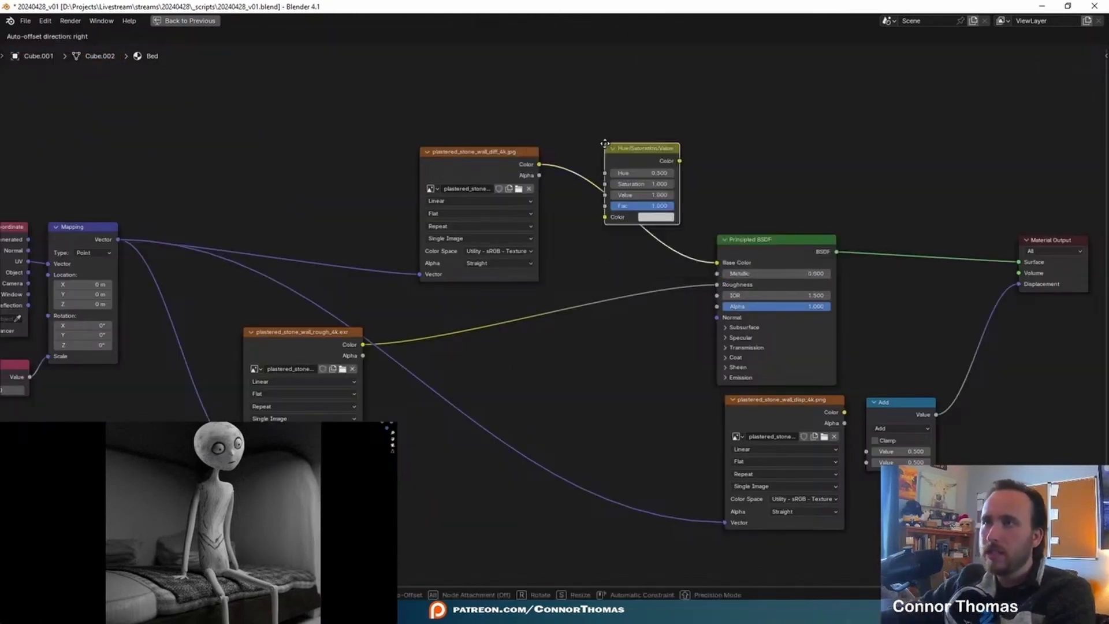
click(603, 145)
double_click(636, 183)
text(0)
key(Return)
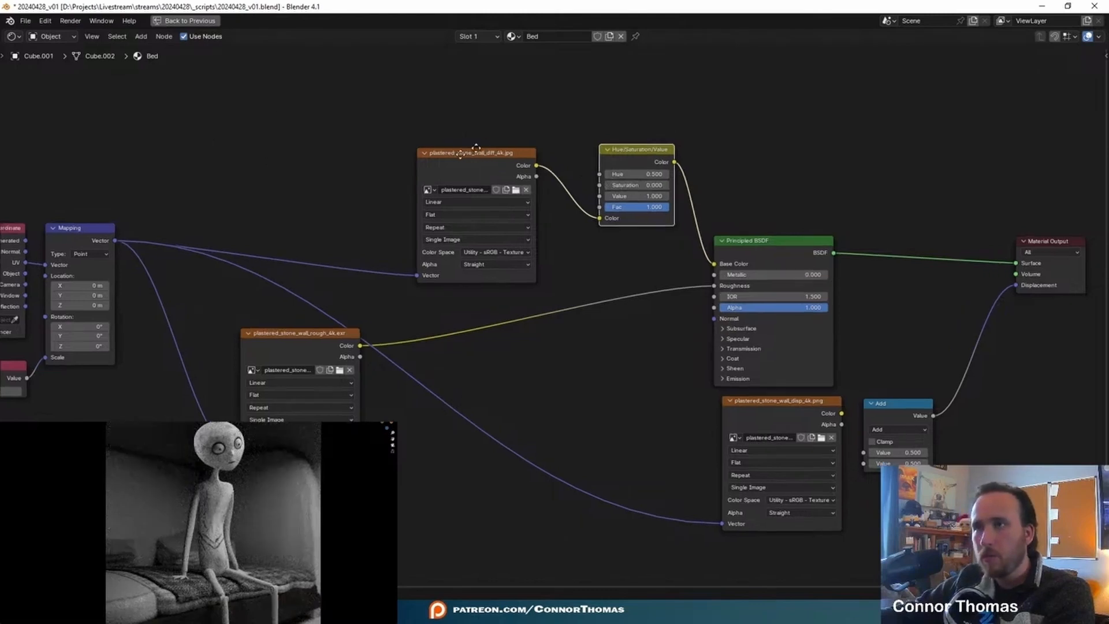
middle_drag(484, 144, 445, 130)
scroll(647, 173, up, 4)
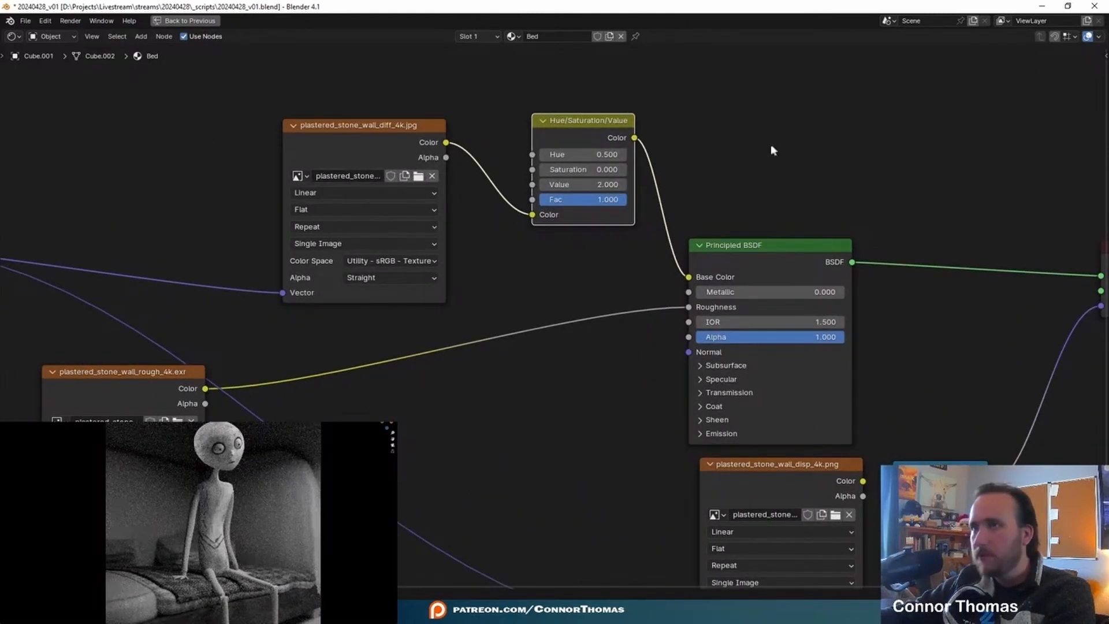
- Try a Value of 6 on the Bed material's Hue/Saturation/Value node
double_click(620, 185)
text(6)
key(Return)
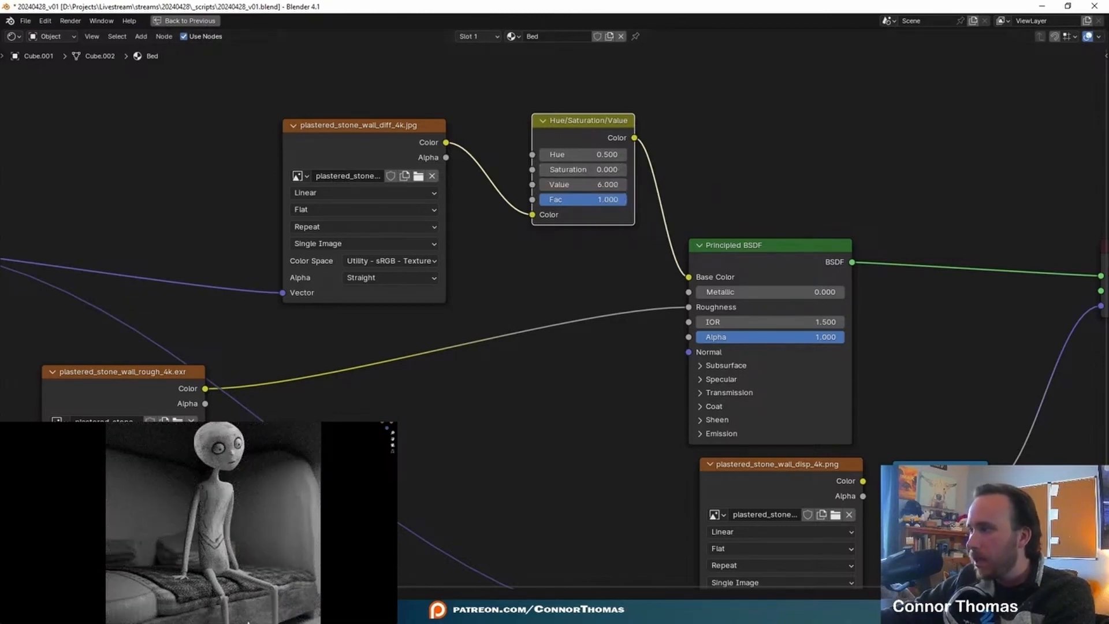
click(280, 590)
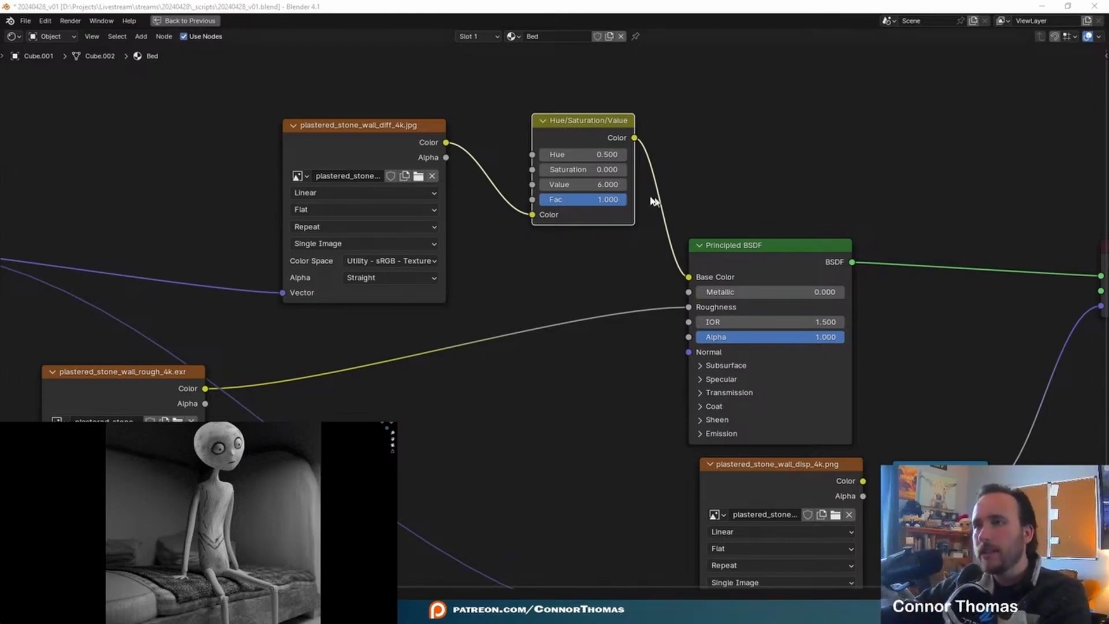
- Set the Bed material's Hue/Saturation/Value node to a Value of 3
double_click(584, 184)
text(3)
key(Return)
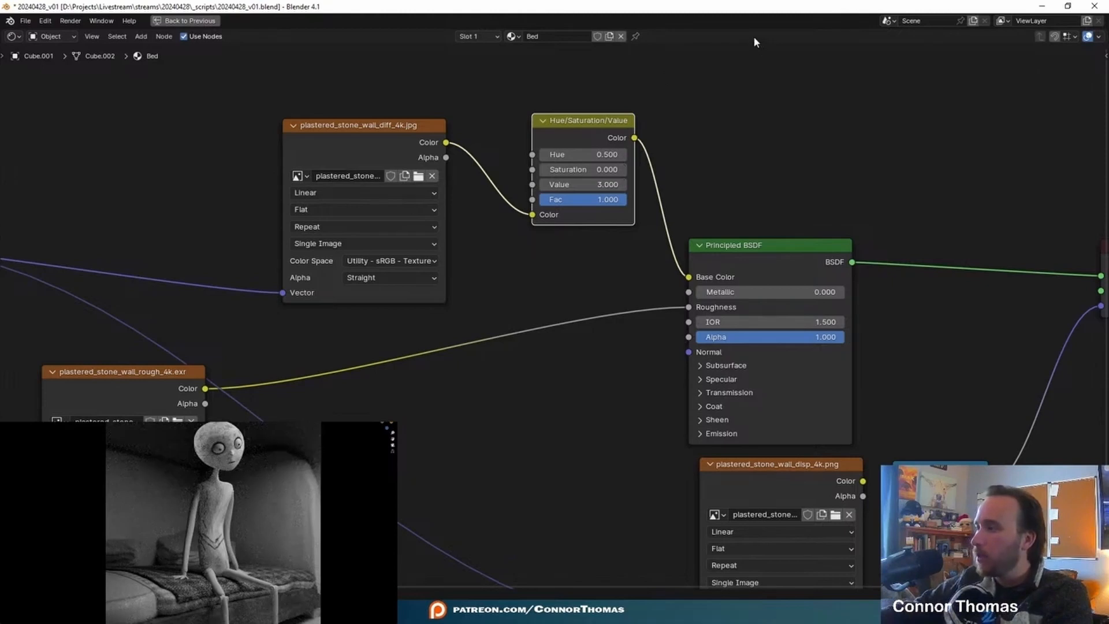
- Insert a new Color Ramp between the rough texture and the Principled BSDF's Roughness input
scroll(852, 197, down, 3)
middle_drag(852, 197, 619, 139)
middle_drag(130, 292, 533, 258)
click(479, 411)
key(shift+a)
click(491, 442)
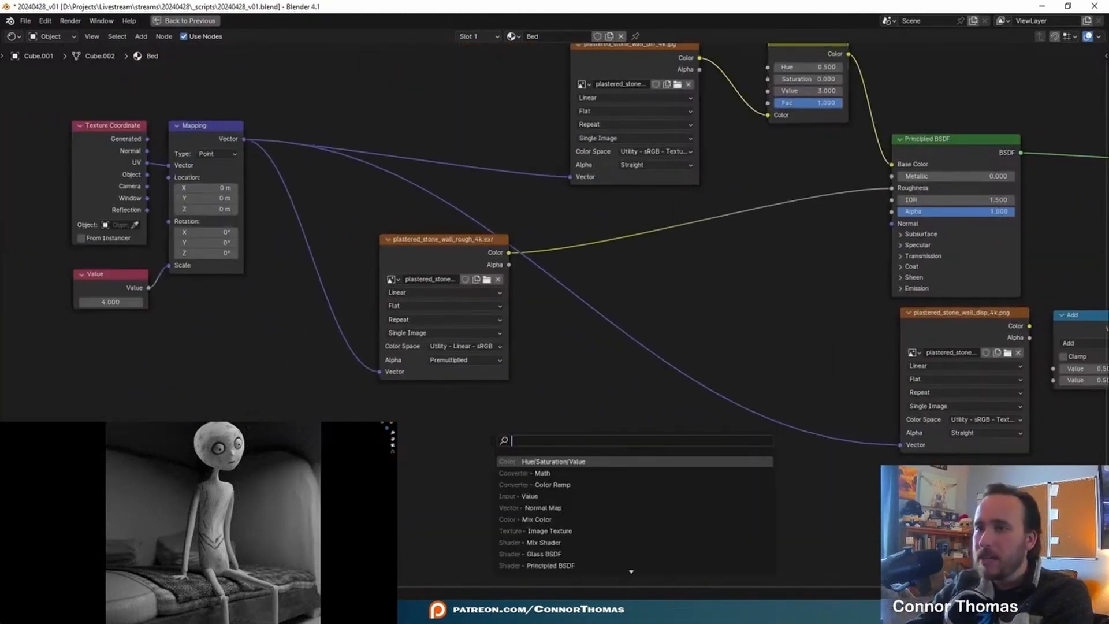
key(Down)
key(Down)
key(Return)
click(776, 244)
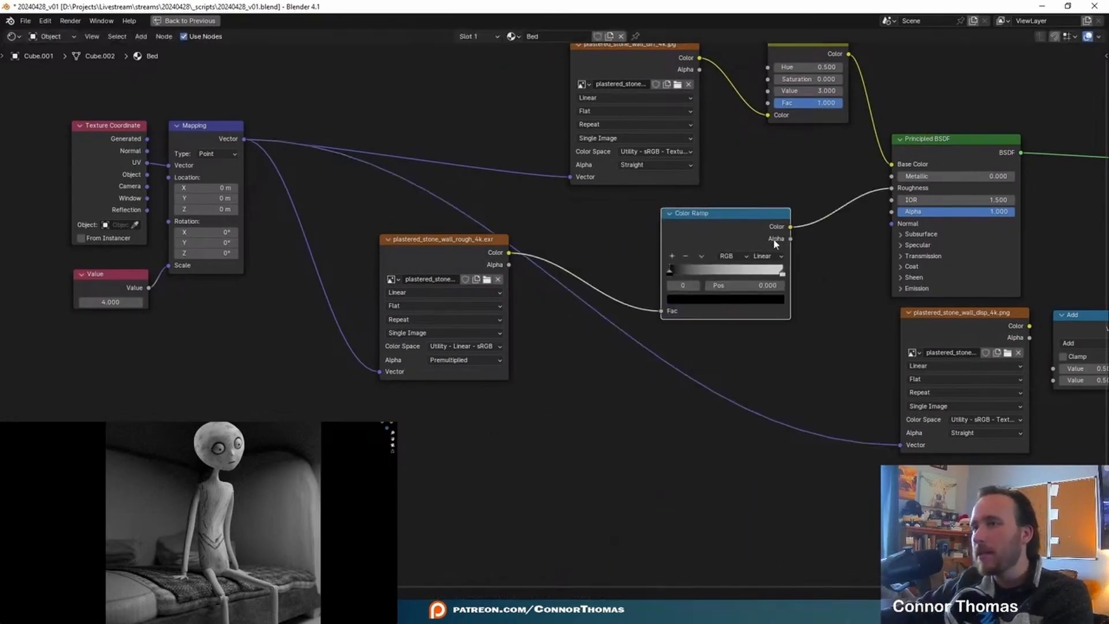
- Move the Color Ramp's black stop to position 0.882 while previewing the ramp, and reconnect the Principled BSDF to the output
scroll(818, 339, up, 3)
middle_drag(817, 339, 697, 390)
drag(510, 307, 611, 305)
ctrl+shift+click(626, 236)
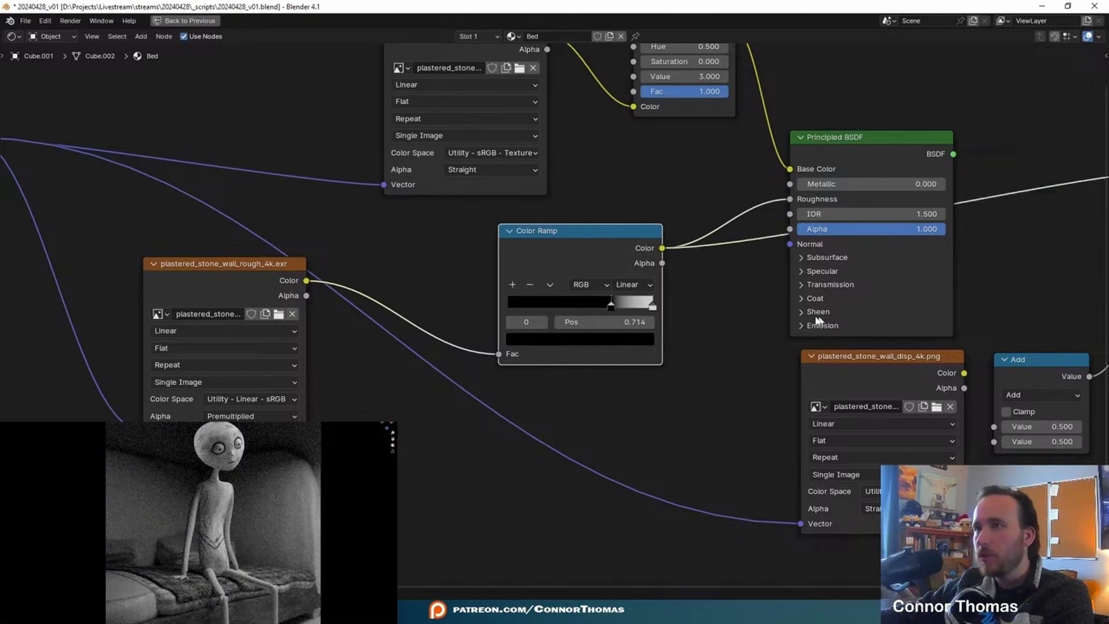
drag(616, 303, 639, 314)
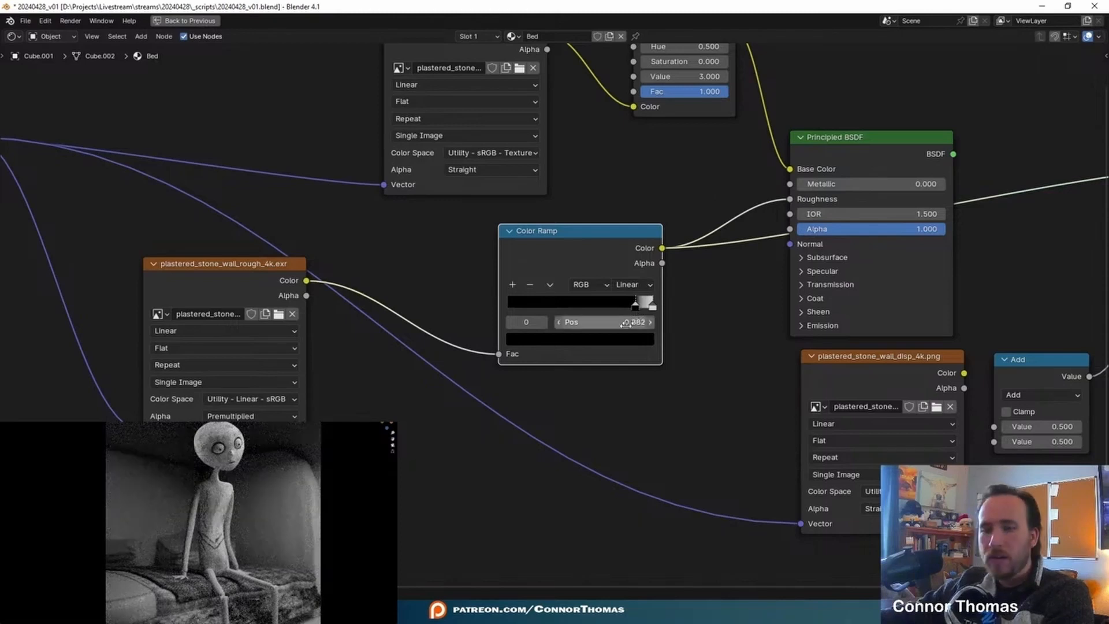
scroll(809, 347, down, 2)
middle_drag(861, 312, 696, 301)
ctrl+shift+click(713, 168)
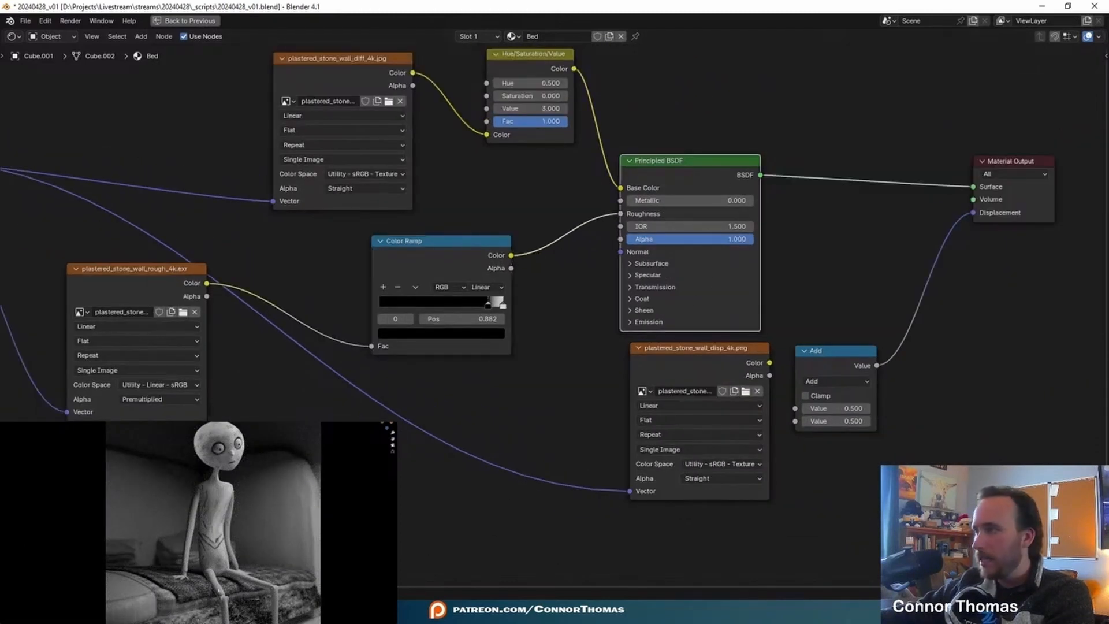
- Return to the full Layout workspace and assign the existing Bed material to the bed's curved end panel, Cube
key(ctrl+space)
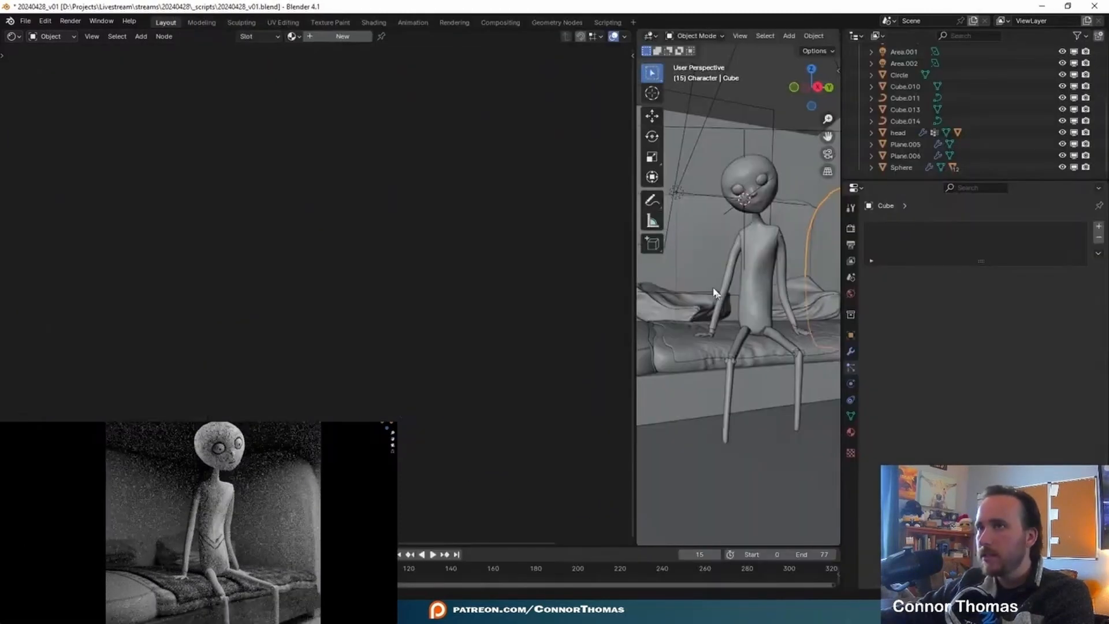
click(850, 433)
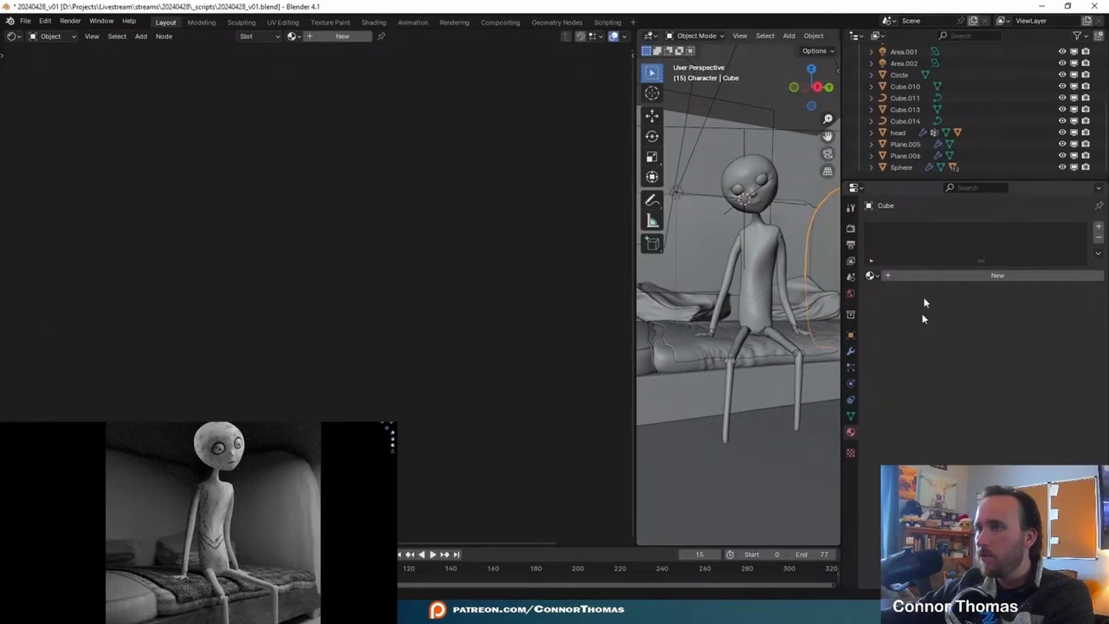
click(870, 276)
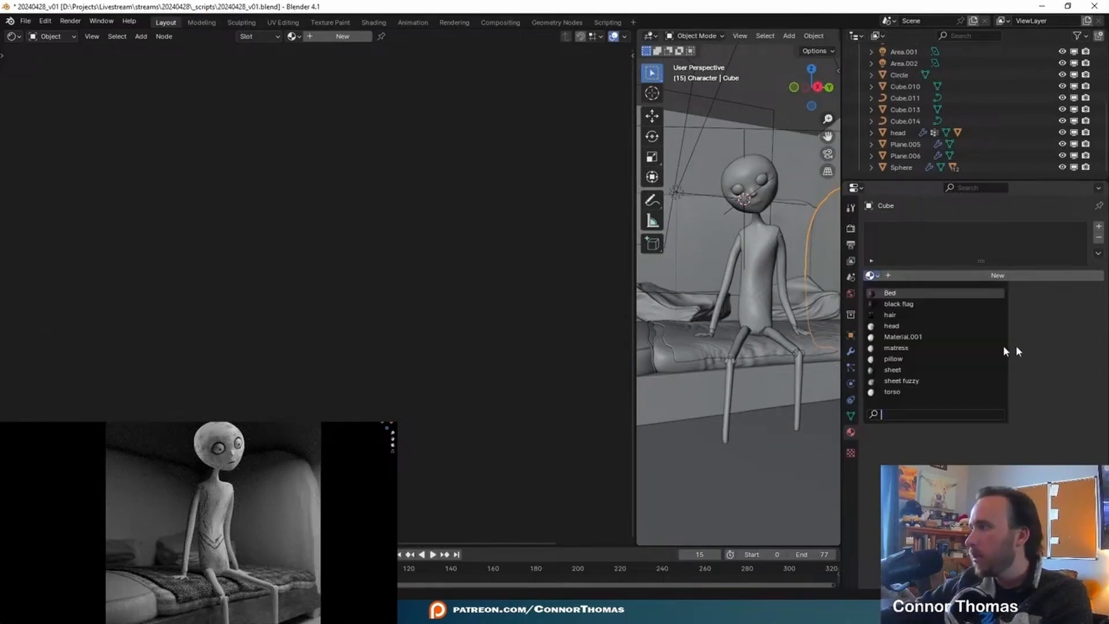
click(902, 293)
- Unwrap the curved end panel's faces with Smart UV Project
key(Tab)
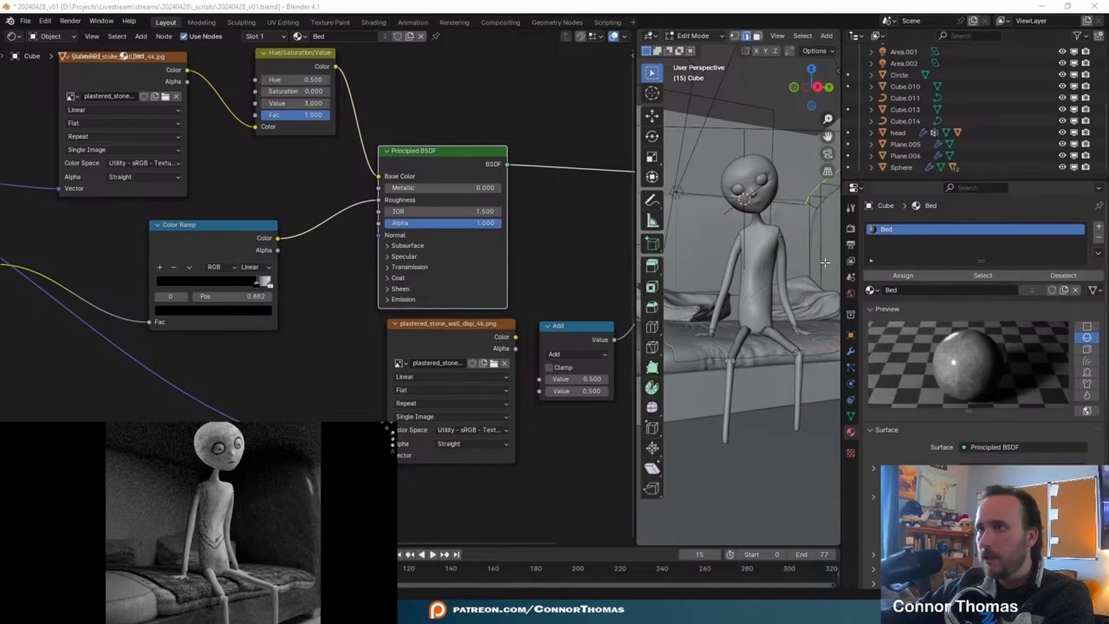
scroll(740, 289, down, 4)
middle_drag(769, 231, 723, 285)
scroll(773, 255, down, 2)
key(u)
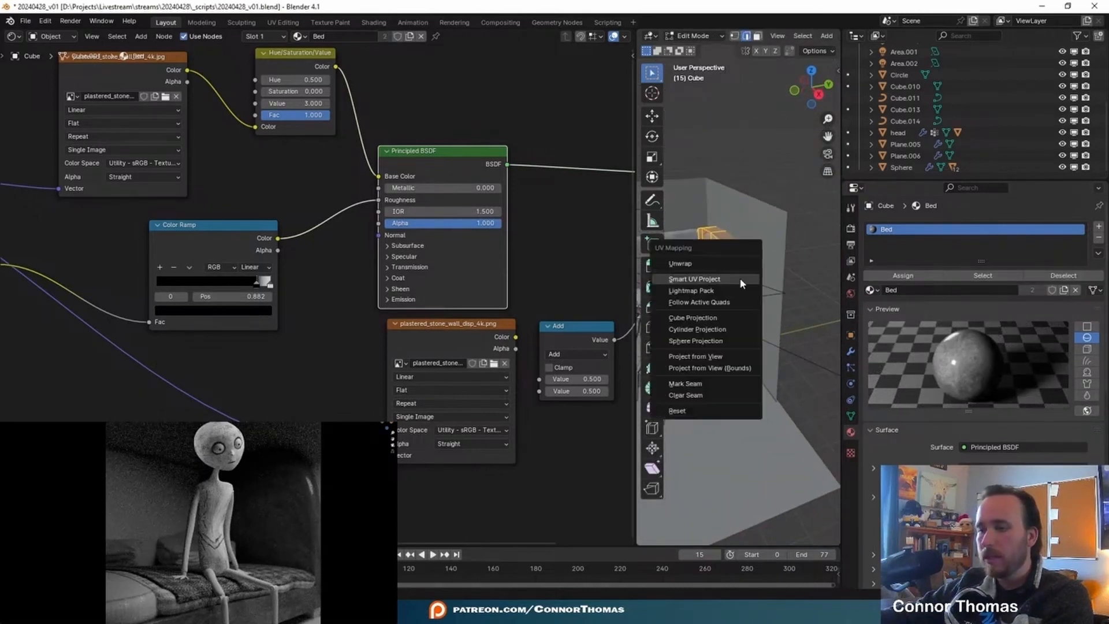
click(739, 277)
click(760, 384)
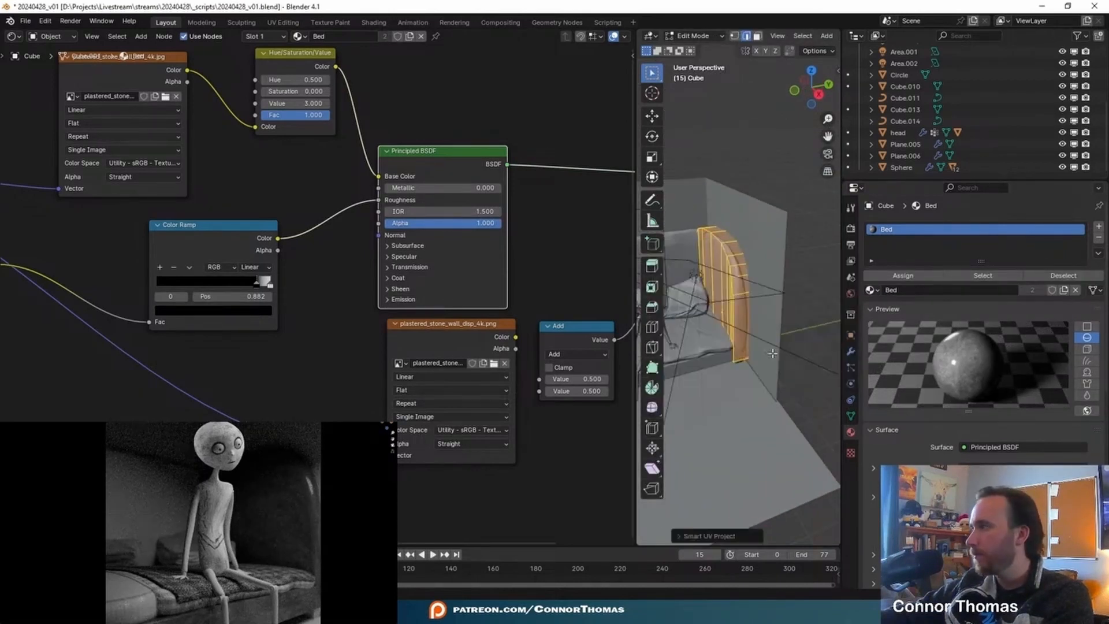
key(Tab)
- Select the bed's long backboard, Cube.012, and unwrap its faces with Smart UV Project using the default settings
click(707, 263)
scroll(707, 263, up, 3)
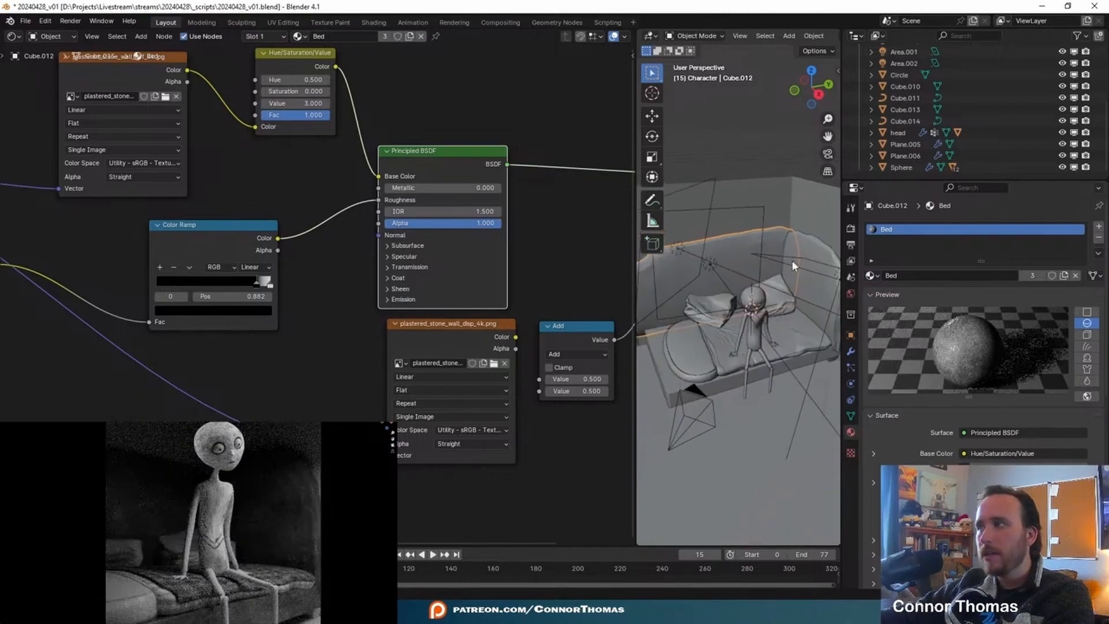
key(Tab)
key(u)
click(761, 261)
click(764, 368)
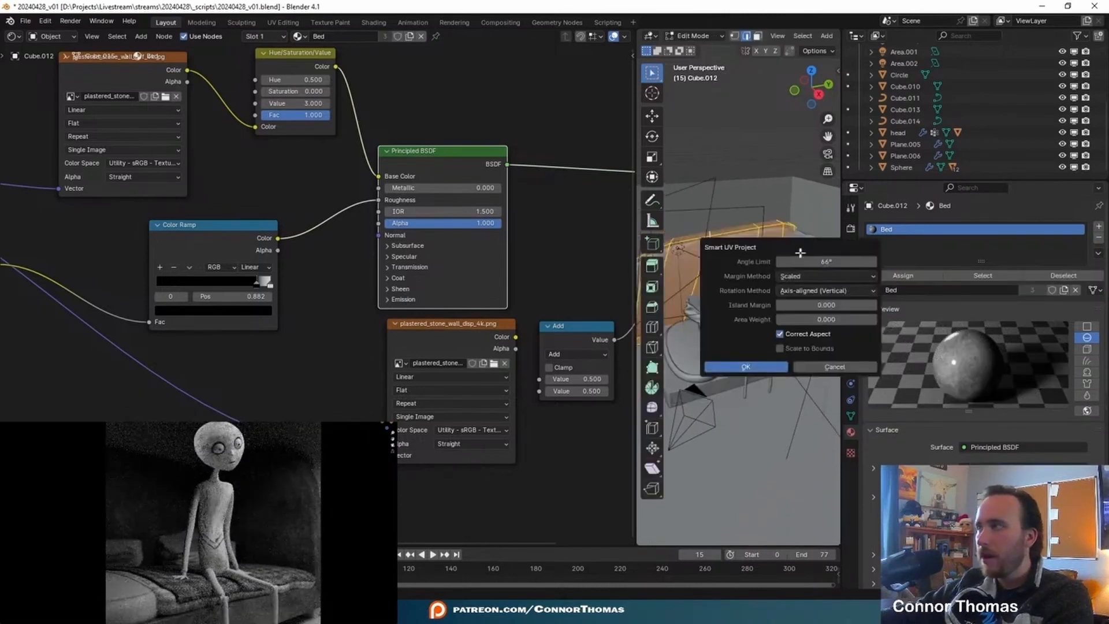
key(Tab)
- Make a separate copy of the Bed material for the long backboard and name it Backboard
click(1065, 277)
double_click(922, 279)
text(Backboard)
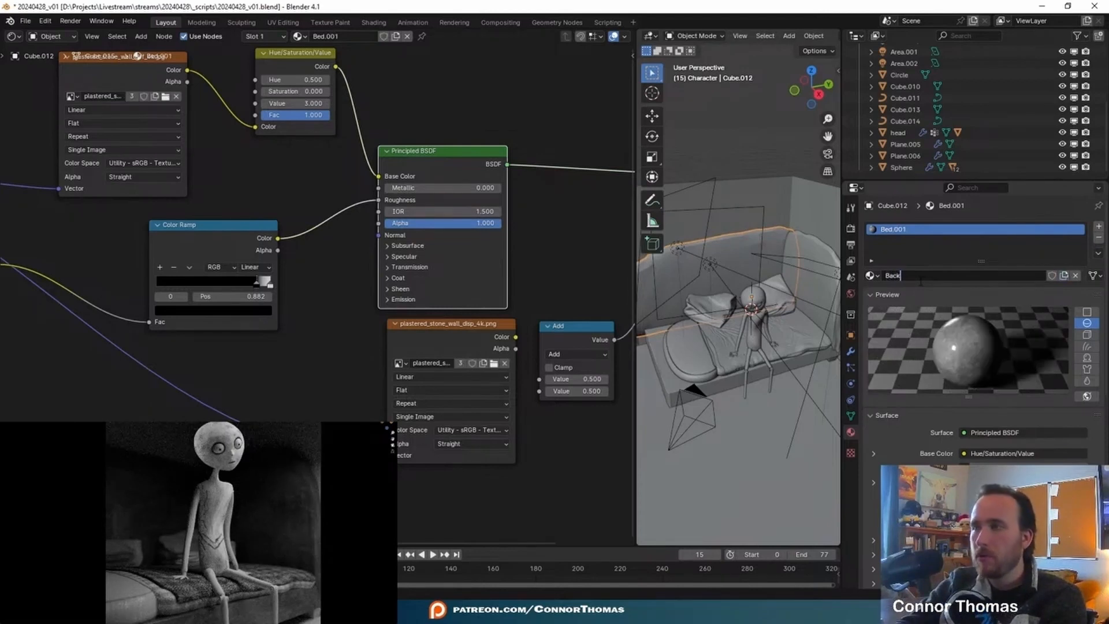
key(Return)
- Try a Value of 6 on the Backboard material's Hue/Saturation/Value node
middle_drag(501, 76, 494, 140)
click(283, 158)
text(6)
key(Return)
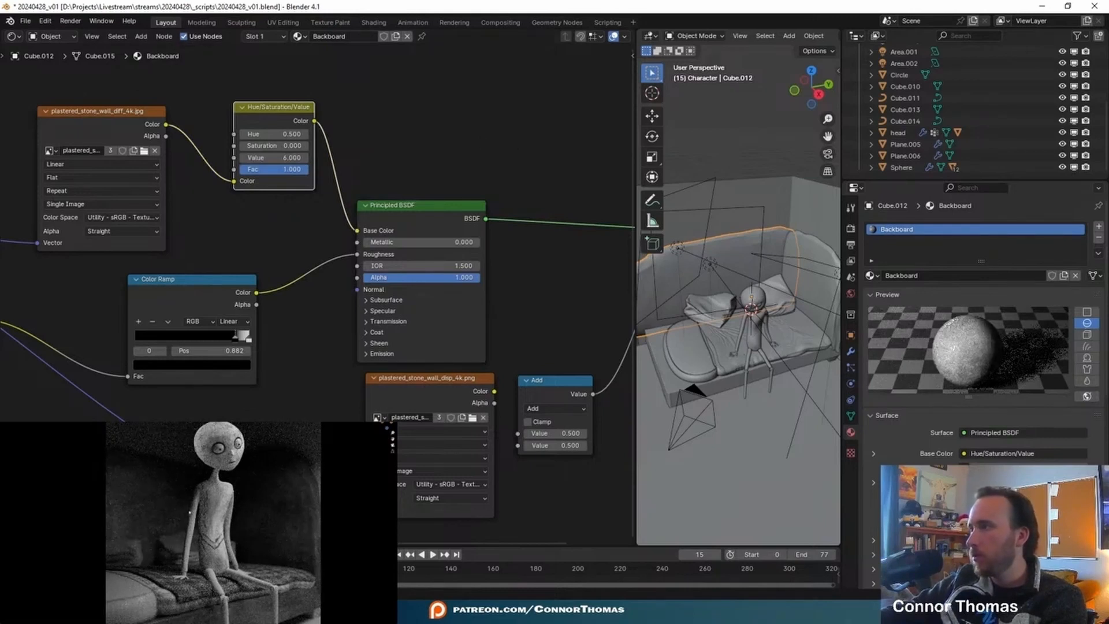
- Set the Backboard material's Hue/Saturation/Value node to a Value of 12
click(258, 157)
text(12)
key(Return)
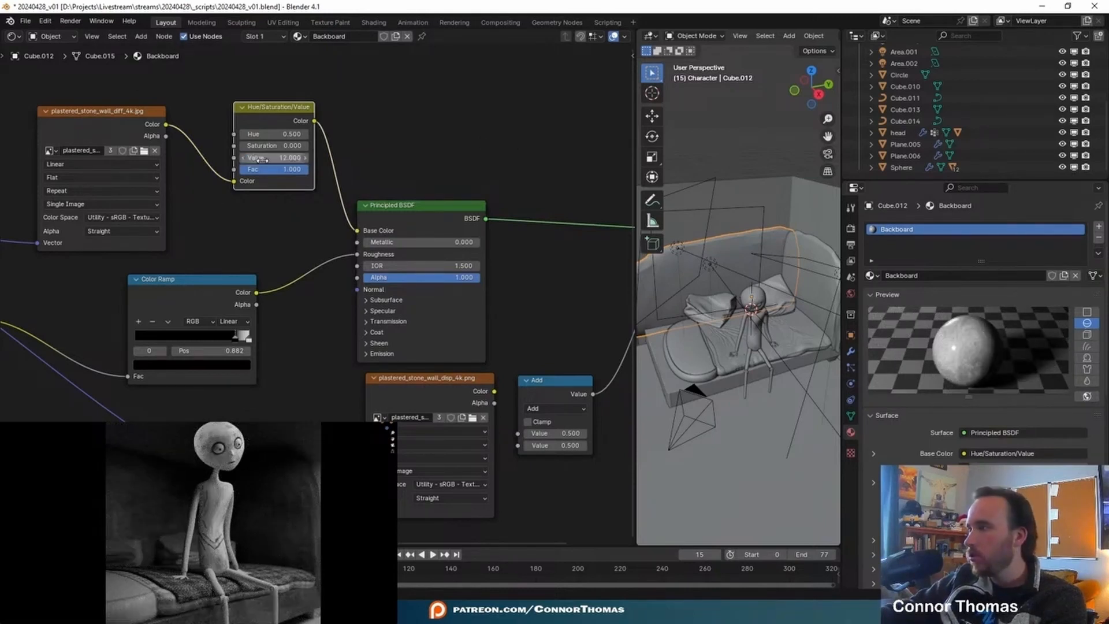
- Select the curved end panel and assign the Backboard material to it in place of Bed
click(279, 506)
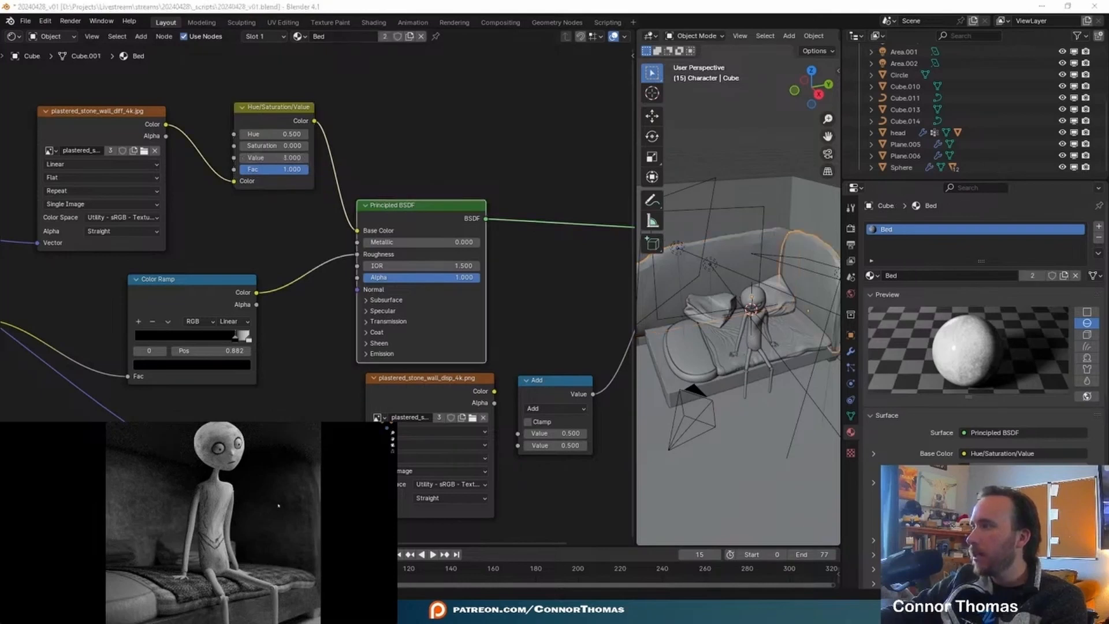
click(872, 276)
text(ba)
click(900, 293)
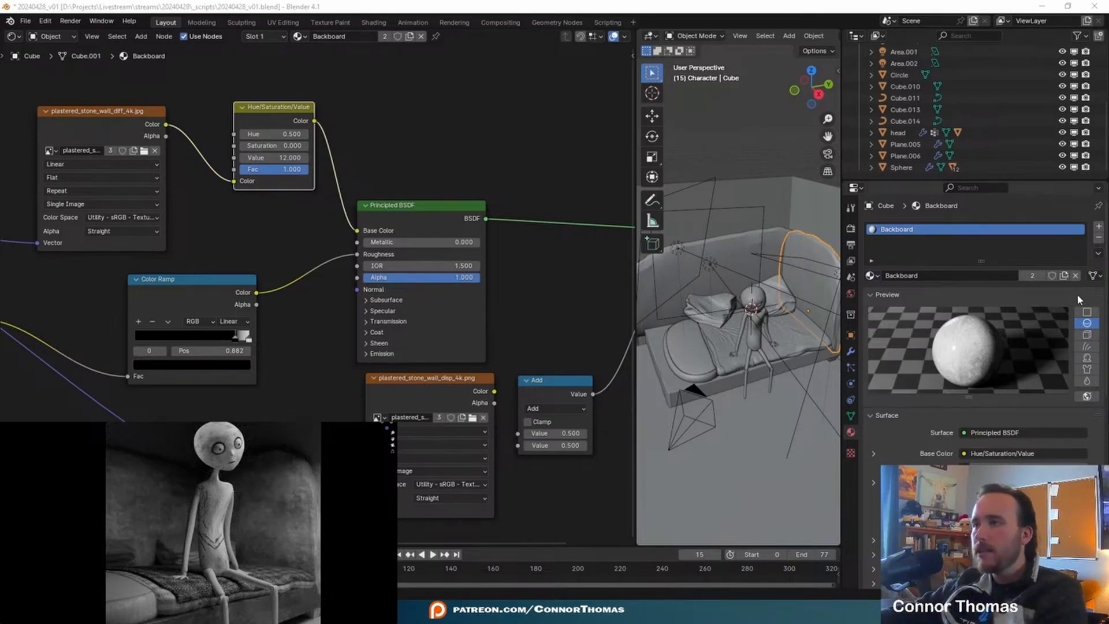
- Make a separate copy of the Backboard material for the end panel and name it Backboard 2
click(1064, 276)
double_click(926, 277)
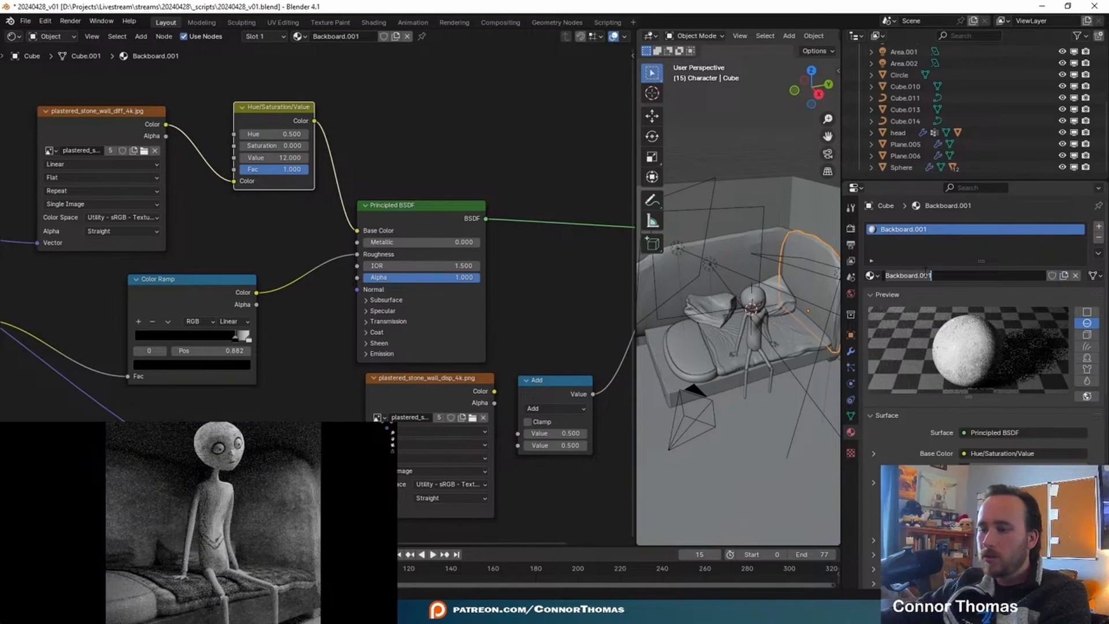
text(Backboard 2)
key(Return)
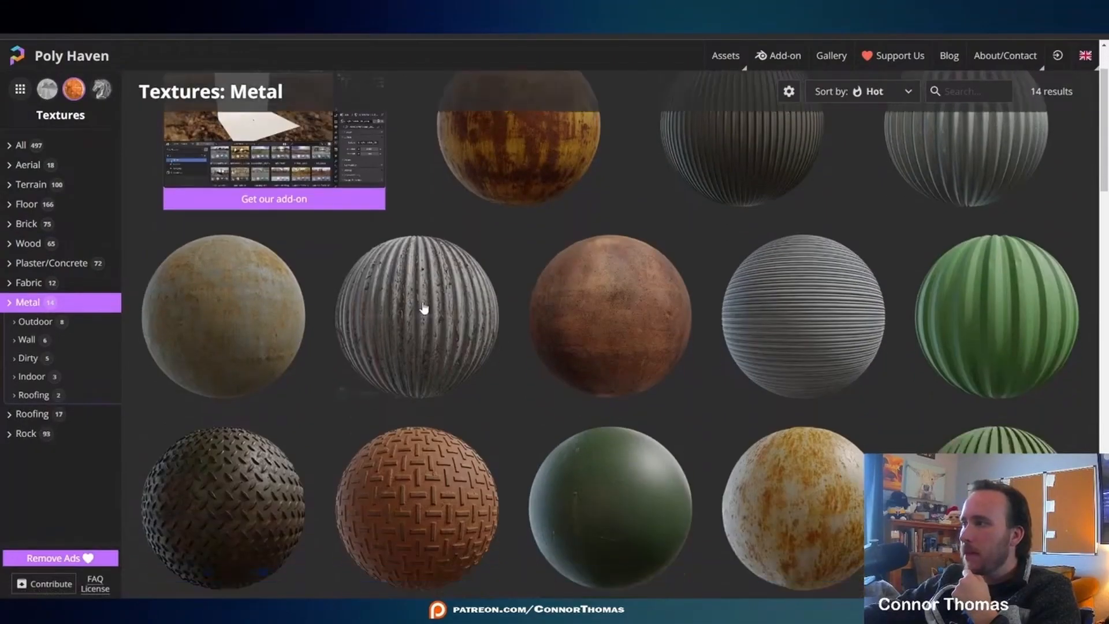
- Create a new material for the bed's corner legs and name it Bed Legs
scroll(423, 309, down, 1)
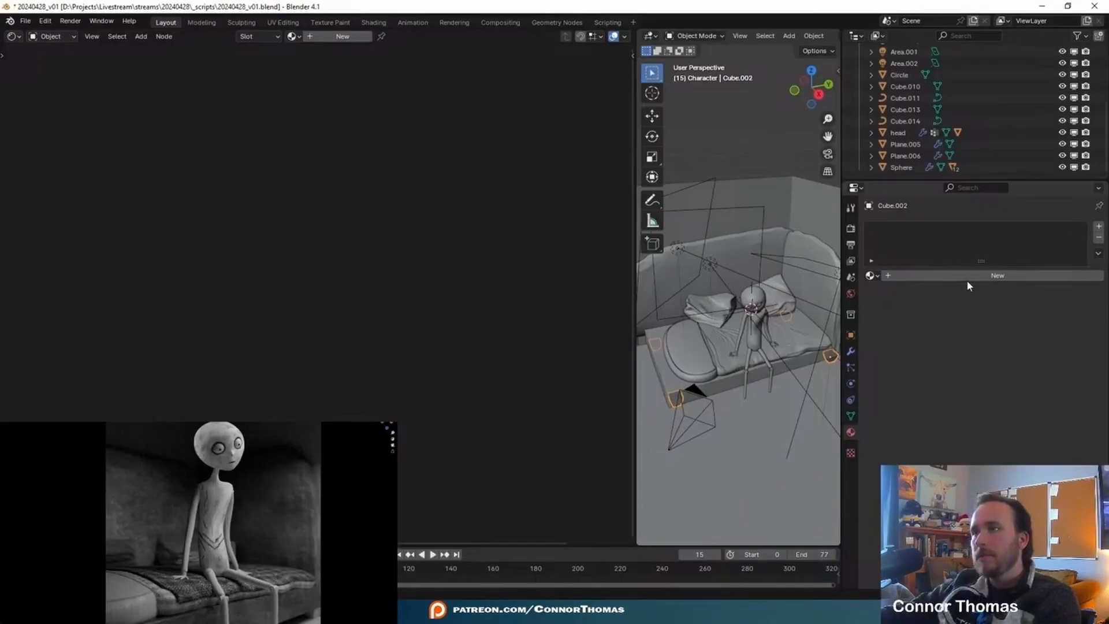
click(971, 276)
click(977, 274)
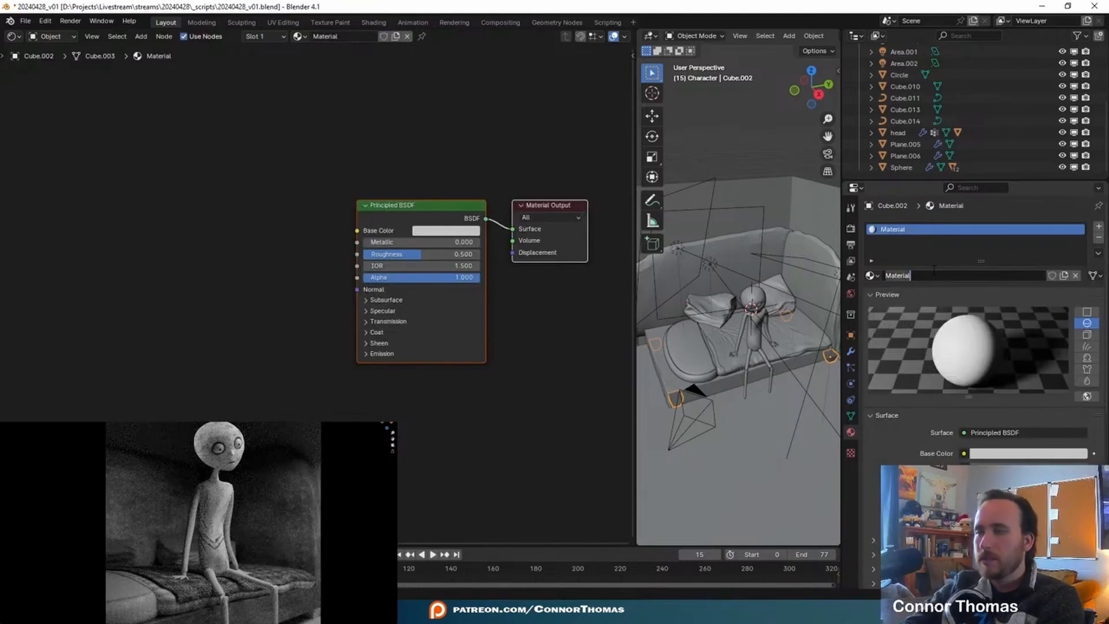
text(Bed Legs)
key(Return)
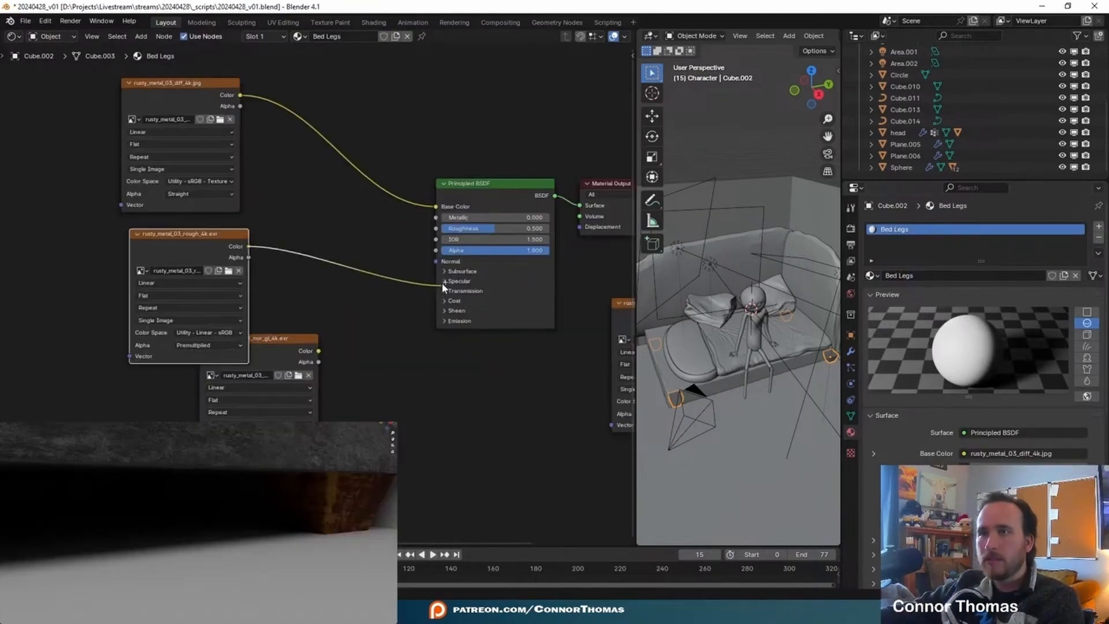
- Connect the rusty_metal_03 roughness and normal textures to the matching inputs of the Bed Legs Principled BSDF
drag(445, 288, 435, 228)
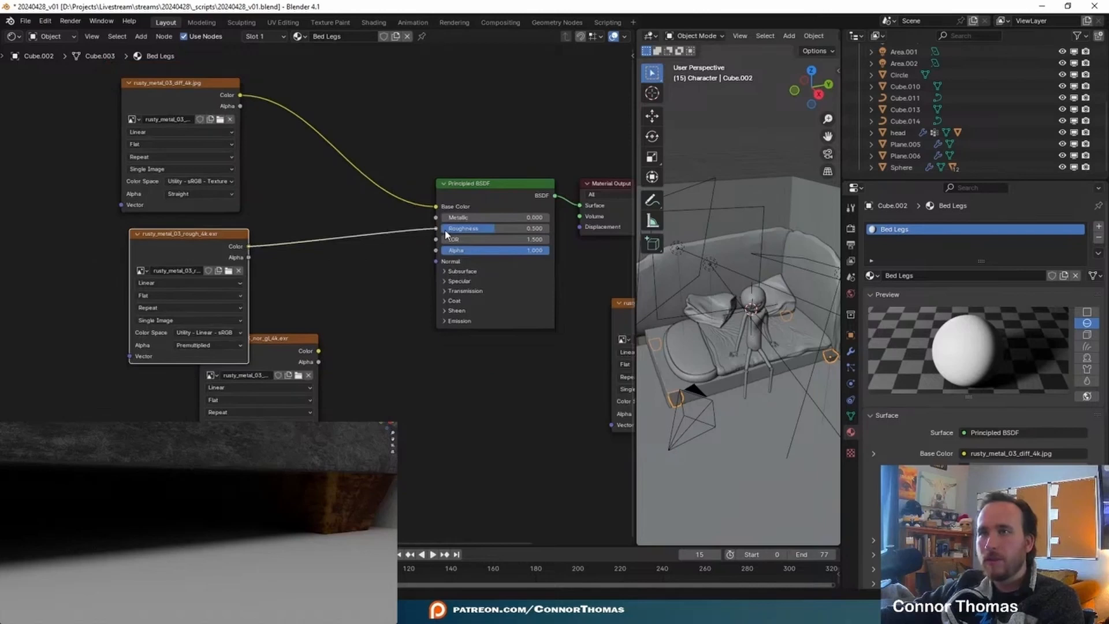
middle_drag(395, 347, 276, 304)
drag(276, 303, 479, 233)
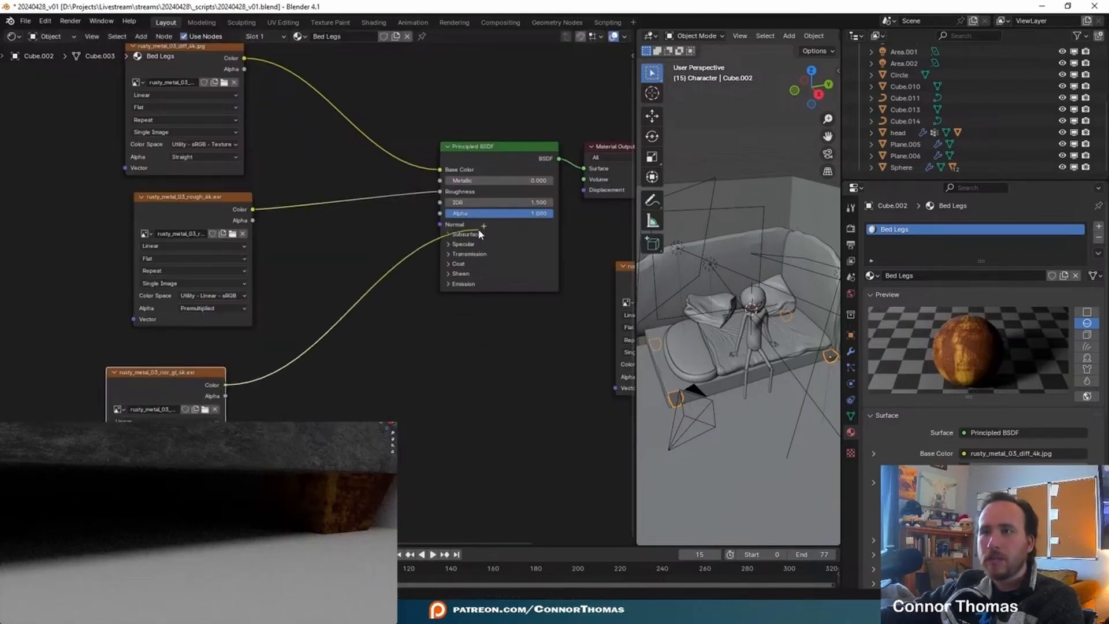
- Insert a Normal Map node between the rusty_metal_03 normal texture and the Principled BSDF's Normal input
click(360, 350)
key(shift+a)
click(360, 353)
text(nor)
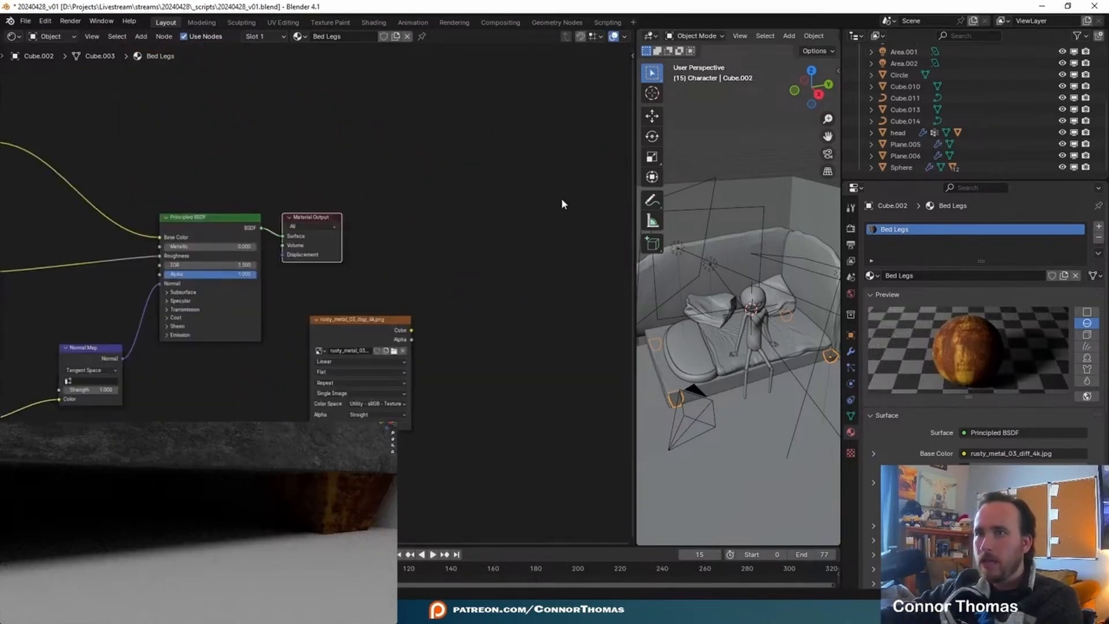
drag(562, 199, 517, 198)
click(457, 277)
drag(413, 330, 493, 239)
- Insert a Hue/Saturation/Value node with Saturation 0 between the rusty_metal_03 diffuse texture and Base Color
middle_drag(202, 371, 555, 430)
drag(307, 195, 195, 156)
key(shift+a)
click(431, 169)
text(hue)
key(Return)
click(374, 207)
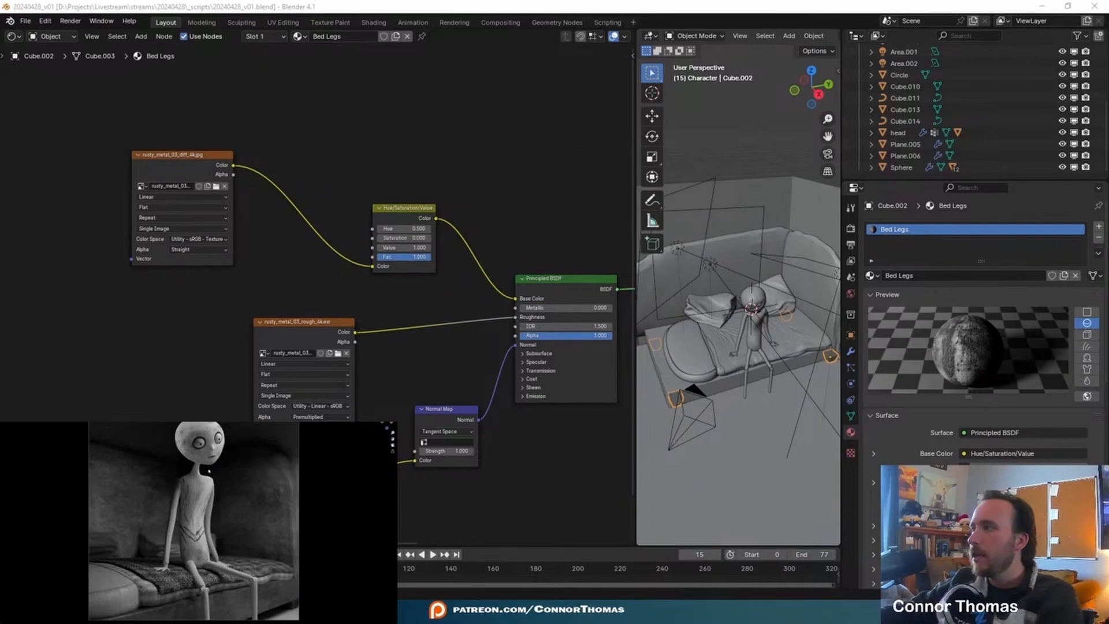
- Select the wall planes behind the bed and give them a new material named RockWall
click(724, 289)
middle_drag(772, 245, 751, 254)
click(924, 275)
double_click(927, 275)
text(RockWall)
key(Return)
- Bring the lichen_rock textures into RockWall, feed the diffuse map into Base Color and preview the roughness map
key(Home)
key(alt+Tab)
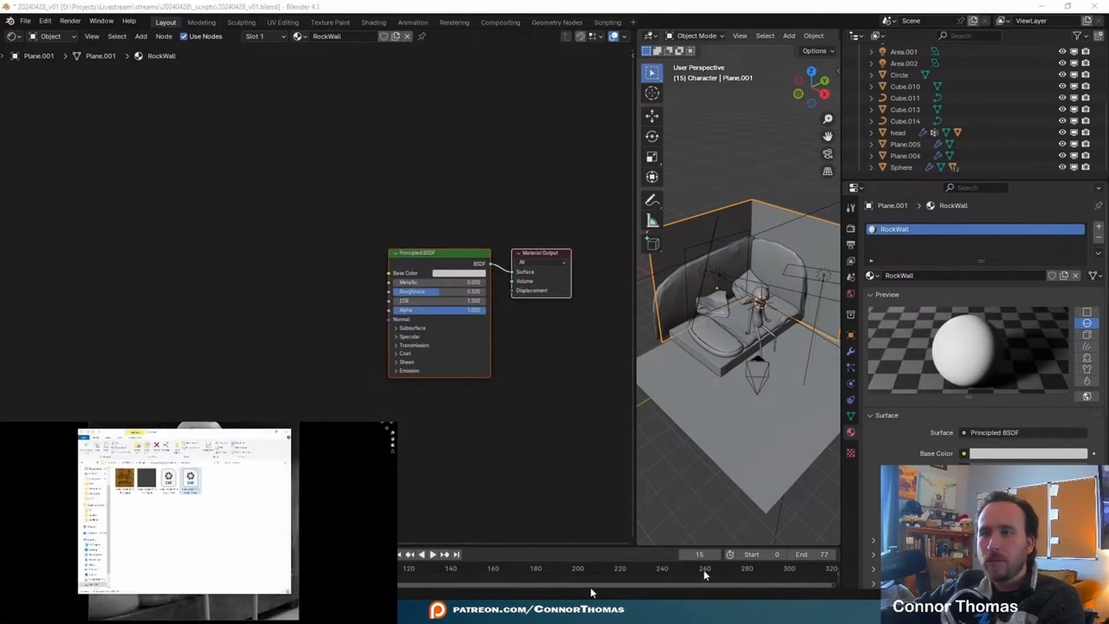
key(alt+Left)
key(alt+Left)
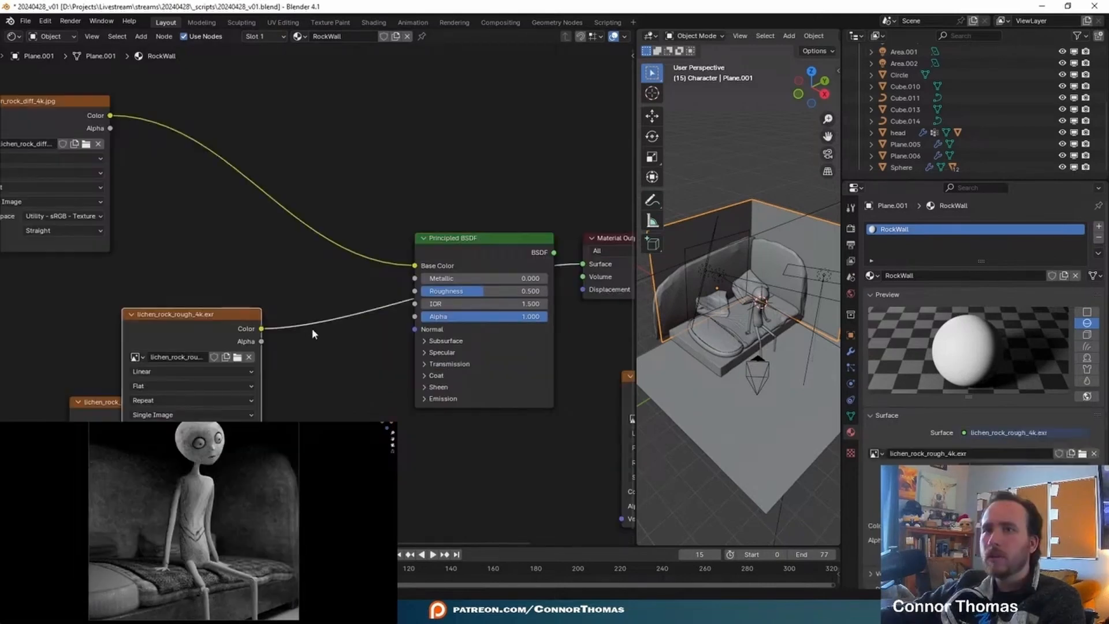
drag(208, 319, 142, 292)
- Unwrap all of the wall's faces with Smart UV Project
key(Tab)
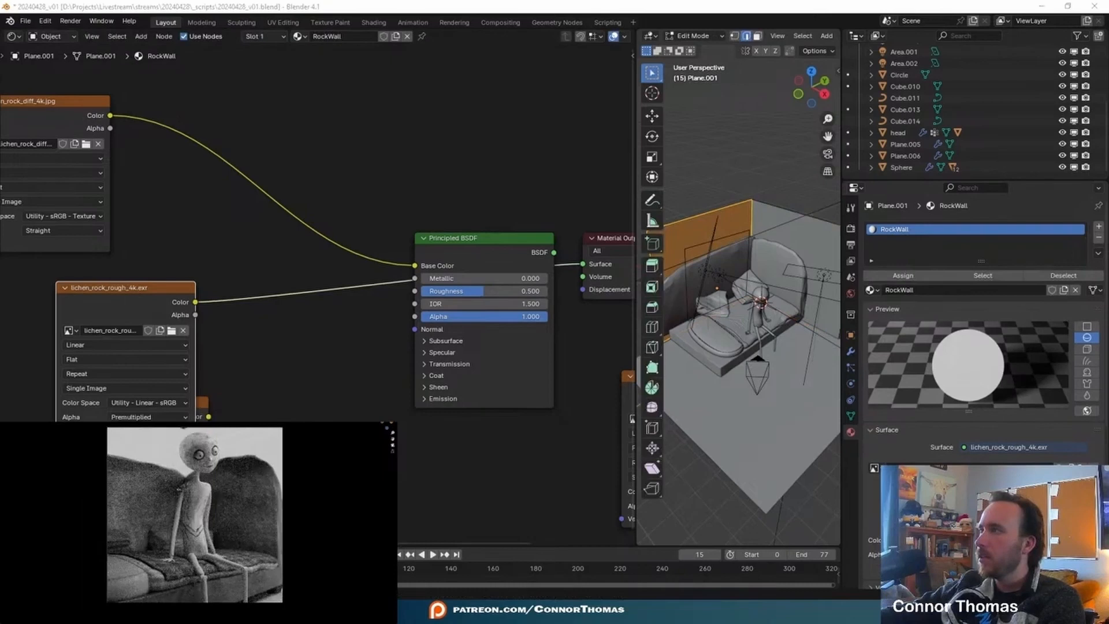
key(u)
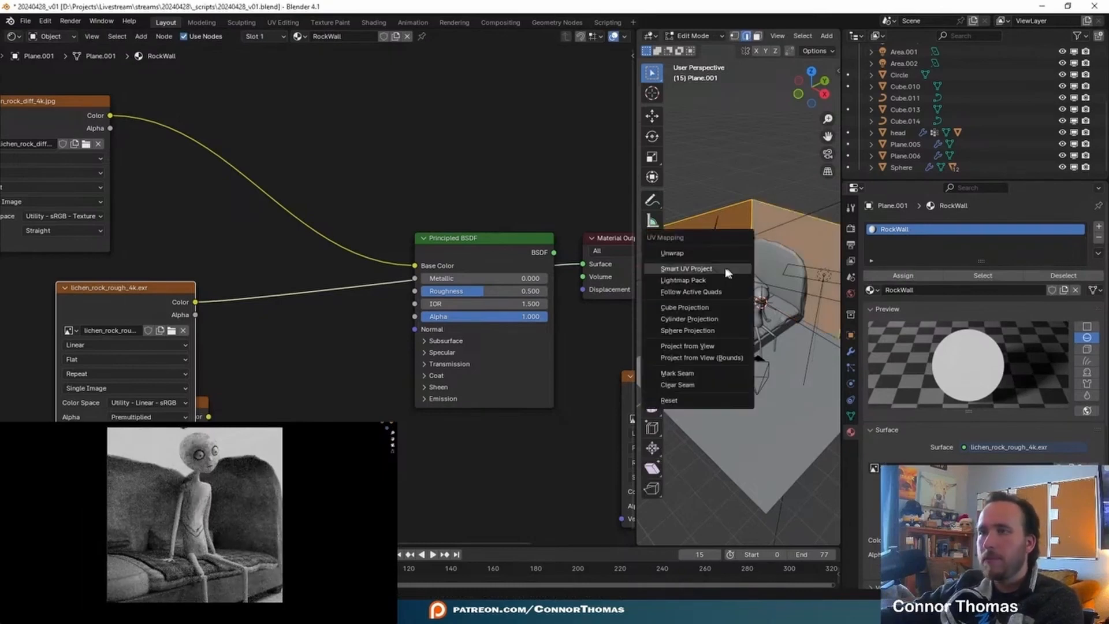
click(728, 267)
click(728, 375)
scroll(807, 355, down, 3)
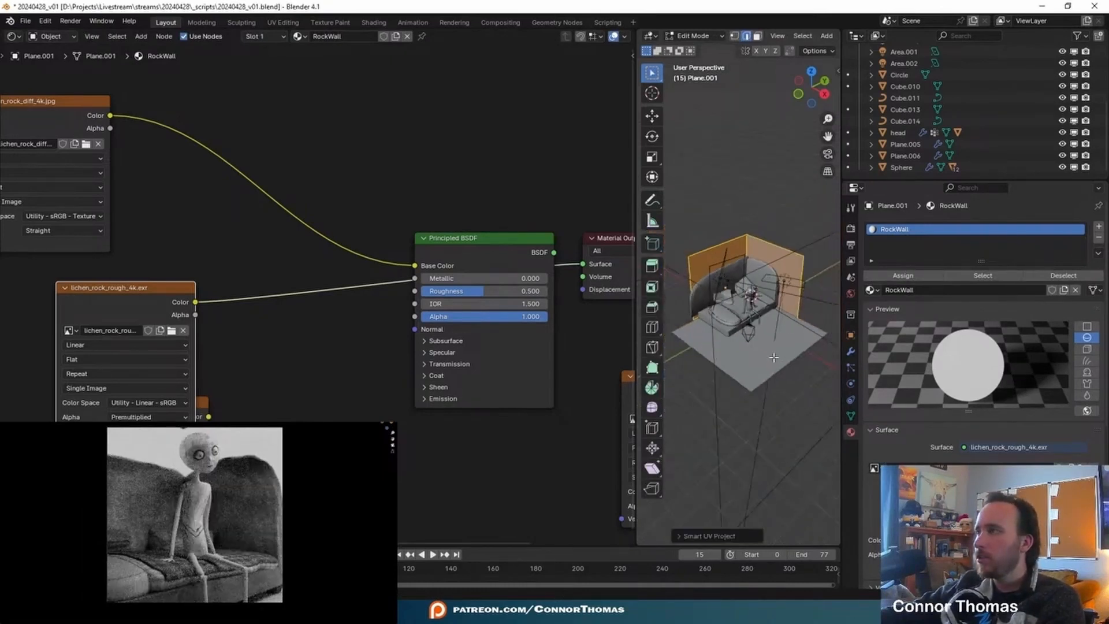
key(Tab)
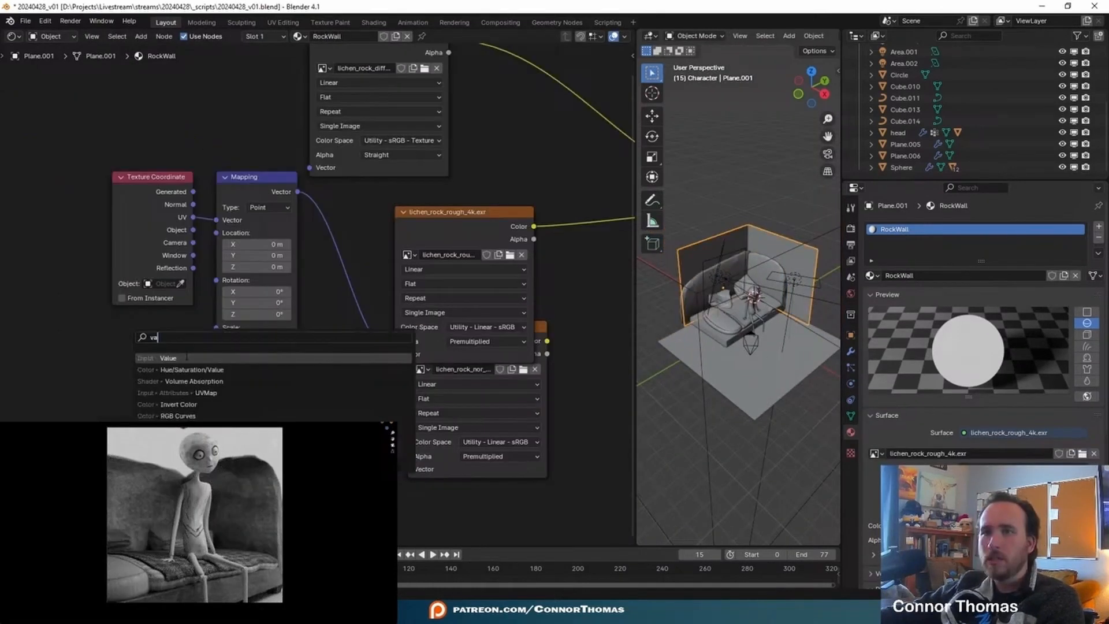
- Map the lichen_rock roughness texture by UV and drive the Mapping node's Scale with a Value node of 5
key(Return)
click(104, 329)
double_click(146, 363)
text(5)
key(Return)
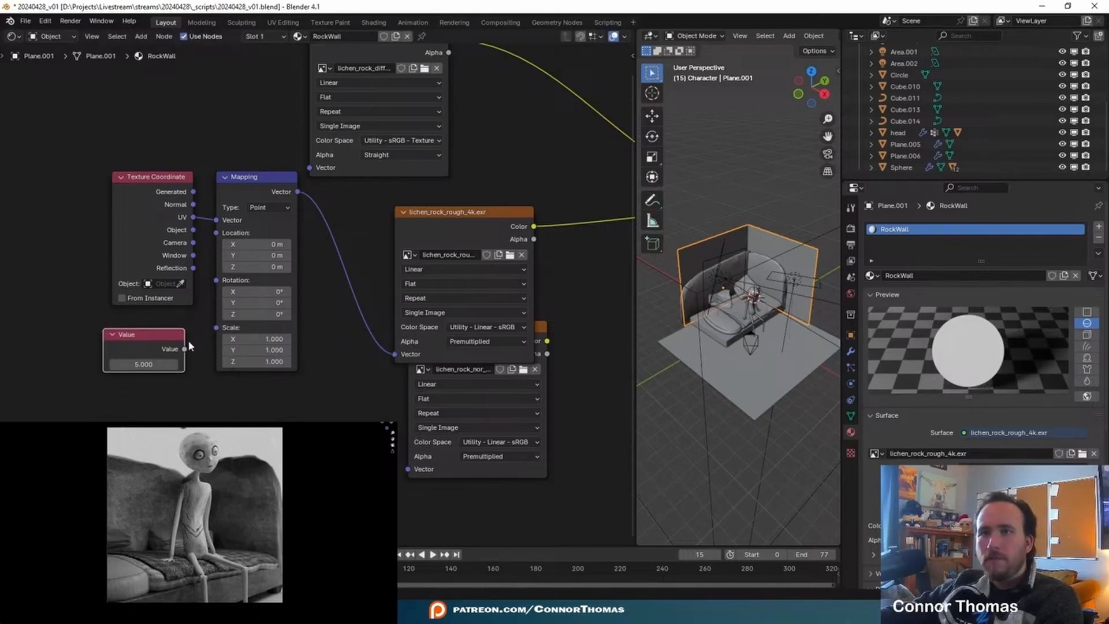
click(188, 348)
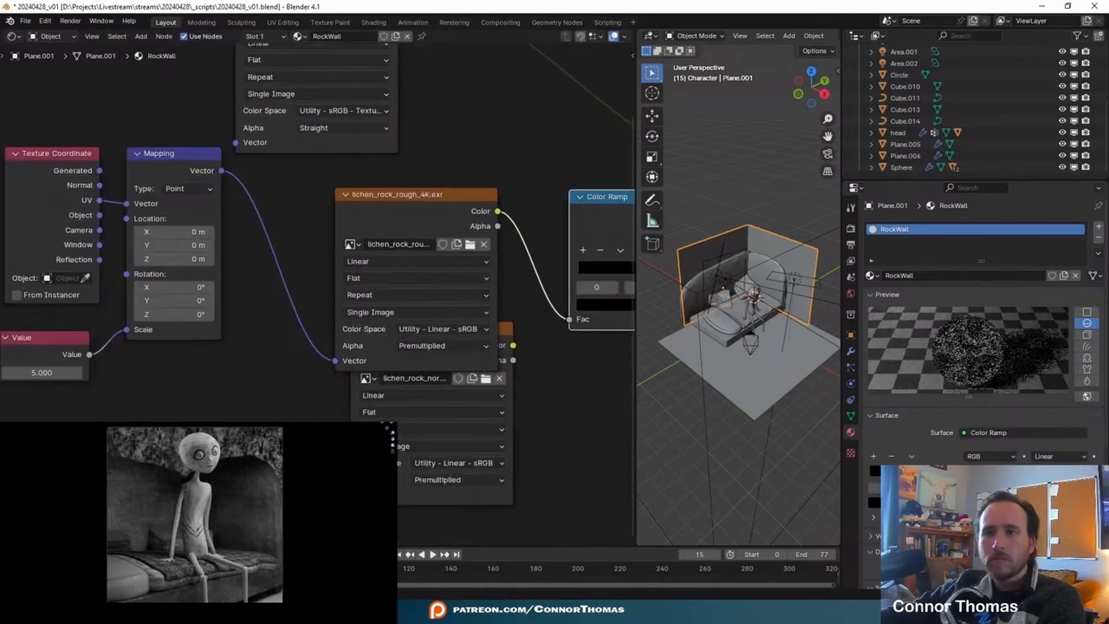
- Try a texture scale Value of 10 for RockWall and reduce it to about 5.3
middle_drag(43, 372, 98, 374)
double_click(98, 374)
text(10)
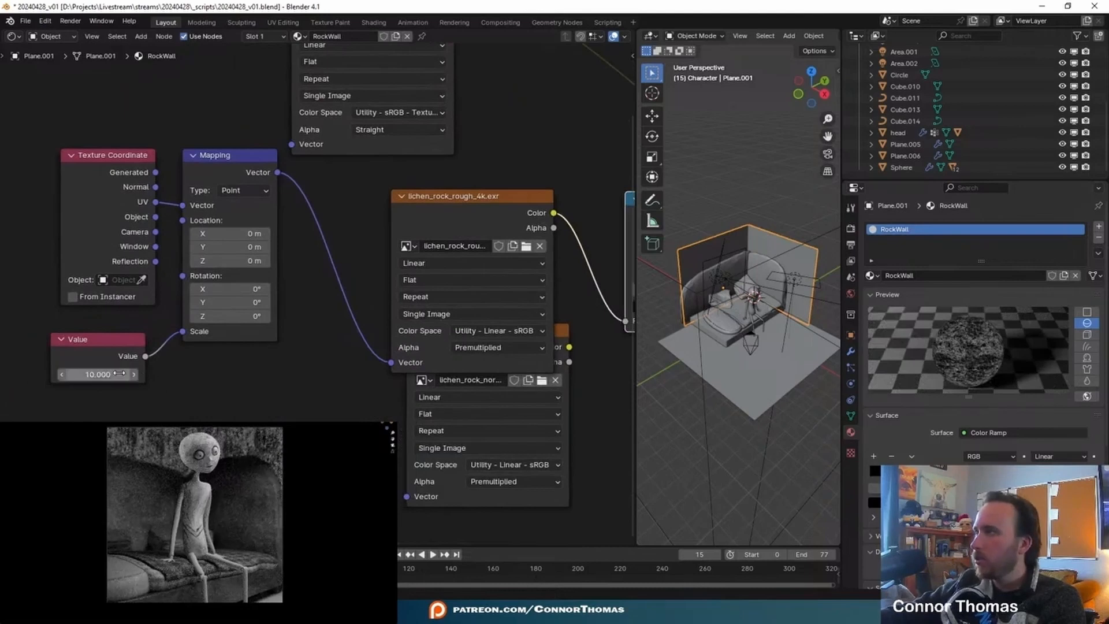
key(Return)
mouse_move(98, 374)
mouse_down()
mouse_move(124, 374)
mouse_move(89, 374)
mouse_up()
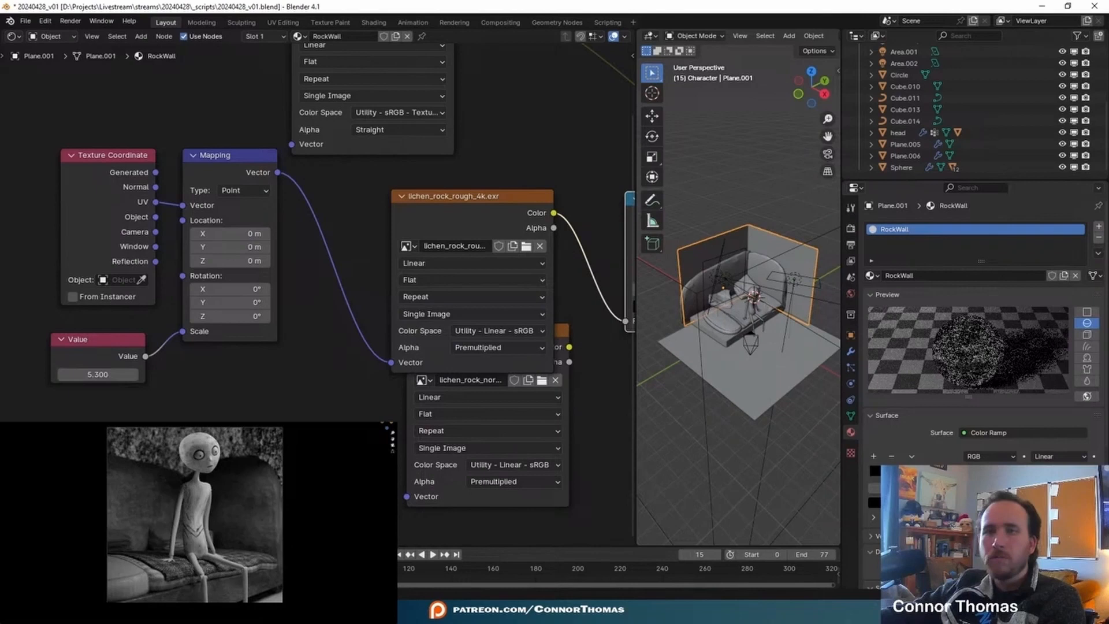
- Feed the lichen_rock roughness through the Color Ramp into Roughness and desaturate the diffuse map with a Hue/Saturation/Value node
middle_drag(564, 353, 382, 333)
click(383, 312)
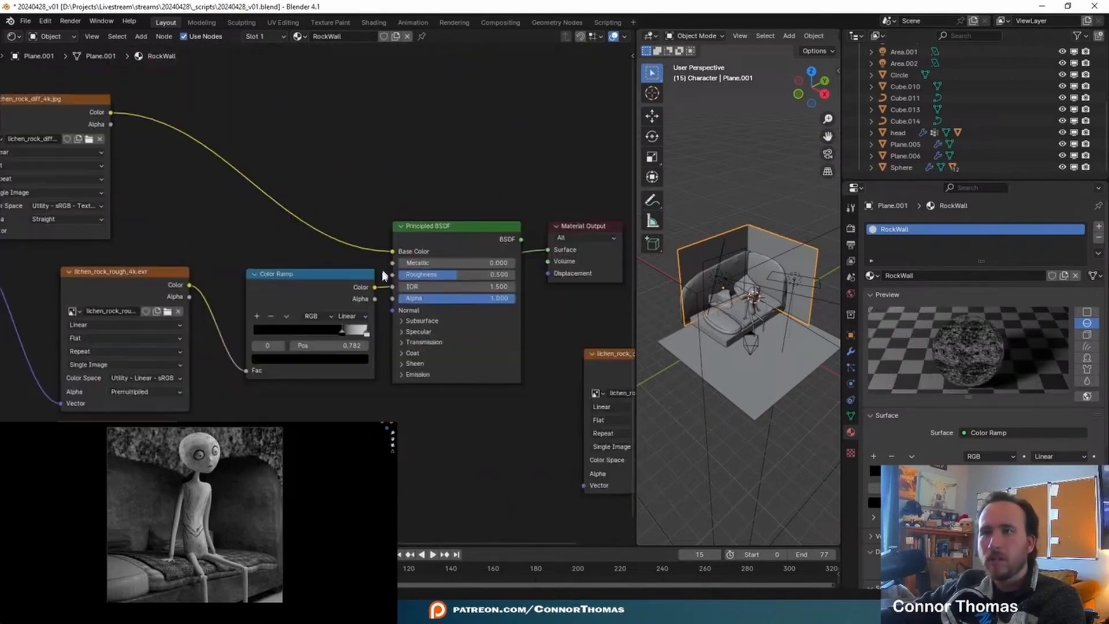
click(330, 281)
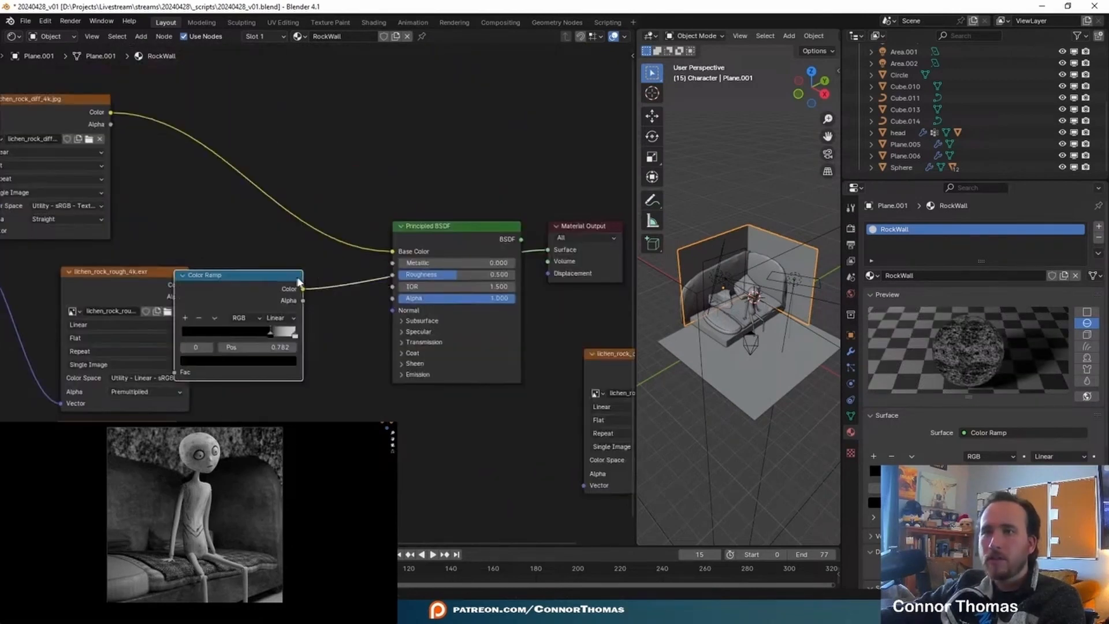
drag(254, 276, 276, 274)
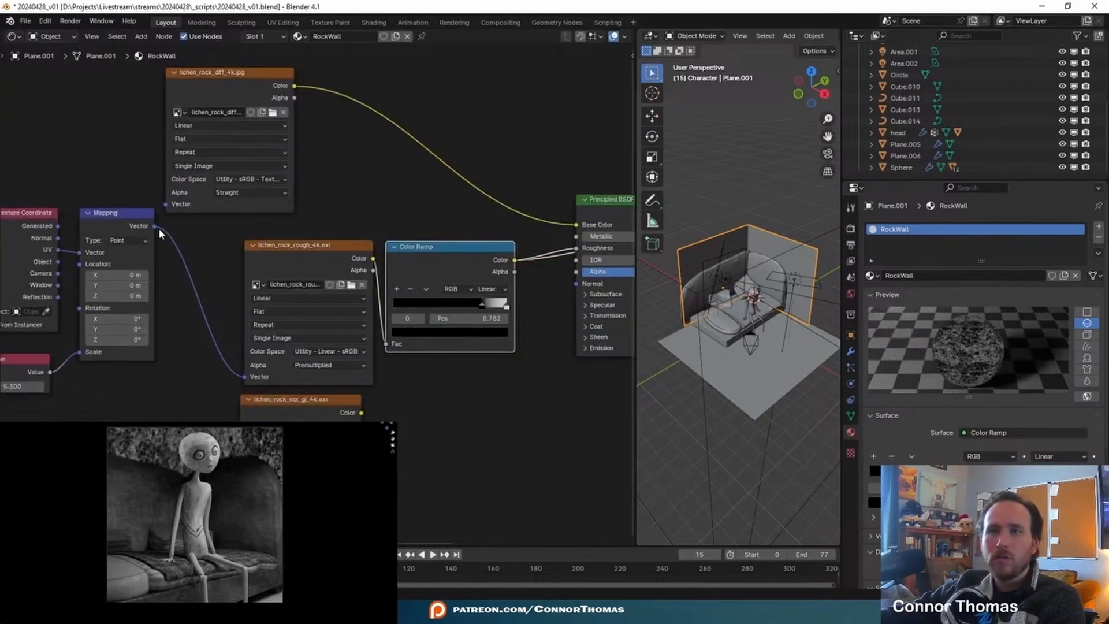
drag(156, 226, 166, 204)
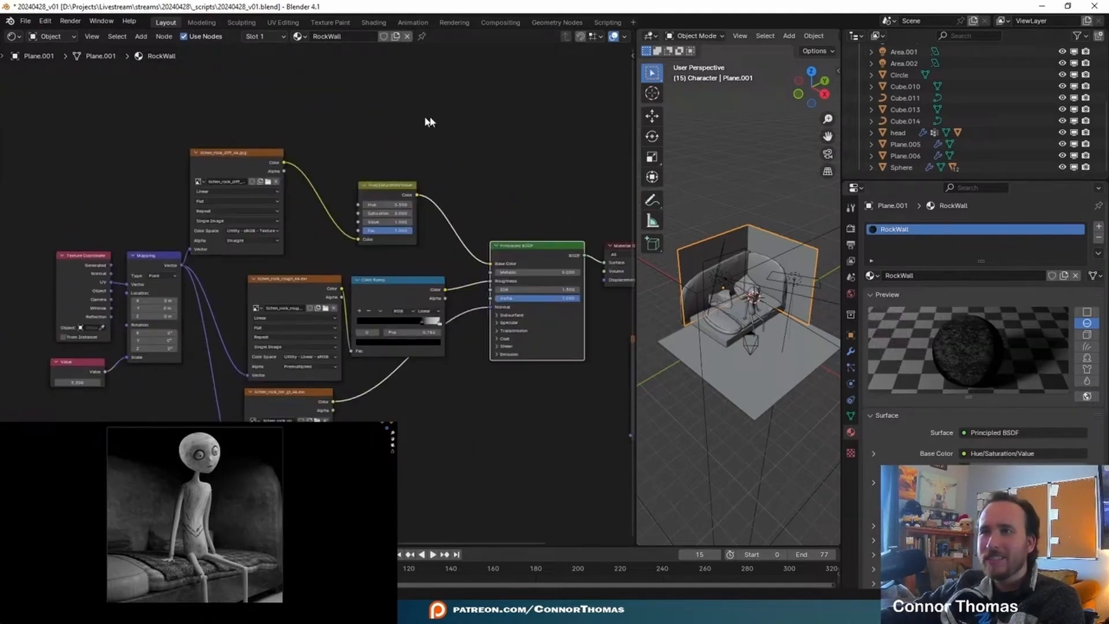
- Try a Value of 50 on the RockWall material's Hue/Saturation/Value node
scroll(398, 193, up, 2)
click(397, 187)
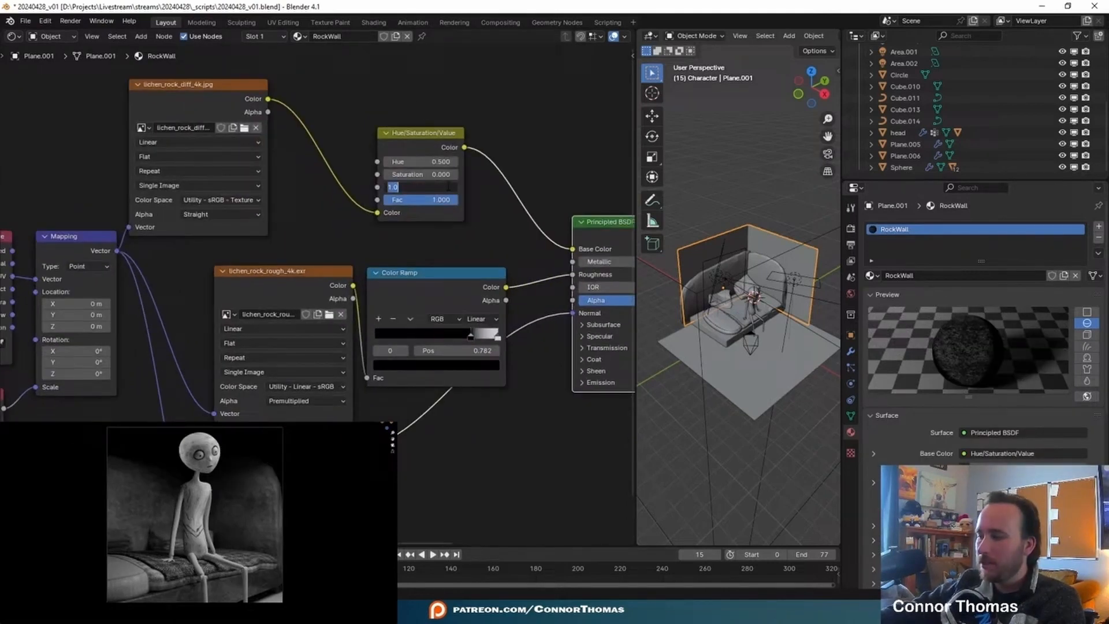
text(20)
key(Return)
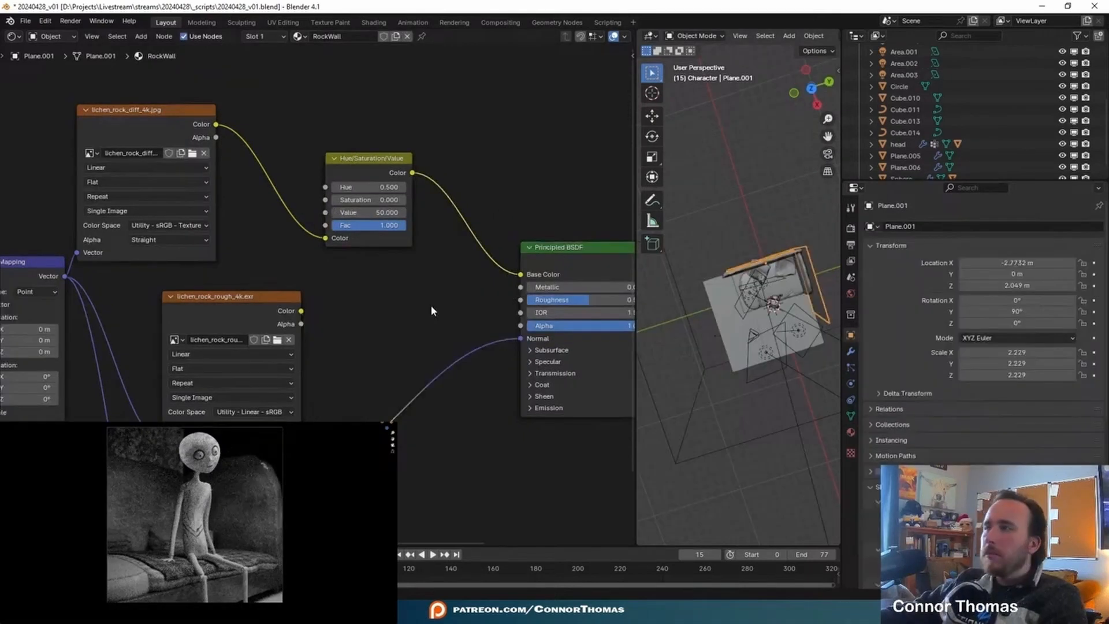
- Insert a Normal Map node between the lichen_rock normal texture and the Principled BSDF's Normal input
middle_drag(431, 305, 426, 257)
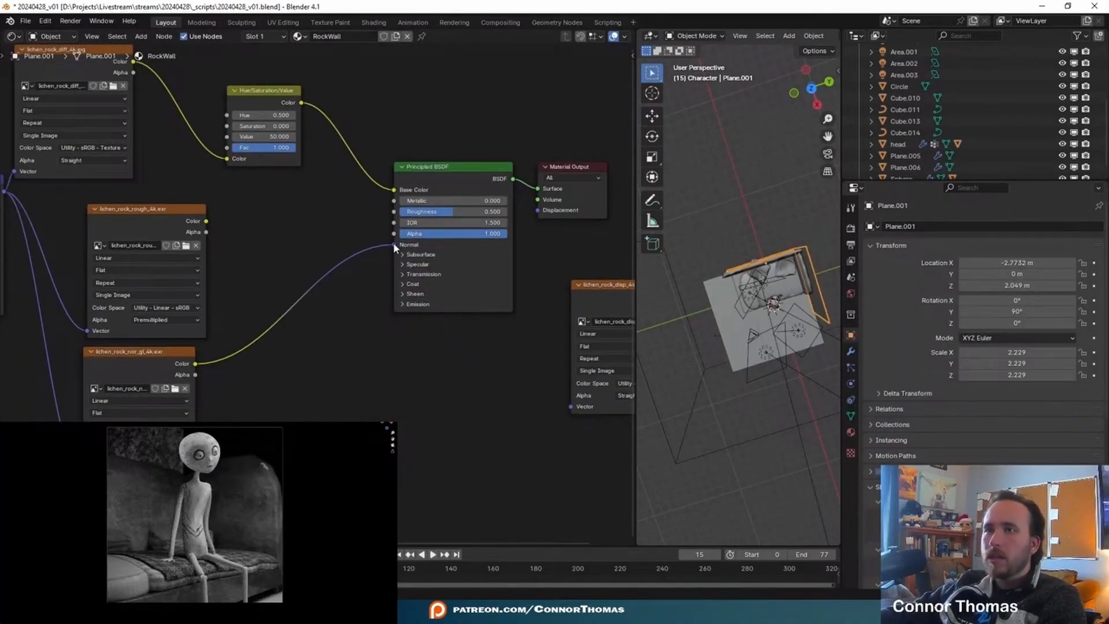
middle_drag(347, 295, 407, 296)
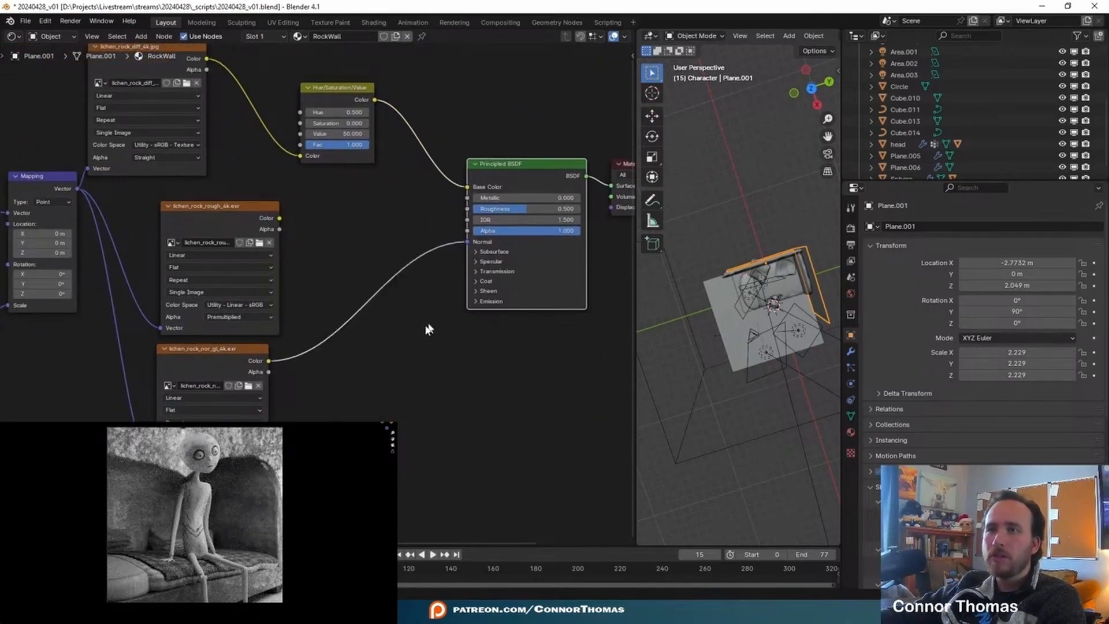
click(366, 382)
key(shift+a)
text(va)
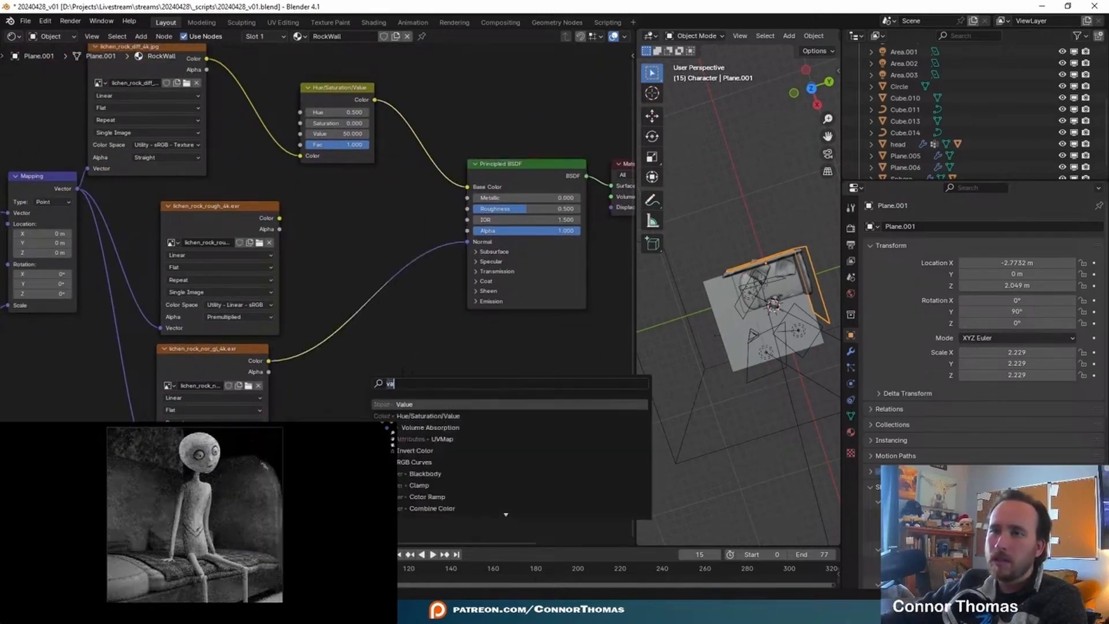
text(normal)
key(Down)
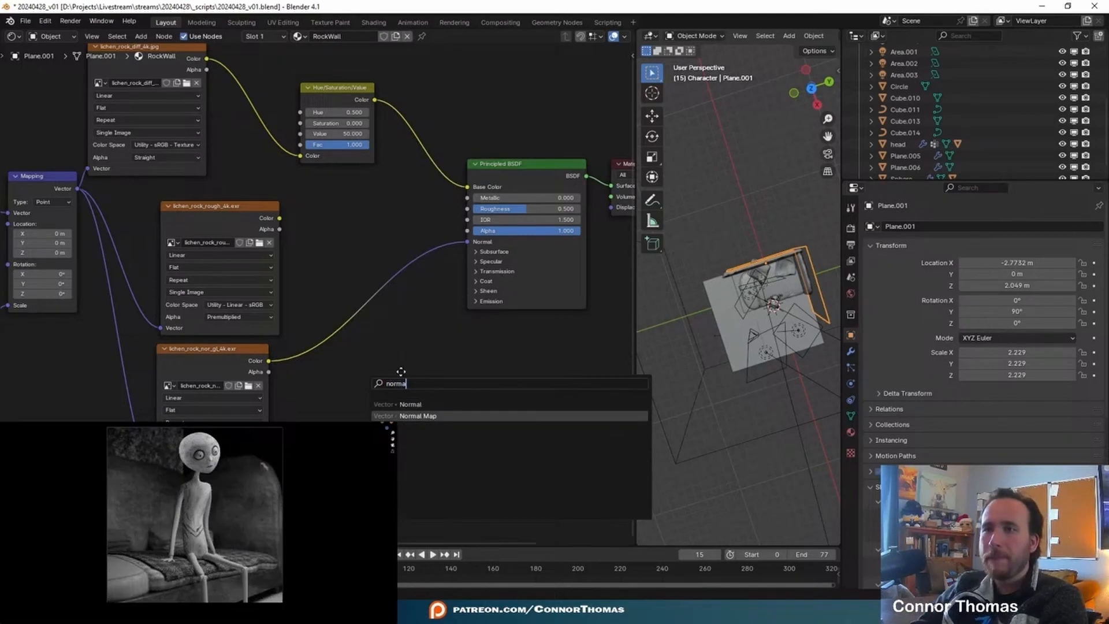
key(Return)
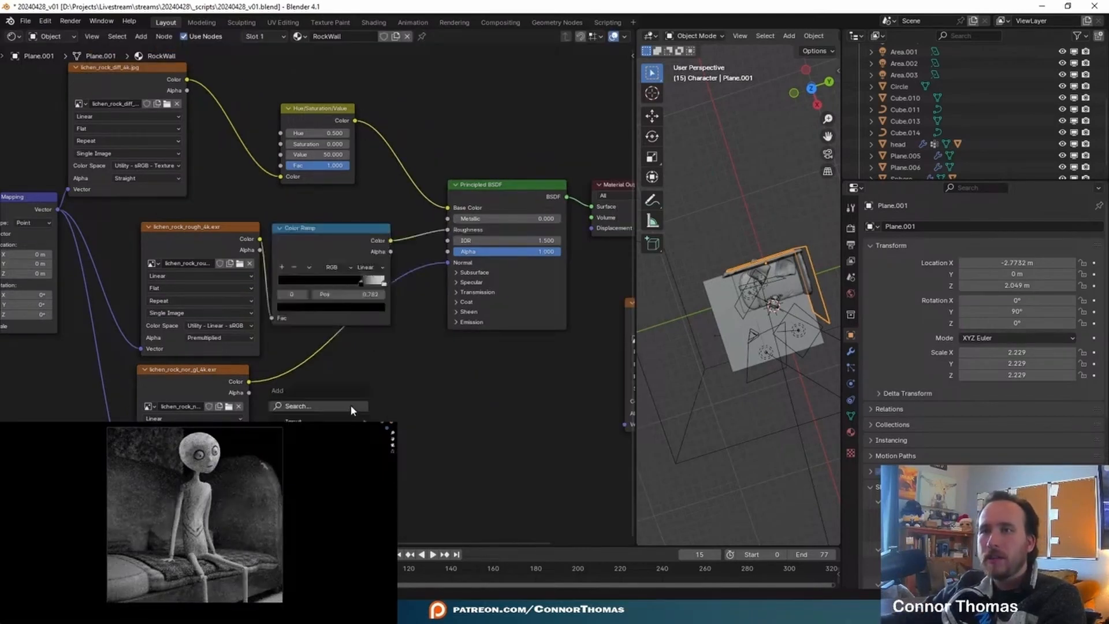
key(shift+a)
text(norm)
key(Down)
key(Return)
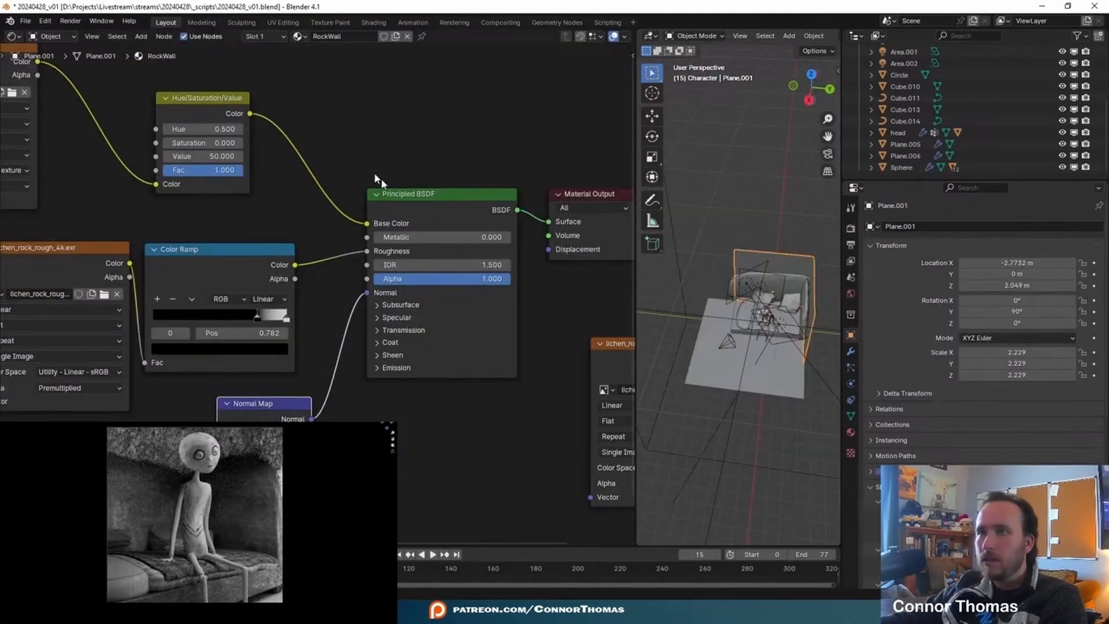
- Try a Value of 10 on the RockWall material's Hue/Saturation/Value node
click(196, 159)
text(10)
key(Return)
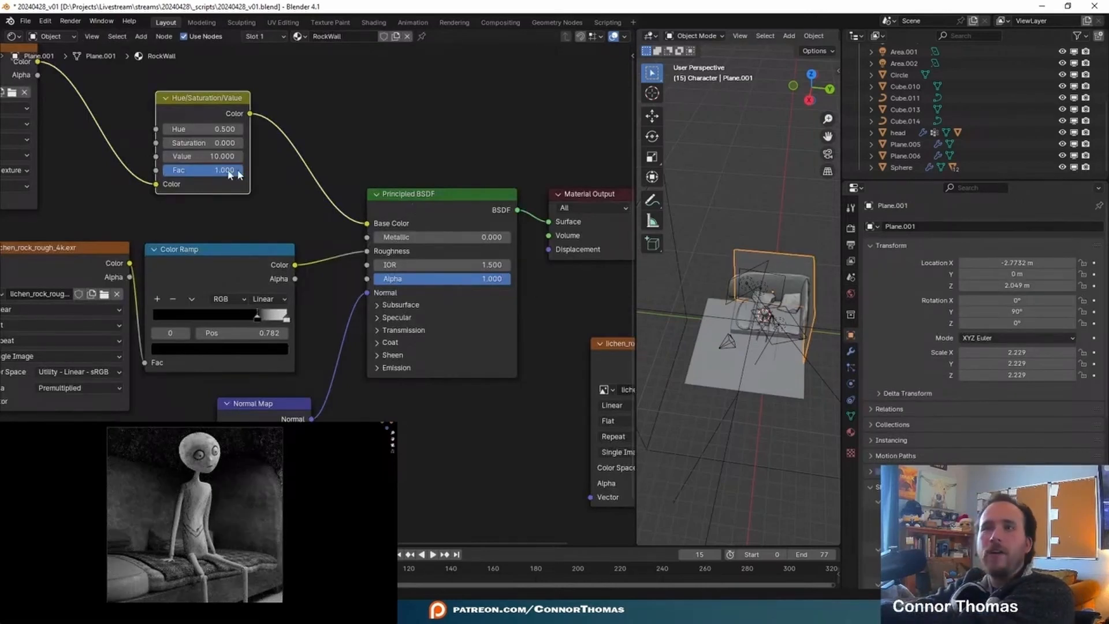
- Try a Value of 20 on the RockWall Hue/Saturation/Value node and settle on 17
drag(202, 157, 199, 158)
click(200, 157)
text(15)
key(BackSpace)
key(BackSpace)
text(20)
key(Return)
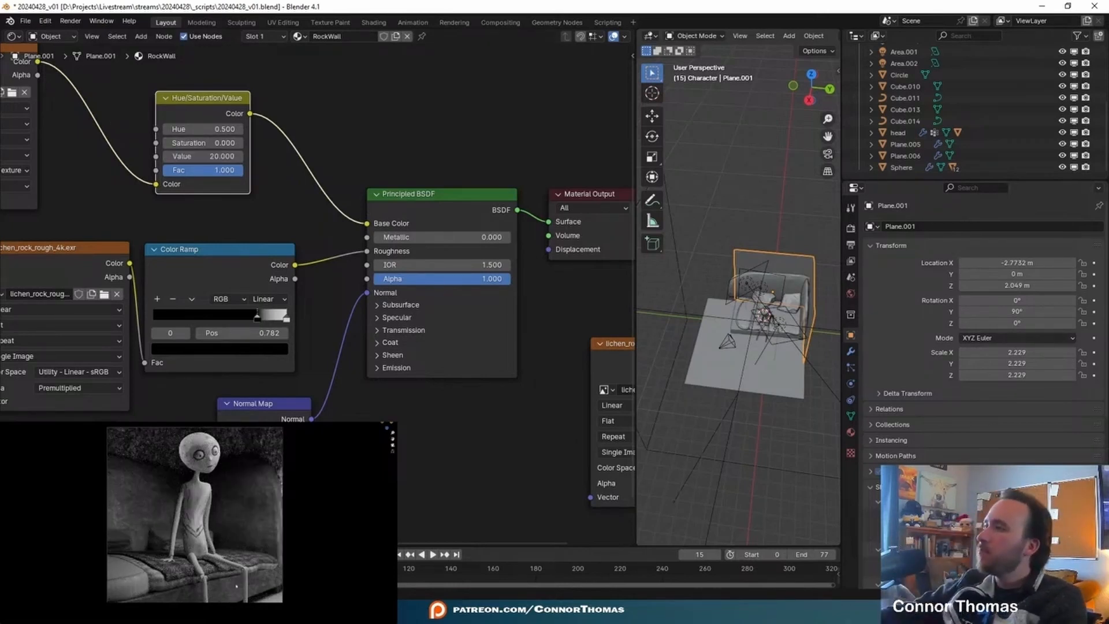
click(202, 156)
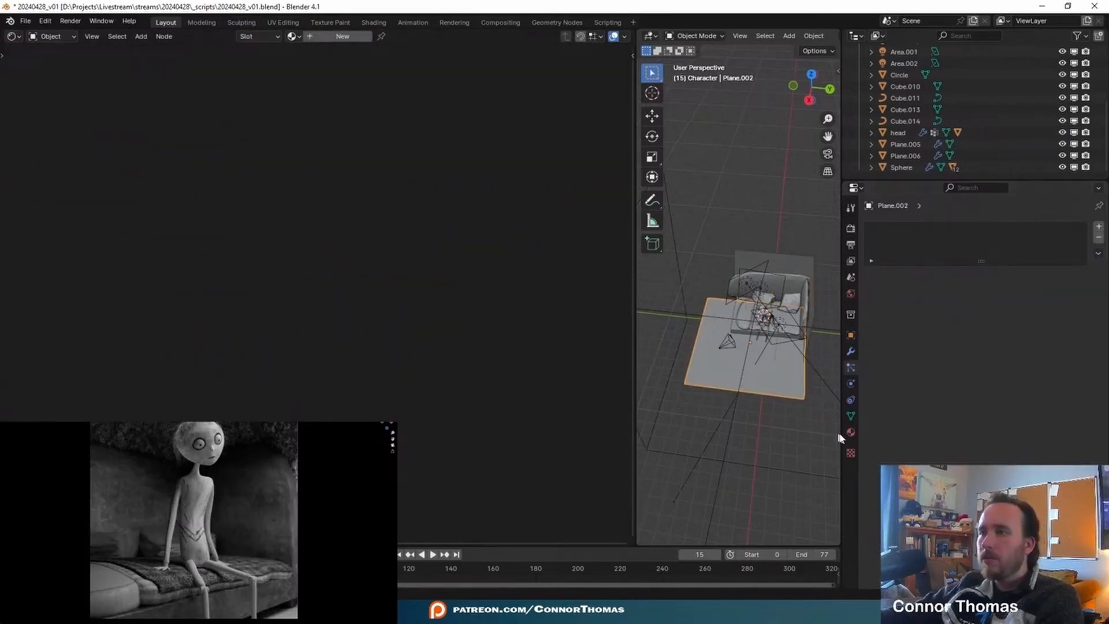
- Assign the existing RockWall material to the floor plane
click(851, 431)
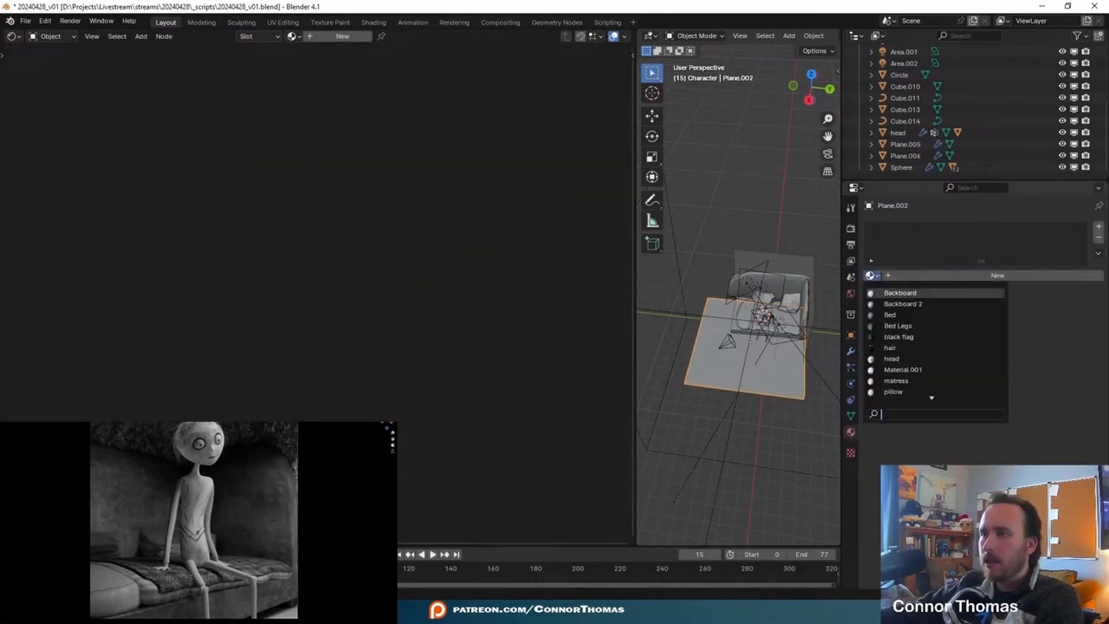
text(ro)
key(Return)
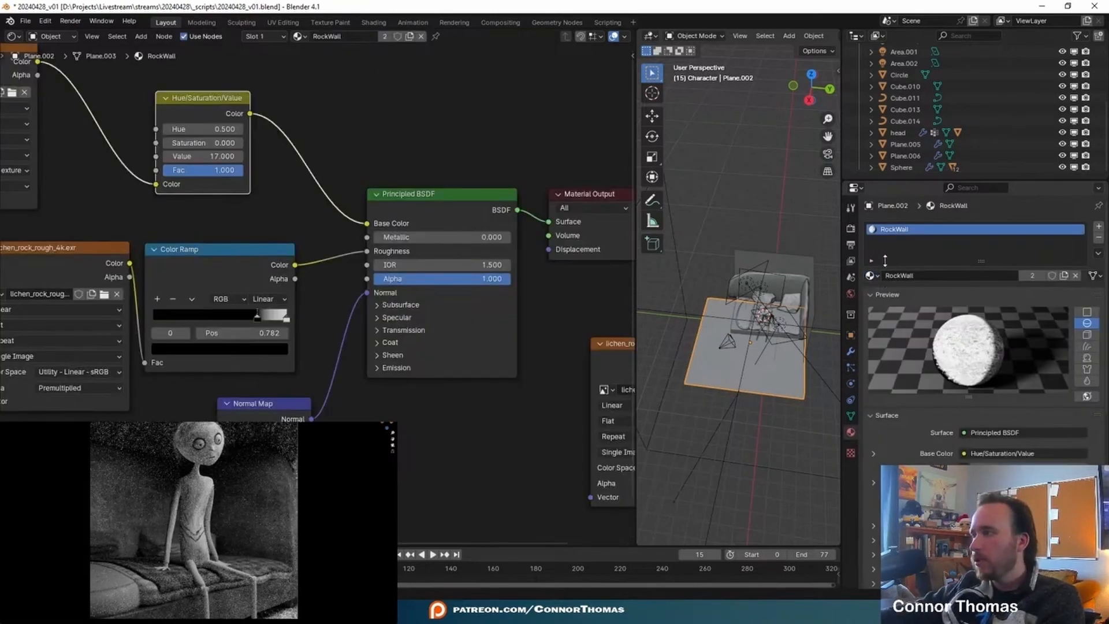
- Make a separate copy of the RockWall material for the floor and name it RockFloor
click(1033, 275)
double_click(907, 276)
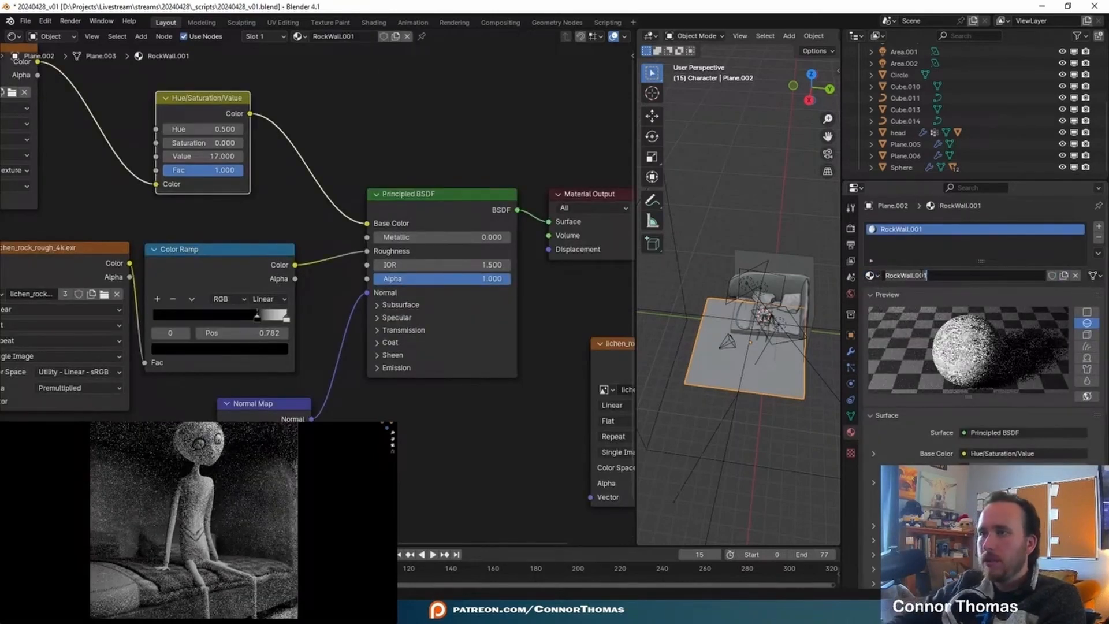
key(ctrl+a)
text(RockFloor)
key(Return)
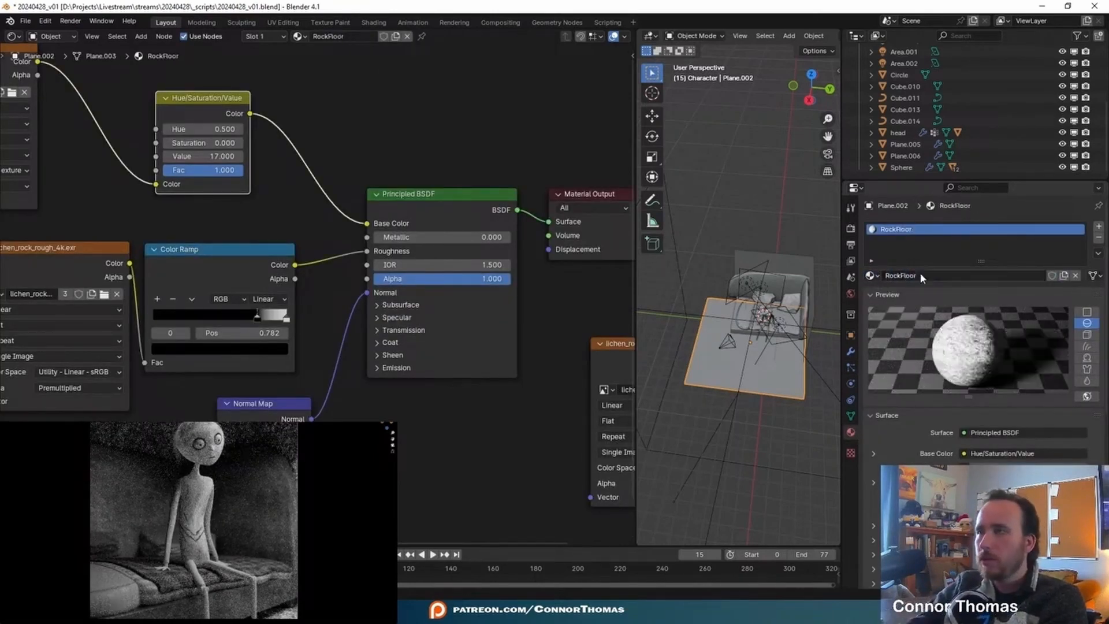
- Set the Value of RockFloor's Hue/Saturation/Value node to 1
double_click(202, 156)
text(17.0)
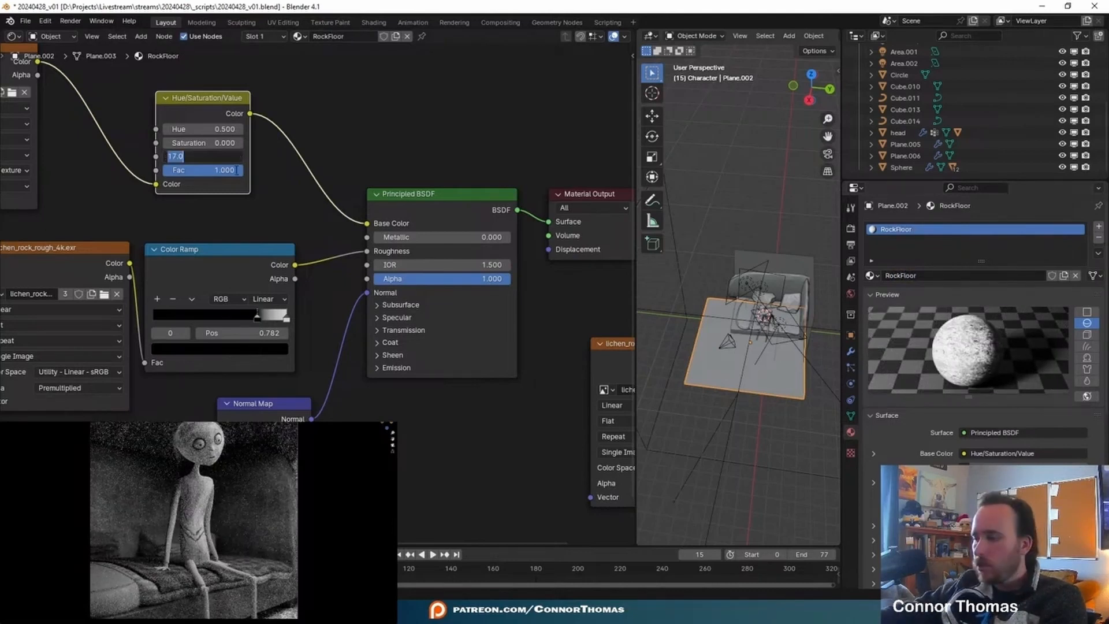
key(Return)
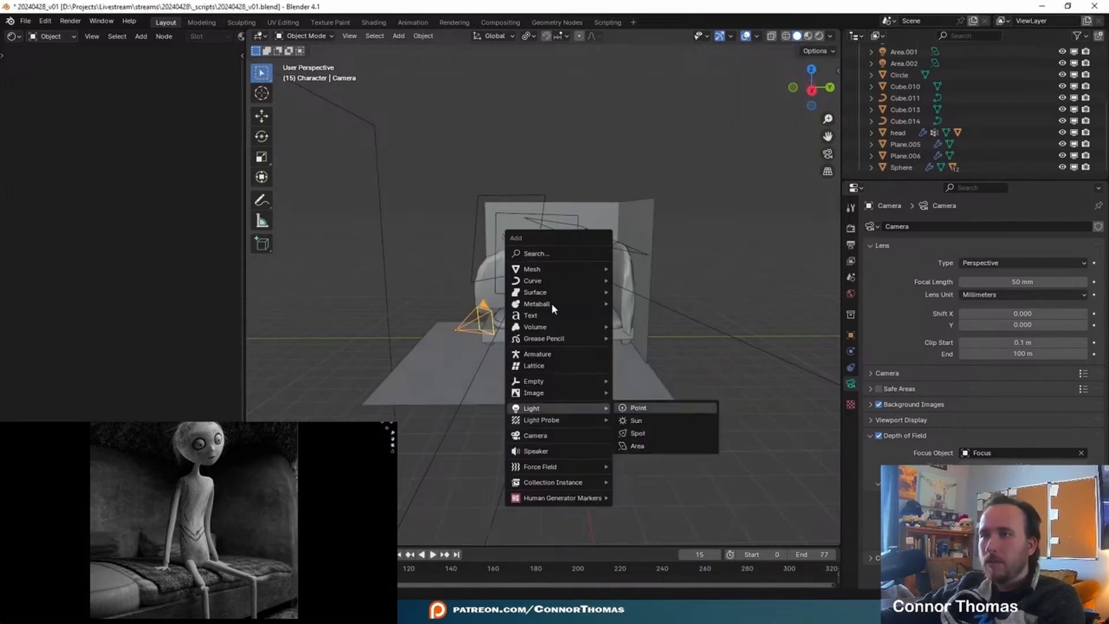
- Add a point light to the bed scene and move it into place
key(p)
middle_drag(552, 305, 518, 279)
key(g)
click(648, 325)
- Move the point light into the Lighting collection
scroll(656, 319, up, 4)
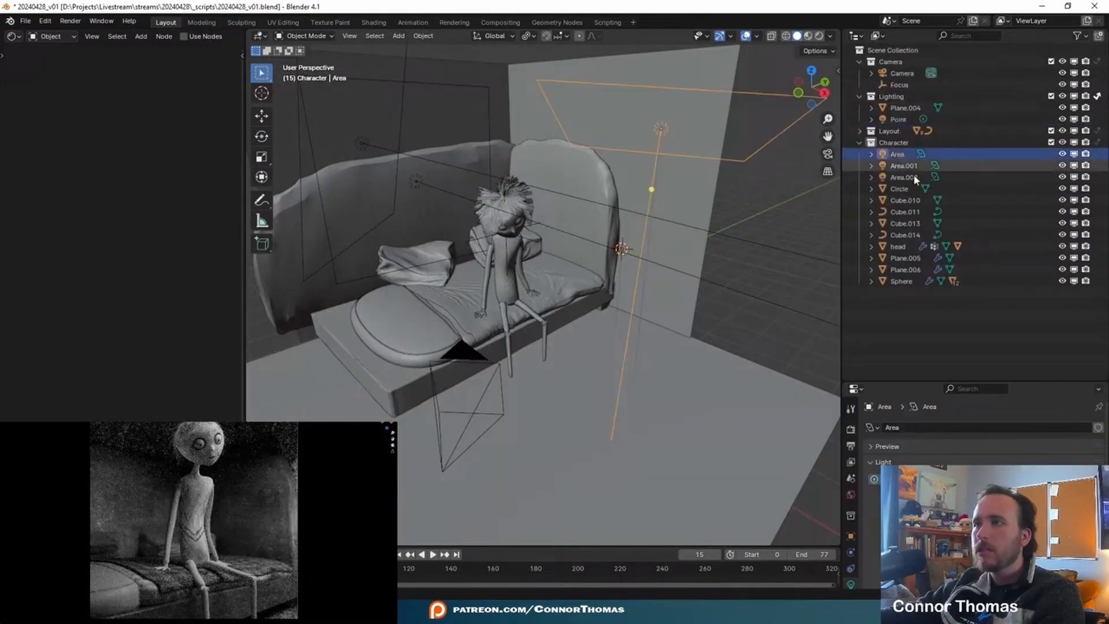
shift+click(905, 175)
drag(906, 175, 894, 125)
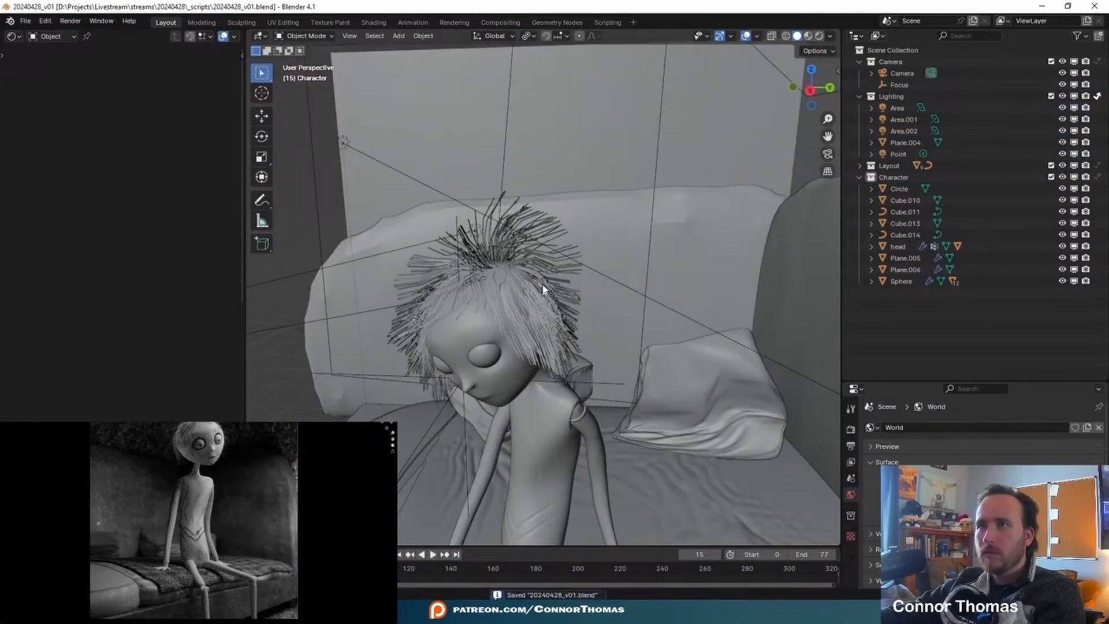
scroll(550, 143, up, 2)
- Select the character's eyes and set their material's Roughness to 0
click(552, 87)
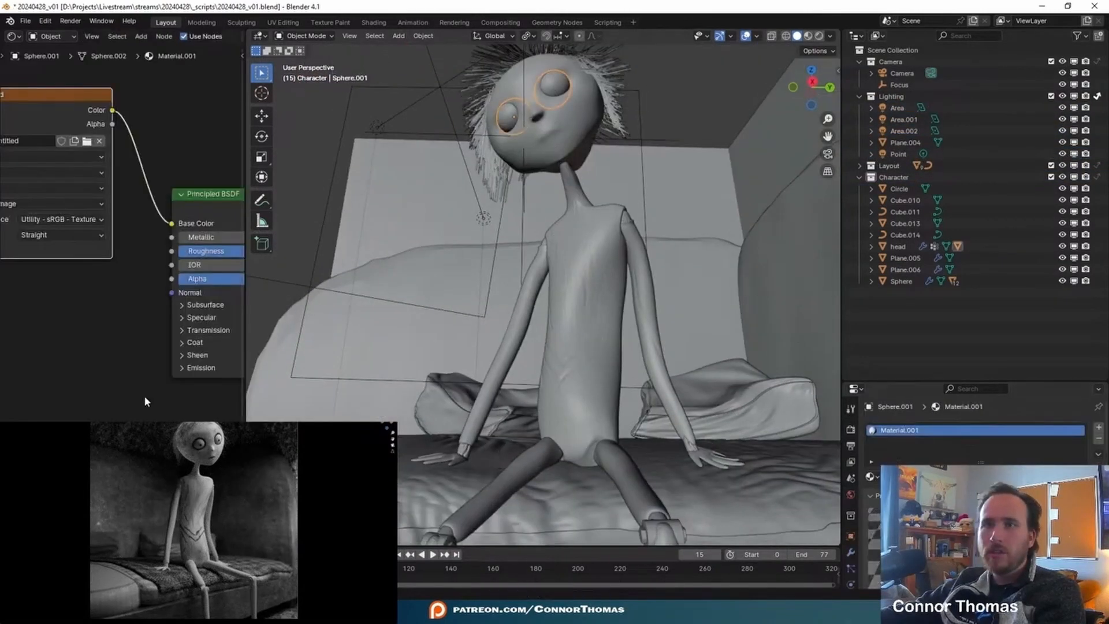
key(ctrl+space)
scroll(496, 280, up, 4)
drag(496, 281, 417, 273)
click(800, 328)
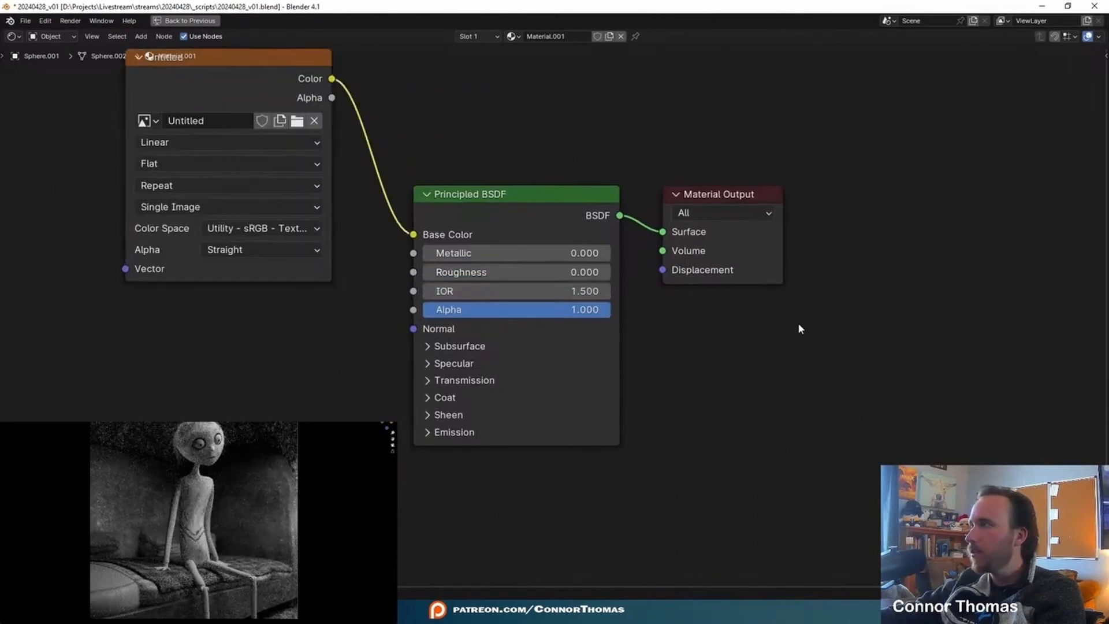
key(ctrl+space)
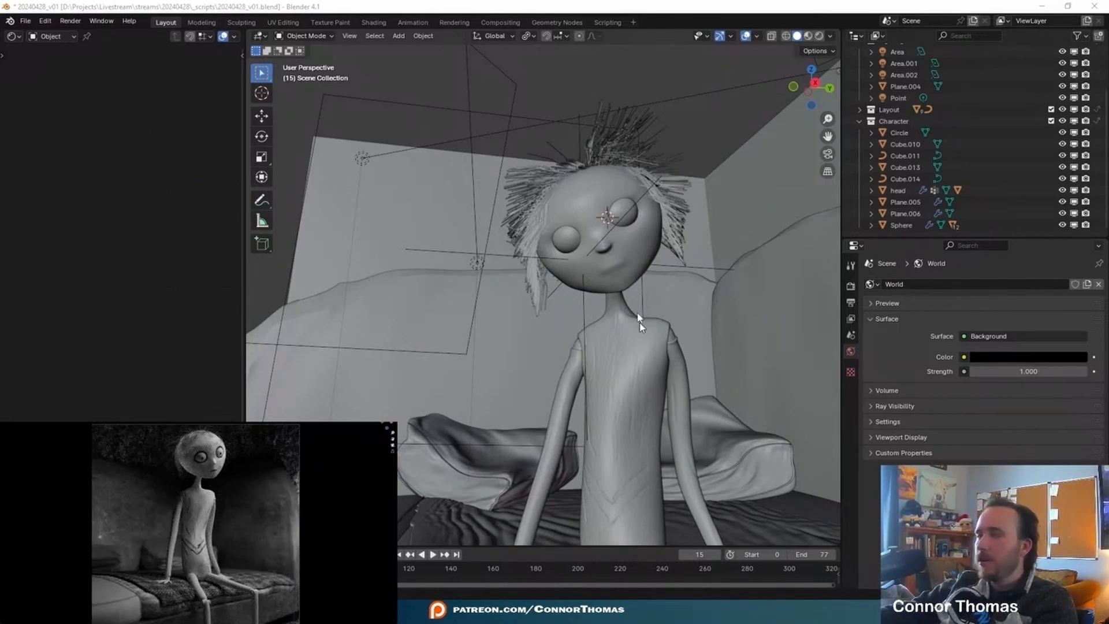
- Duplicate an area light near the bed and freely rotate the copy toward the character
middle_drag(640, 323, 590, 244)
scroll(590, 244, down, 7)
shift+middle_drag(613, 315, 609, 254)
click(604, 302)
key(shift+d)
key(r)
key(r)
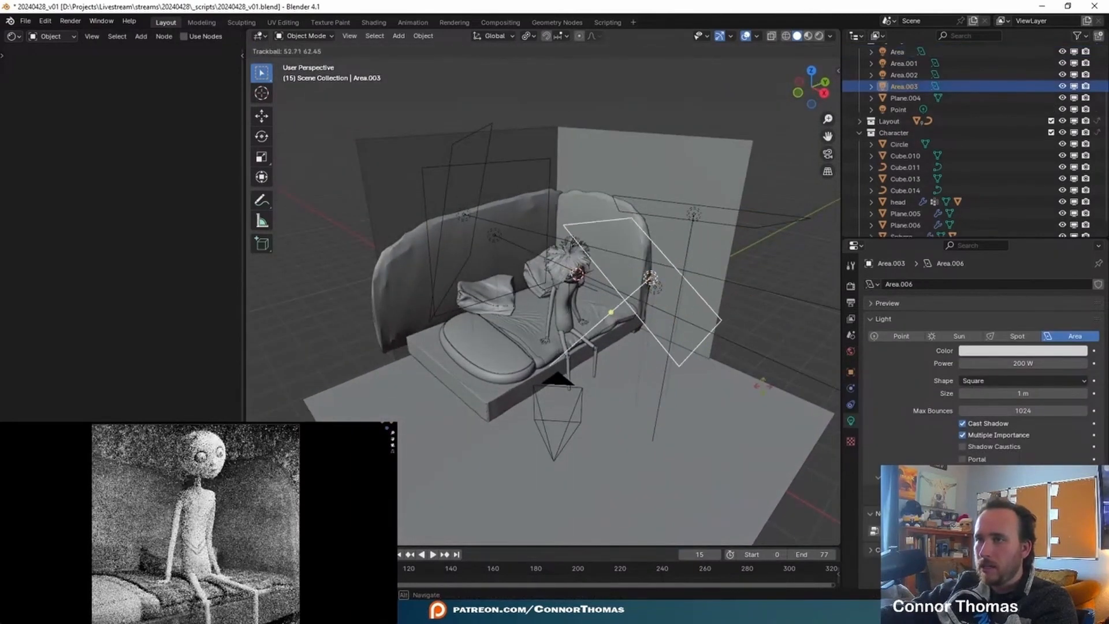
click(767, 329)
- Rotate the copied area light beside the bed so it faces the character and move it outward from the character
middle_drag(768, 328, 774, 377)
key(r)
click(749, 299)
key(g)
click(822, 231)
- Set the copied area light's power to 50 W
click(1050, 363)
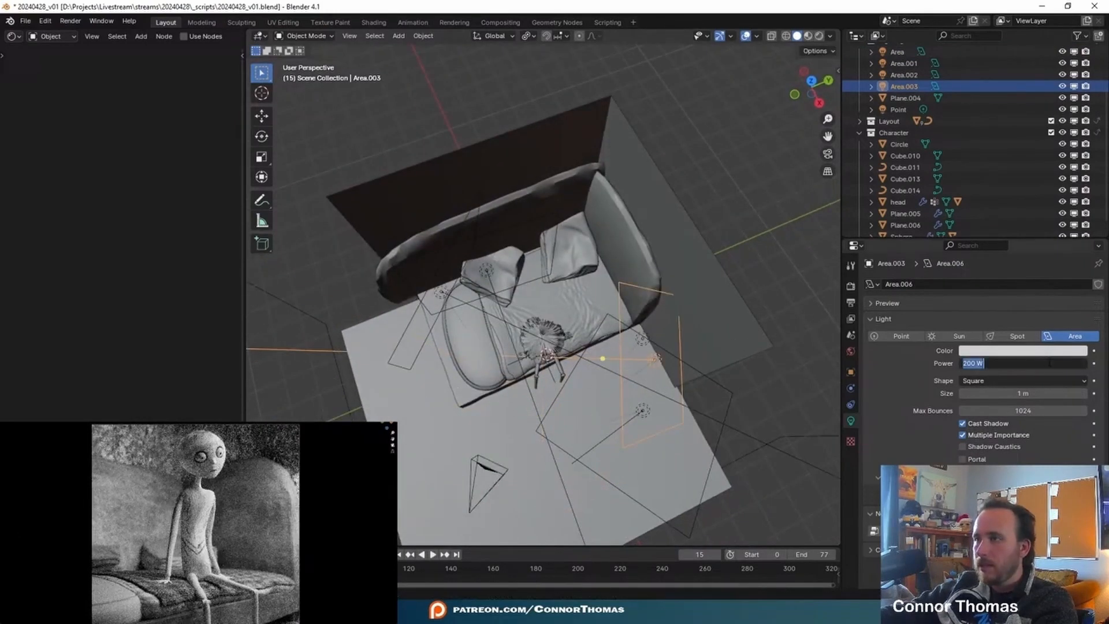
text(560)
key(Return)
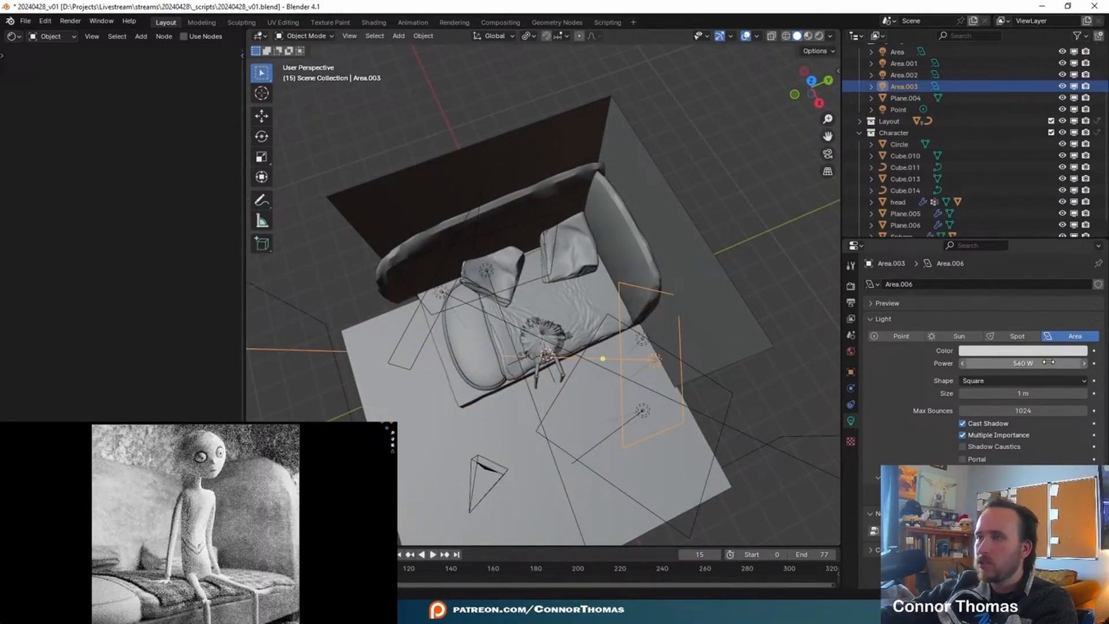
drag(1047, 363, 864, 425)
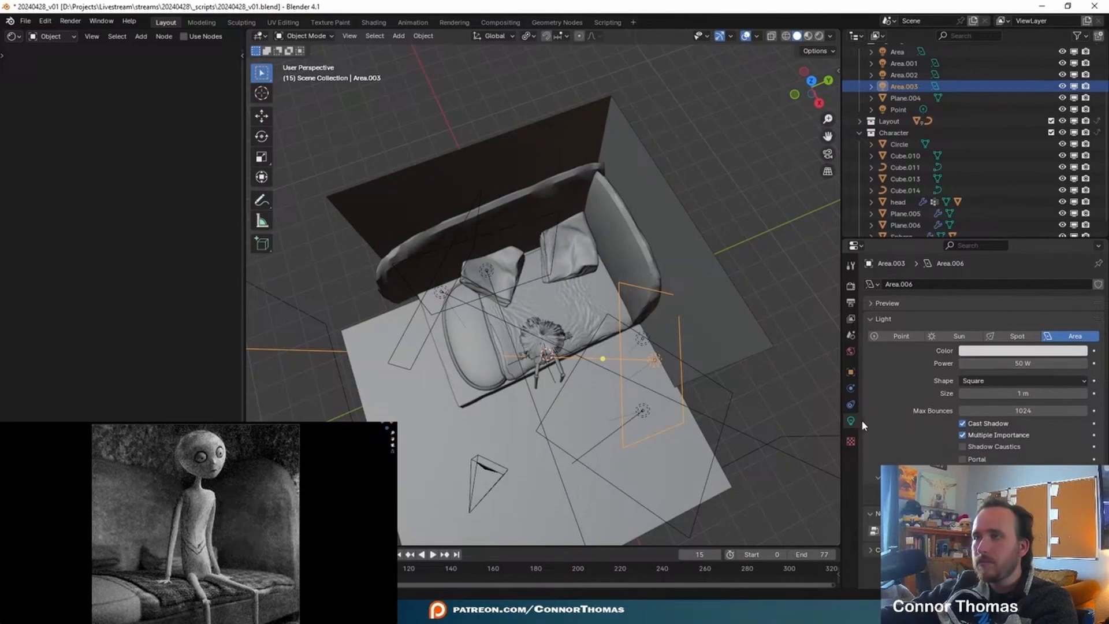
- Give the area light Area.003 its own light linking collection and add the head to it
click(851, 373)
scroll(936, 450, down, 5)
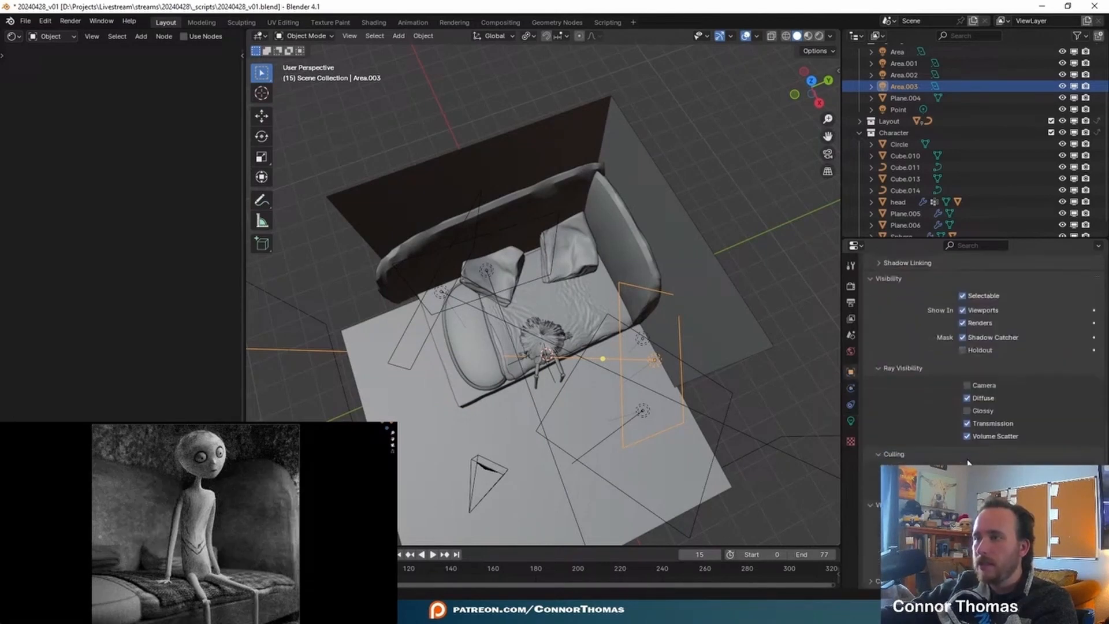
scroll(964, 457, up, 5)
scroll(916, 153, up, 3)
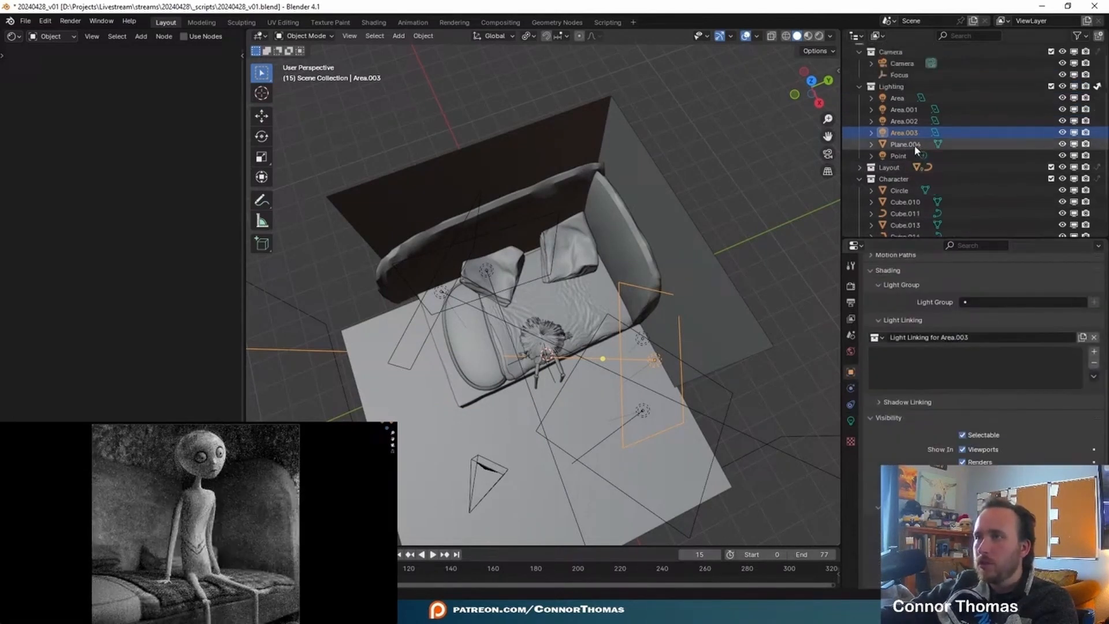
scroll(915, 155, down, 4)
drag(898, 191, 918, 369)
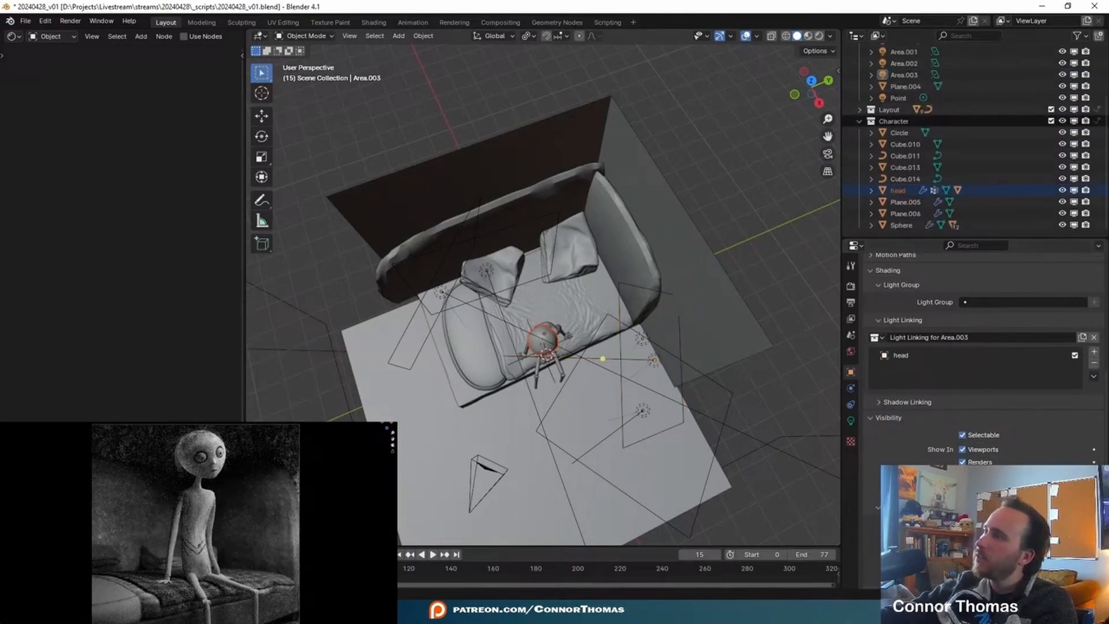
- Rename the character's Sphere object to Torso
click(229, 479)
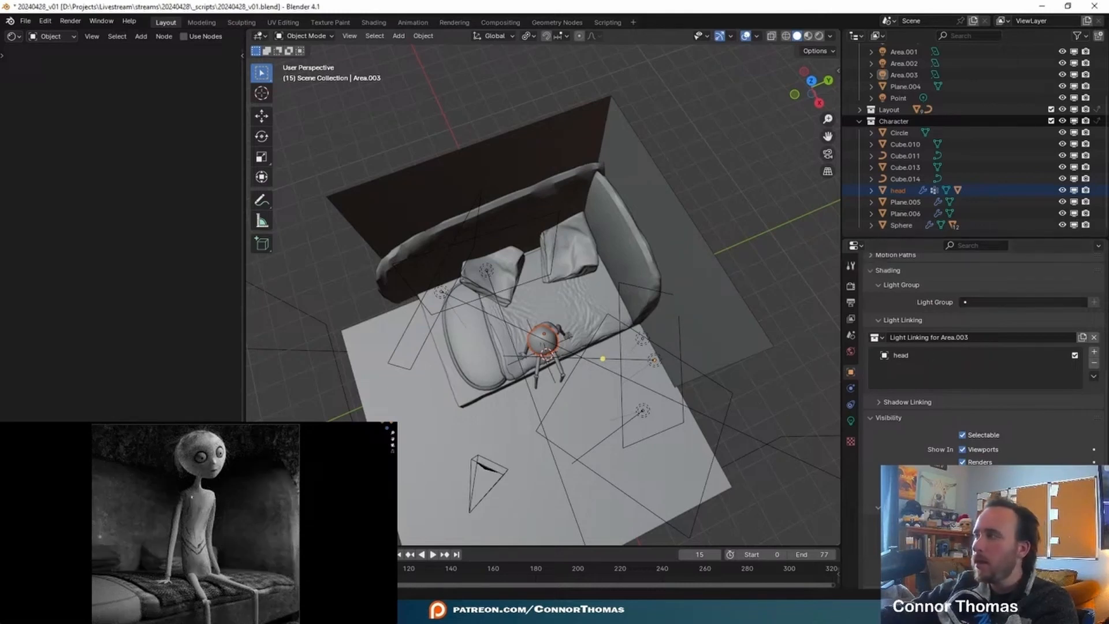
click(900, 226)
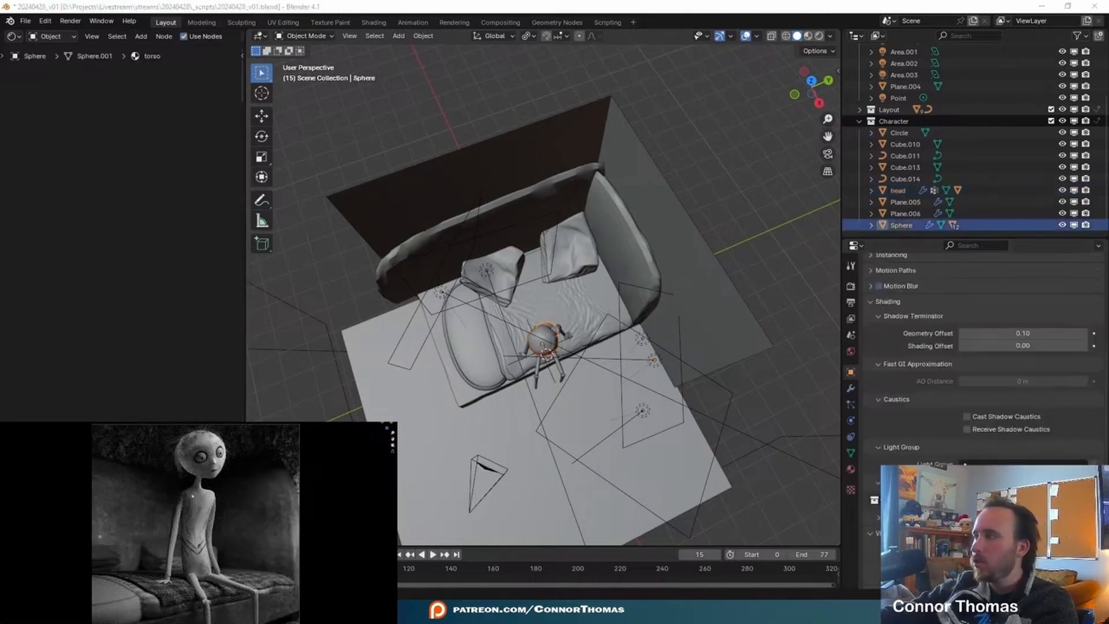
double_click(900, 225)
text(Torso)
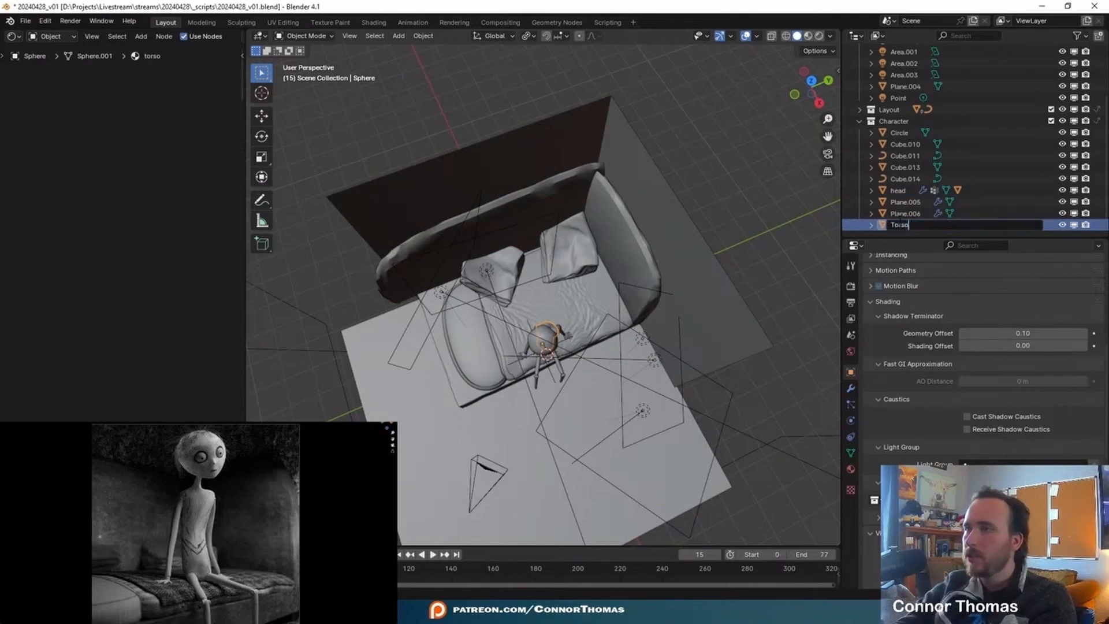
key(Return)
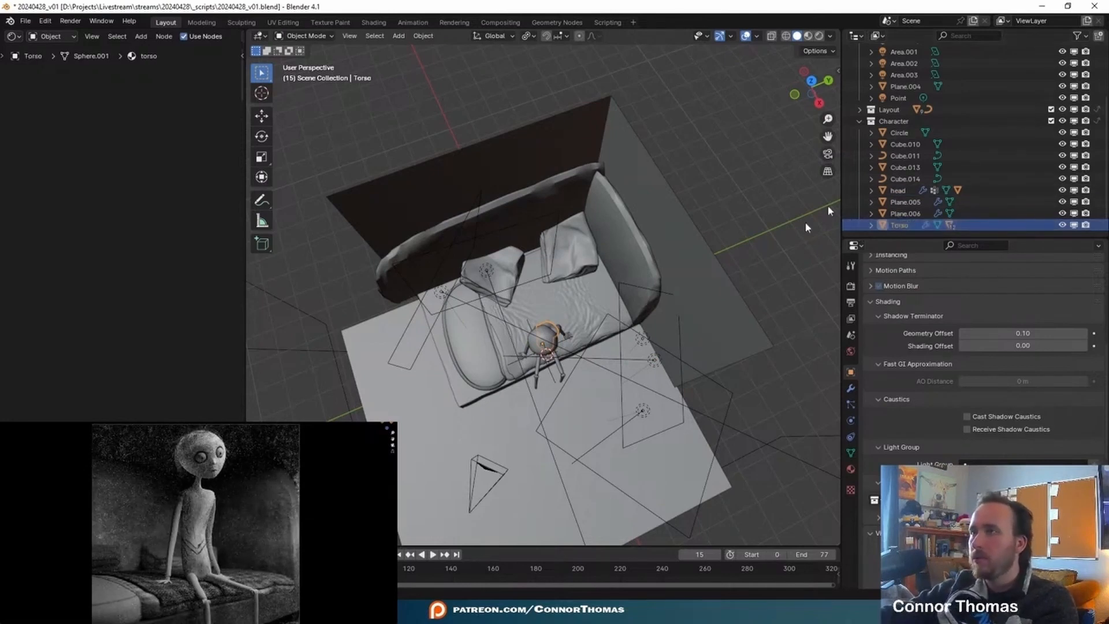
- Select the area light Area.003 again and add the Torso to its light linking collection
middle_drag(643, 333, 635, 269)
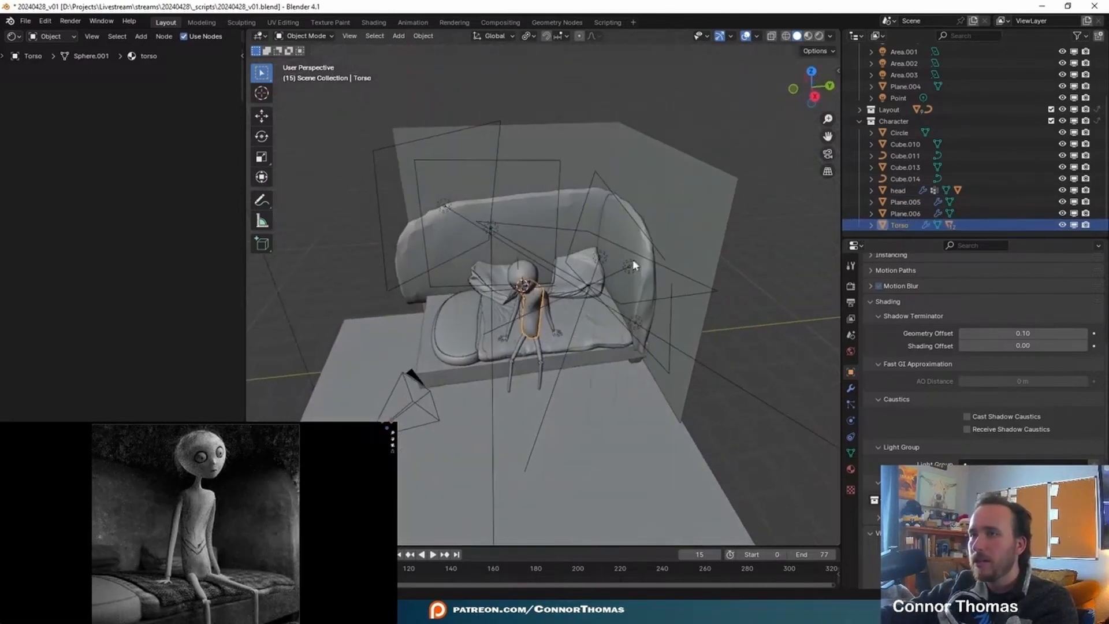
click(633, 265)
drag(901, 226, 934, 359)
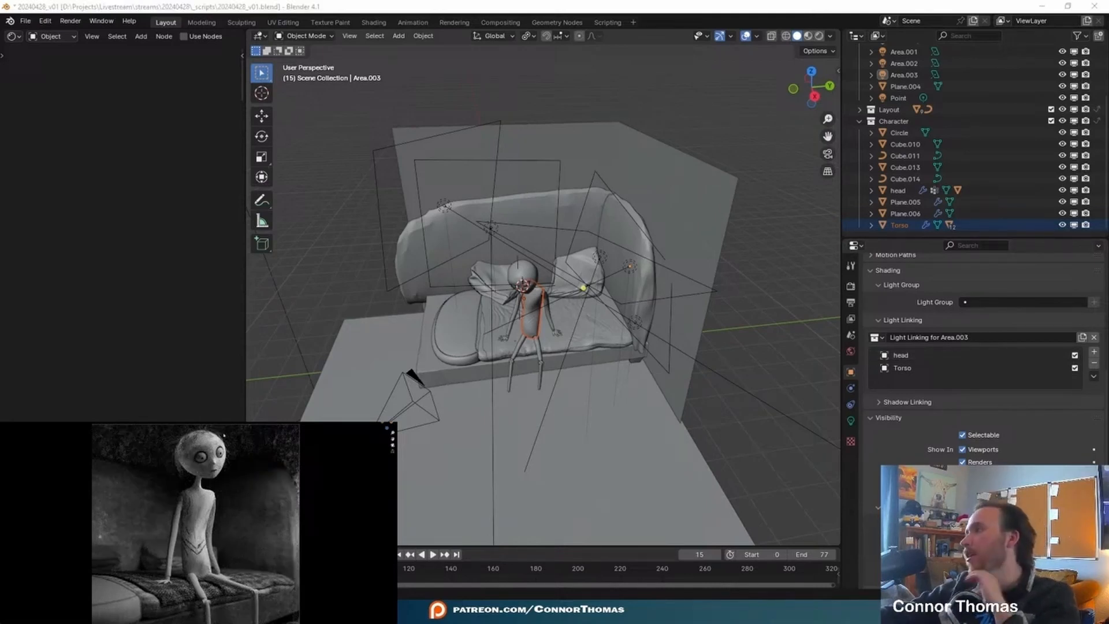
- Select the character's right arm and give it a new material named Arm
click(176, 540)
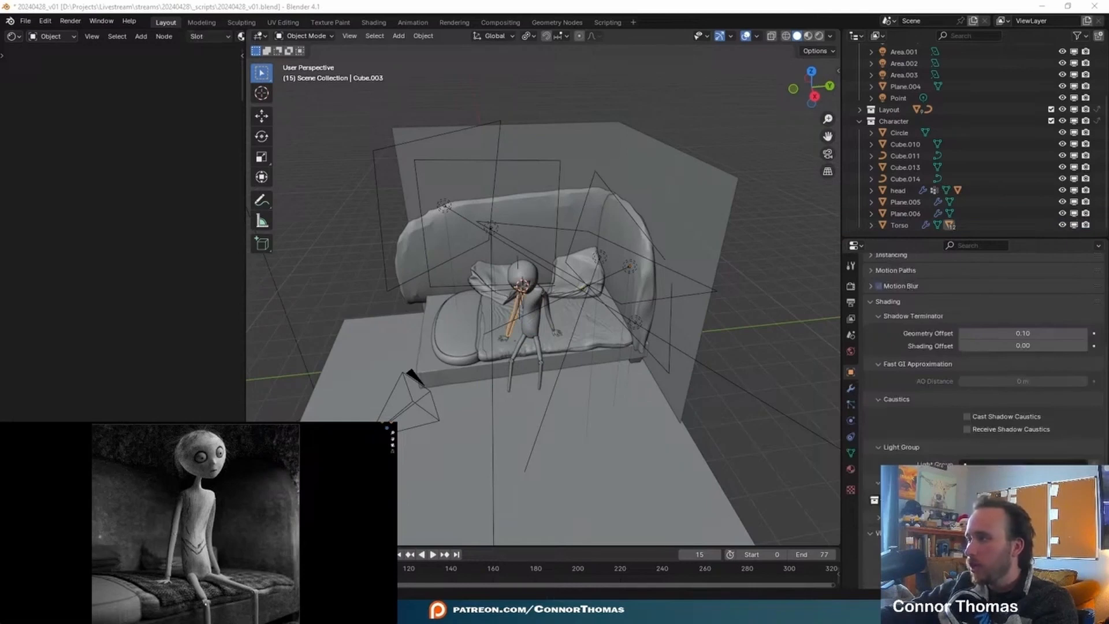
middle_drag(358, 358, 413, 334)
scroll(413, 334, up, 6)
click(851, 469)
click(947, 335)
double_click(943, 334)
text(Arm)
key(Return)
- Apply the Multires modifier on both of the character's arms
middle_drag(718, 255, 686, 291)
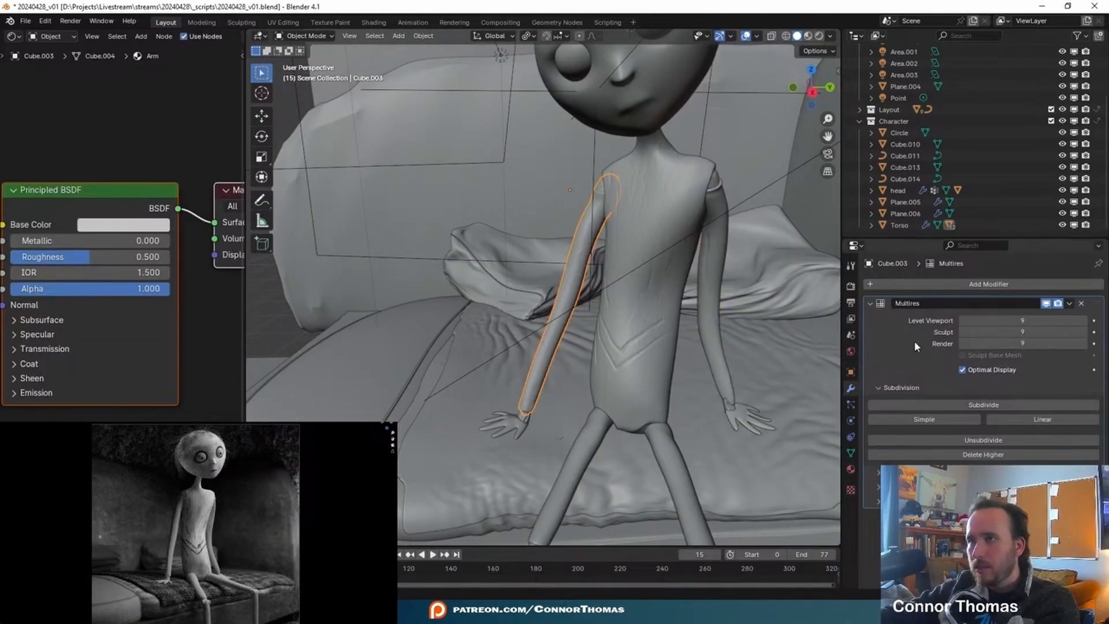
key(ctrl+a)
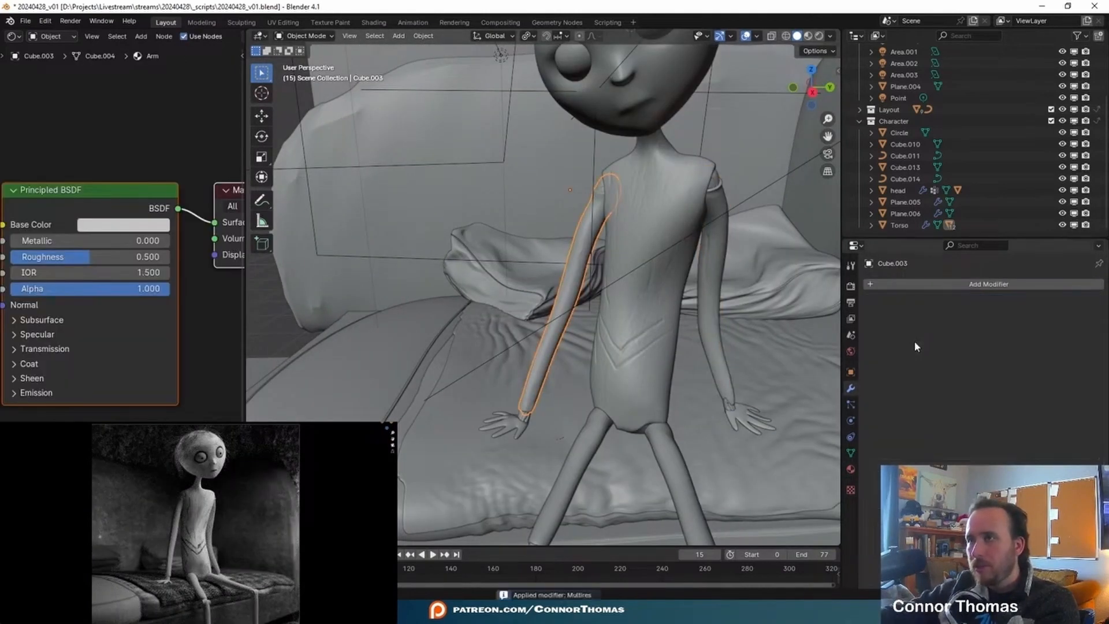
click(715, 260)
key(ctrl+a)
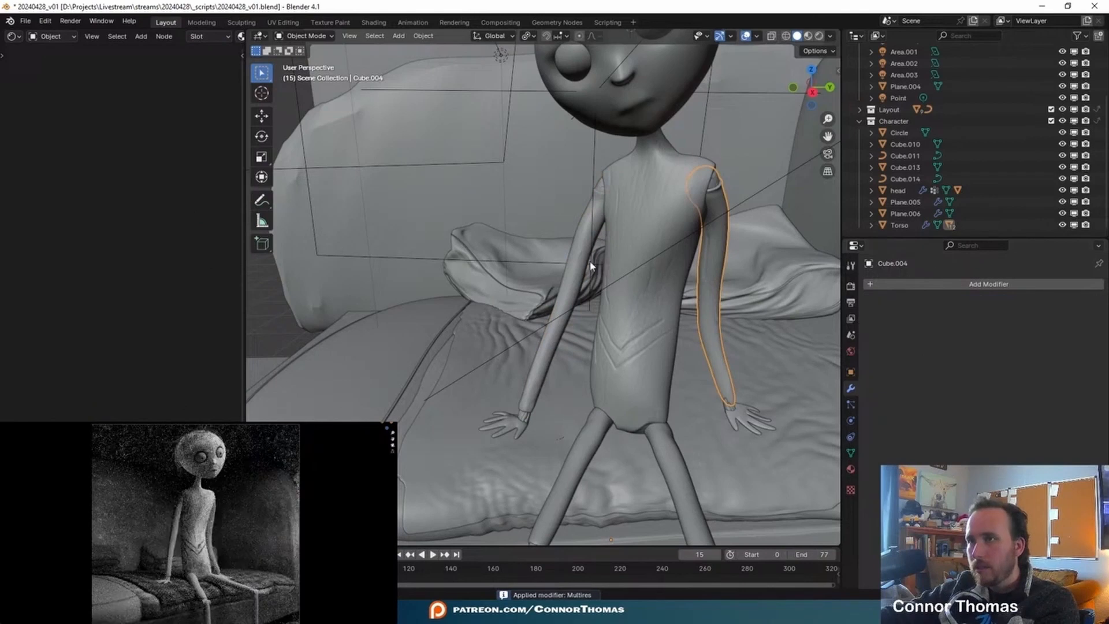
- Unparent the wrist cylinder on the character's right arm, keeping it in place
click(577, 268)
click(715, 270)
middle_drag(715, 270, 591, 320)
scroll(590, 320, down, 3)
scroll(575, 356, up, 5)
middle_drag(630, 396, 585, 371)
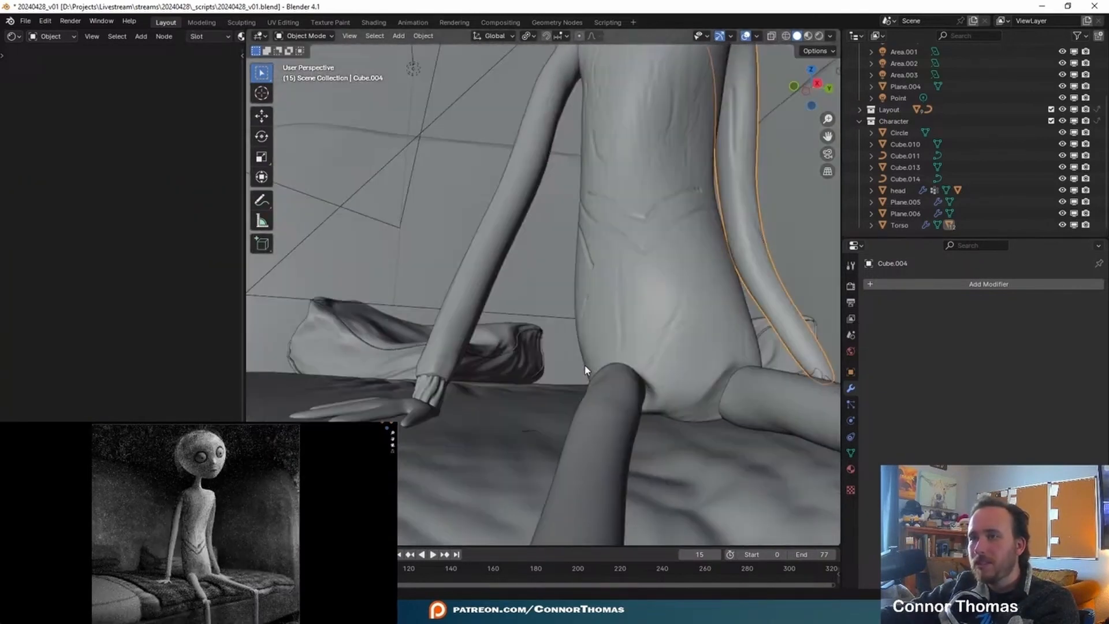
click(430, 396)
key(alt+p)
click(535, 410)
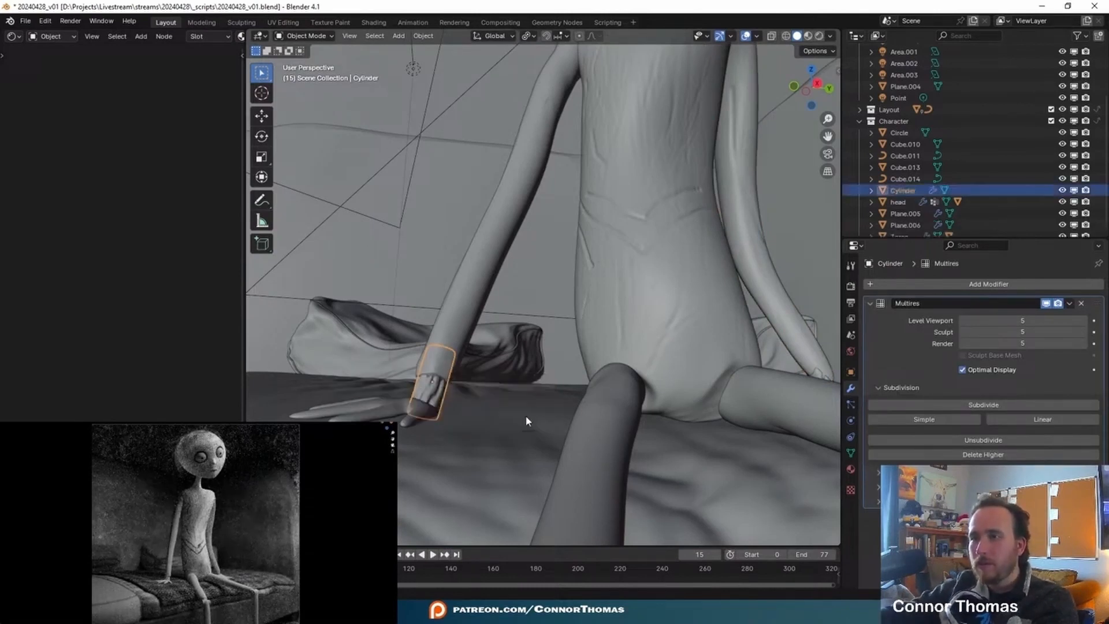
- Unparent the wrist cylinder on the character's left arm, keeping it in place
middle_drag(540, 421, 626, 383)
scroll(587, 409, up, 5)
click(744, 480)
middle_drag(744, 480, 669, 435)
key(alt+p)
click(671, 441)
- Select both arms and join them into one object
click(569, 323)
middle_drag(439, 312, 504, 344)
click(328, 259)
shift+click(635, 270)
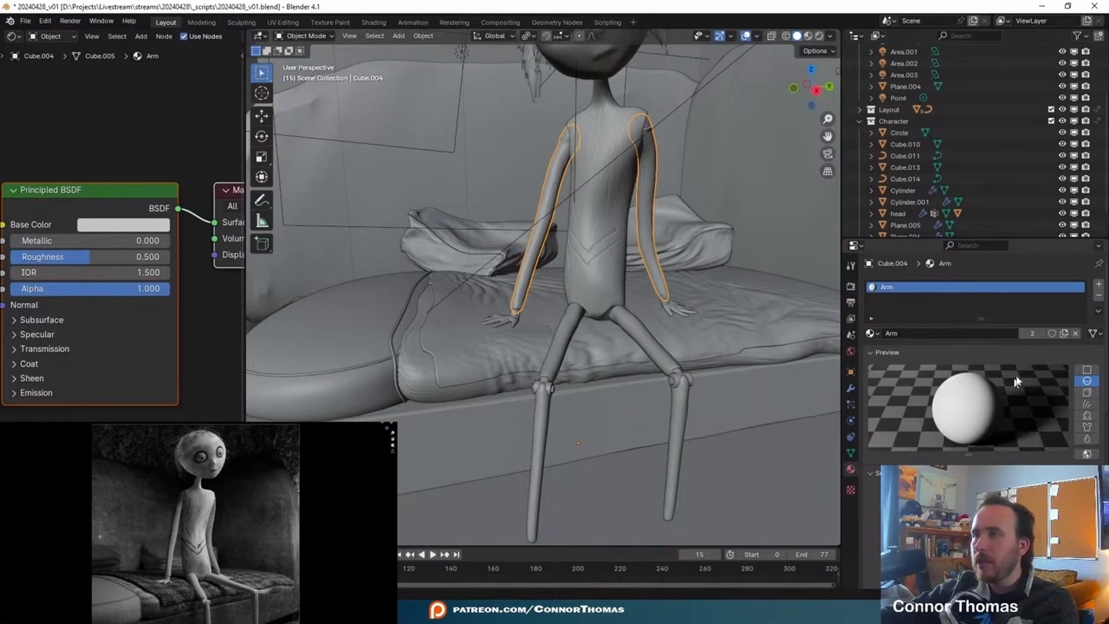
- Assign the torso material to the joined arms and make it a separate copy named Arm
click(872, 333)
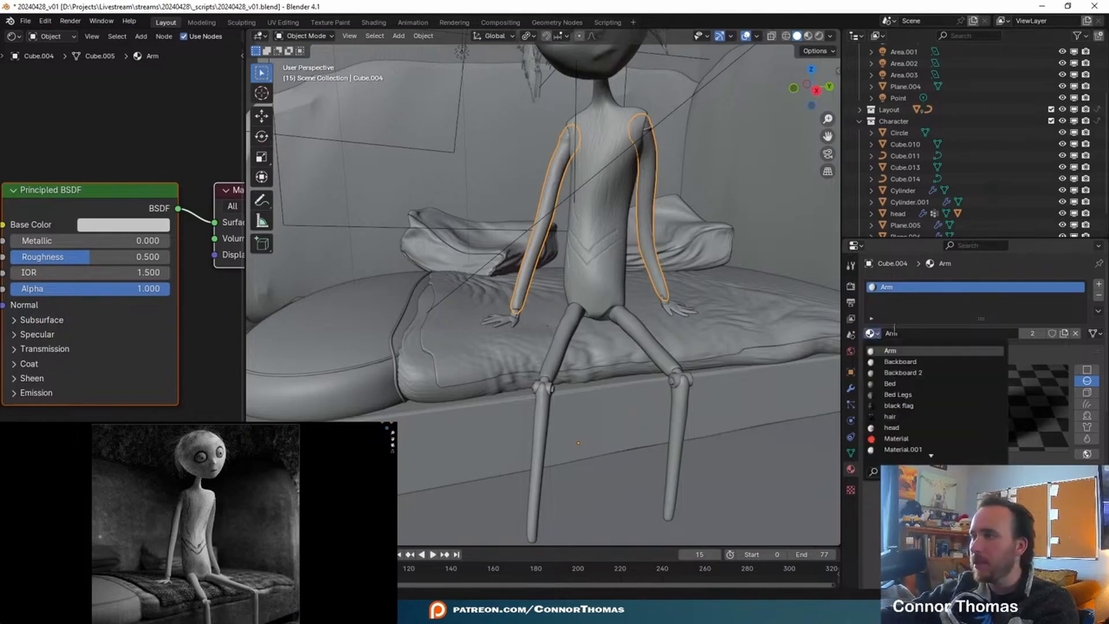
scroll(910, 395, down, 12)
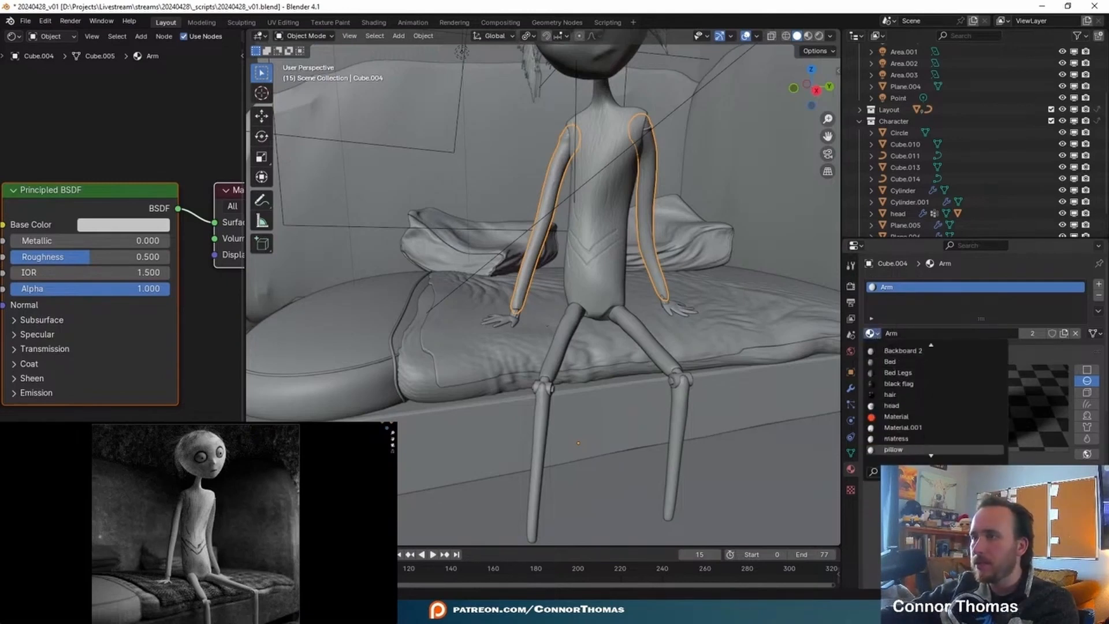
click(893, 449)
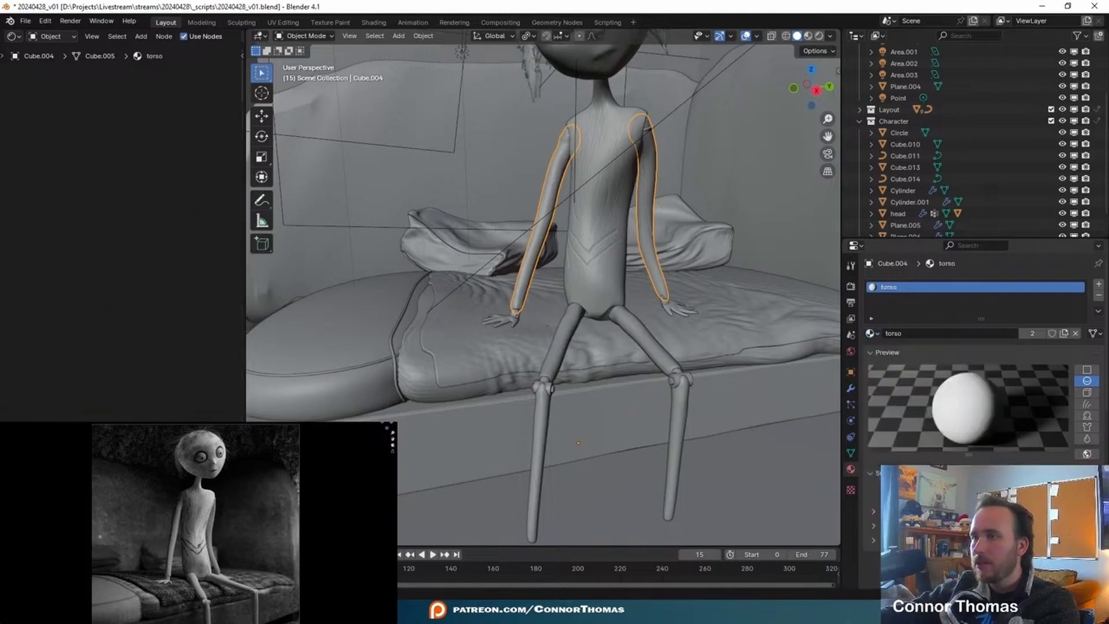
middle_drag(638, 321, 674, 342)
scroll(651, 274, up, 3)
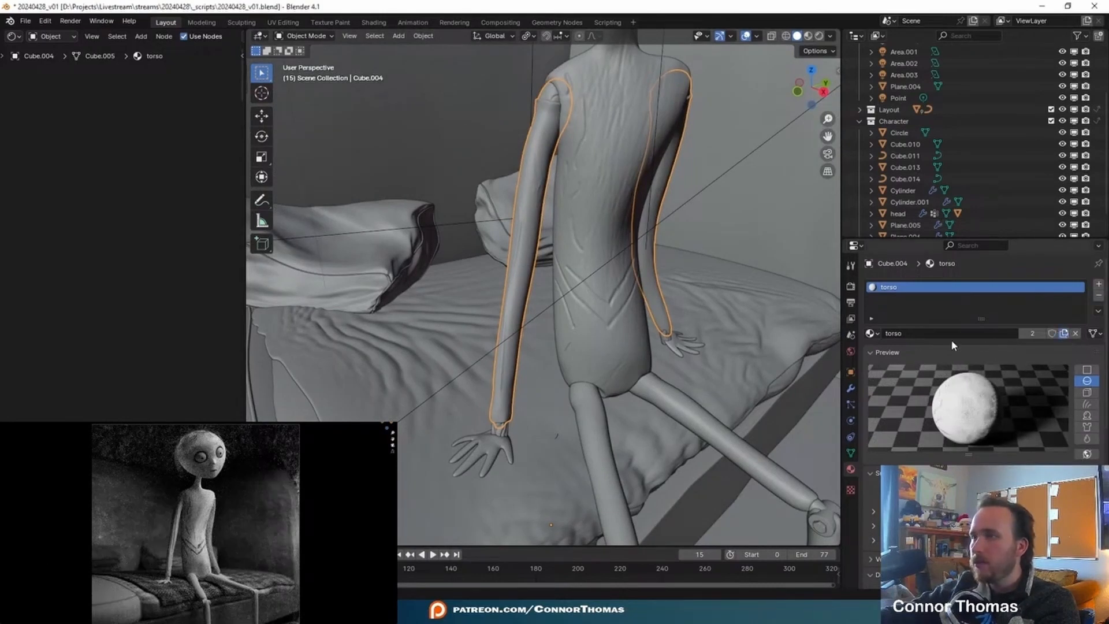
click(1064, 333)
click(924, 334)
text(Arm)
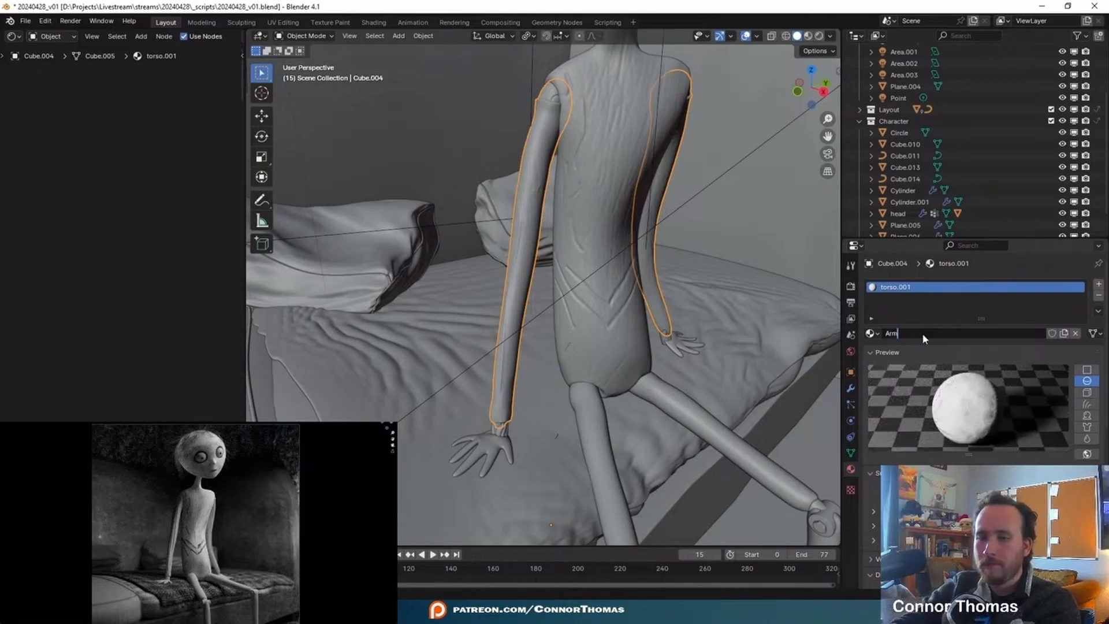
key(Return)
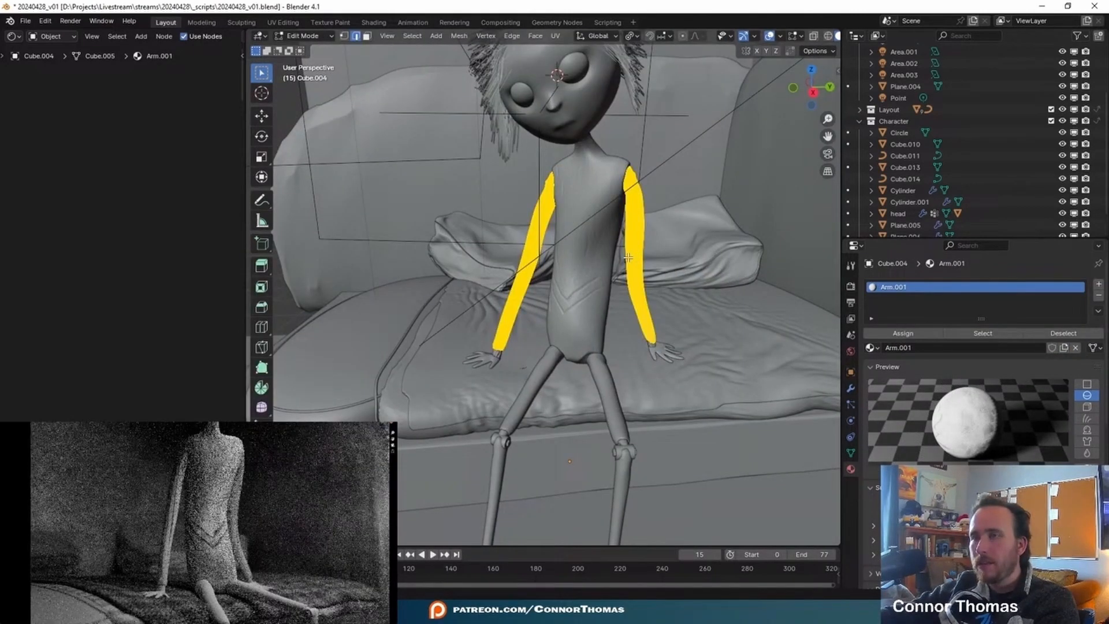
- Select only the character's left arm mesh in Edit Mode and show its UVs in a UV Editor
key(alt+a)
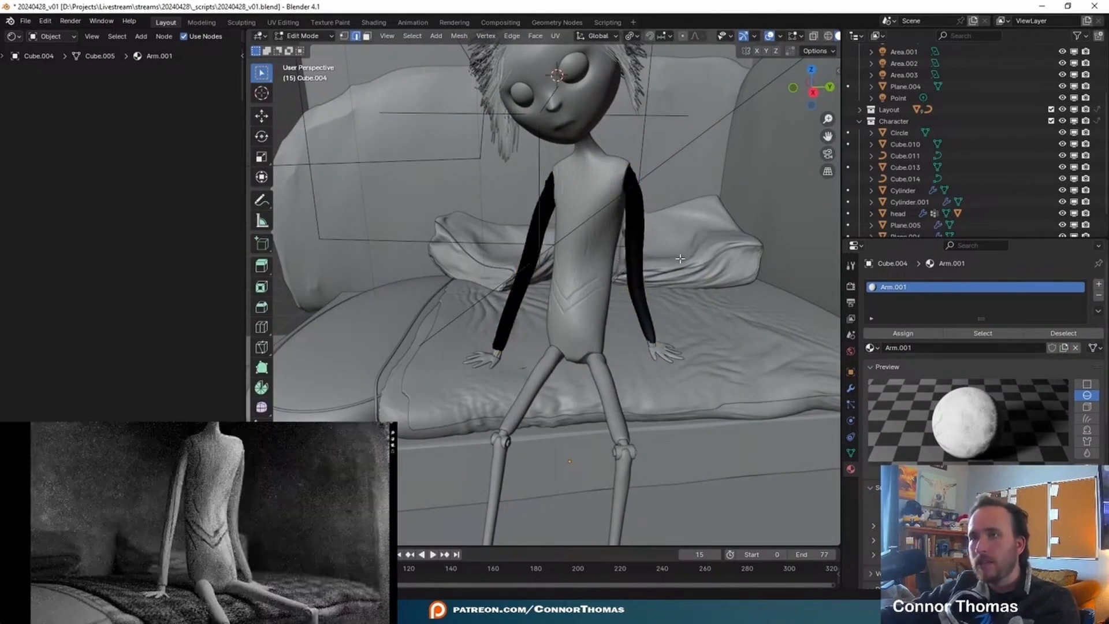
key(l)
click(13, 35)
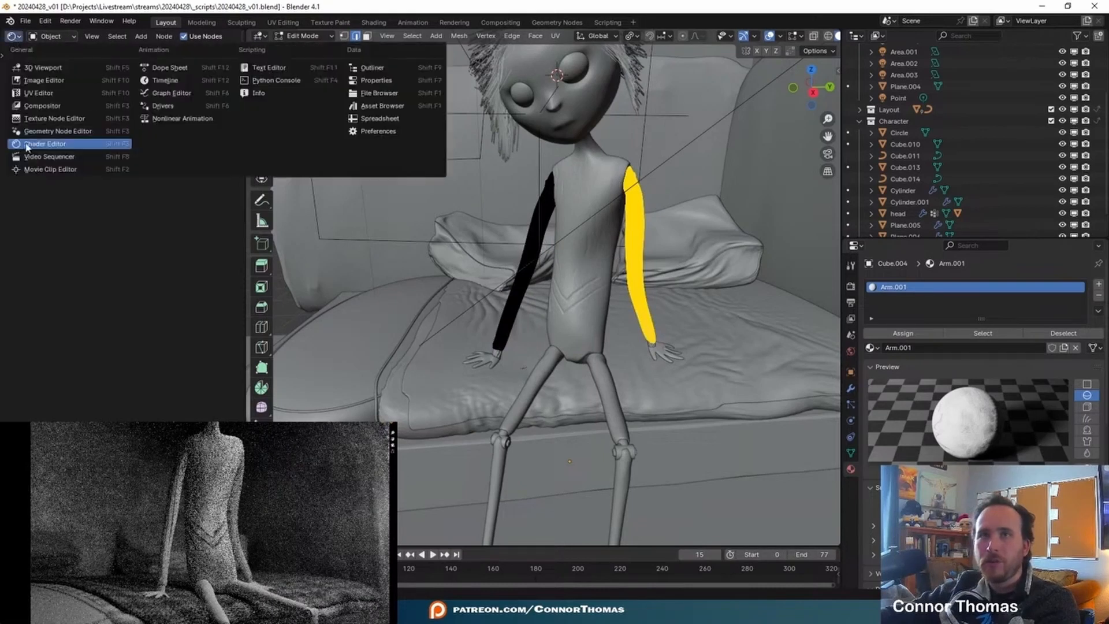
click(60, 91)
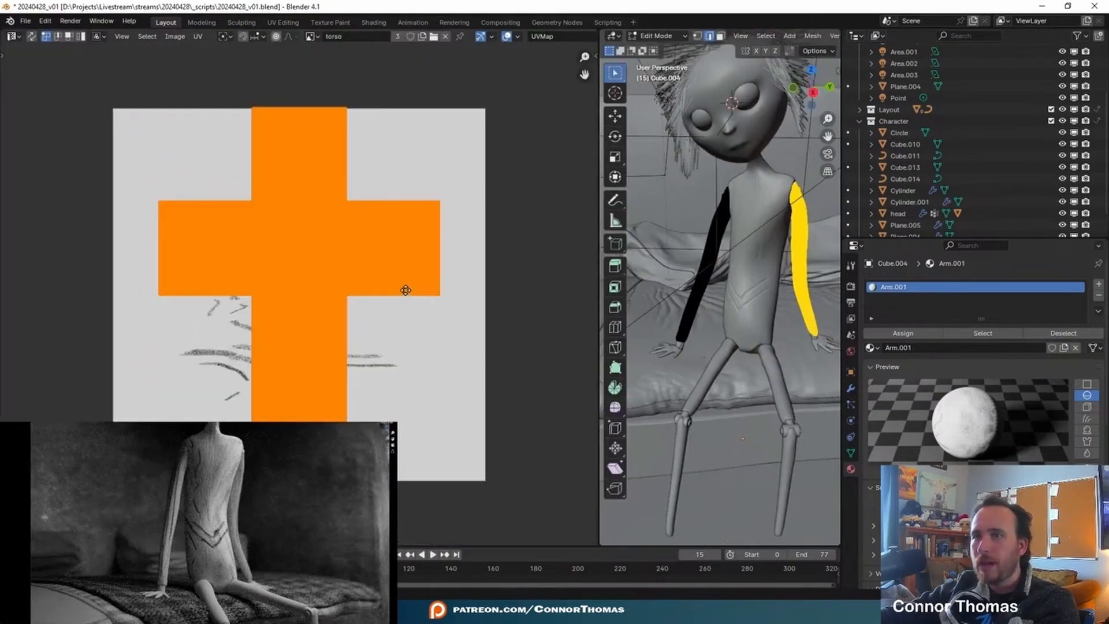
- Move the left arm's UV island along the X axis toward the left edge of the texture
key(g)
key(x)
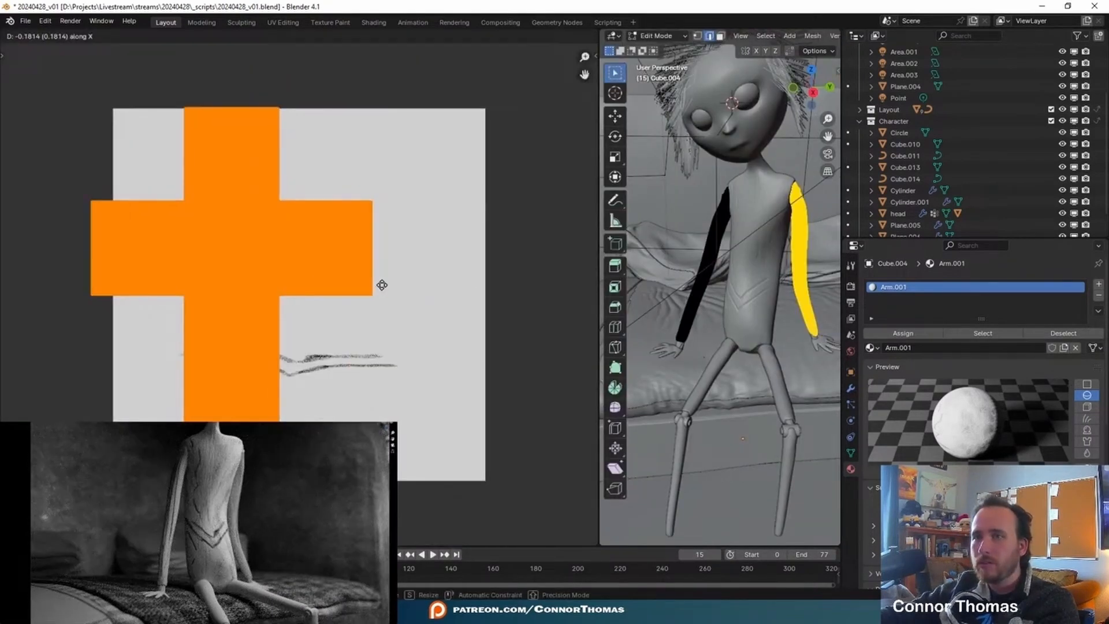
click(382, 289)
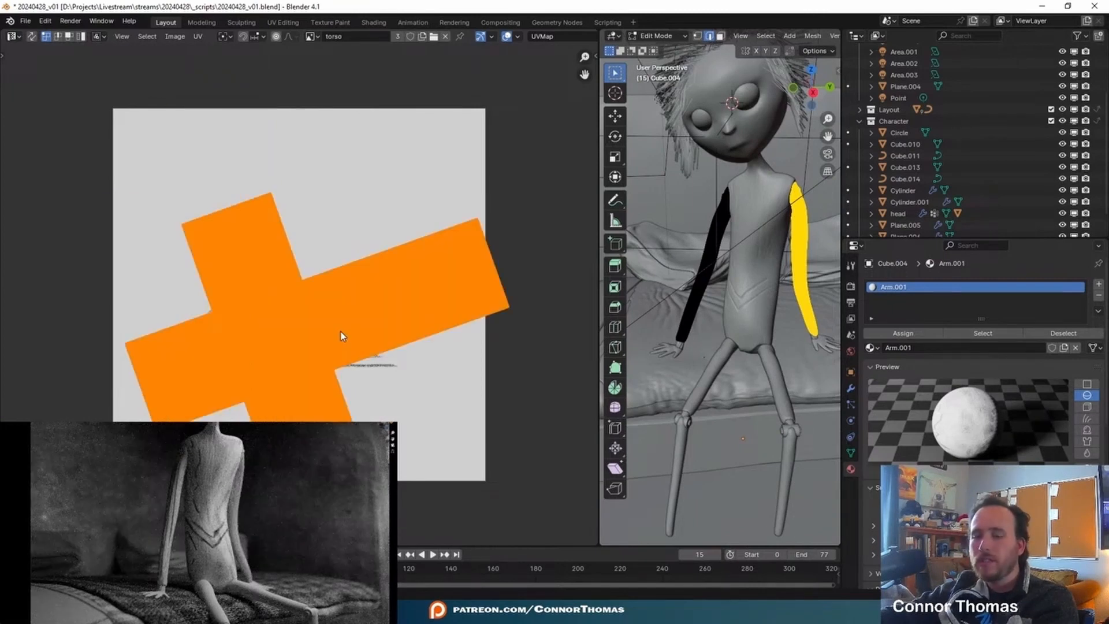
- Undo the rotation and repositioning of the left arm's UV island
key(ctrl+z)
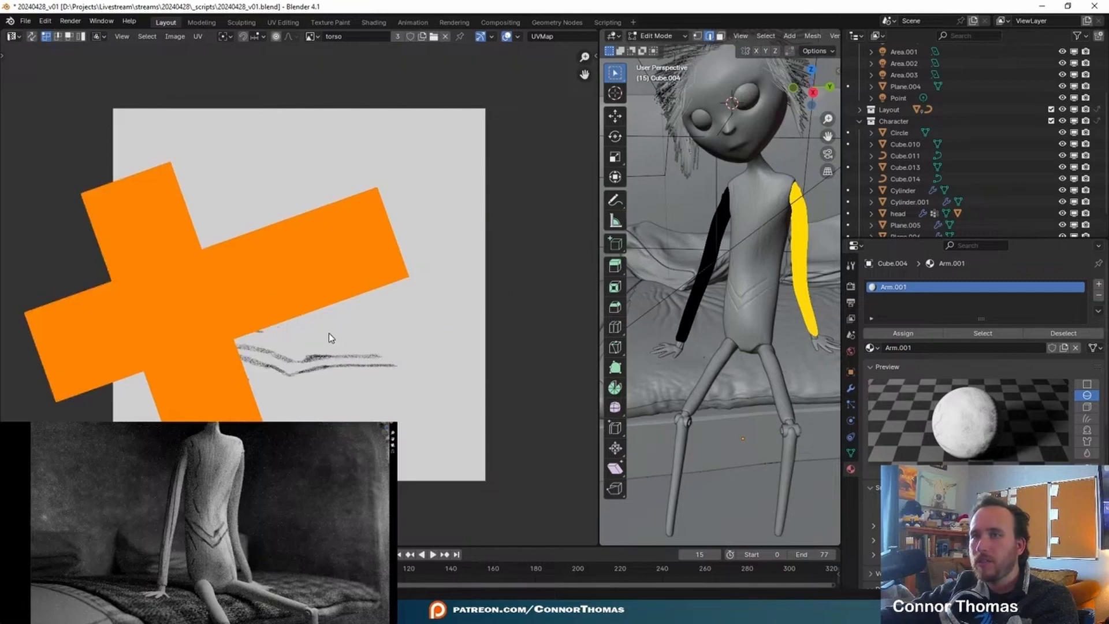
key(ctrl+z)
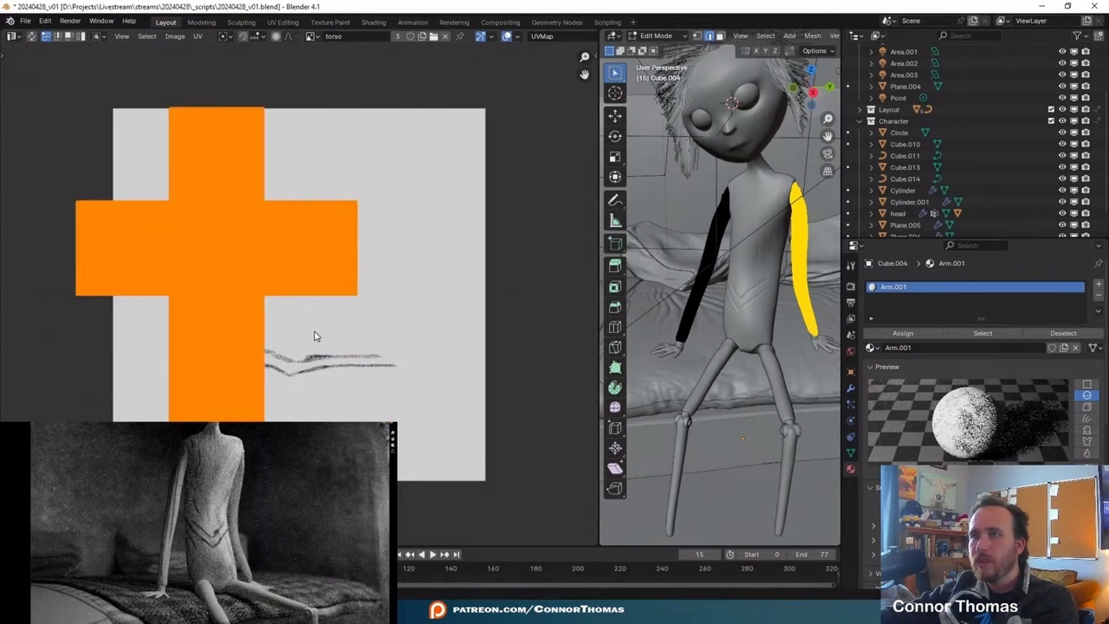
key(ctrl+z)
- Re-enter Edit Mode on the joined arms, select the whole left arm mesh and assign the Arm.001 material to it
key(Tab)
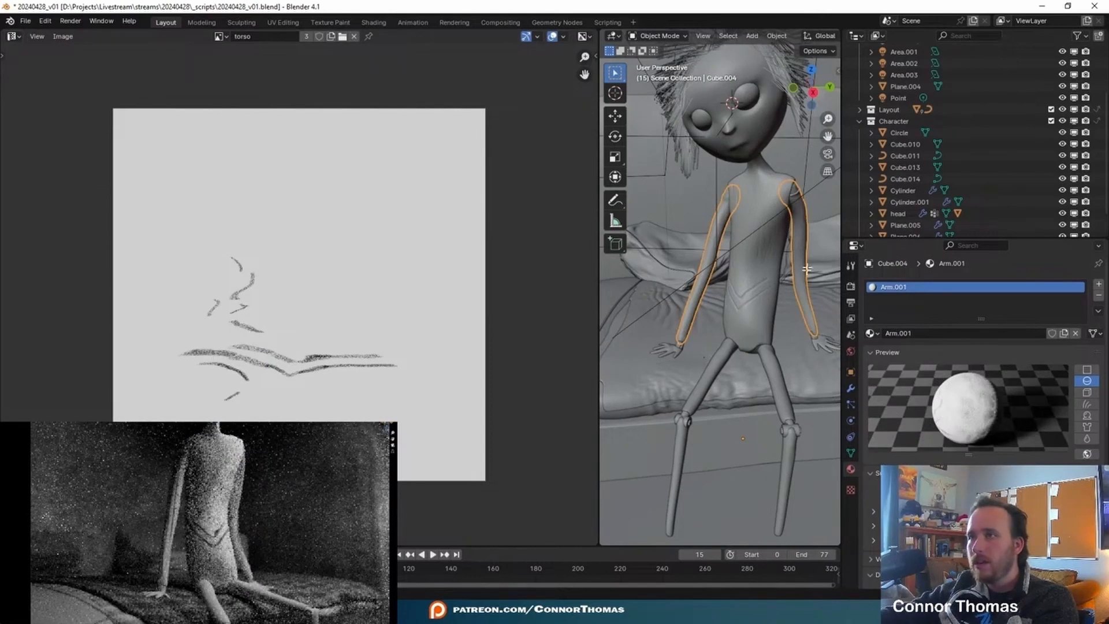
key(Tab)
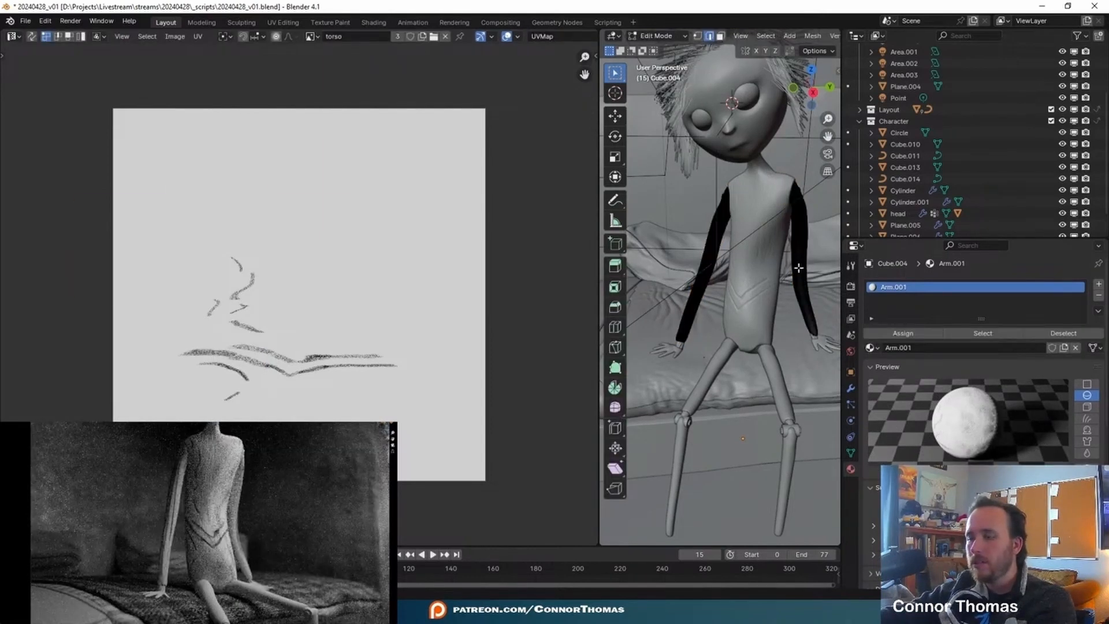
key(ctrl+l)
click(901, 334)
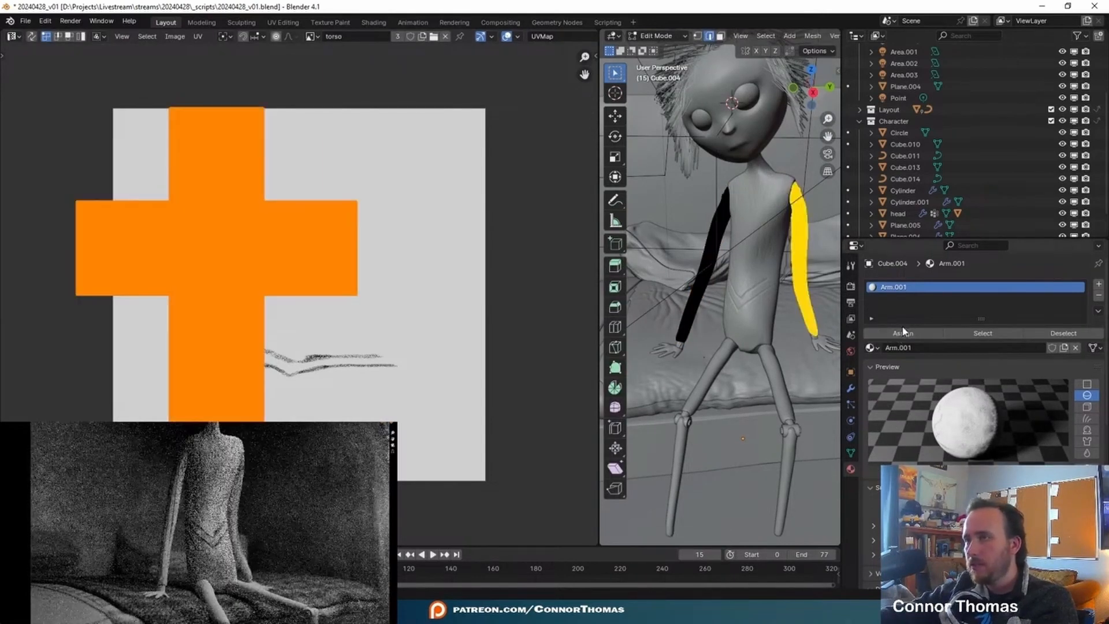
- Leave Edit Mode, save the file and add a viewport-only Decimate modifier with a ratio of 0.1 to the joined arms
key(Tab)
key(ctrl+s)
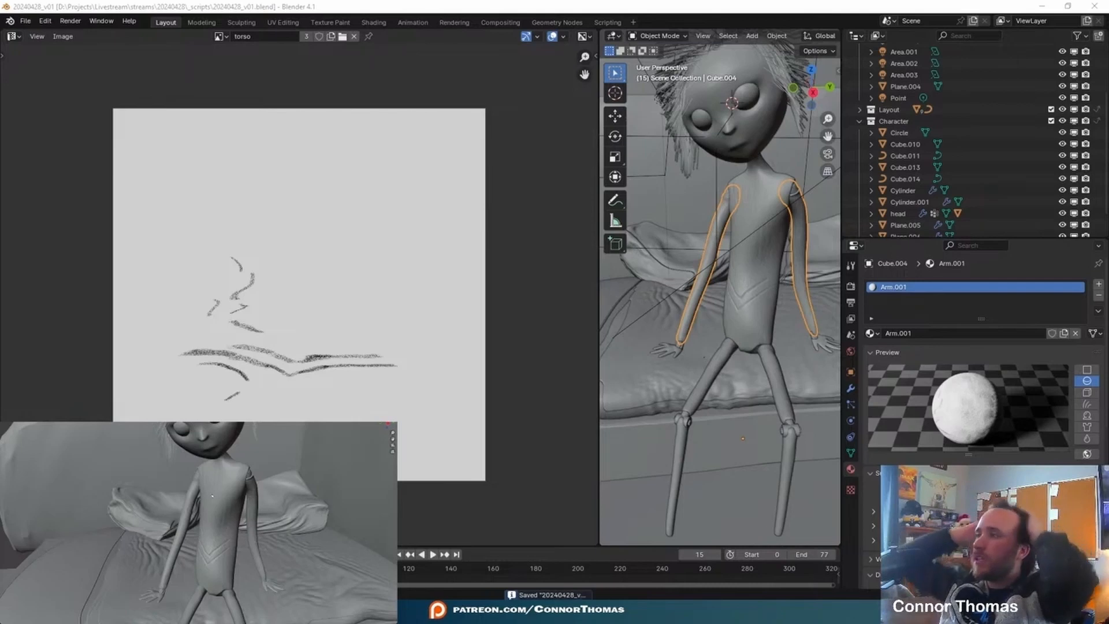
click(850, 388)
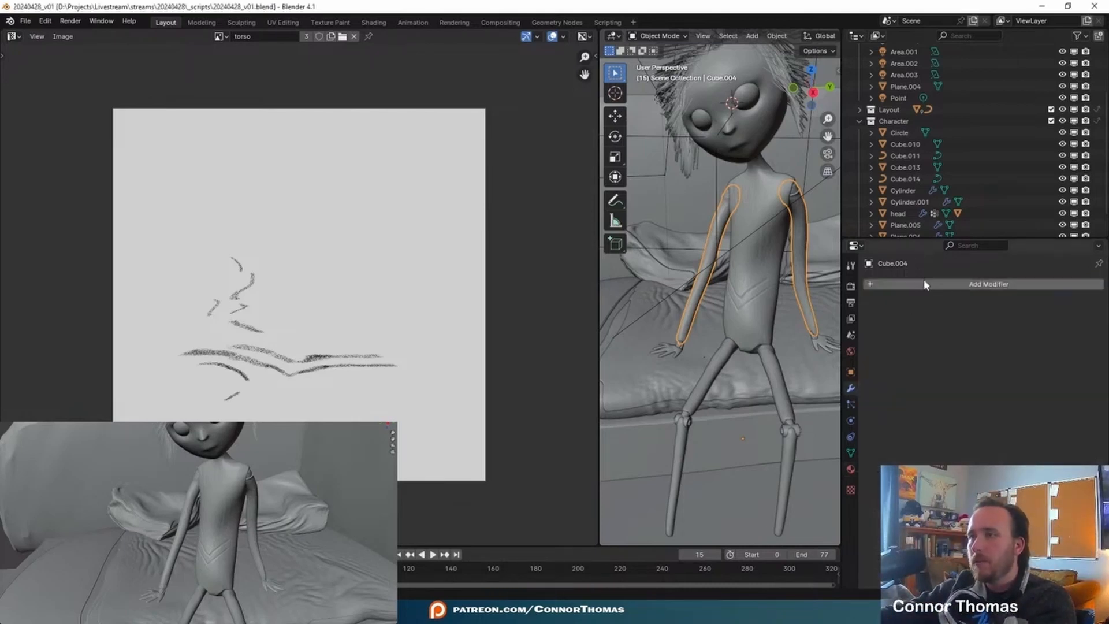
click(924, 283)
text(d)
key(Return)
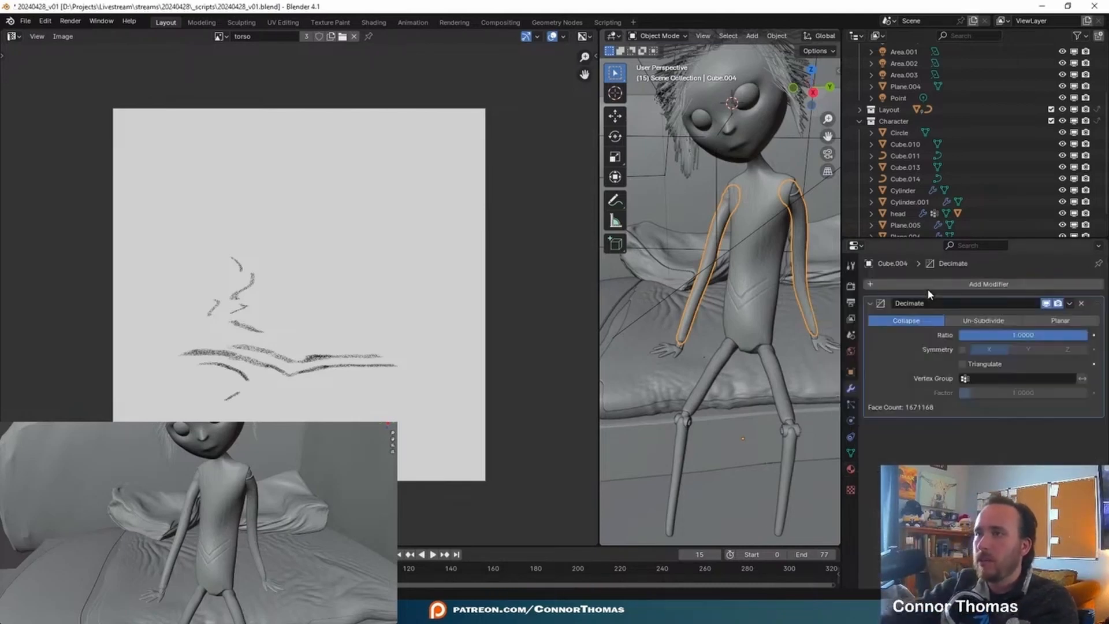
click(1032, 335)
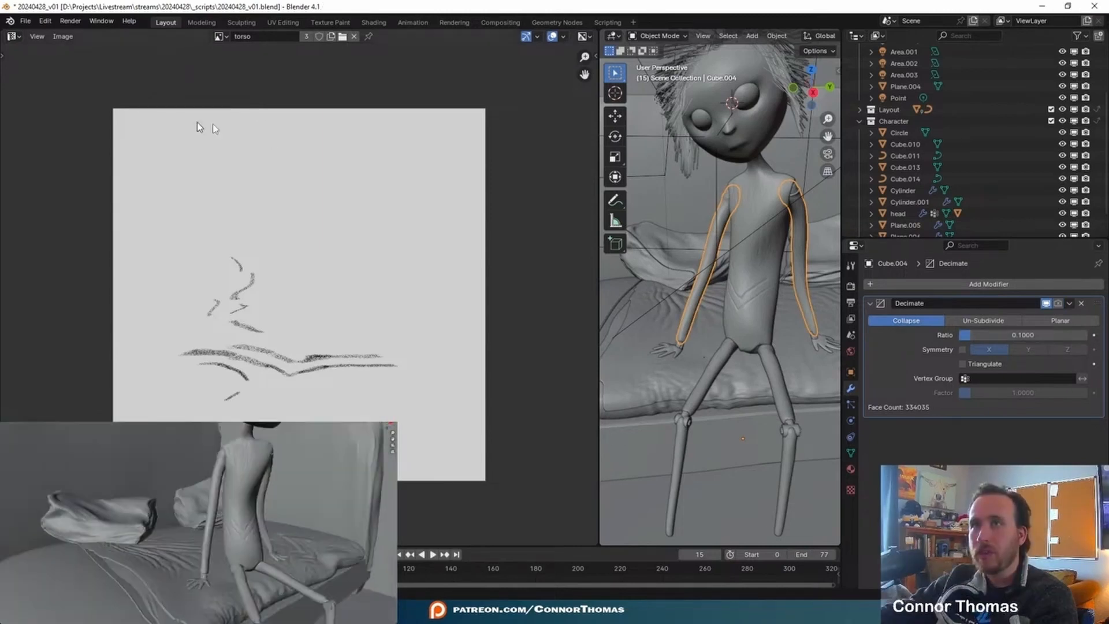
- Replace the UV view with a Shader Editor showing the node tree of the arms' Arm.001 material
click(13, 36)
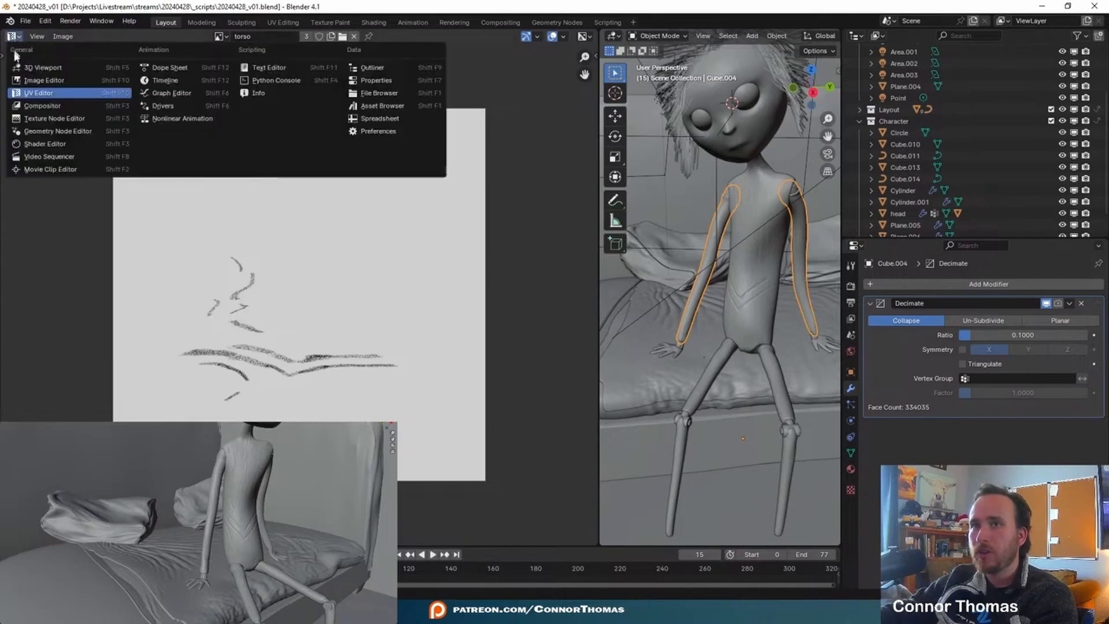
click(46, 143)
click(851, 469)
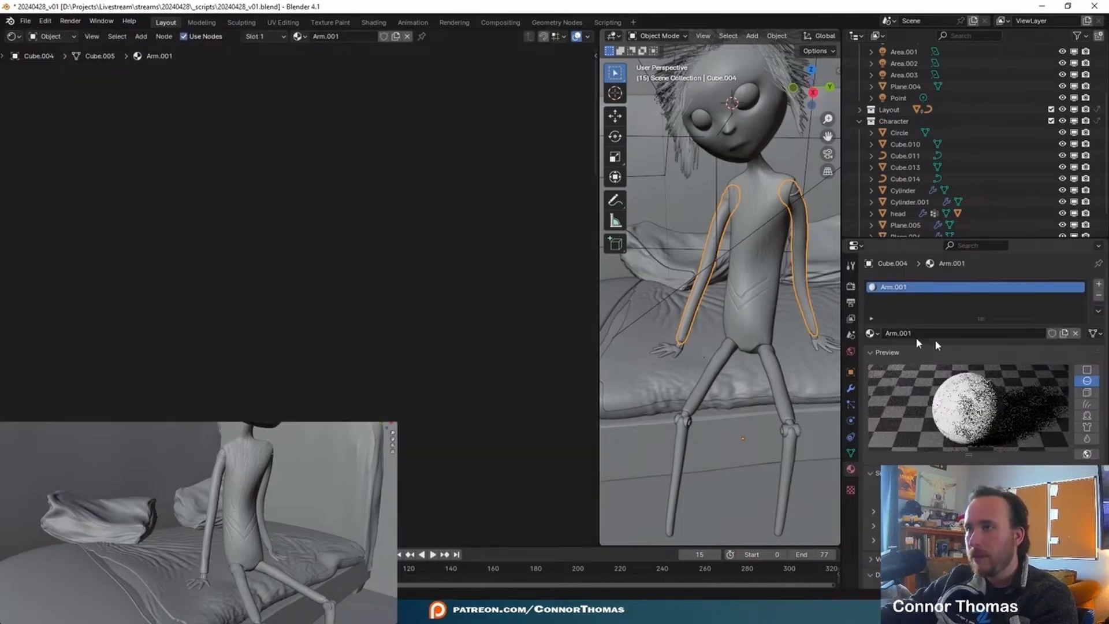
scroll(404, 331, down, 8)
middle_drag(497, 369, 269, 256)
scroll(269, 256, up, 4)
scroll(270, 261, up, 5)
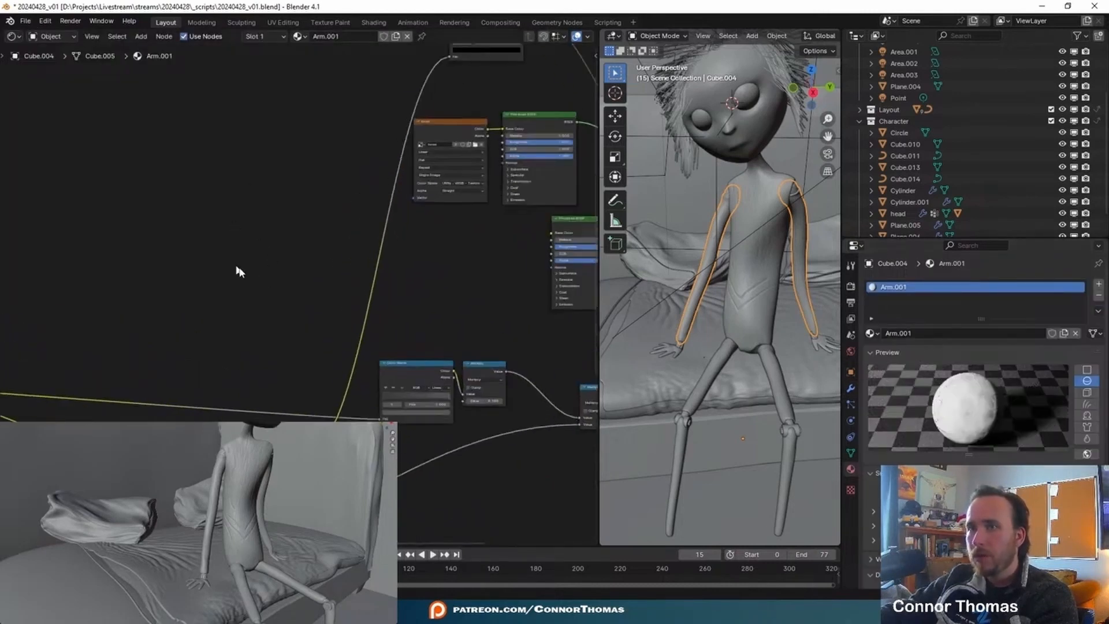
- Create a new blank image named Arms in the Texture Paint workspace
click(327, 22)
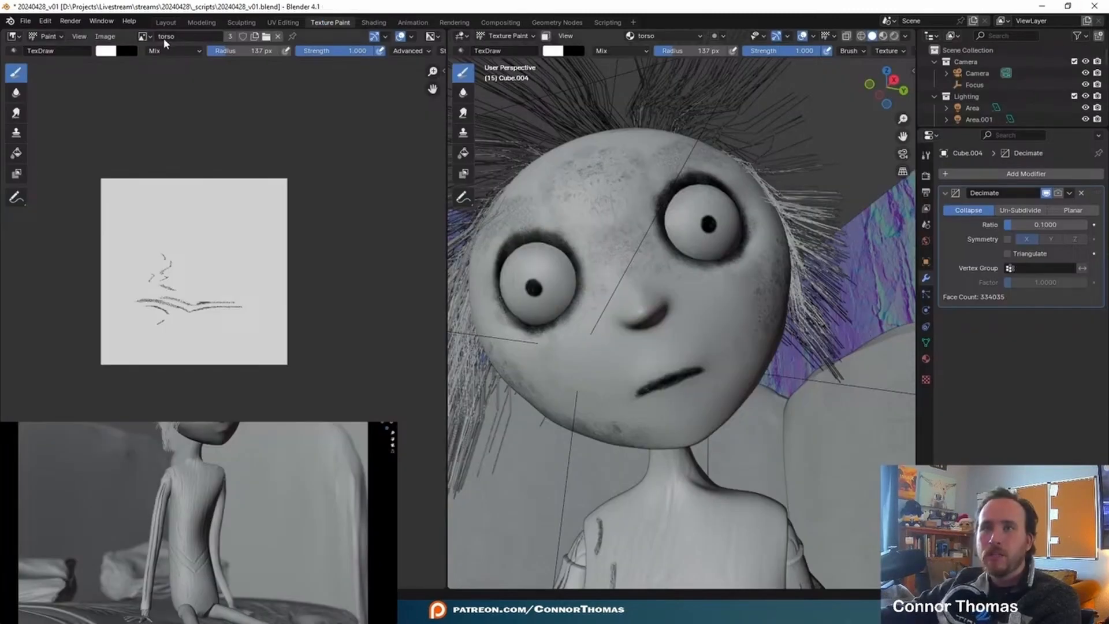
click(105, 36)
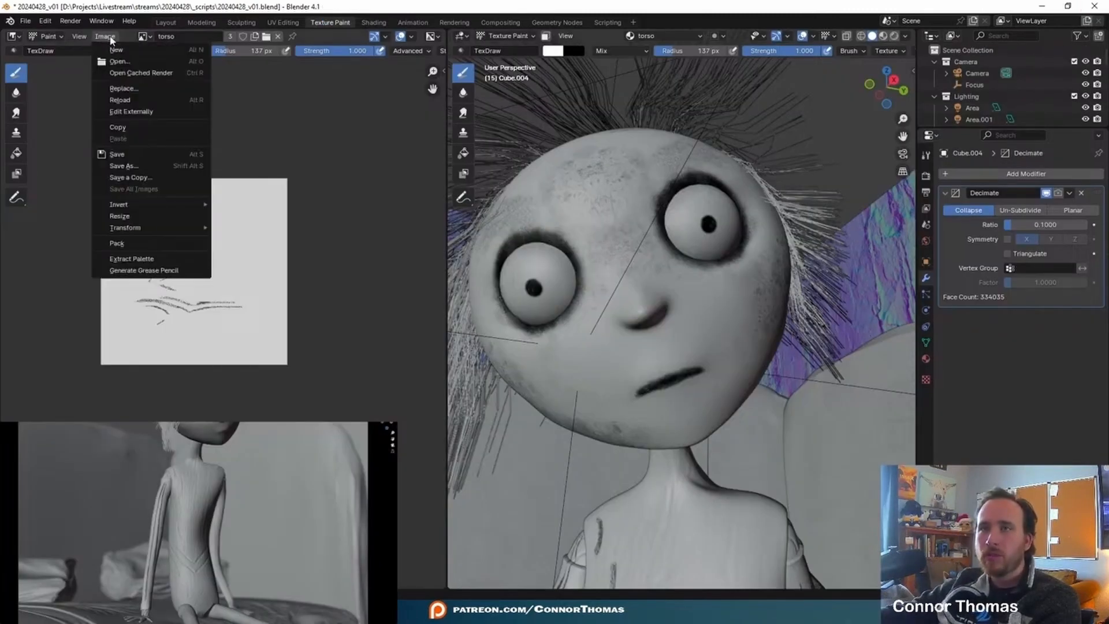
click(168, 52)
click(173, 50)
text(Arms)
key(Return)
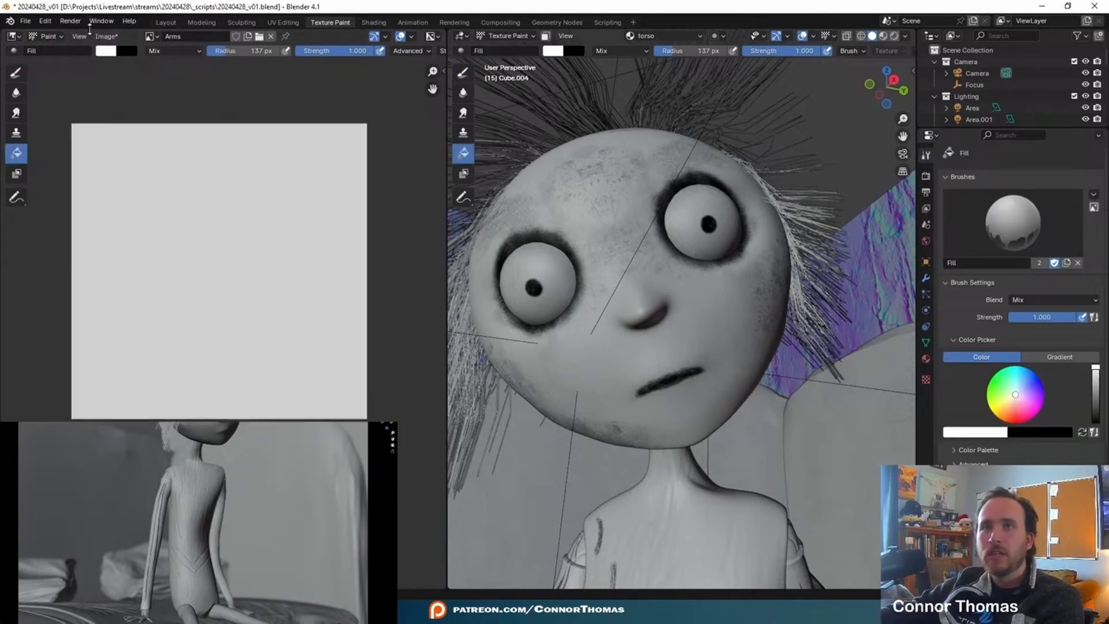
- Fill the Arms image with white and save it as an image file
click(106, 36)
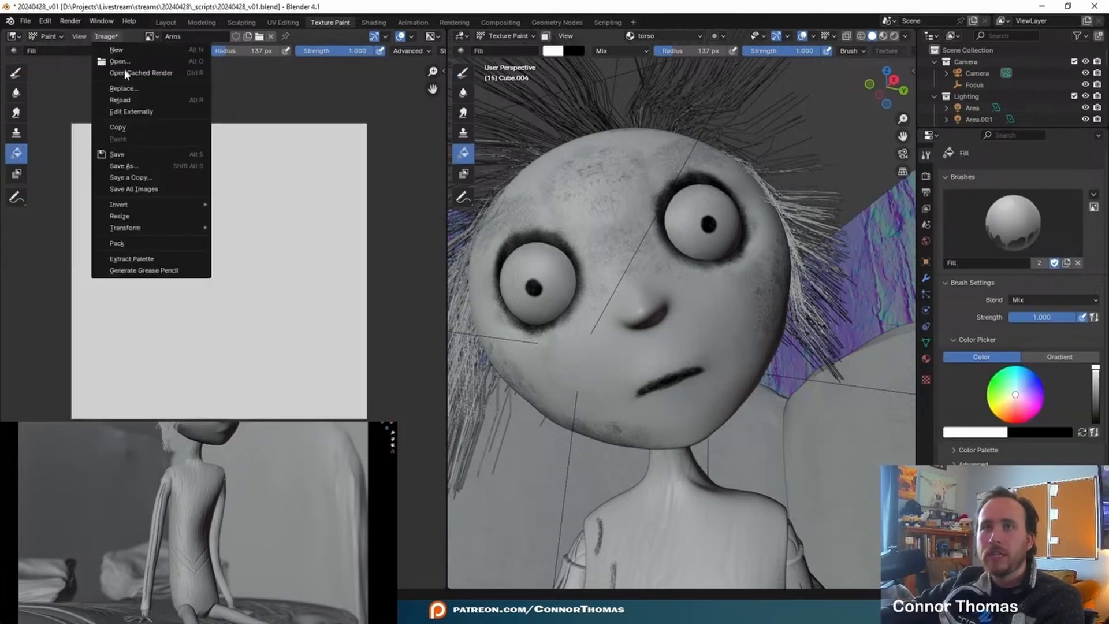
click(139, 165)
click(716, 471)
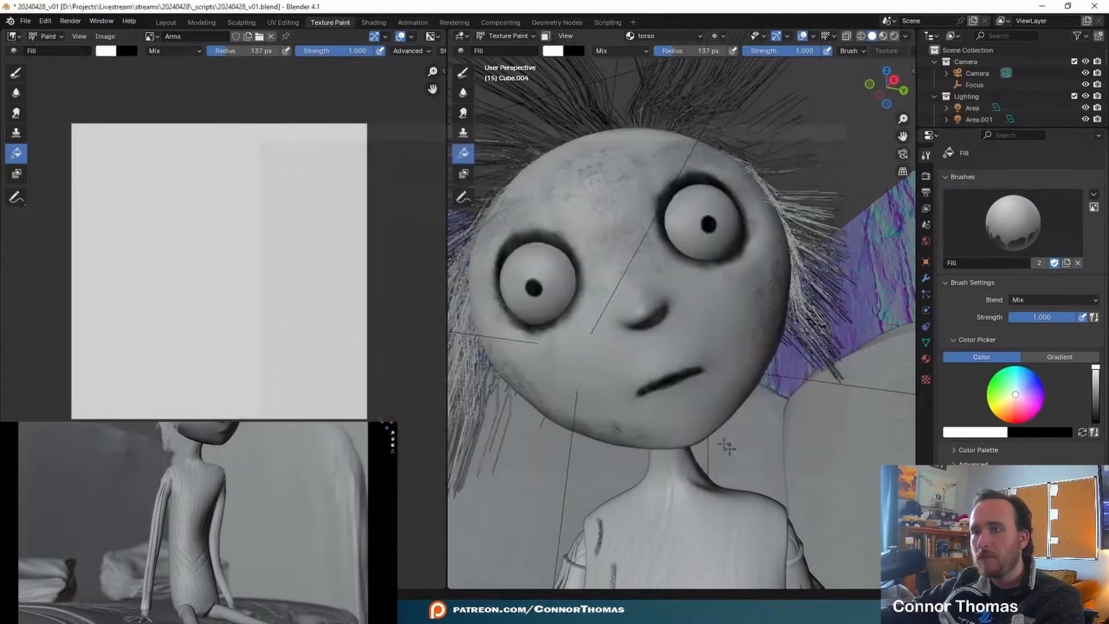
- Add an Image Texture node beside the torso texture node in the Arm.001 material of the Layout workspace
click(166, 22)
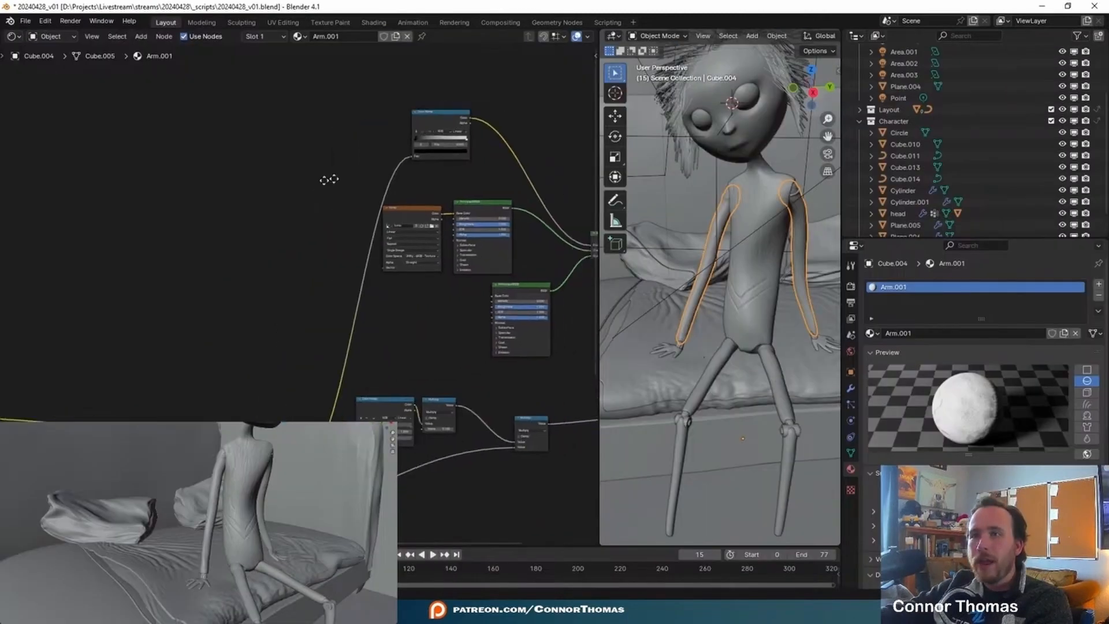
key(shift+a)
click(248, 200)
text(imag)
key(Return)
click(248, 201)
scroll(261, 202, up, 3)
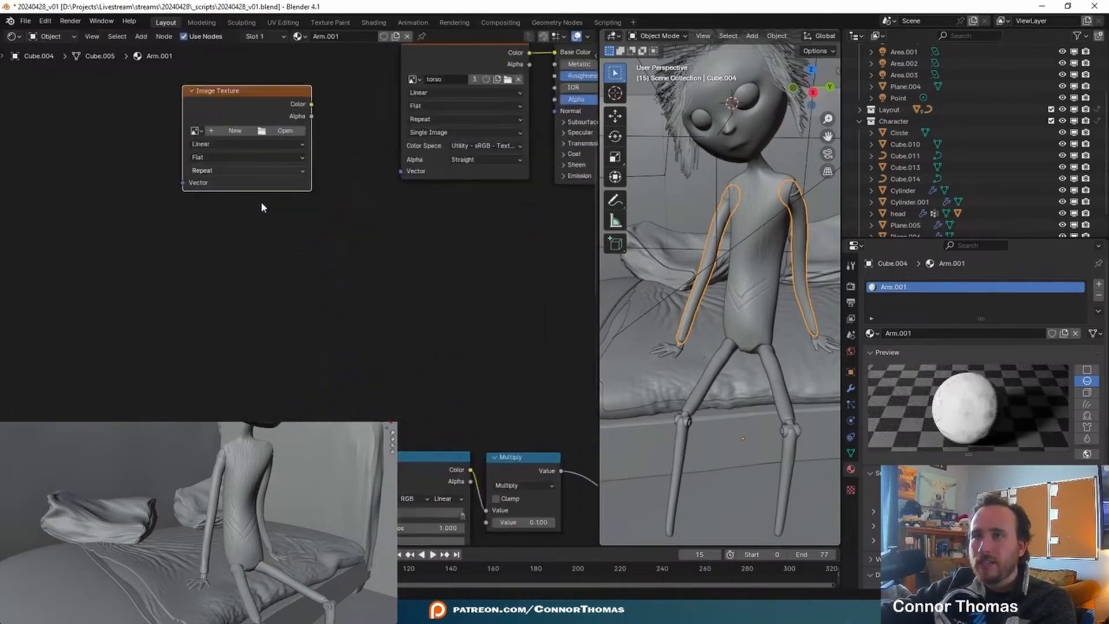
- Enlarge the node editor and assign the Arms image to the new Image Texture node
scroll(261, 201, up, 6)
middle_drag(261, 201, 219, 210)
key(ctrl+space)
middle_drag(233, 169, 159, 298)
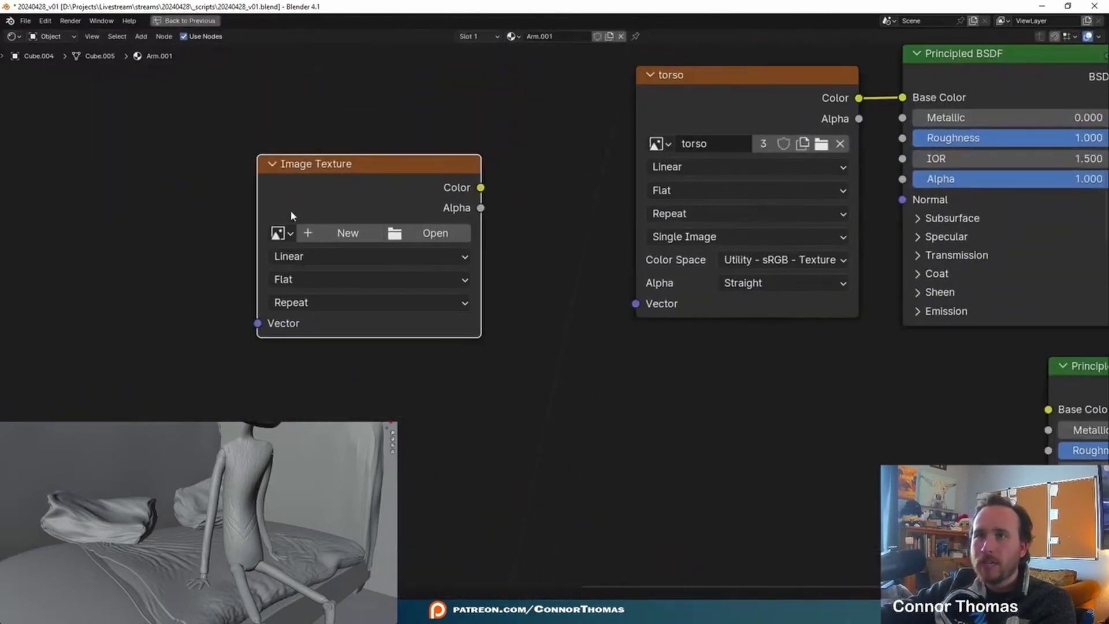
click(281, 233)
click(311, 259)
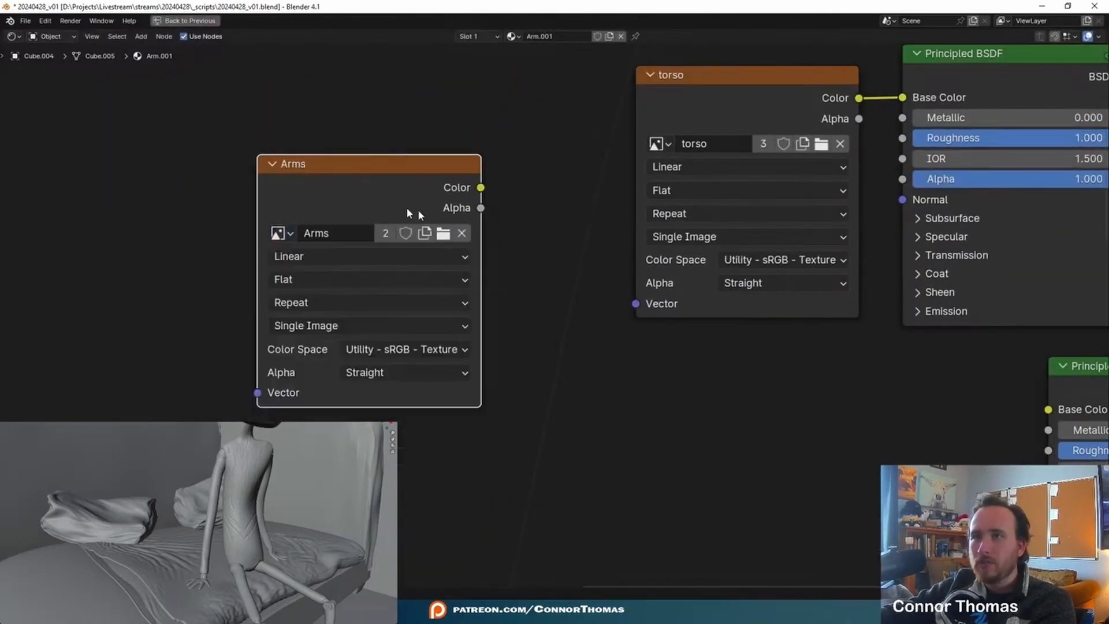
- Connect the Arms texture's Color directly to the material's surface output and restore the editor layout
ctrl+shift+click(372, 174)
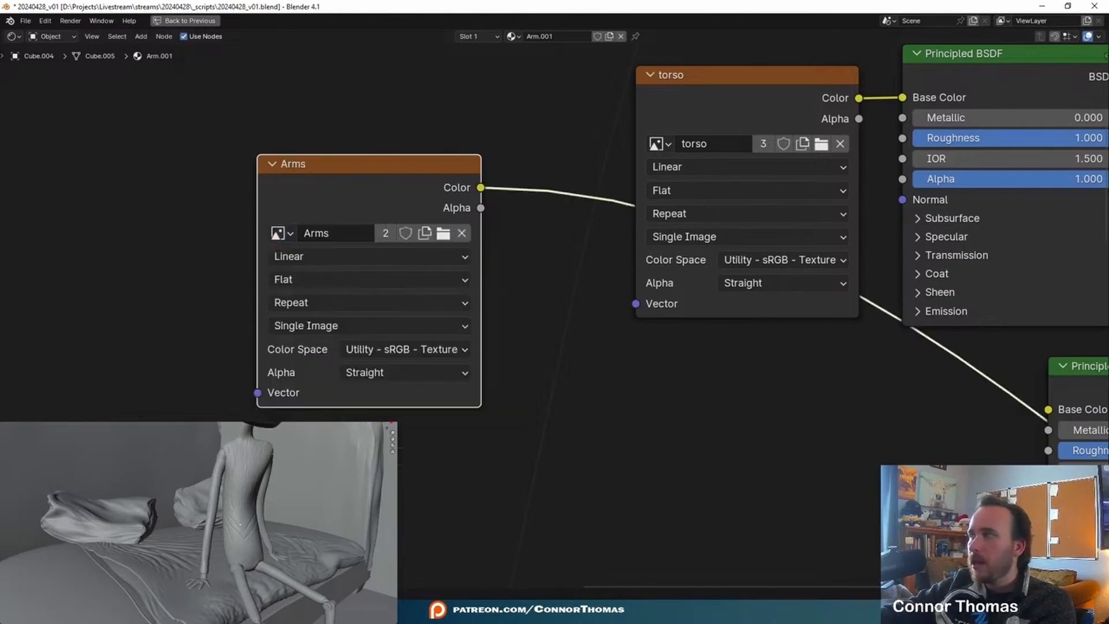
click(289, 96)
key(ctrl+space)
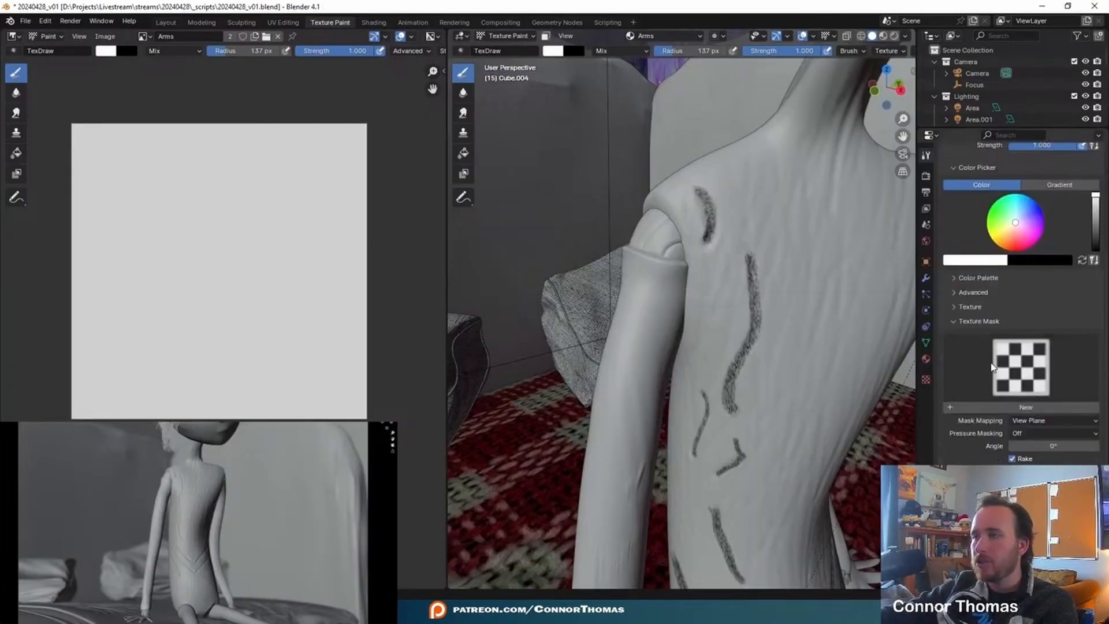
- In Texture Paint, set Texture.001 as the brush's texture mask and reduce the brush radius to about 54 px
click(950, 404)
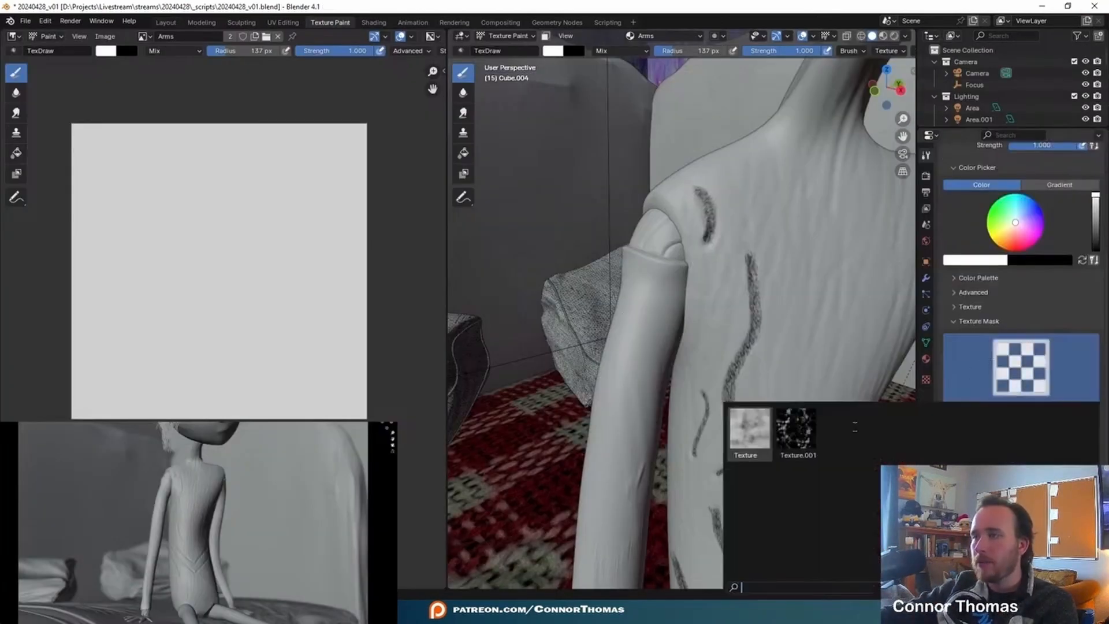
click(797, 430)
middle_drag(669, 321, 699, 300)
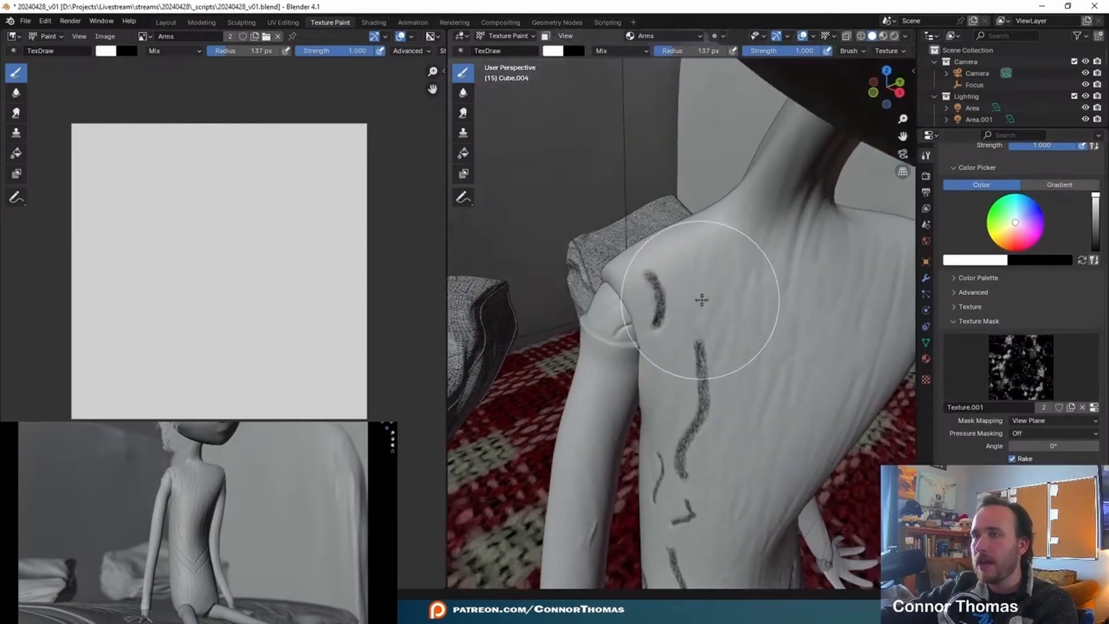
key(f)
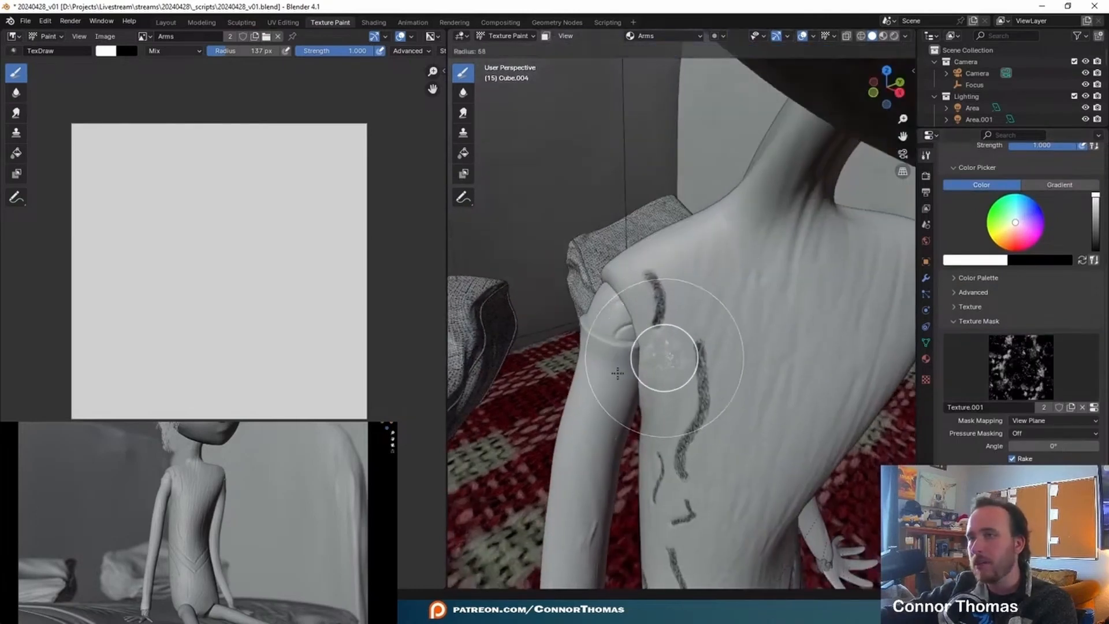
click(616, 373)
- Try to paint a black stroke along the rim at the top of the character's upper arm
shift+middle_drag(617, 373, 673, 333)
scroll(673, 333, up, 1)
shift+middle_drag(732, 302, 690, 341)
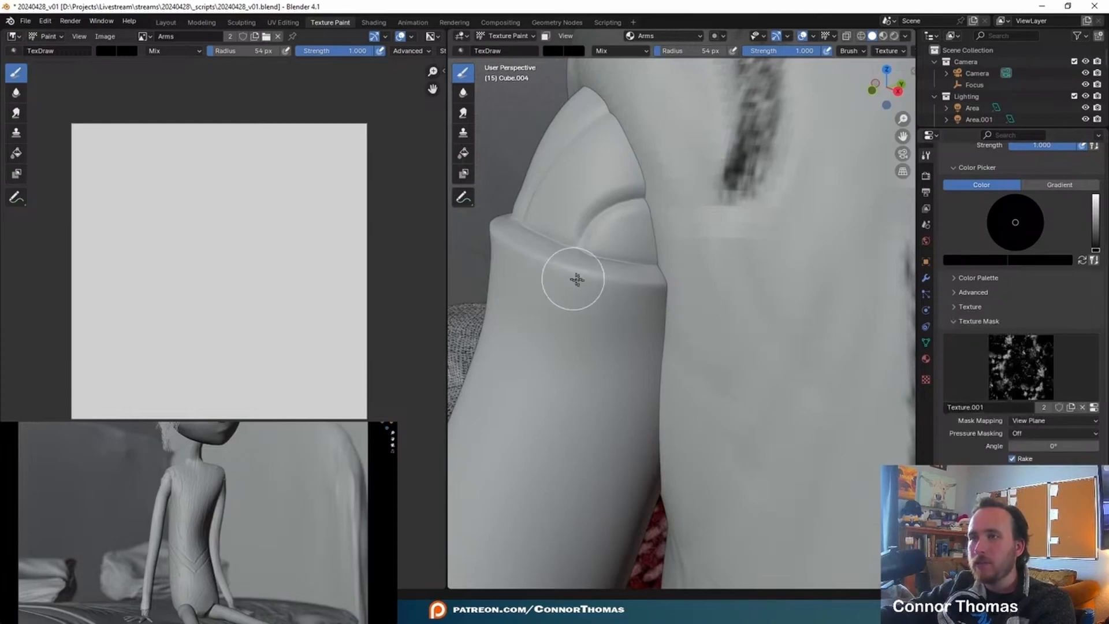
drag(646, 289, 591, 289)
mouse_move(590, 289)
middle_down()
mouse_move(646, 290)
mouse_move(595, 284)
middle_up()
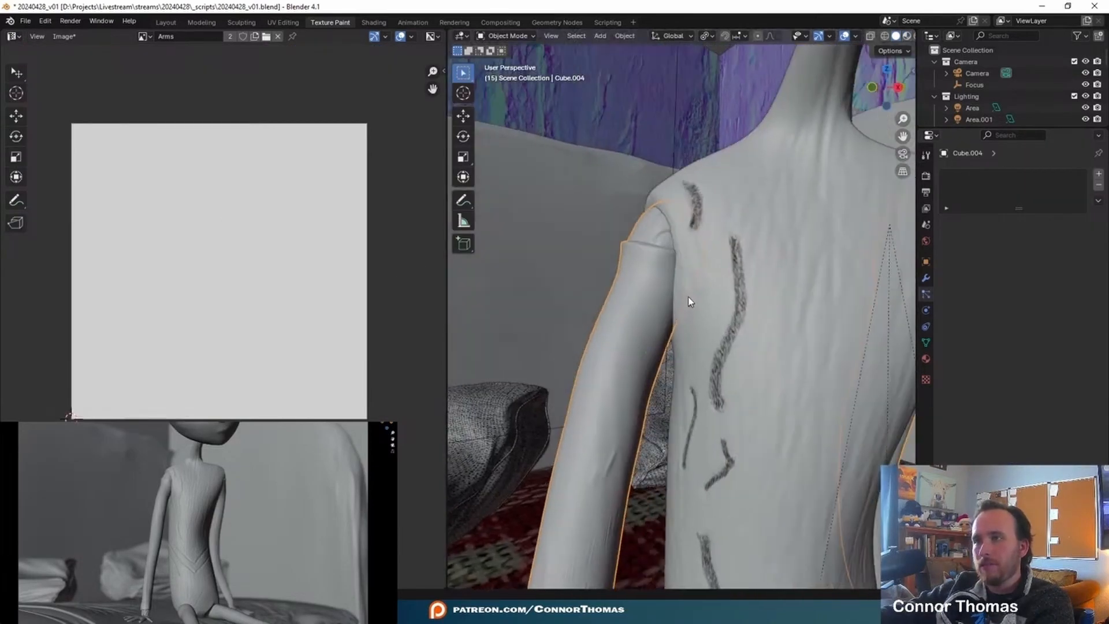
- Select the entire joined arms mesh in Edit Mode and unwrap it with Smart UV Project at a 66° angle limit
shift+middle_drag(688, 301, 602, 249)
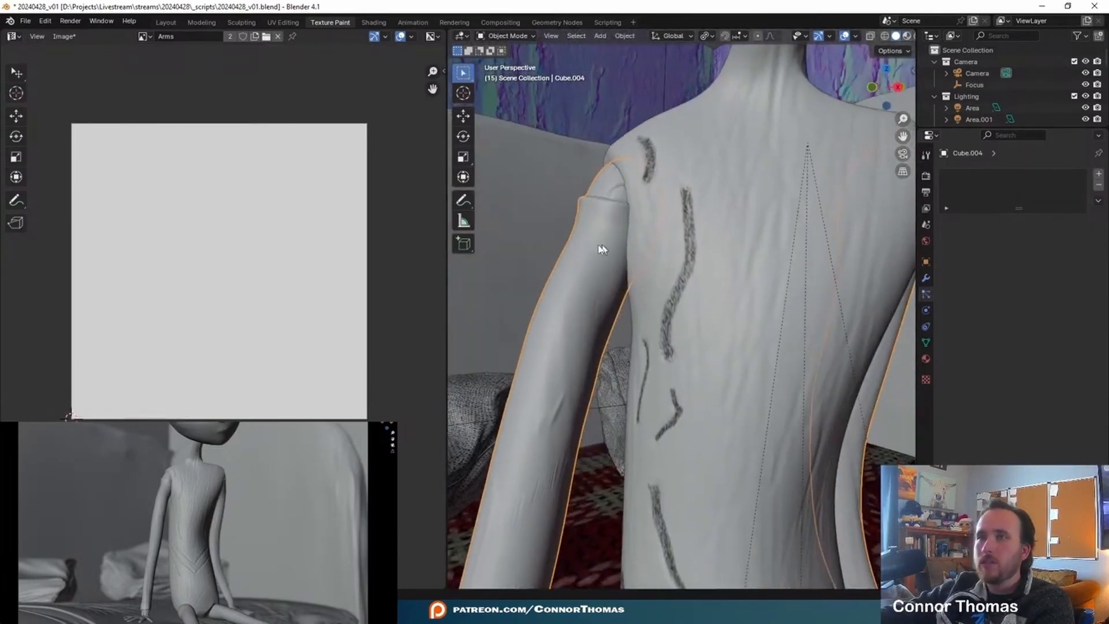
scroll(663, 272, down, 6)
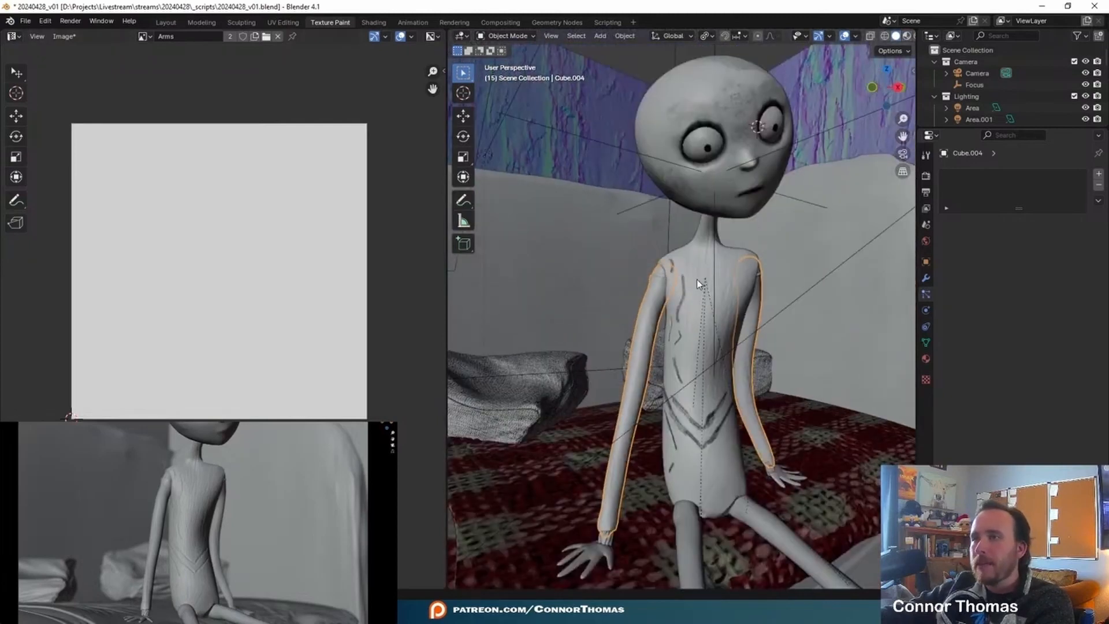
key(Tab)
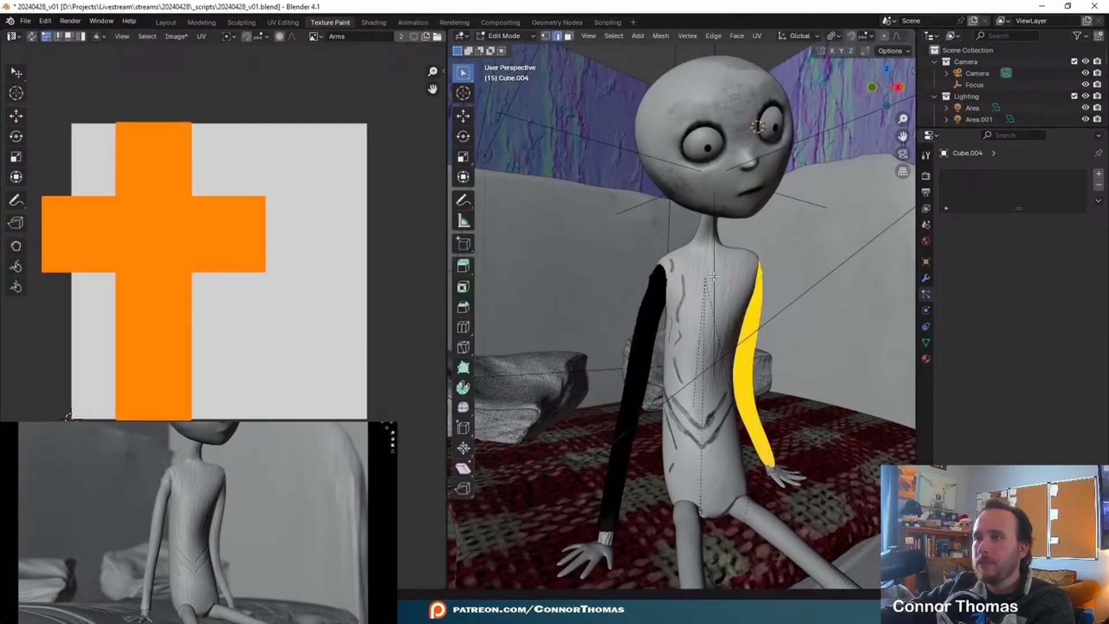
key(a)
key(u)
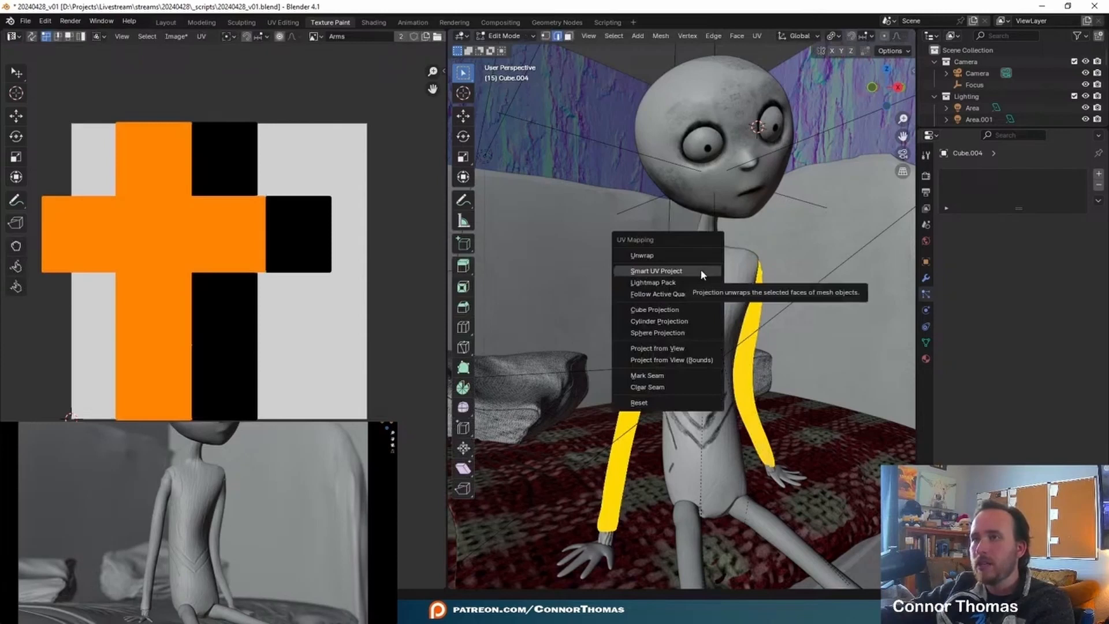
click(700, 270)
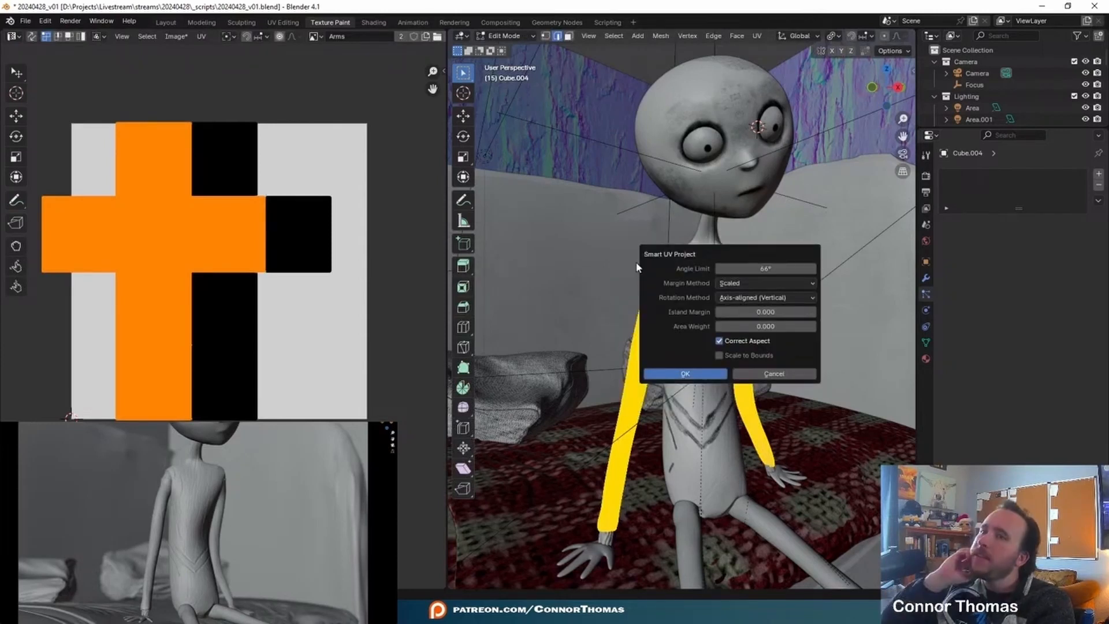
key(Return)
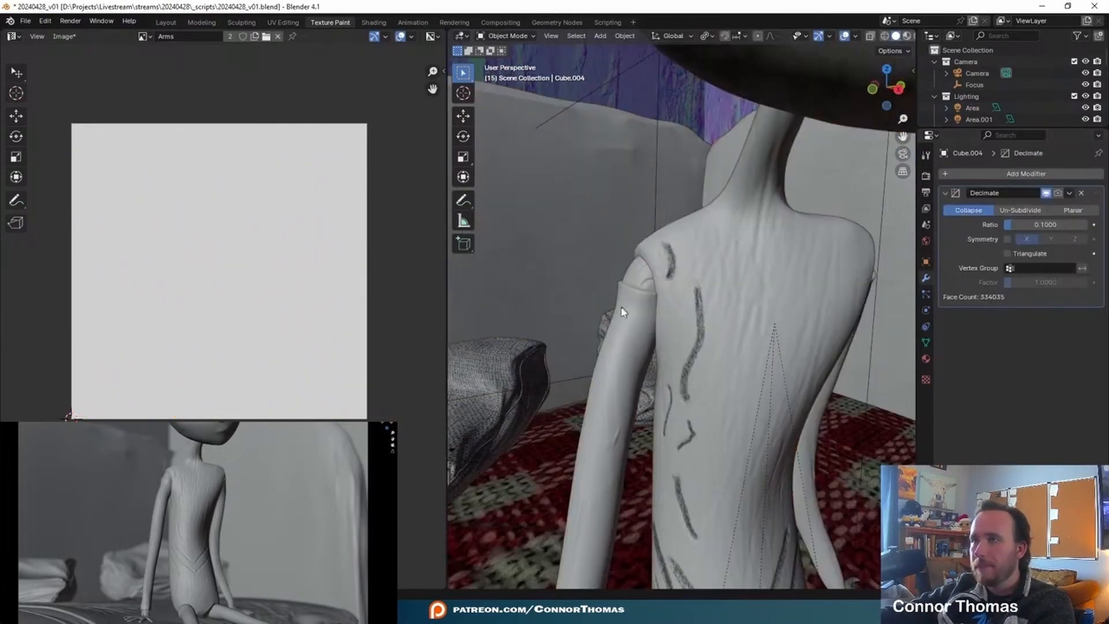
- Display the joined arms' material settings
click(629, 307)
click(926, 359)
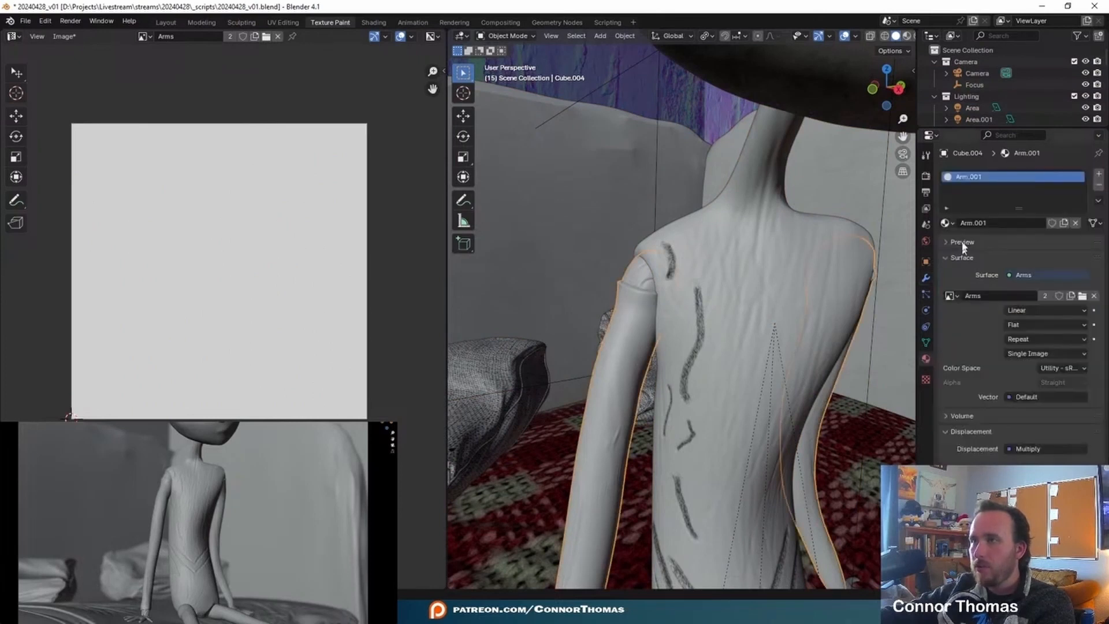
- Select the RockWall plane, switch it to Texture Paint mode and browse for a different image in the Image Editor
click(493, 324)
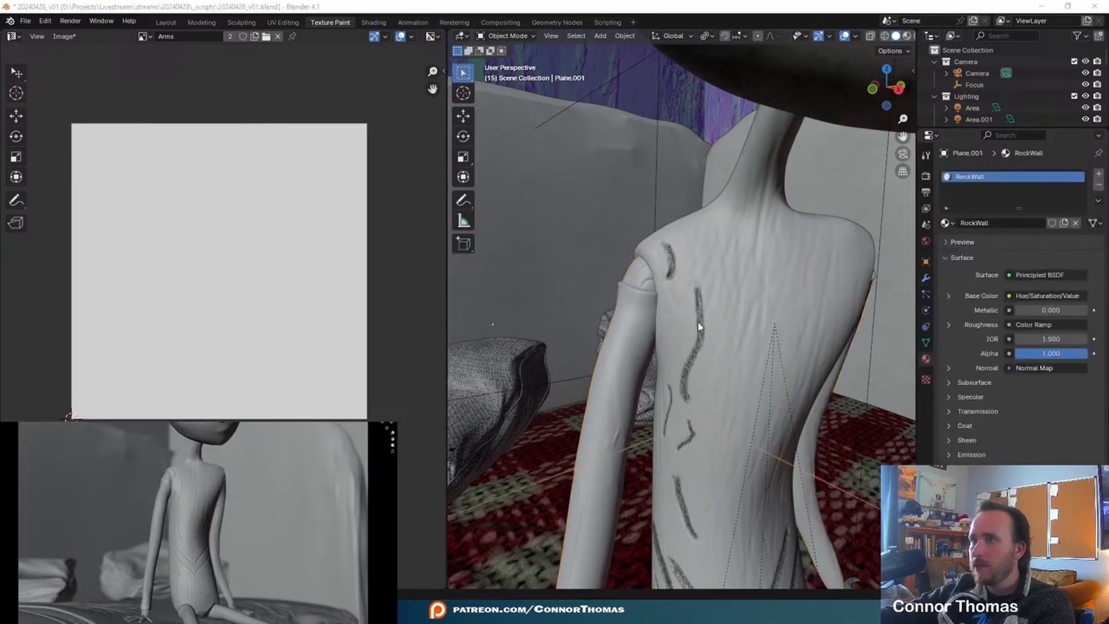
middle_drag(701, 327, 703, 320)
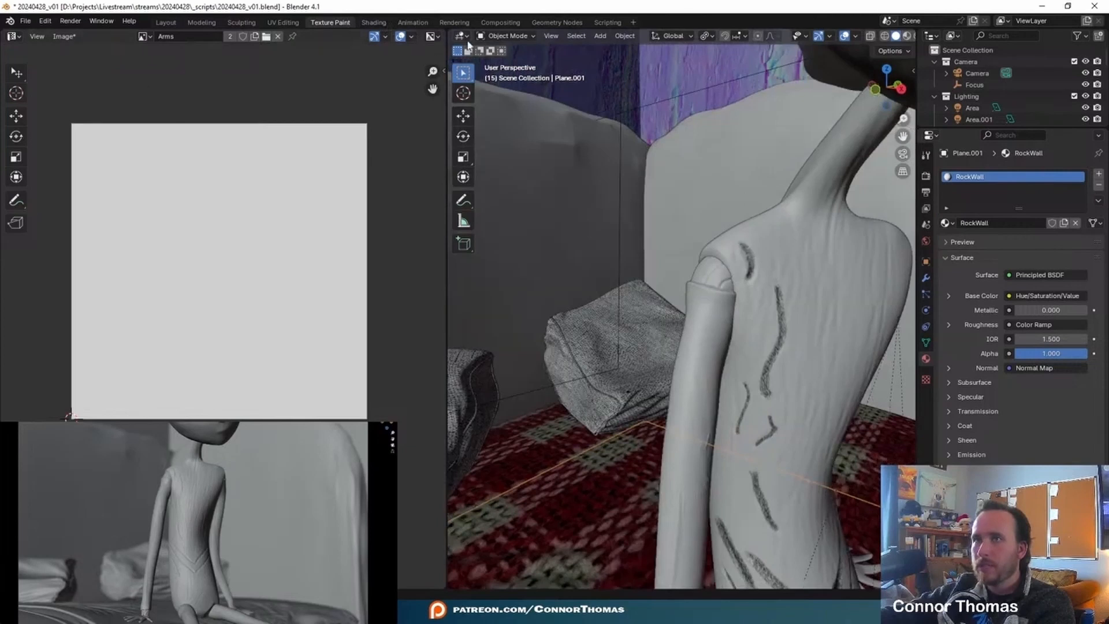
click(502, 35)
click(508, 113)
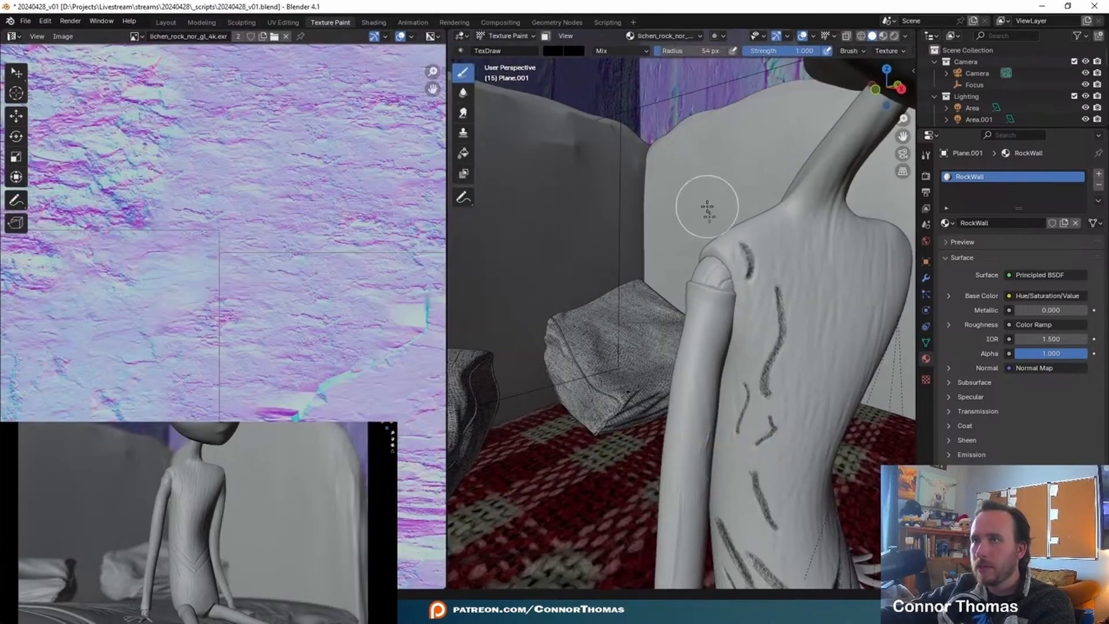
click(137, 36)
click(166, 54)
scroll(225, 274, up, 3)
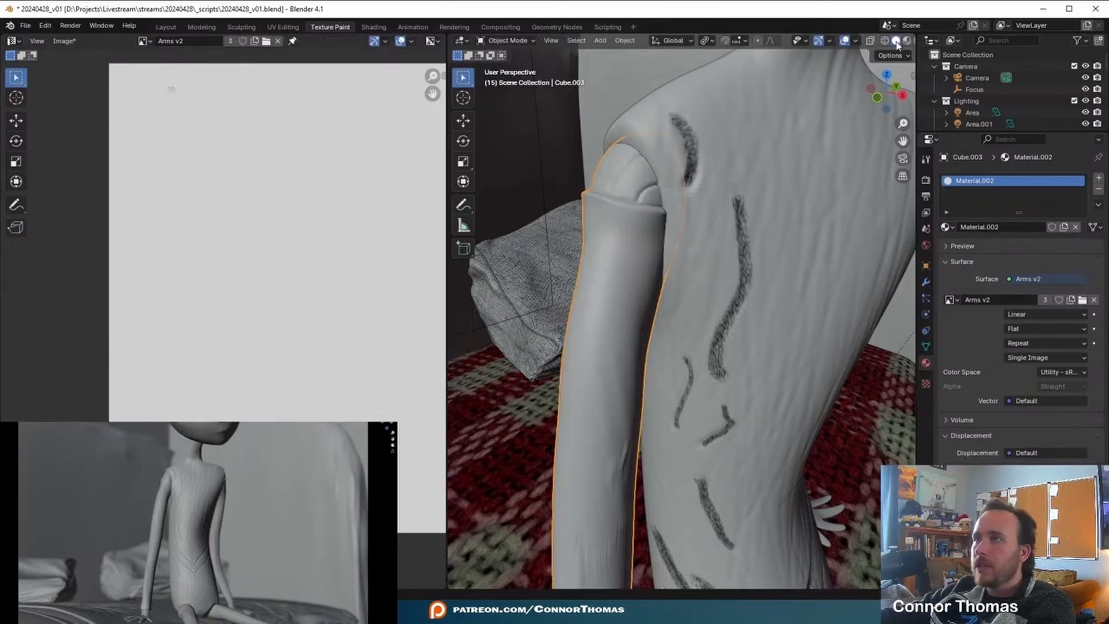
- Turn on the Face Orientation overlay and inspect which way the arm's faces point
middle_drag(897, 45, 773, 44)
click(906, 41)
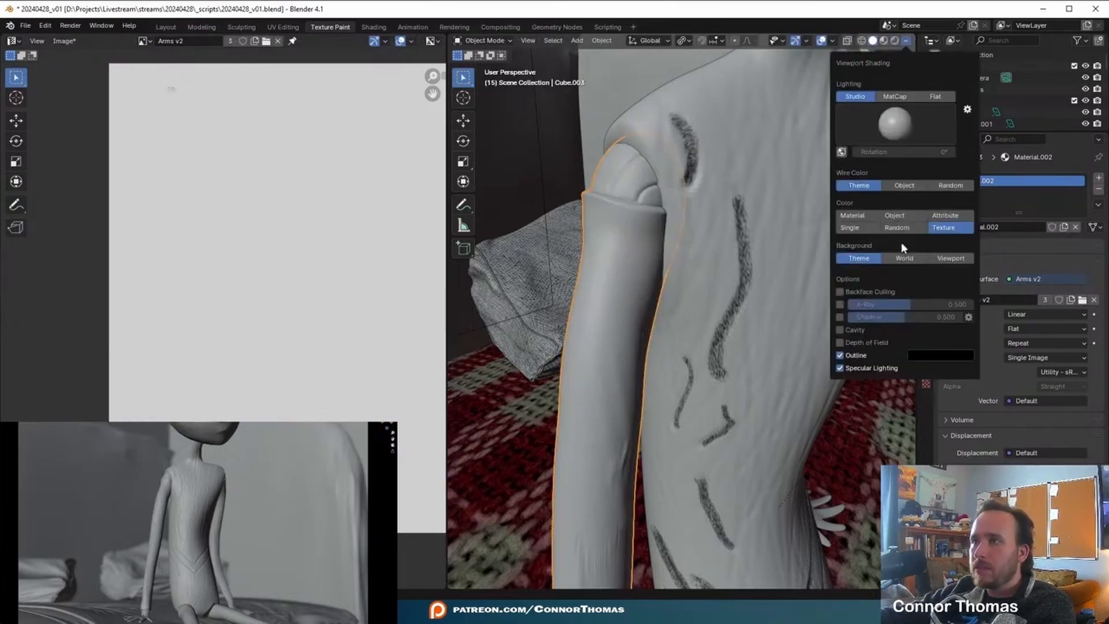
click(832, 41)
click(799, 252)
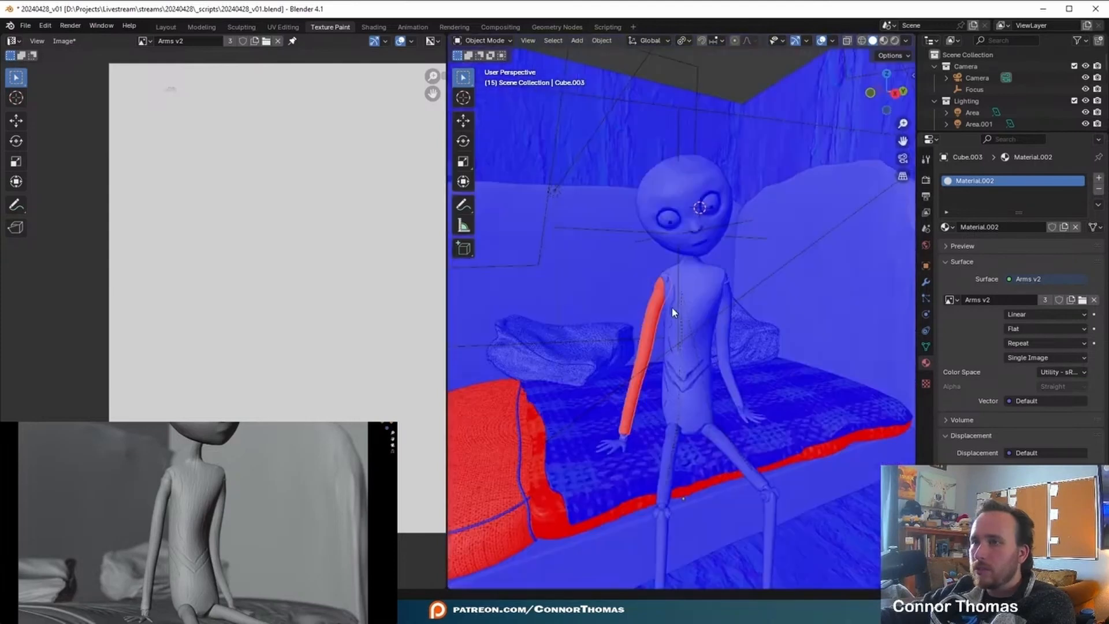
middle_drag(674, 309, 740, 328)
scroll(740, 328, up, 4)
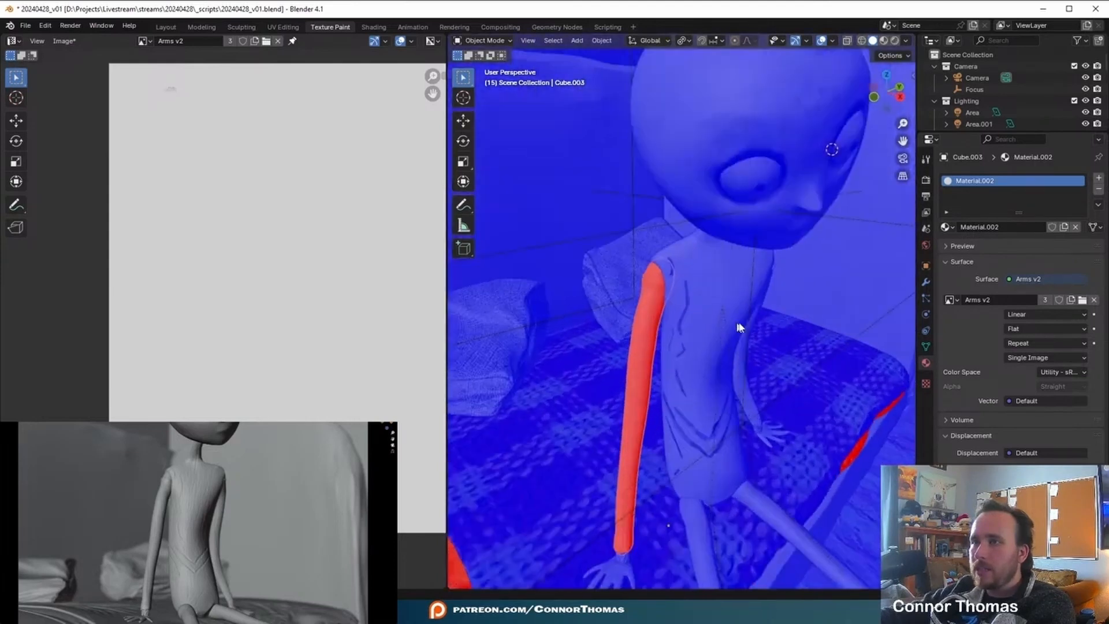
- Flip the arm mesh's normals in Edit Mode so its faces point outward
mouse_move(697, 278)
middle_down()
mouse_move(661, 310)
mouse_move(715, 288)
middle_up()
key(Tab)
key(Tab)
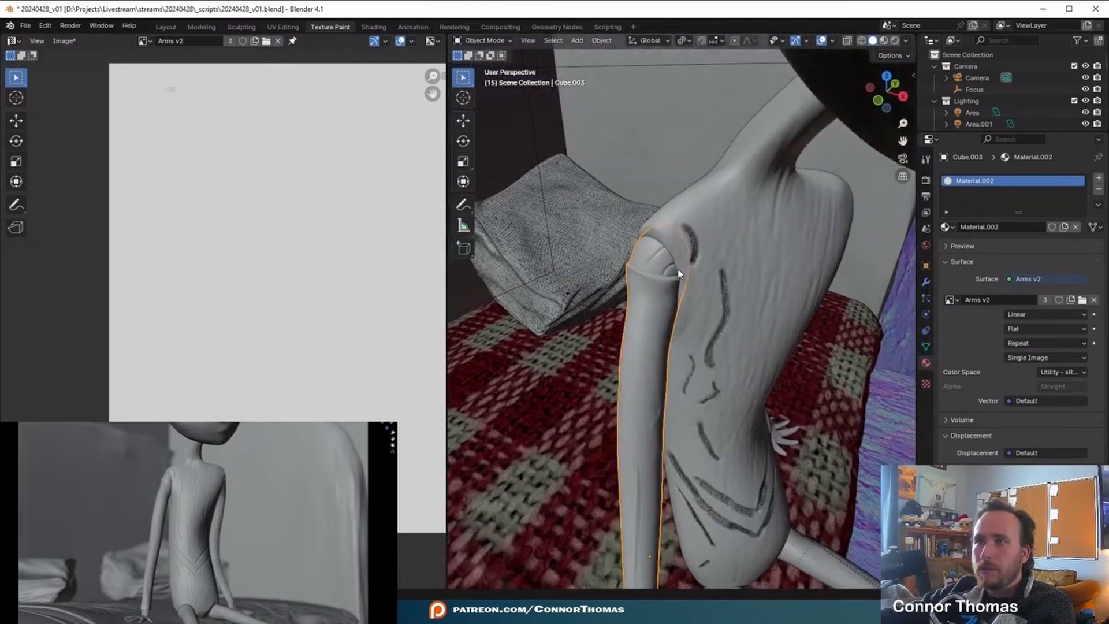
- Unwrap the arm mesh again with Smart UV Project and return to Object Mode
key(Tab)
key(u)
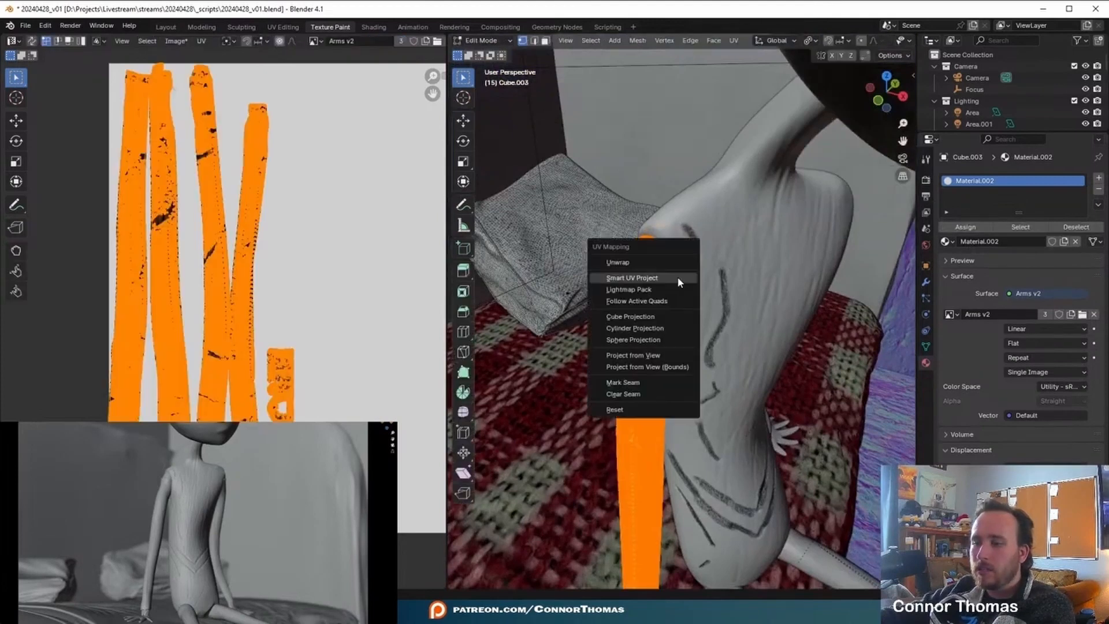
click(676, 276)
click(700, 381)
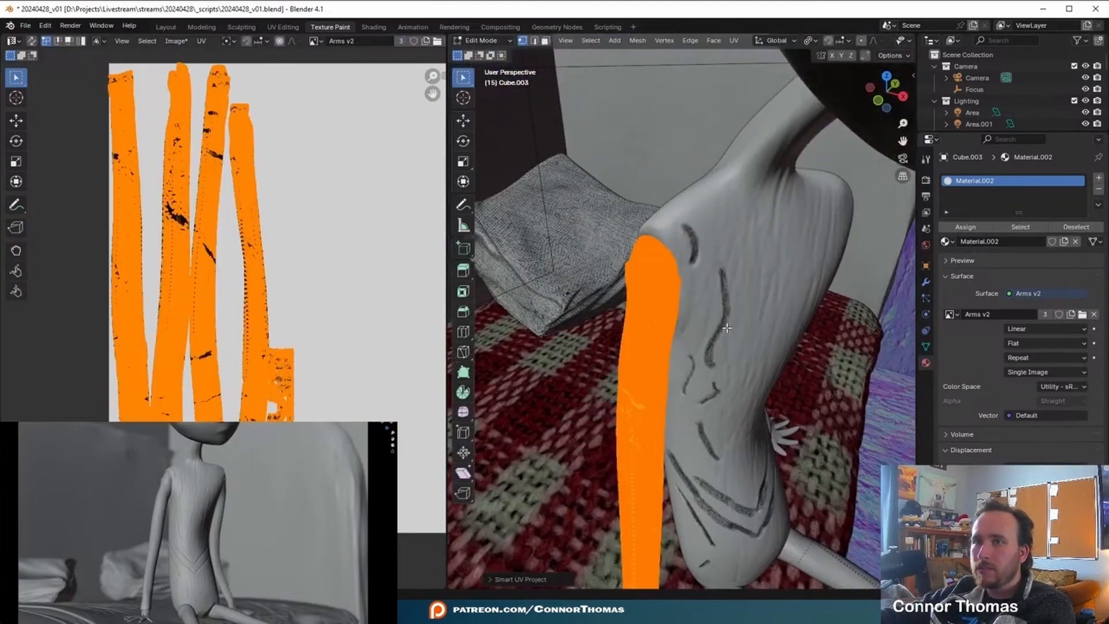
middle_drag(721, 323, 638, 198)
key(Tab)
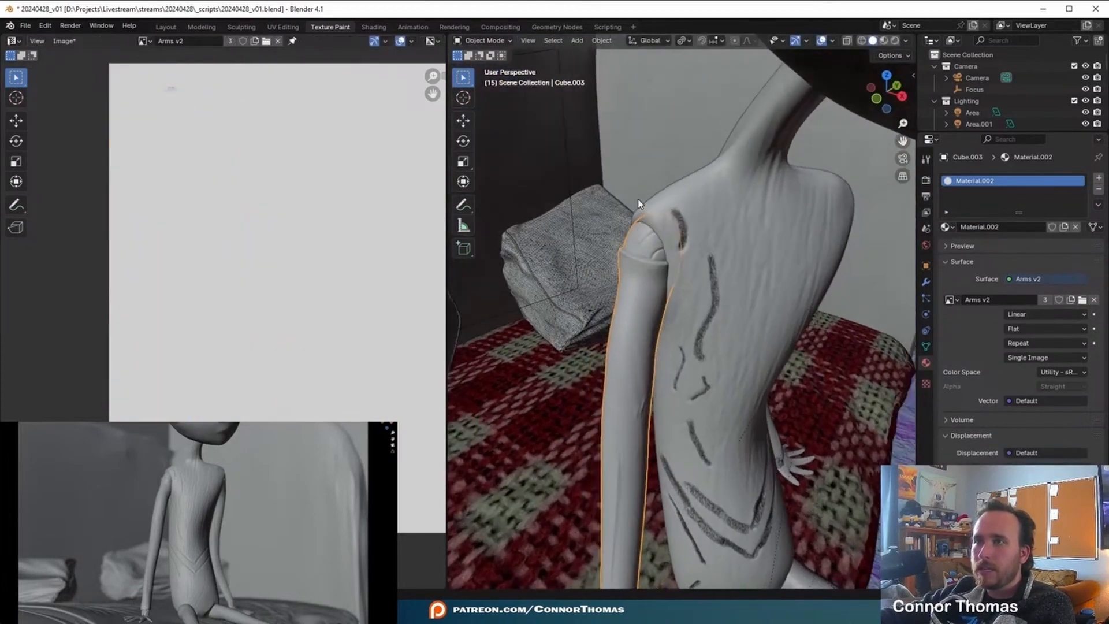
- Switch the arm to Texture Paint mode and assign Texture.001 as the brush's texture mask
click(488, 43)
click(488, 118)
mouse_move(697, 161)
middle_down()
mouse_move(718, 173)
mouse_move(681, 335)
middle_up()
drag(676, 327, 624, 327)
middle_drag(777, 346, 768, 342)
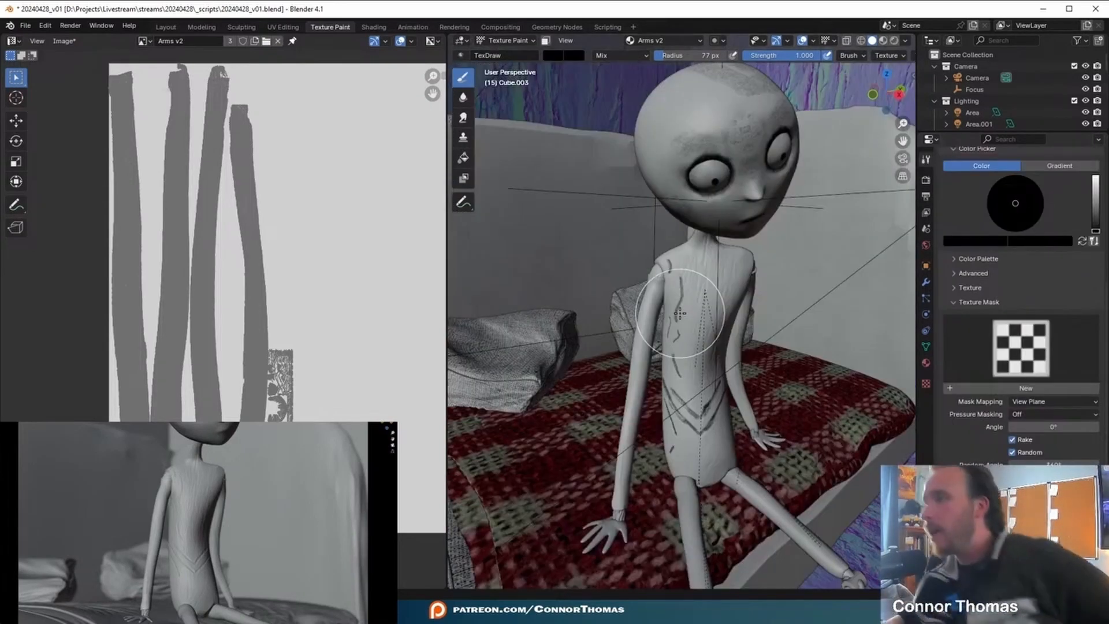
click(979, 366)
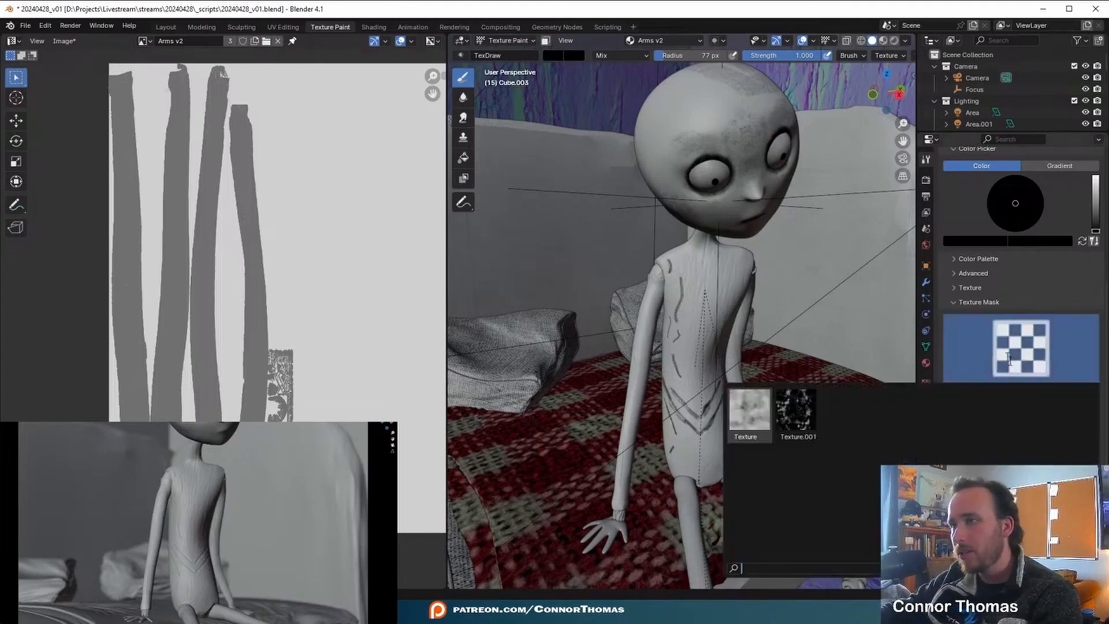
click(796, 410)
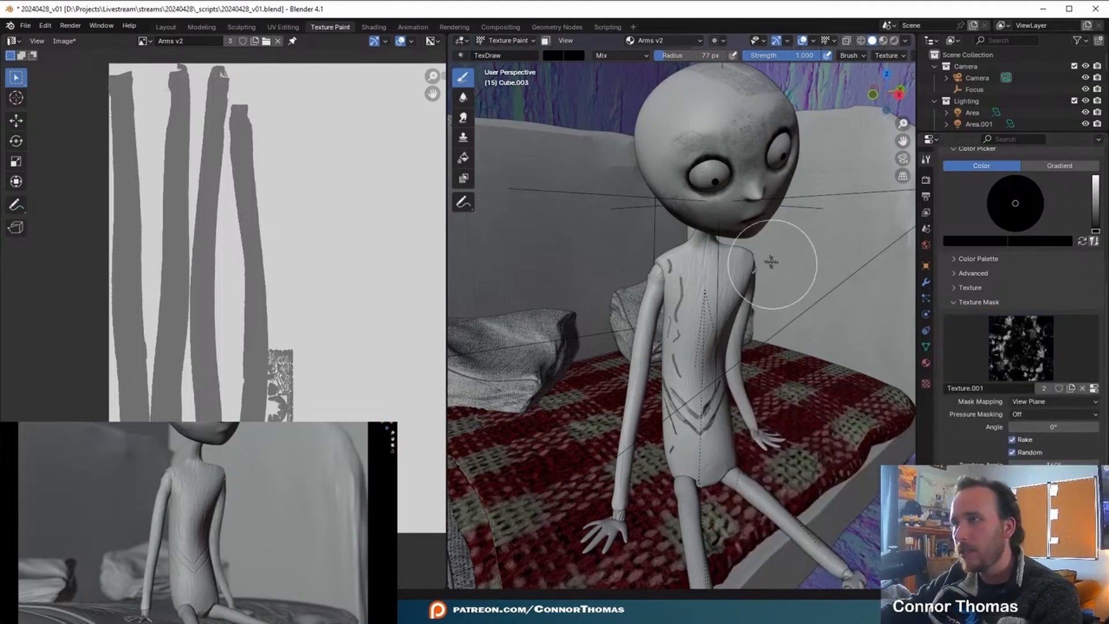
- Try a black stroke along the arm's crease with a 32 px brush radius and undo it
mouse_move(718, 255)
middle_down()
mouse_move(641, 227)
mouse_move(710, 321)
middle_up()
scroll(719, 249, up, 4)
middle_drag(653, 199, 747, 261)
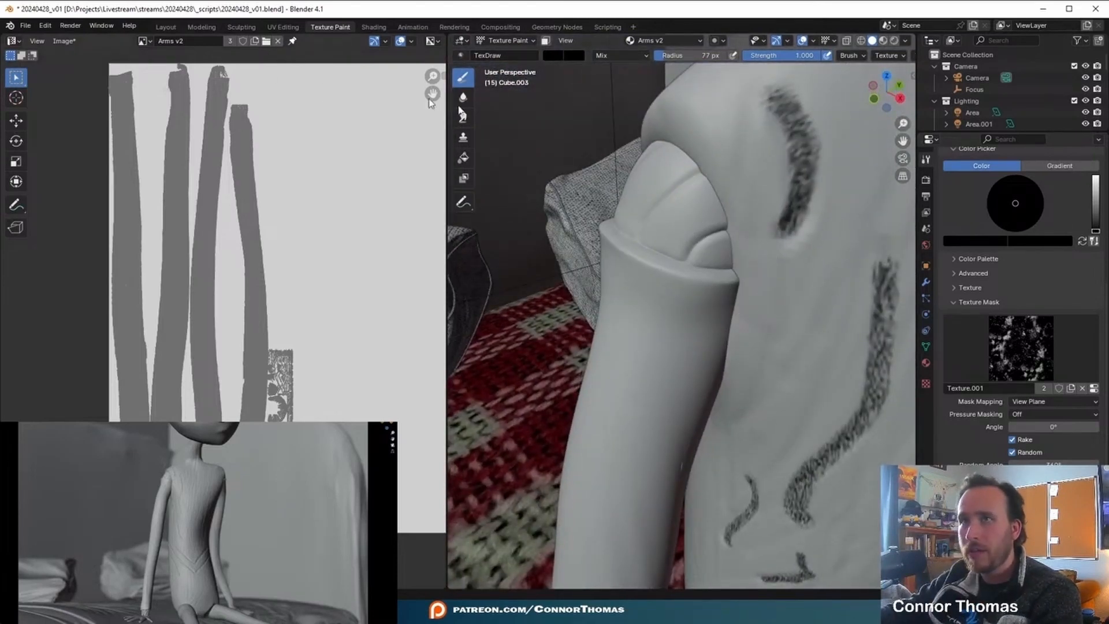
key(f)
click(693, 262)
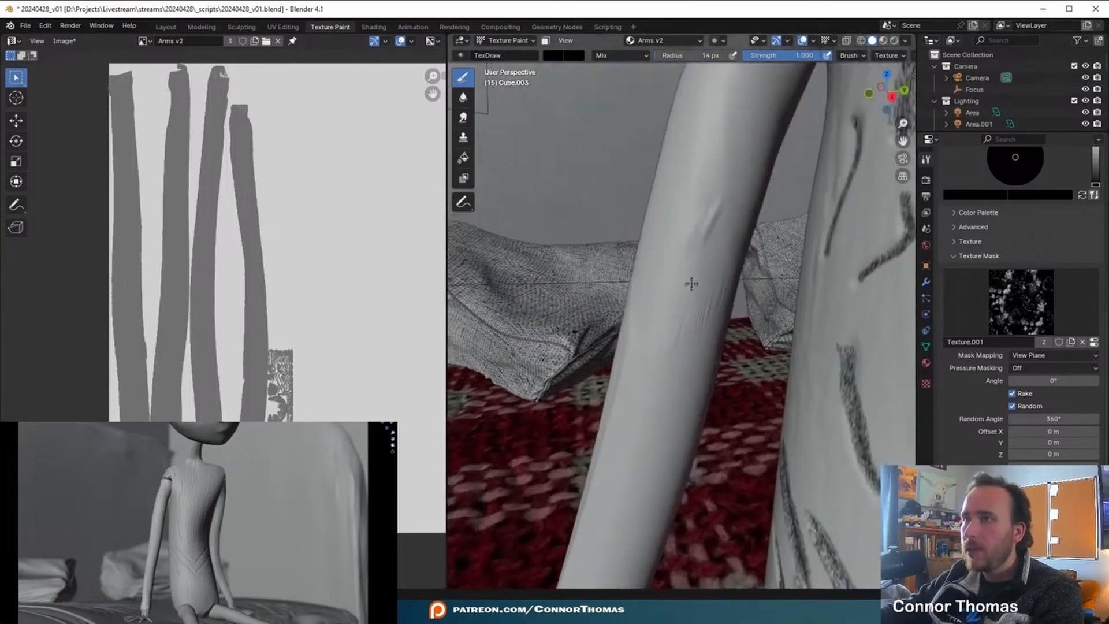
scroll(691, 282, up, 2)
middle_drag(723, 227, 700, 237)
key(f)
click(704, 234)
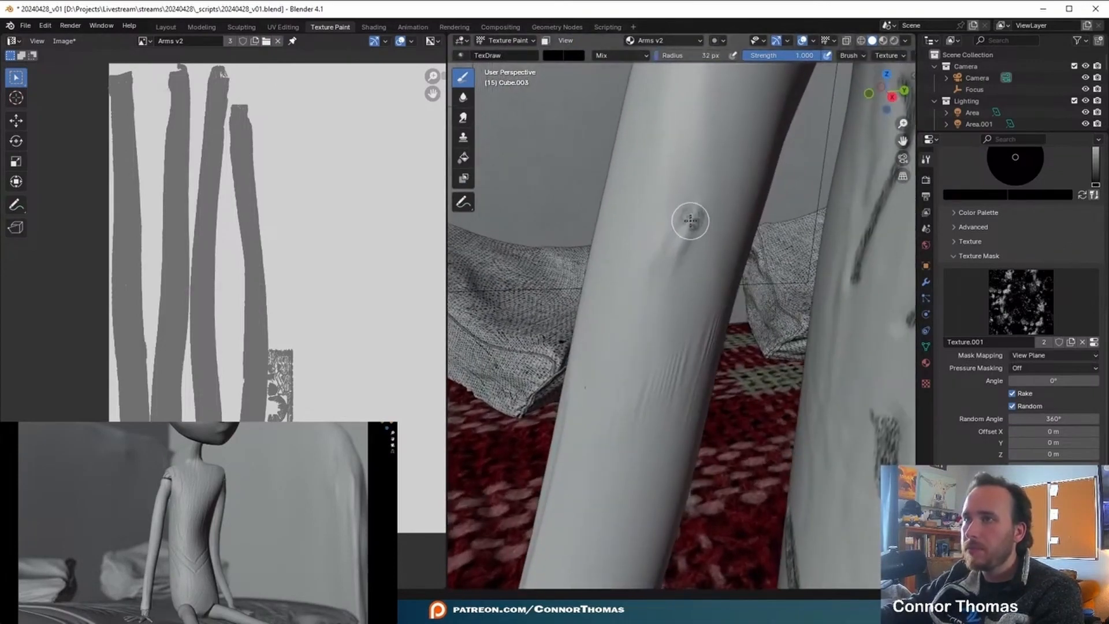
drag(693, 215, 668, 278)
key(ctrl+z)
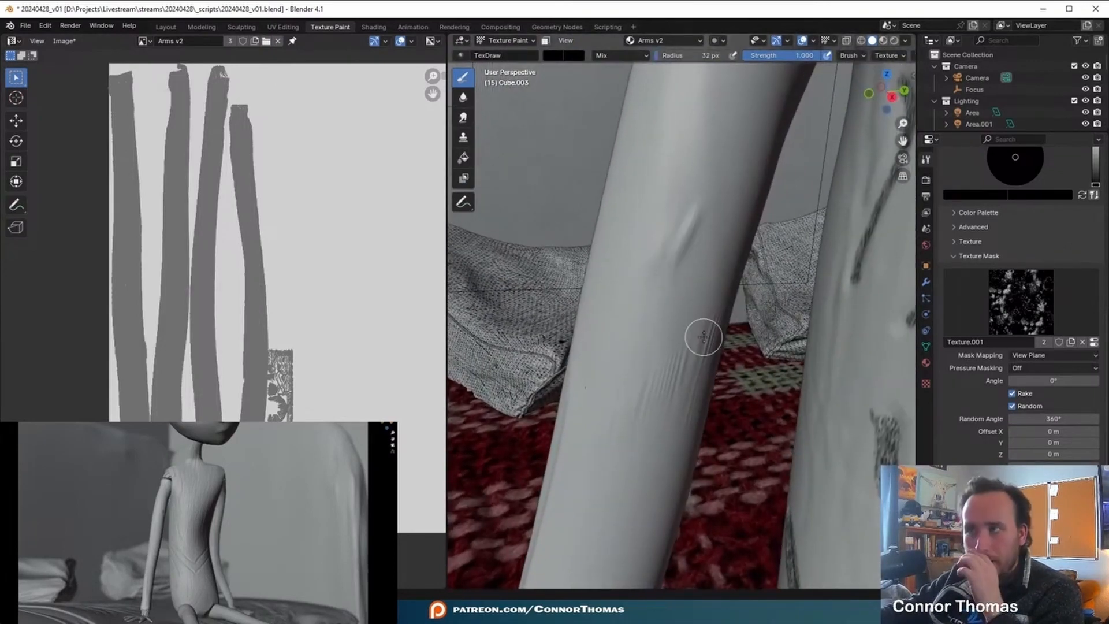
- Create a new brush texture and load stain_01.png from the 1K folder of SurfaceImperfections1
click(1021, 301)
click(1024, 304)
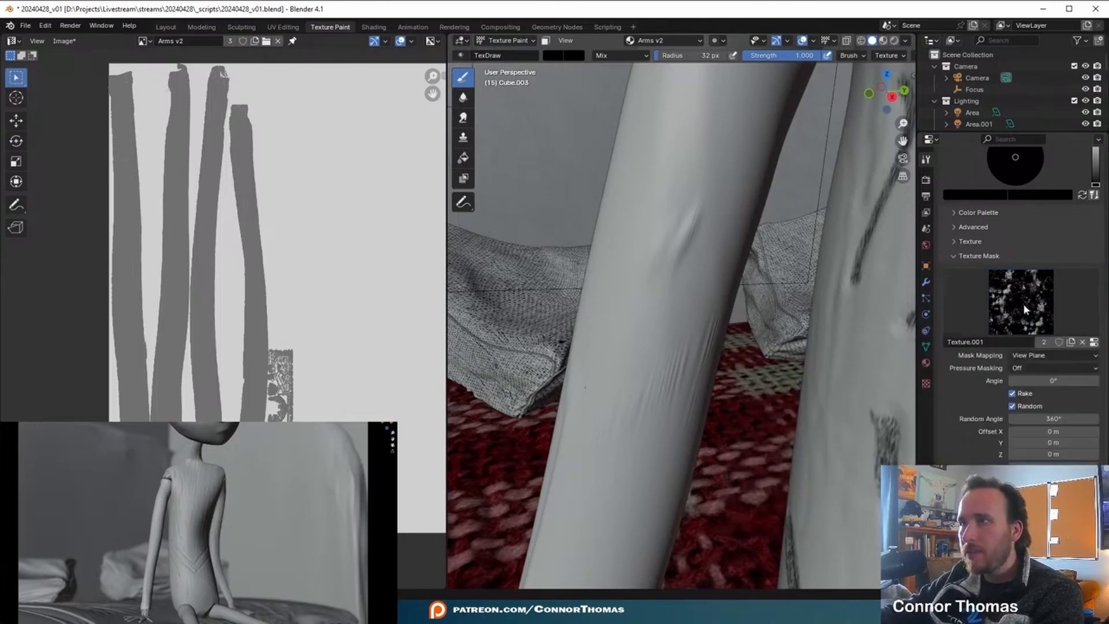
click(927, 384)
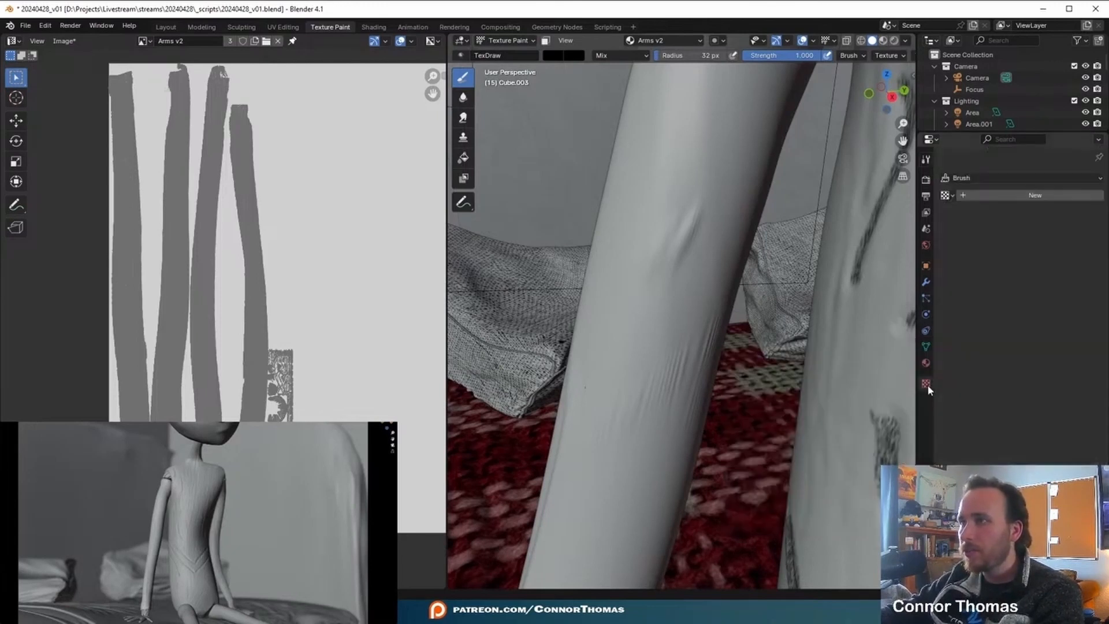
click(1034, 195)
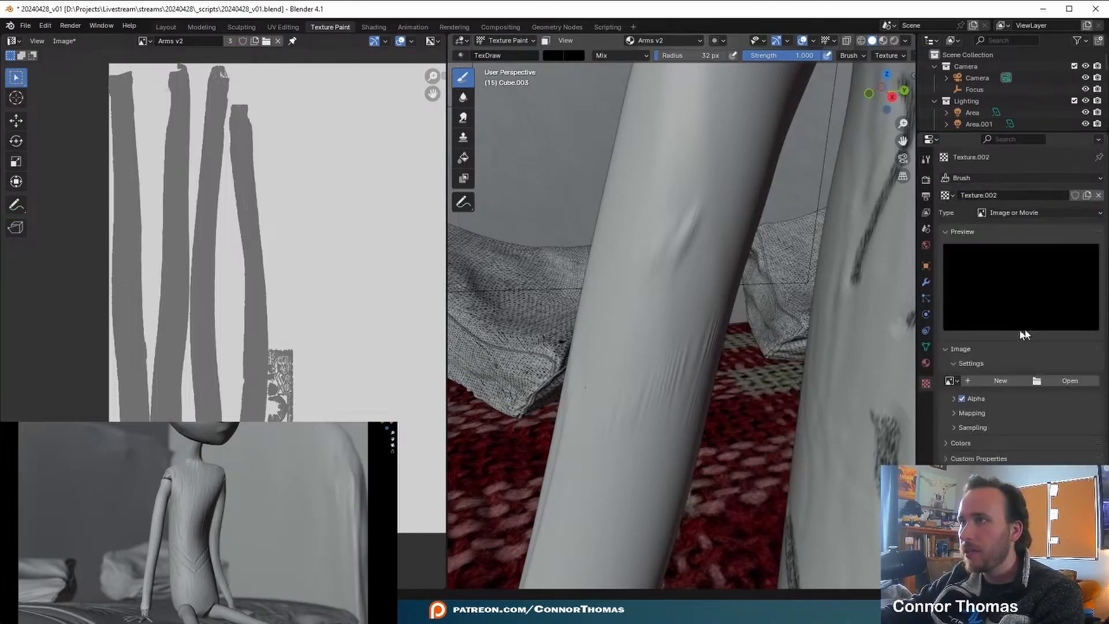
click(1067, 382)
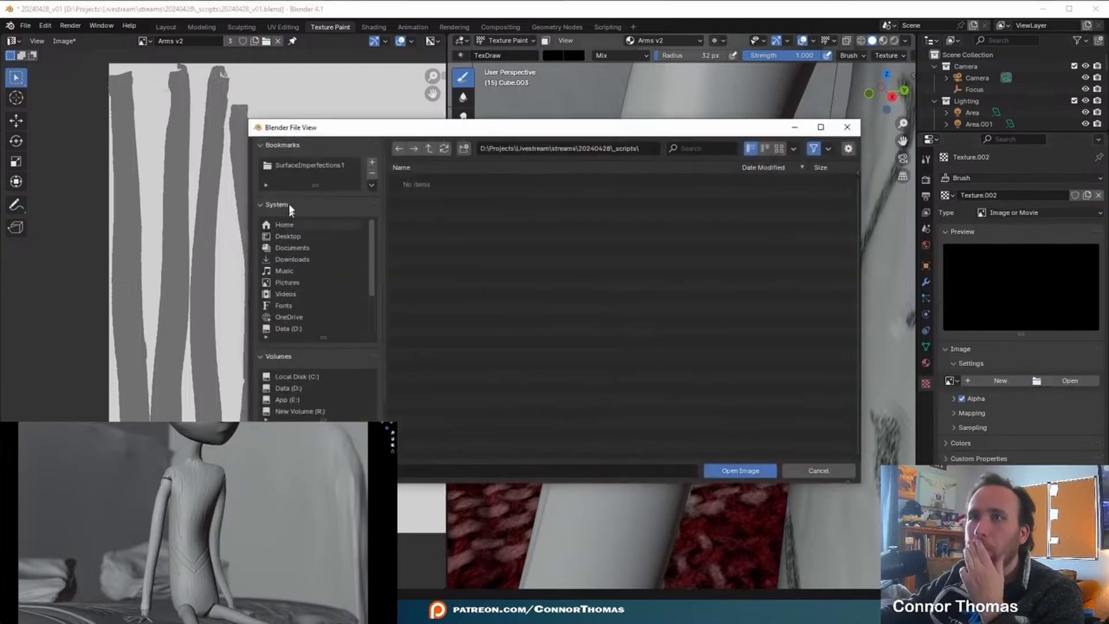
click(306, 165)
click(417, 230)
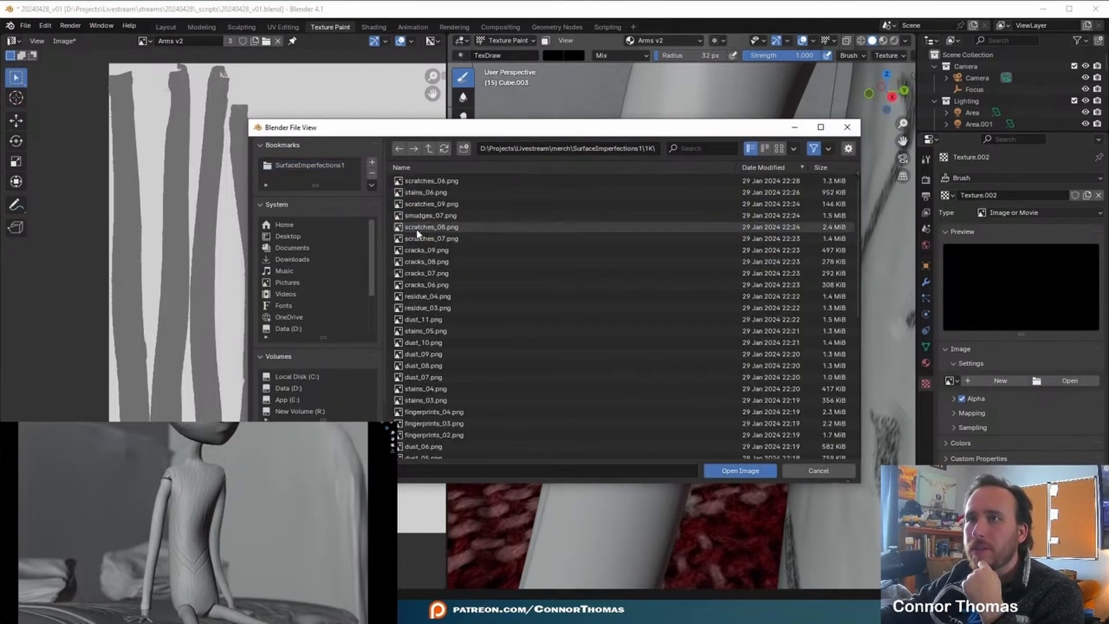
click(779, 148)
double_click(700, 277)
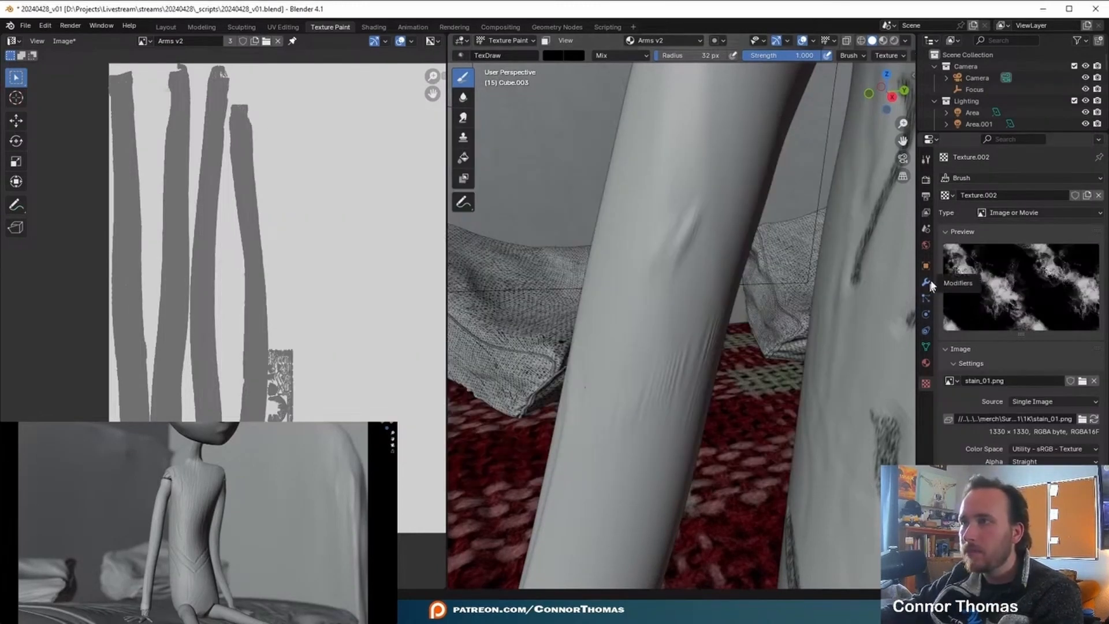
- Remove the stain texture from the brush's main Texture slot and display the texture mask settings
click(927, 161)
scroll(968, 399, down, 5)
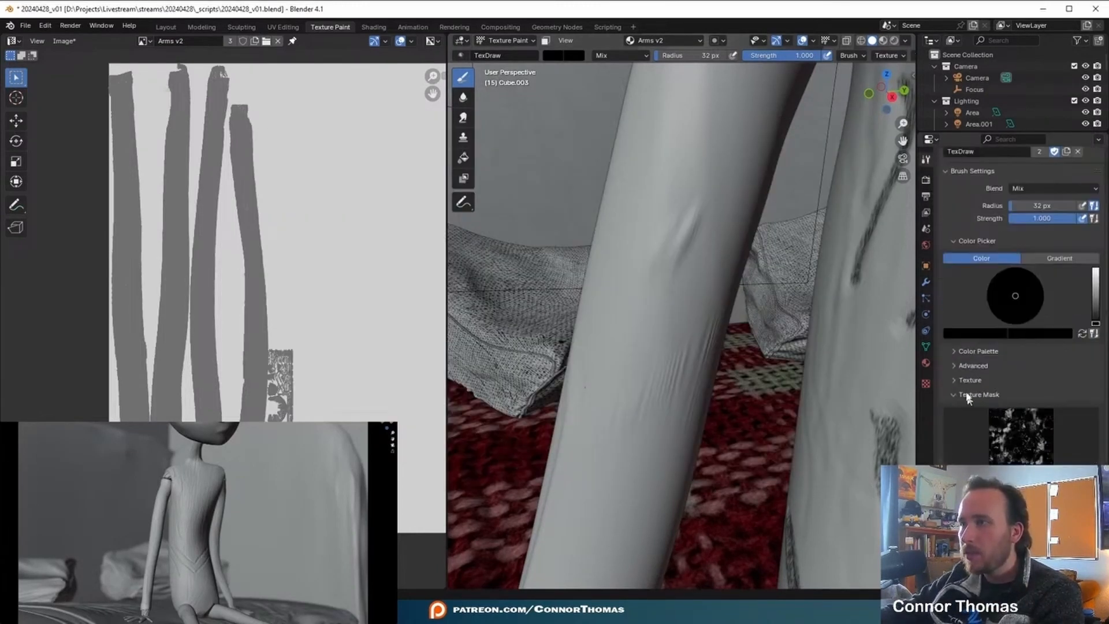
click(971, 381)
scroll(1028, 389, down, 3)
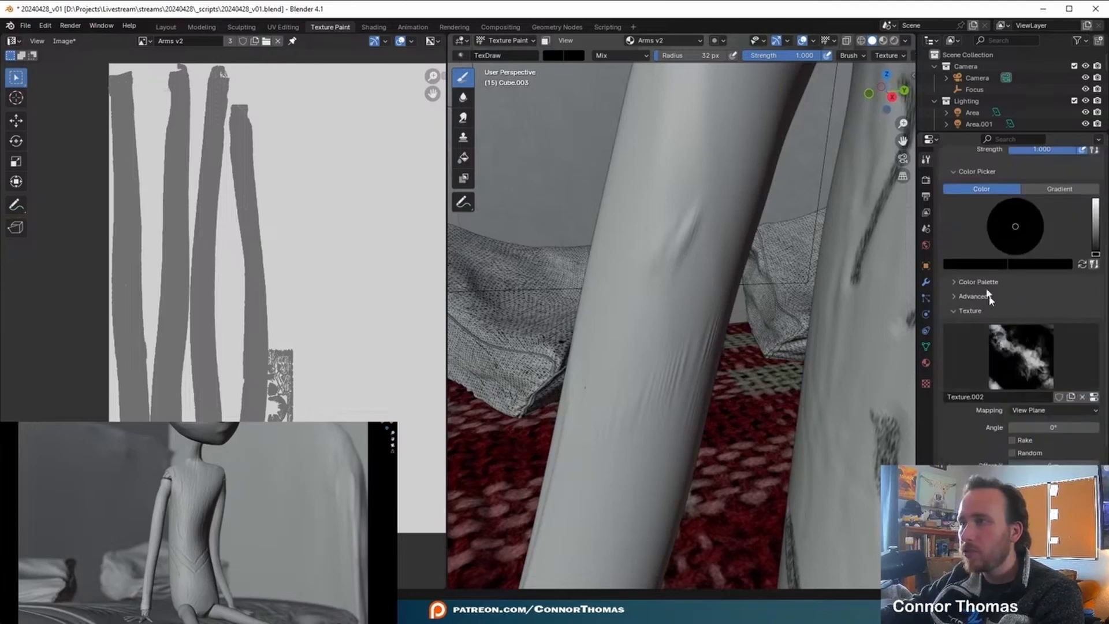
click(1082, 397)
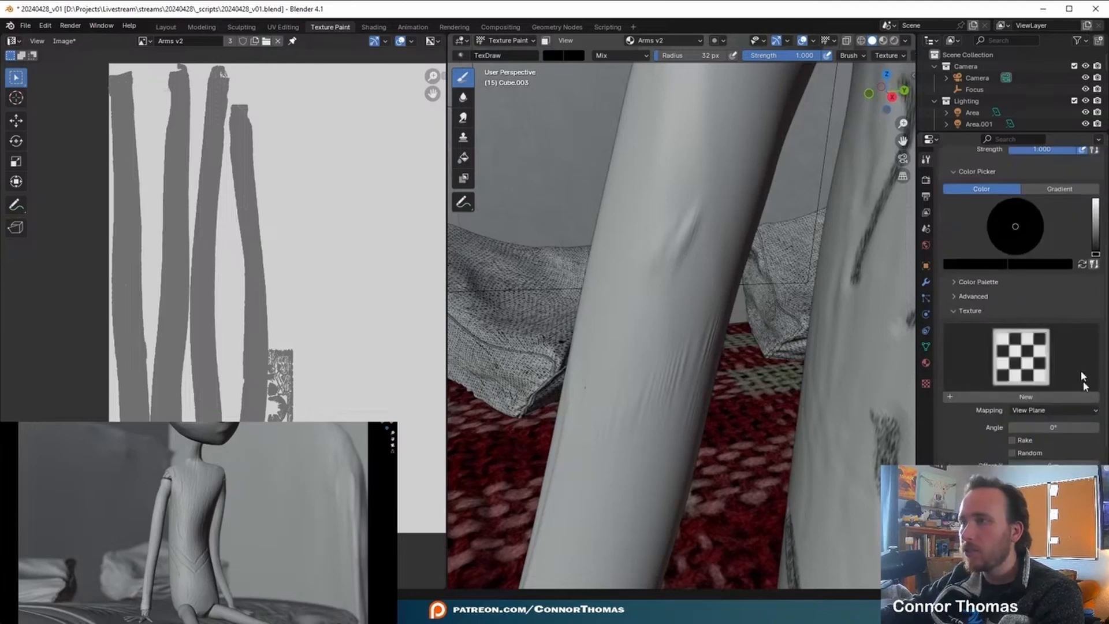
click(959, 310)
click(970, 325)
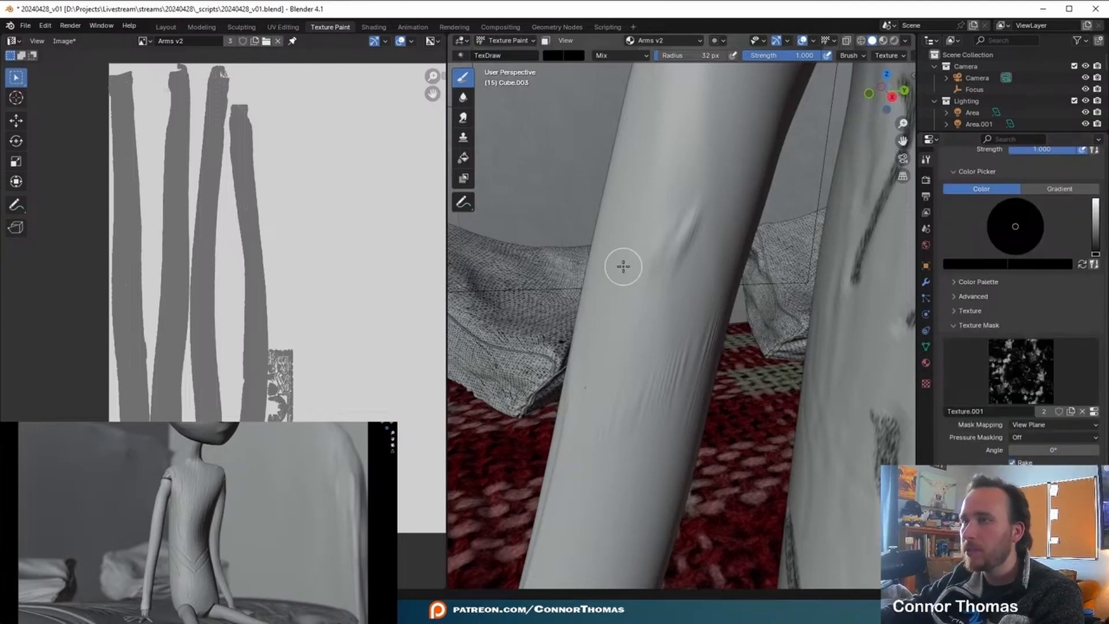
- Set the brush radius to 95 px and assign the stain texture Texture.002 as the texture mask
middle_drag(623, 266, 642, 260)
key(f)
click(677, 247)
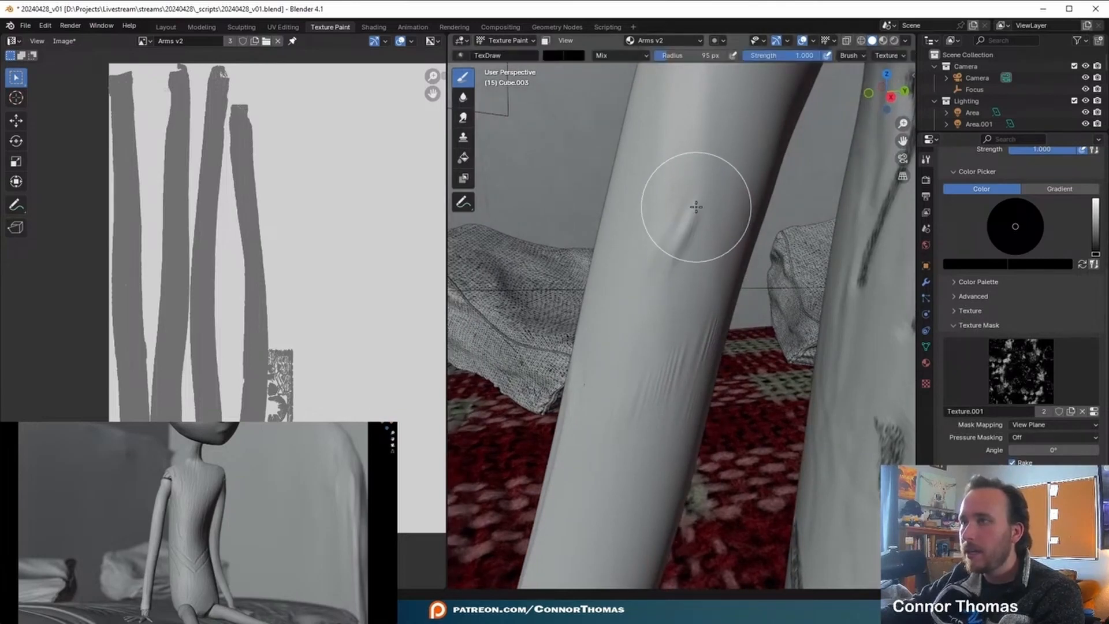
click(996, 369)
click(854, 170)
- Paint mottled dark strokes down the arm with a 34 px brush radius and save the Arms v2 image
key(f)
click(665, 238)
drag(693, 205, 630, 286)
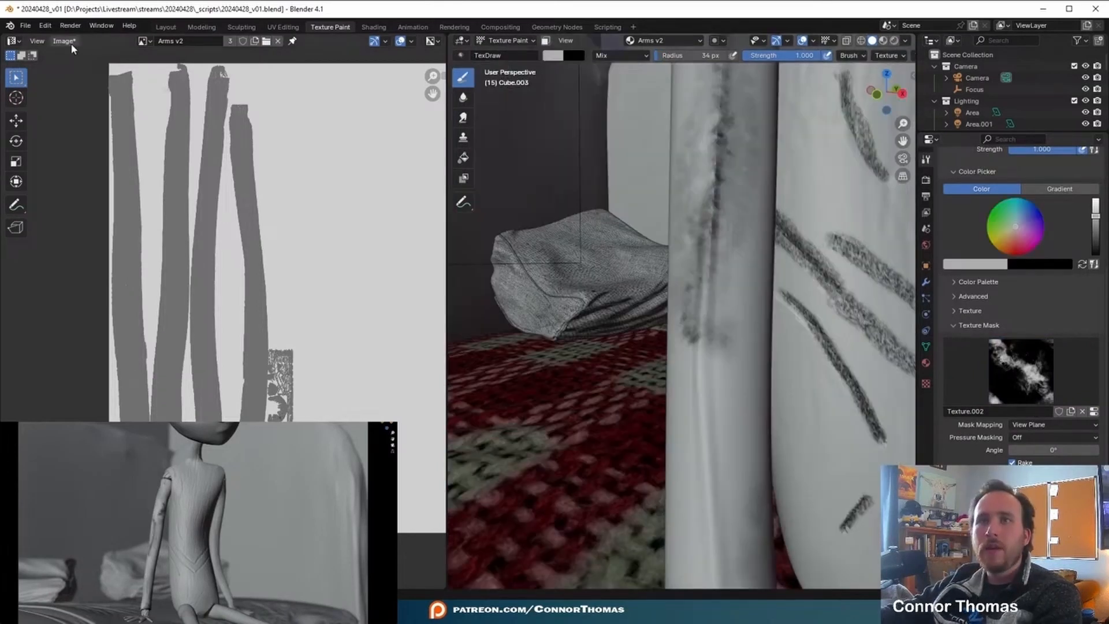
click(63, 41)
click(93, 161)
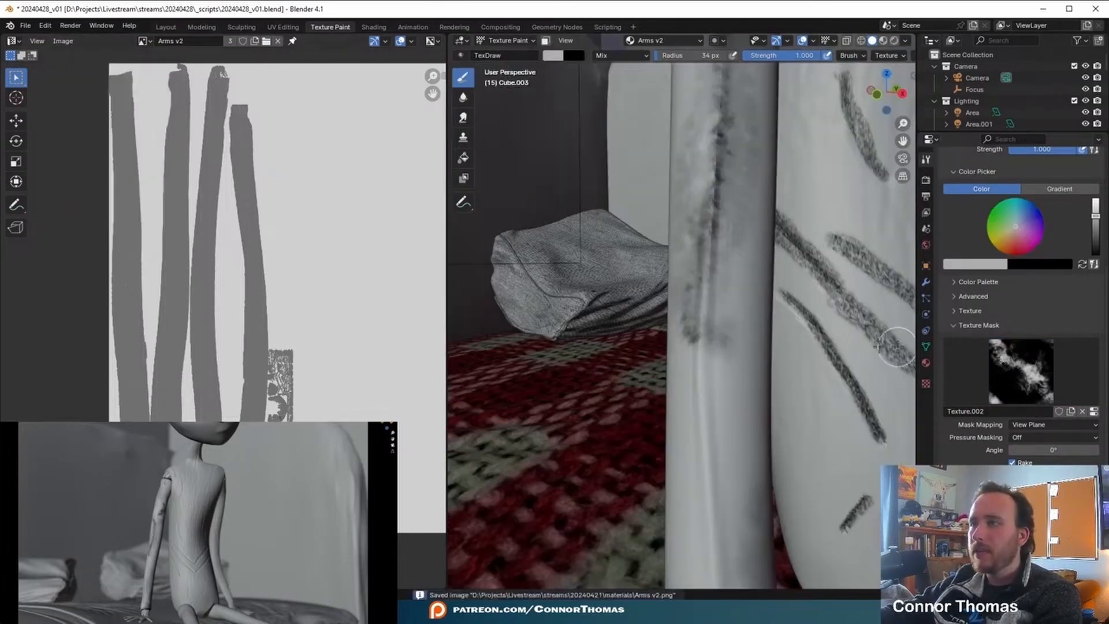
- Switch to the Layout workspace and rename the arm's material to Right Arm
click(166, 27)
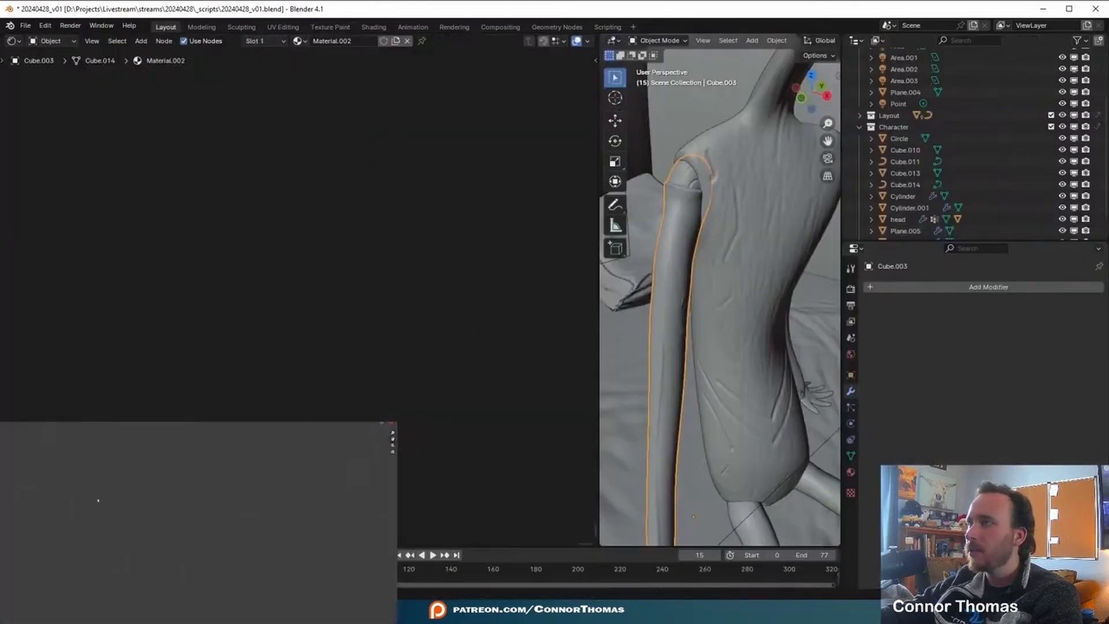
click(850, 472)
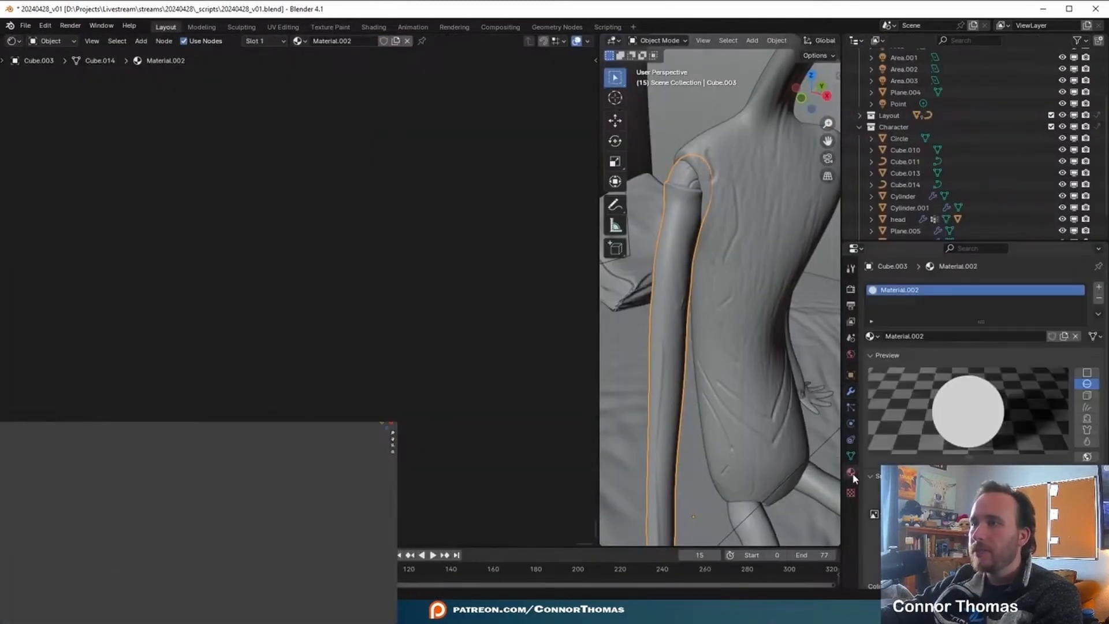
click(914, 342)
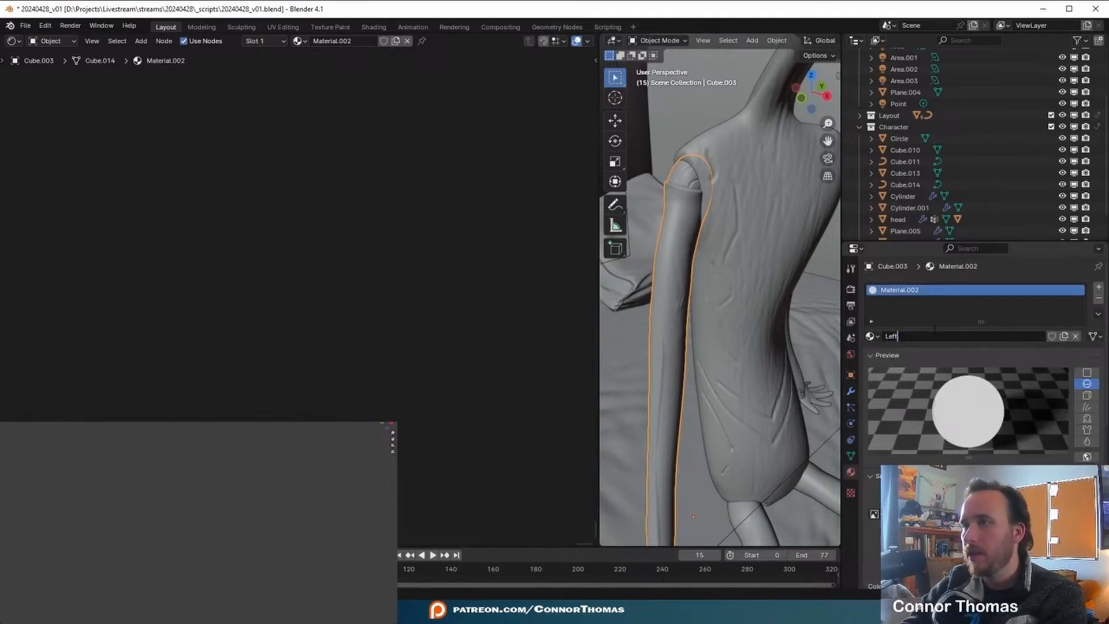
text(Left)
key(BackSpace)
key(BackSpace)
key(BackSpace)
text(Right A)
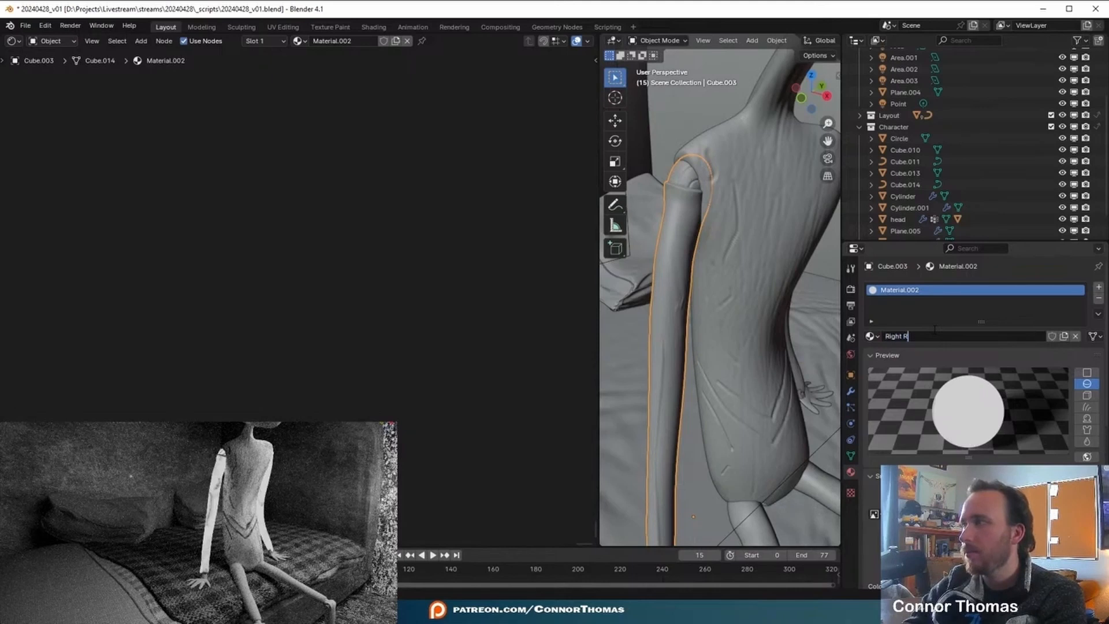
text(rm)
key(Return)
key(Home)
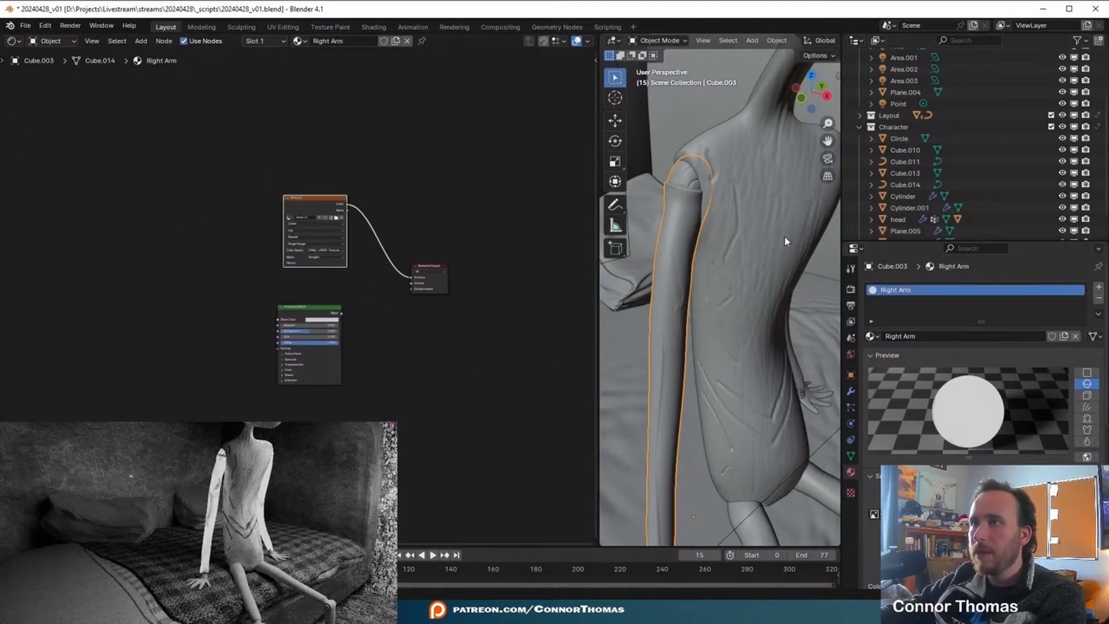
- Copy all the torso material's nodes except the output and paste them into the Right Arm material, beside its existing nodes
click(786, 242)
key(Home)
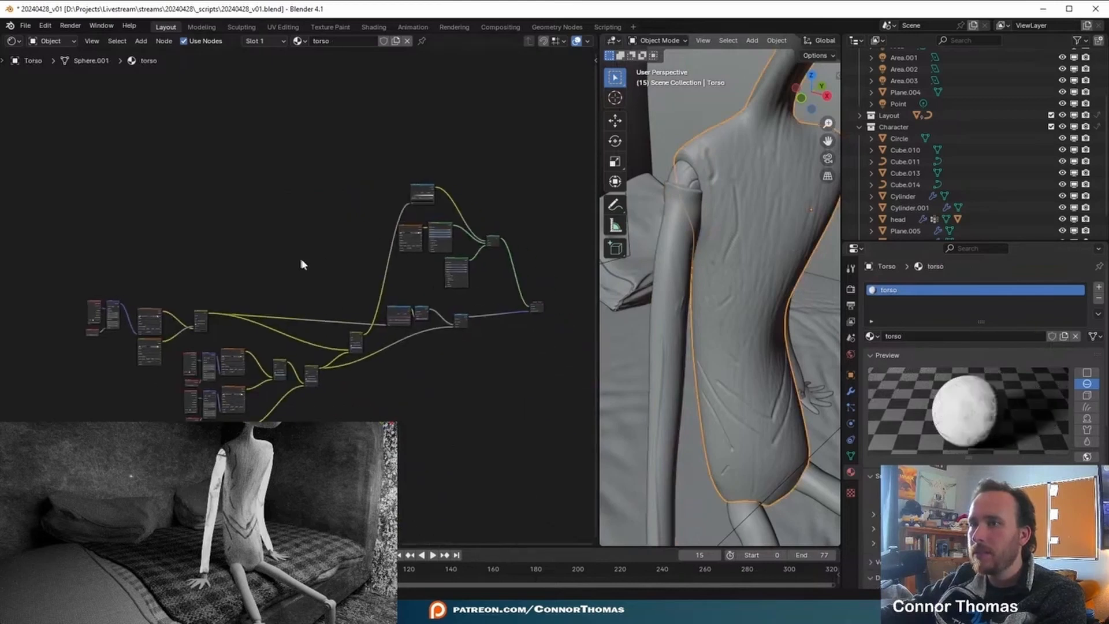
drag(57, 185, 513, 484)
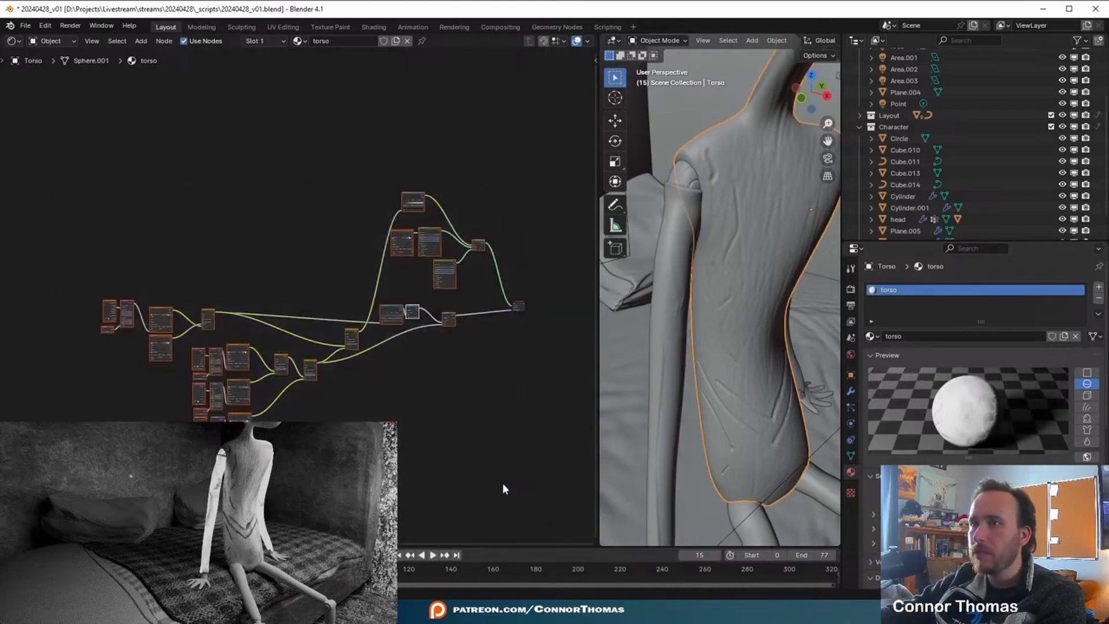
click(684, 251)
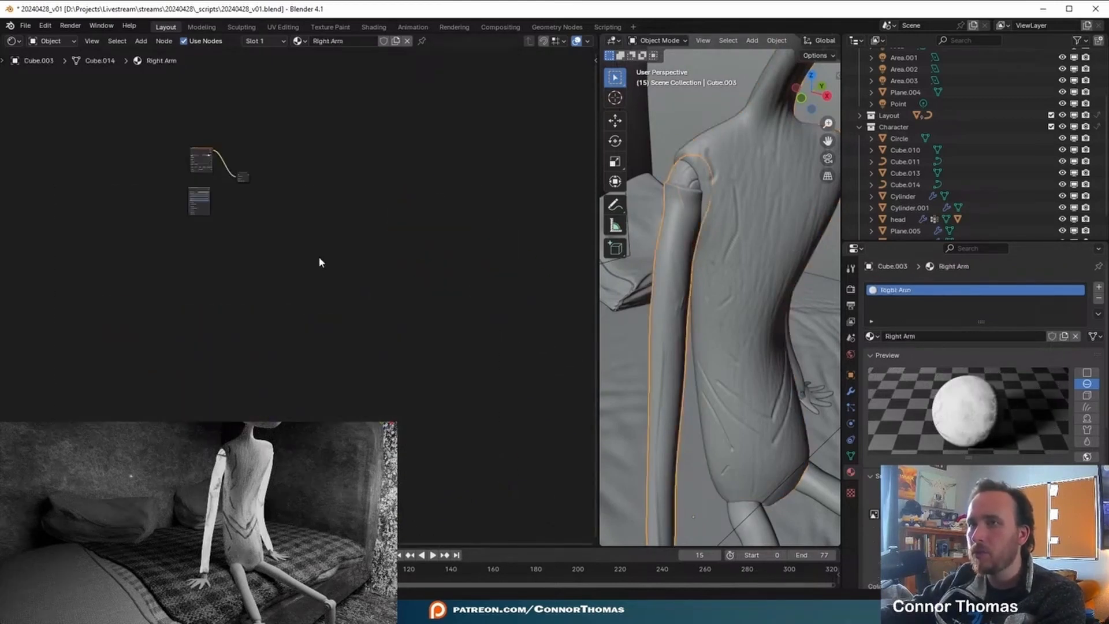
key(ctrl+v)
key(Home)
drag(503, 179, 155, 147)
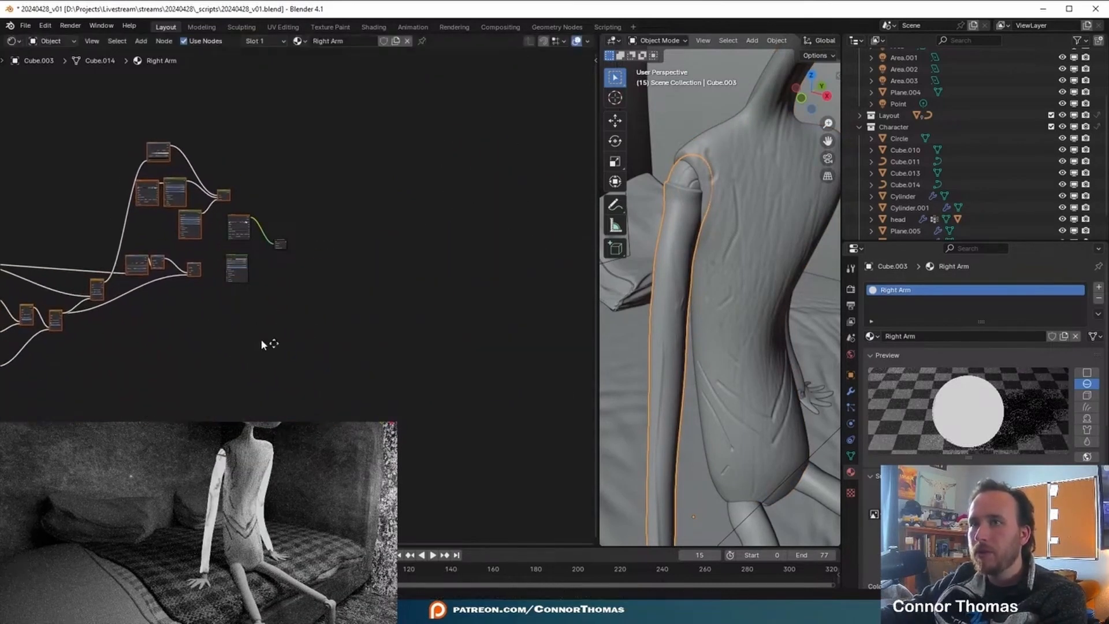
middle_drag(261, 341, 436, 375)
- Examine the pasted Right Arm node tree, from the fingerprint textures and their mappings through to the shader and displacement nodes
scroll(446, 388, up, 5)
key(ctrl+space)
scroll(661, 437, up, 6)
scroll(791, 467, up, 3)
middle_drag(800, 444, 710, 529)
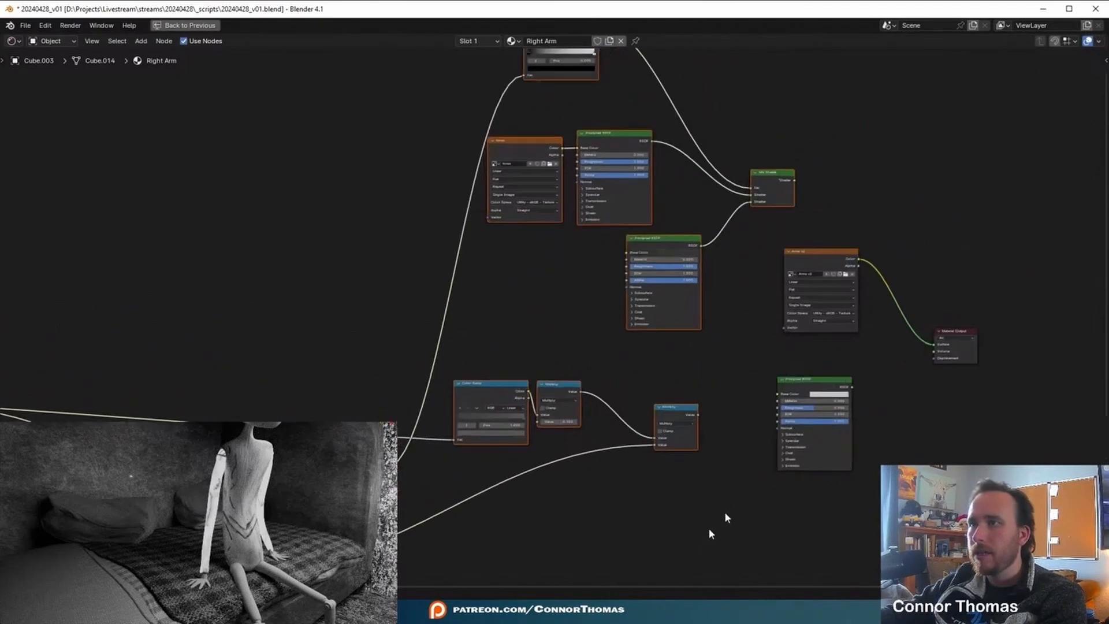
scroll(875, 282, up, 2)
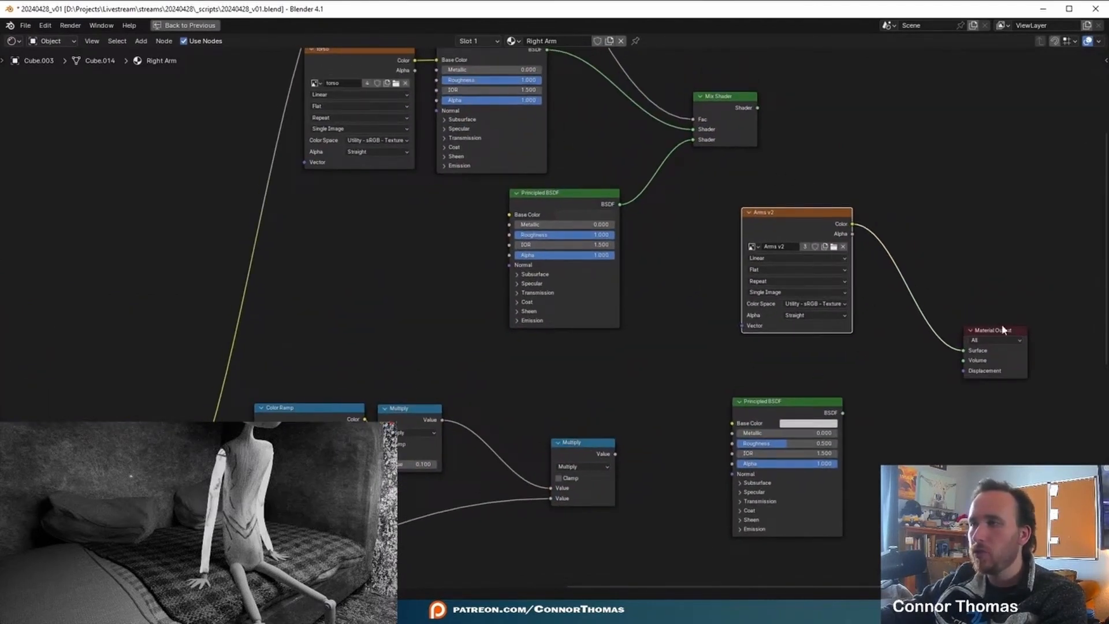
middle_drag(775, 228, 916, 345)
scroll(693, 346, down, 6)
middle_drag(483, 466, 851, 306)
scroll(578, 234, up, 4)
scroll(566, 225, up, 4)
middle_drag(591, 164, 619, 276)
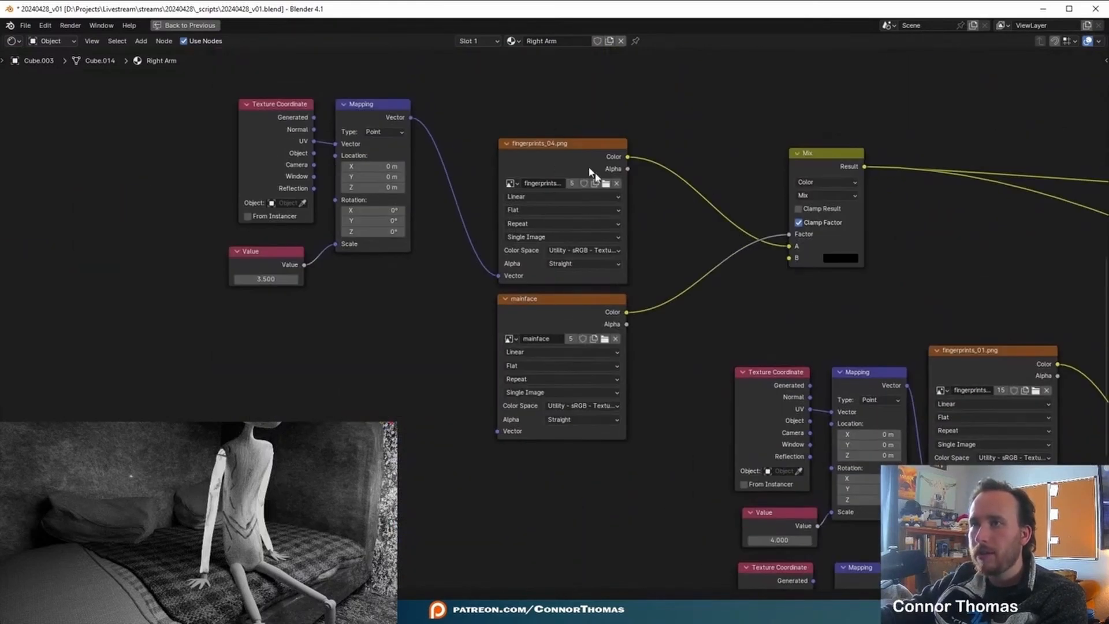
scroll(739, 301, down, 4)
middle_drag(809, 298, 404, 283)
scroll(678, 276, down, 1)
scroll(580, 288, down, 3)
middle_drag(546, 345, 683, 281)
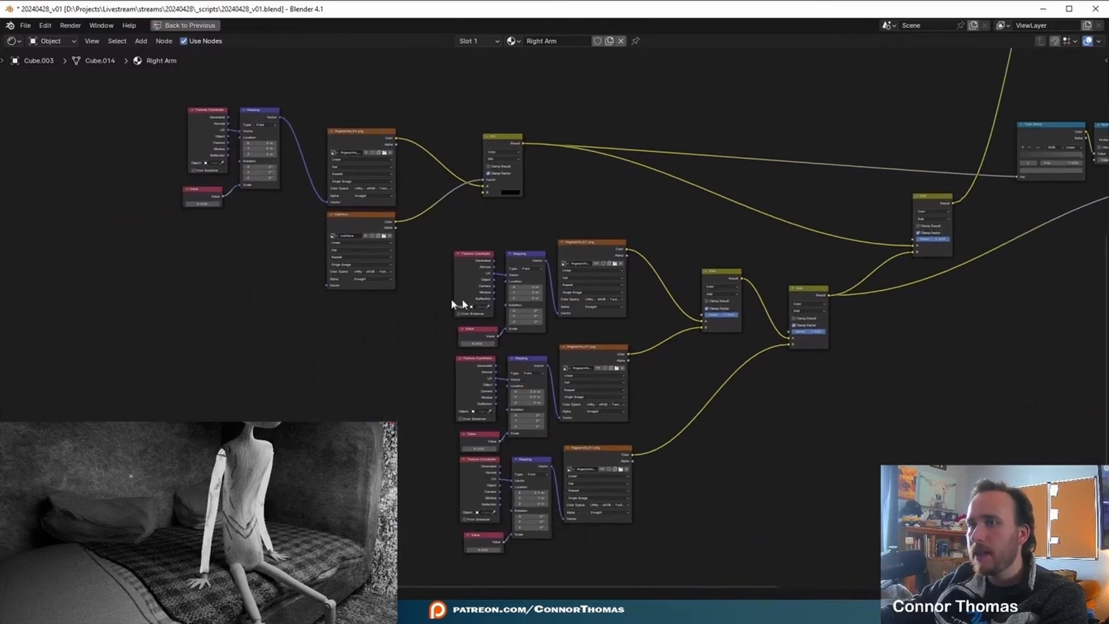
scroll(613, 311, up, 3)
middle_drag(614, 310, 696, 240)
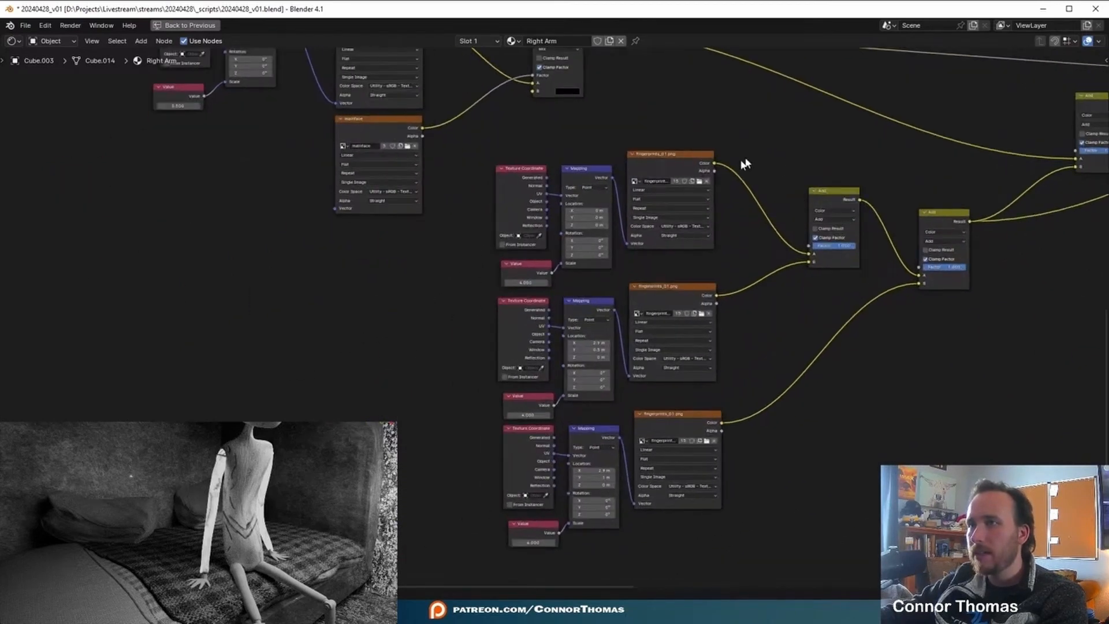
scroll(759, 162, up, 2)
scroll(866, 391, down, 2)
middle_drag(745, 421, 533, 321)
scroll(532, 268, up, 2)
middle_drag(598, 271, 643, 186)
middle_drag(670, 453, 625, 302)
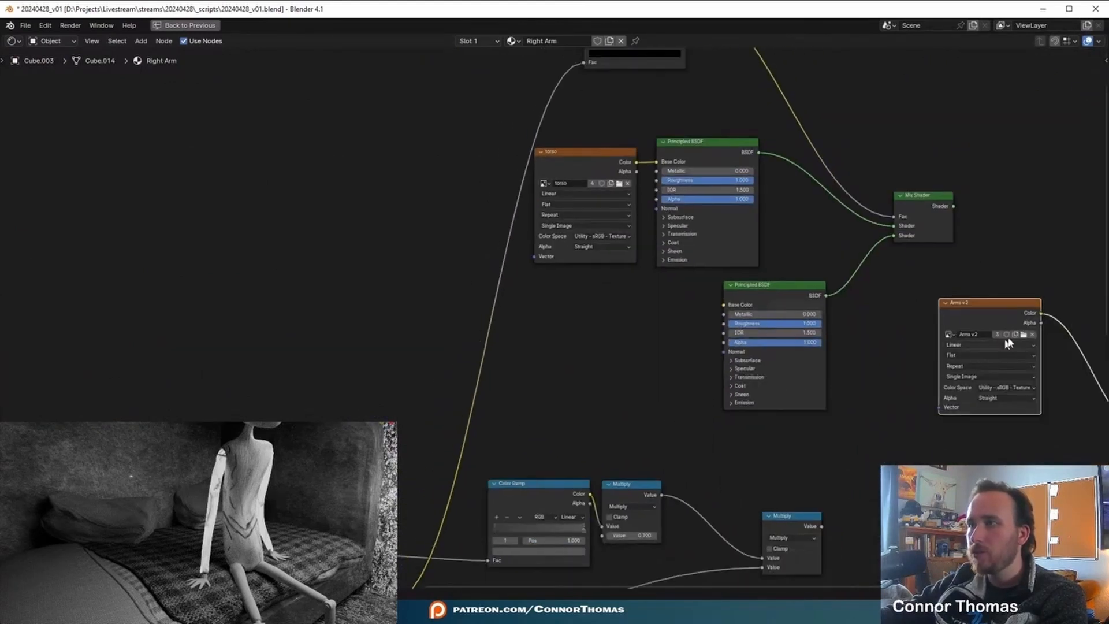
- Feed the Arms v2 image's color into the pasted Principled BSDF's Base Color and delete the torso image node
drag(982, 306, 656, 162)
click(615, 154)
key(x)
- Connect the Mix Shader to the Material Output's Surface and delete the unused original Principled BSDF
middle_drag(907, 306, 618, 306)
drag(663, 207, 854, 430)
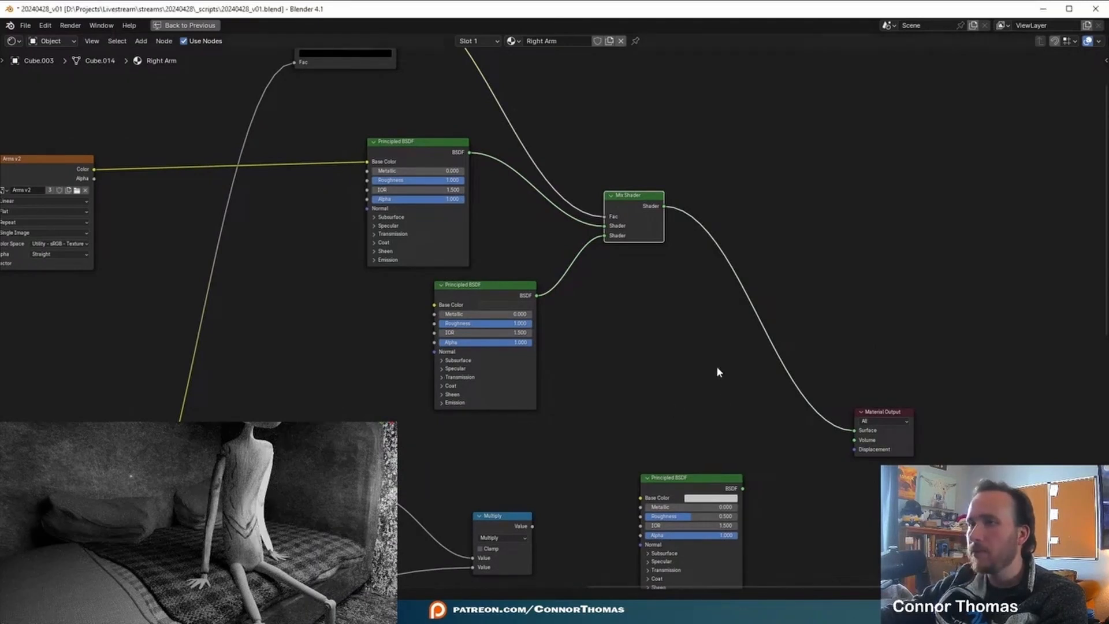
click(705, 479)
key(x)
- Place the Arms v2 node beside its Principled BSDF and connect the last Multiply node to the Material Output's Displacement
middle_drag(445, 250, 741, 281)
drag(327, 192, 570, 193)
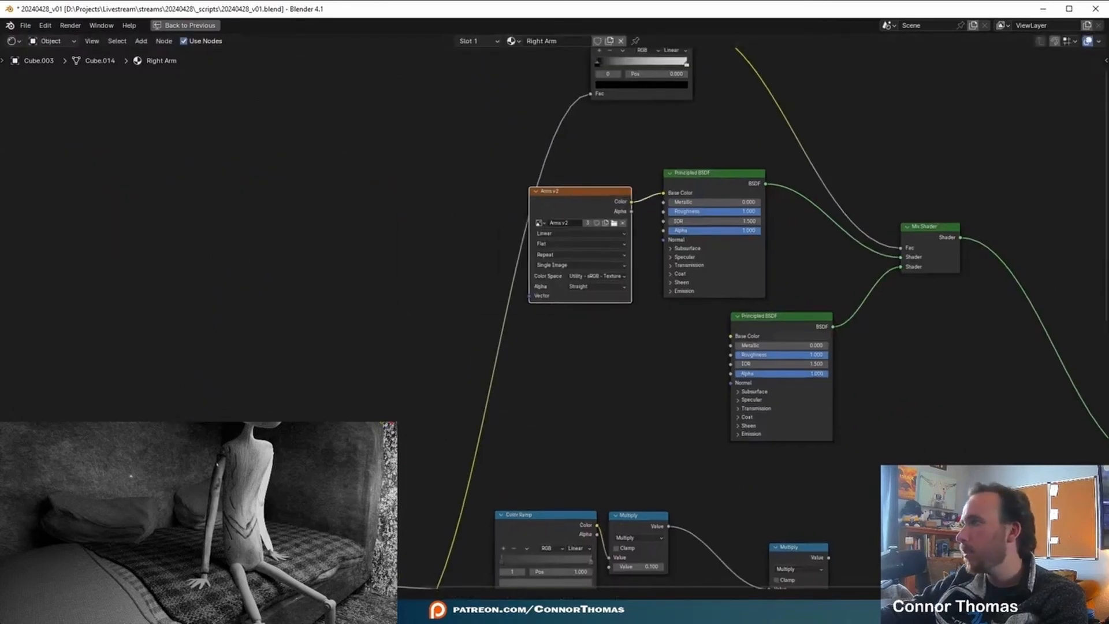
middle_drag(938, 384, 755, 247)
scroll(659, 263, down, 3)
middle_drag(606, 327, 554, 319)
drag(547, 386, 808, 321)
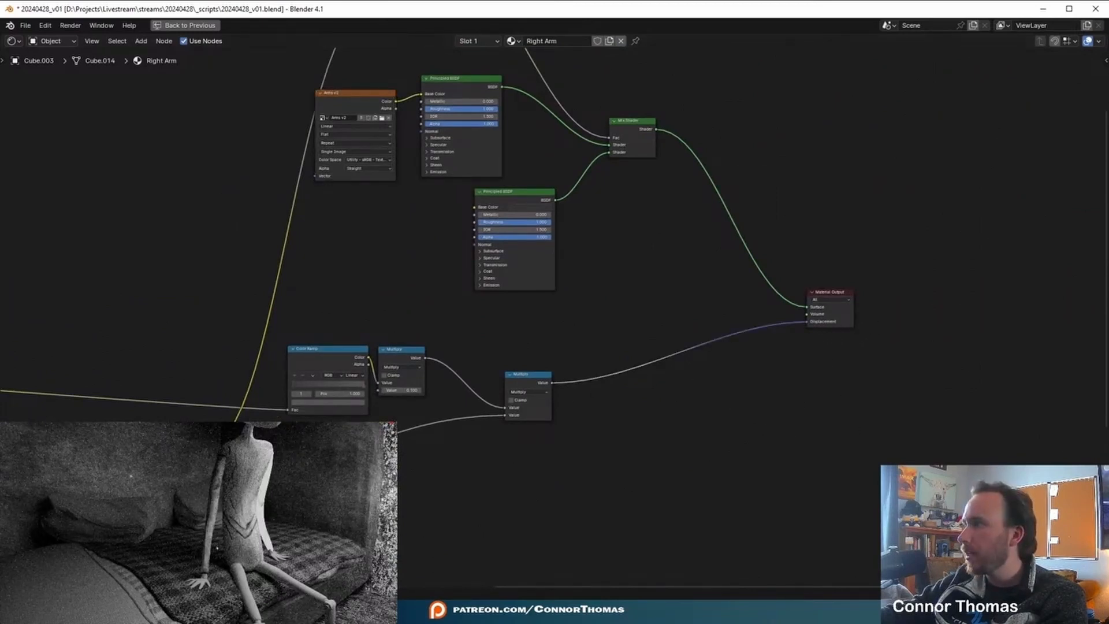
- Add the right arm, Cube.003, to the light linking collection of the Area.001 light
click(200, 517)
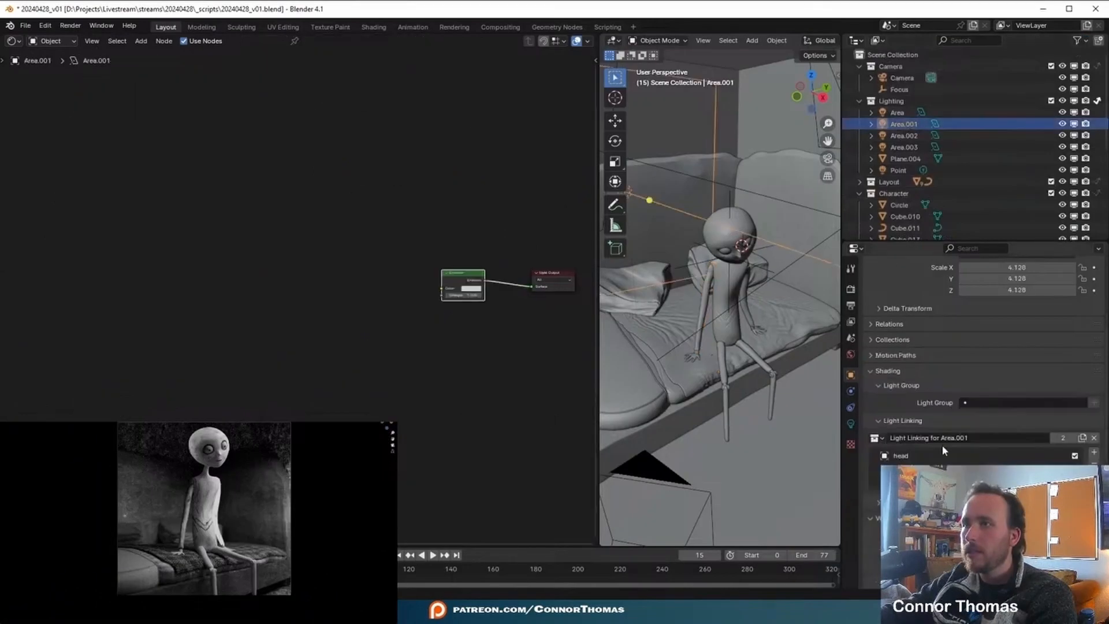
scroll(970, 201, down, 7)
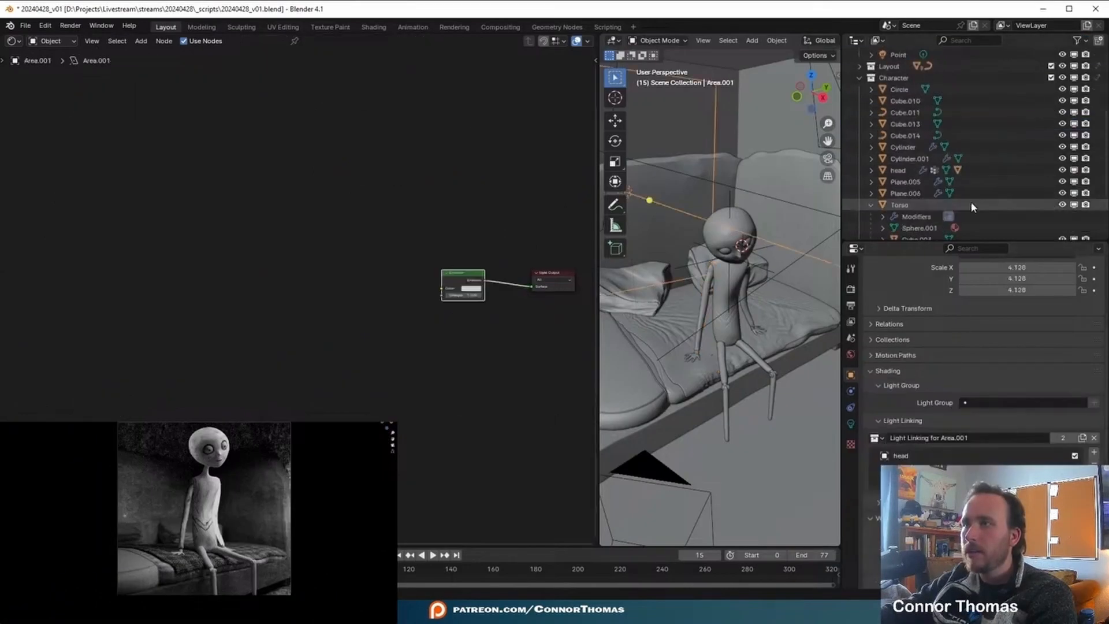
drag(923, 196, 942, 474)
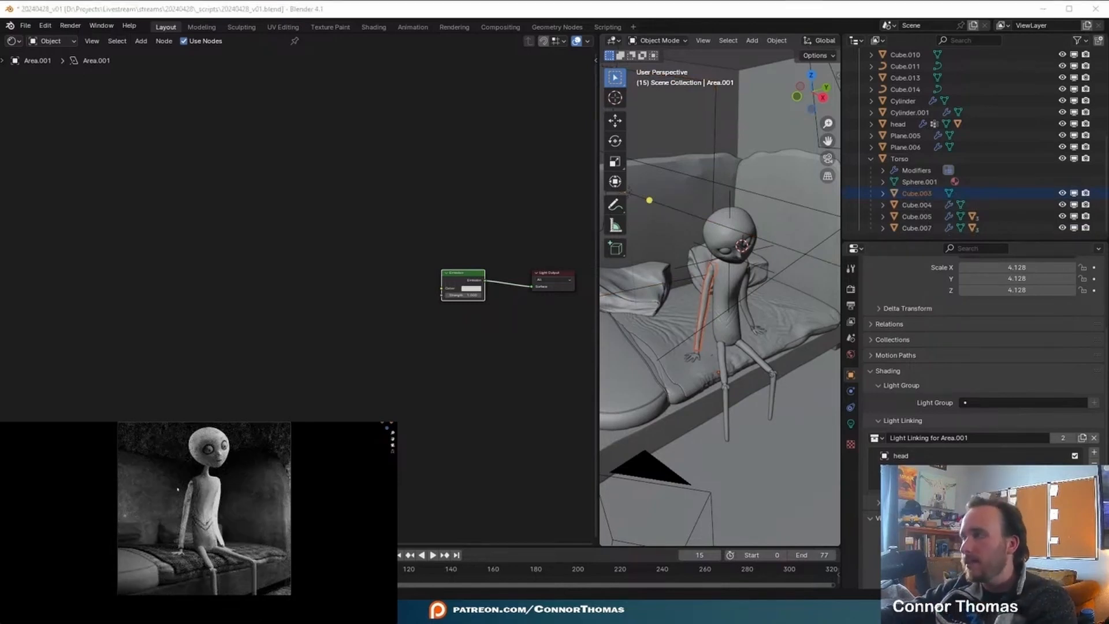
- Show the Arm.001 material of the other arm, Cube.004, and delete its old image texture node after the Mapping node
middle_drag(826, 304, 776, 282)
scroll(775, 282, up, 3)
click(784, 264)
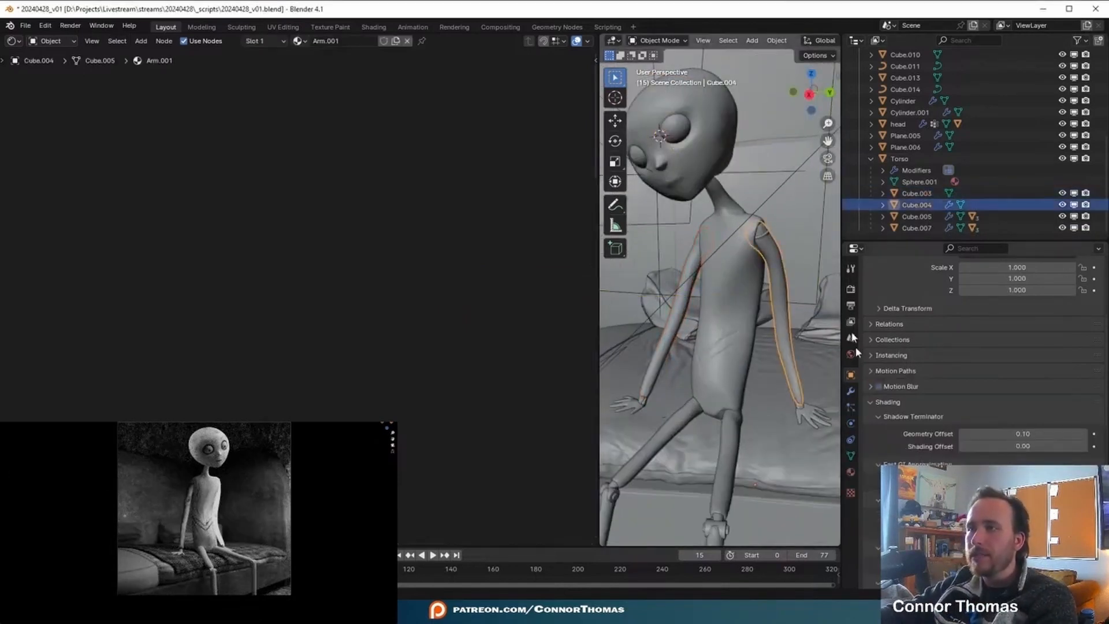
click(851, 472)
scroll(927, 374, up, 5)
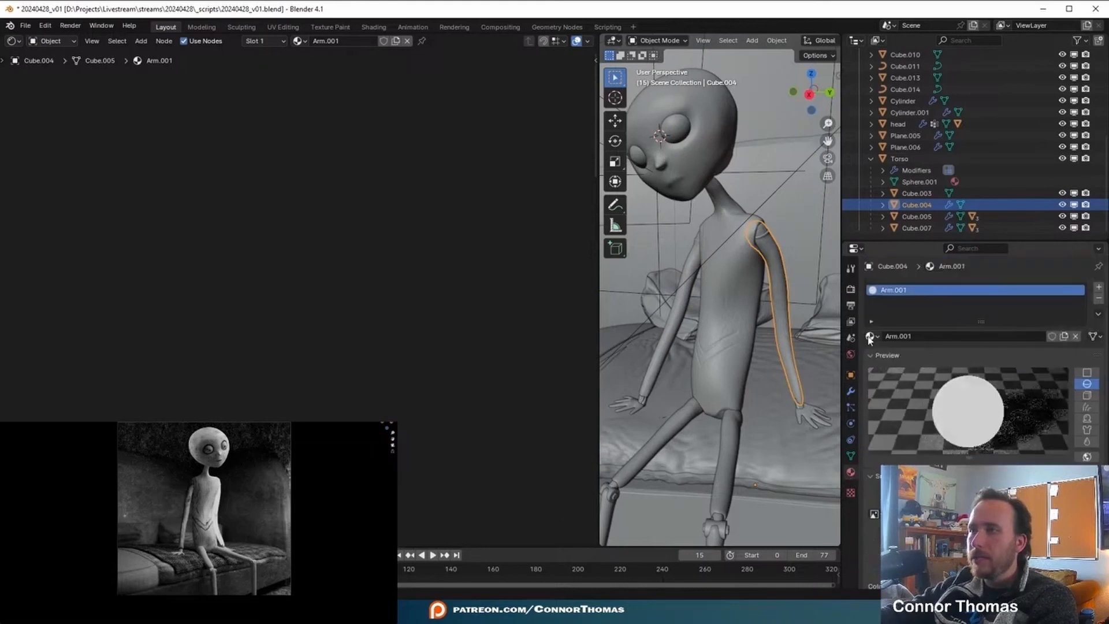
key(Home)
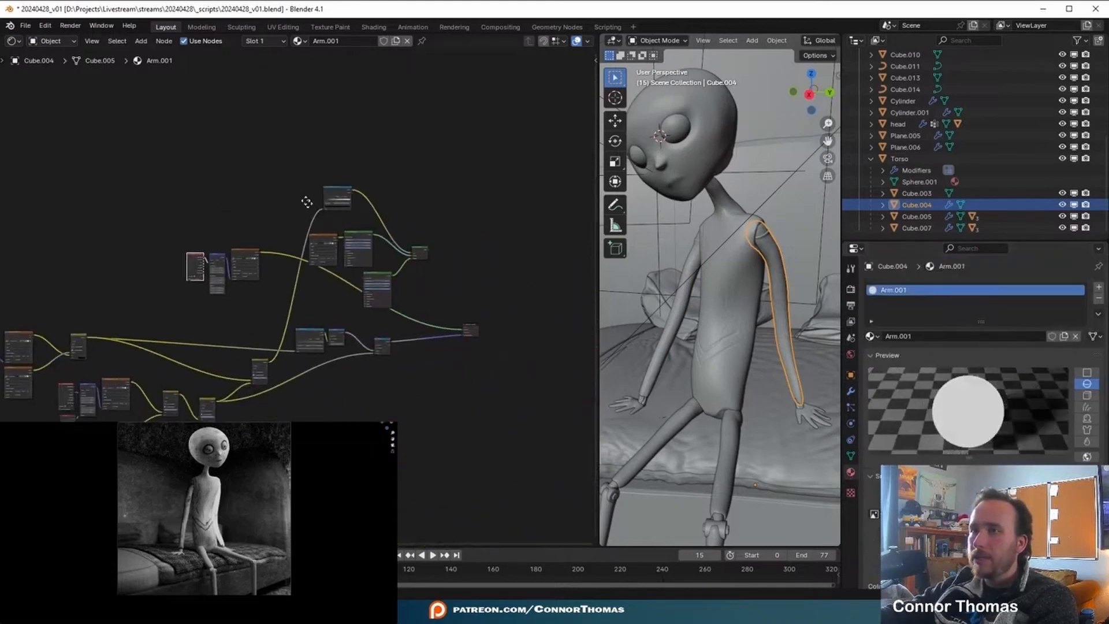
scroll(230, 233, up, 5)
click(256, 134)
key(x)
middle_drag(438, 199, 344, 221)
- Create a new blank 4096 x 4096 px image named Arm V3 in the Texture Paint workspace
scroll(347, 225, down, 1)
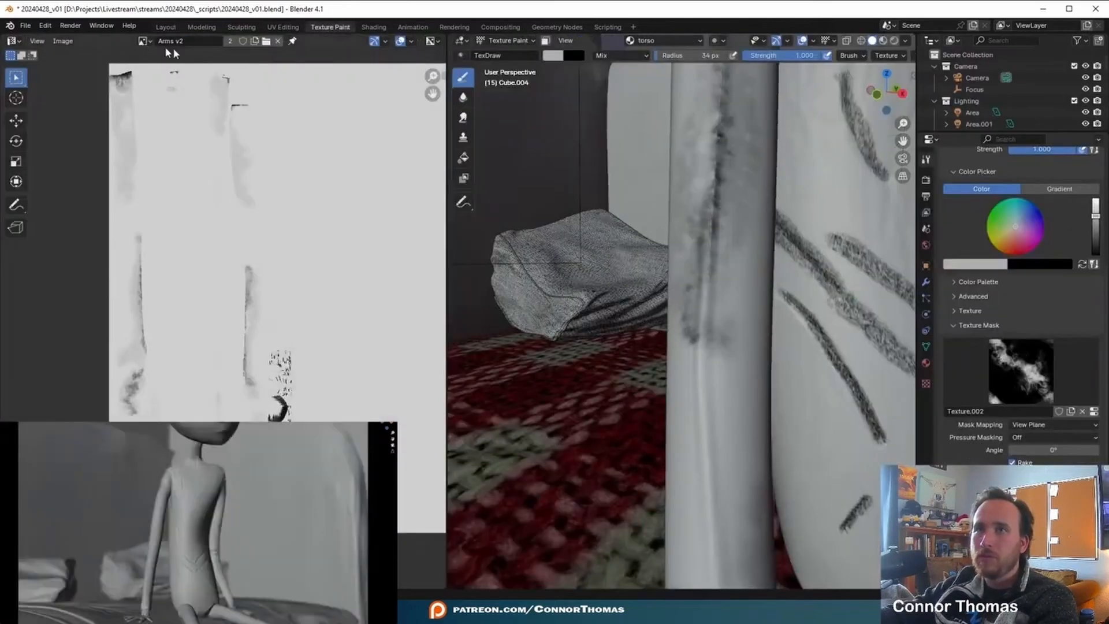
click(63, 41)
click(75, 53)
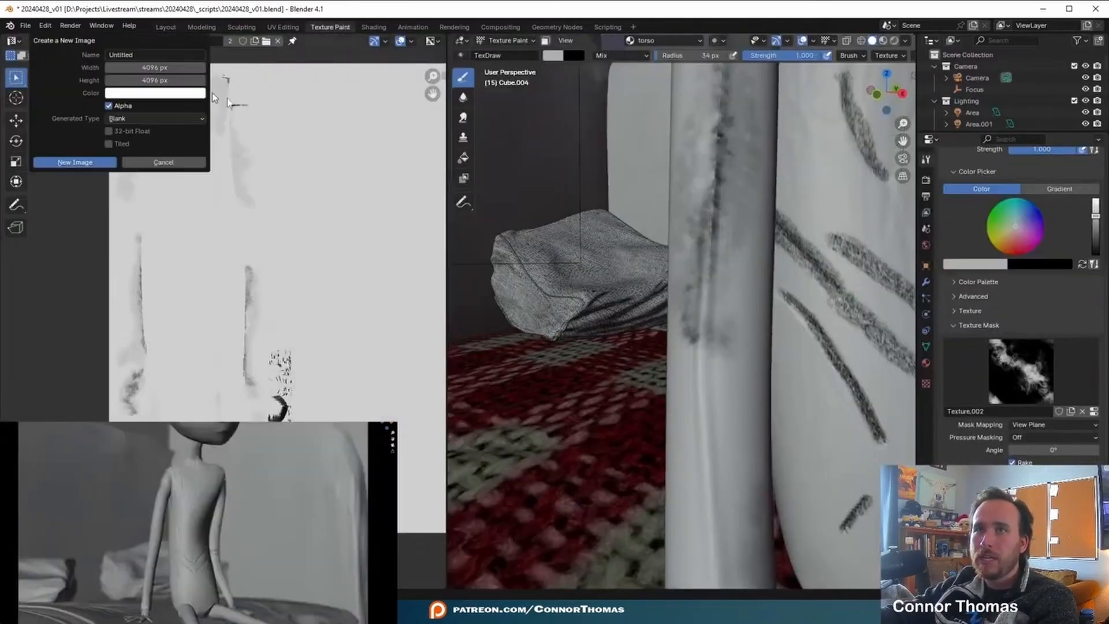
text(Arm V3)
key(Return)
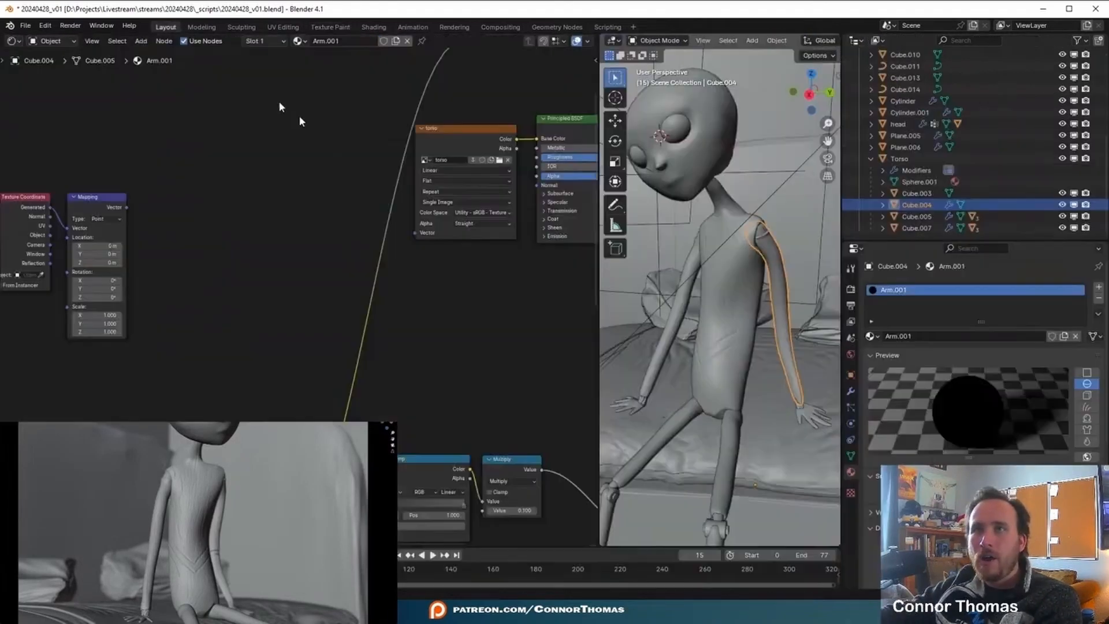
- Add an Image Texture node using Arm V3 to the Arm.001 material and connect the Mapping vector to it
key(shift+a)
click(232, 212)
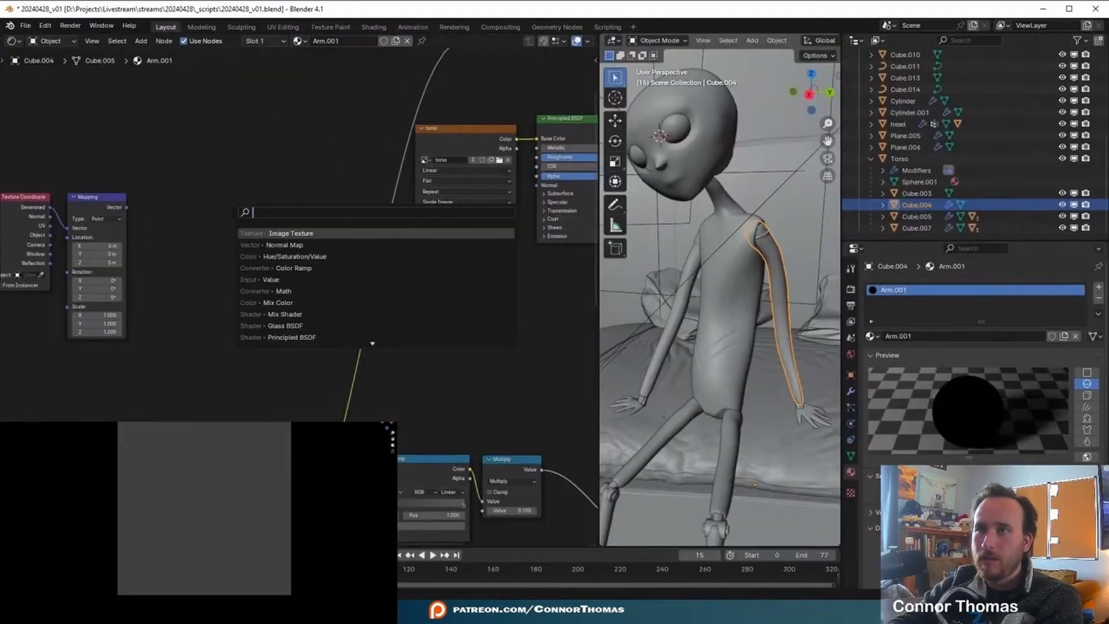
key(Return)
click(232, 212)
scroll(257, 242, up, 2)
click(208, 218)
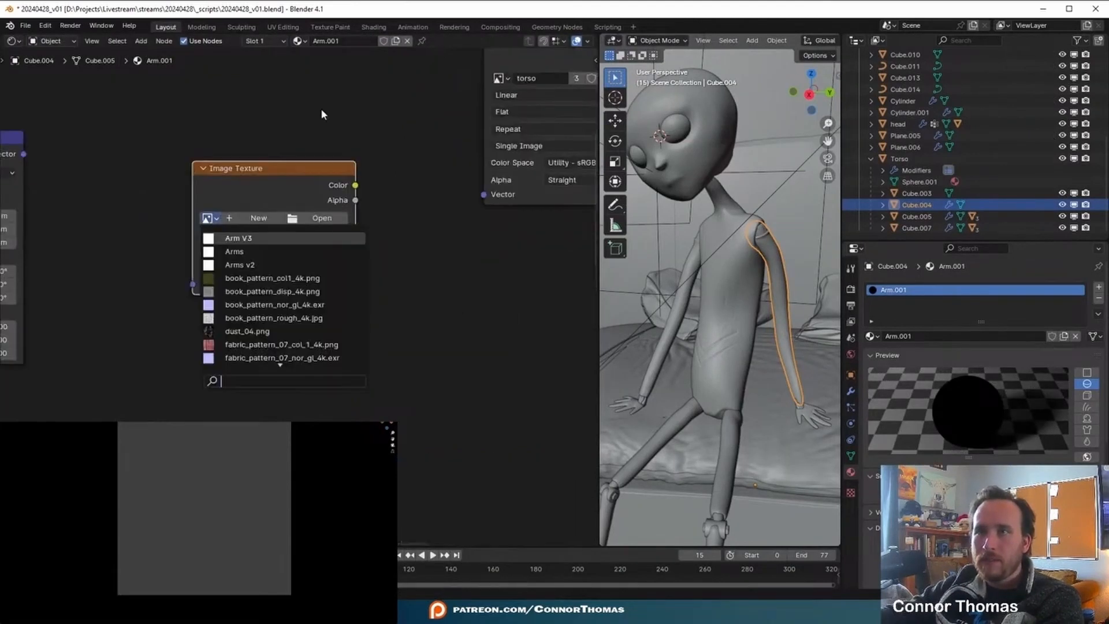
click(248, 237)
scroll(350, 79, down, 1)
drag(23, 154, 192, 318)
scroll(173, 362, down, 1)
middle_drag(179, 365, 98, 393)
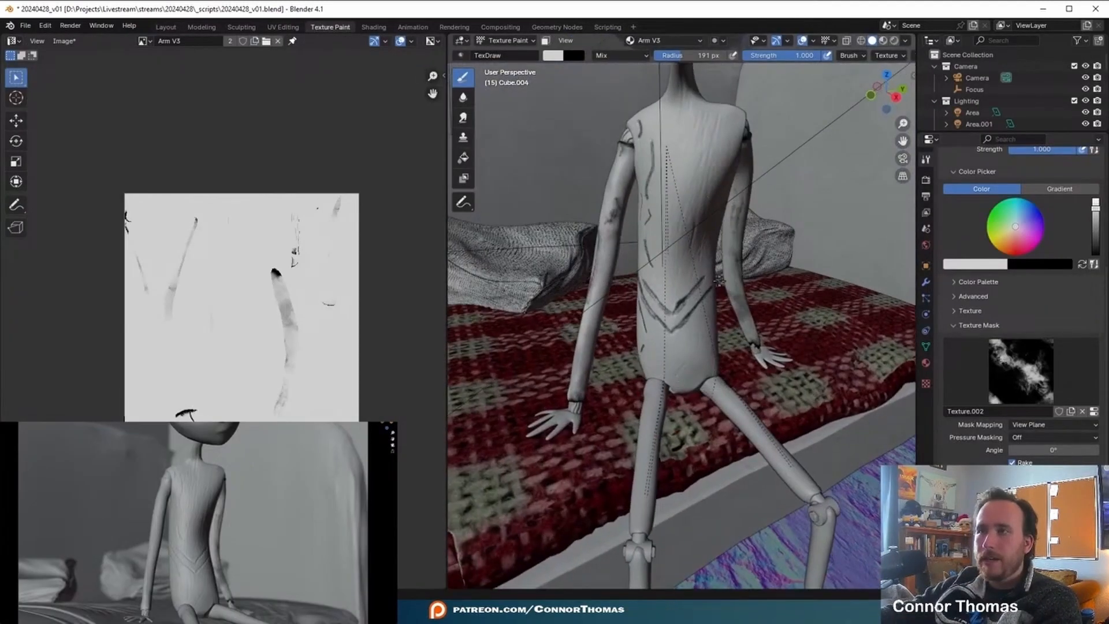
- Save the painted Arm V3 image as Arm V3.png in the materials folder
scroll(682, 243, down, 4)
mouse_move(681, 243)
middle_down()
mouse_move(600, 231)
mouse_move(705, 226)
mouse_move(662, 229)
middle_up()
click(65, 41)
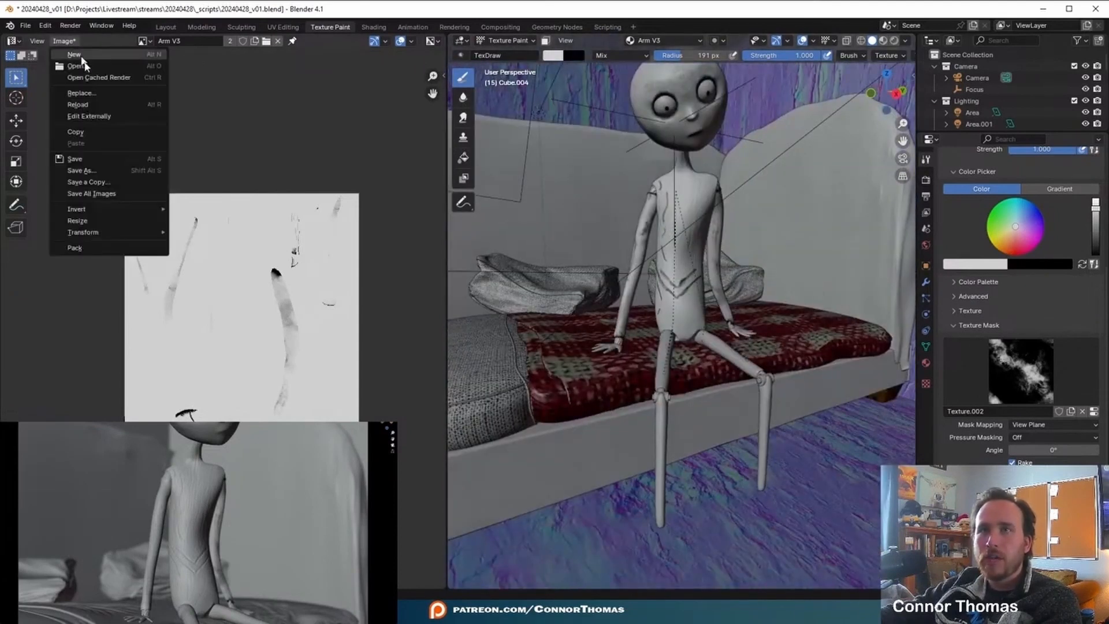
click(86, 158)
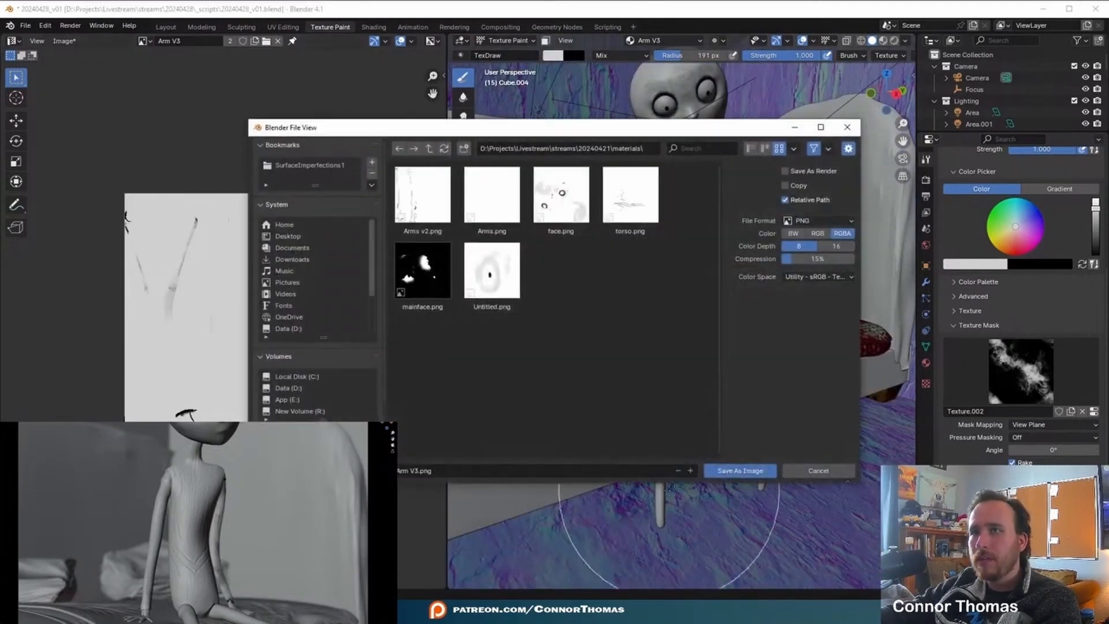
click(741, 470)
- Back in the Layout workspace, connect the Arm V3 color to the Principled BSDF's Base Color and delete the torso image node
click(172, 27)
middle_drag(159, 197, 262, 160)
middle_drag(309, 230, 223, 260)
drag(261, 247, 433, 140)
click(426, 138)
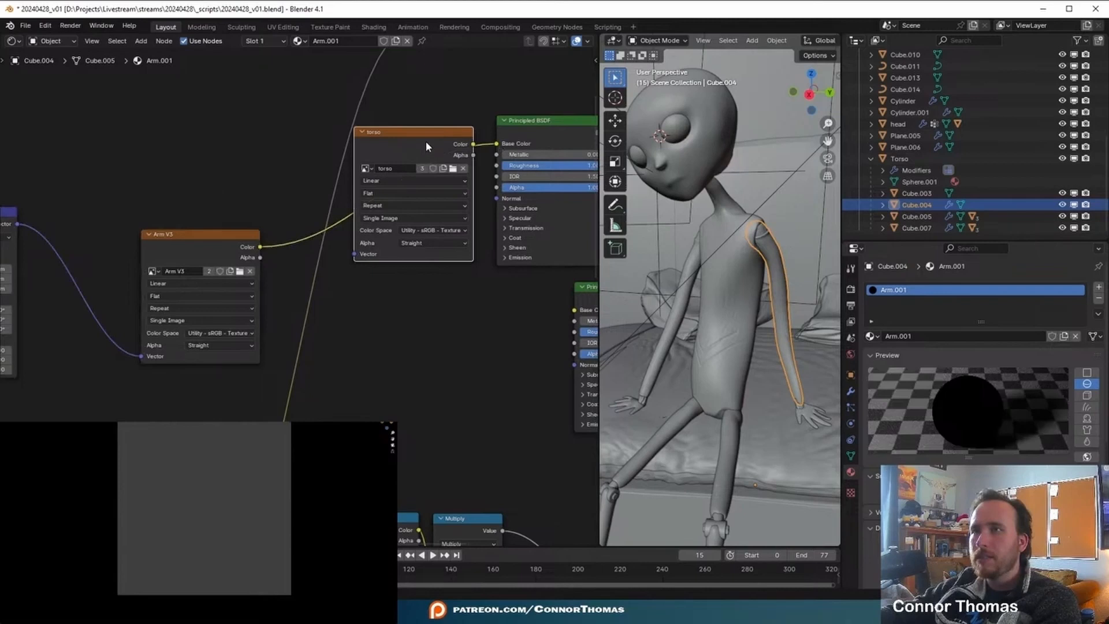
key(x)
- Connect the Arm.001 material's Mix Shader to the Material Output's Surface
middle_drag(480, 313, 335, 315)
scroll(335, 315, down, 4)
middle_drag(503, 287, 283, 282)
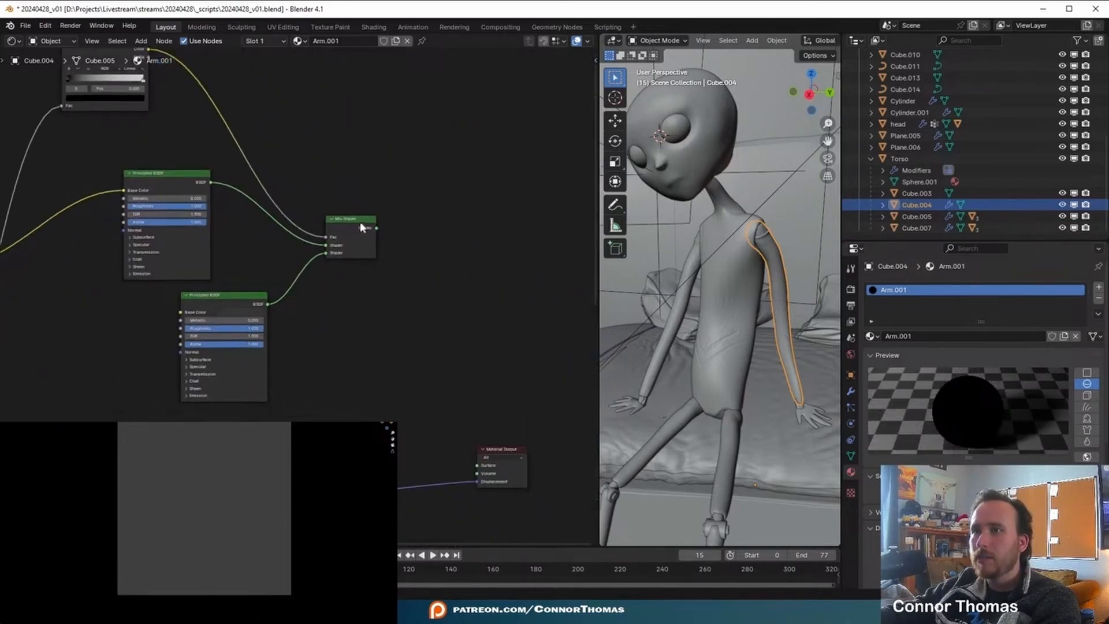
ctrl+shift+click(426, 220)
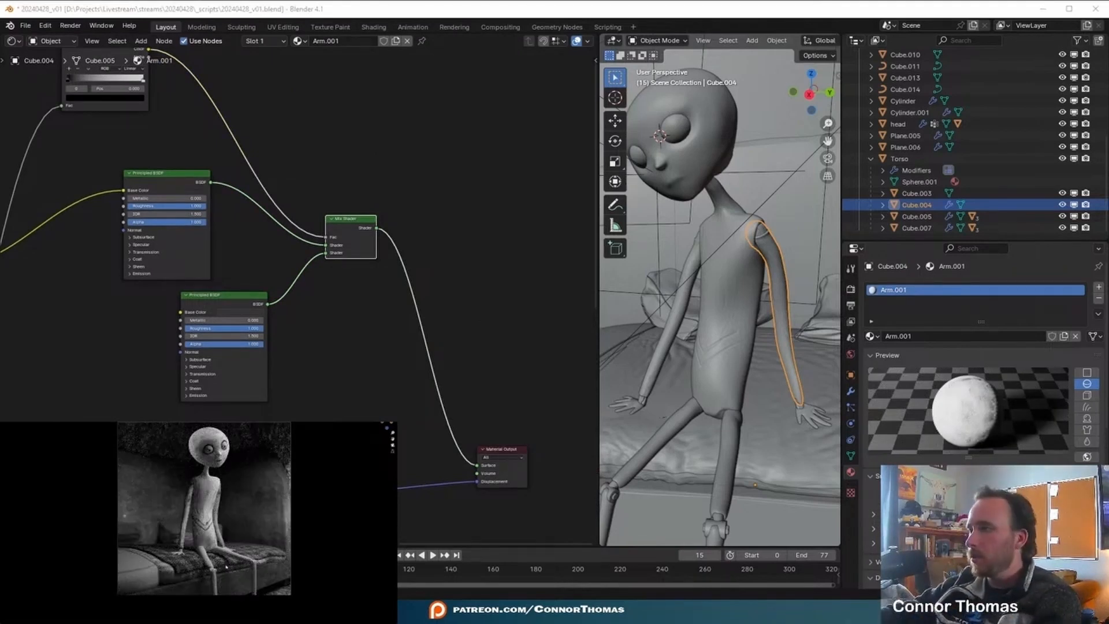
- Give the knee joint, Cylinder.002, a new material named knees
click(205, 563)
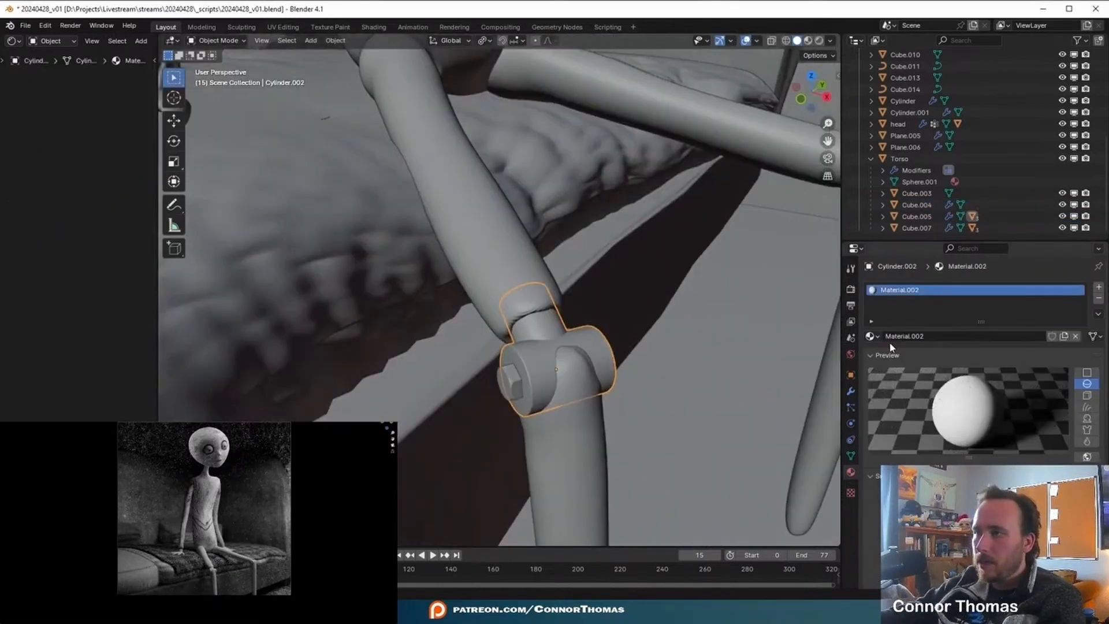
double_click(921, 341)
text(knees)
key(Return)
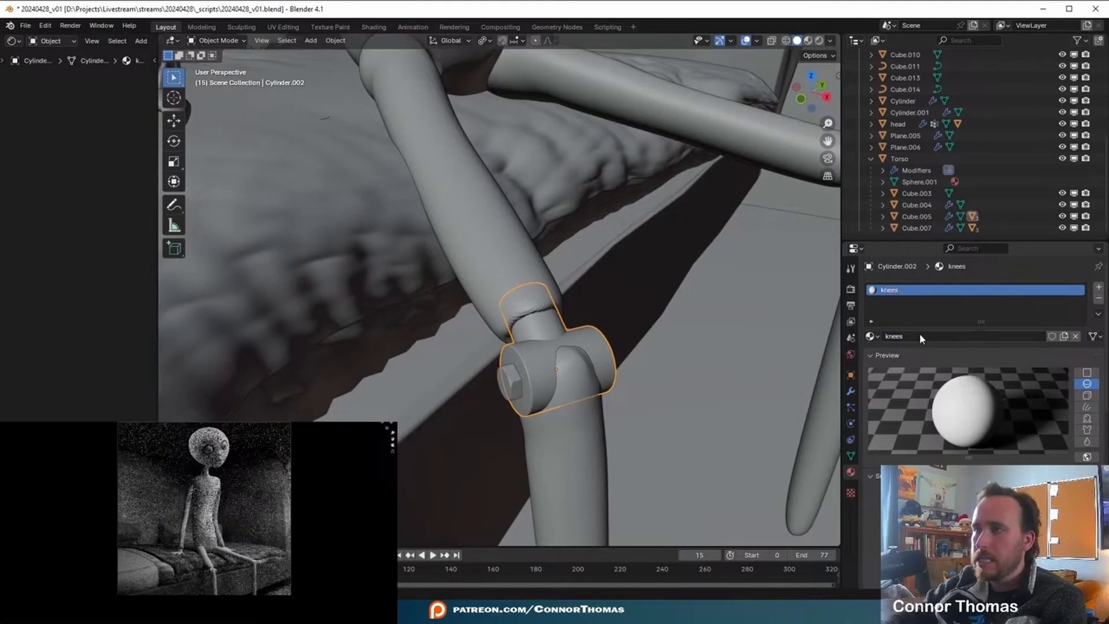
- Unlink the plain knees material from the knee joint, Cylinder.002, and assign the existing Bed Legs material
scroll(928, 430, down, 6)
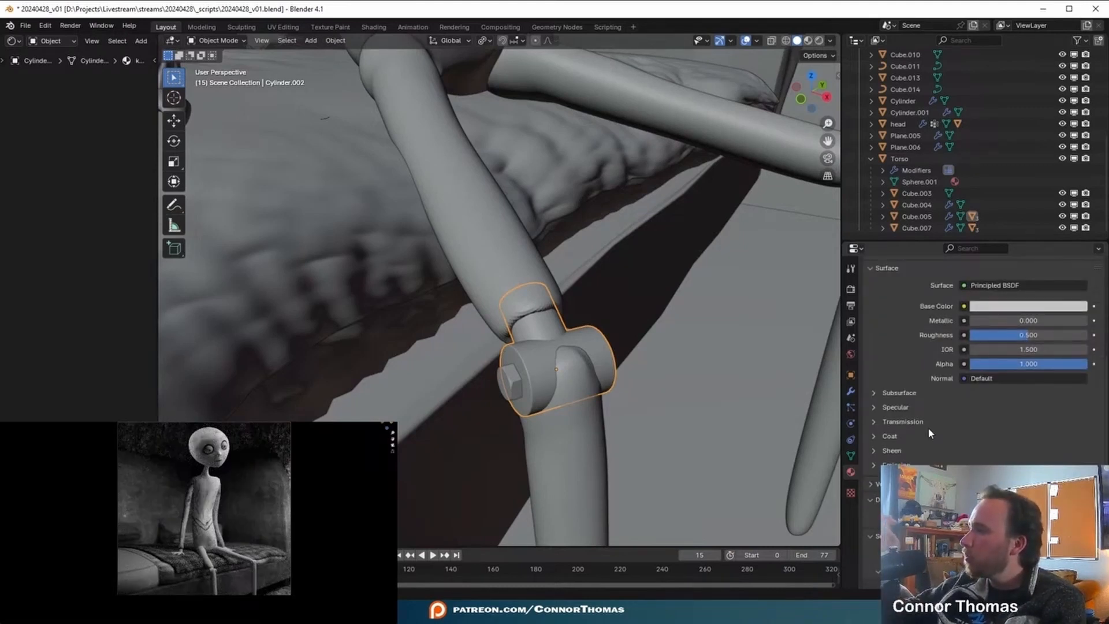
scroll(928, 428, up, 5)
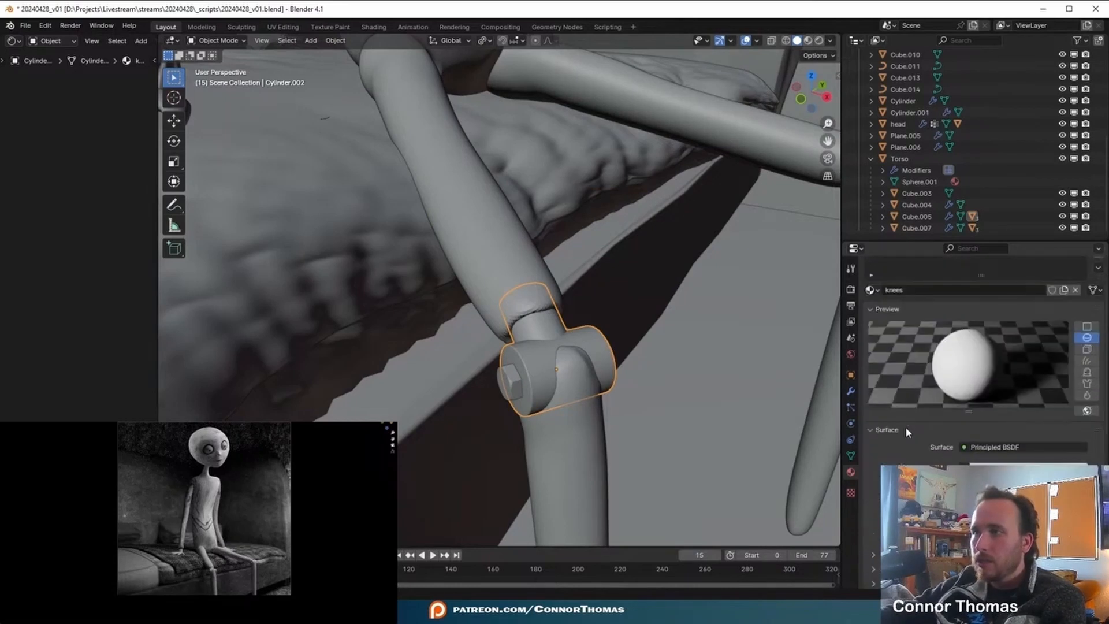
click(1075, 290)
click(870, 336)
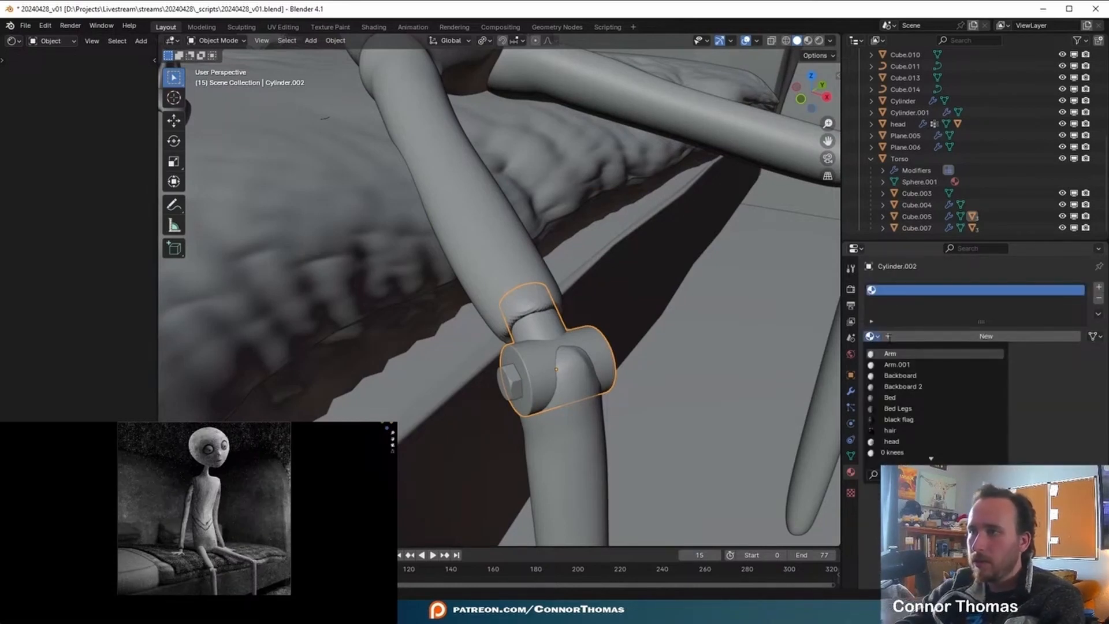
key(Down)
key(Down)
key(Down)
key(Down)
key(Down)
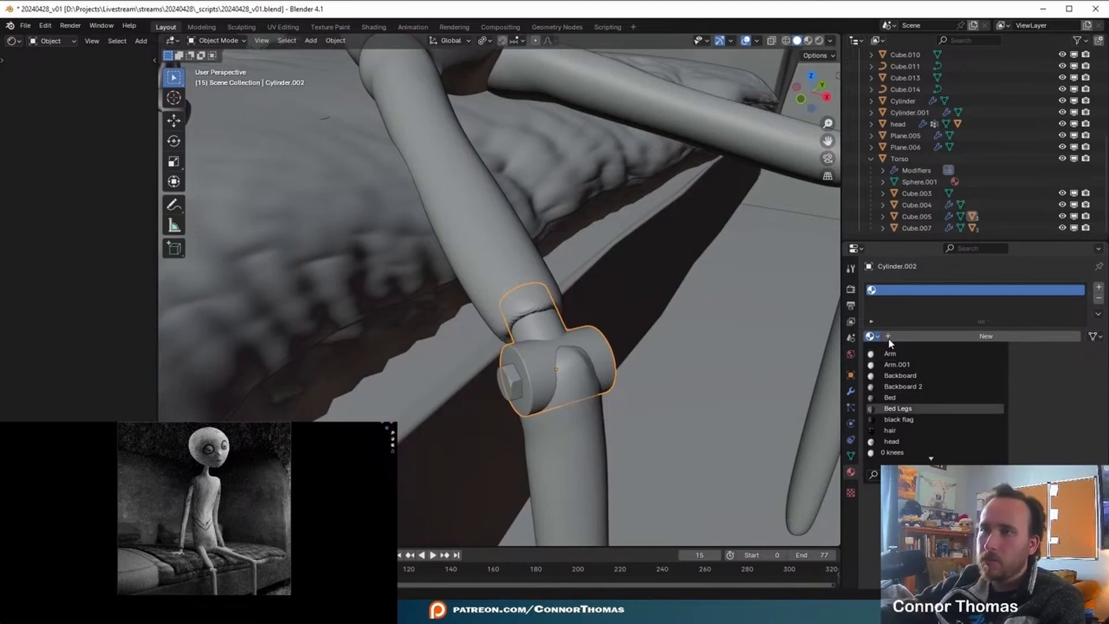
key(Return)
middle_drag(688, 344, 651, 323)
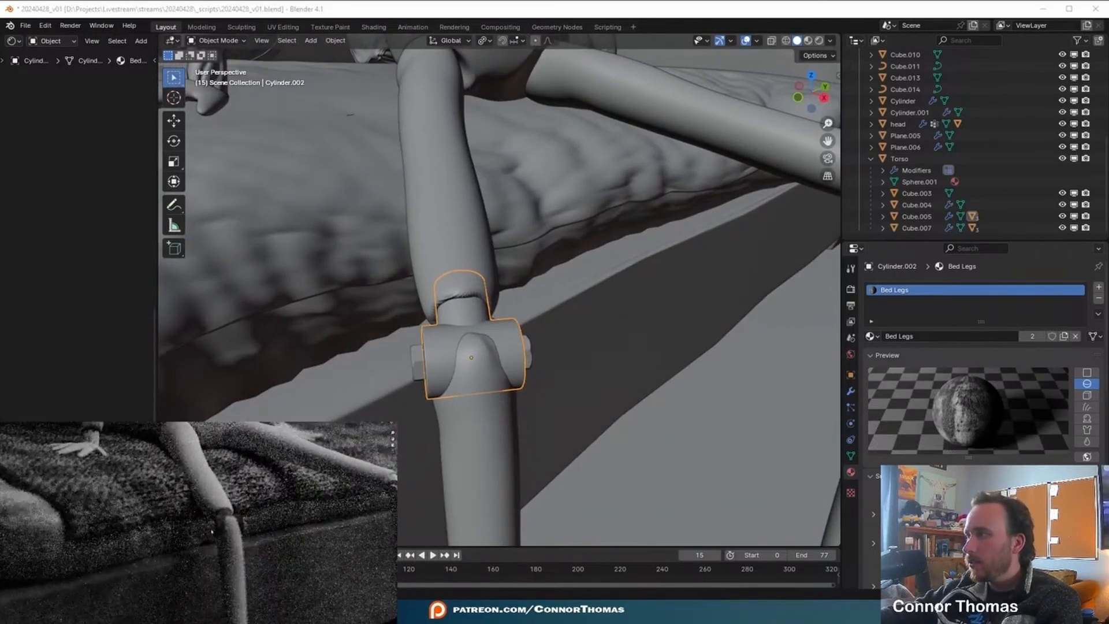
- Make the knee joint's Bed Legs material a separate copy and rename it knees
click(1032, 336)
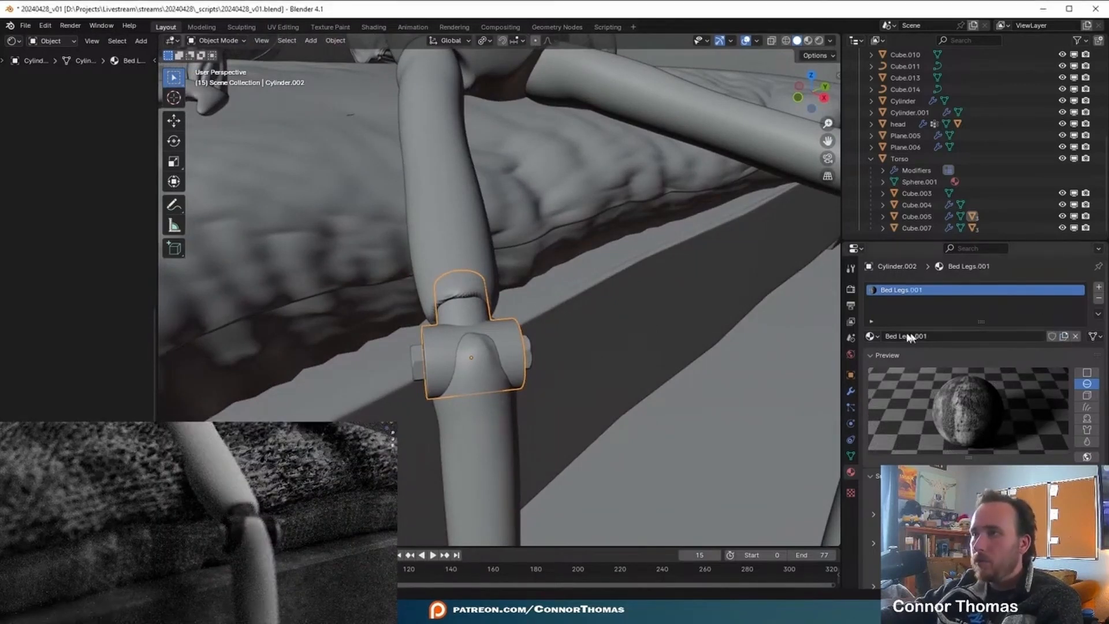
click(918, 336)
text(kne)
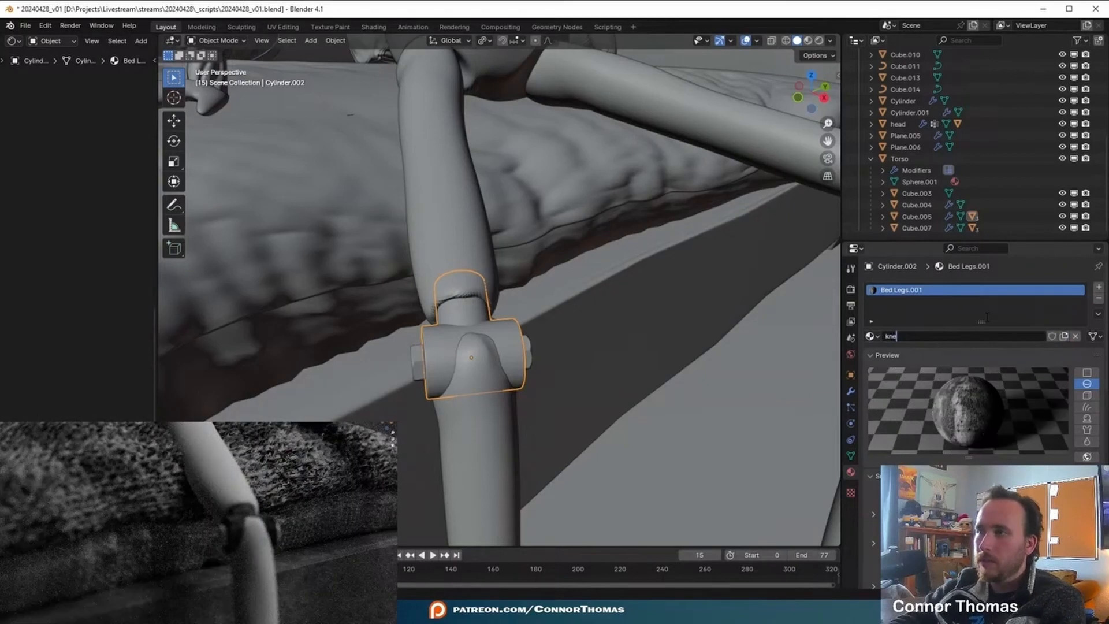
key(Return)
- Assign the knees.001 material to the other knee joint, Cylinder.003
click(688, 247)
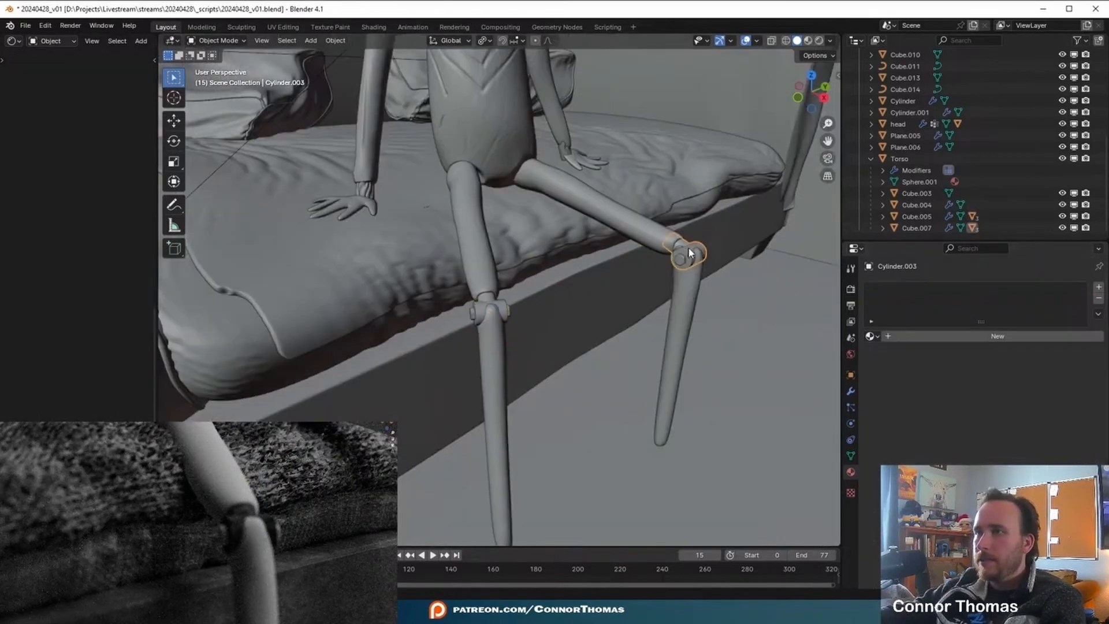
click(873, 337)
text(kne)
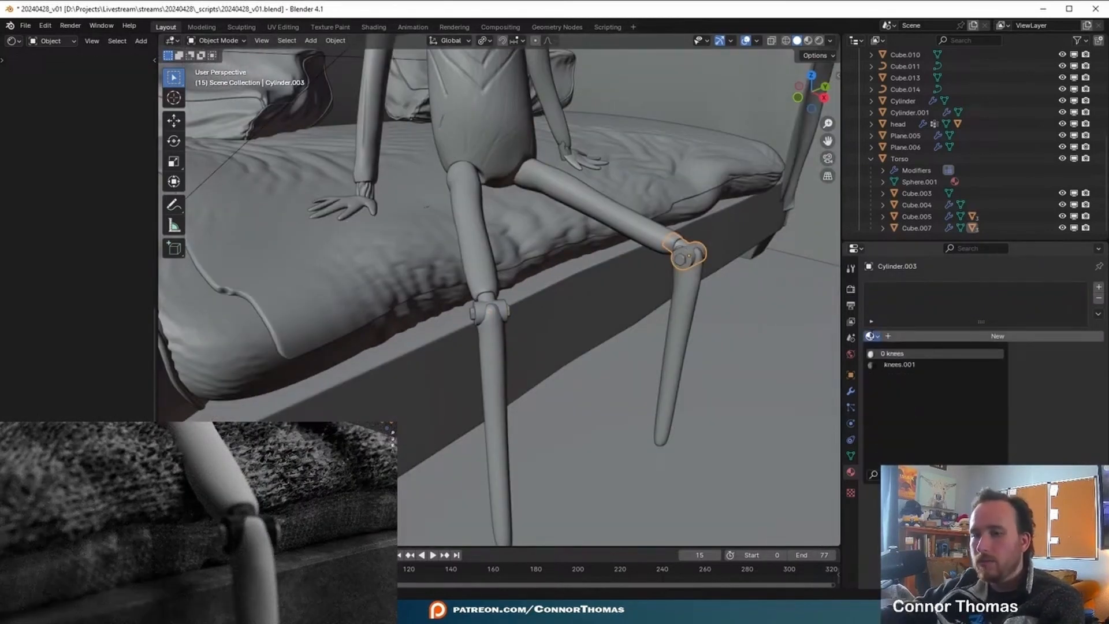
click(900, 365)
key(a)
key(a)
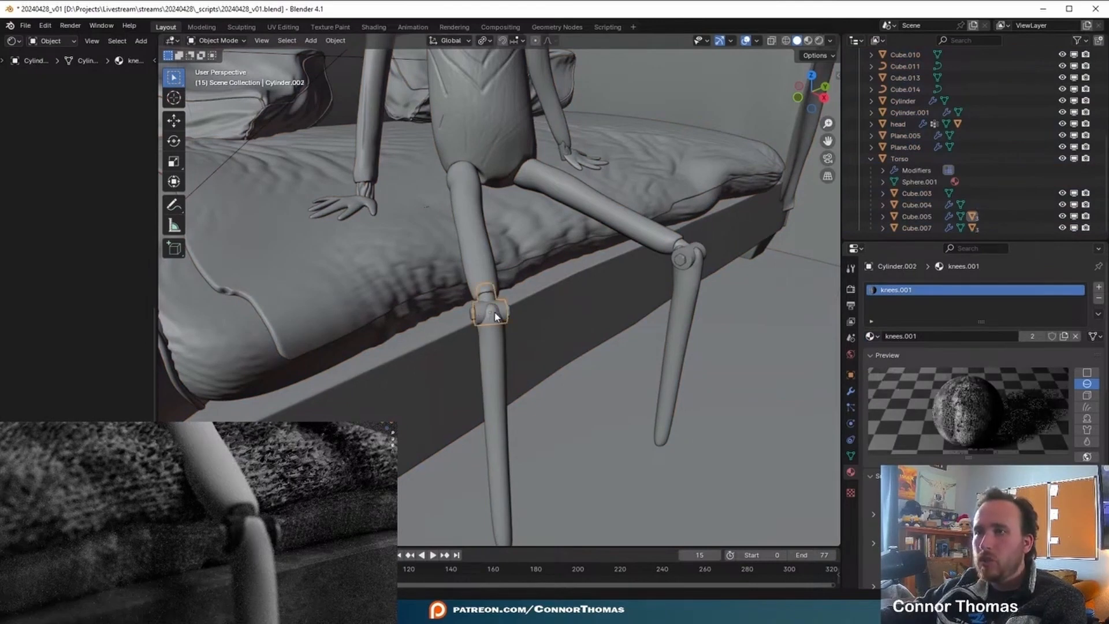
click(495, 314)
- Assign the knees.001 material to that knee's bolts, Bolt.001
scroll(500, 308, up, 8)
scroll(493, 389, down, 5)
shift+middle_drag(493, 389, 604, 390)
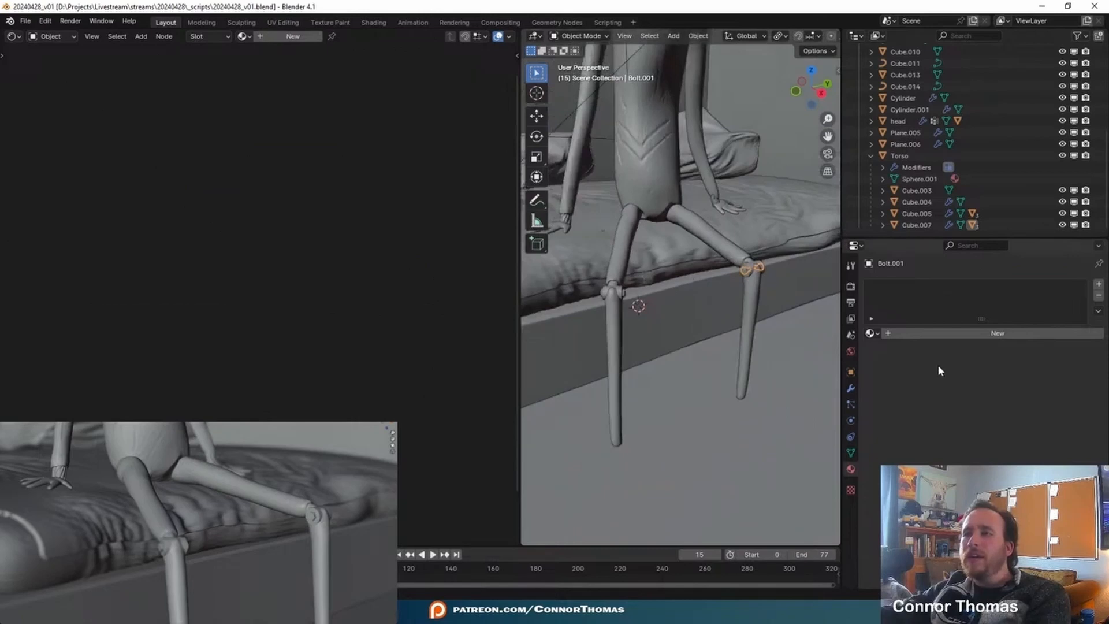
click(871, 334)
text(k)
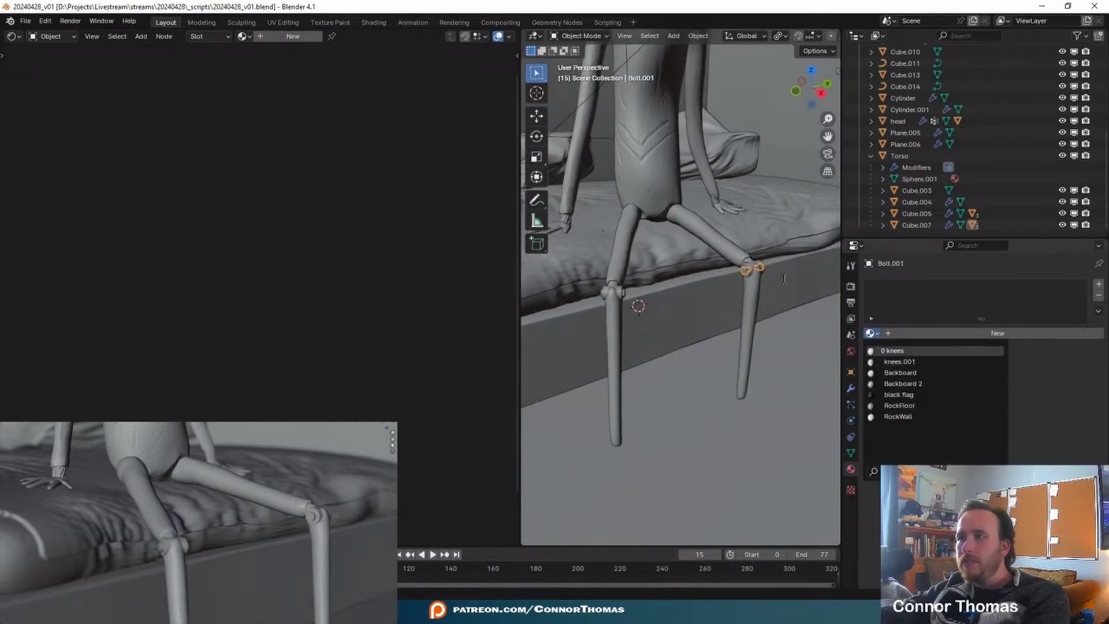
click(752, 266)
click(752, 267)
scroll(759, 266, up, 2)
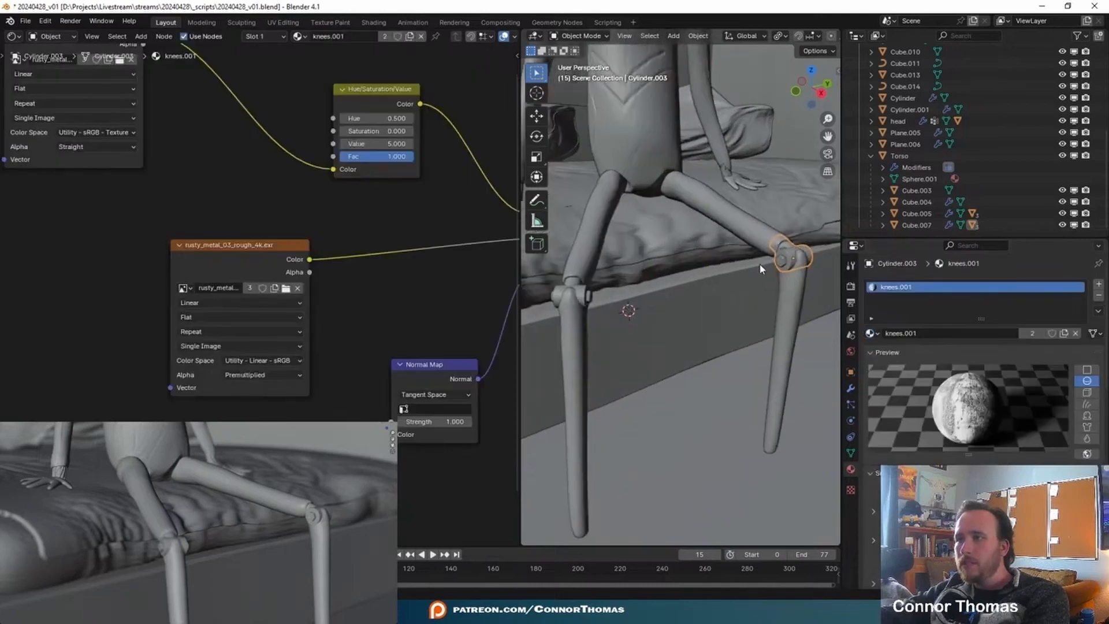
middle_drag(760, 264, 752, 269)
click(770, 279)
click(876, 334)
click(895, 352)
- Make the material on Bolt.001 a separate copy named bolt and save the file
click(1065, 334)
double_click(913, 334)
text(bolt)
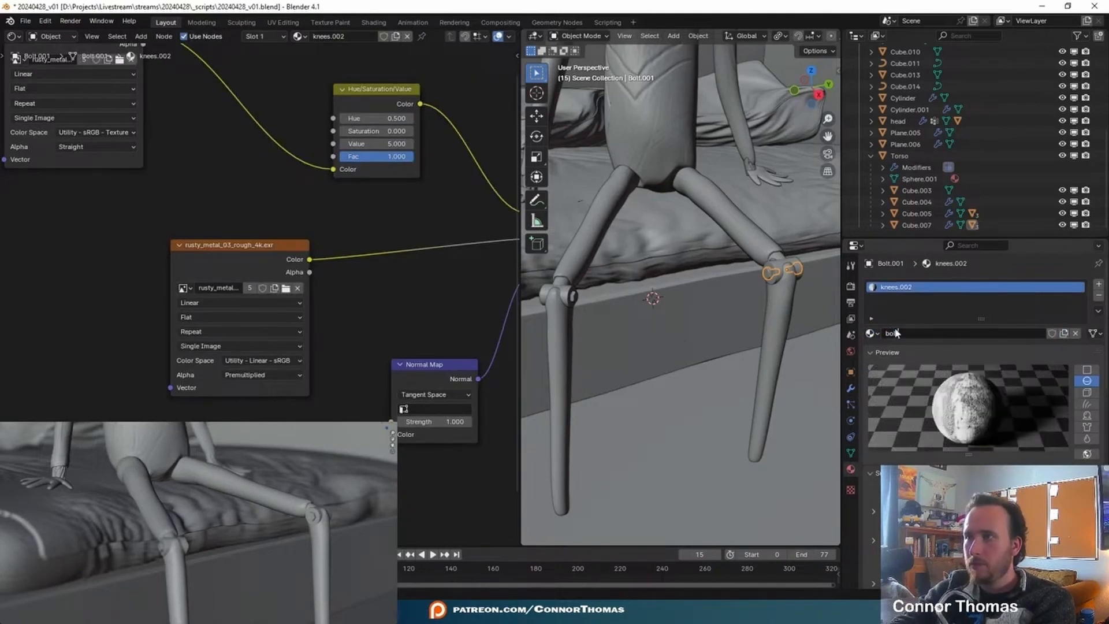
key(Return)
key(ctrl+s)
- Set the Value of the bolt material's Hue/Saturation/Value node to 10
scroll(466, 332, up, 1)
middle_drag(305, 413, 362, 416)
double_click(185, 167)
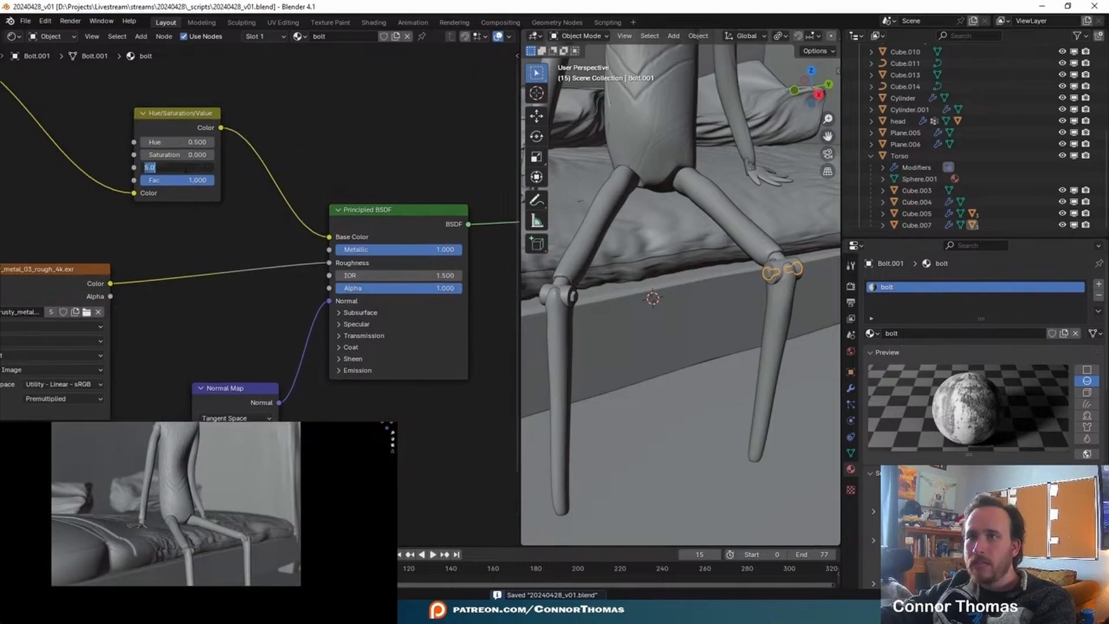
key(Return)
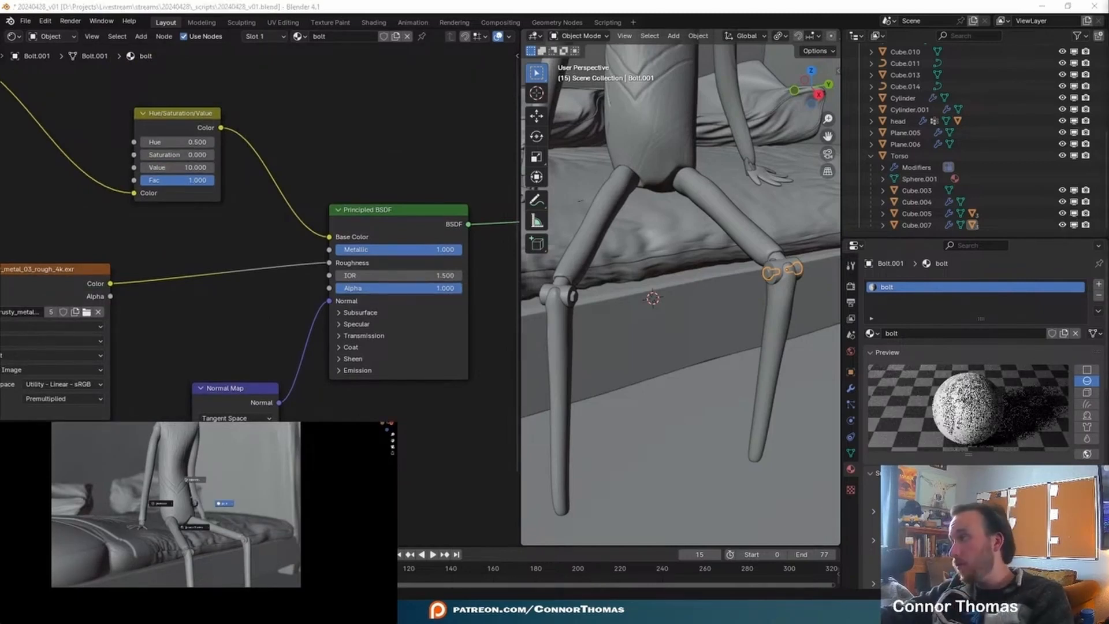
- Connect the rusty_metal_03_rough_4k.exr Color output to the Principled BSDF's Metallic input in both the knees.001 and bolt materials
drag(192, 294, 410, 264)
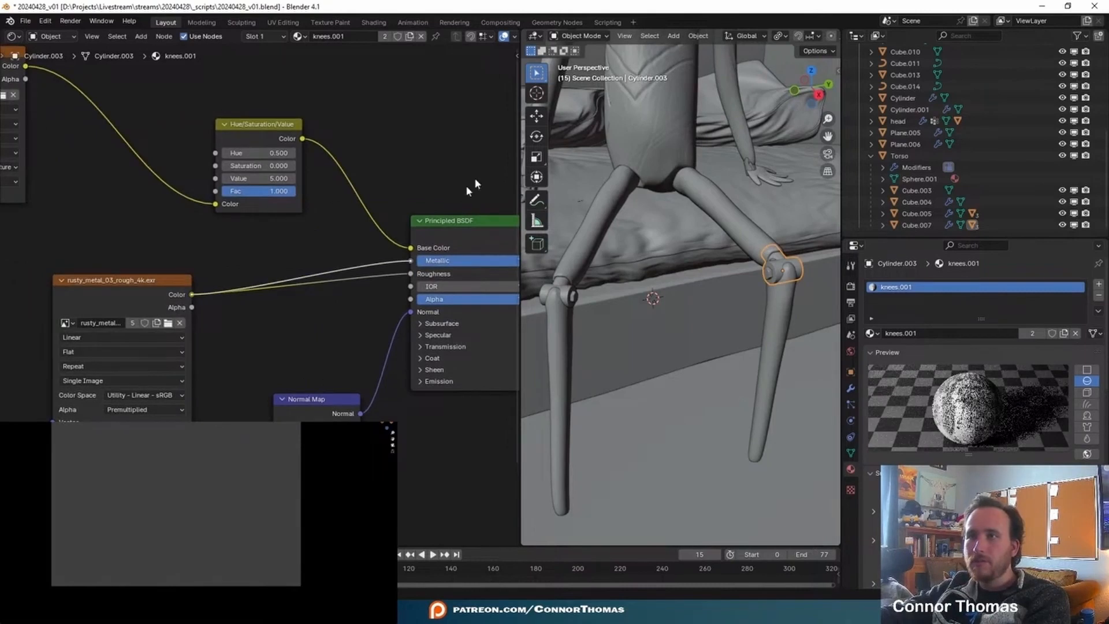
middle_drag(460, 165, 309, 176)
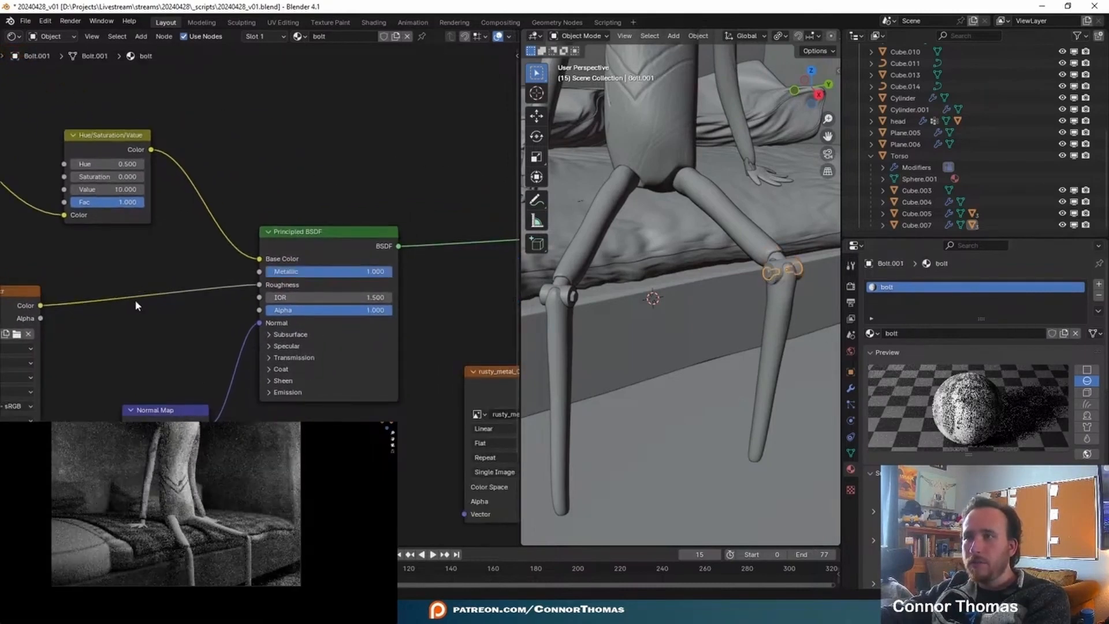
click(770, 272)
drag(144, 303, 363, 269)
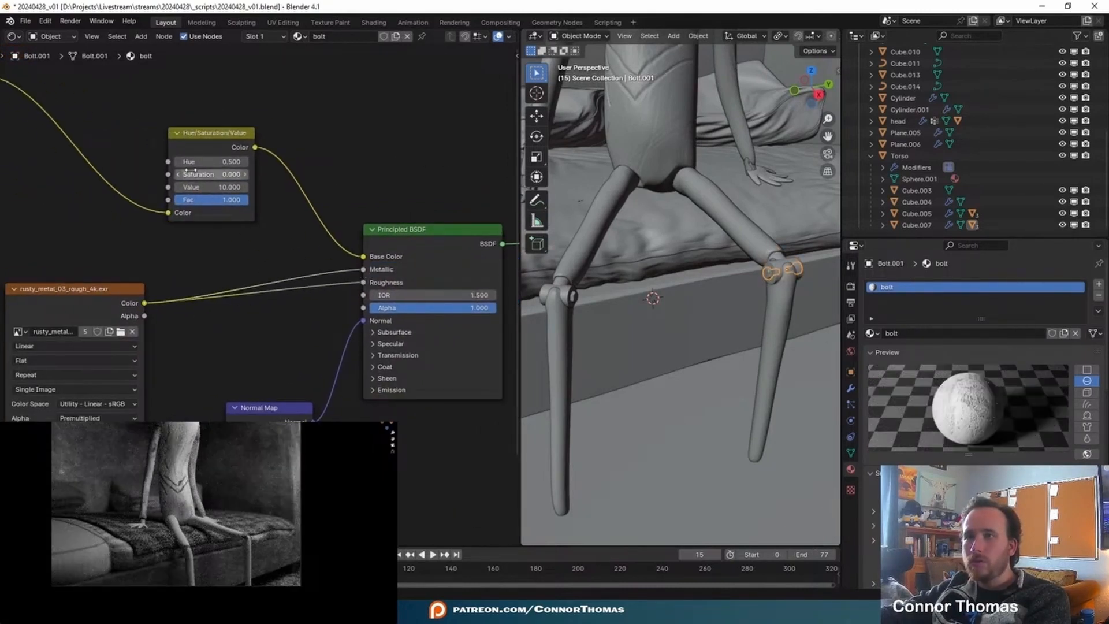
- Insert a Color Ramp between the bolt material's rough texture and Roughness, with the black stop at 0.827, and save the file
middle_drag(282, 327, 292, 283)
key(shift+a)
click(292, 284)
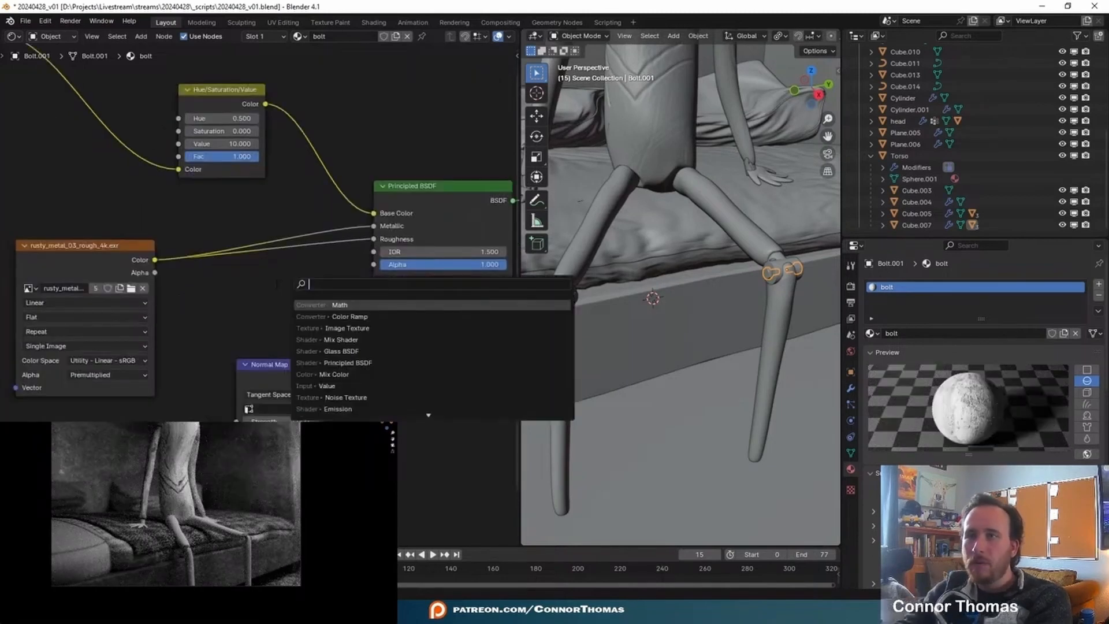
text(ramp)
key(Return)
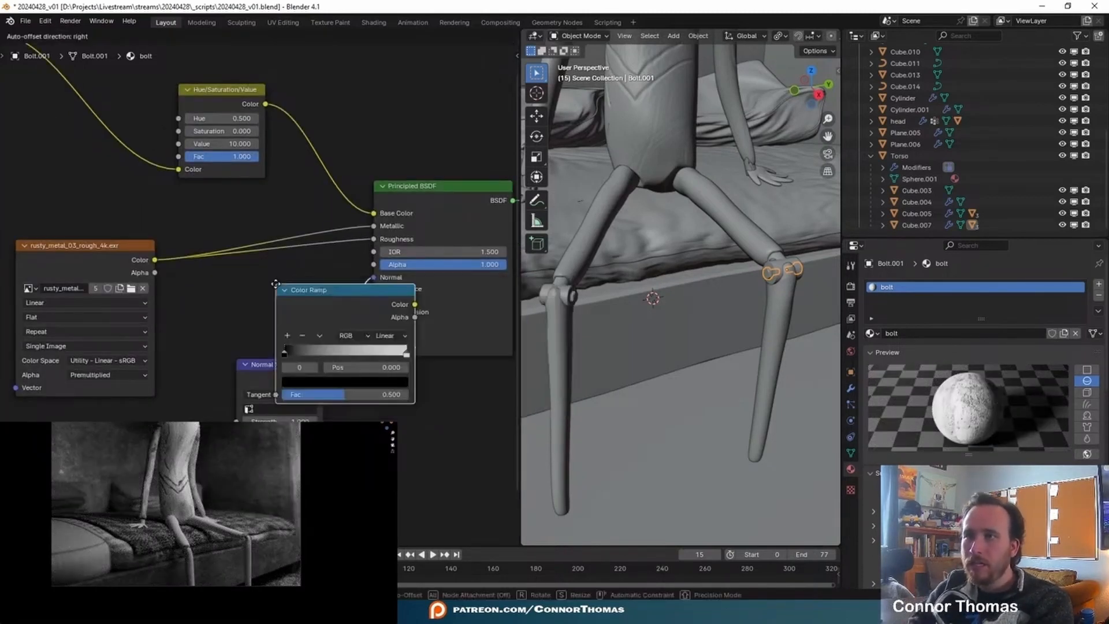
click(295, 241)
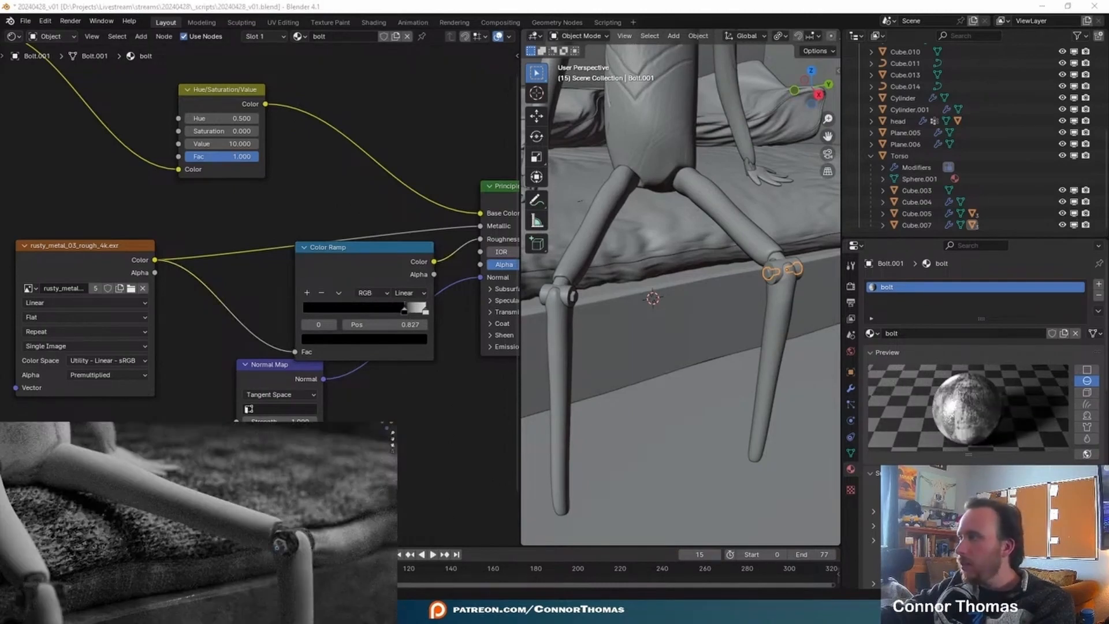
key(ctrl+s)
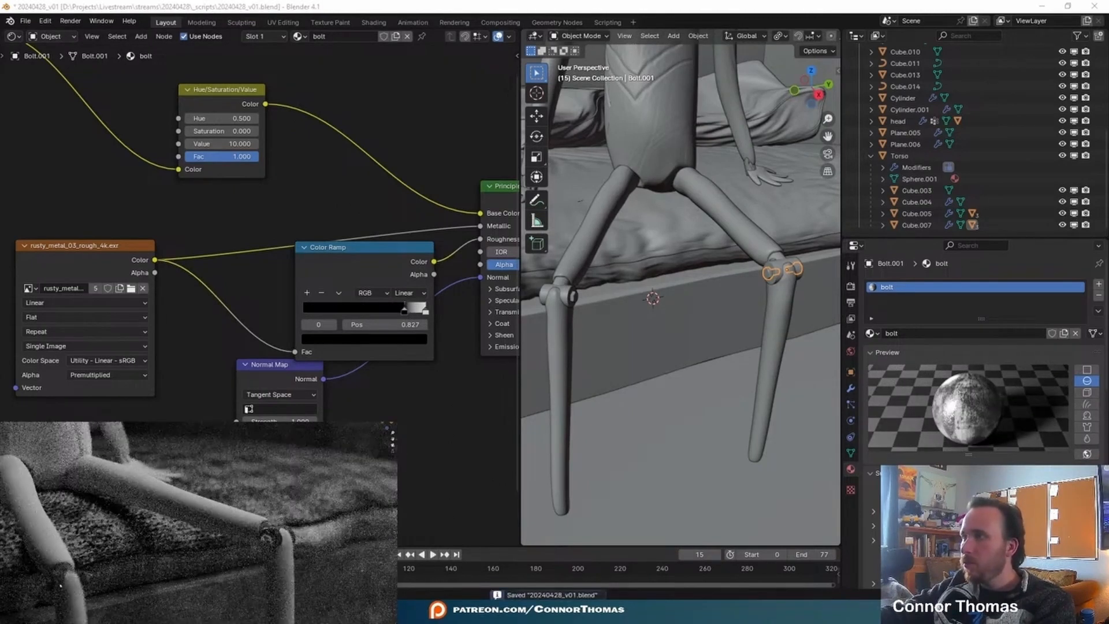
- Give the other knee's bolts the bolt material in place of bolts and save the file
click(572, 296)
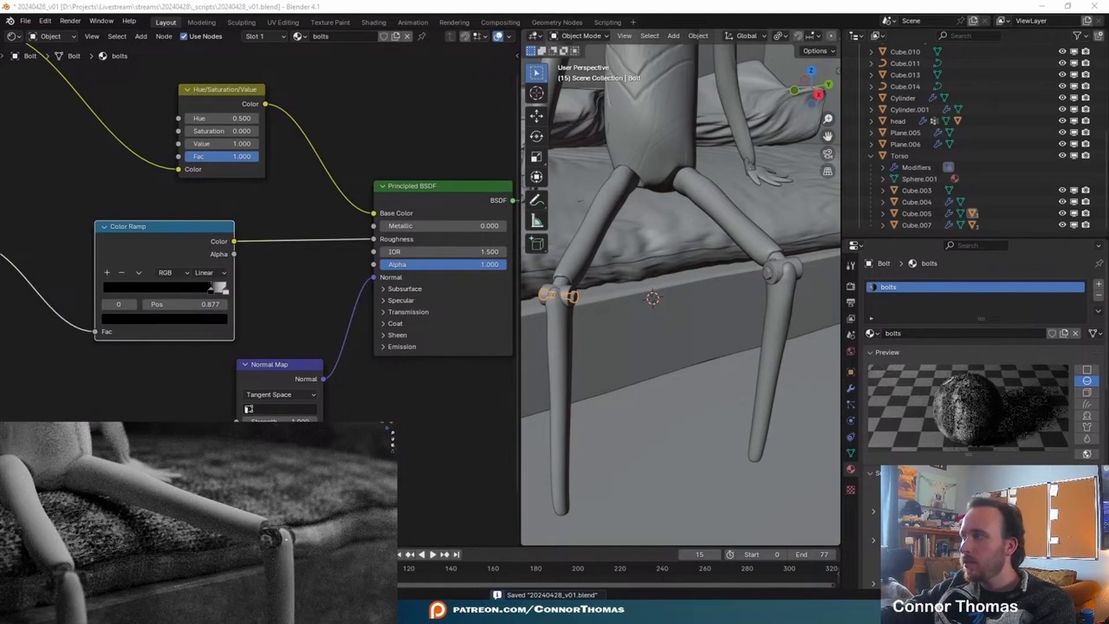
click(269, 537)
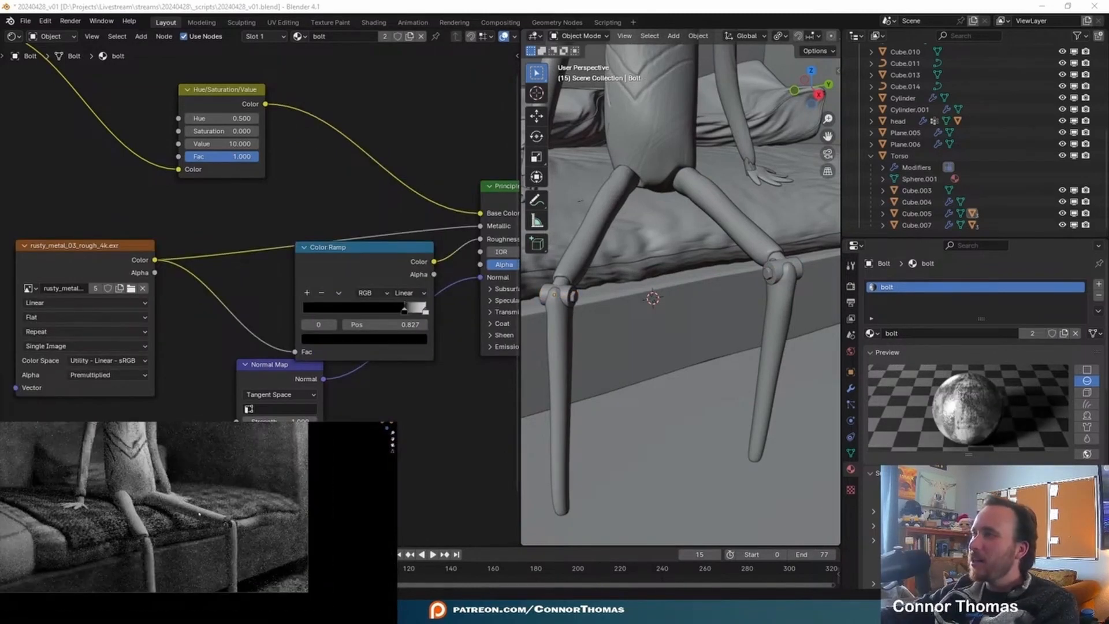
key(ctrl+s)
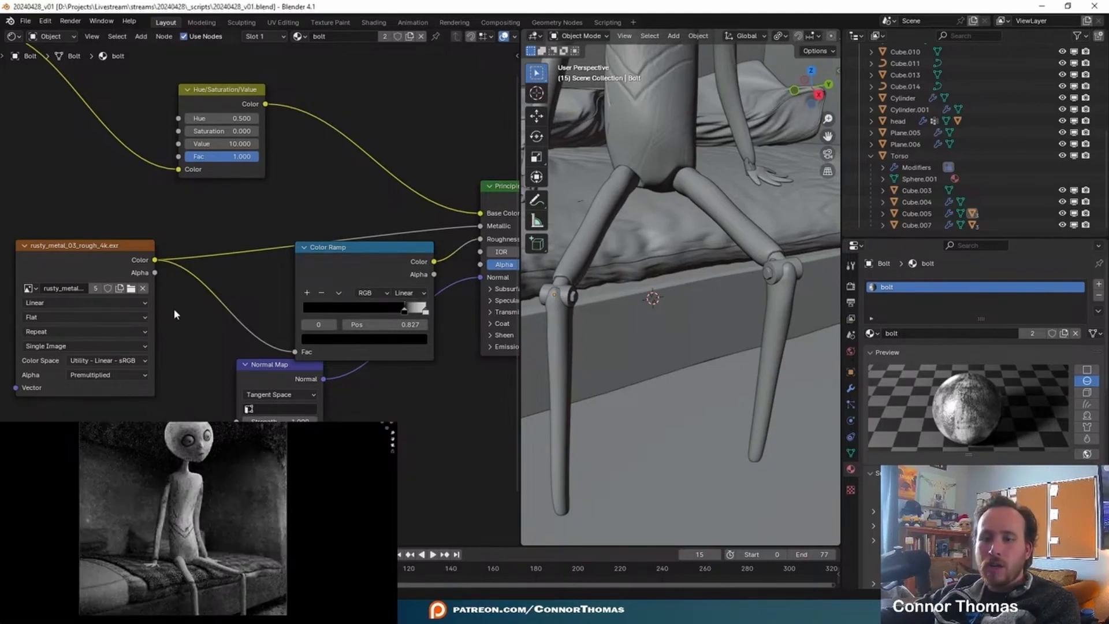
- Clear the parents of the upper and lower leg pieces while keeping their transformation
click(746, 220)
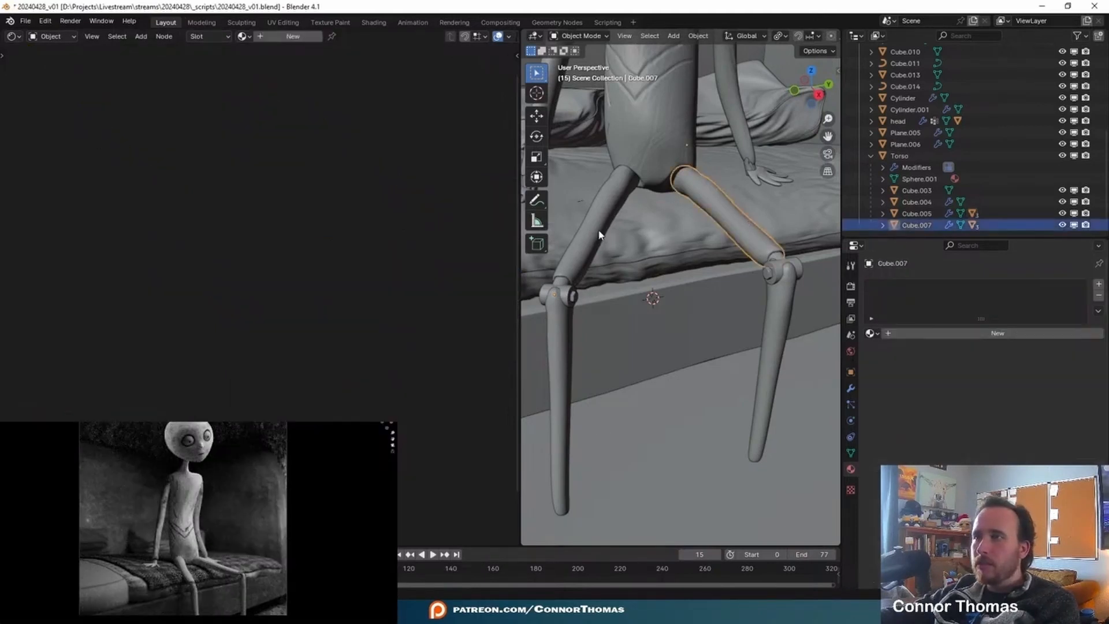
click(774, 359)
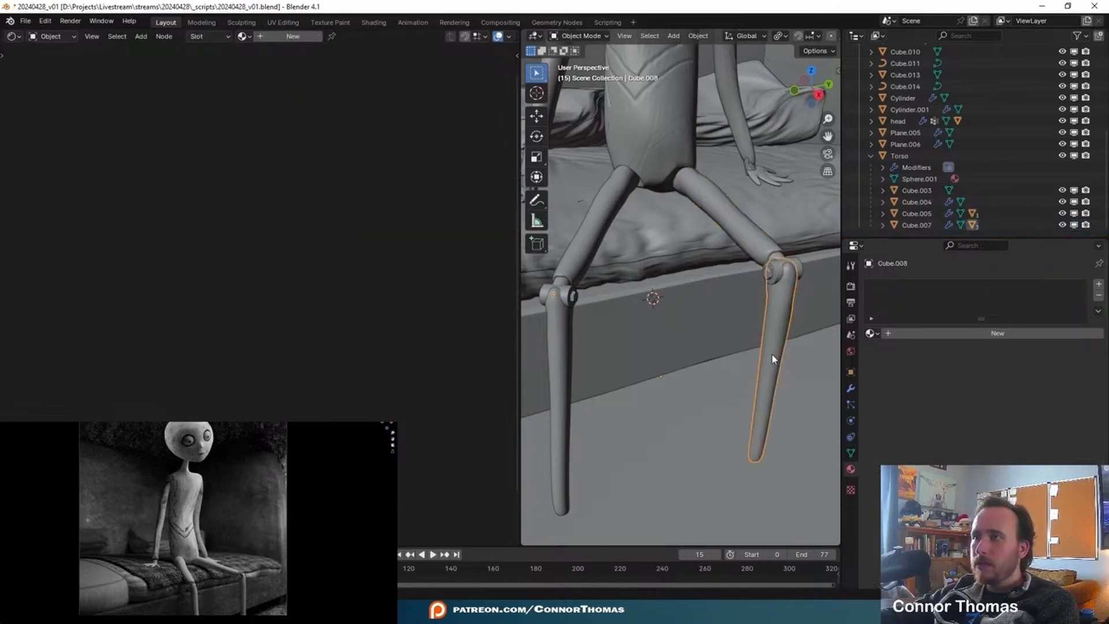
key(alt+p)
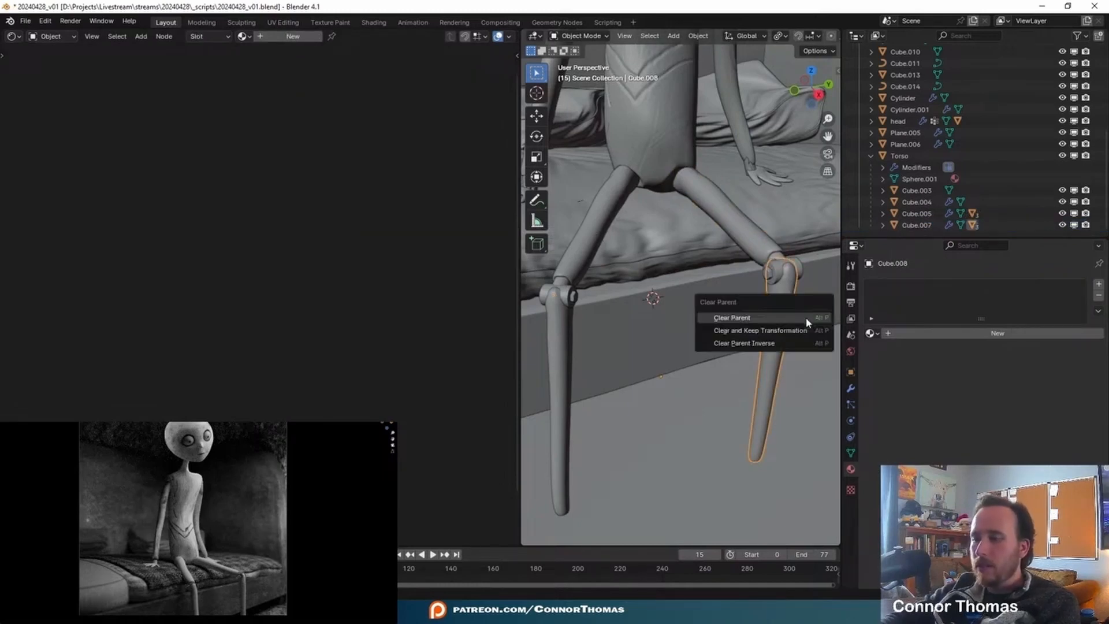
click(763, 330)
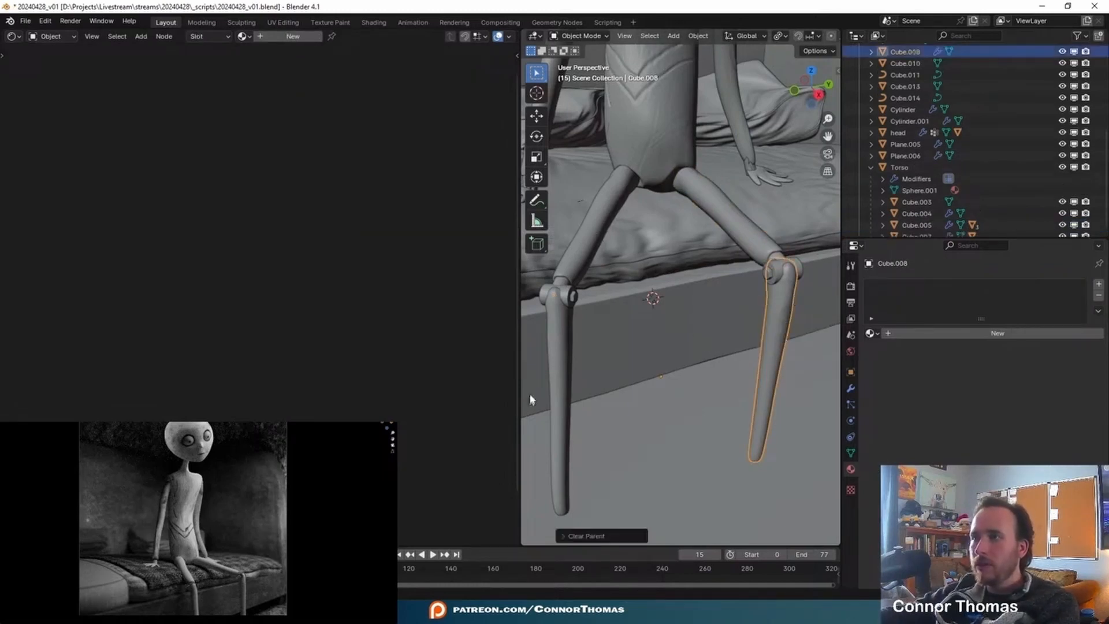
click(565, 370)
- Clear the parents of both knee joints and their bolts while keeping their transformation
click(779, 268)
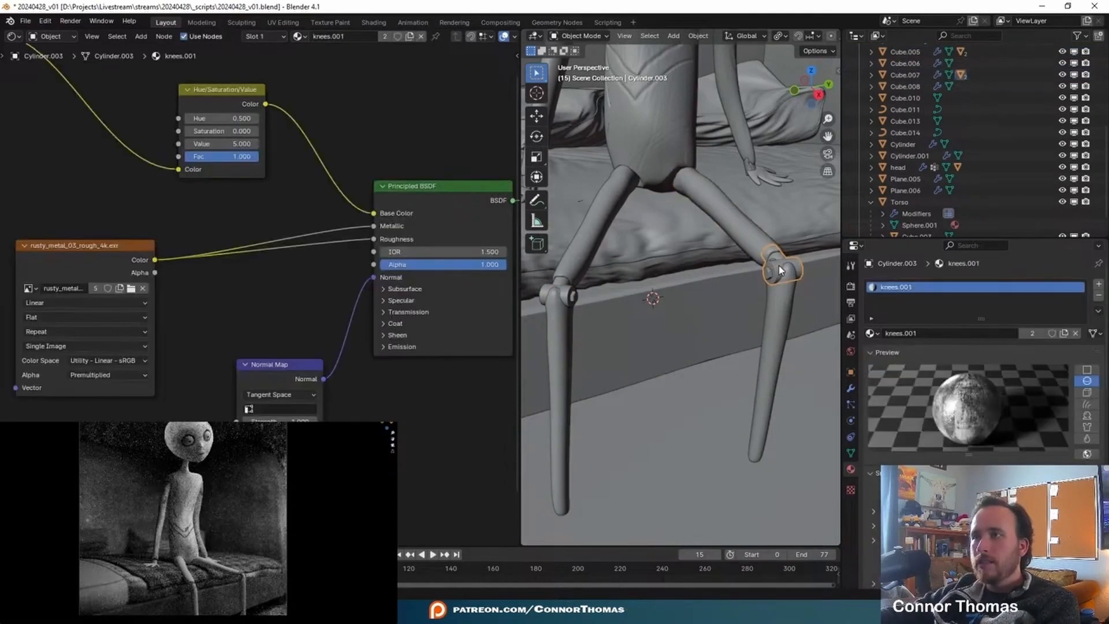
key(alt+p)
click(776, 267)
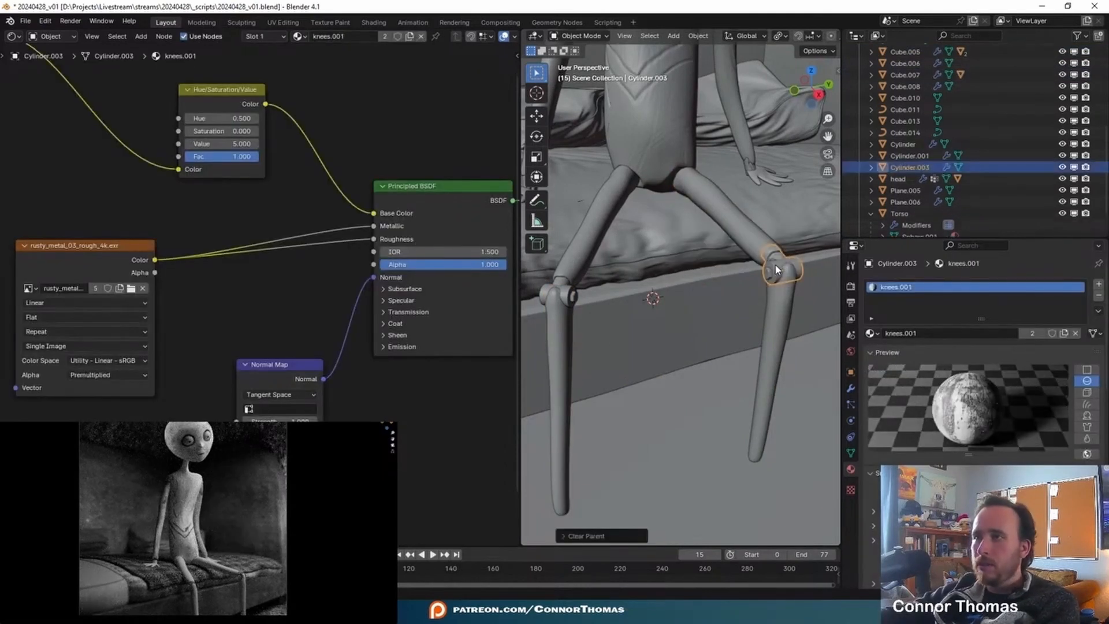
click(767, 273)
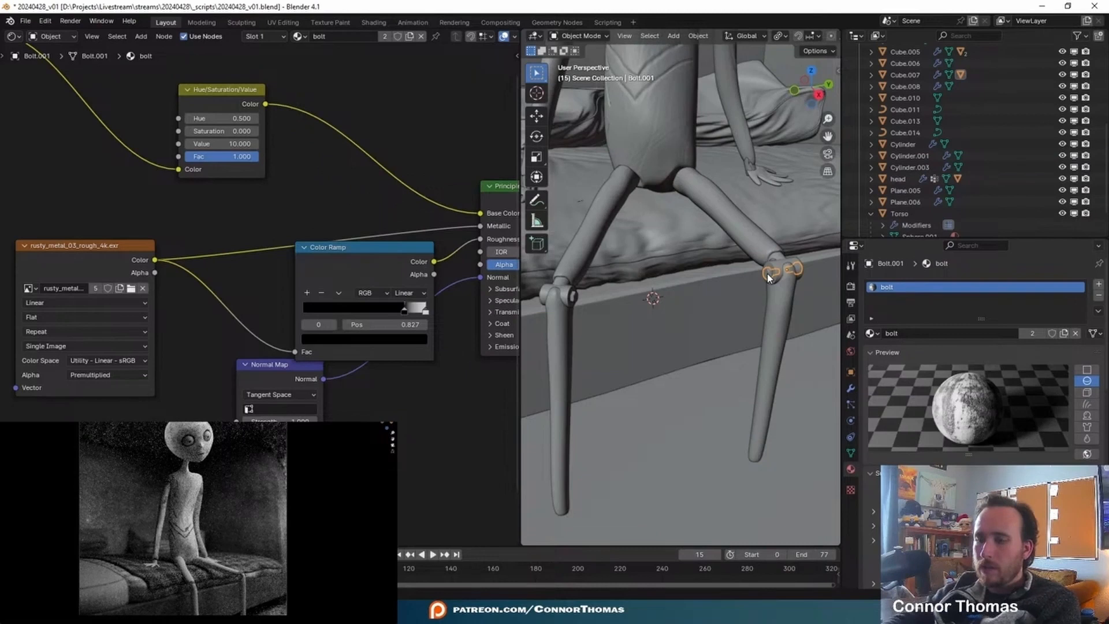
key(alt+p)
click(767, 273)
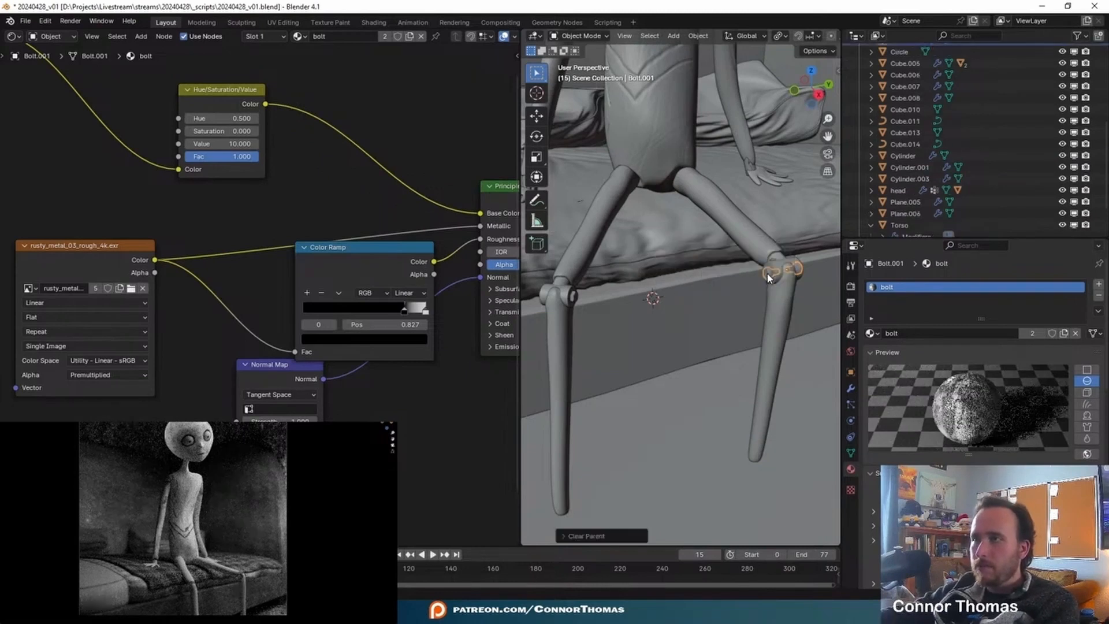
click(575, 300)
key(alt+p)
click(636, 304)
- Test-move both upper leg pieces one at a time to check that they move independently, cancelling each move
click(599, 243)
key(g)
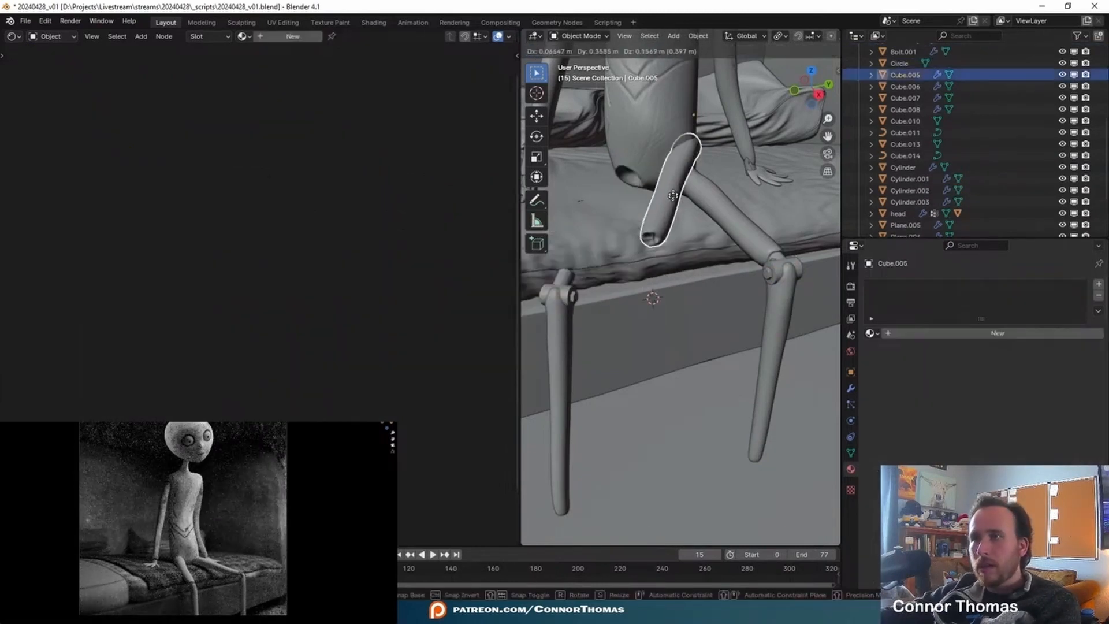
right_click(637, 196)
click(760, 231)
key(g)
right_click(783, 168)
- Save the file and apply the Multires modifiers on both upper and both lower leg pieces
click(597, 210)
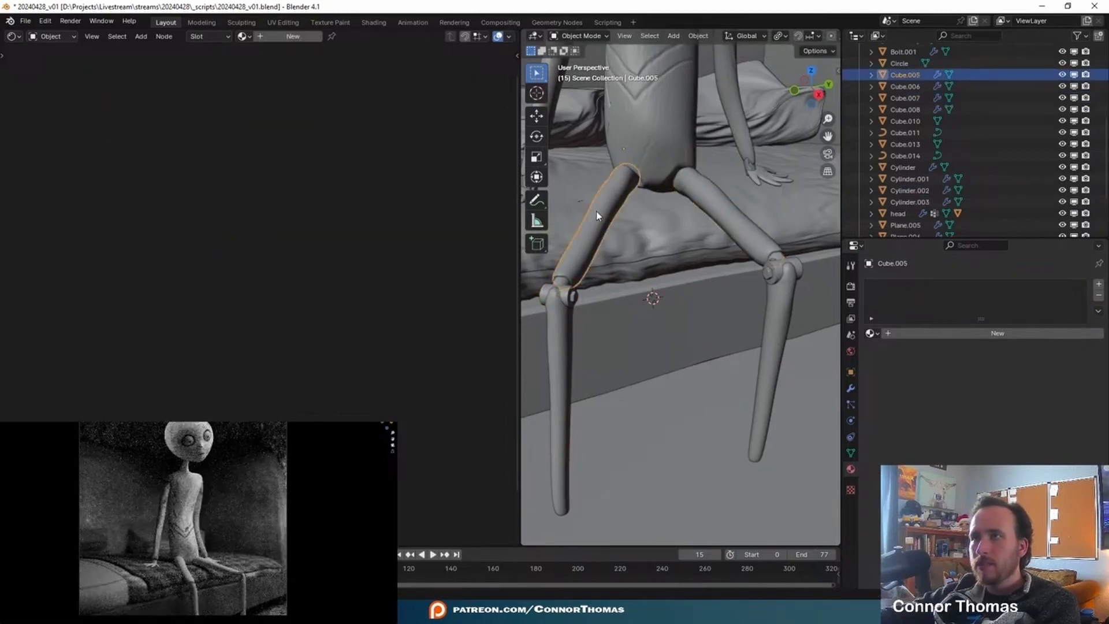
click(850, 388)
key(ctrl+s)
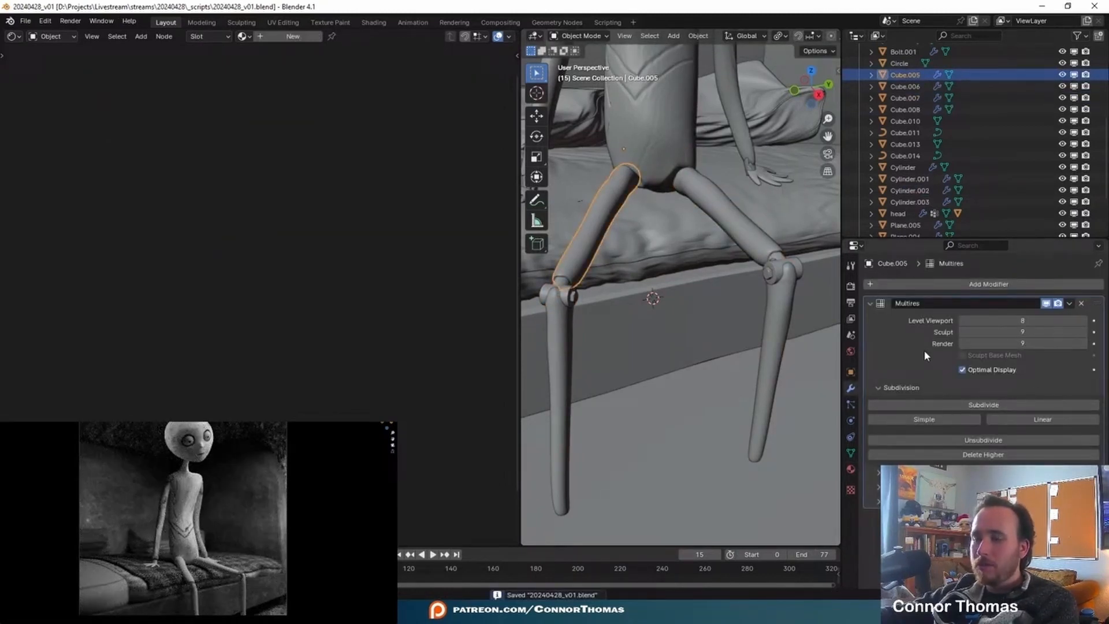
key(ctrl+a)
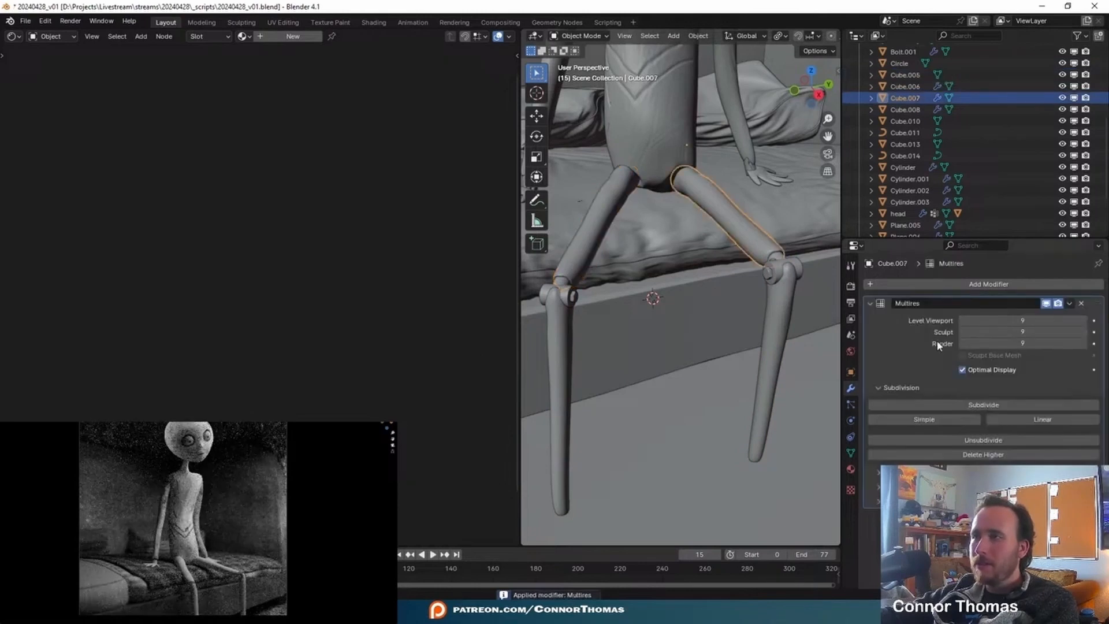
key(ctrl+a)
click(779, 298)
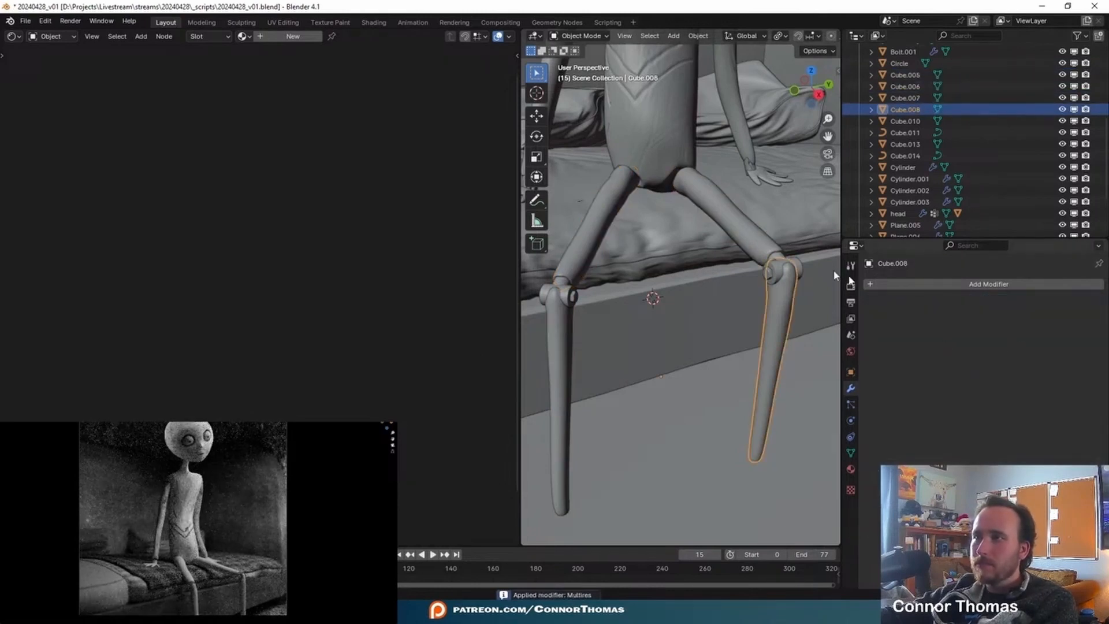
- Join the two upper and two lower leg pieces into one object, with Cube.005 as the active object
shift+click(570, 349)
shift+click(590, 248)
shift+click(753, 231)
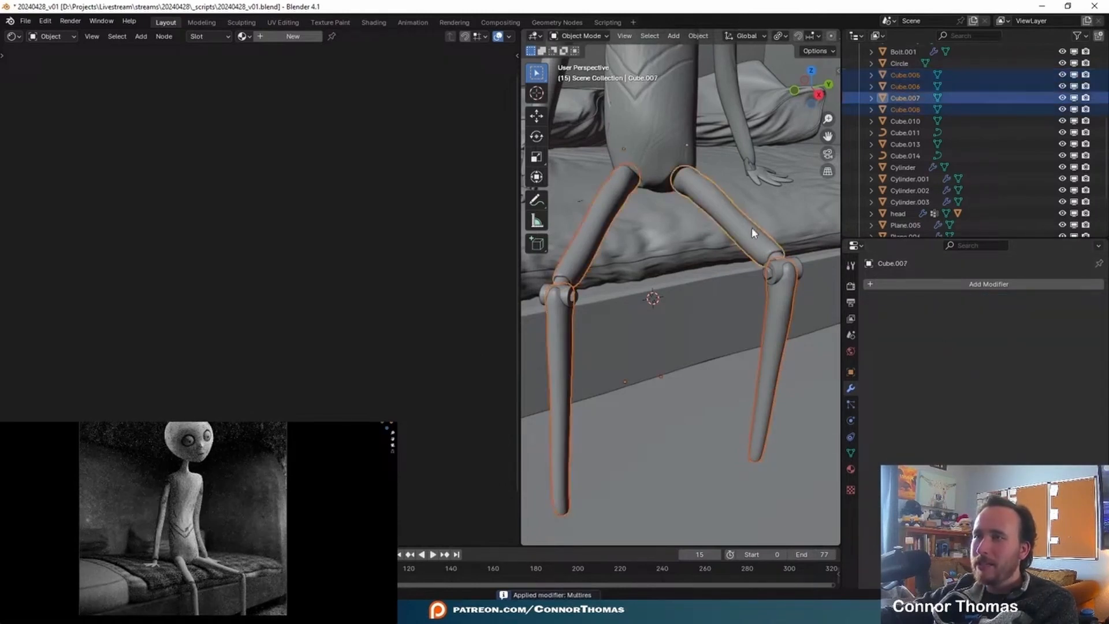
shift+click(592, 213)
key(ctrl+j)
- Add a Decimate modifier in Collapse mode to the joined legs and set its ratio to 0.1
click(989, 284)
text(de)
key(Return)
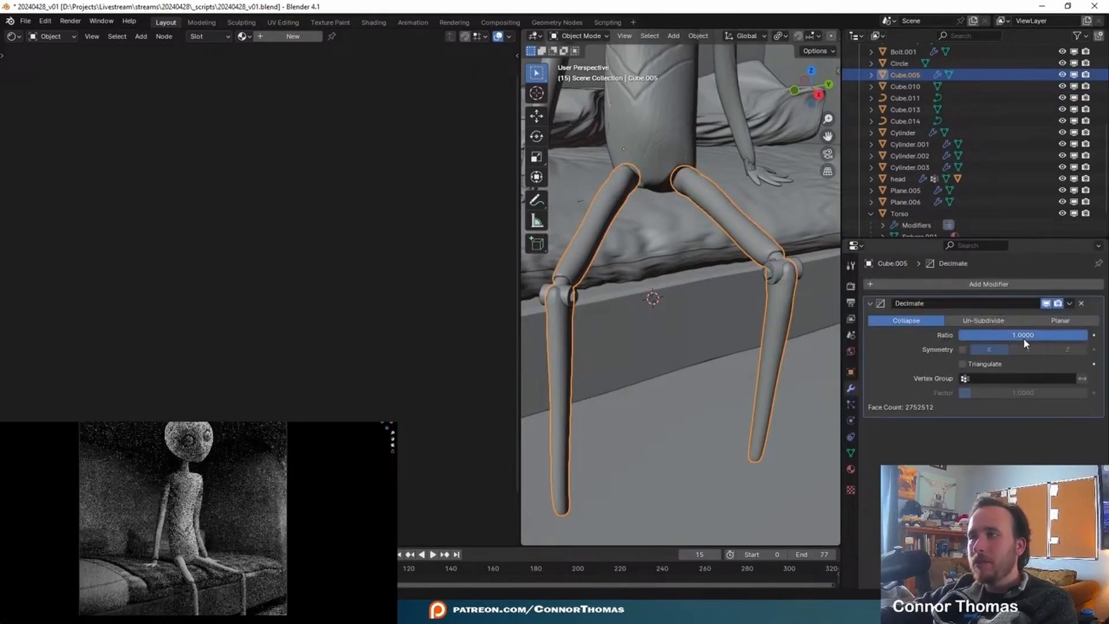
click(1025, 337)
text(.1)
key(Return)
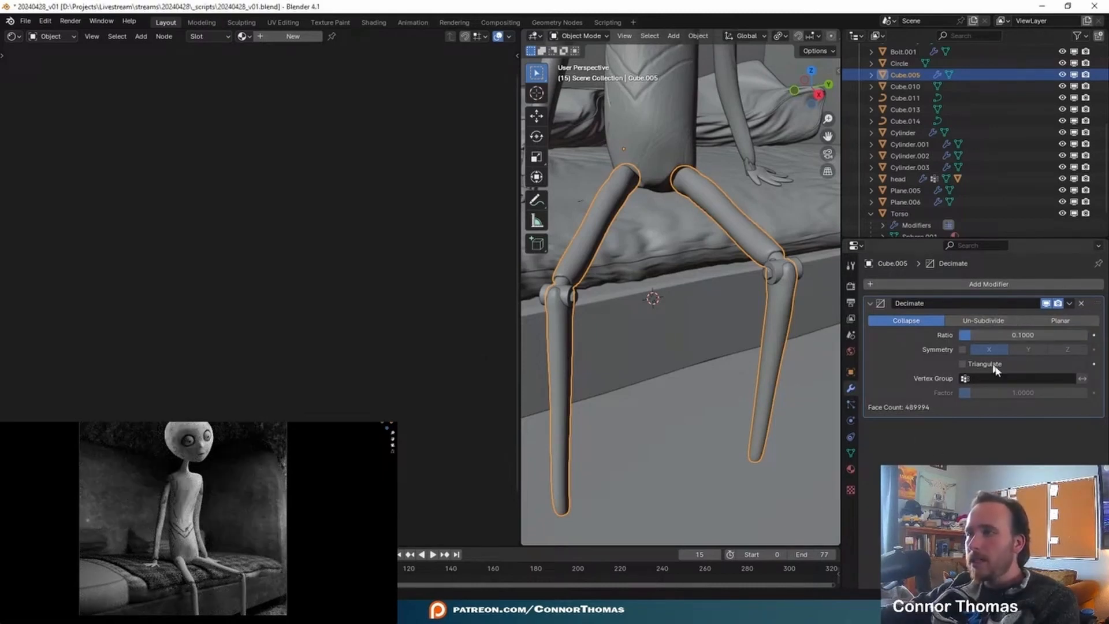
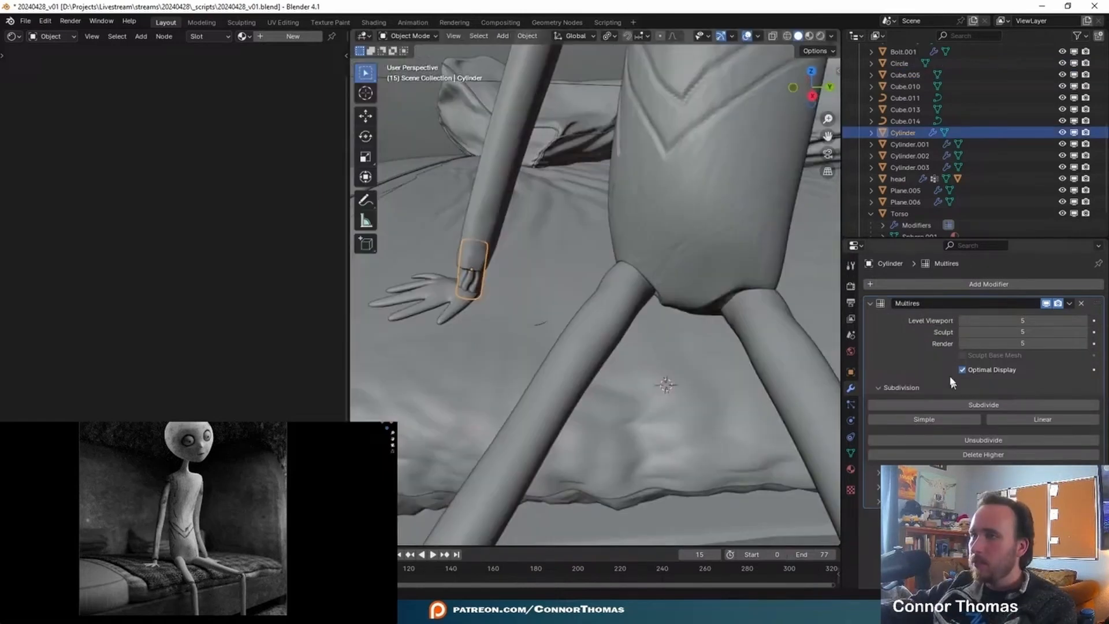
- Apply the Multires modifiers on both wrist cylinders and the Subdivision modifiers on both hands
key(ctrl+a)
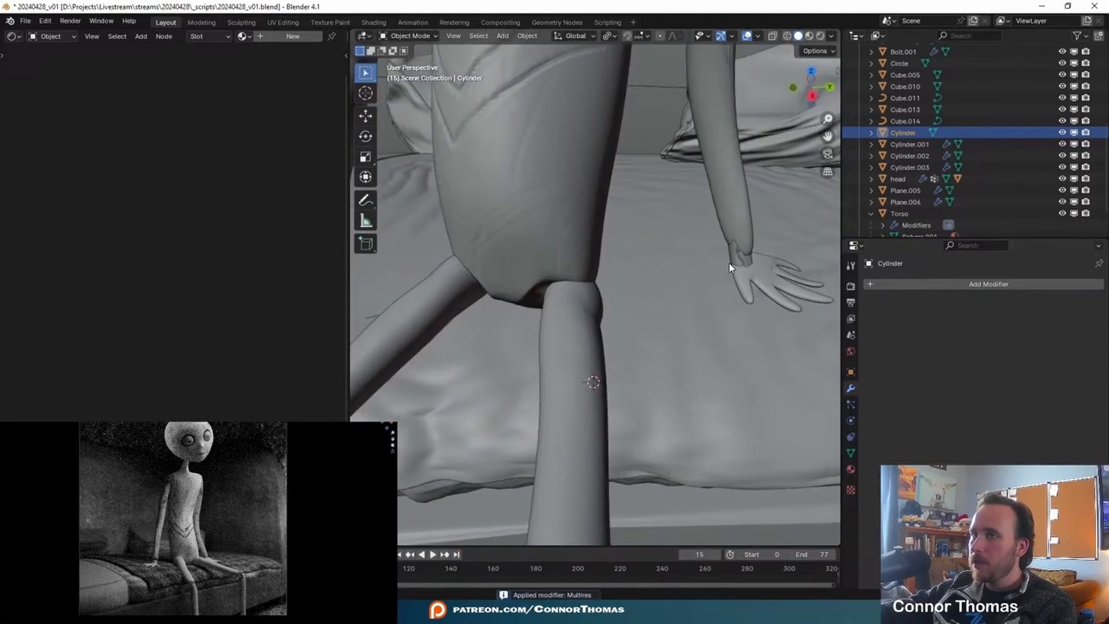
click(736, 259)
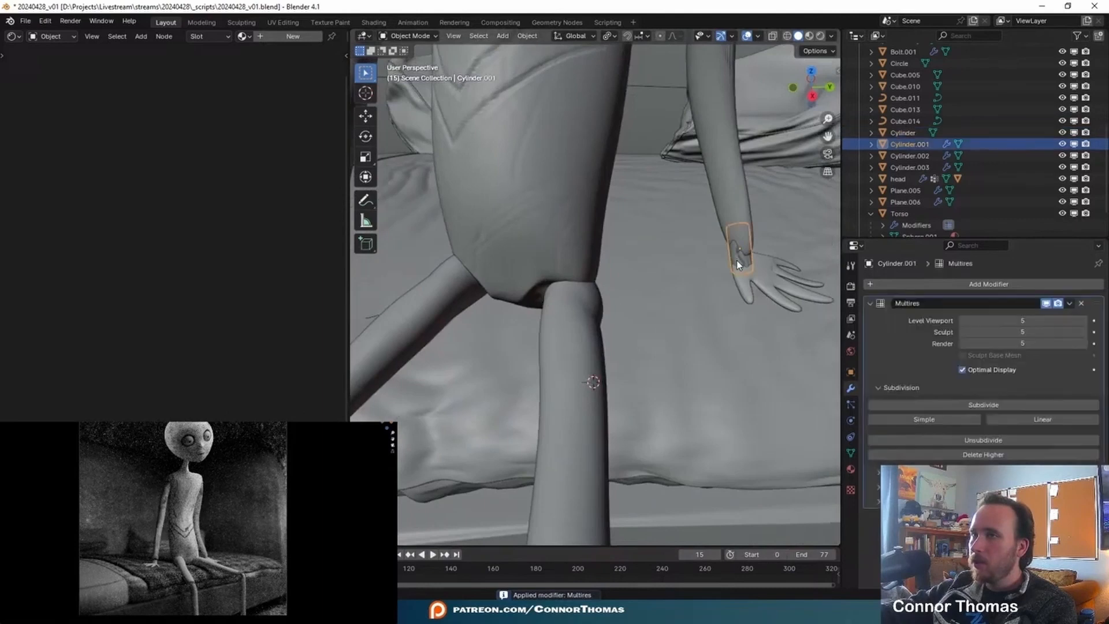
key(ctrl+a)
middle_drag(529, 321, 685, 324)
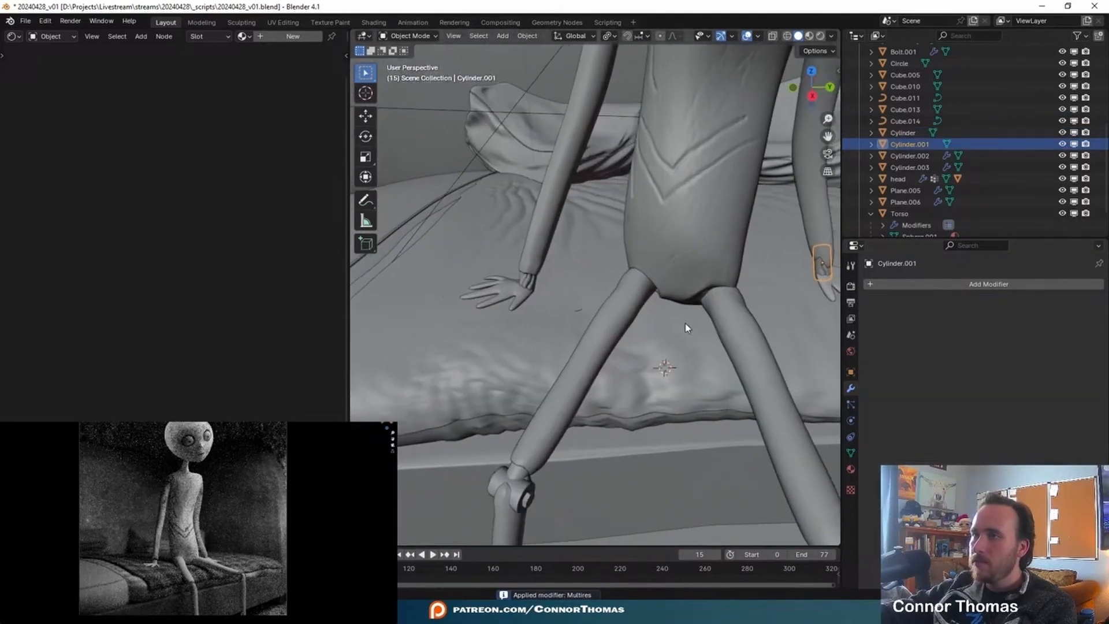
click(501, 296)
key(ctrl+a)
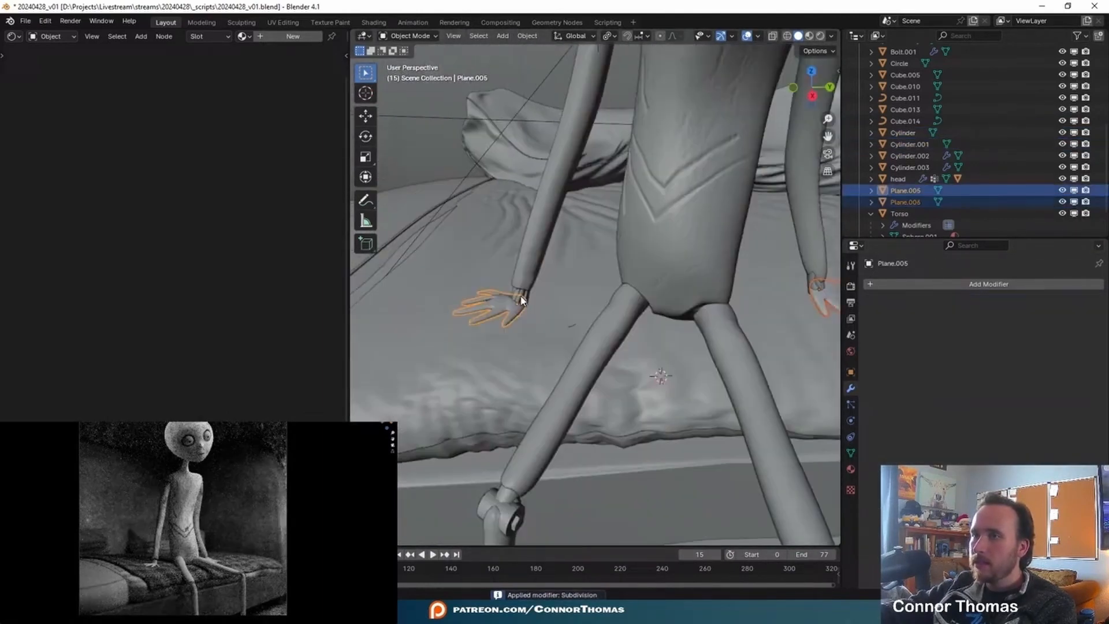
- Join both hands and both wrist cylinders into the legs object, with Cube.005 as the active object
shift+click(817, 290)
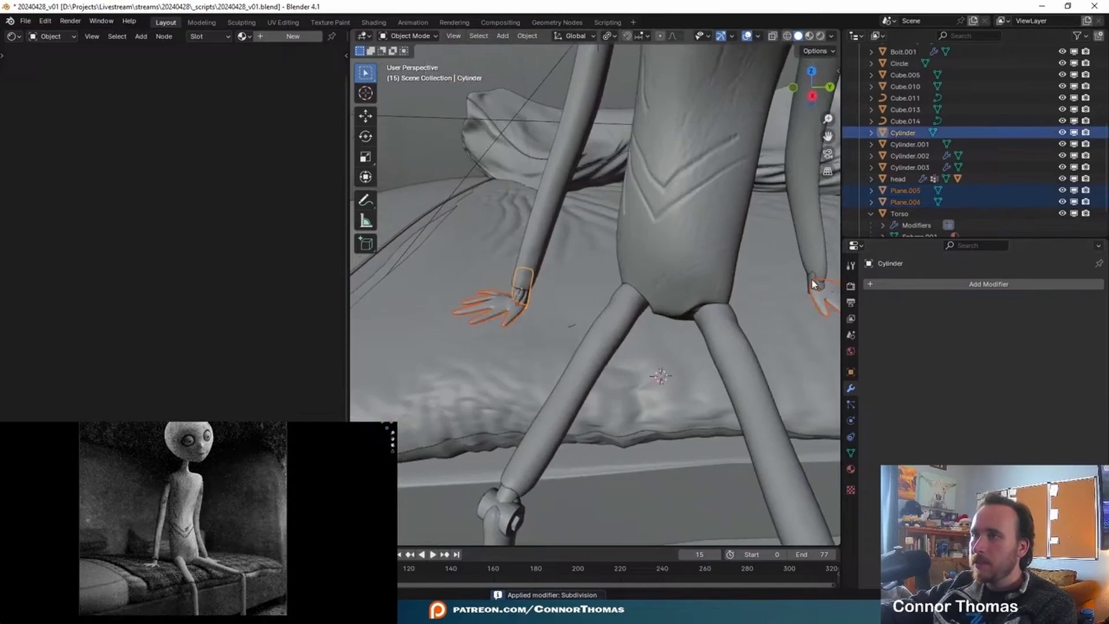
shift+click(814, 285)
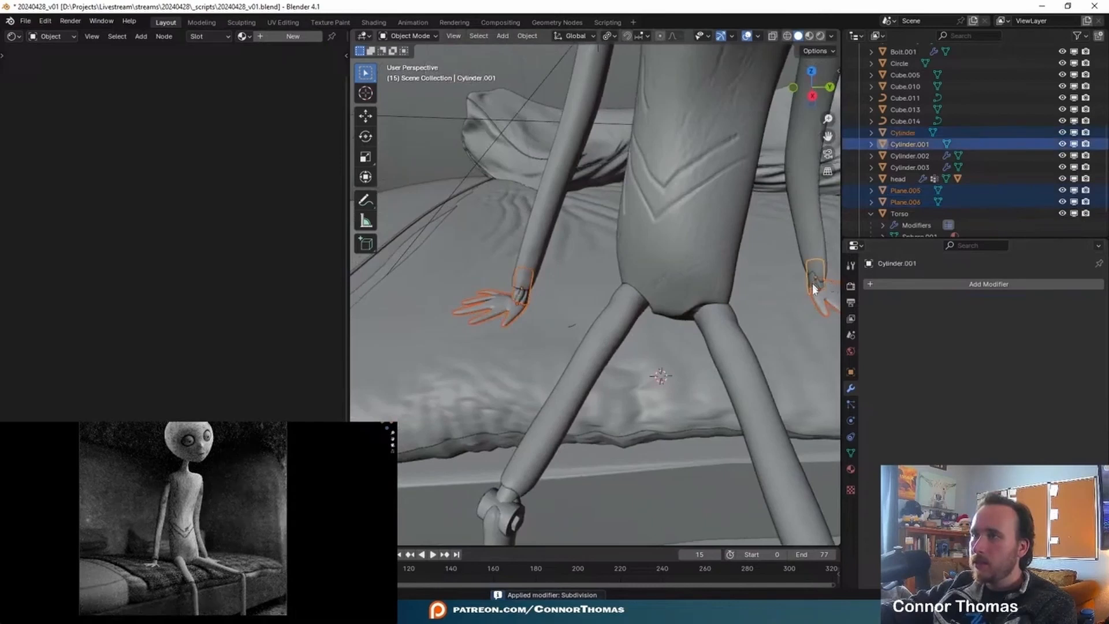
shift+click(725, 343)
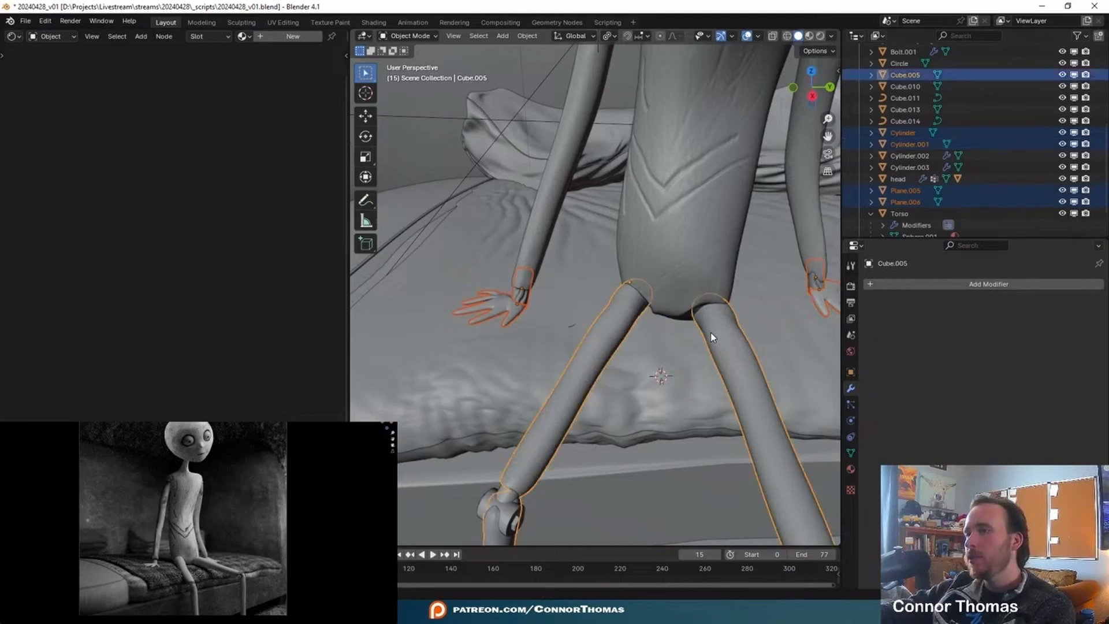
key(ctrl+j)
scroll(757, 318, down, 2)
key(a)
key(alt+a)
- Assign the existing head material to the joined limbs object
mouse_move(756, 320)
middle_down()
mouse_move(751, 298)
mouse_move(742, 309)
middle_up()
click(666, 292)
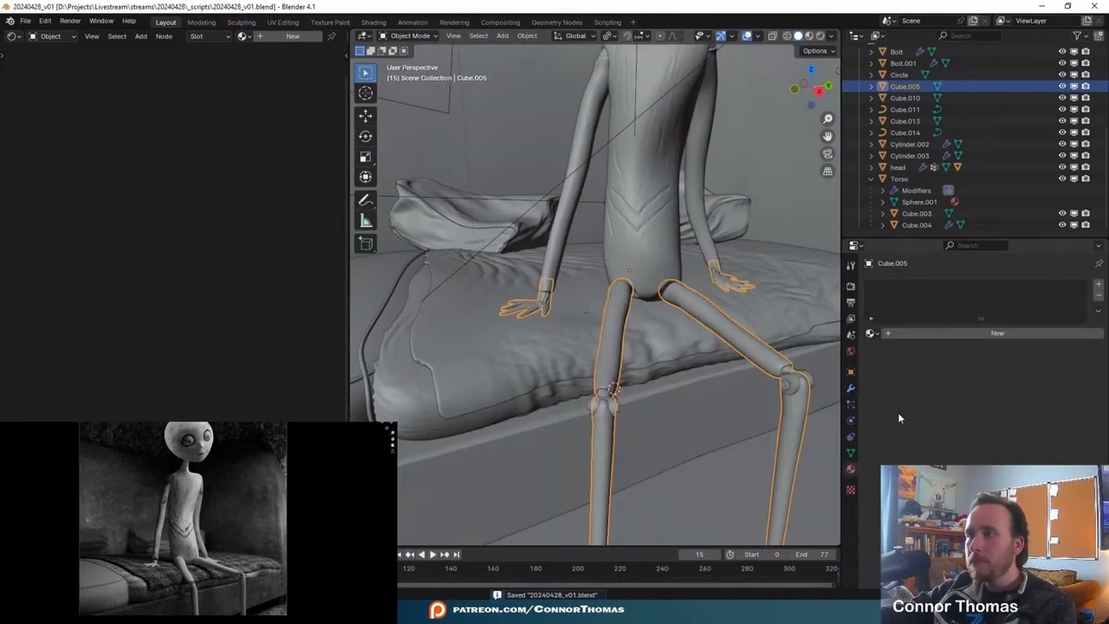
click(877, 334)
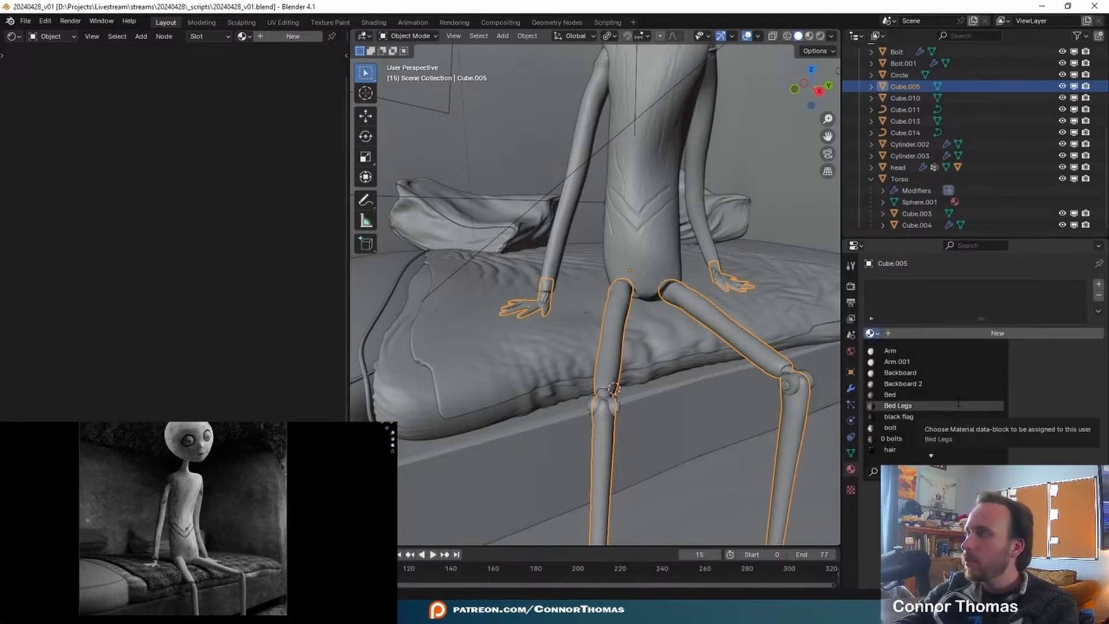
text(to)
key(BackSpace)
key(BackSpace)
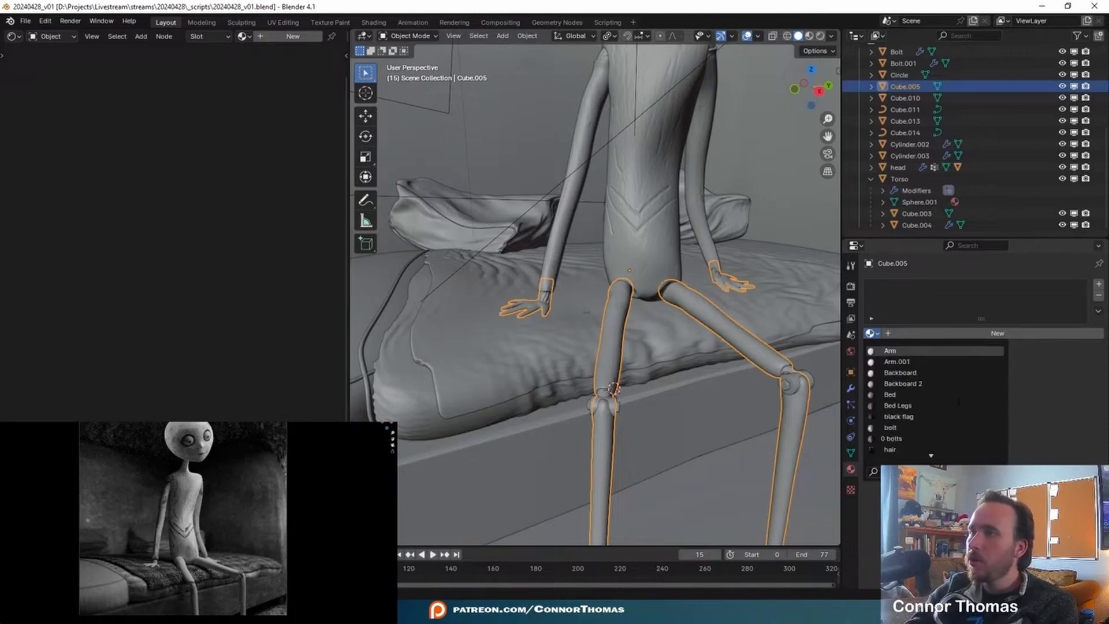
text(head)
key(Return)
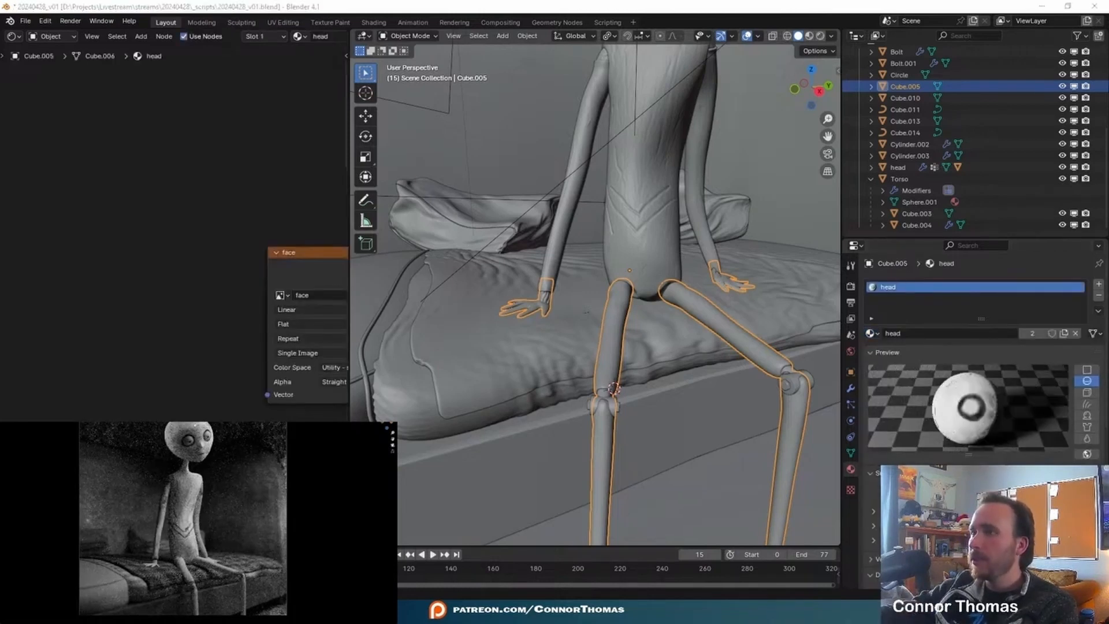
- Select one hand's linked mesh in Edit Mode and unwrap it with Smart UV Project using the default settings
scroll(194, 543, up, 5)
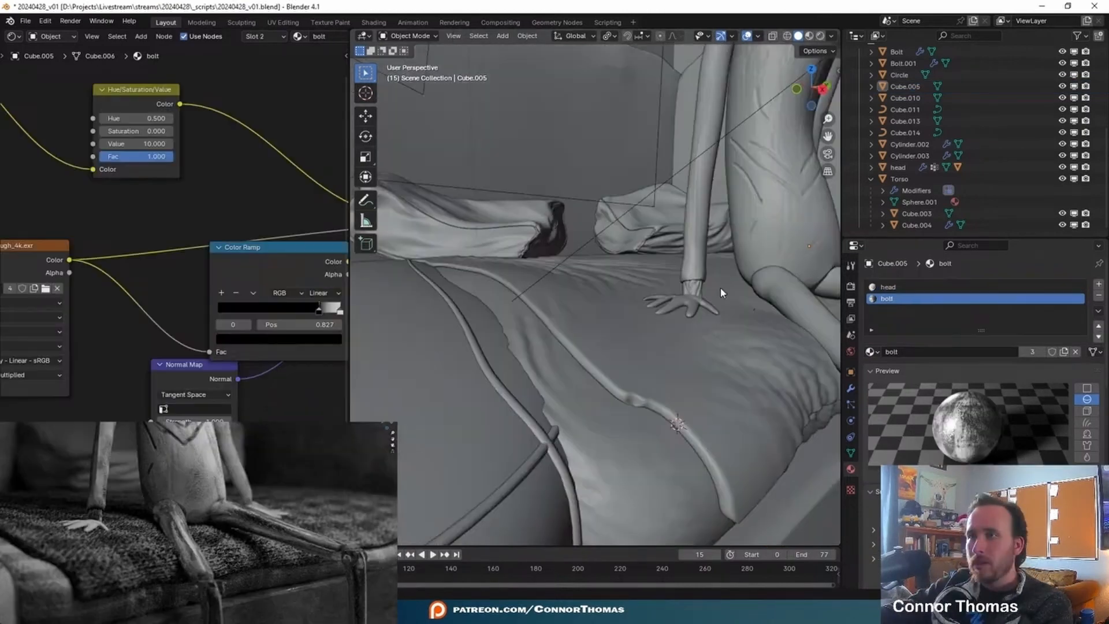
scroll(609, 308, up, 5)
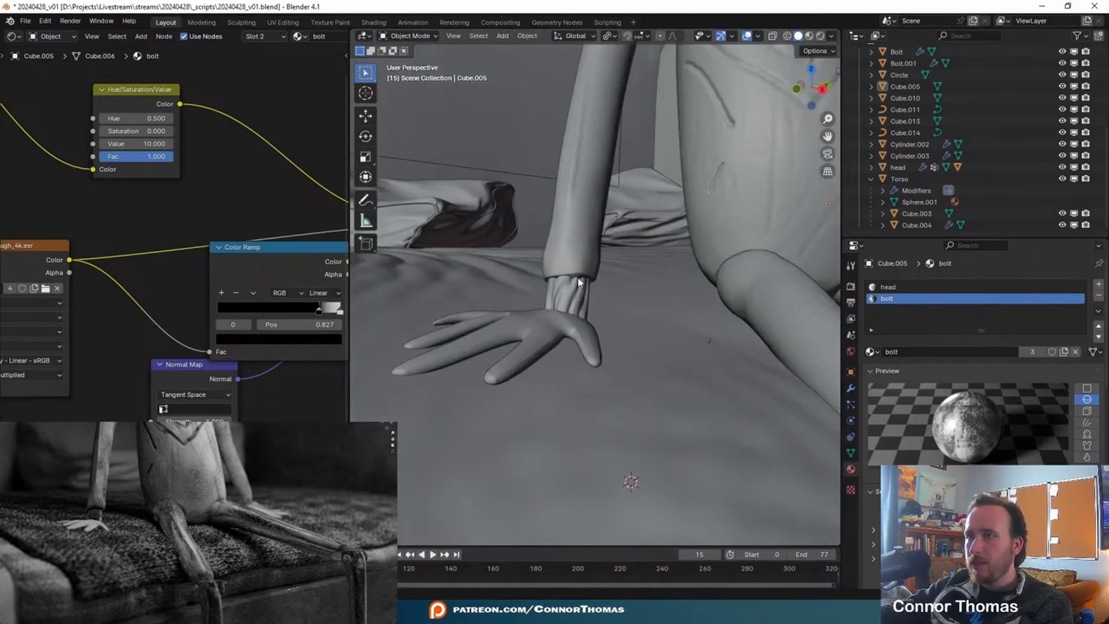
click(555, 344)
scroll(670, 326, up, 2)
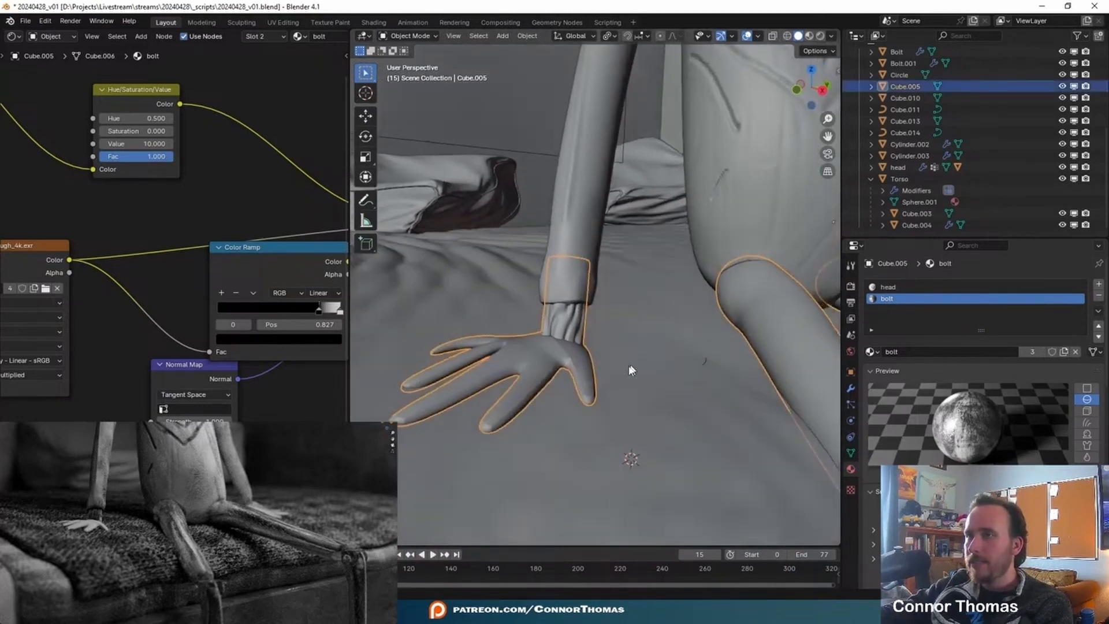
key(Tab)
middle_drag(563, 376, 553, 390)
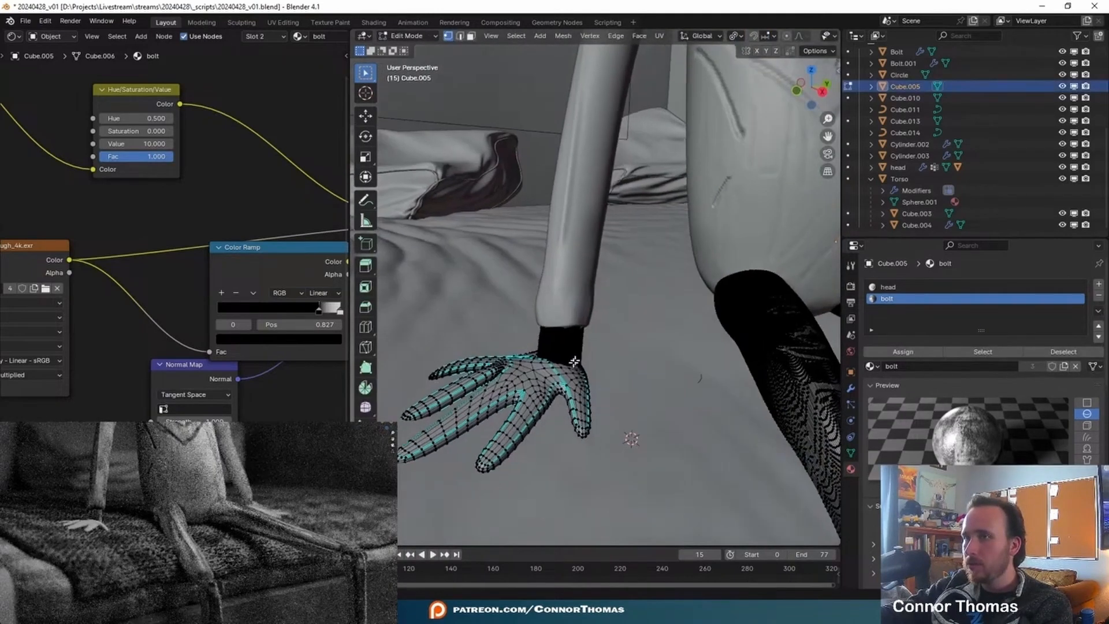
key(l)
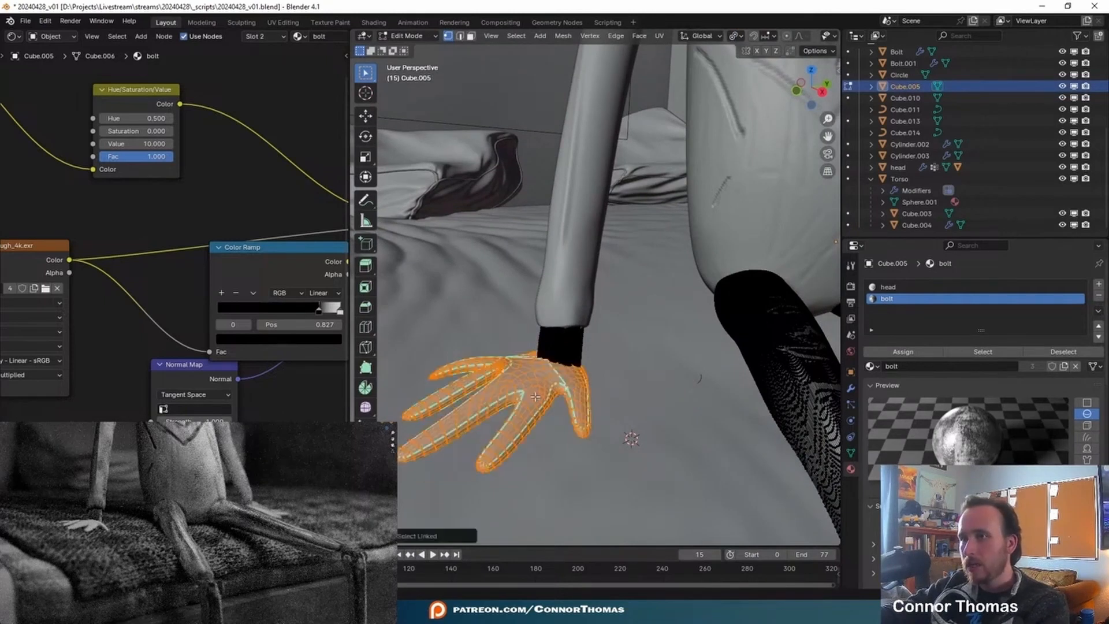
key(u)
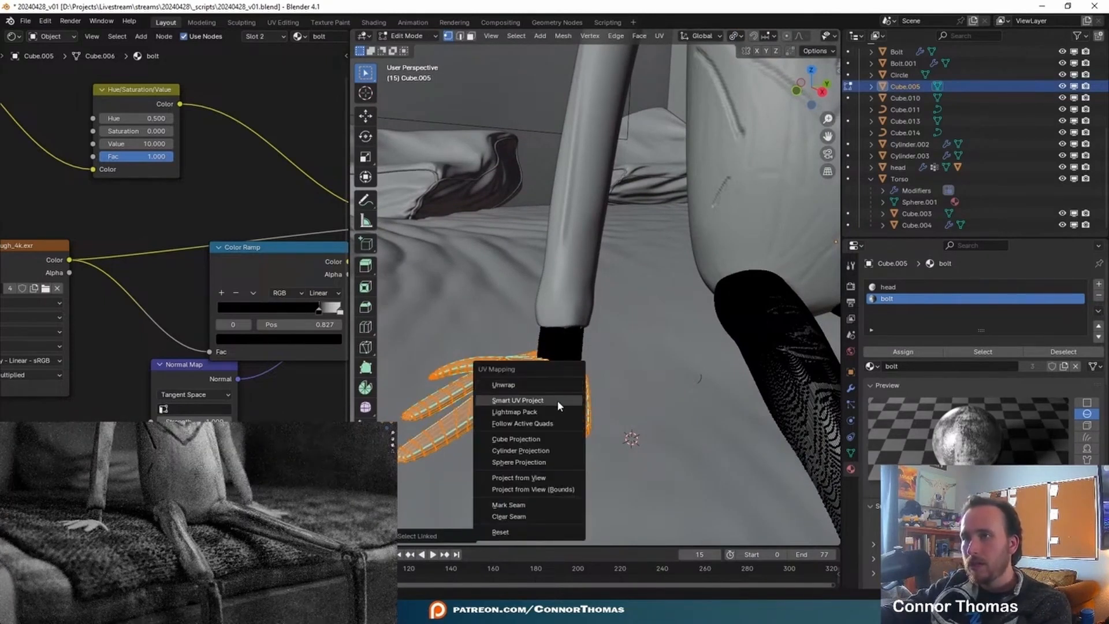
click(557, 400)
click(542, 507)
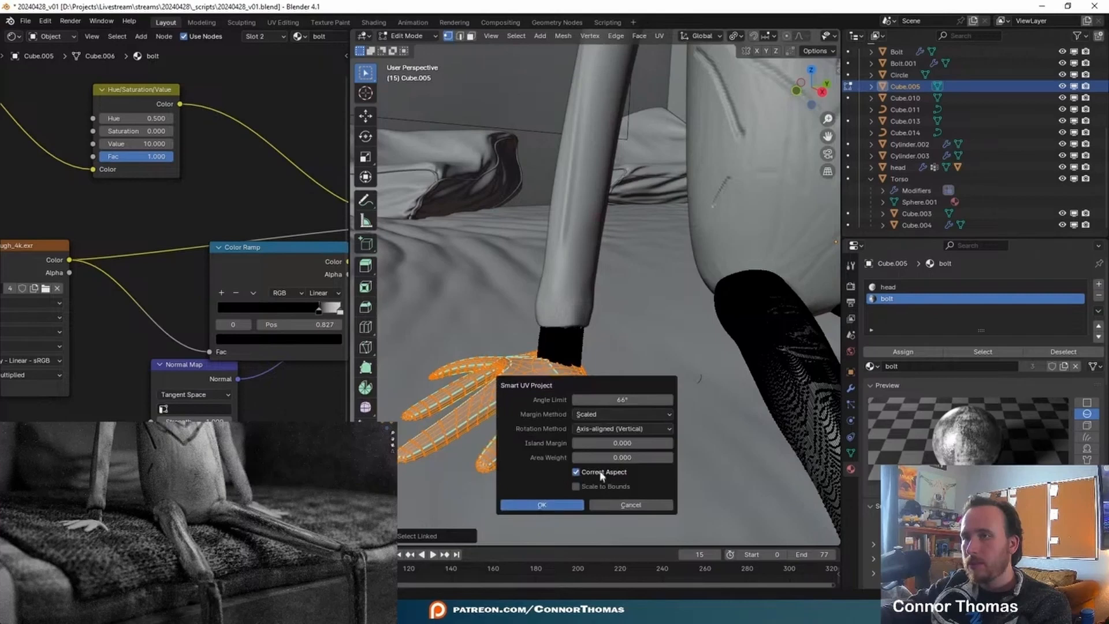
- UV unwrap the mesh of the character's other hand
key(Tab)
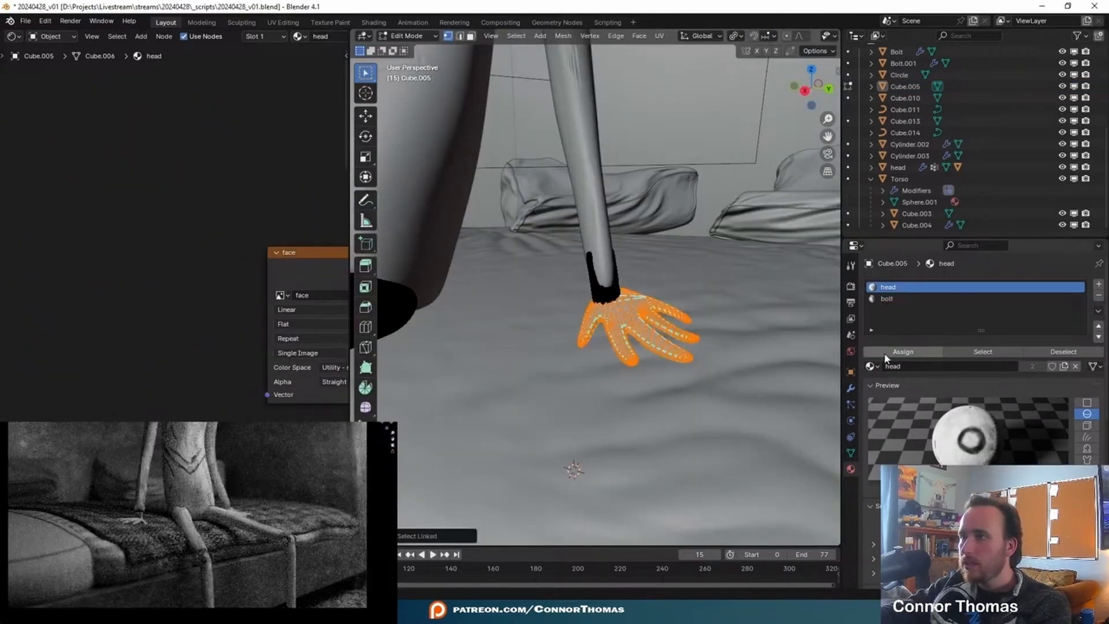
key(u)
click(714, 317)
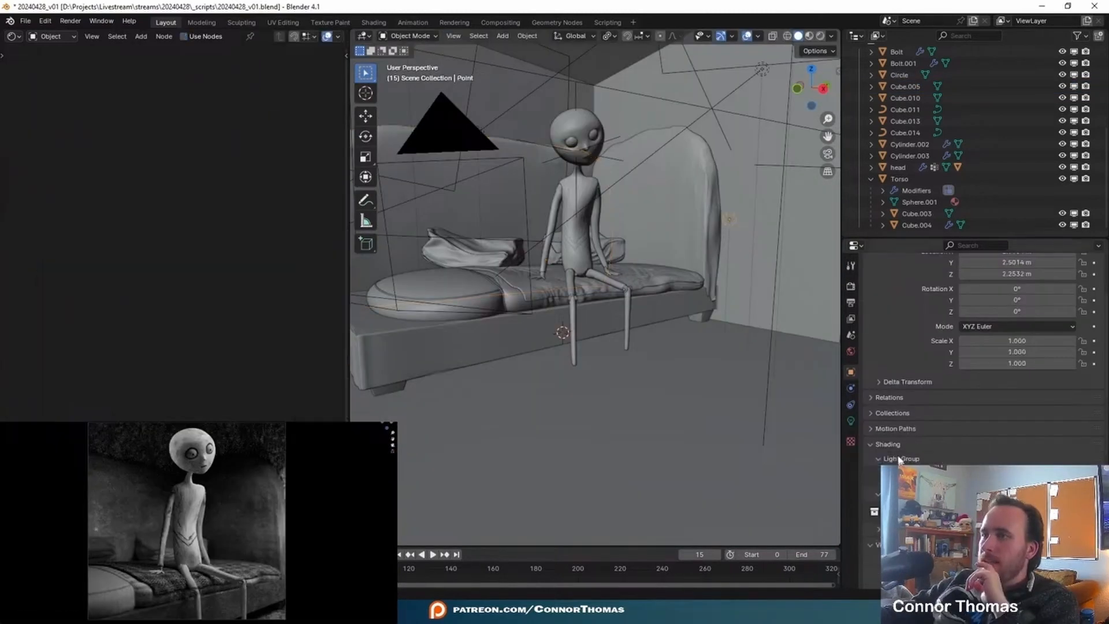
- Compare the point light with Glossy ray visibility off and on, and leave Glossy disabled
scroll(982, 440, down, 8)
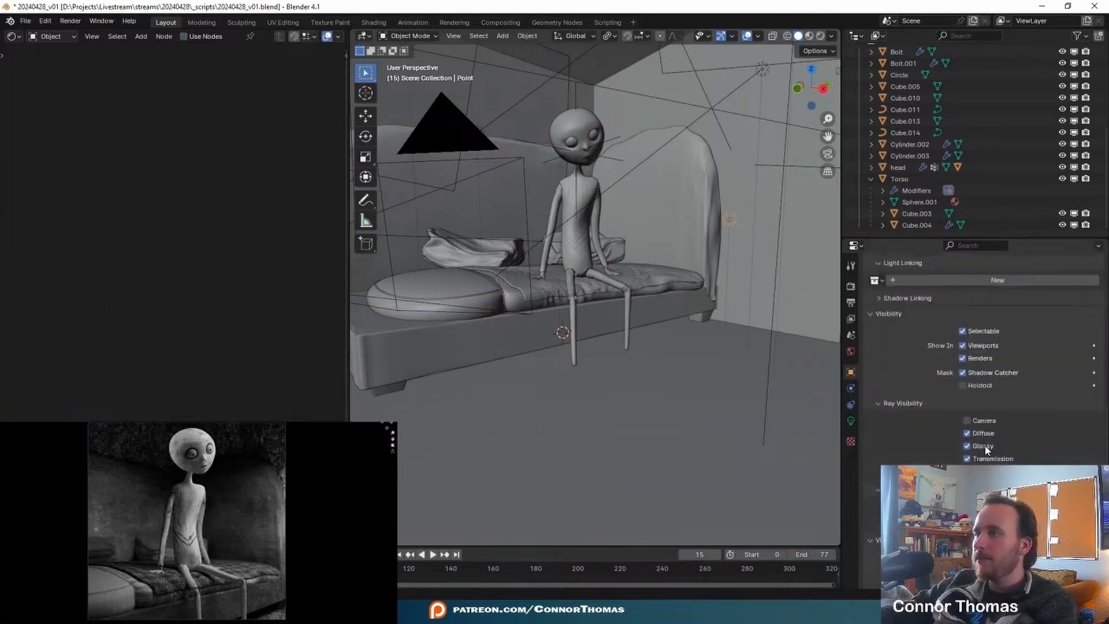
click(982, 448)
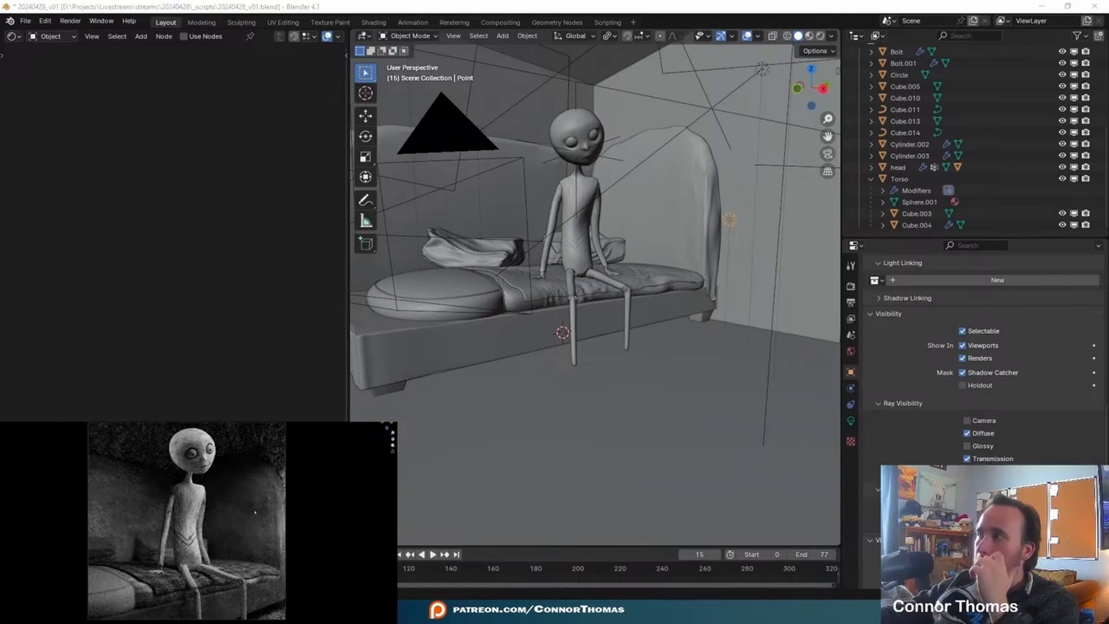
click(977, 448)
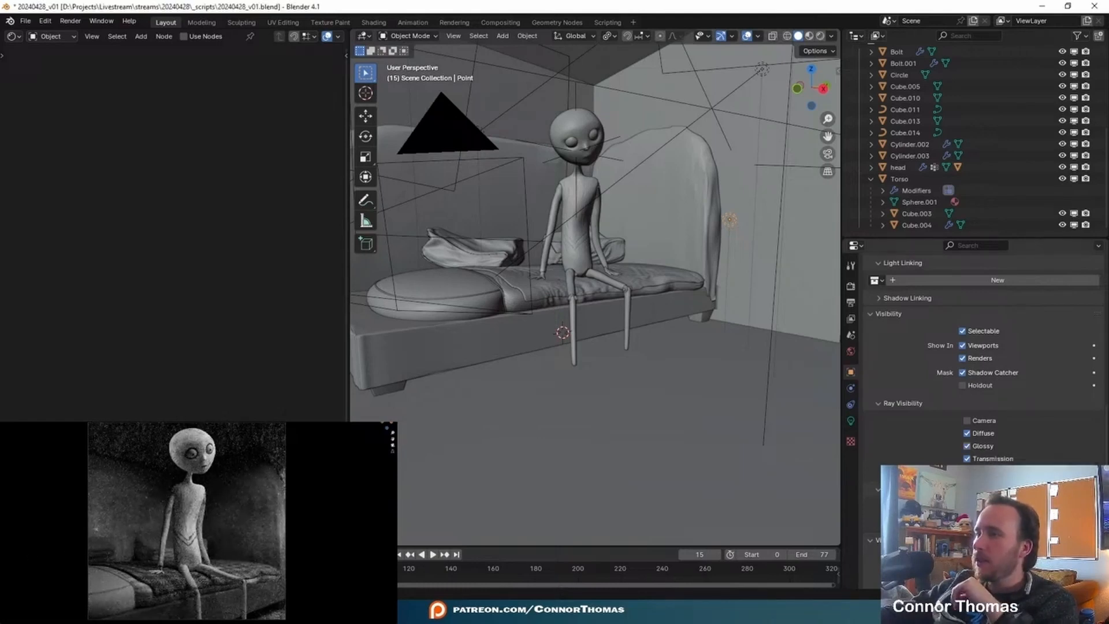
click(976, 450)
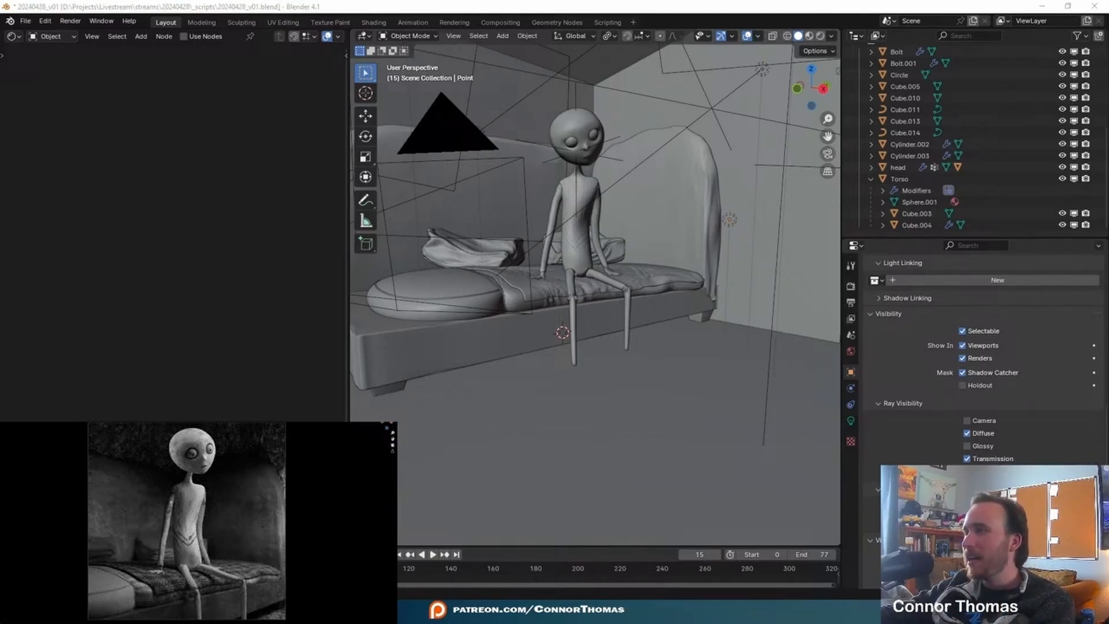
- Duplicate the area light behind the character, move the copy beside the original, and rotate it with Trackball
scroll(624, 270, down, 5)
middle_drag(635, 236, 642, 305)
scroll(642, 305, up, 2)
click(484, 216)
middle_drag(494, 234, 628, 255)
key(shift+d)
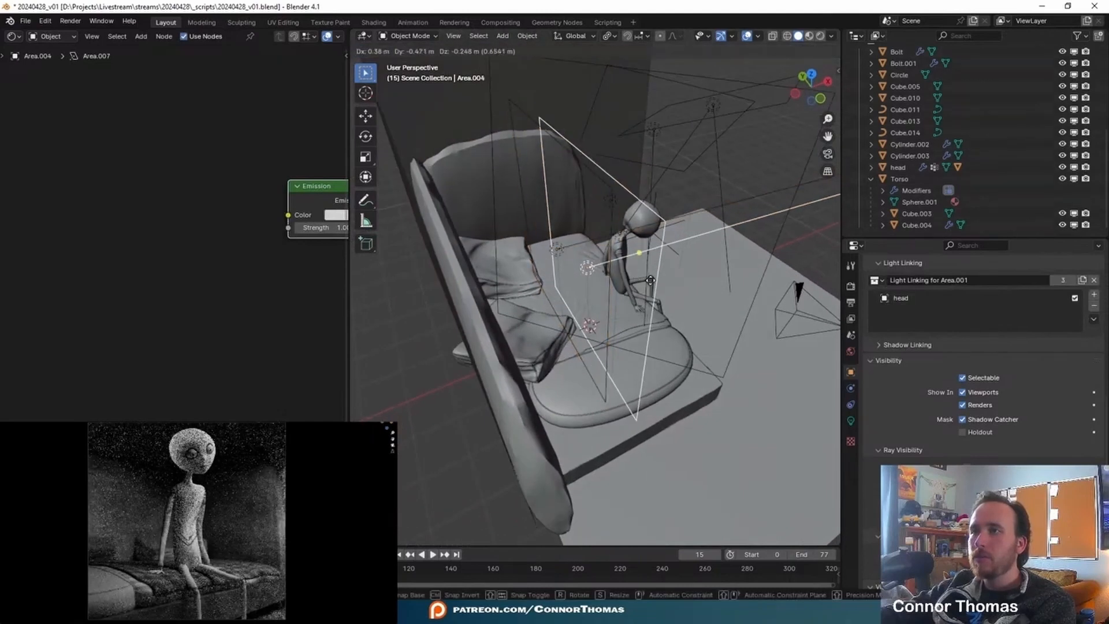
key(r)
key(r)
click(696, 284)
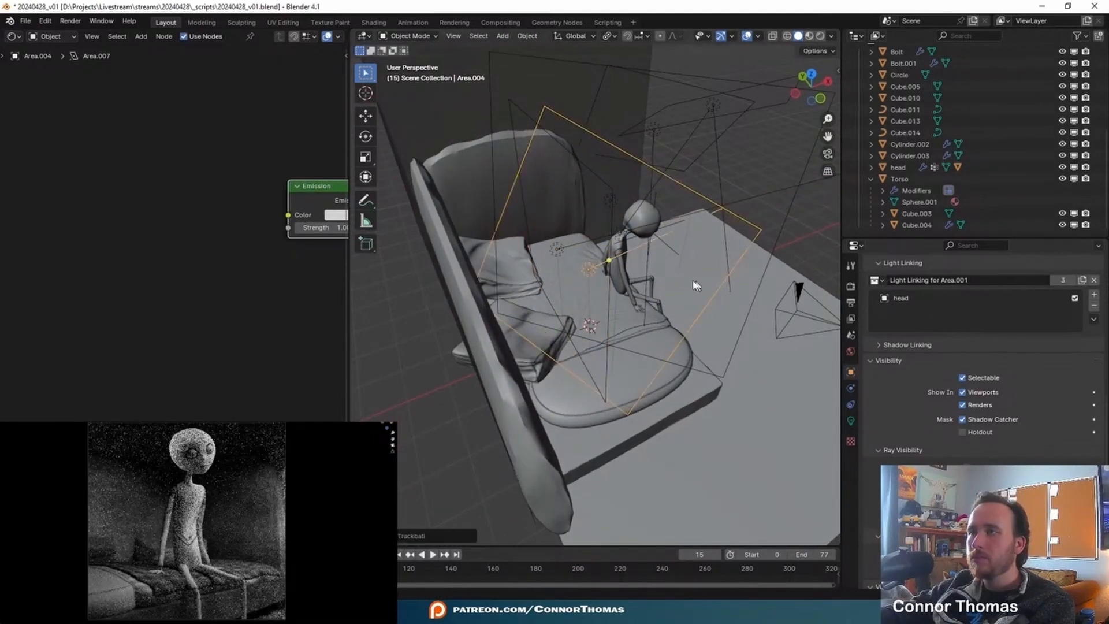
middle_drag(696, 285, 611, 270)
- Replace head with Cube.003 in the light linking collection used by the duplicated area light
click(1066, 300)
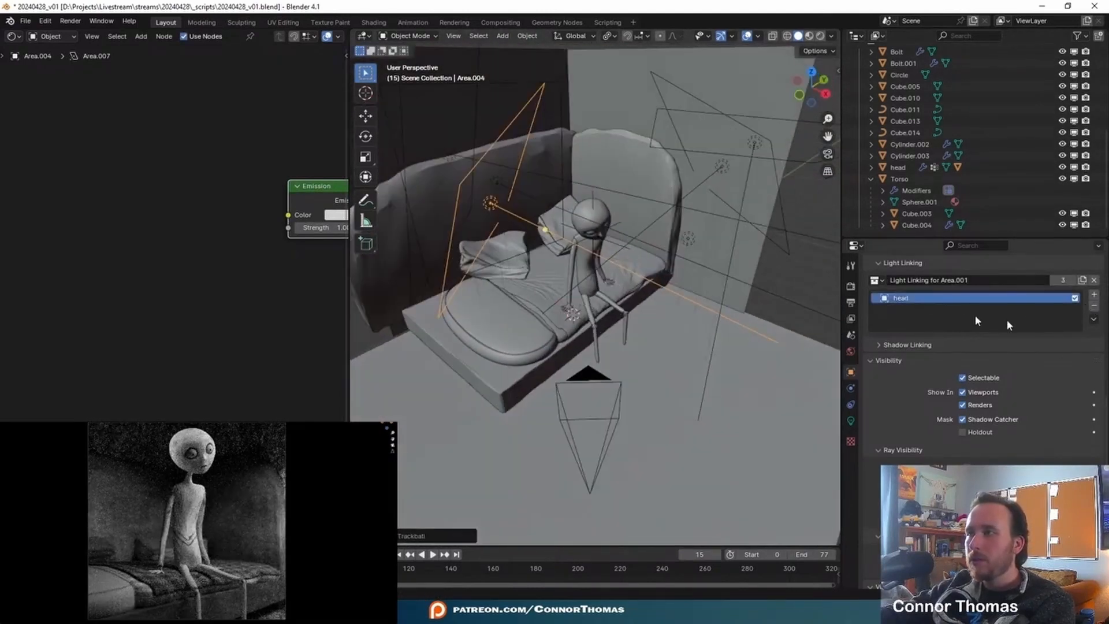
click(1093, 306)
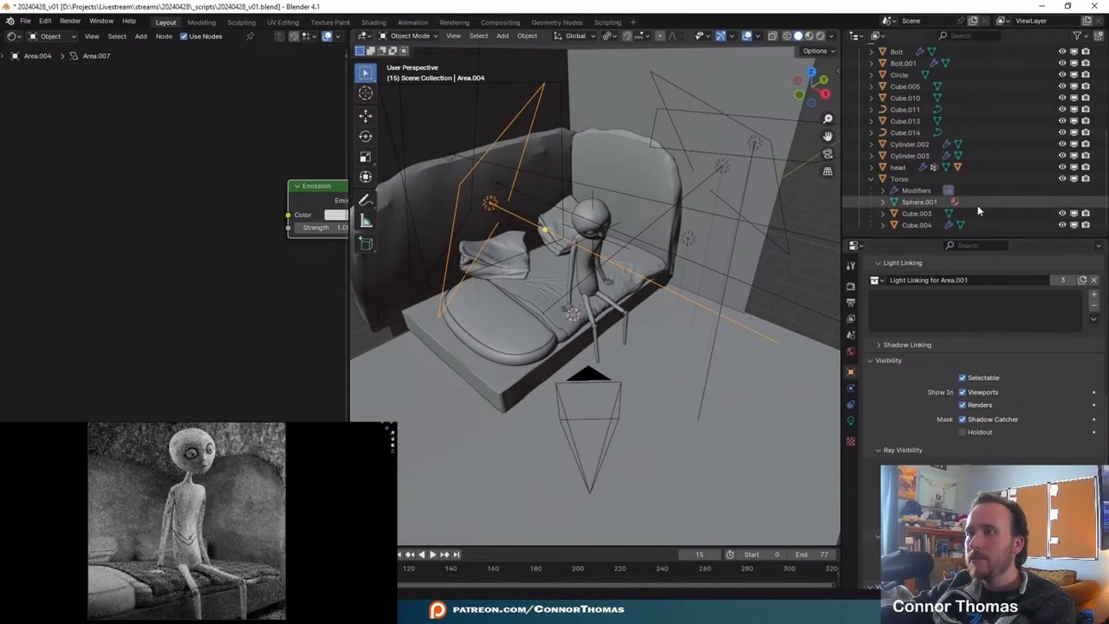
click(925, 217)
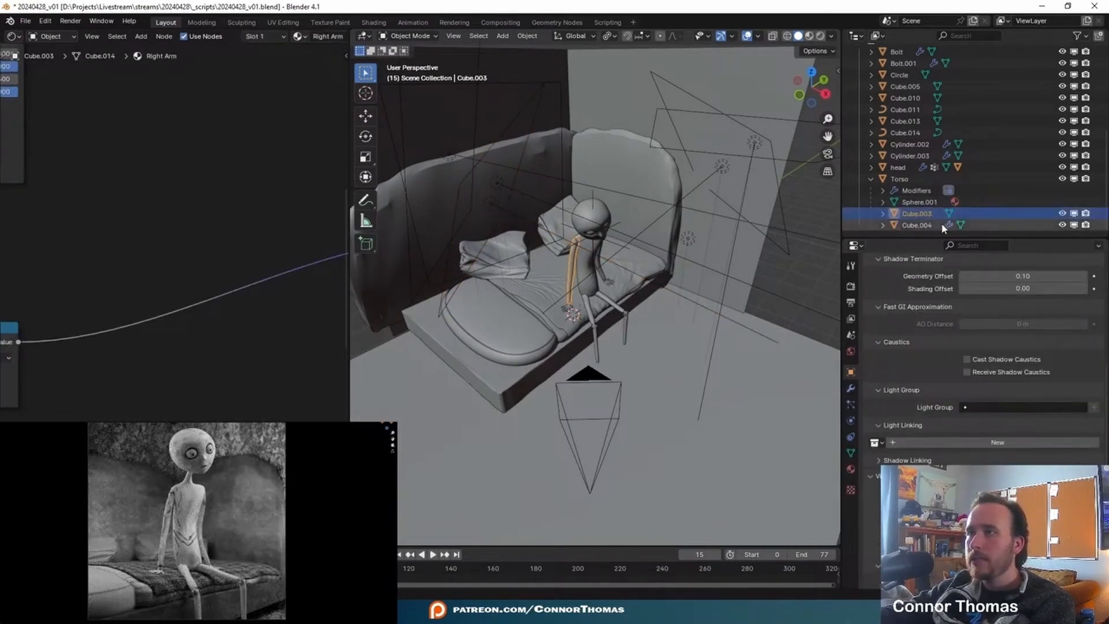
click(493, 204)
drag(927, 215, 939, 301)
drag(941, 342, 936, 315)
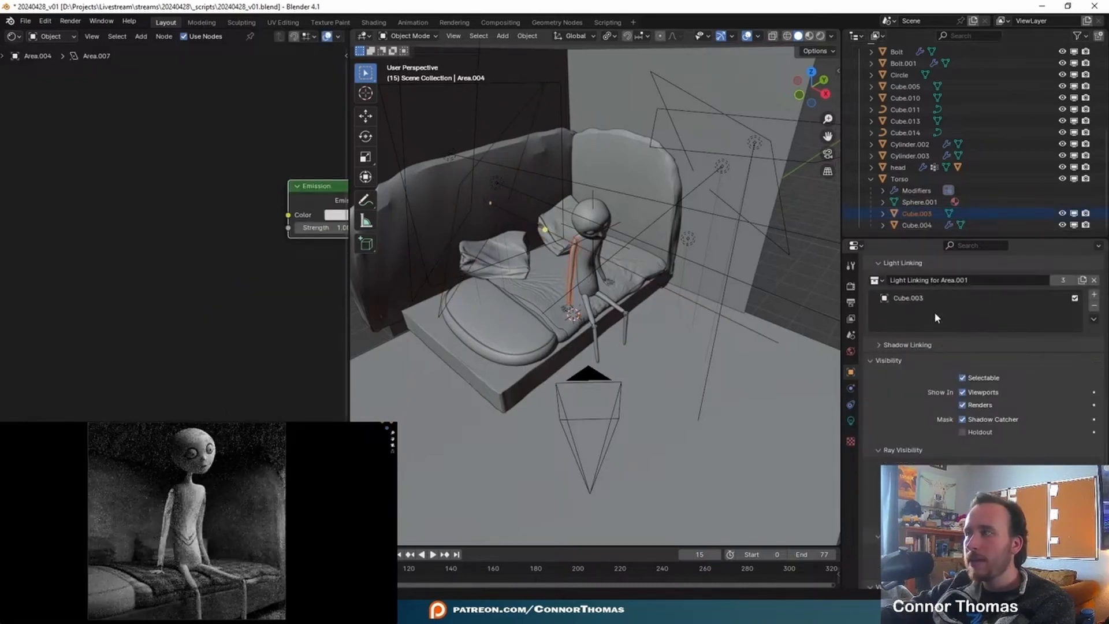
- Set the duplicated area light's power to 5 W, then lower it to 0 W
click(488, 206)
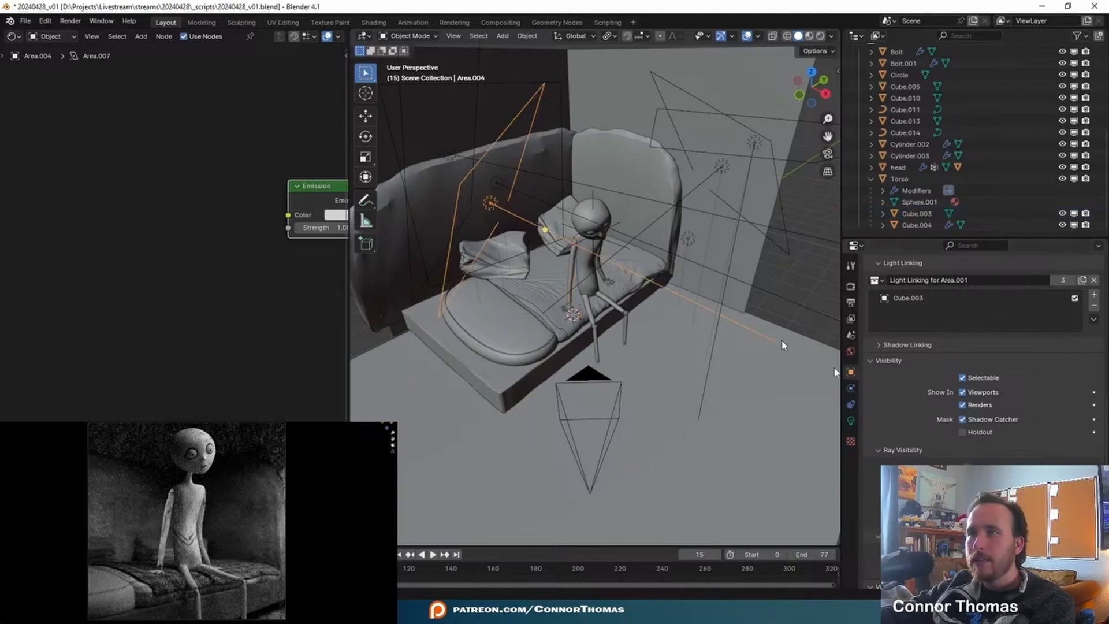
click(851, 420)
click(1058, 359)
text(5)
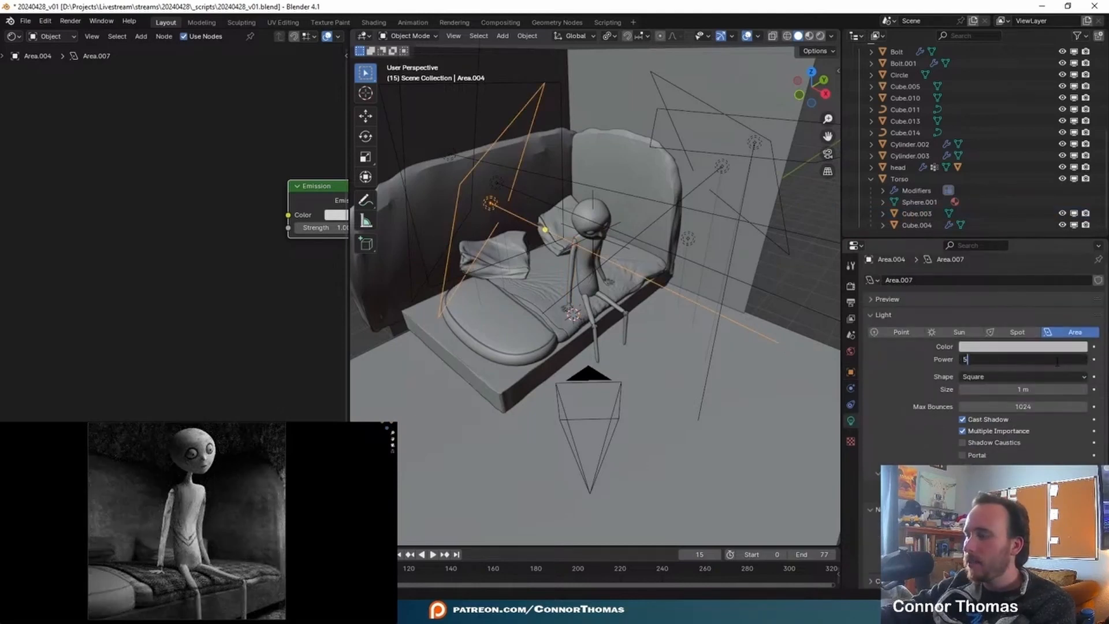
key(Return)
drag(1057, 360, 1029, 361)
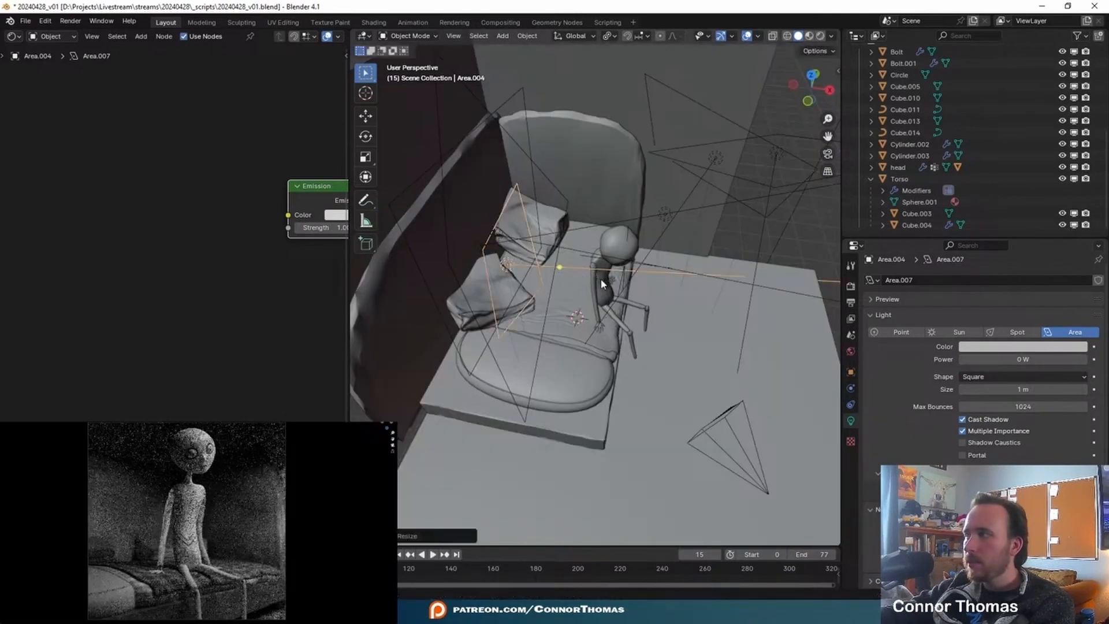
- Remove Cube.003 from the original area light's light linking collection and put head back in it
click(850, 373)
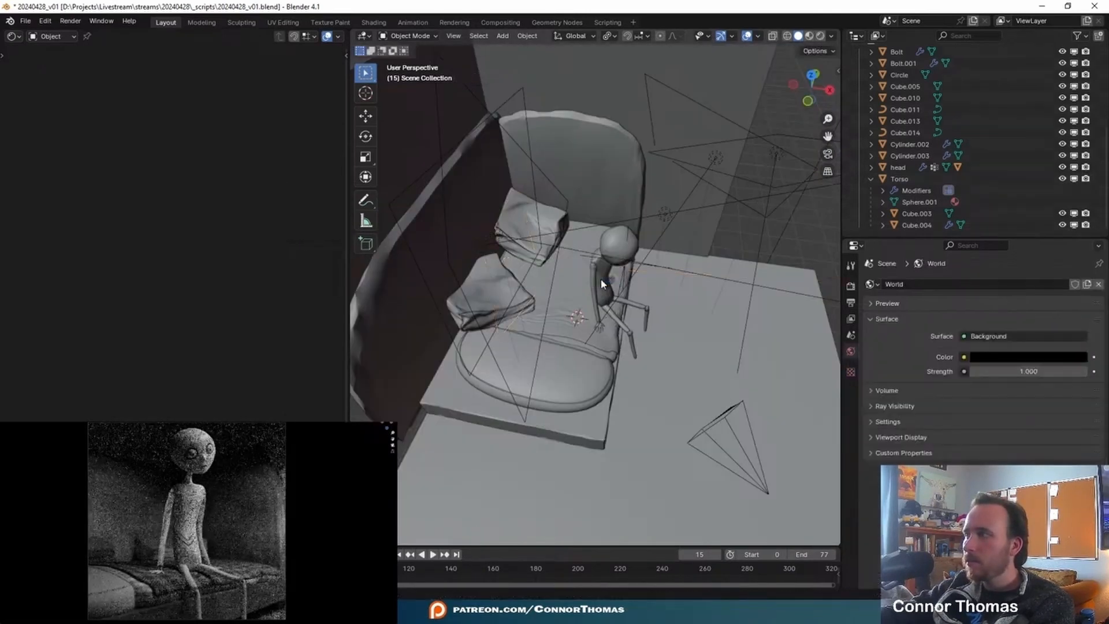
drag(917, 214, 984, 414)
click(1094, 417)
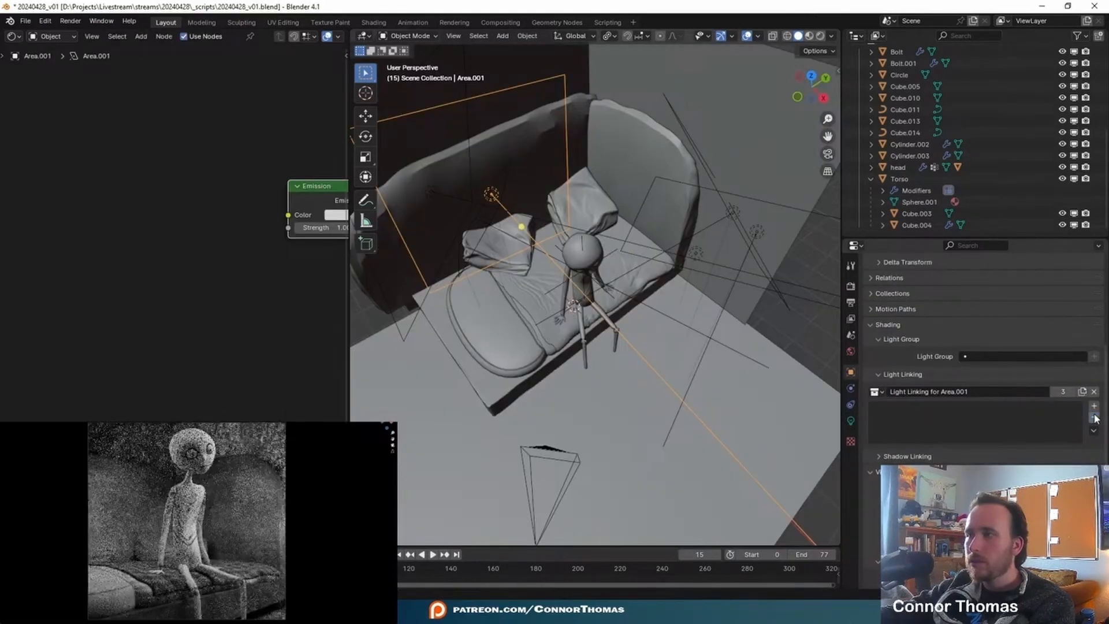
drag(897, 168, 912, 195)
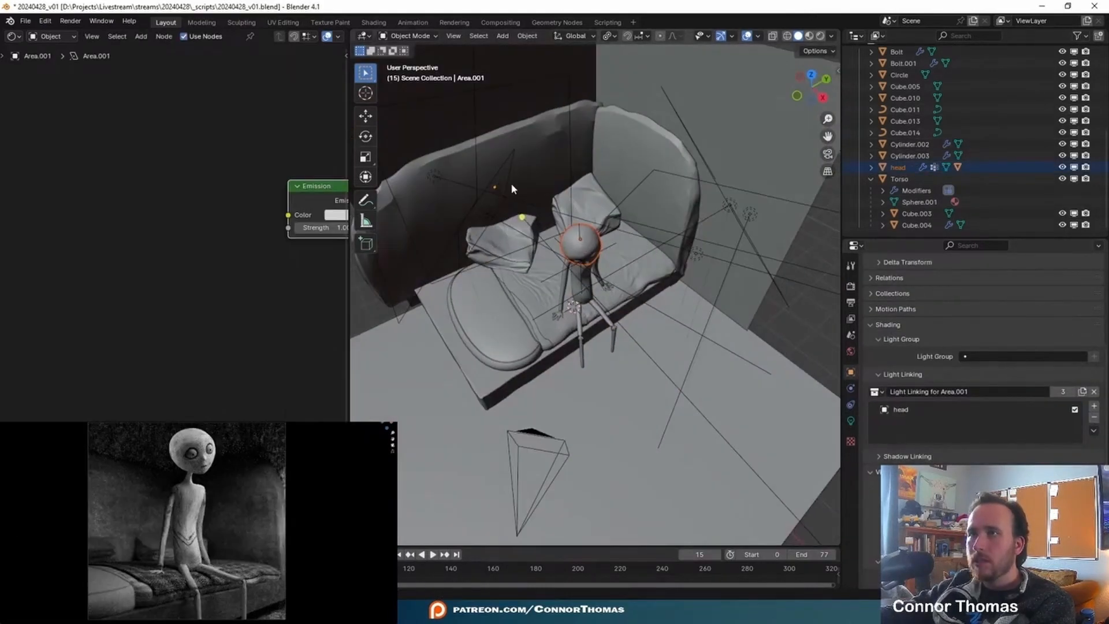
- Create a new, separate light linking collection for the duplicated area light Area.004
click(496, 186)
middle_drag(496, 186, 503, 193)
click(503, 191)
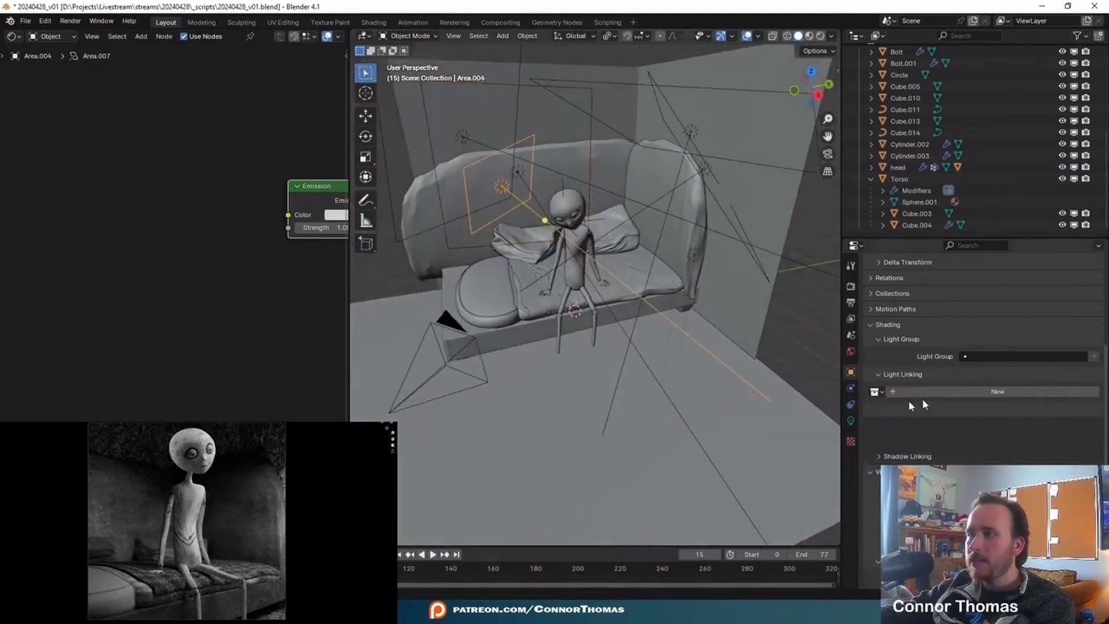
click(976, 392)
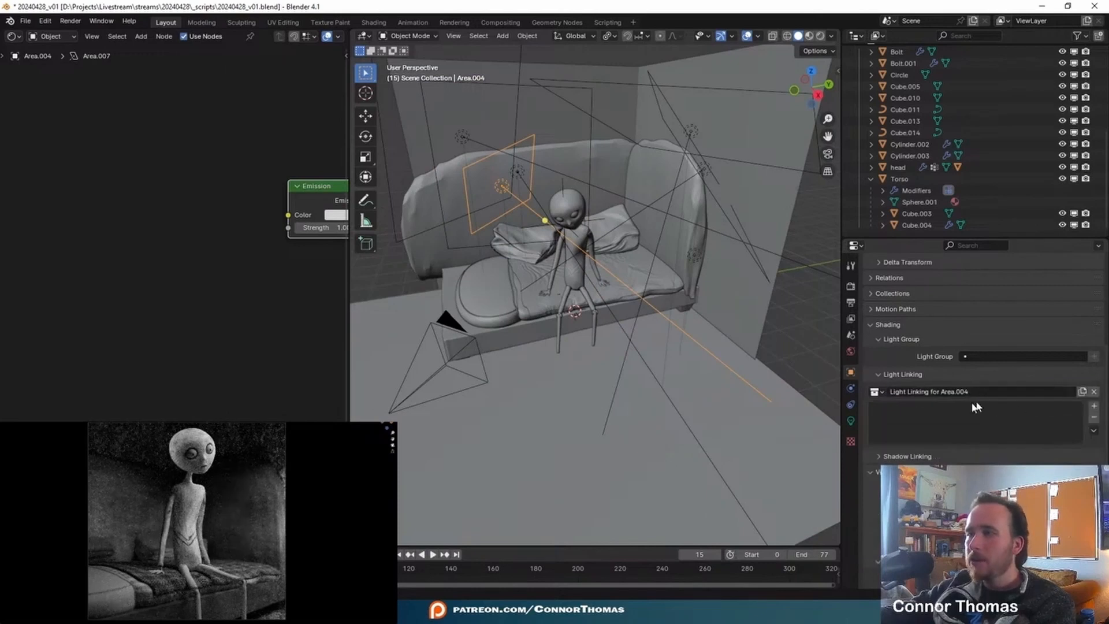
- Add Cube.003 to the light linking collection for Area.004
drag(917, 213, 933, 414)
shift+middle_drag(490, 215, 562, 268)
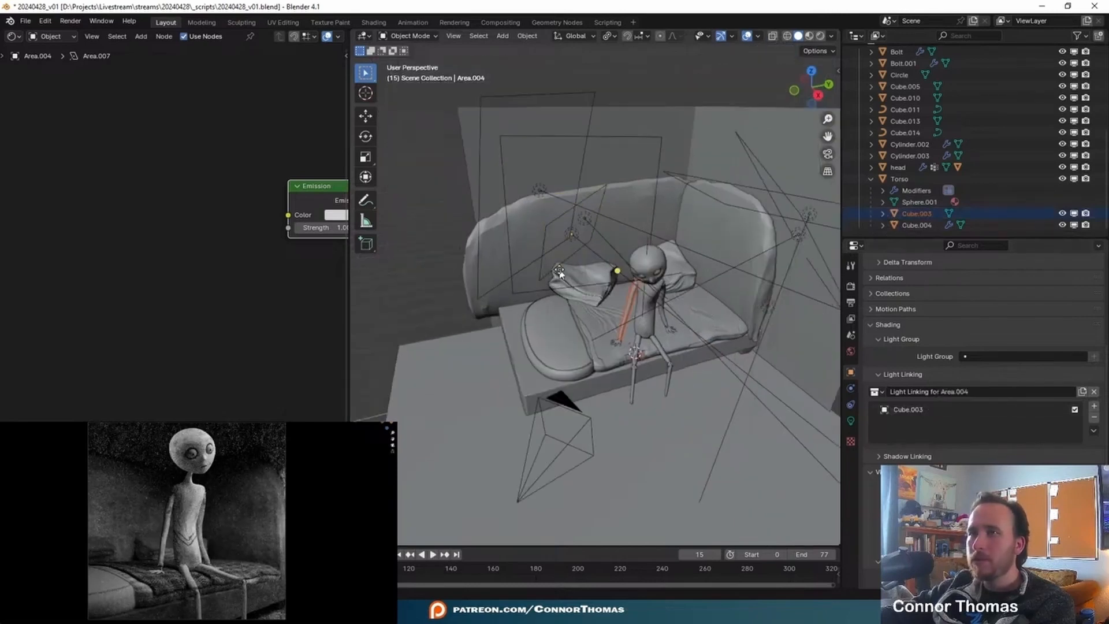
- Set the Area.004 light's power to 16.6 W and move it about 0.67 m toward the character
click(571, 239)
click(850, 422)
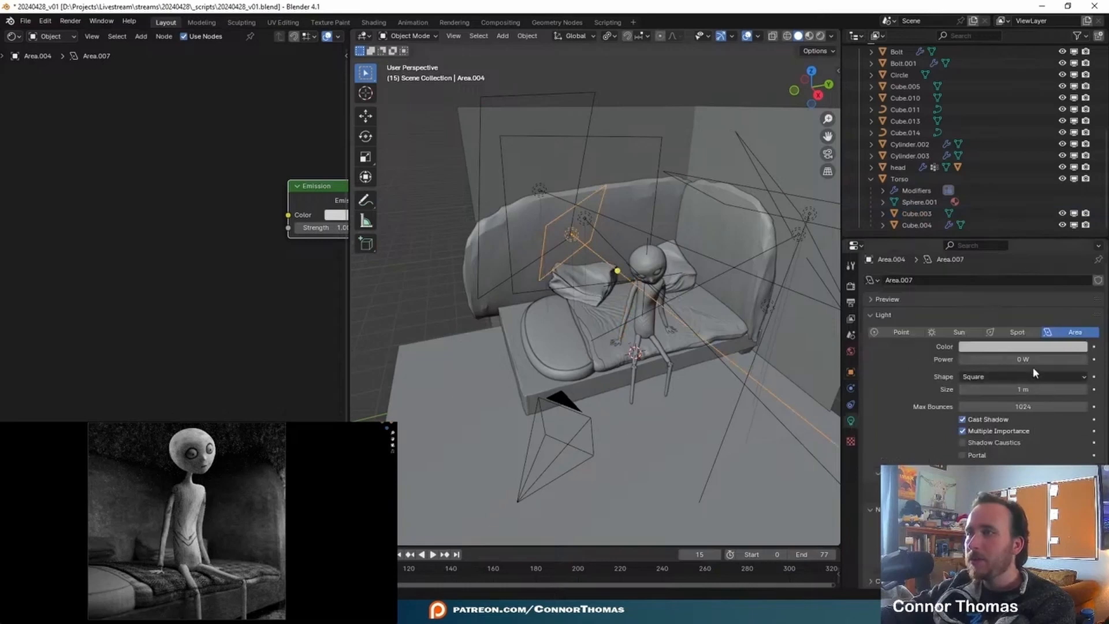
drag(1027, 360, 1060, 364)
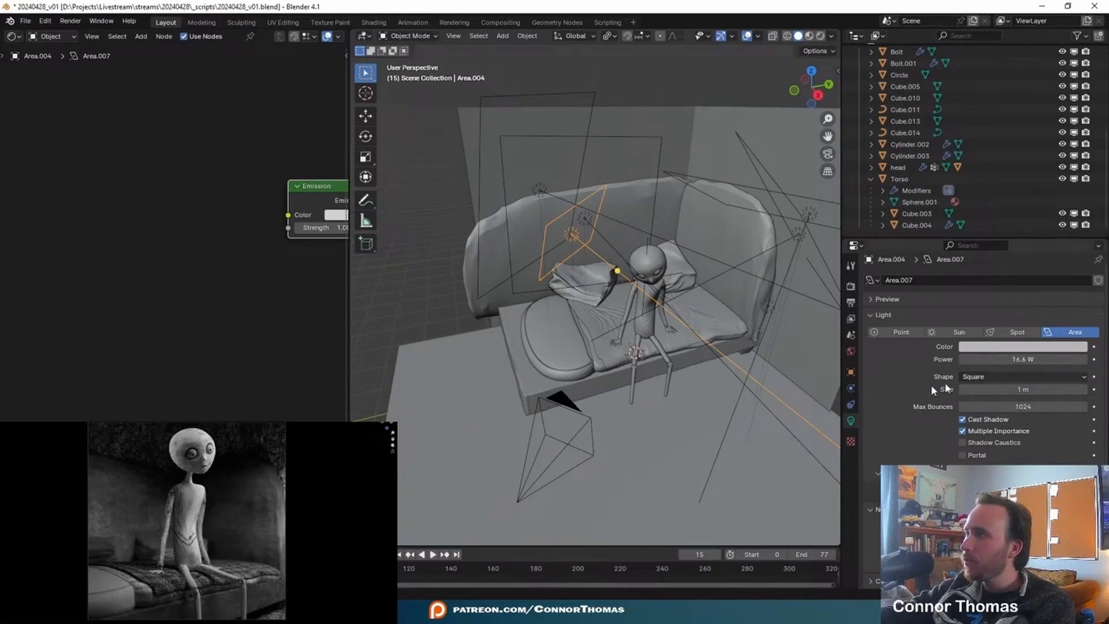
key(g)
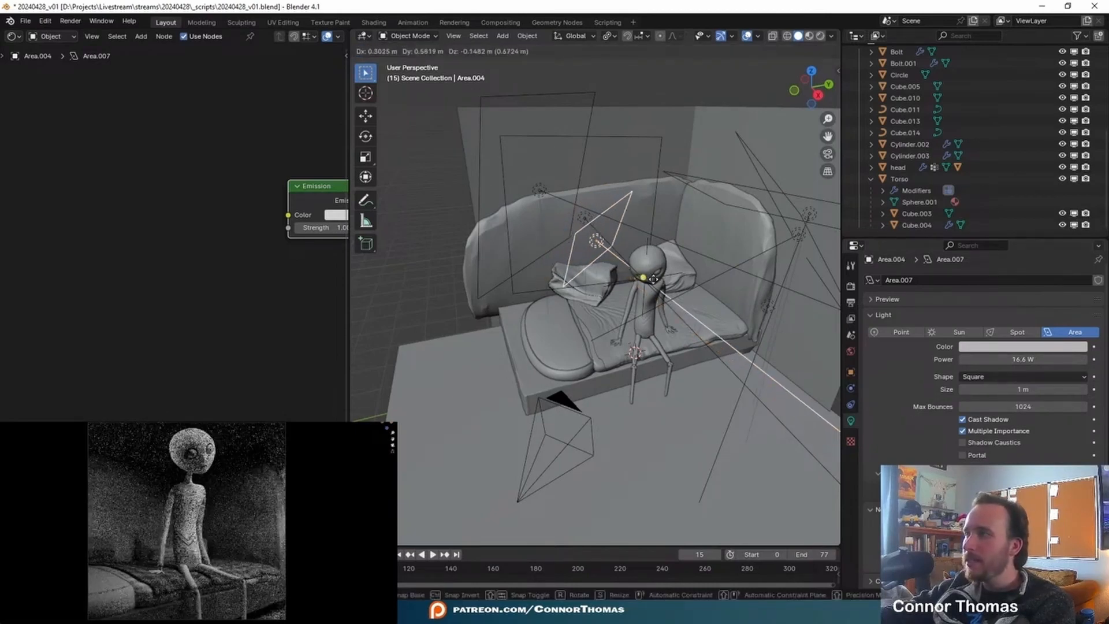
click(655, 280)
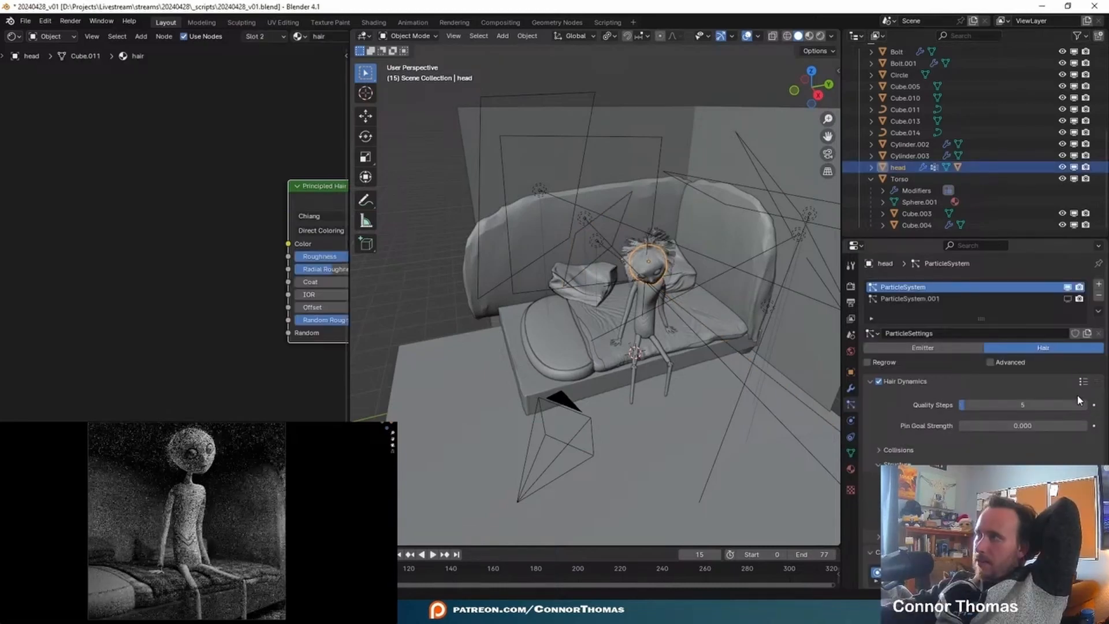
- Turn off the external cache on the head's first hair particle system and set its particle number to 200
click(1063, 381)
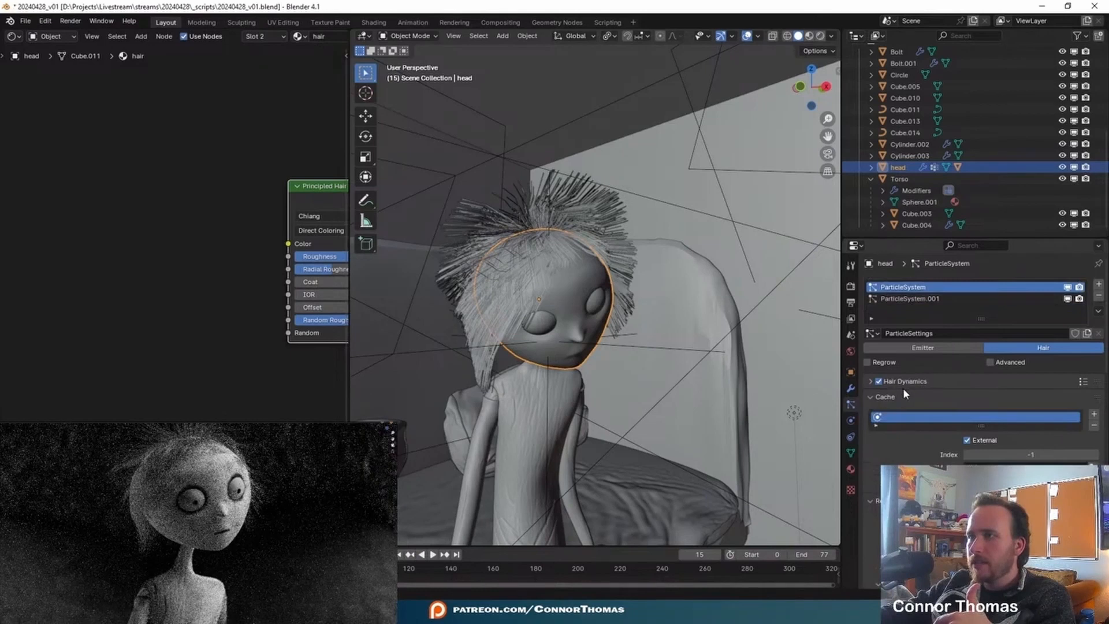
scroll(1032, 416, down, 1)
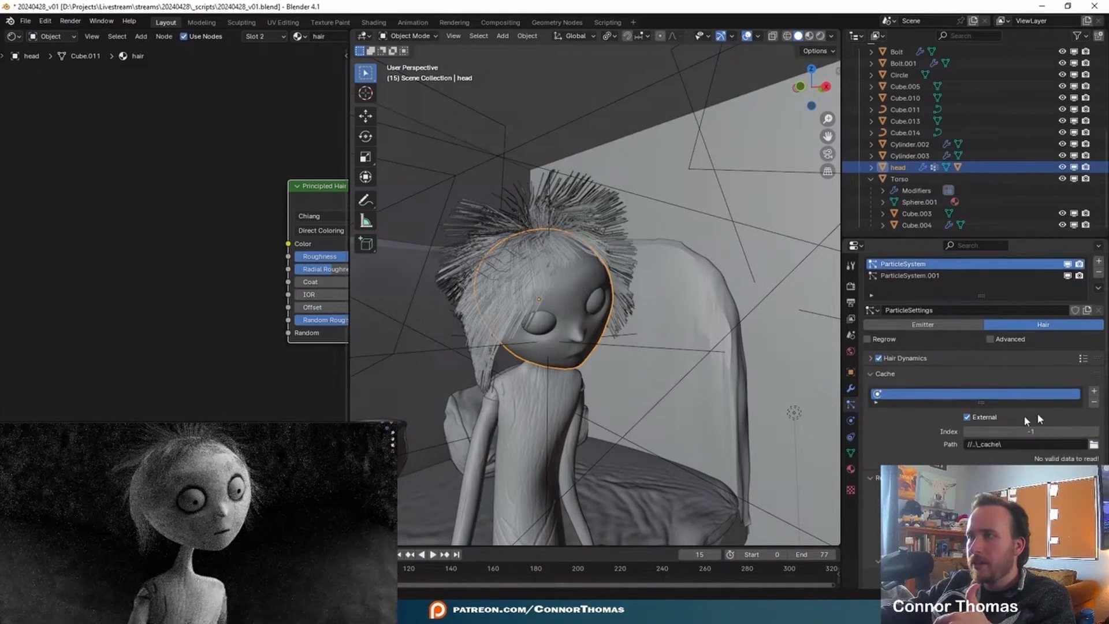
click(972, 418)
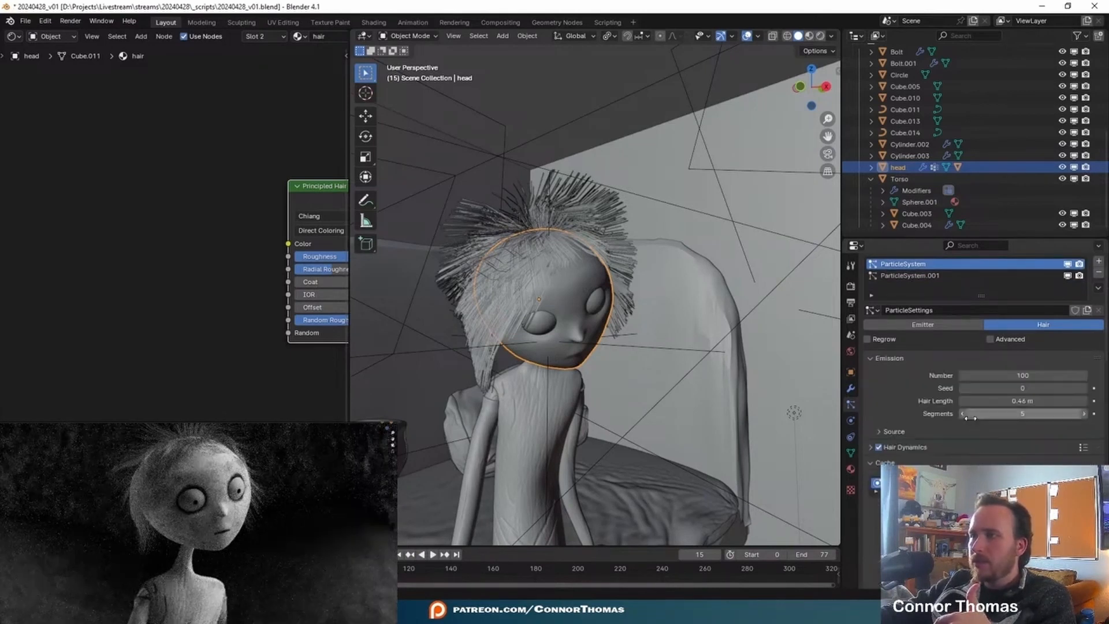
click(1025, 373)
text(200)
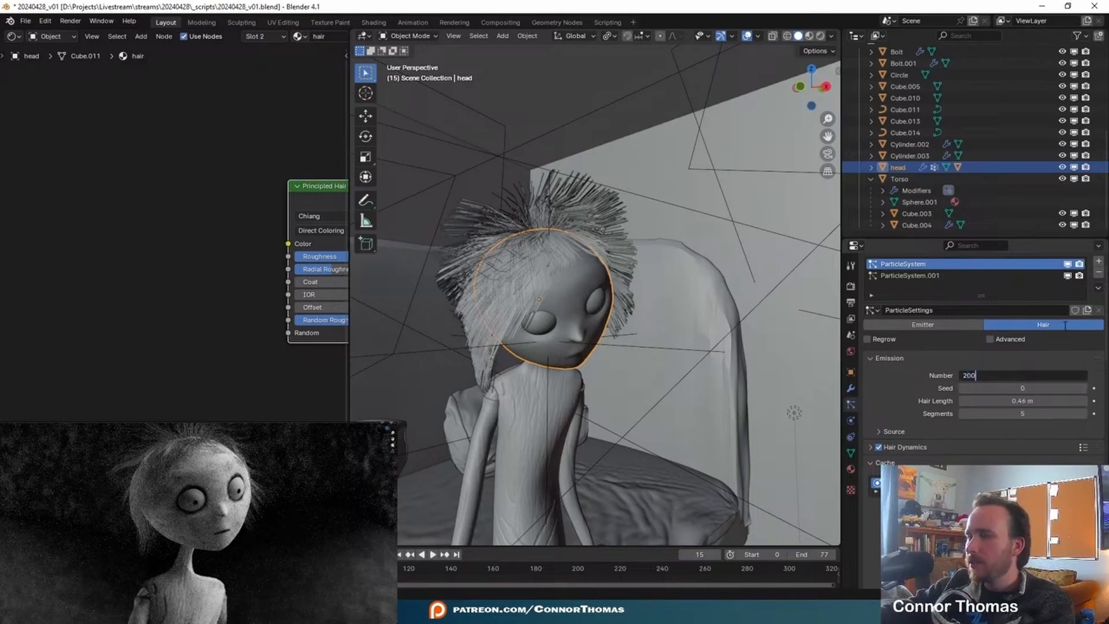
key(Return)
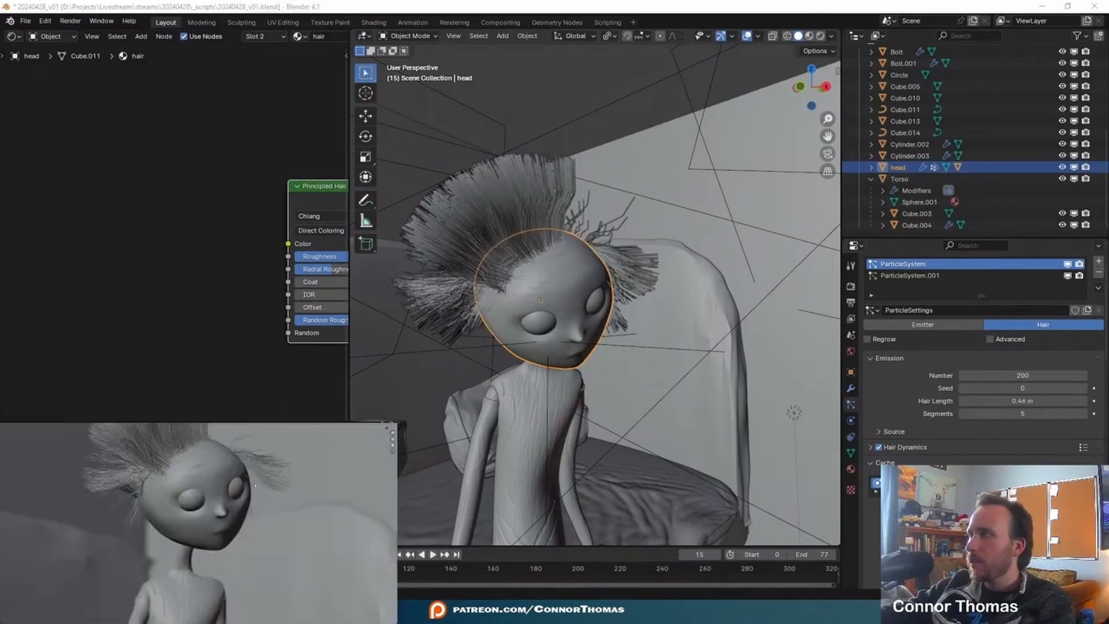
- Run the hair simulation from the first frame, stop playback, and save the file
key(shift+Left)
key(space)
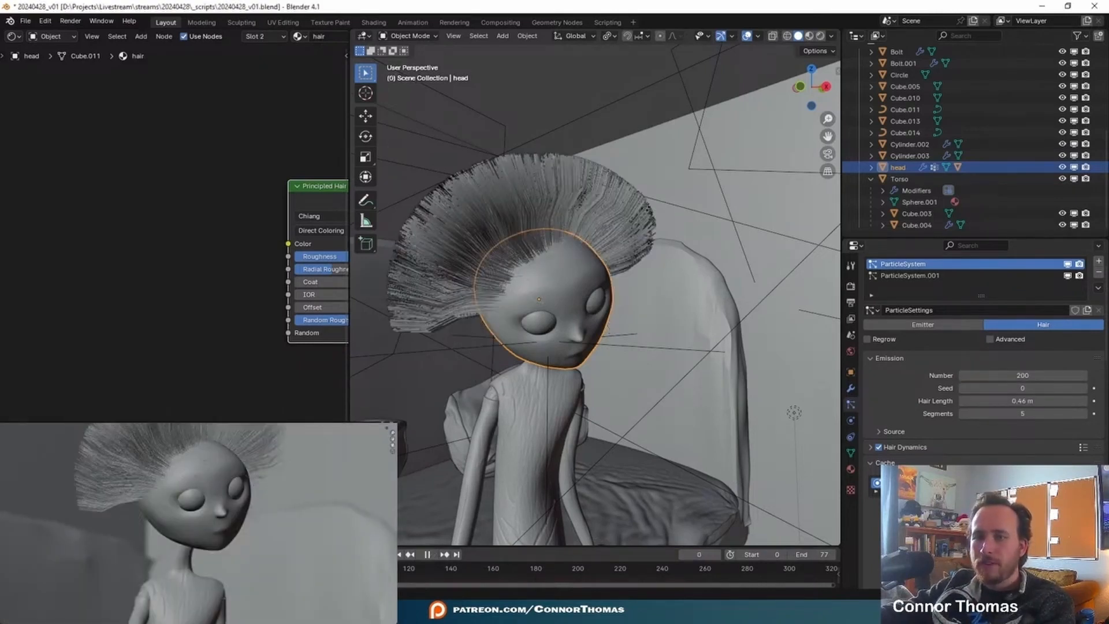
key(space)
key(ctrl+s)
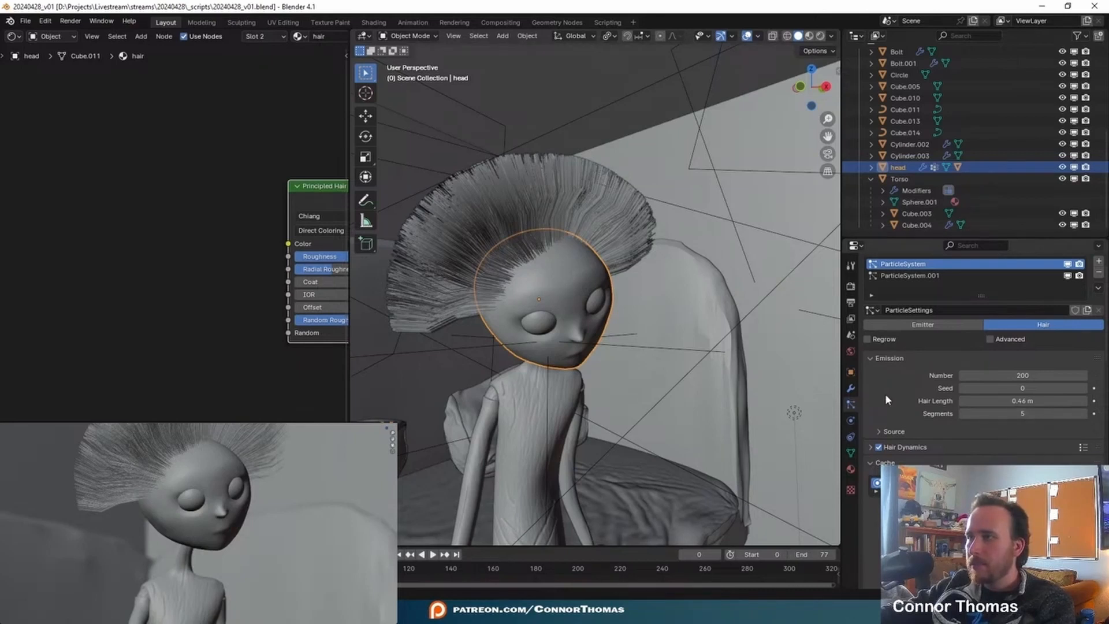
- Set the hair dynamics quality steps of the head's first particle system to 10
click(881, 446)
scroll(923, 369, down, 5)
click(1011, 356)
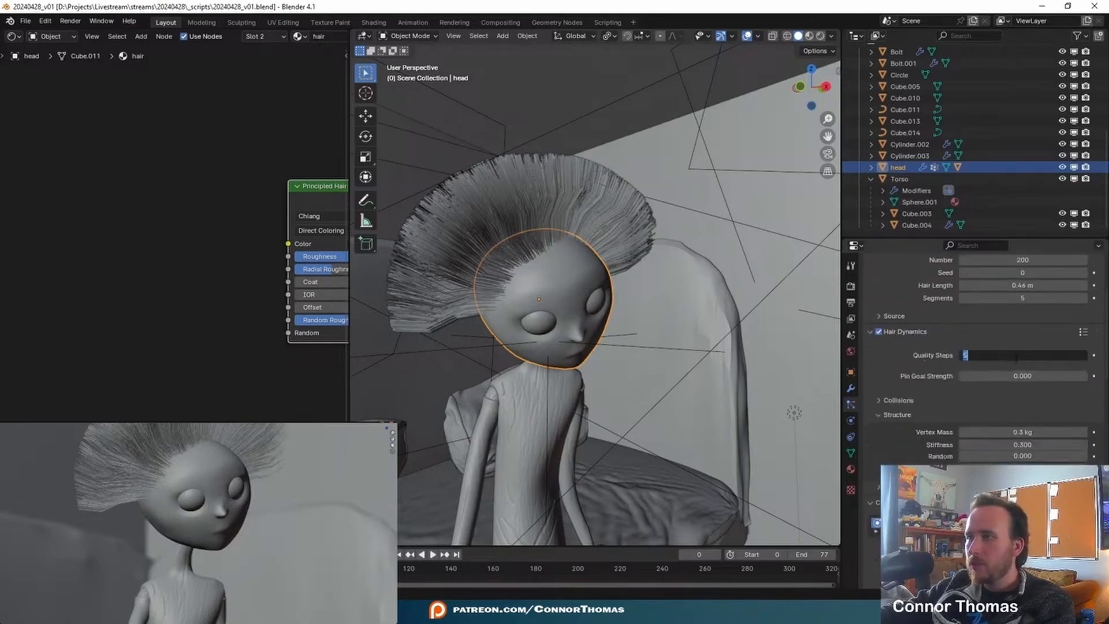
key(Return)
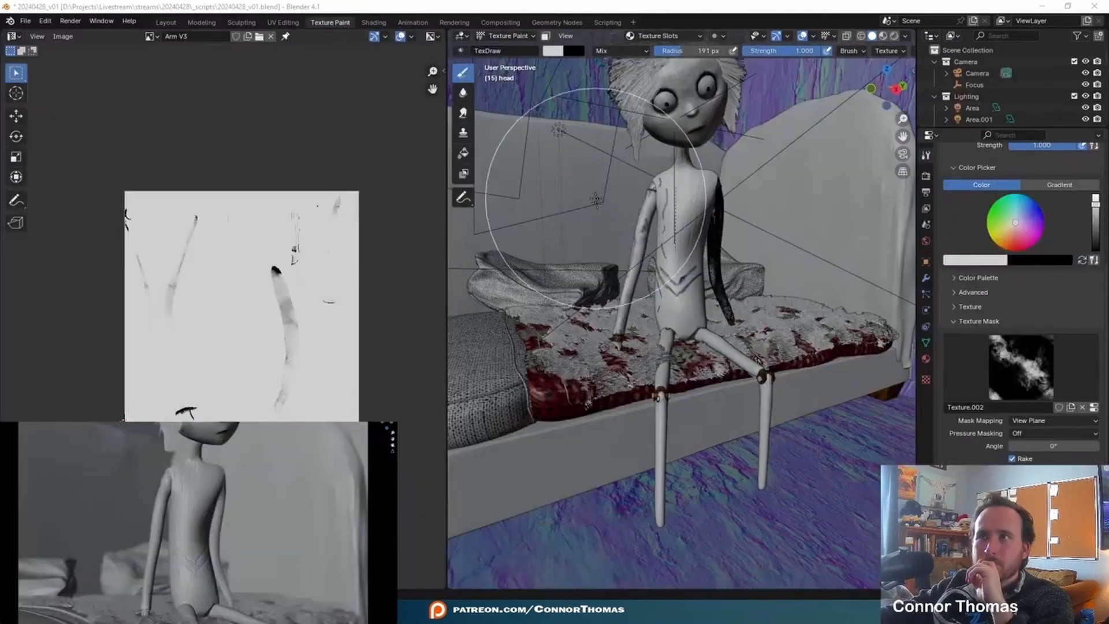
- Inspect the painted markings on the torso and arms up close in the paint view and the rendered view
mouse_move(682, 231)
middle_down()
mouse_move(754, 147)
mouse_move(727, 197)
middle_up()
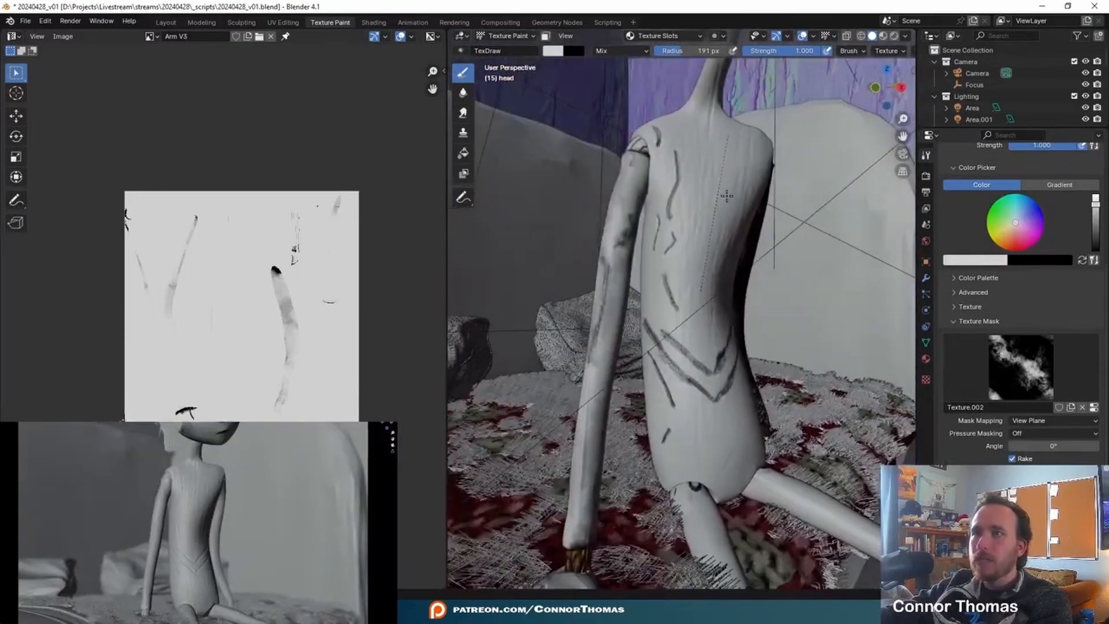
middle_drag(666, 113, 716, 173)
scroll(716, 173, up, 4)
key(s)
middle_drag(713, 238, 705, 241)
scroll(625, 271, up, 8)
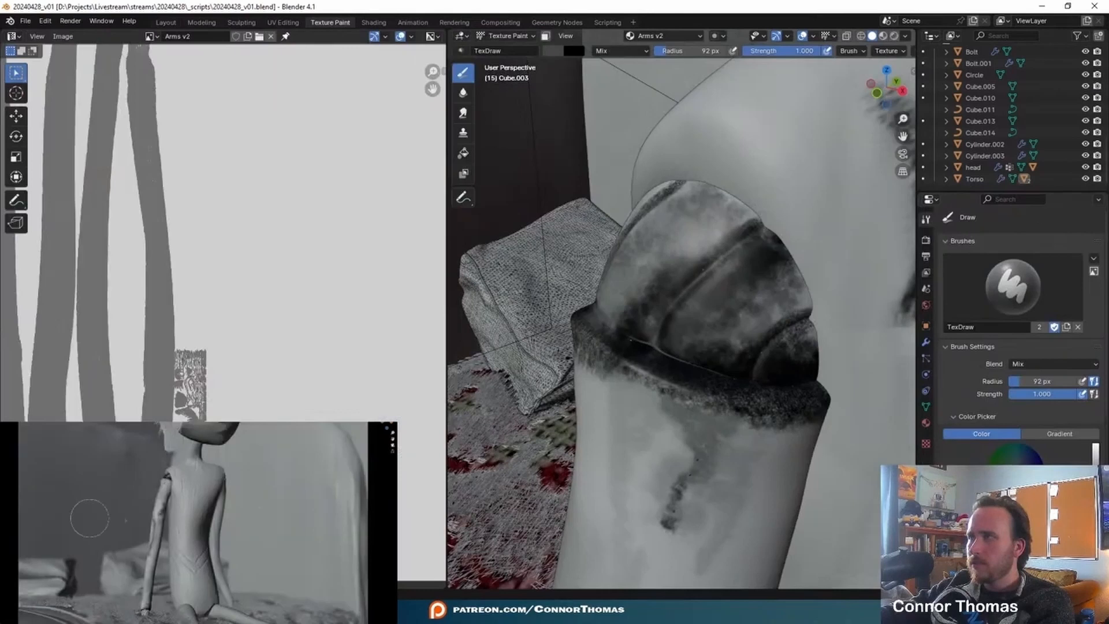
middle_drag(208, 497, 184, 503)
scroll(266, 508, up, 4)
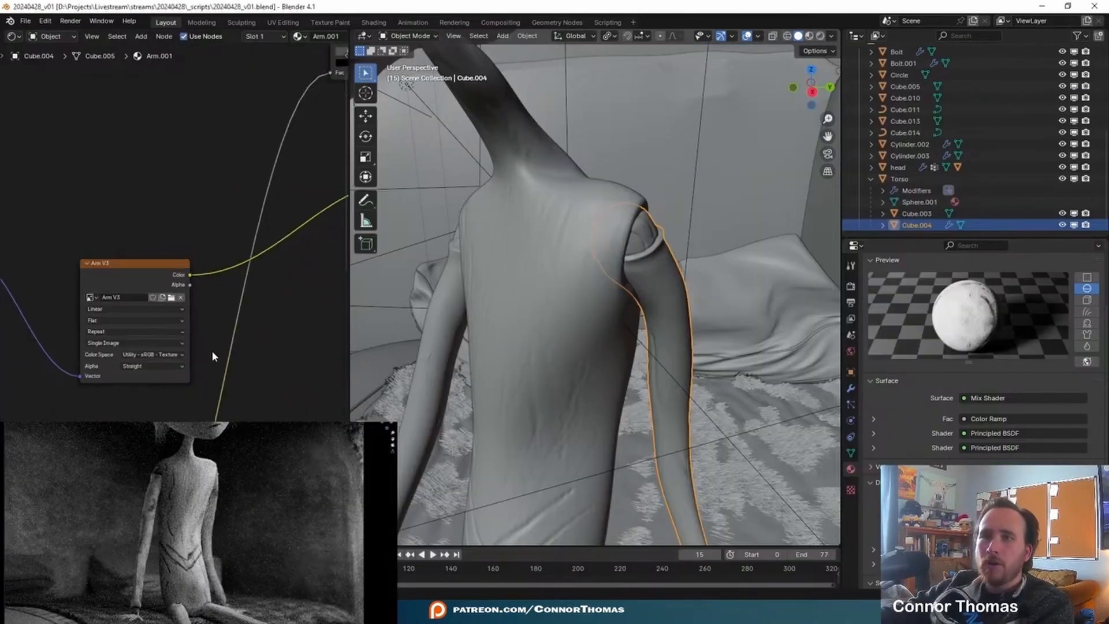
- Enlarge the Arm.001 node tree and preview the Arm V3 image texture directly on Cube.004
key(ctrl+space)
scroll(549, 372, up, 3)
click(521, 270)
middle_drag(692, 326, 521, 275)
scroll(584, 303, down, 2)
middle_drag(583, 303, 488, 288)
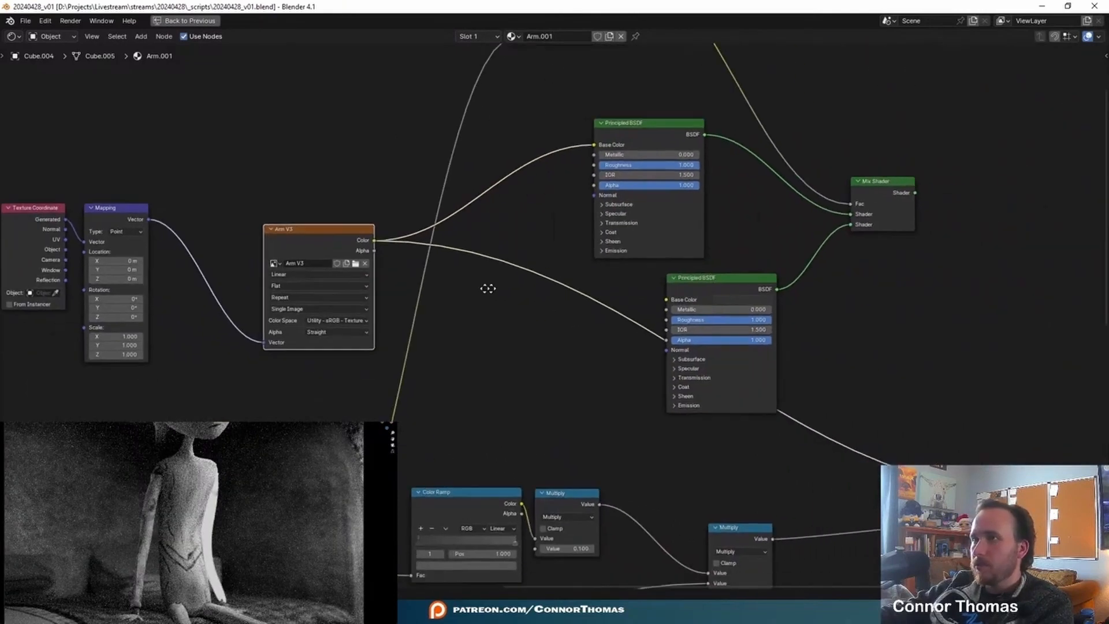
- Search the available images for "ar" in the Arm V3 texture node and check the painted arm in the Texture Paint workspace
scroll(488, 289, up, 2)
click(403, 325)
text(ar)
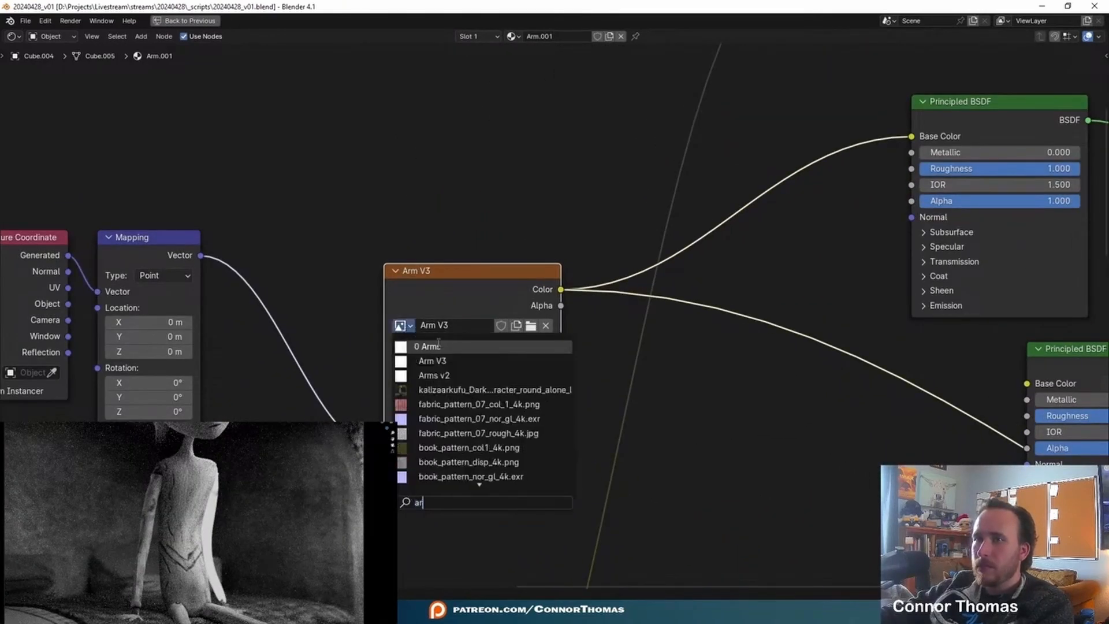
key(ctrl+space)
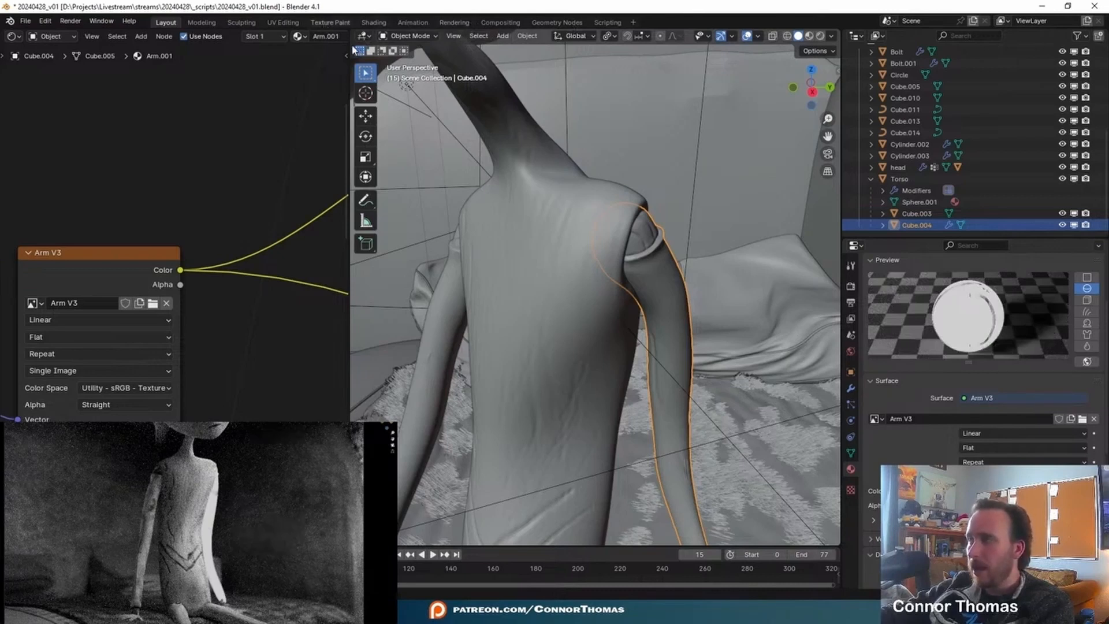
click(330, 22)
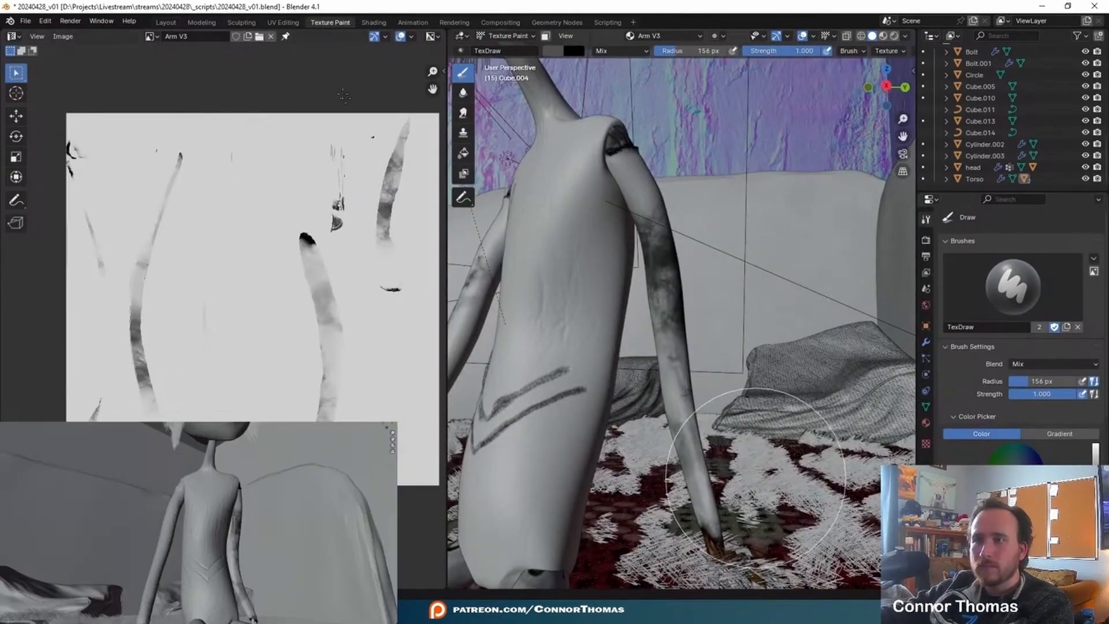
click(164, 23)
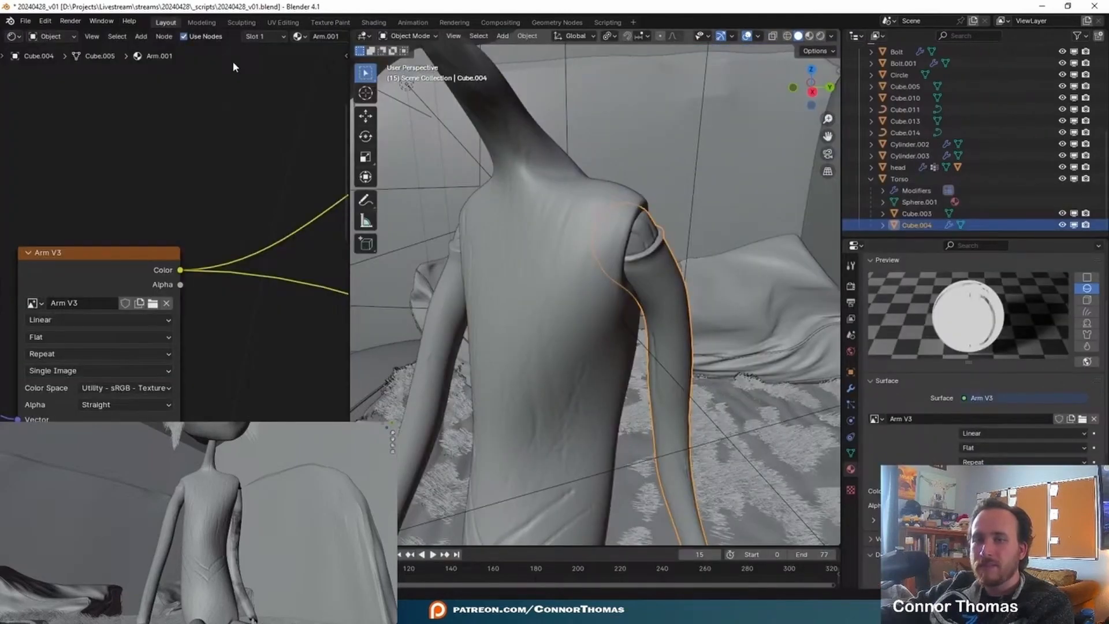
- Add an Image Texture node to the Arm.001 material and load Arm V4.png into it
key(shift+a)
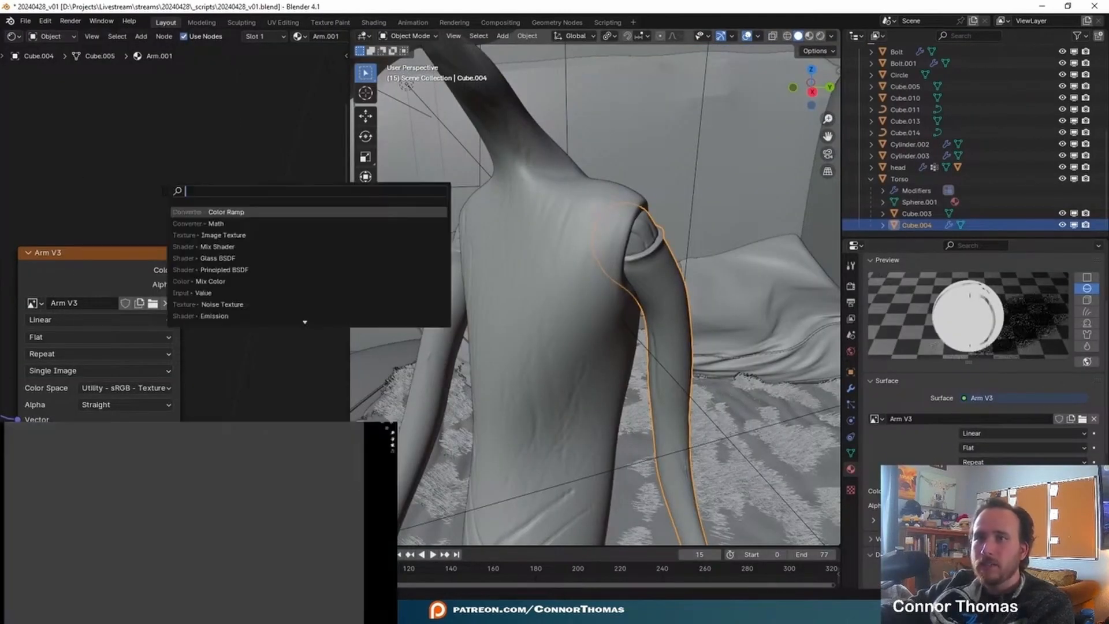
text(image)
key(Return)
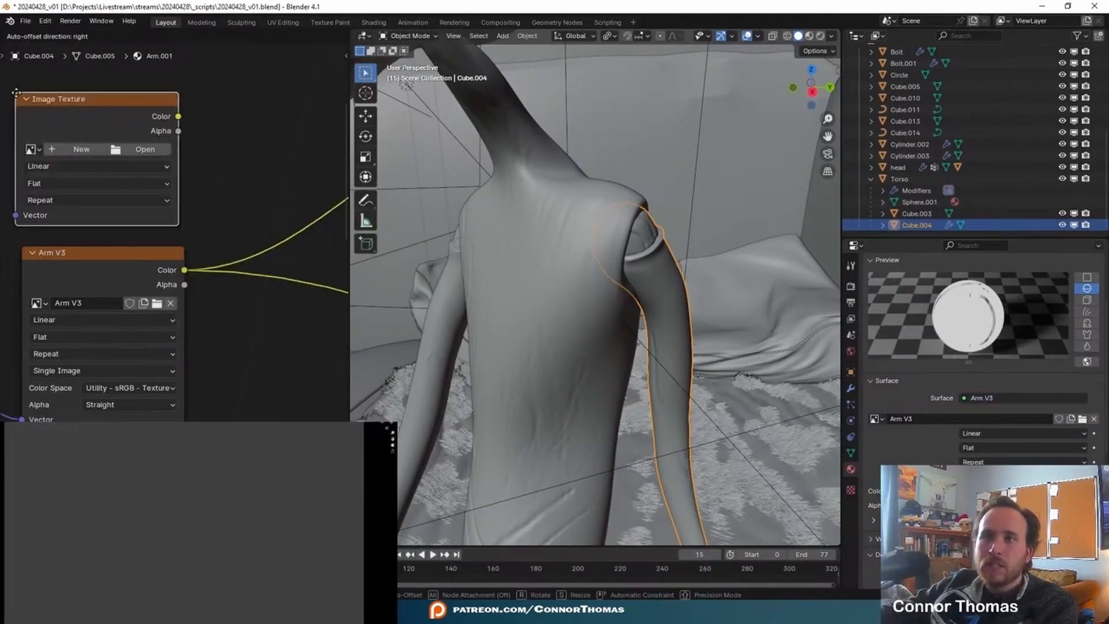
click(165, 155)
click(184, 150)
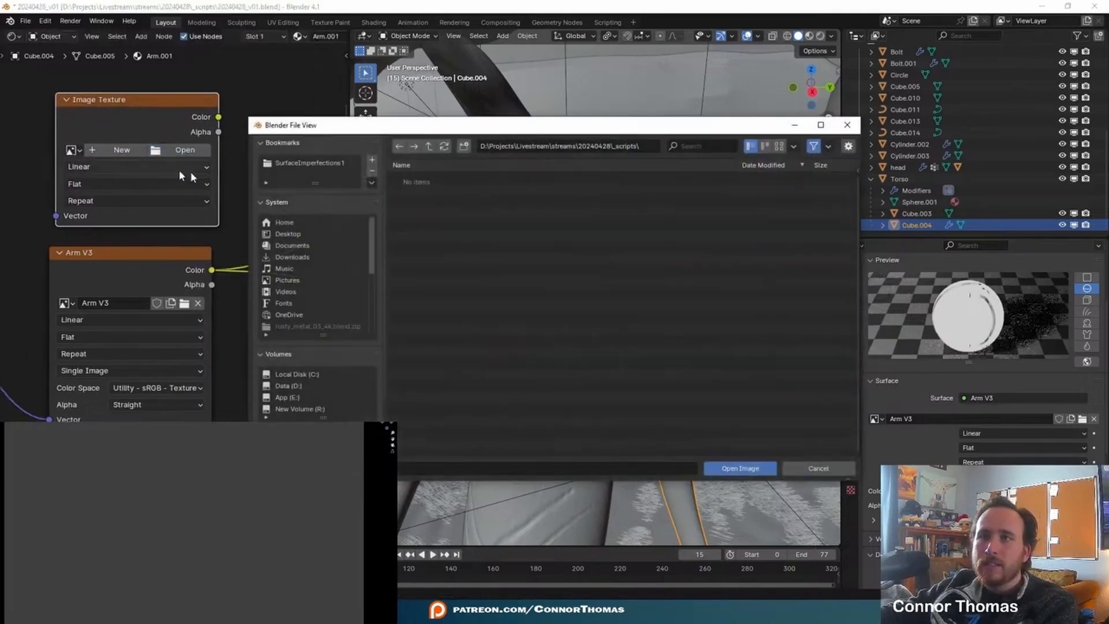
double_click(466, 184)
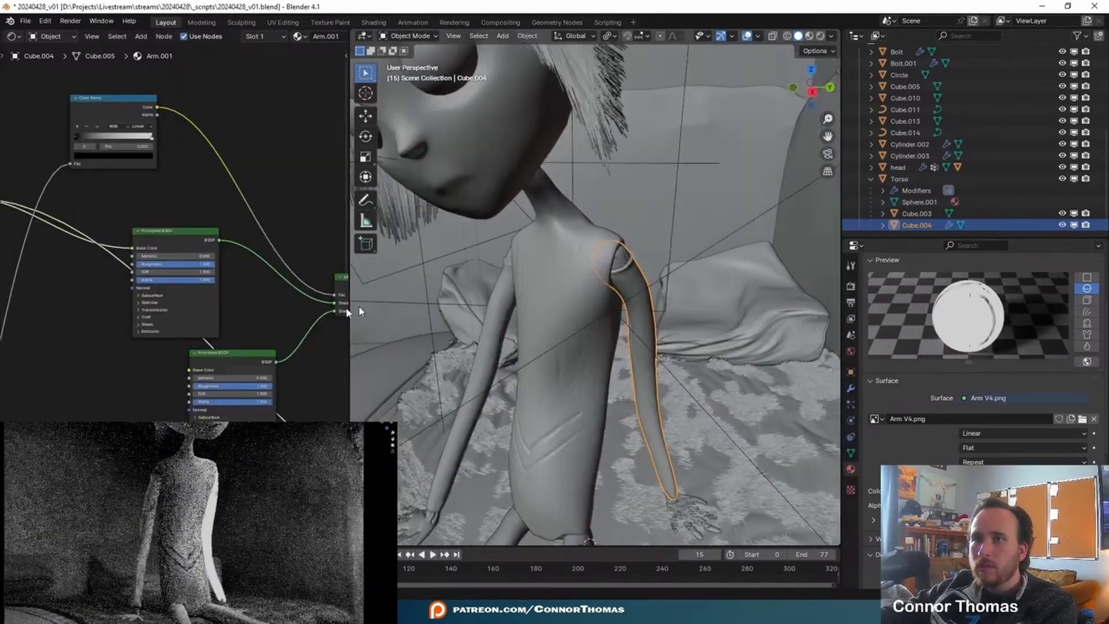
- Use Arm V4.png as the first Principled BSDF's base color instead of Arm V3 and reconnect the Mix Shader to the material output
scroll(106, 307, down, 3)
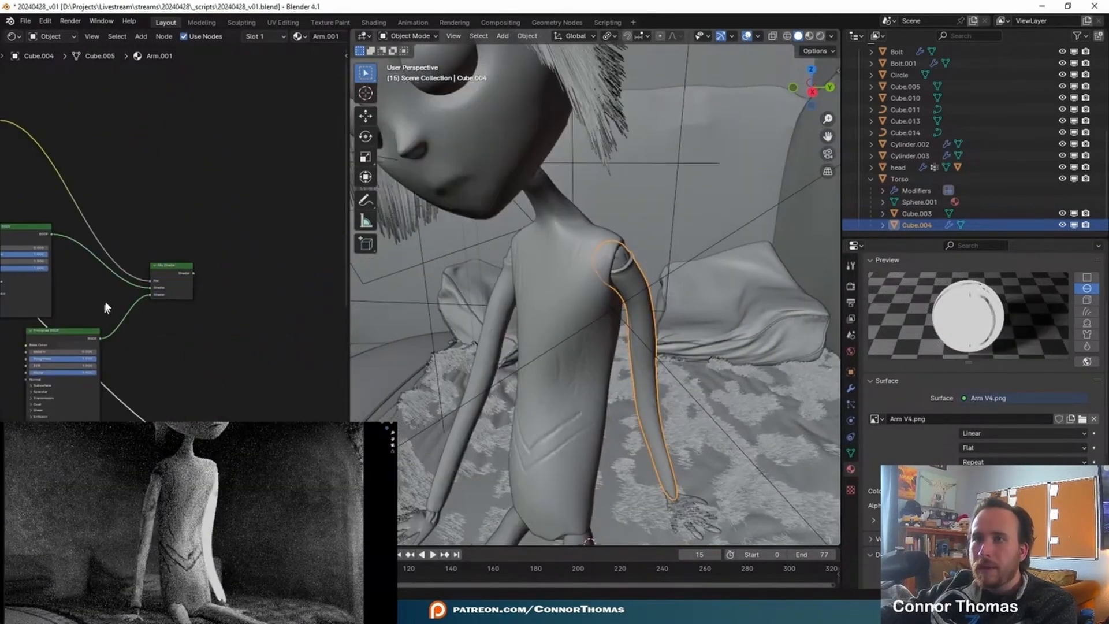
ctrl+shift+click(171, 277)
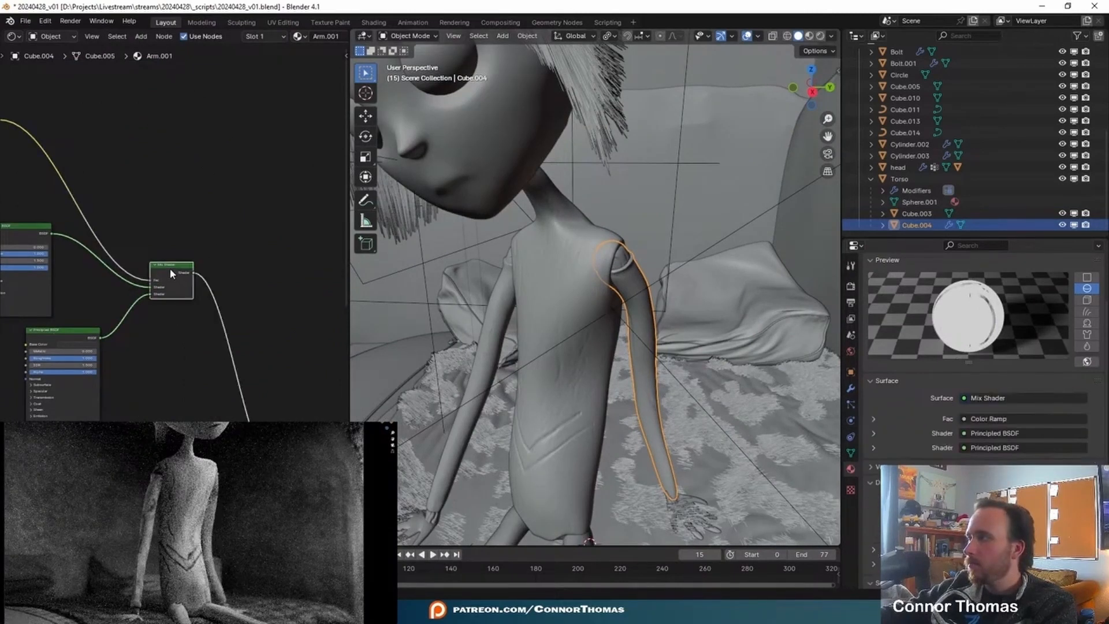
middle_drag(147, 350, 205, 330)
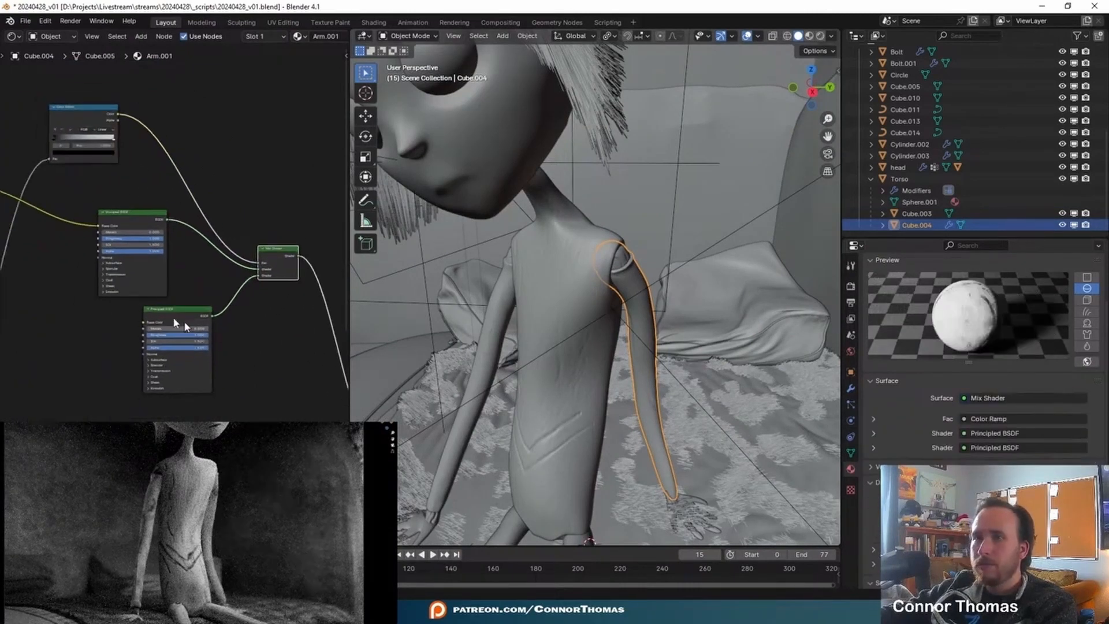
- Review the Arm.001 node connections from Arm V4.png and the Color Ramp to the Mix Shader, and check the rendered arm
key(ctrl+space)
scroll(237, 324, up, 5)
ctrl+shift+click(304, 231)
middle_drag(648, 273, 418, 218)
ctrl+shift+click(709, 193)
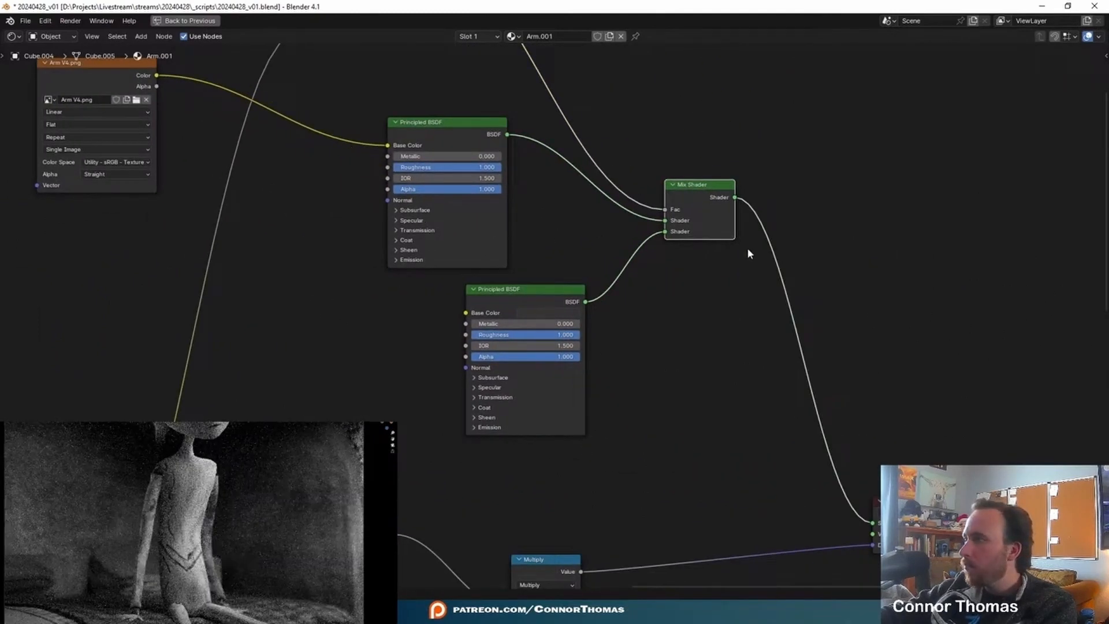
middle_drag(414, 234, 673, 379)
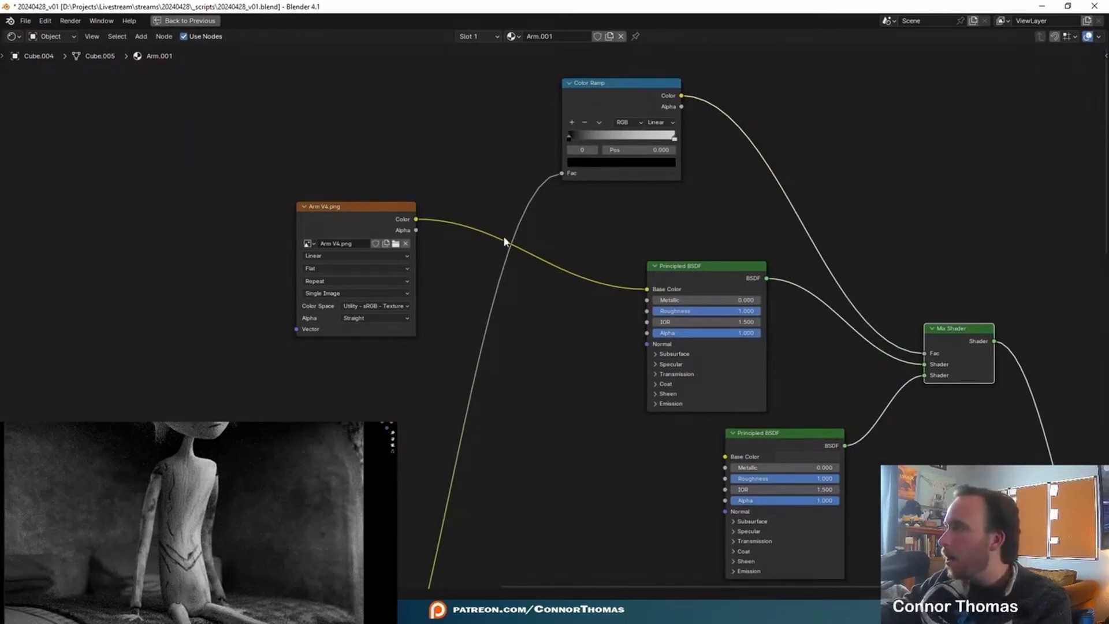
scroll(219, 548, down, 3)
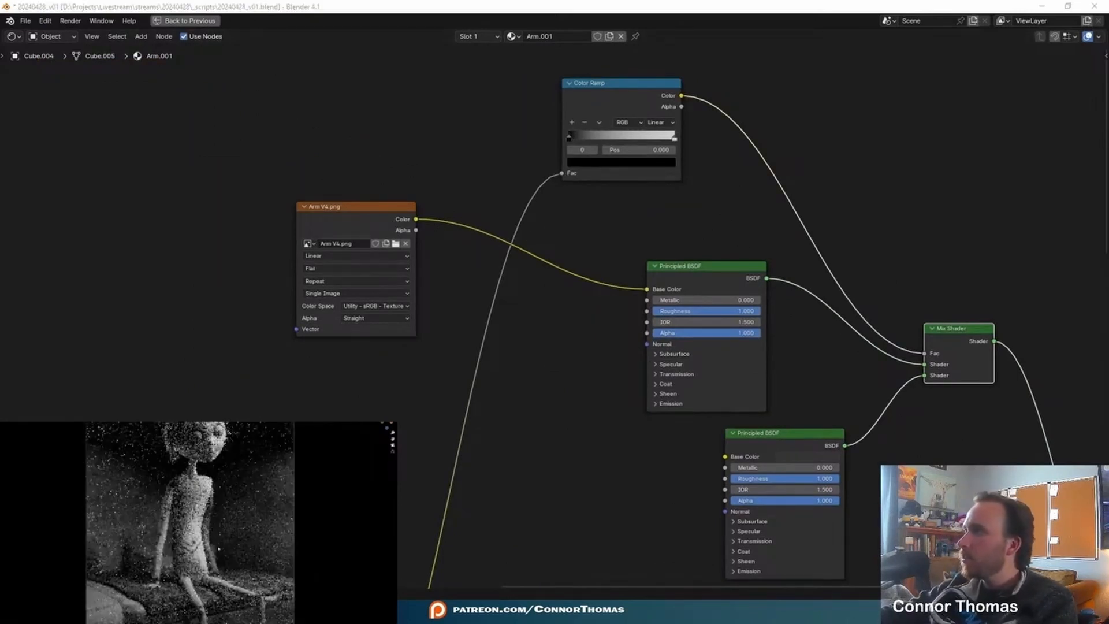
key(shift+a)
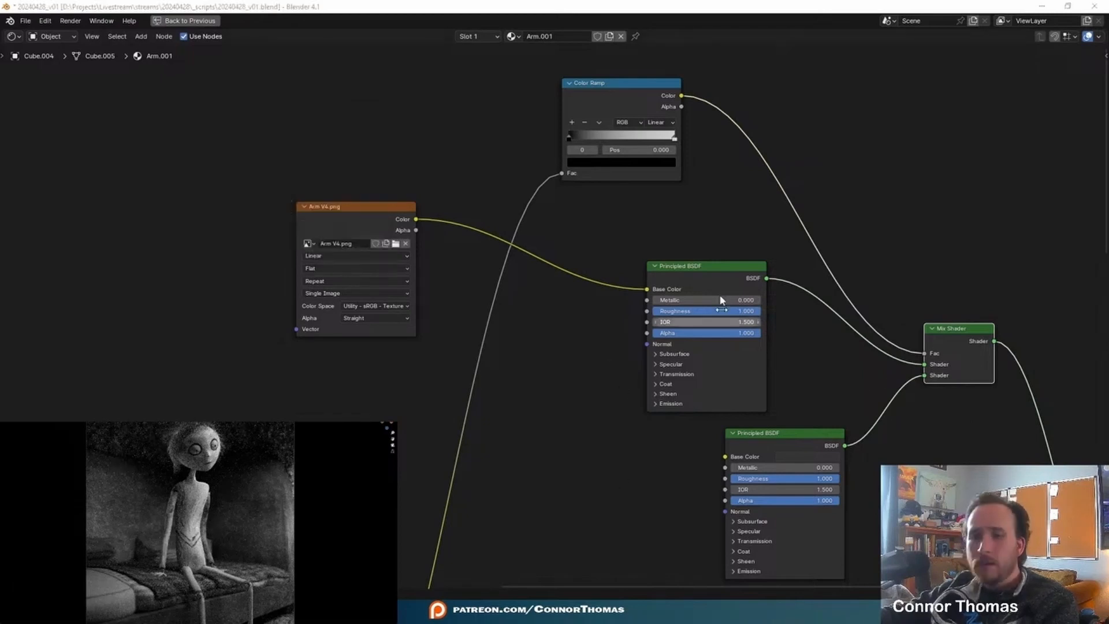
- Return to the Texture Paint workspace and lighten the brush color to near-white for painting the character's arm
key(ctrl+space)
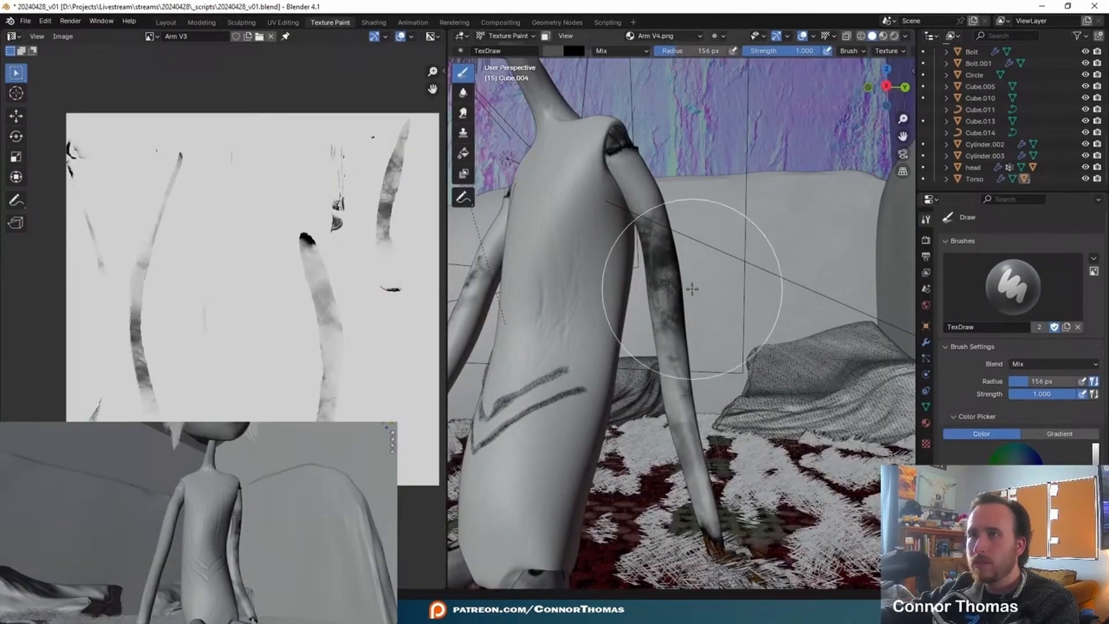
drag(1096, 490, 1094, 456)
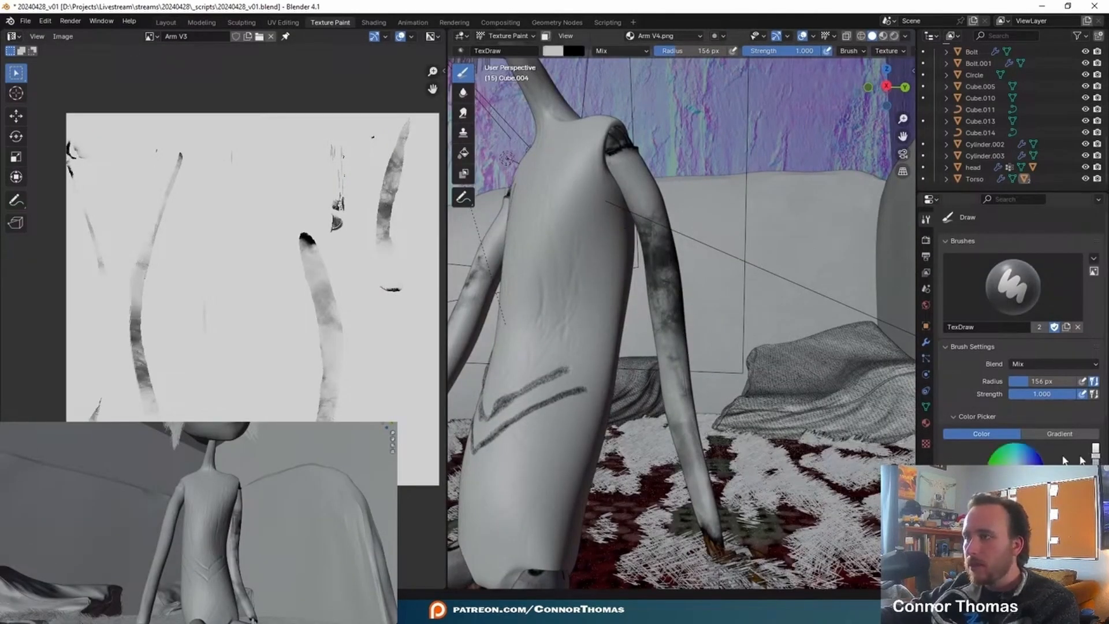
middle_drag(644, 406, 686, 396)
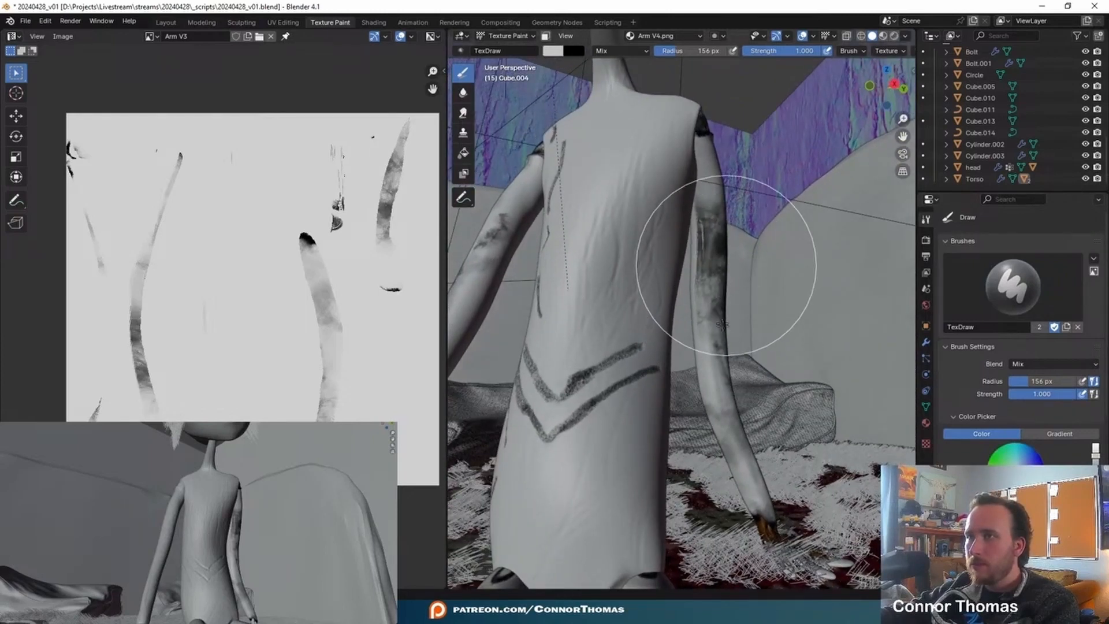
scroll(728, 334, up, 2)
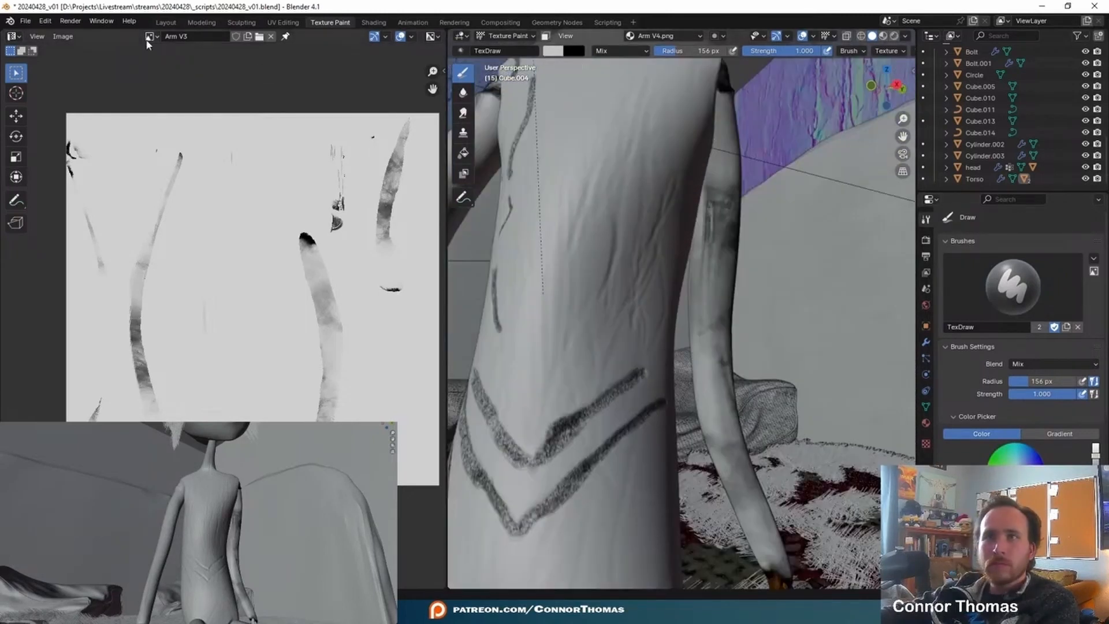
- Show Arm V4.png in the image editor, set the brush radius to 500 px, and inspect the painted arm
click(151, 36)
key(Return)
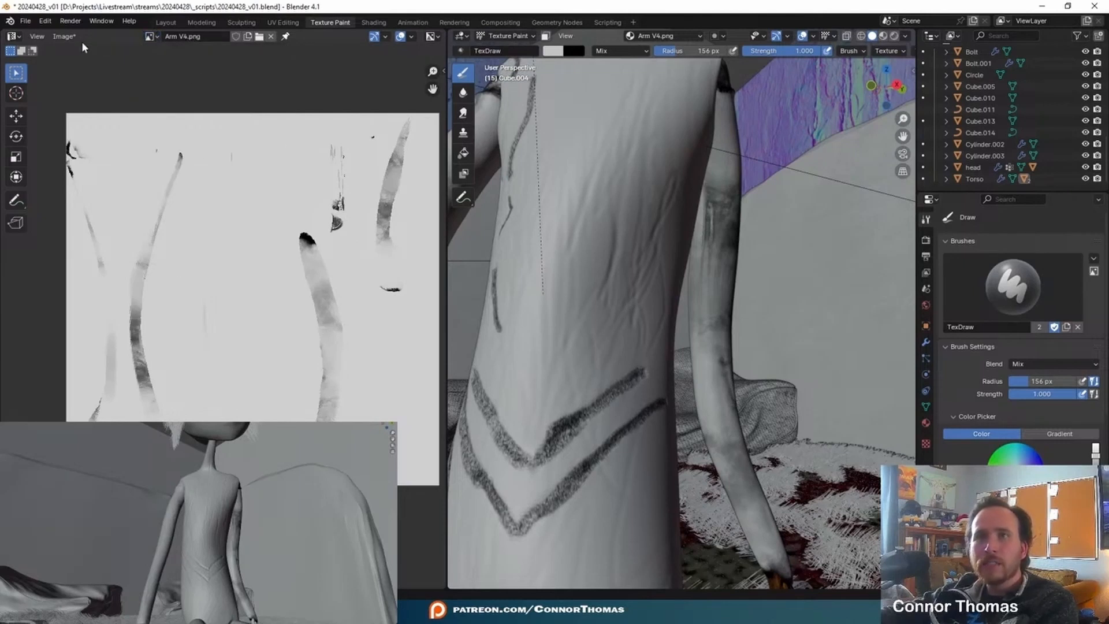
key(f)
click(228, 315)
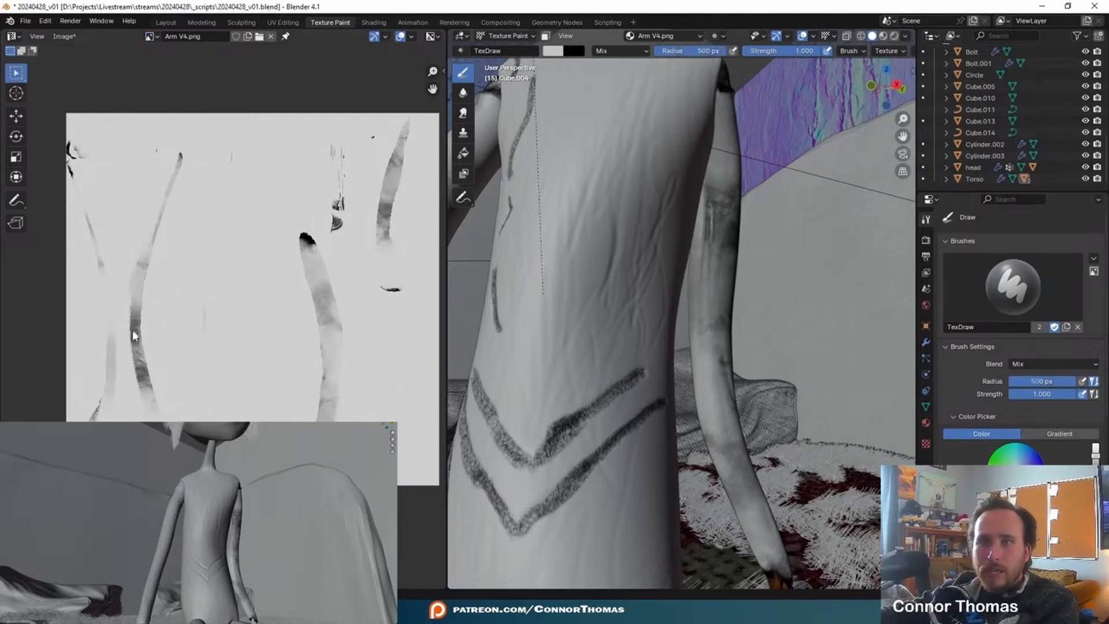
scroll(147, 327, up, 3)
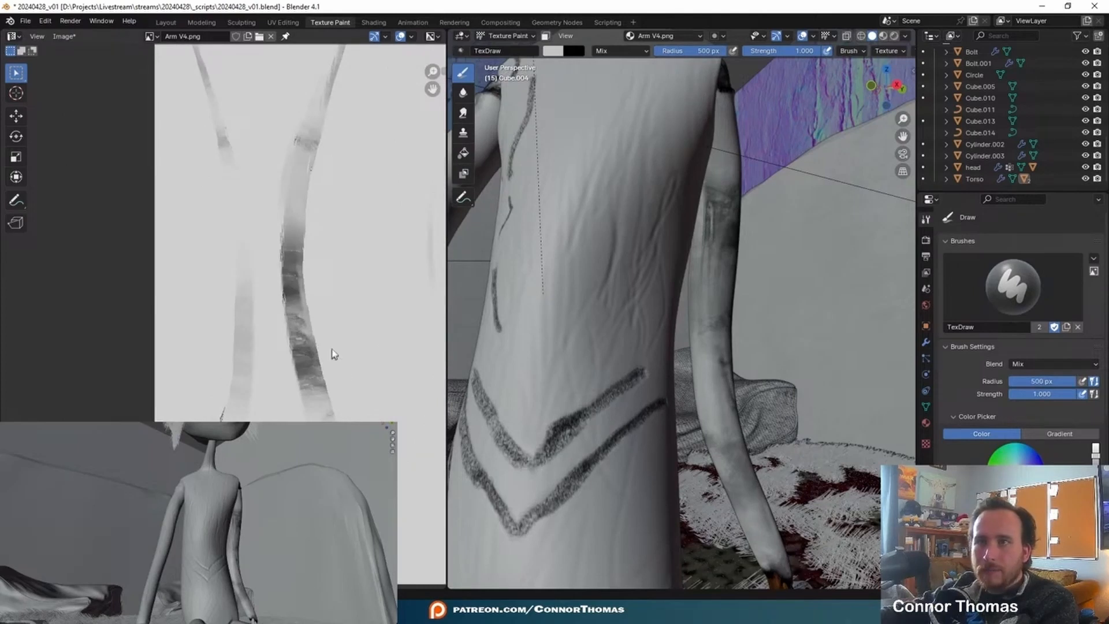
middle_drag(327, 332, 243, 344)
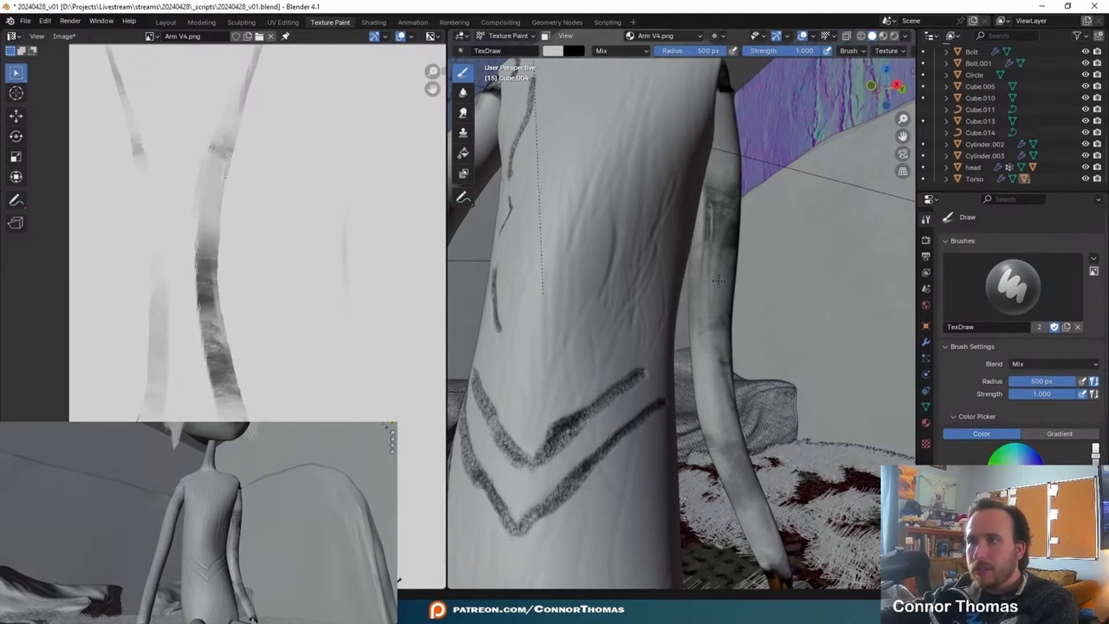
middle_drag(739, 405, 718, 280)
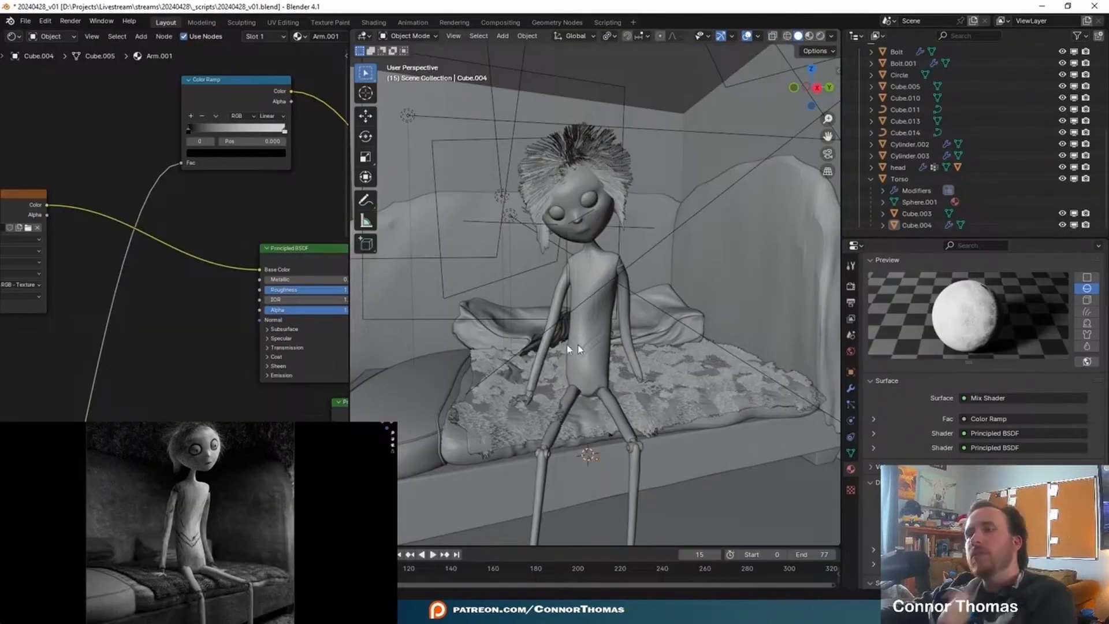
- Add the arm object Cube.004 to the light linking collection of the Area.004 light beside the head
middle_drag(579, 349, 580, 331)
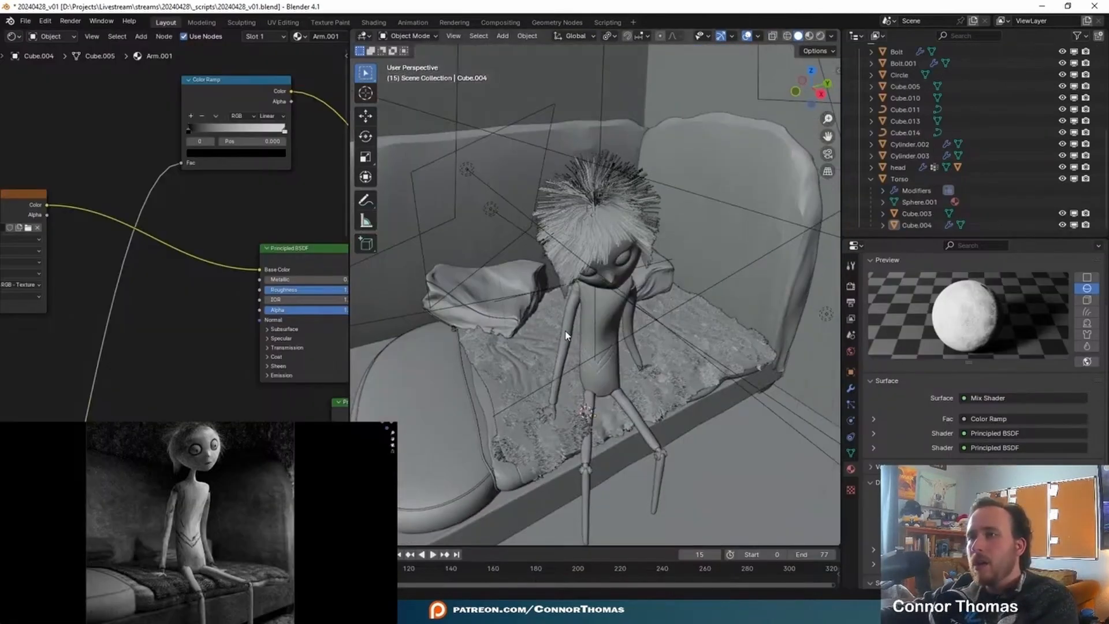
click(566, 335)
middle_drag(692, 316, 665, 323)
middle_drag(506, 250, 503, 235)
click(502, 212)
middle_drag(641, 294, 635, 290)
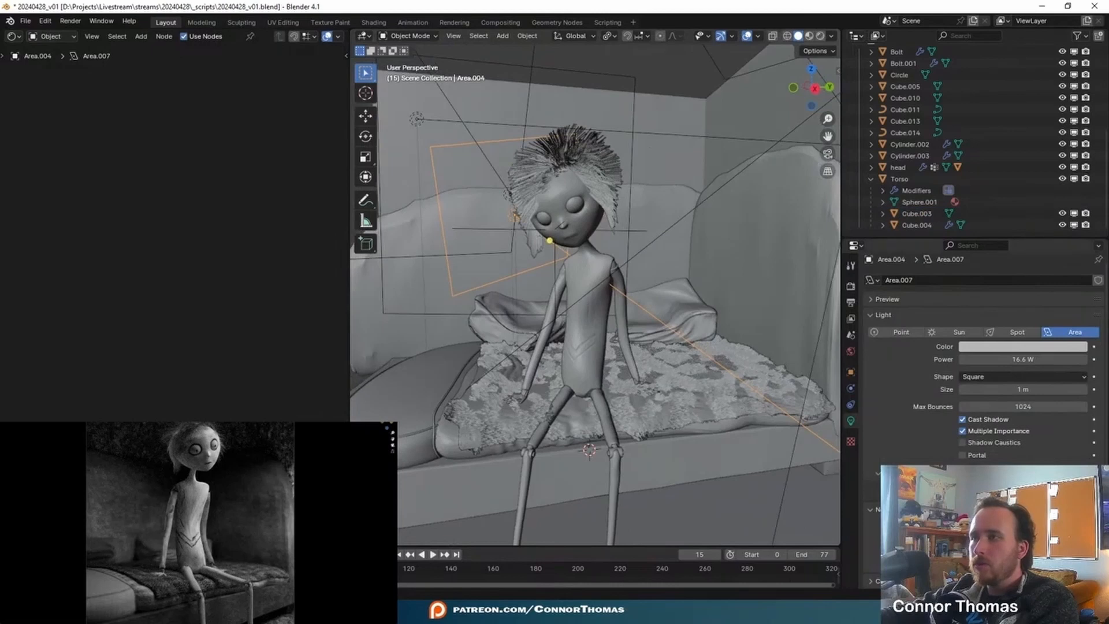
click(626, 334)
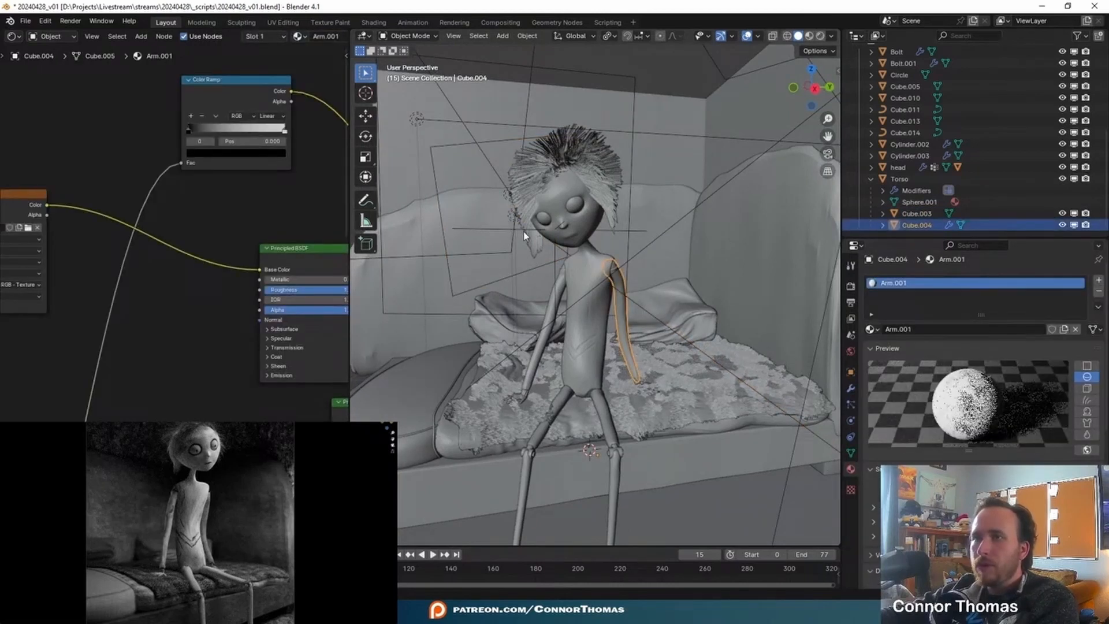
middle_drag(518, 230, 502, 212)
click(502, 213)
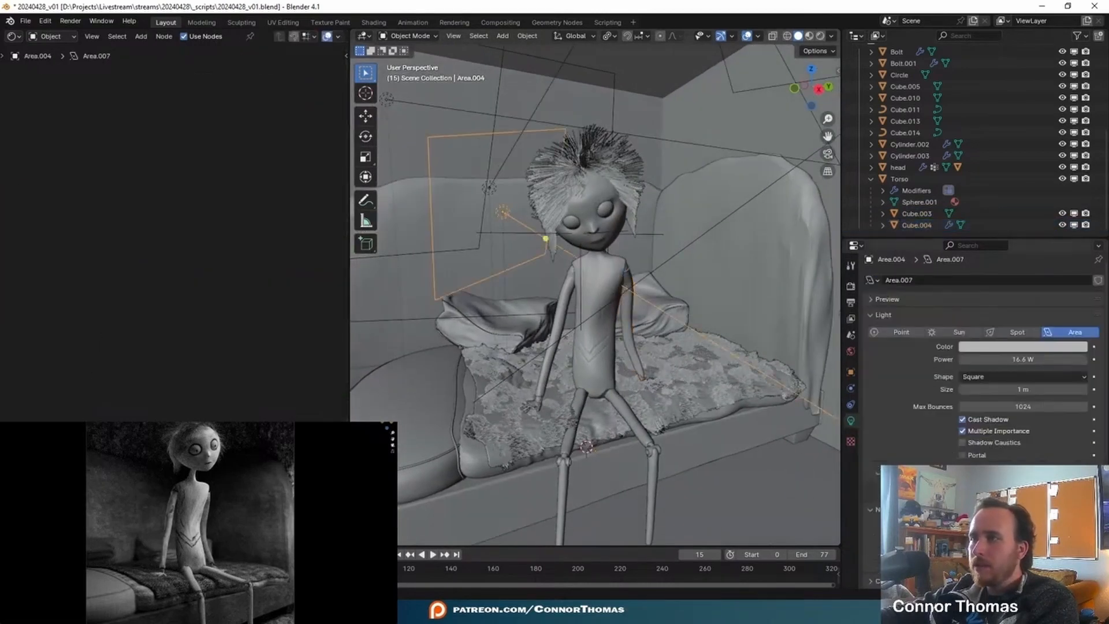
click(851, 372)
scroll(953, 324, down, 6)
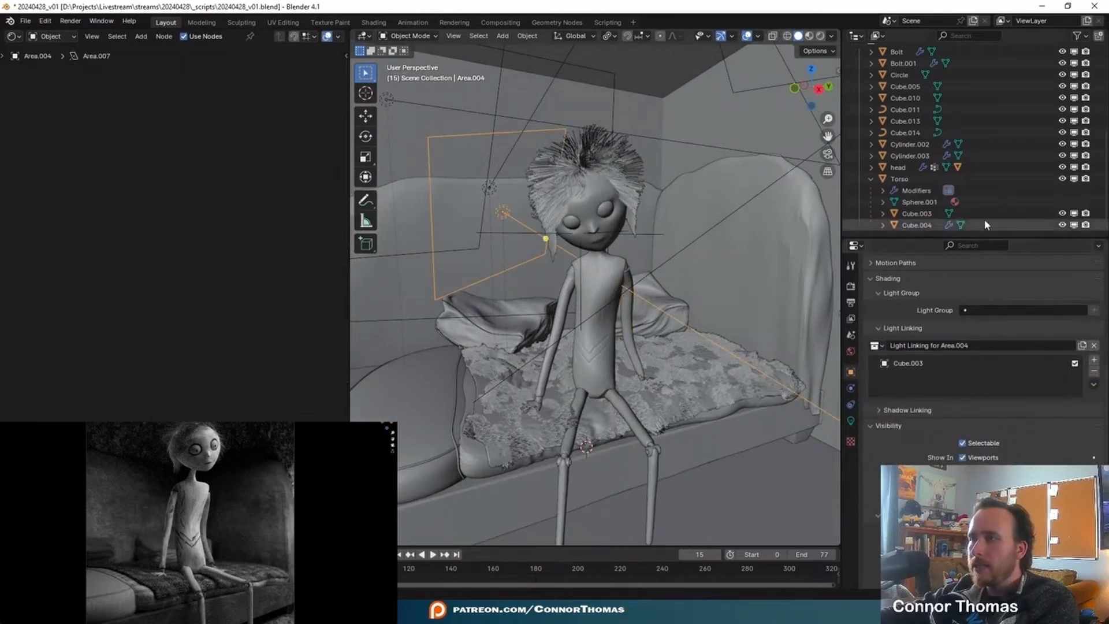
drag(915, 226, 924, 376)
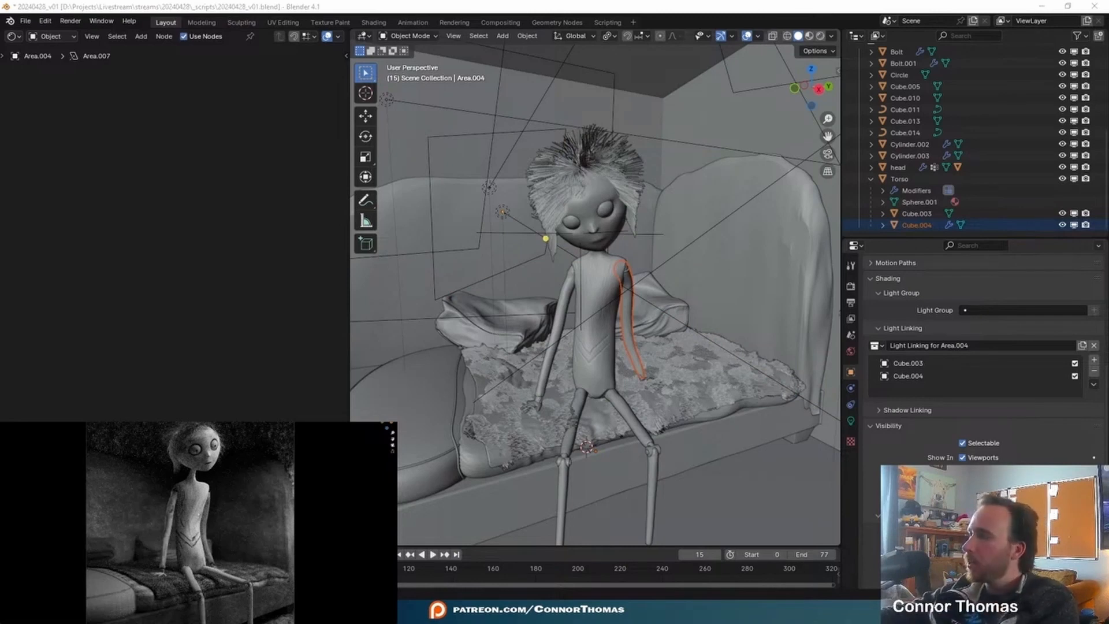
key(alt+a)
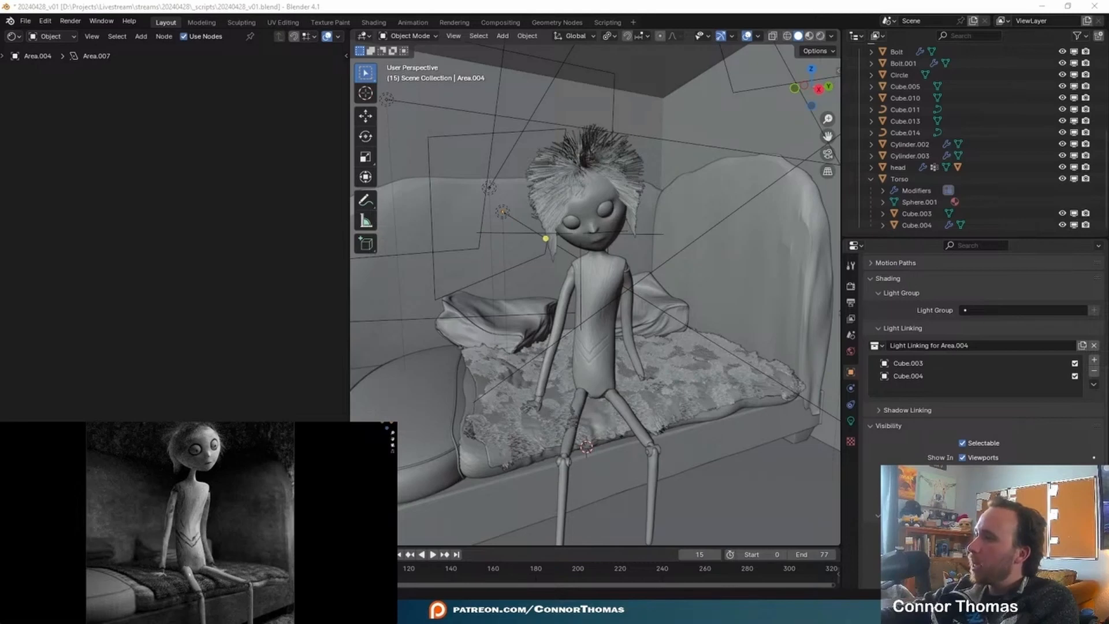
- Select the torso and its torso image texture node, and save the Blender file
click(596, 361)
click(596, 349)
middle_drag(249, 231, 202, 204)
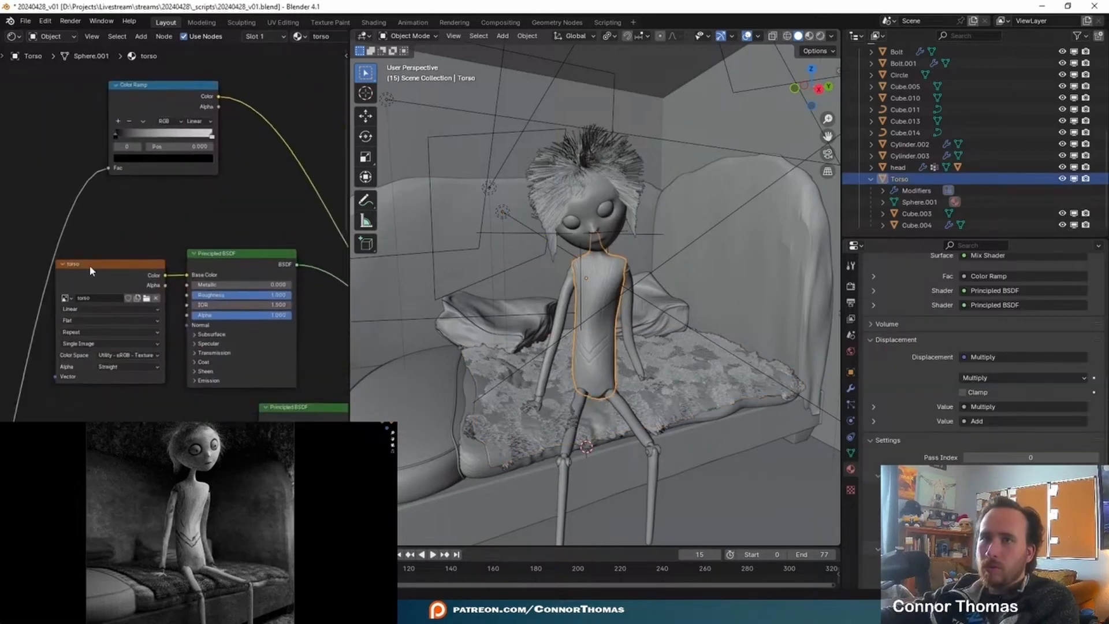
click(149, 274)
key(ctrl+s)
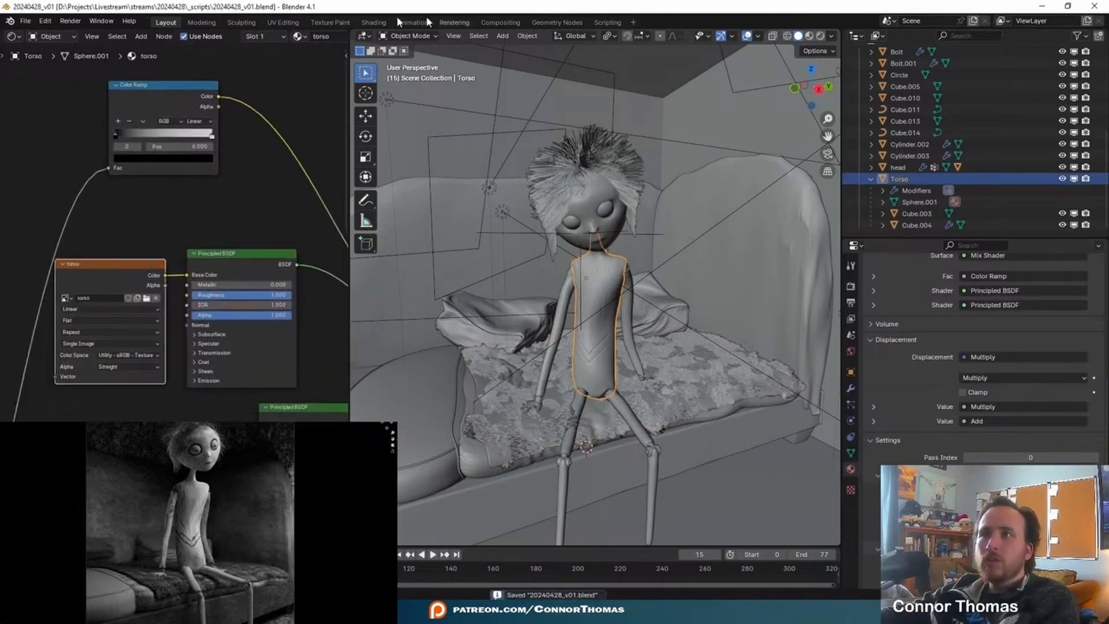
- Open the Texture Paint workspace for the torso and show the torso image in the image editor
click(341, 22)
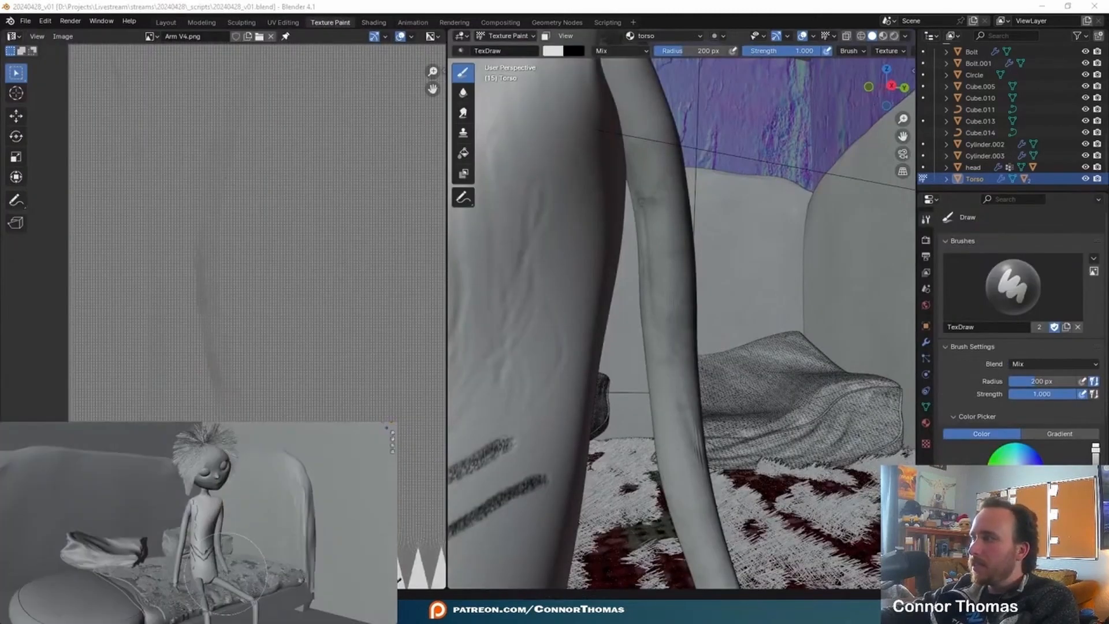
scroll(208, 283, down, 10)
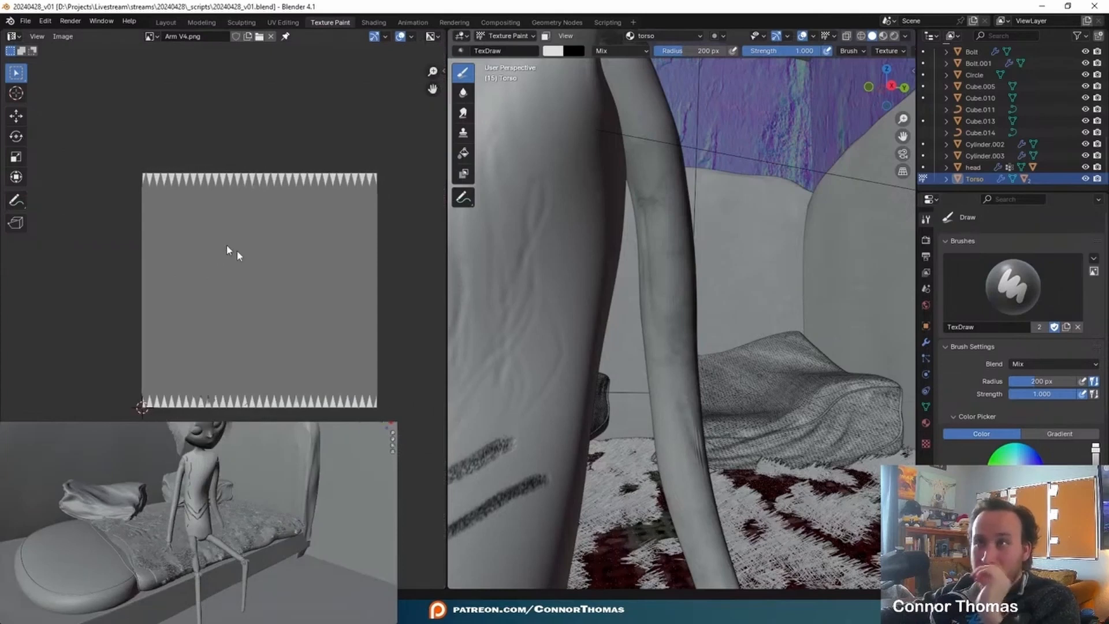
scroll(497, 260, down, 6)
middle_drag(568, 322, 616, 318)
middle_drag(624, 276, 649, 275)
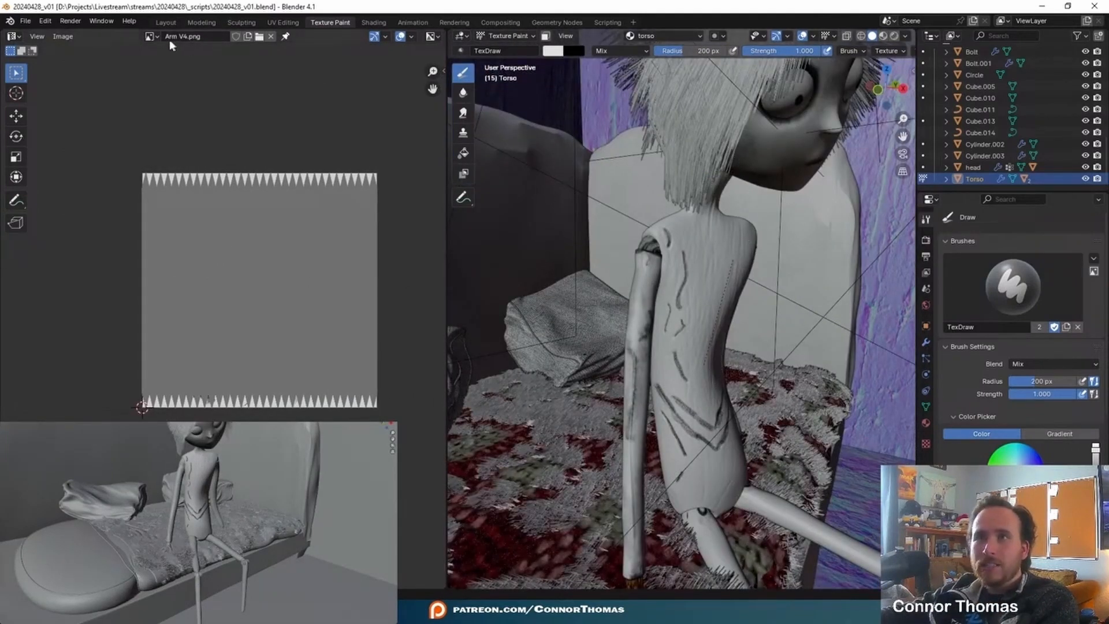
click(152, 36)
click(209, 156)
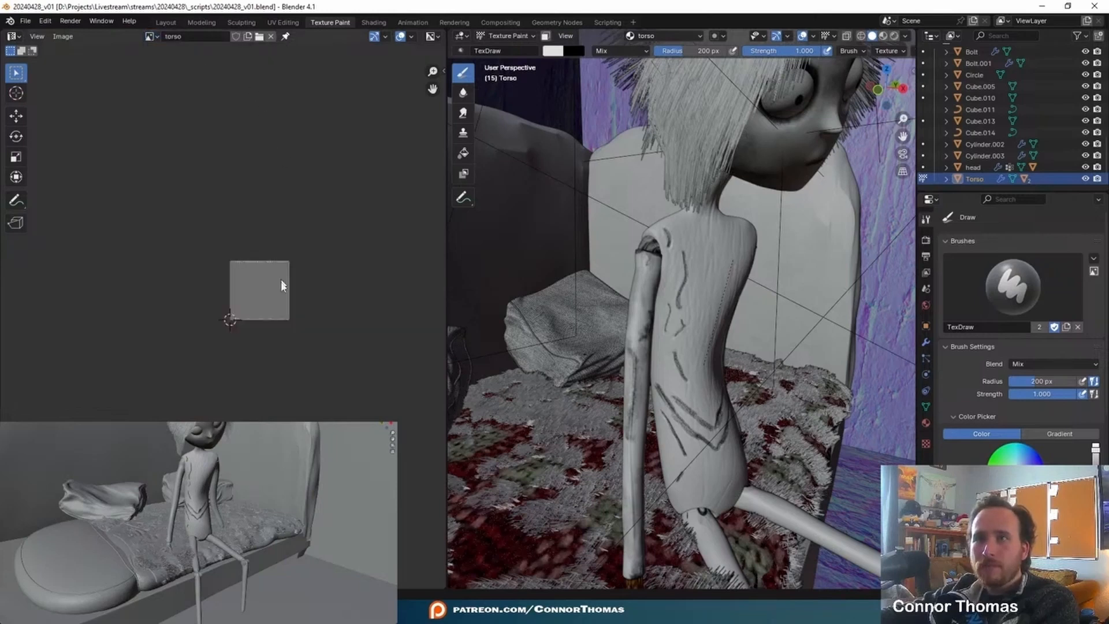
- Save the torso image under the new name torso1.png and set the brush radius to 99 px
scroll(282, 288, up, 7)
click(63, 36)
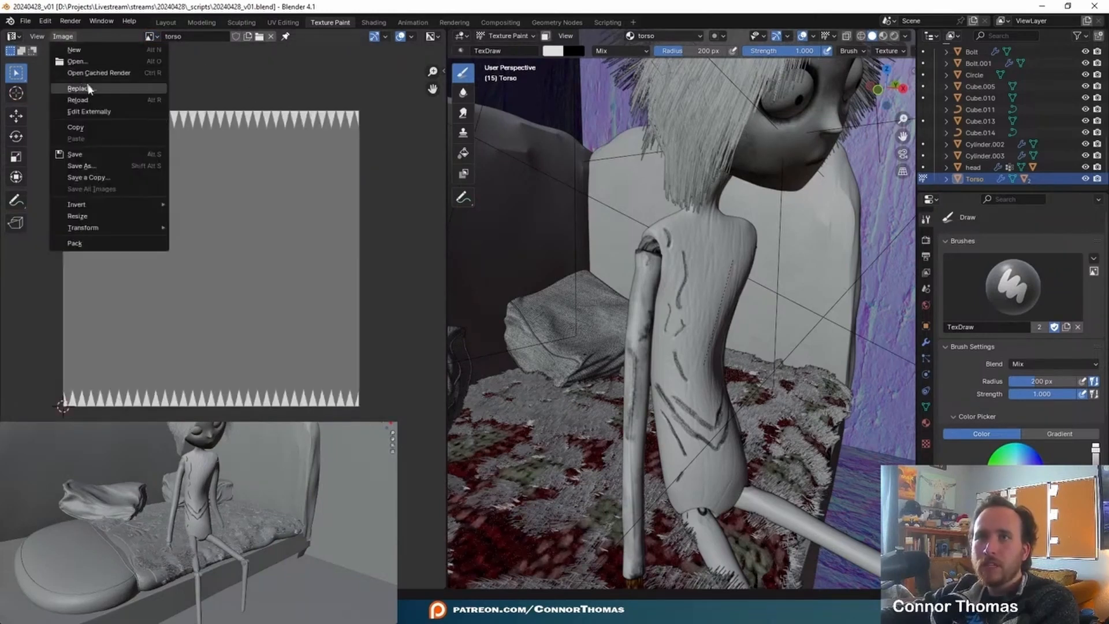
click(107, 164)
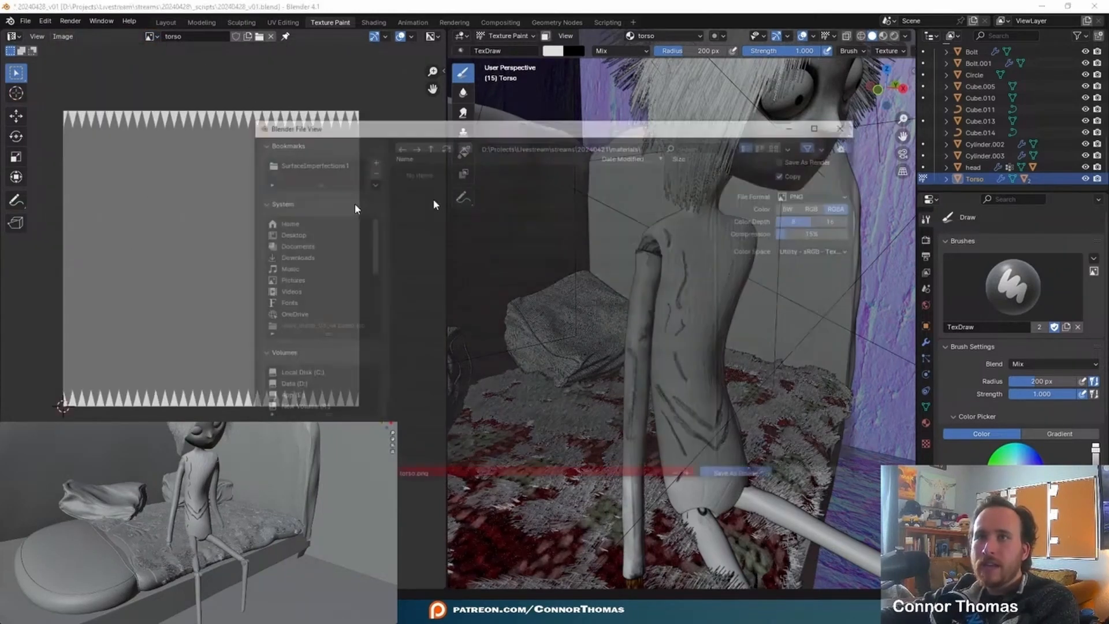
click(740, 468)
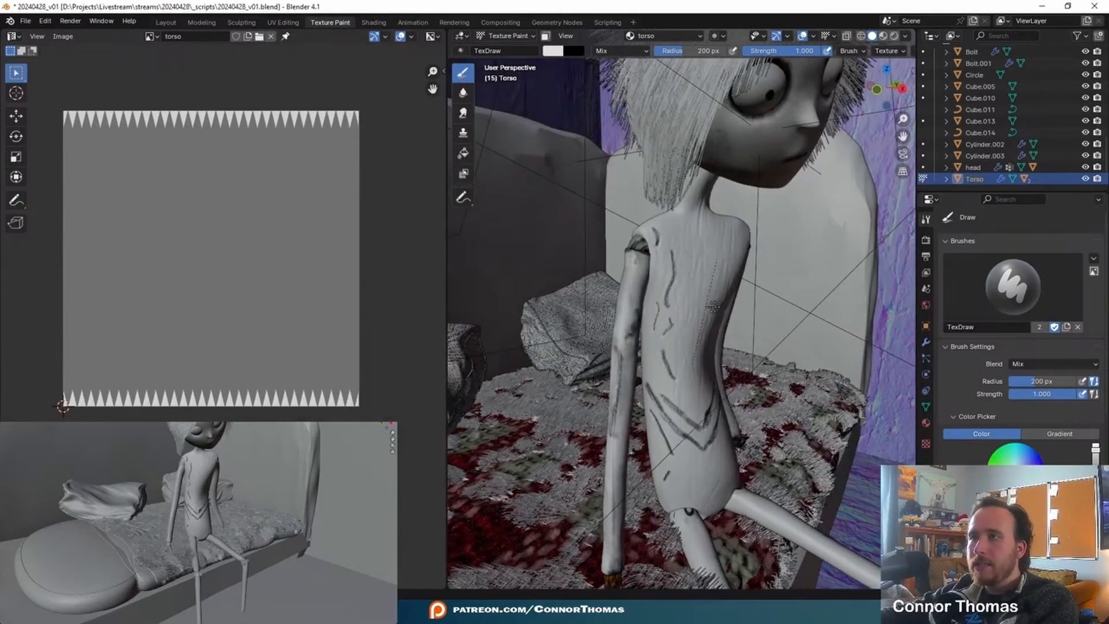
middle_drag(718, 307, 670, 304)
key(f)
click(672, 355)
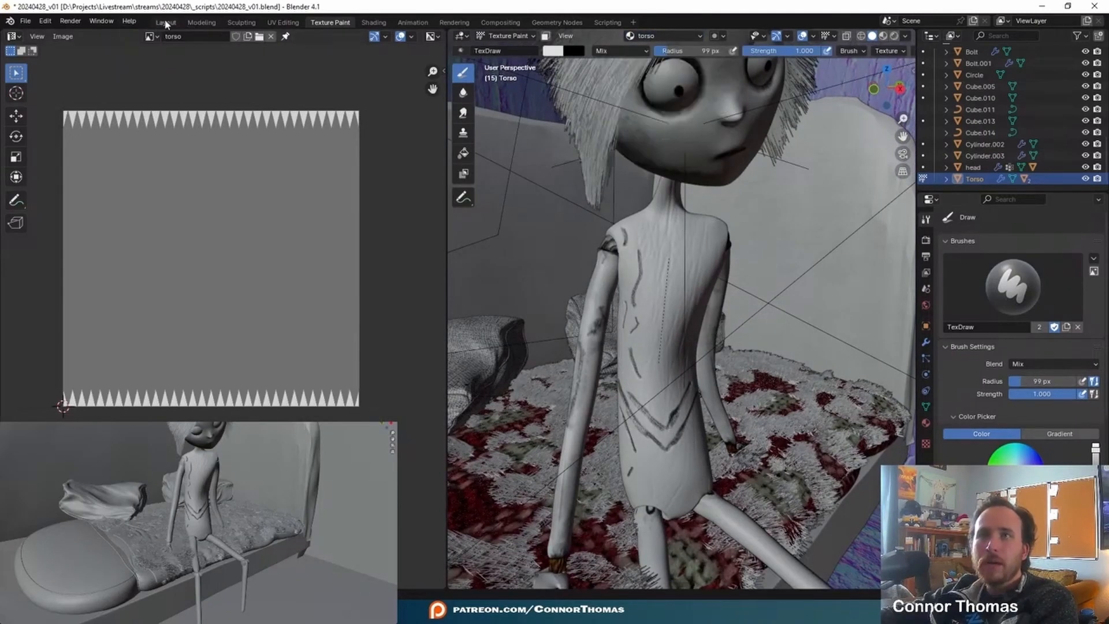
- Load torso1.png into the image texture node of the torso material
click(149, 37)
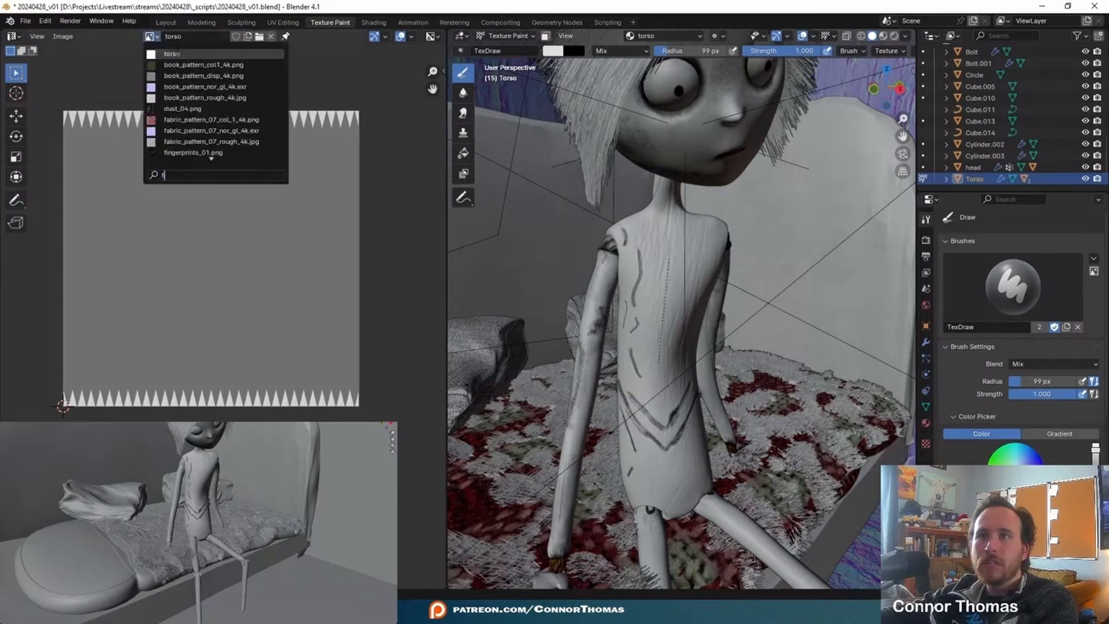
click(165, 23)
click(147, 298)
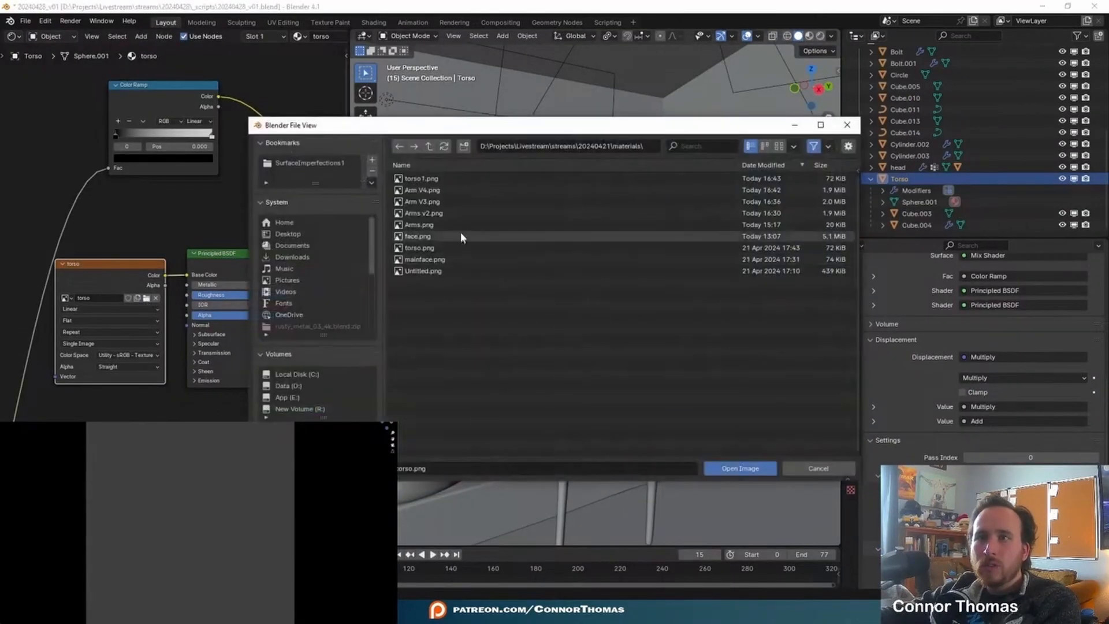
double_click(460, 178)
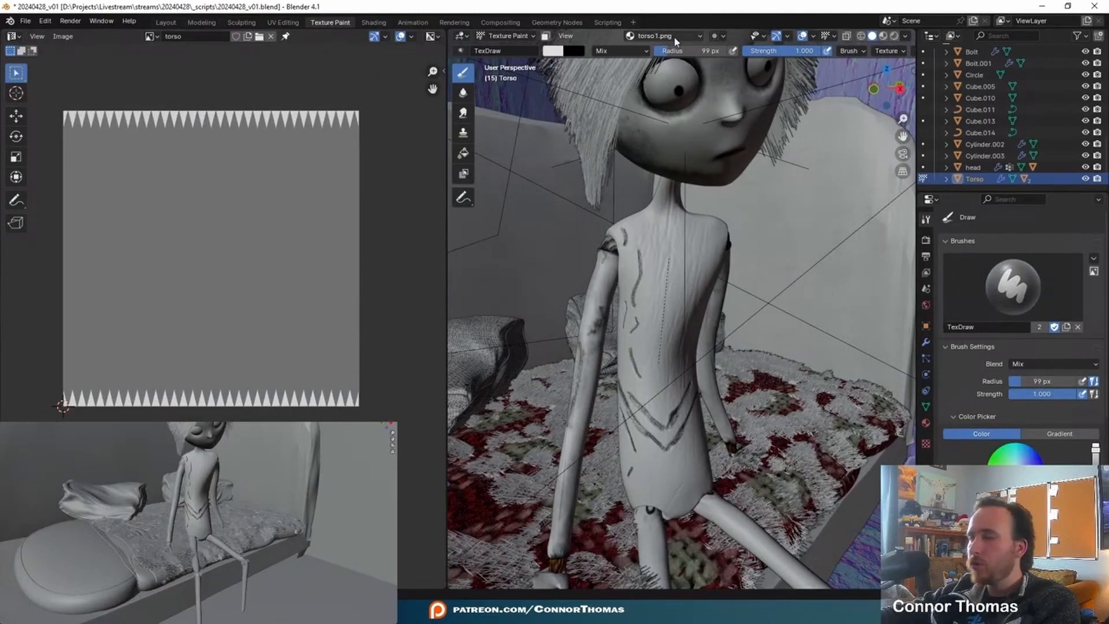
- Show torso1.png in the Texture Paint image editor and resize the brush for painting the torso up close
click(154, 38)
click(223, 74)
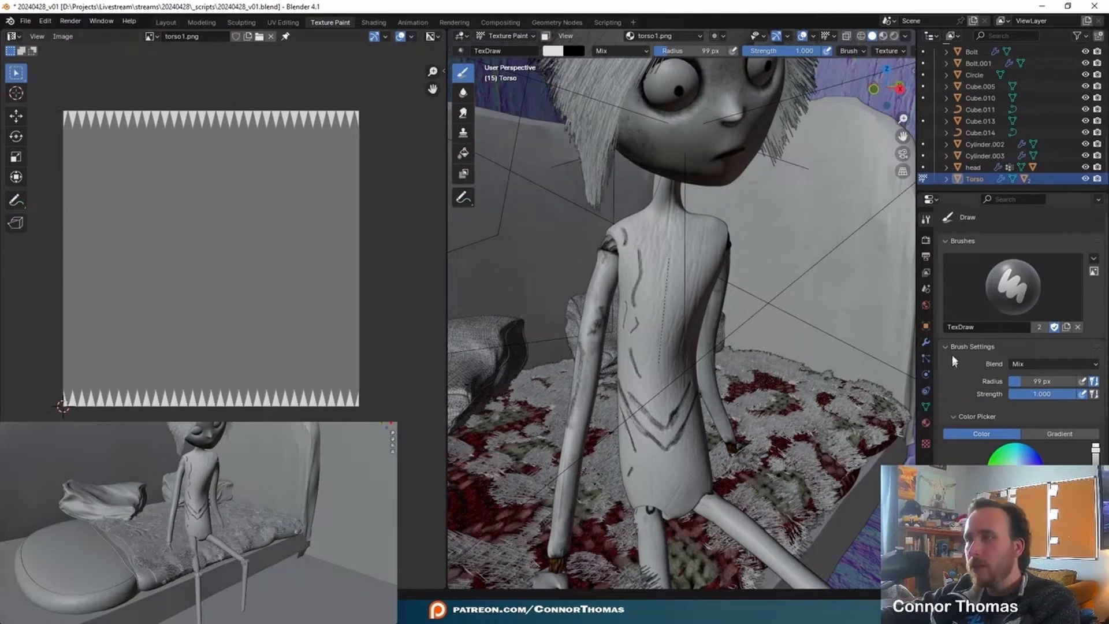
scroll(989, 436, down, 8)
mouse_move(793, 260)
middle_down()
mouse_move(653, 309)
mouse_move(645, 252)
mouse_move(660, 240)
mouse_move(664, 272)
middle_up()
scroll(659, 240, up, 3)
key(f)
click(651, 293)
drag(675, 272, 658, 298)
drag(687, 157, 687, 149)
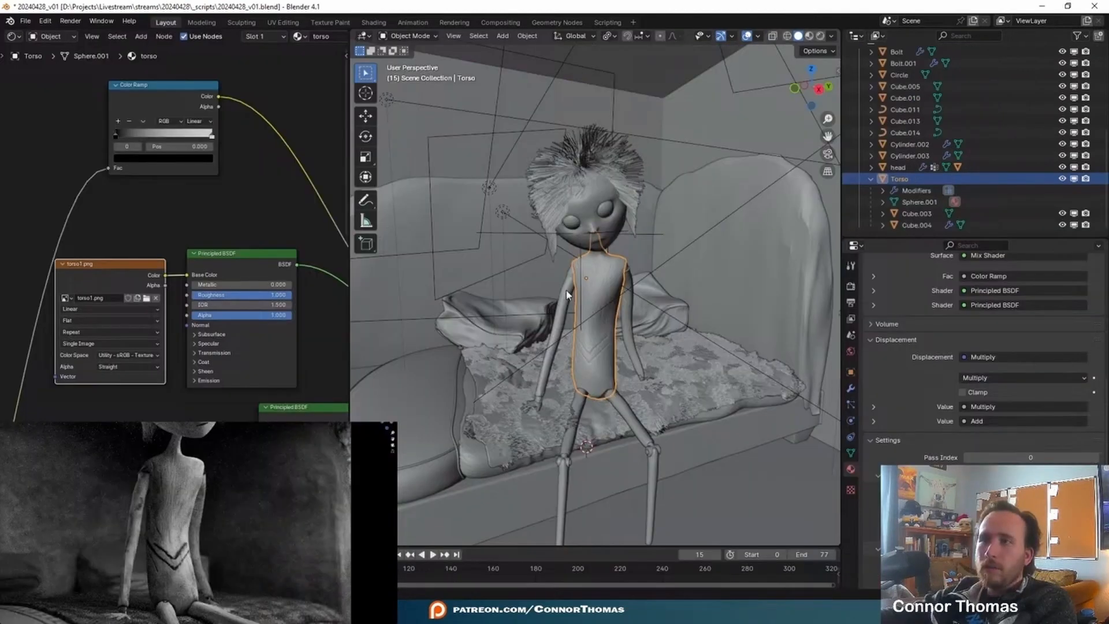
- Show the Right Arm material's nodes in a maximized shader editor and move Arms v2 away from the first Principled BSDF
key(ctrl+space)
middle_drag(280, 325, 616, 523)
scroll(434, 441, up, 7)
scroll(511, 352, up, 2)
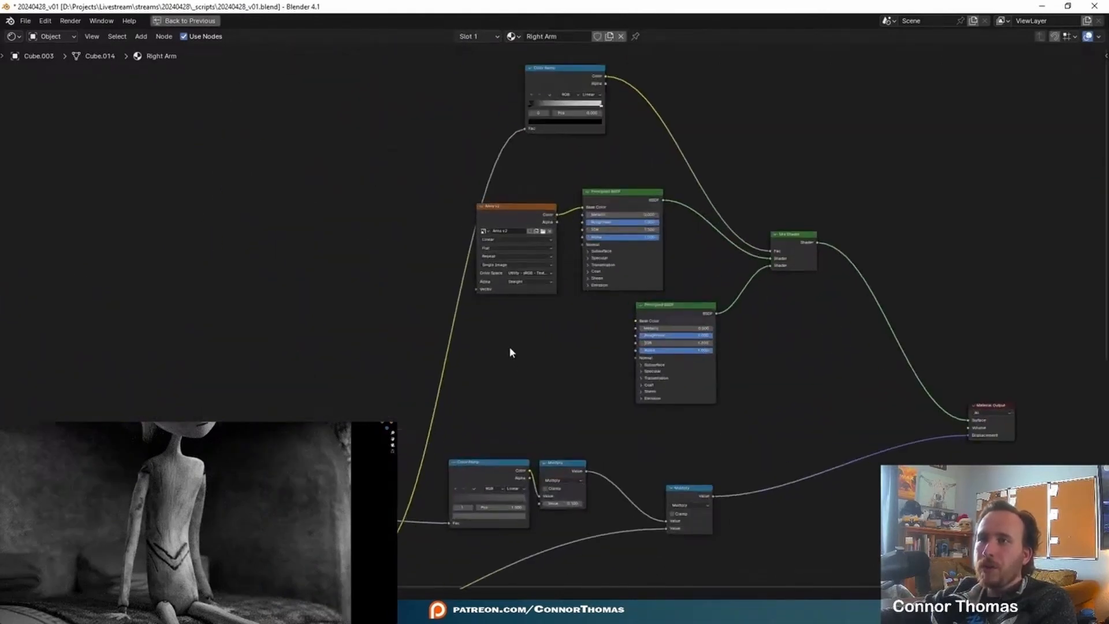
middle_drag(480, 292, 601, 196)
drag(650, 113, 621, 112)
scroll(683, 153, up, 1)
scroll(682, 154, up, 5)
middle_drag(683, 154, 545, 387)
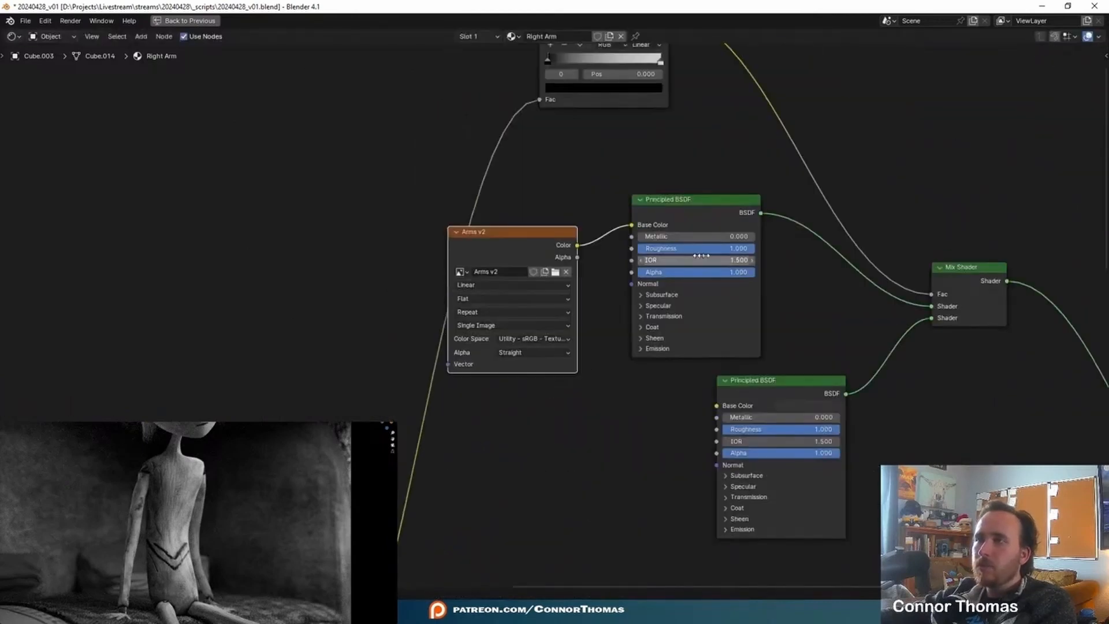
scroll(616, 290, up, 4)
- Drive the first Principled BSDF's roughness from the Arms v2 color through a new Color Ramp, and move its black stop inward
drag(585, 220, 659, 224)
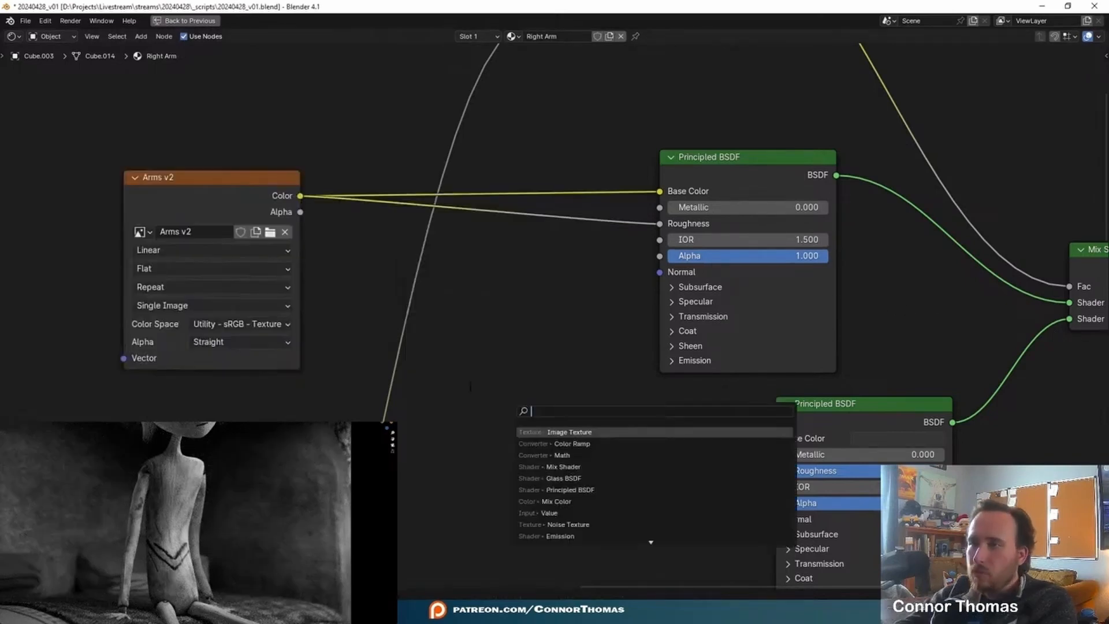
text(col)
key(Down)
key(Return)
click(445, 217)
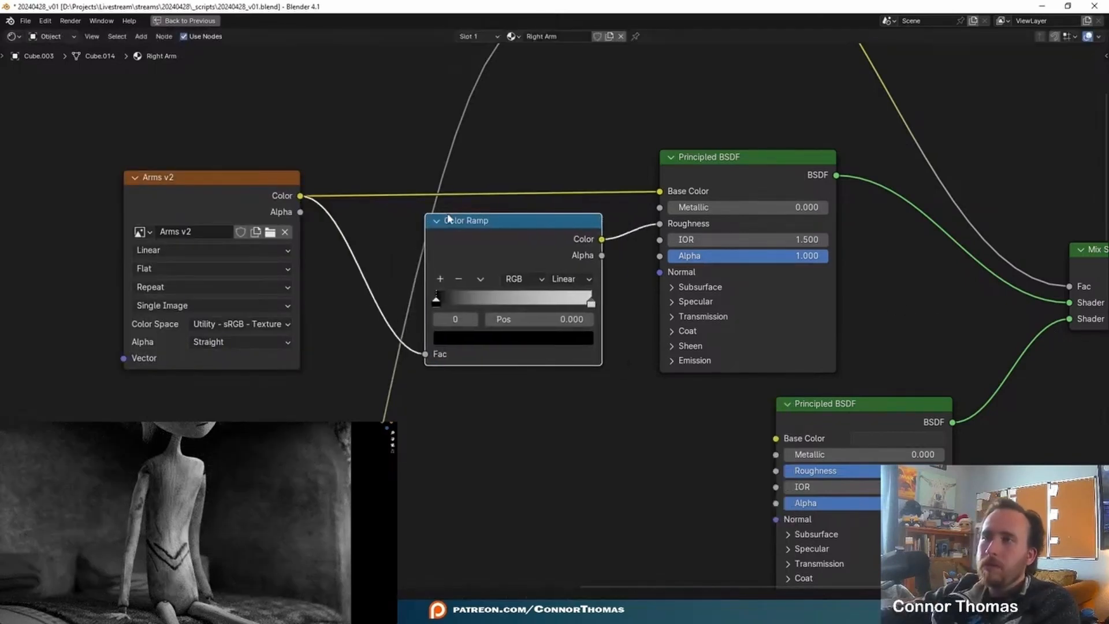
ctrl+shift+click(535, 221)
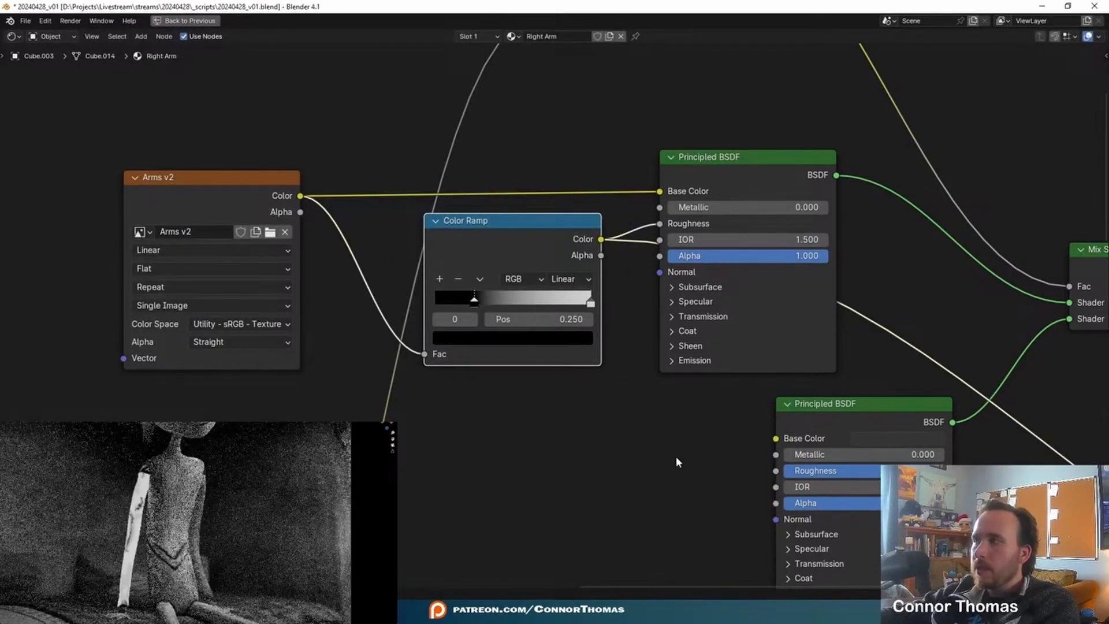
middle_drag(653, 459, 531, 478)
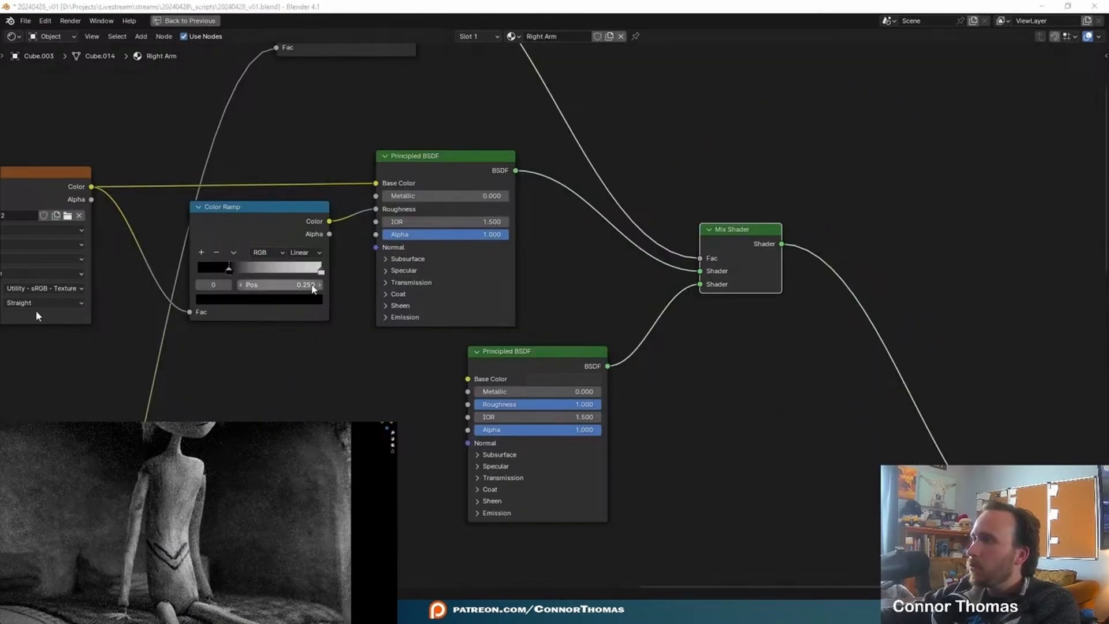
- Copy the Right Arm Color Ramp into the Arm.001 material and feed it from the Arm V4.png color
middle_drag(283, 338, 427, 353)
click(439, 222)
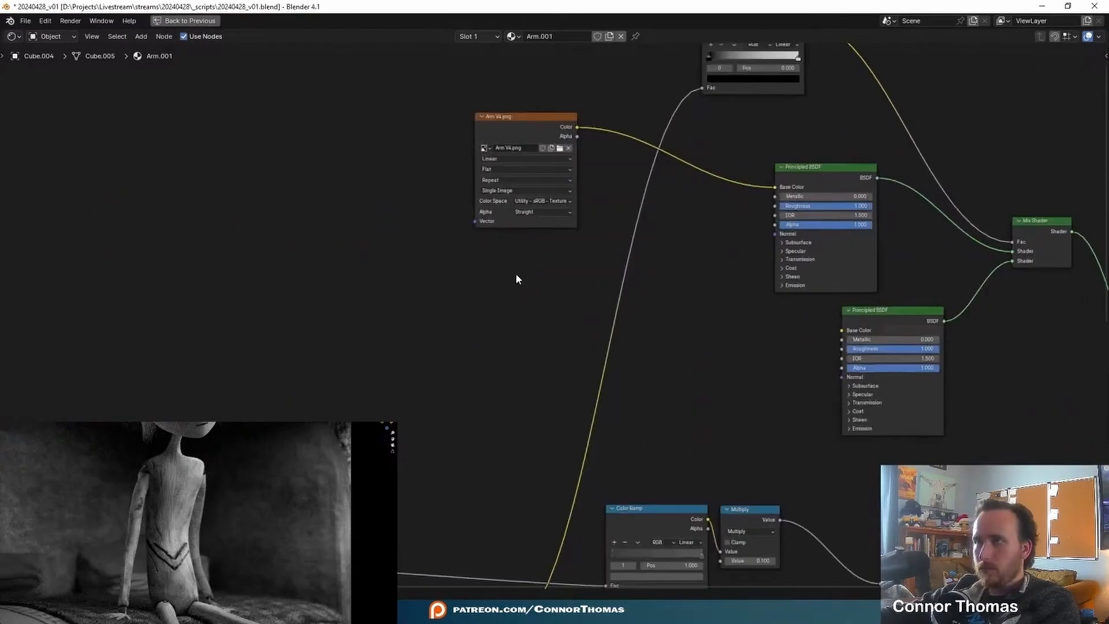
key(ctrl+v)
drag(508, 236, 714, 210)
scroll(789, 244, up, 5)
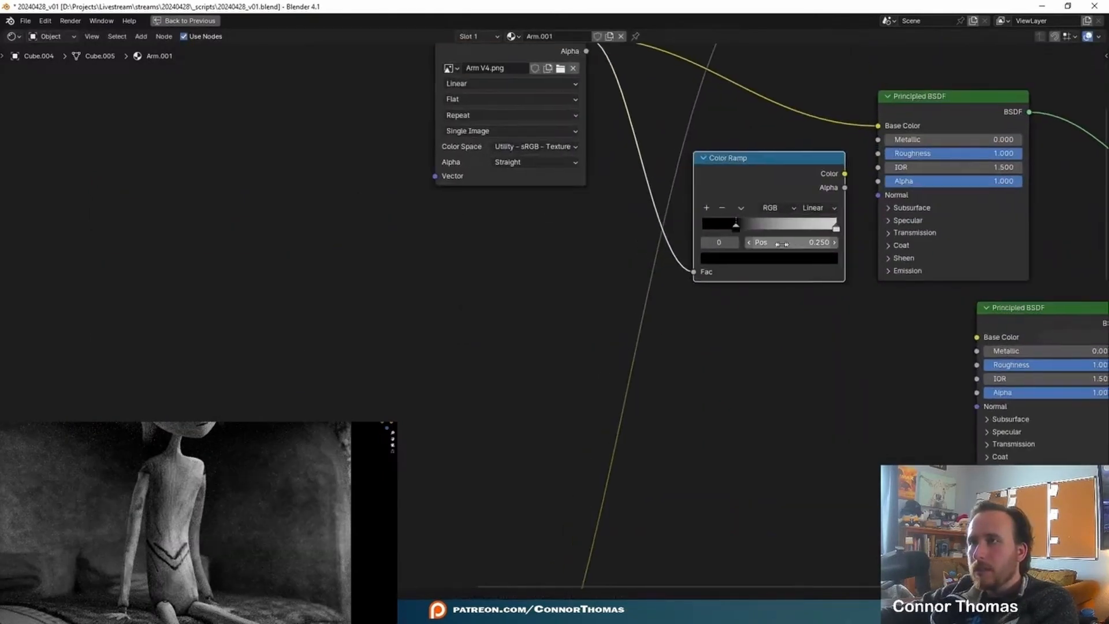
key(KP_Decimal)
drag(644, 257, 677, 234)
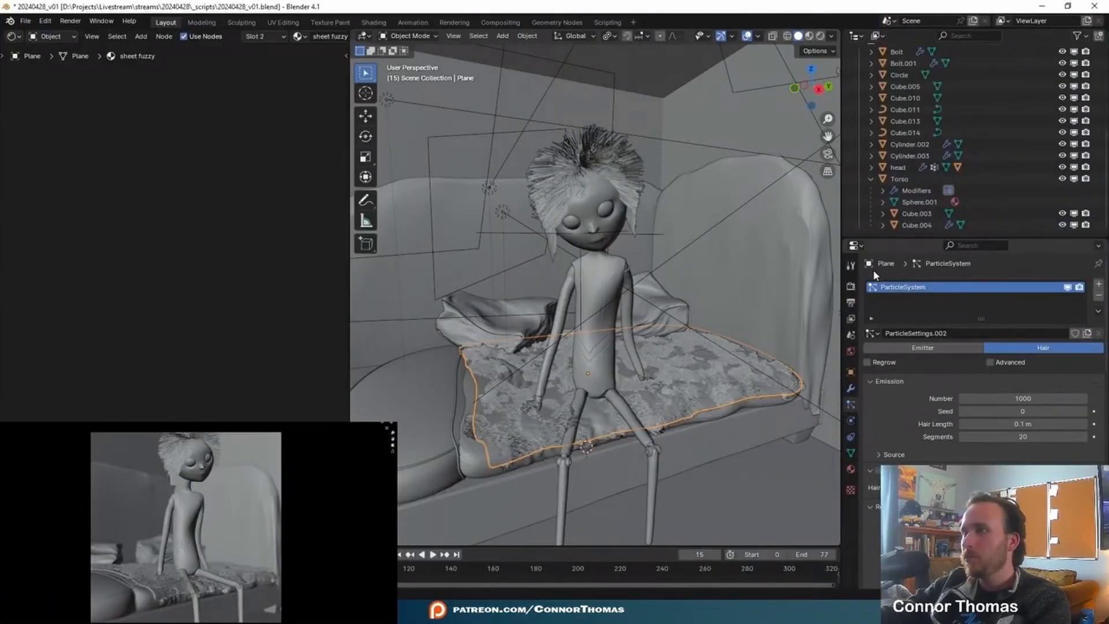
- Review the scene's output format and view layer light passes, and save the file
click(850, 302)
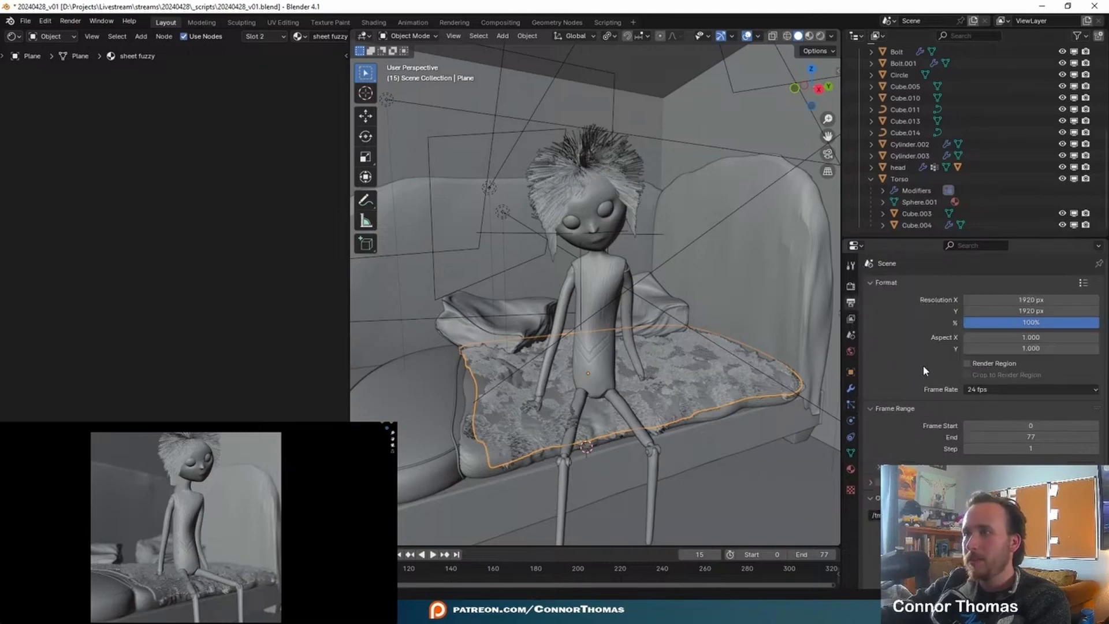
scroll(961, 384, down, 5)
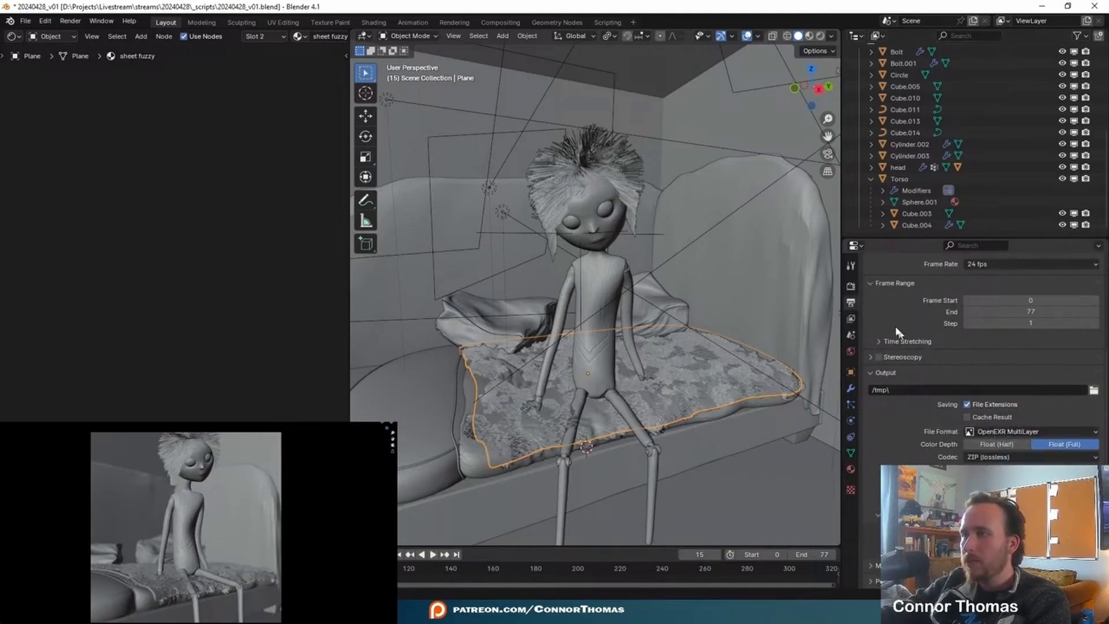
click(851, 319)
key(ctrl+s)
scroll(889, 347, down, 5)
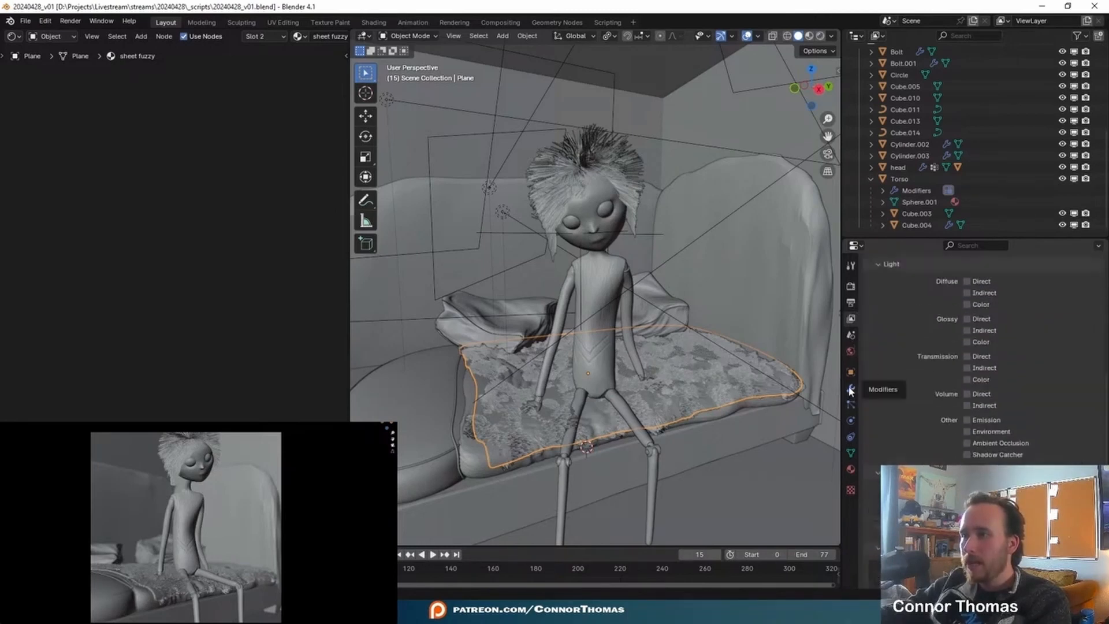
- Check the render settings and the output settings in an enlarged properties editor, and render the image
click(851, 286)
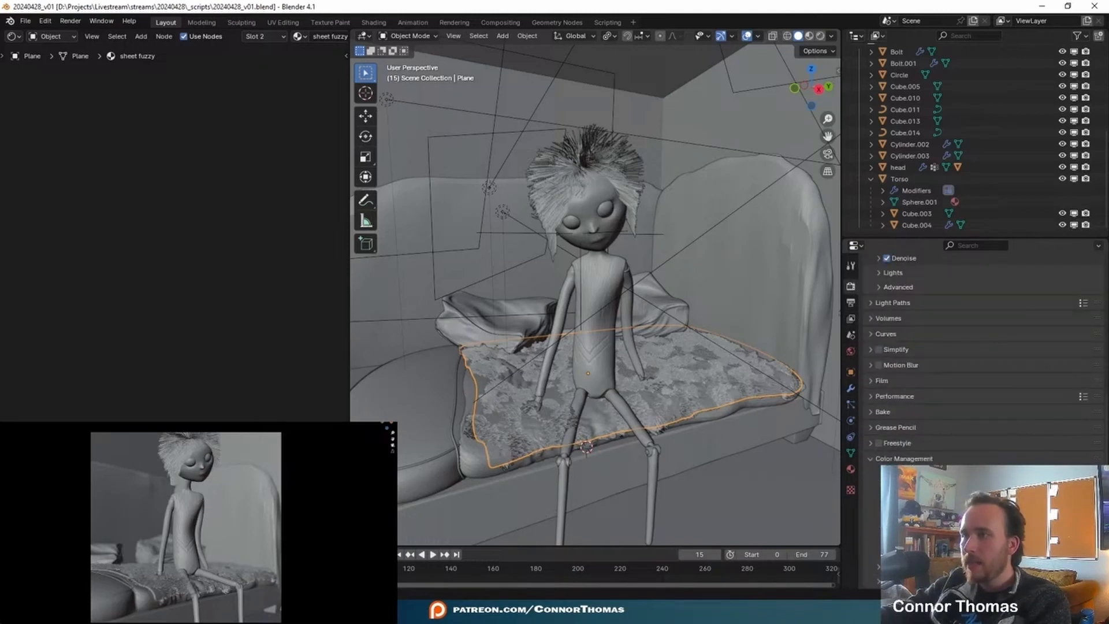
click(850, 302)
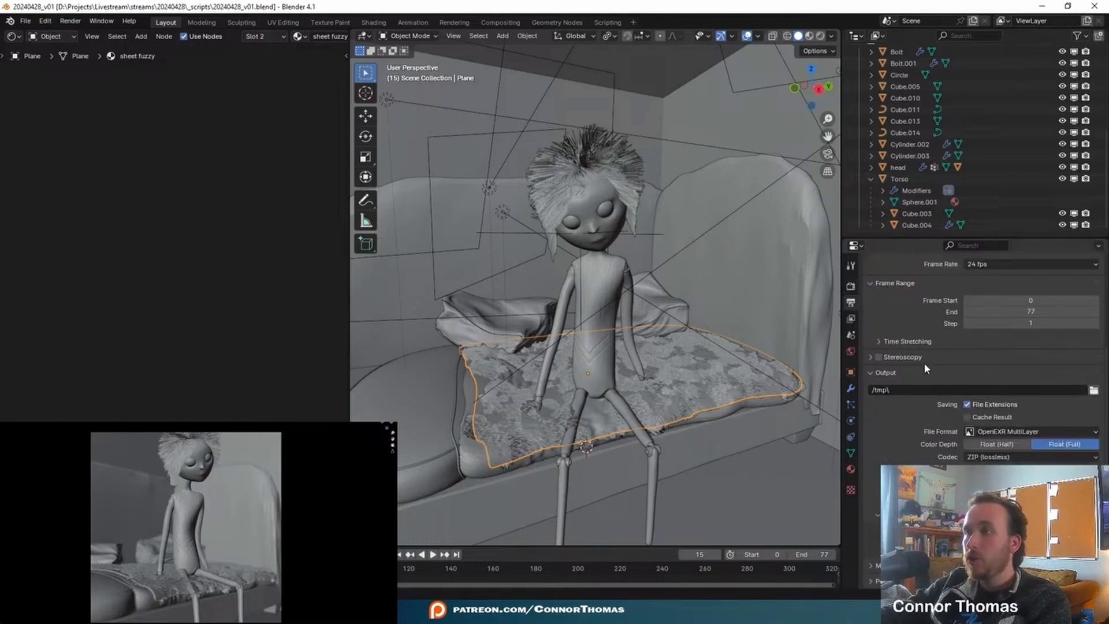
drag(931, 239, 946, 90)
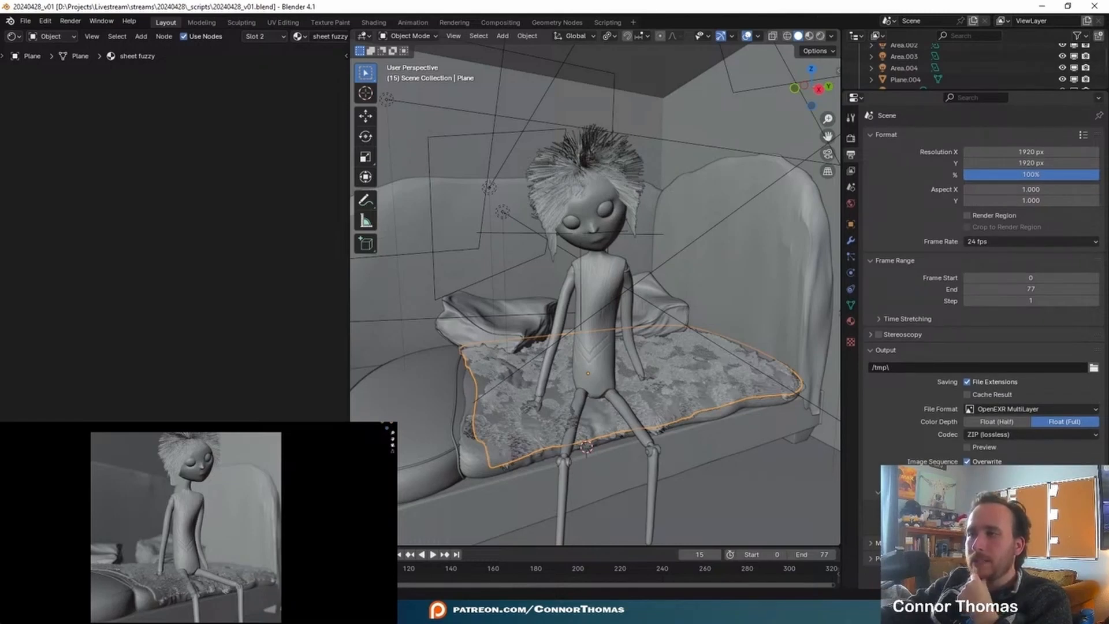
key(F12)
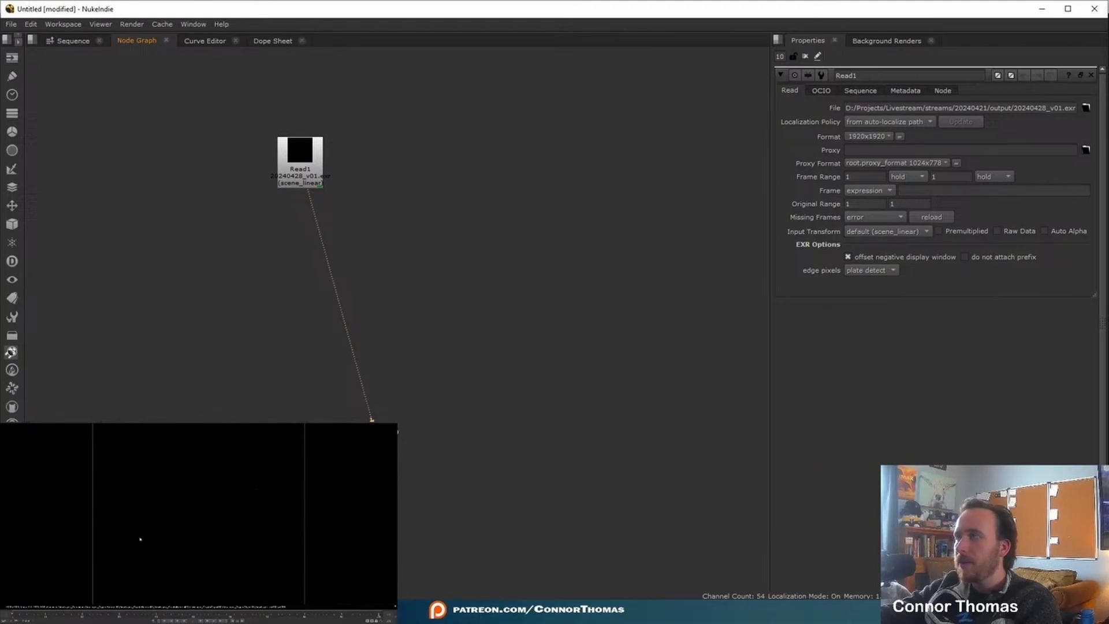
- In Nuke, add a Shuffle node after Read1 and route the ViewLayer_Combined channels to the rgba output
click(319, 174)
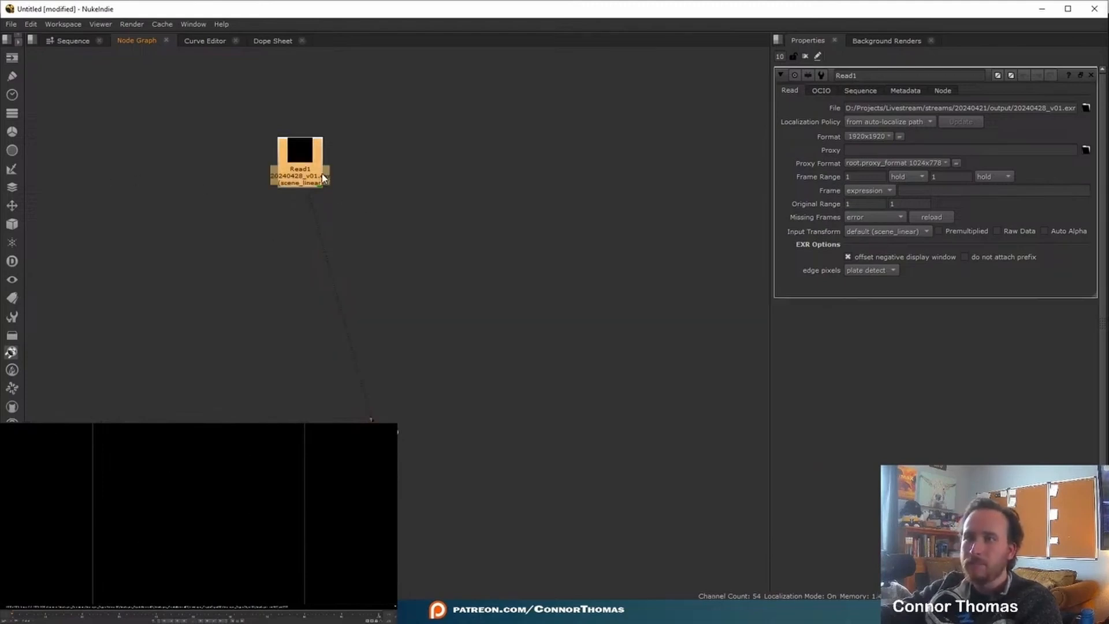
key(Tab)
text(shuf)
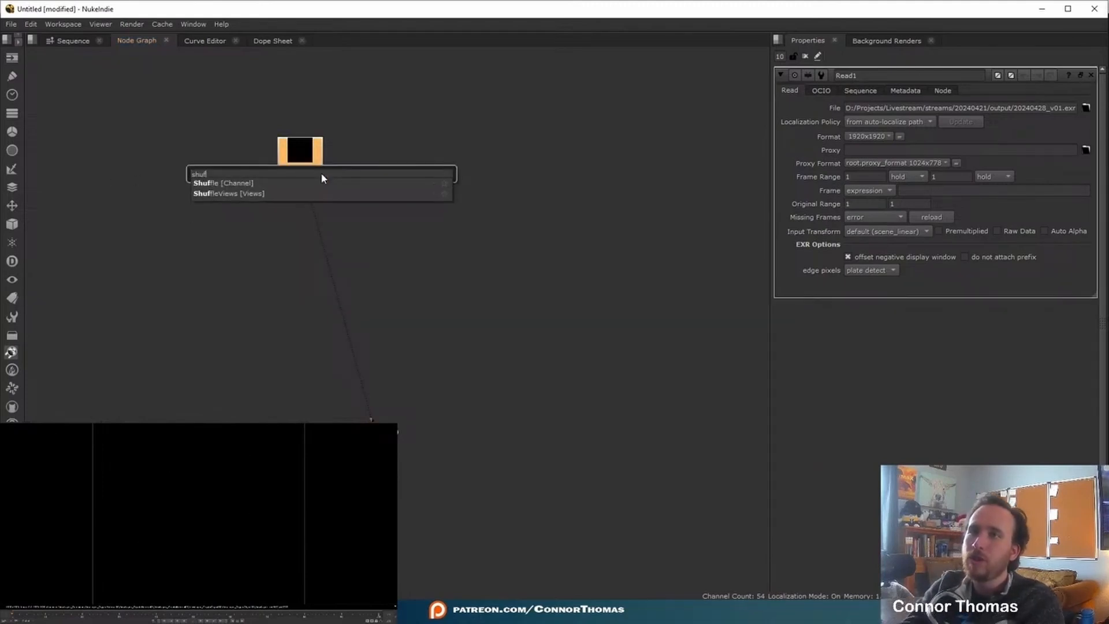
key(Return)
click(854, 210)
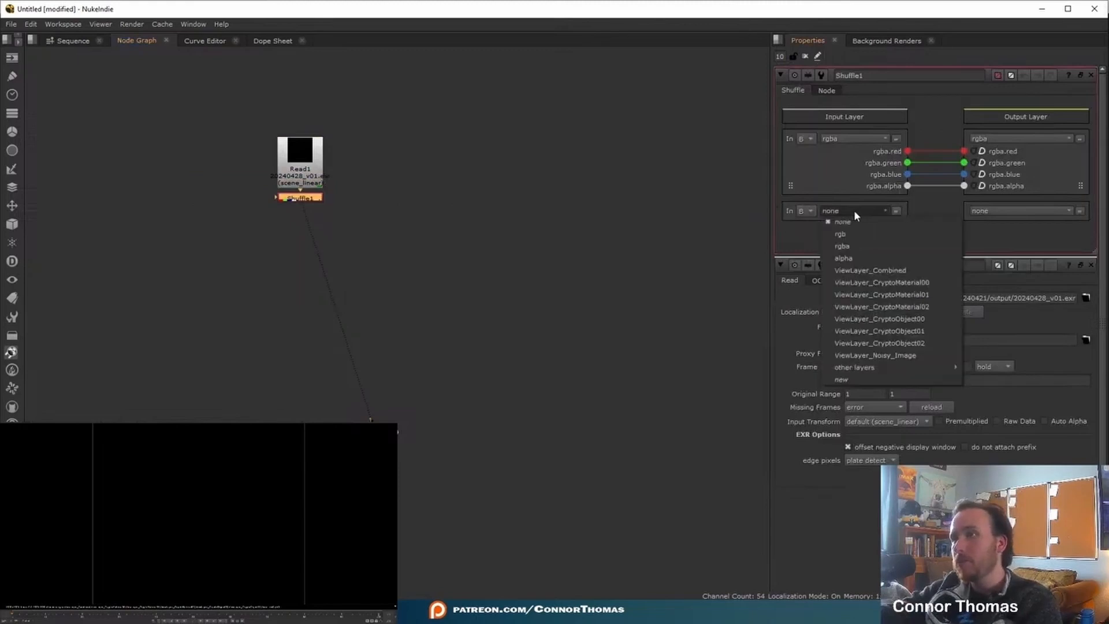
click(865, 270)
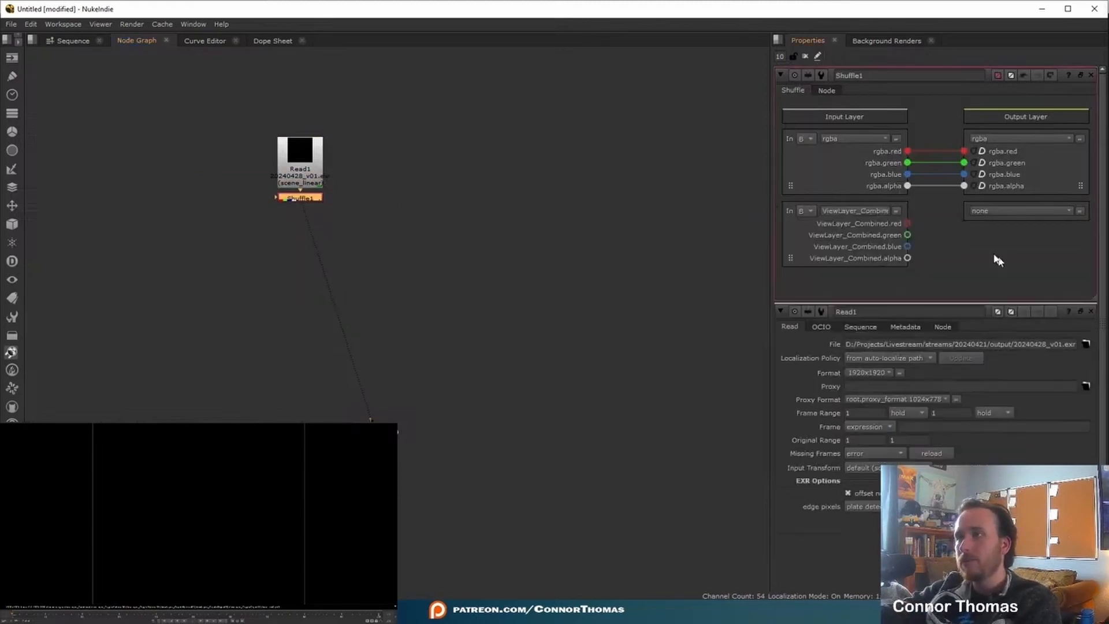
drag(910, 224, 965, 151)
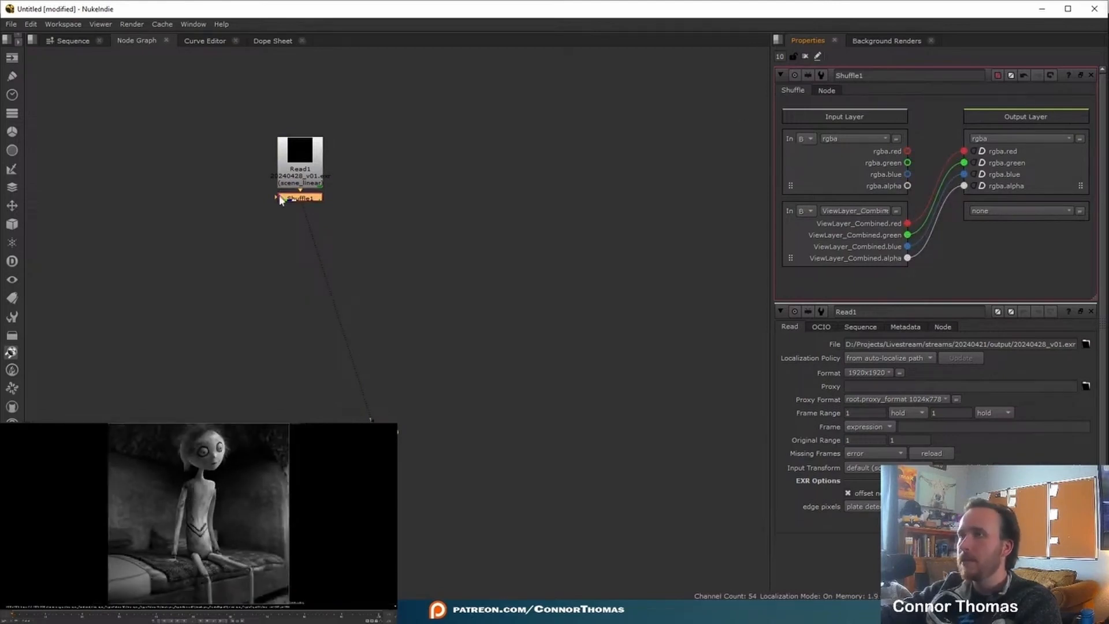
- Set Read1's input transform to ACES - ACEScg and close all open node properties
double_click(290, 164)
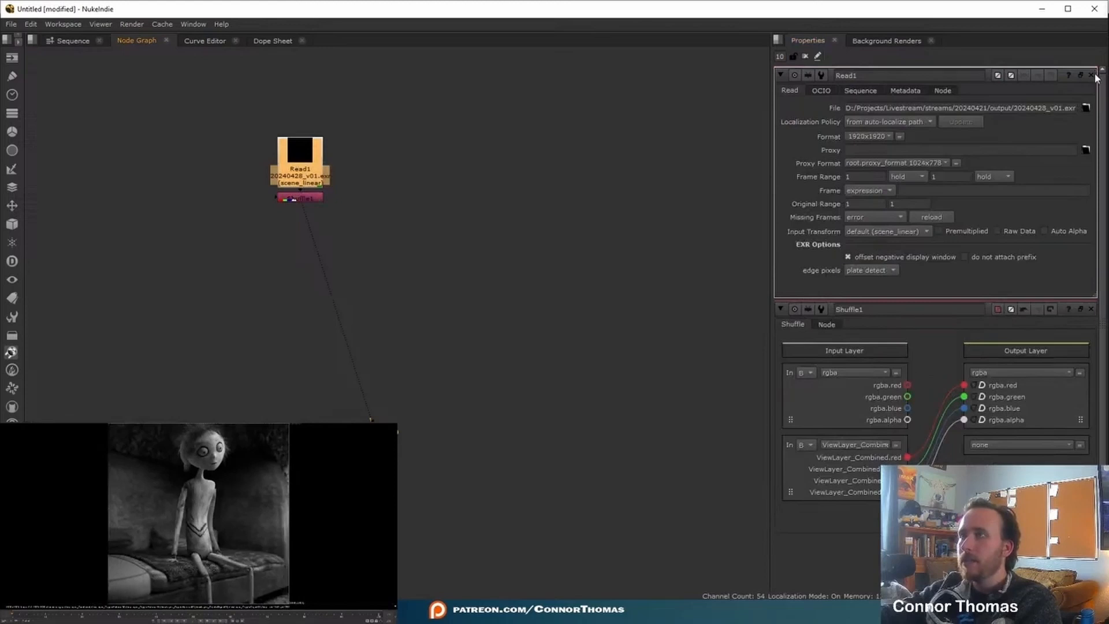
click(1091, 309)
click(895, 232)
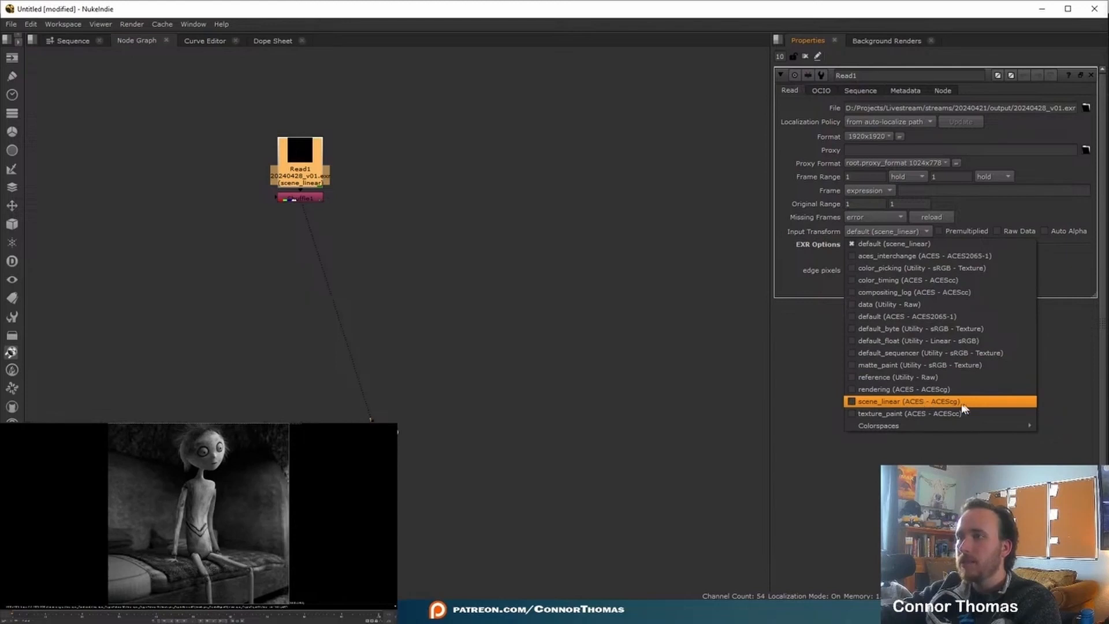
mouse_move(891, 426)
mouse_move(1060, 438)
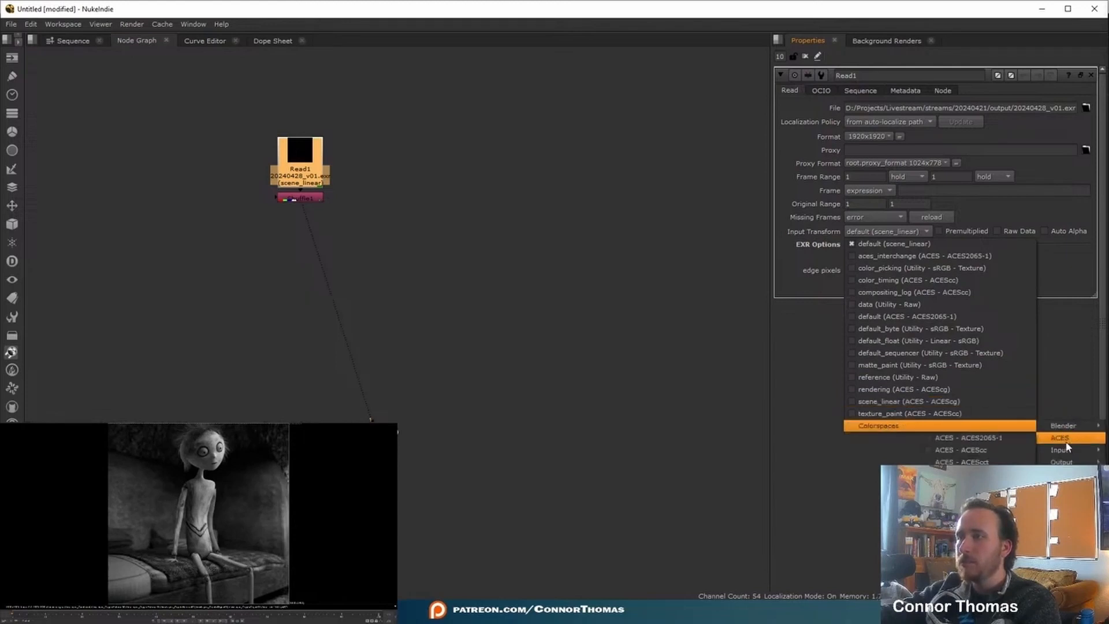
click(974, 475)
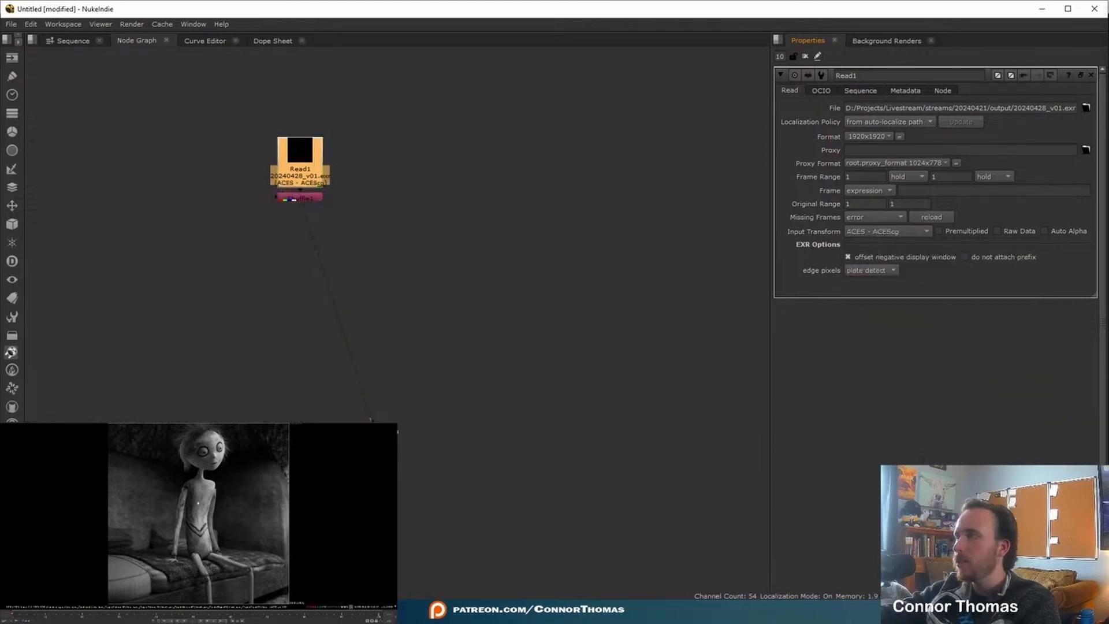
key(ctrl+shift+a)
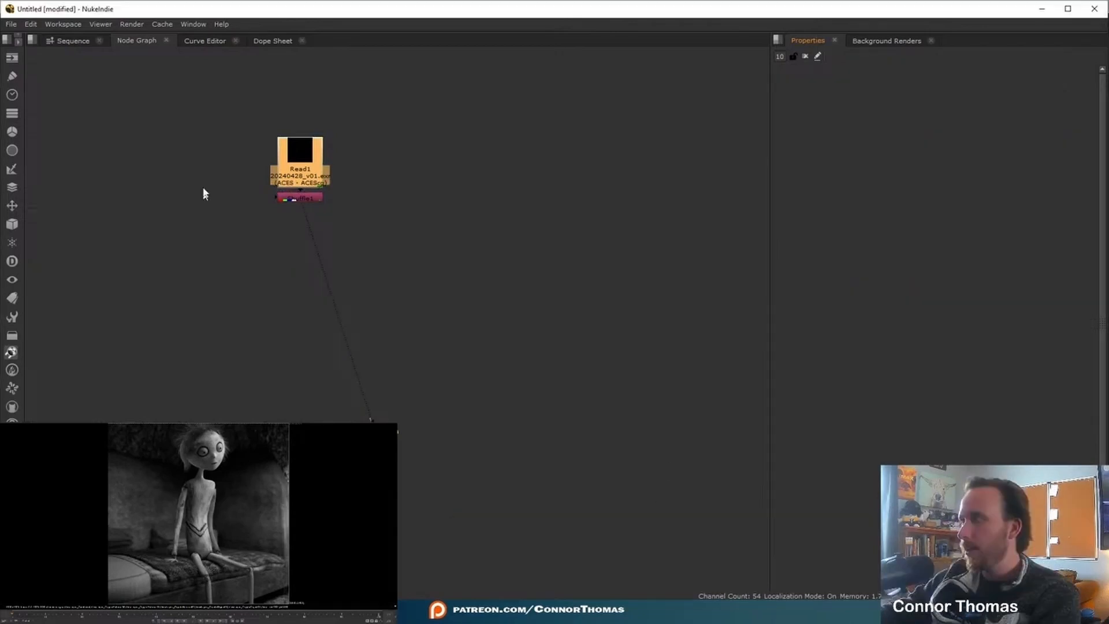
- Add an Exposure node after Shuffle1 and set its ganged red, green and blue values to 0.07
click(327, 196)
key(Tab)
text(exp)
key(Return)
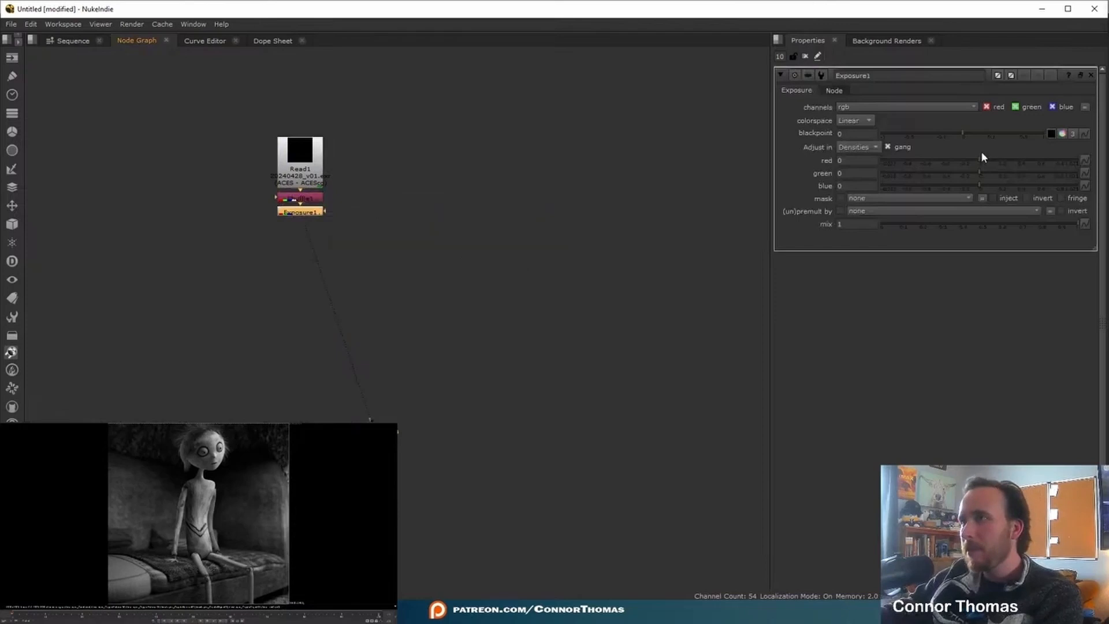
click(985, 158)
- Add a Glow node after Exposure1 with tolerance 0.245, brightness 0.14 and size 18
key(Tab)
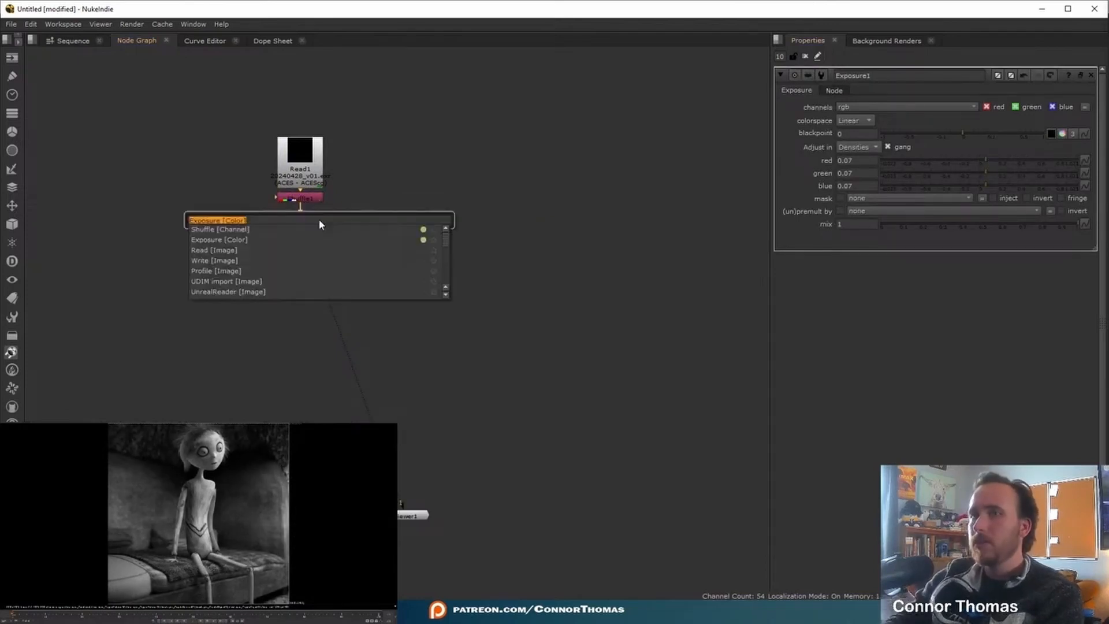
text(glow)
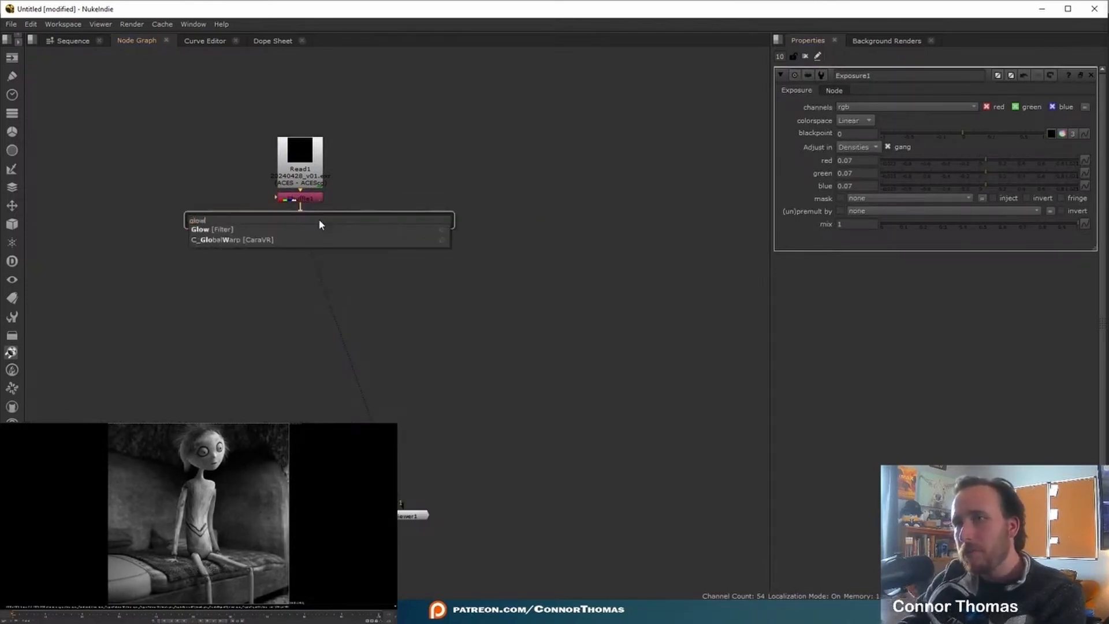
key(Return)
drag(885, 131, 929, 128)
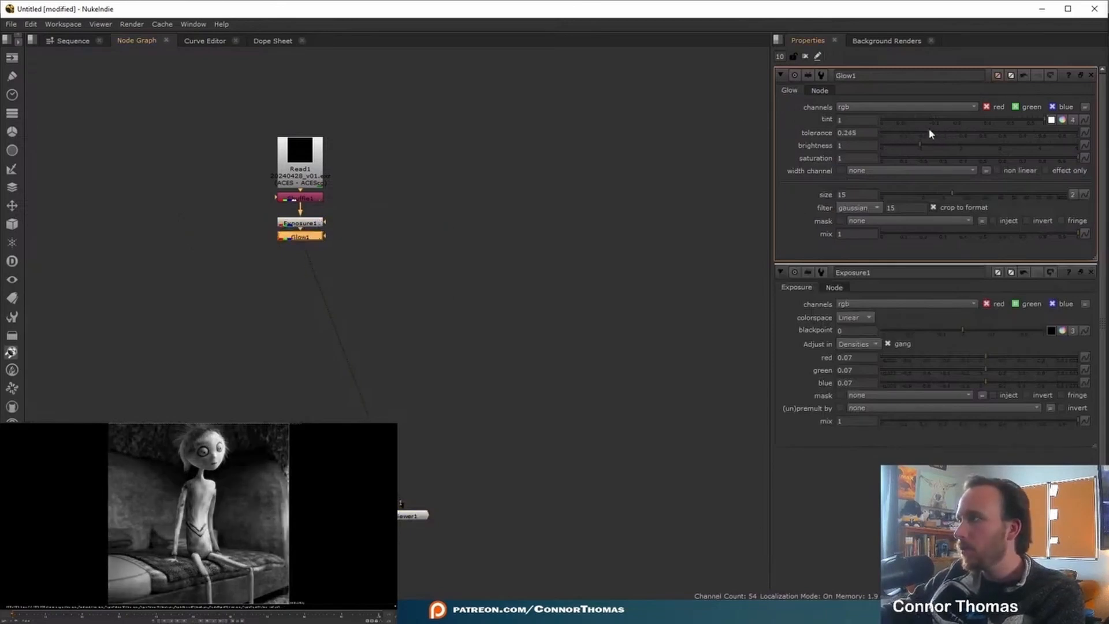
drag(949, 193, 897, 193)
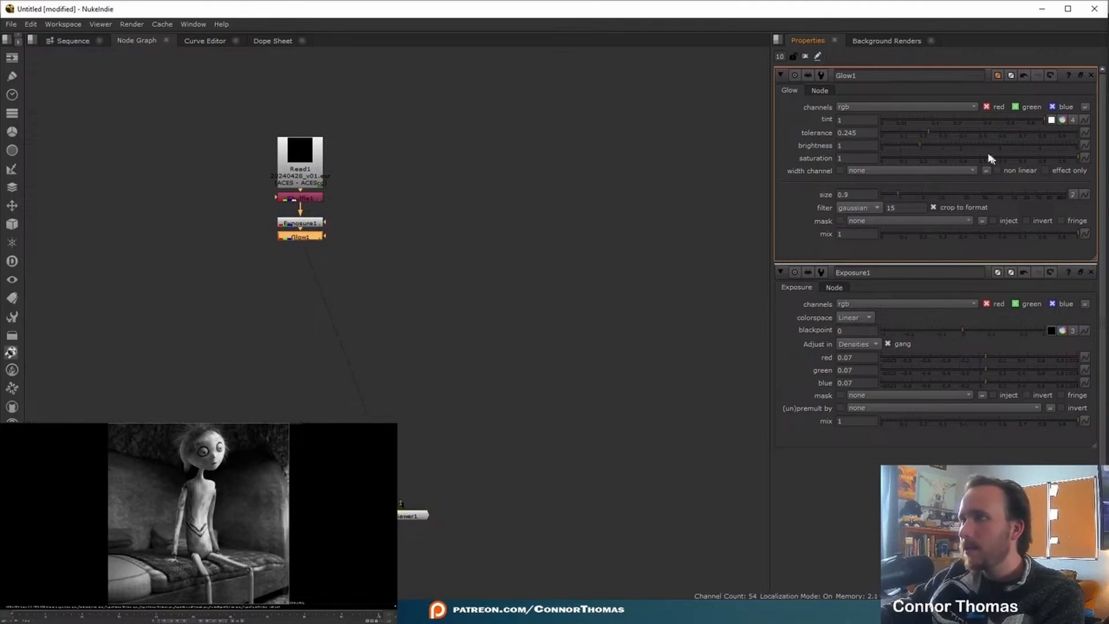
drag(913, 144, 886, 145)
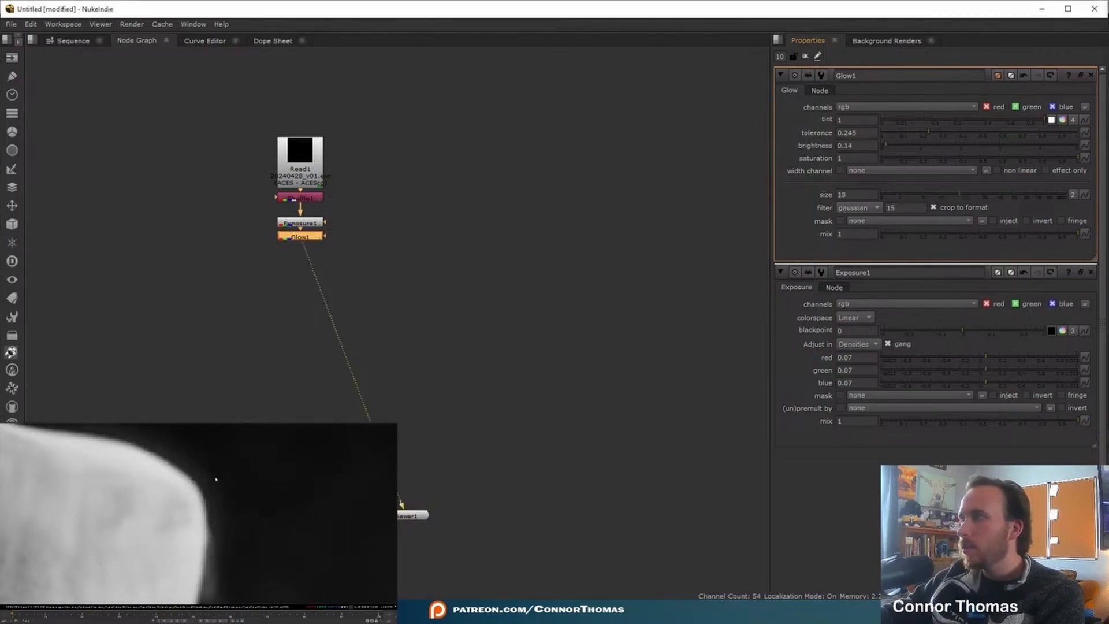
drag(907, 190, 959, 194)
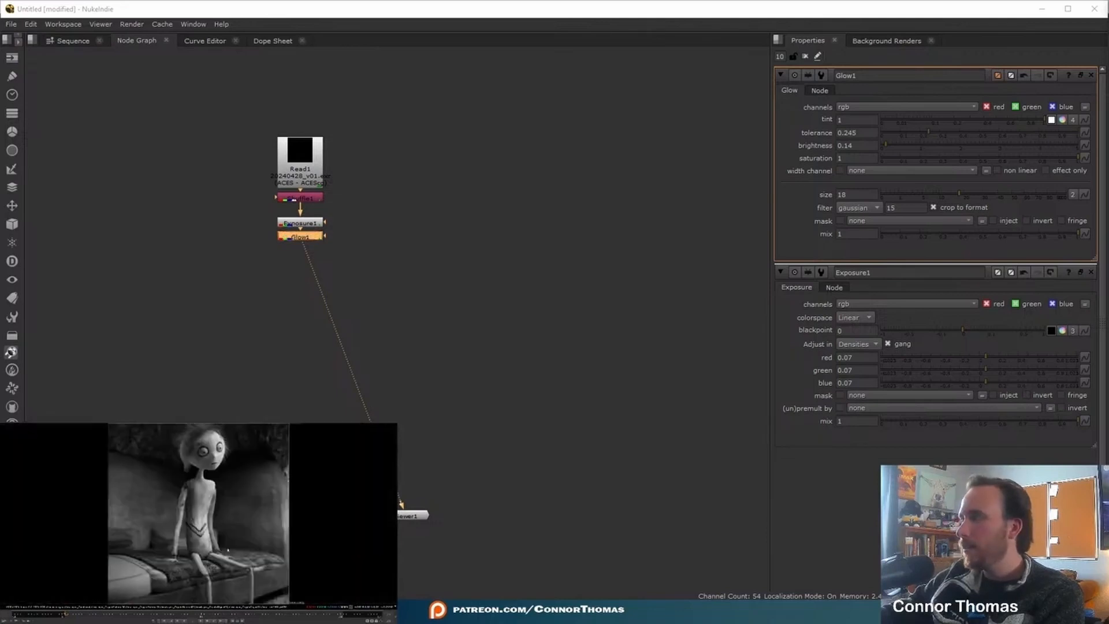
- Add a LensDistortion node after Glow1 in Redistort mode with a slight denominator adjustment, and insert a Transform node before it
key(Tab)
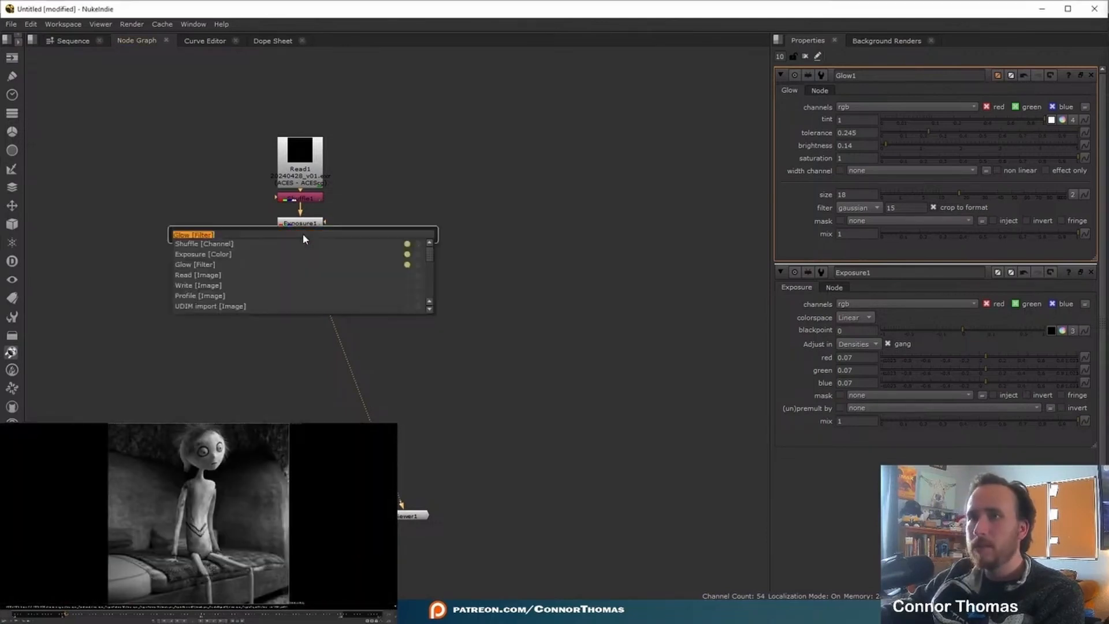
text(lens)
key(Return)
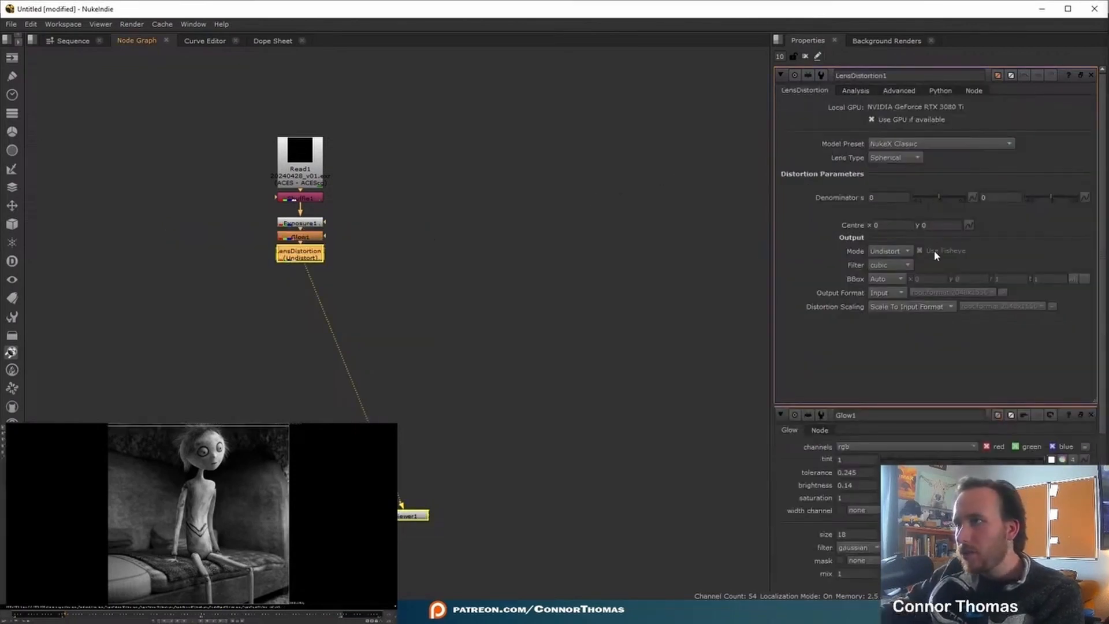
click(903, 274)
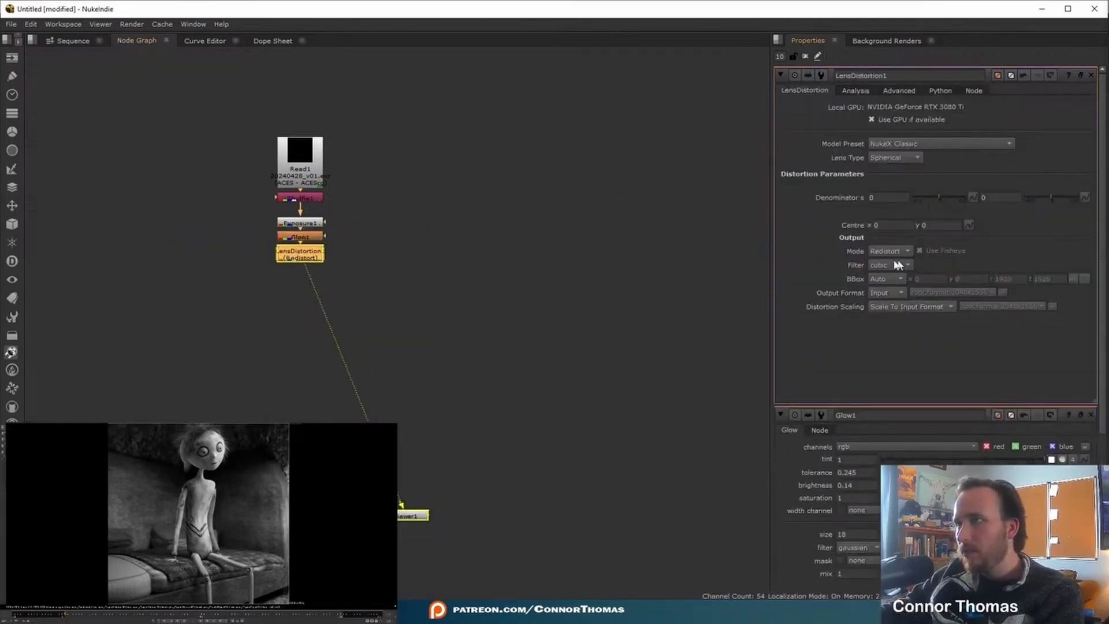
click(937, 195)
drag(937, 193, 938, 193)
key(t)
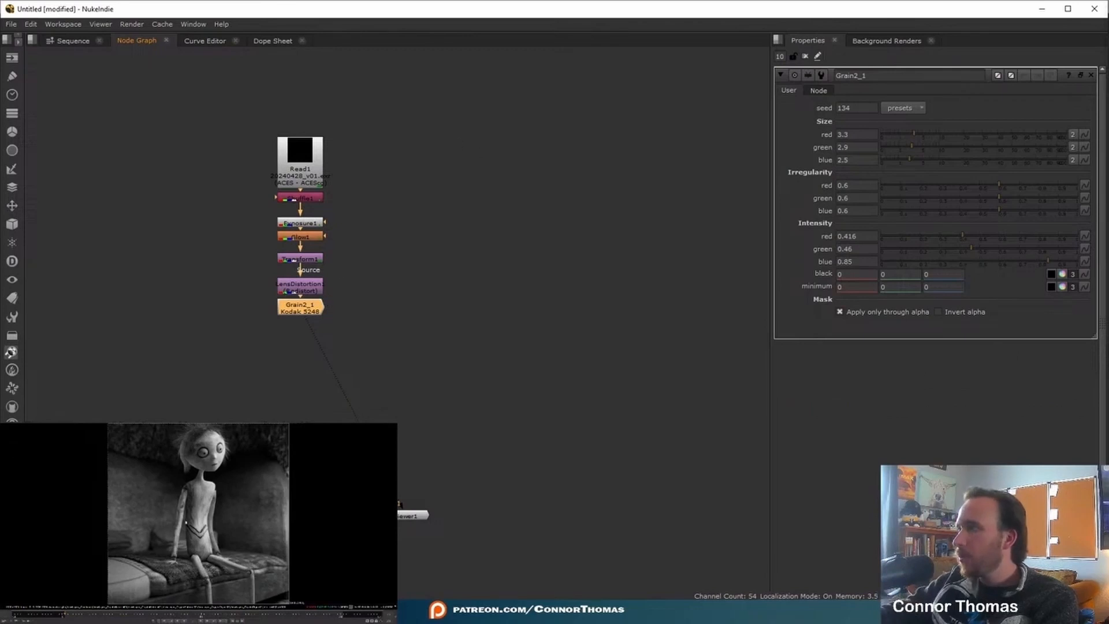
- Add a Saturation node after Grain2_1 and set its saturation to 0
scroll(206, 556, up, 5)
middle_drag(324, 513, 255, 504)
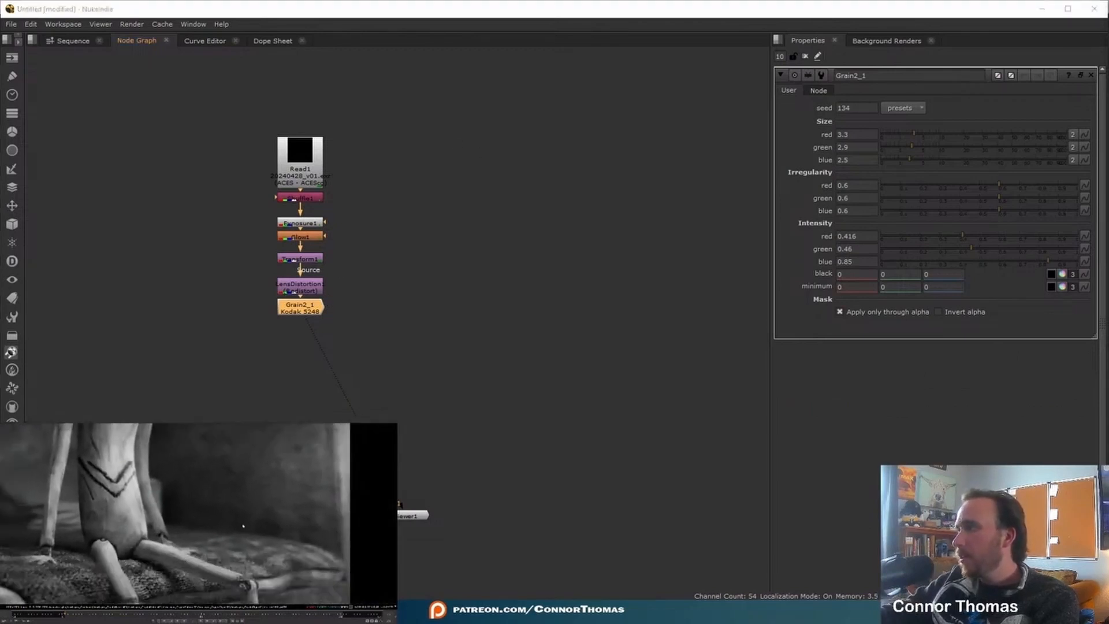
scroll(231, 557, up, 5)
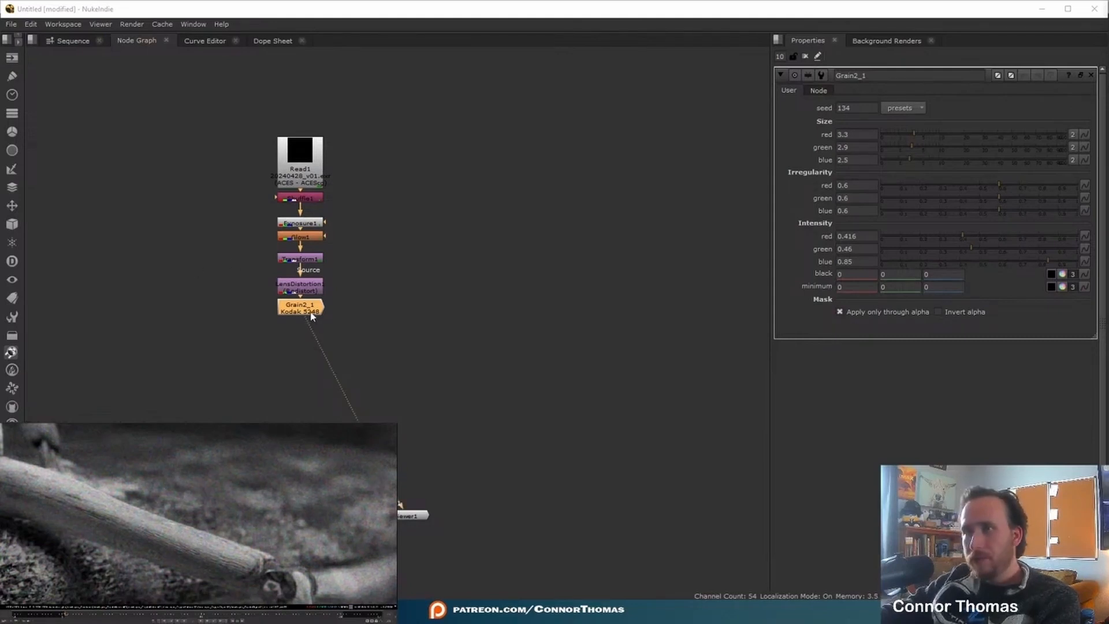
key(Tab)
text(sat)
key(Return)
drag(959, 173, 1081, 173)
drag(932, 118, 579, 138)
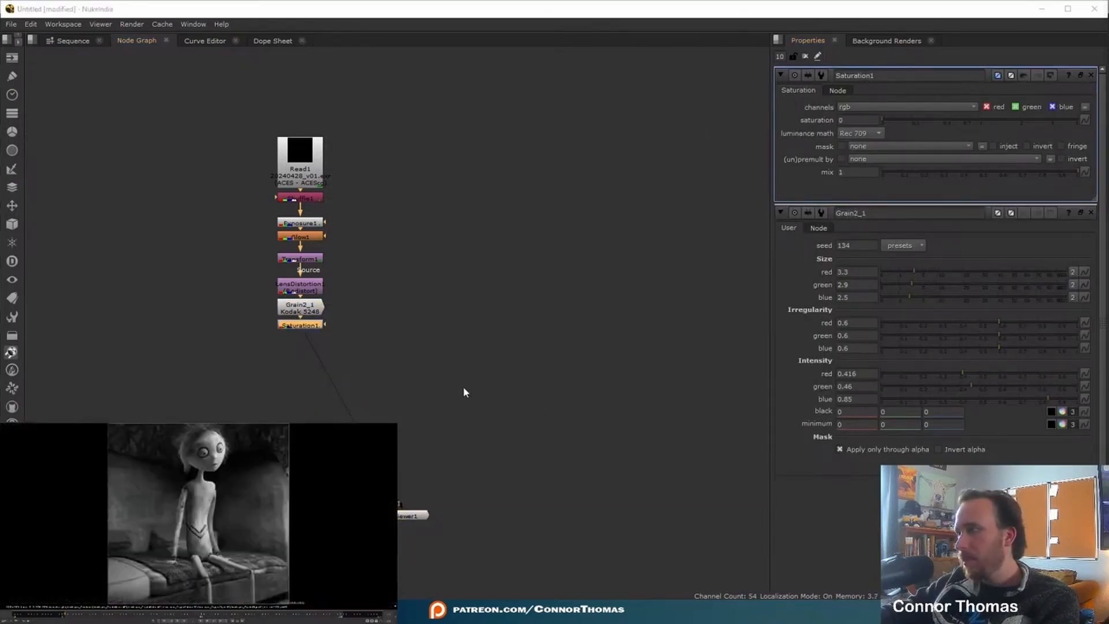
- Toggle Grain2_1 off and on twice to compare its effect on the image around the character's head
scroll(457, 387, up, 5)
click(144, 196)
key(d)
key(d)
middle_drag(180, 435, 226, 569)
key(d)
key(d)
click(248, 222)
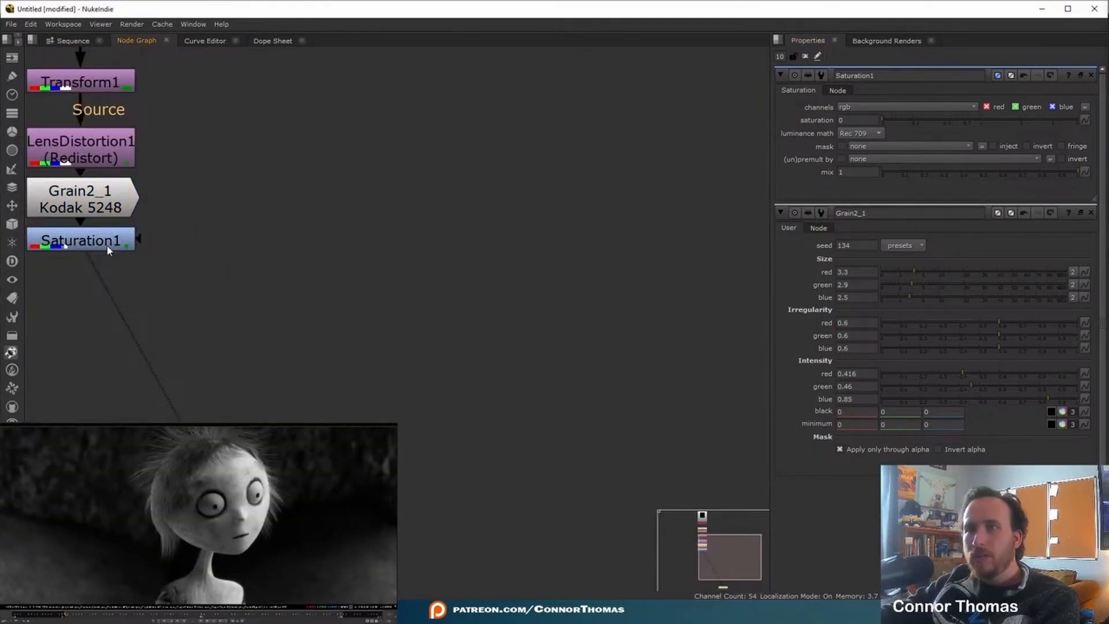
- Mask a Grade node placed before Grain2_1 with a Roto shape around the character, and set the Roto's premultiply to rgba
click(70, 192)
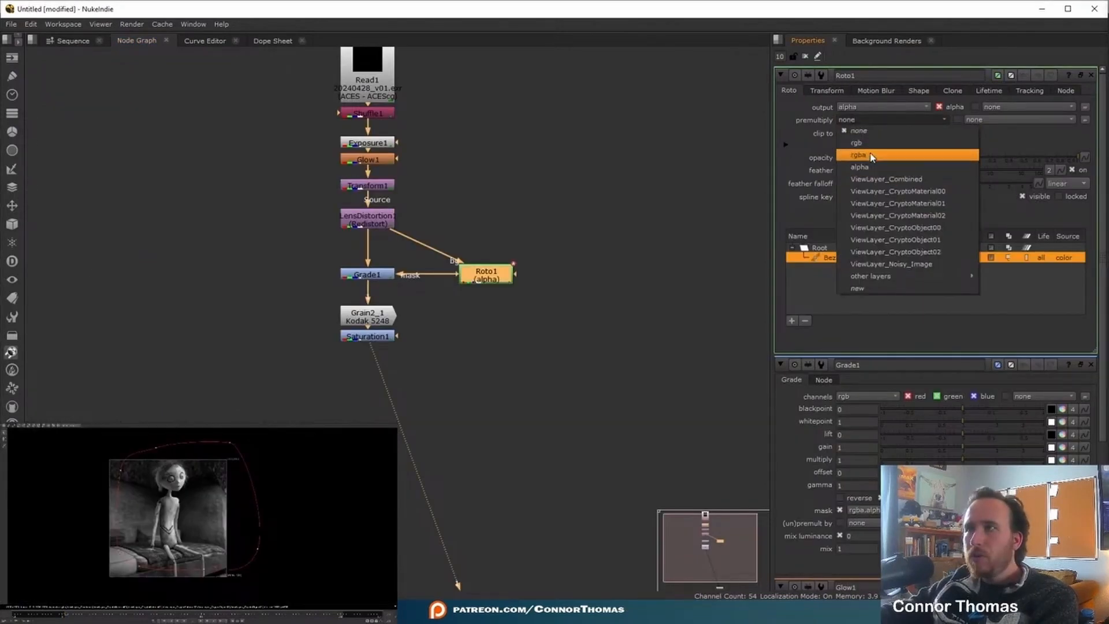
click(855, 156)
- Invert Grade1's mask and set its whitepoint to 2.85 to darken the area outside the roto shape
click(379, 275)
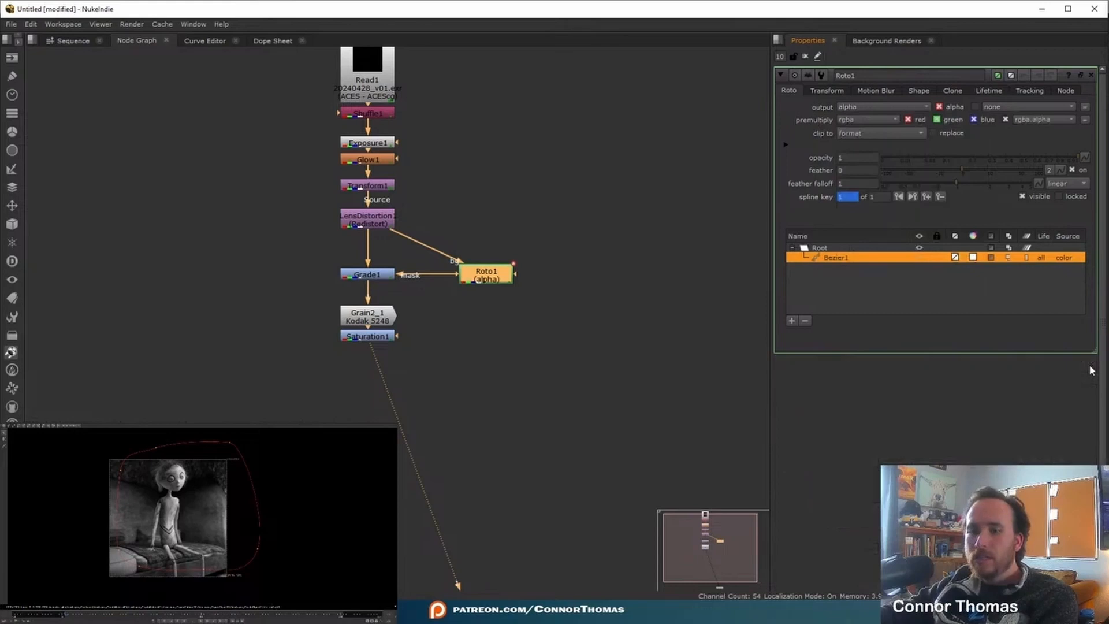
click(1026, 220)
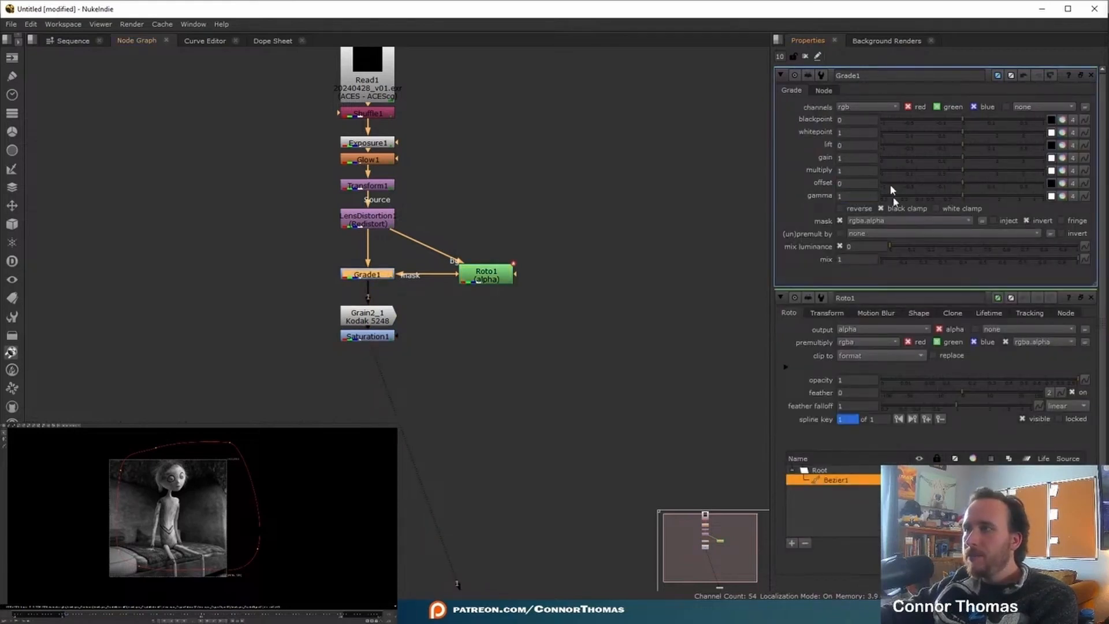
drag(963, 132, 1020, 134)
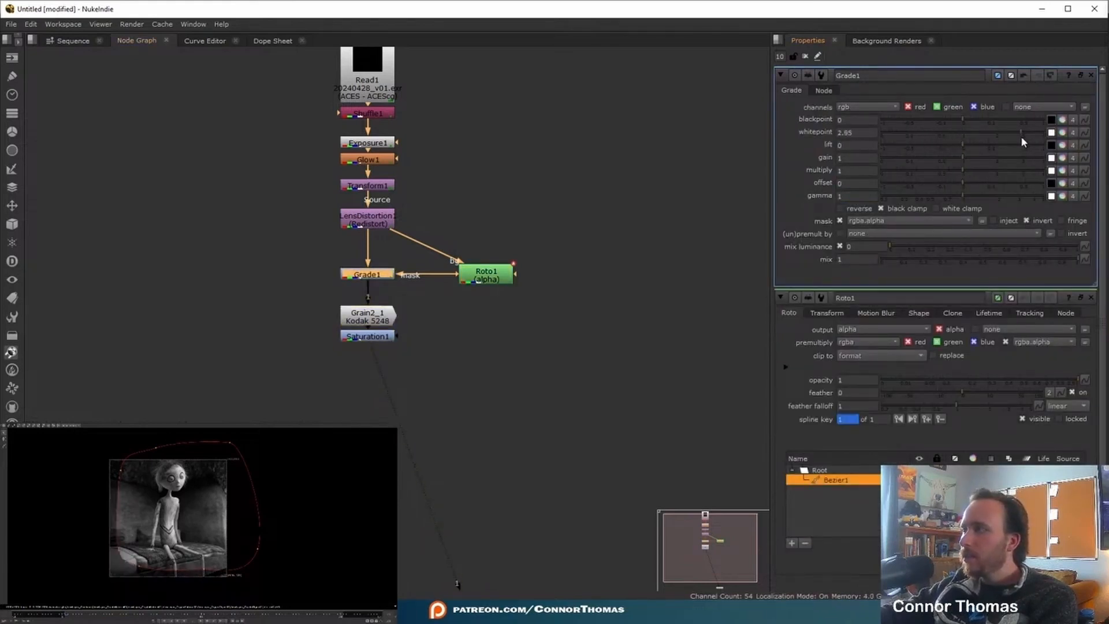
click(804, 56)
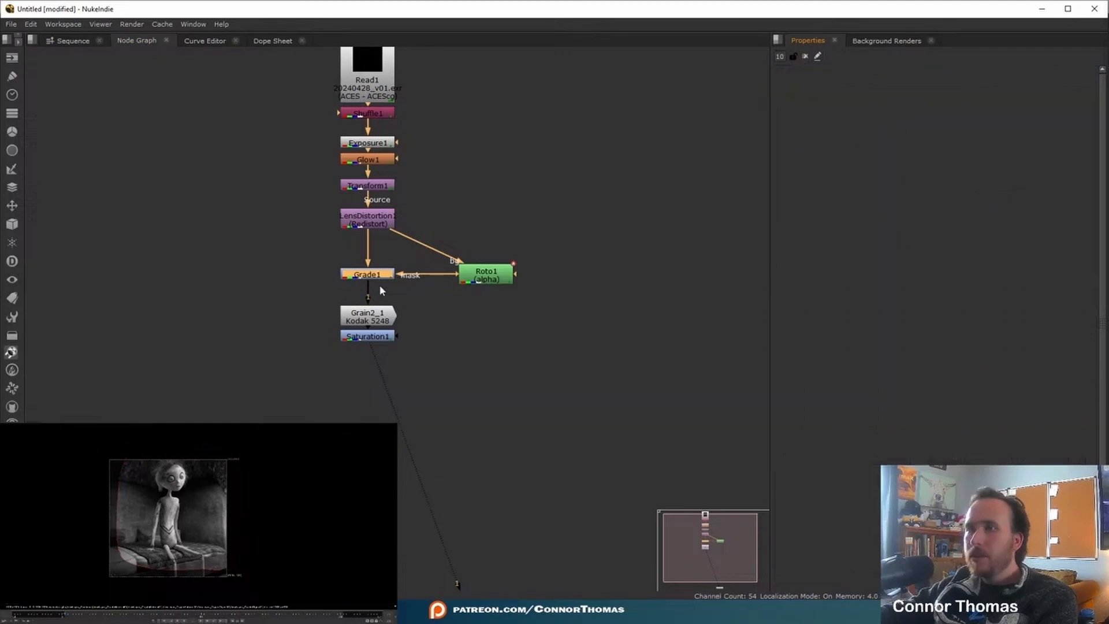
- Soften the roto mask with a Blur node between Roto1 and Grade1's mask input, aligning both nodes beside the main branch
drag(500, 280, 505, 224)
key(b)
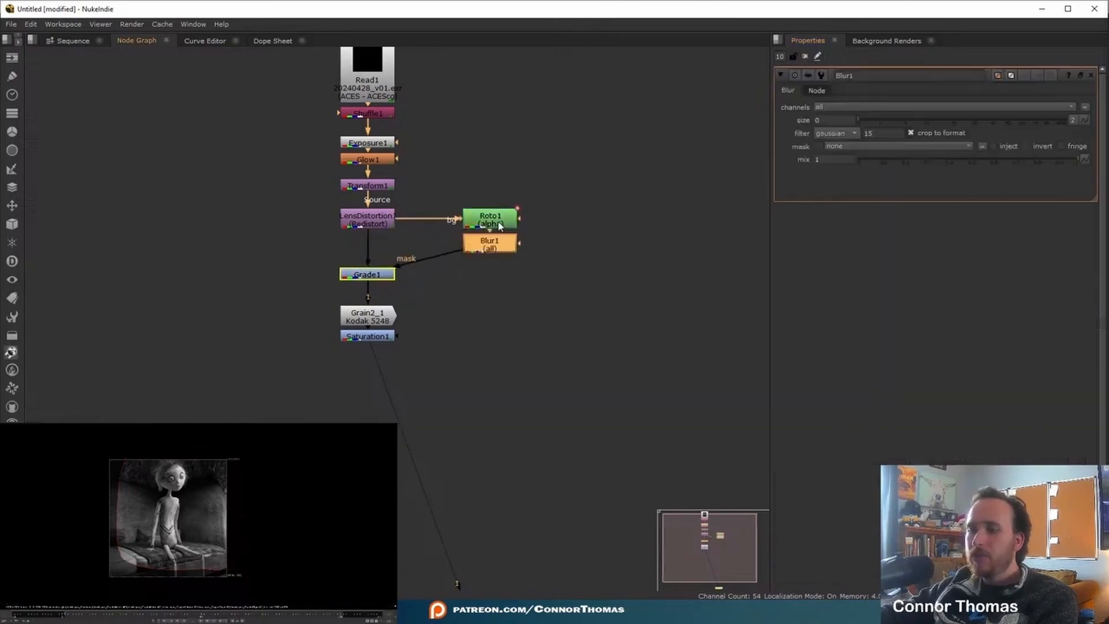
click(831, 118)
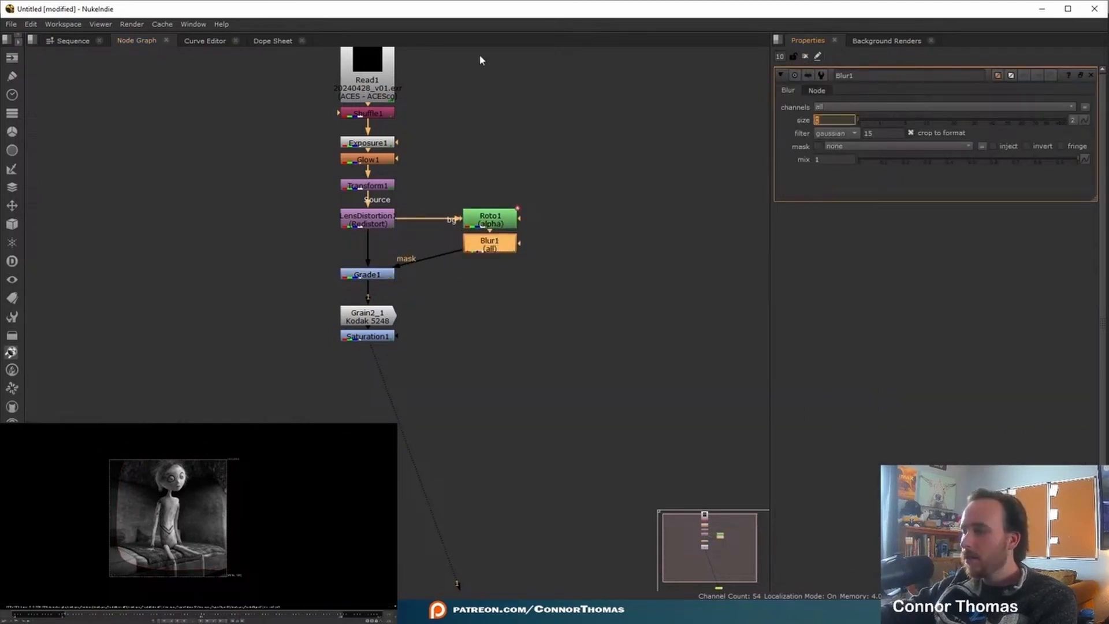
click(805, 57)
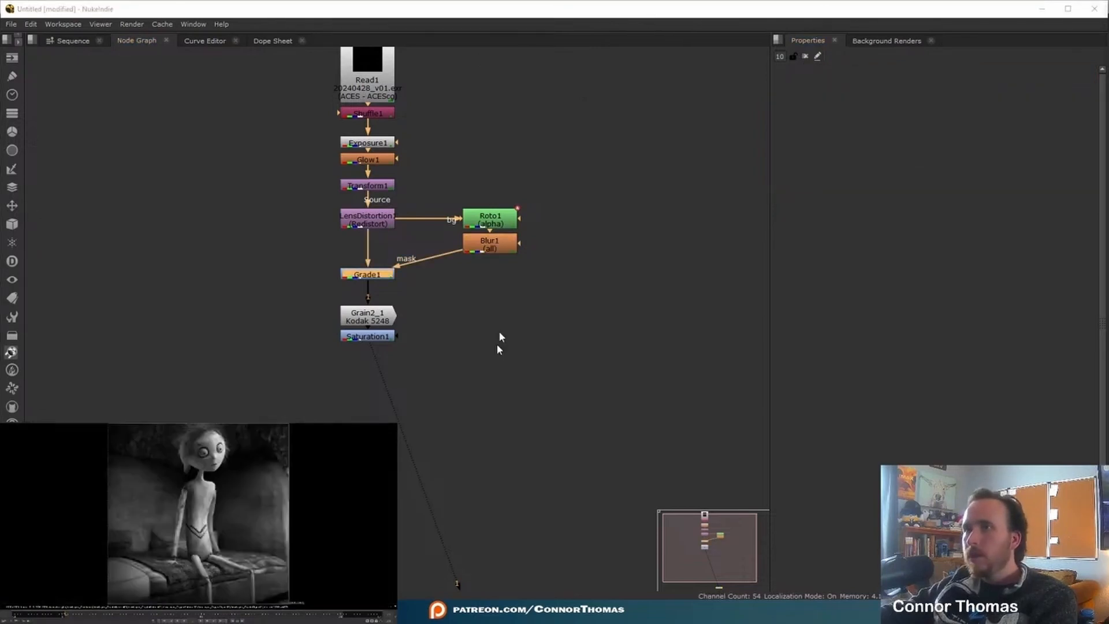
drag(491, 261, 492, 292)
click(547, 266)
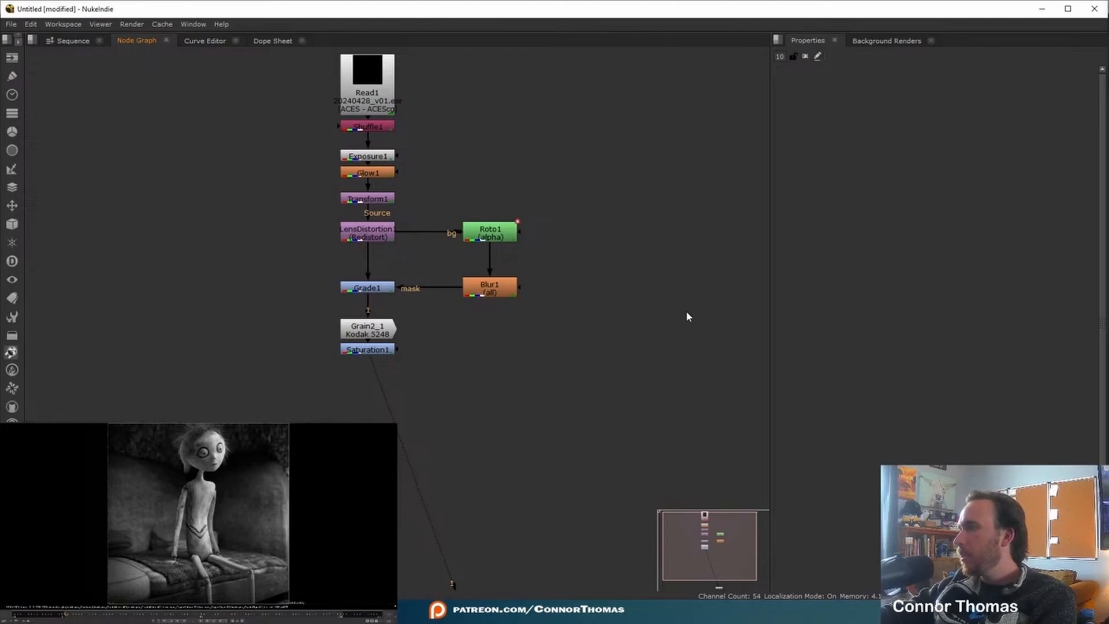
- Add a Cryptomatte node fed from Shuffle1, set its layer to ViewLayer_CryptoMaterial and pick the hair matte
scroll(173, 570, up, 6)
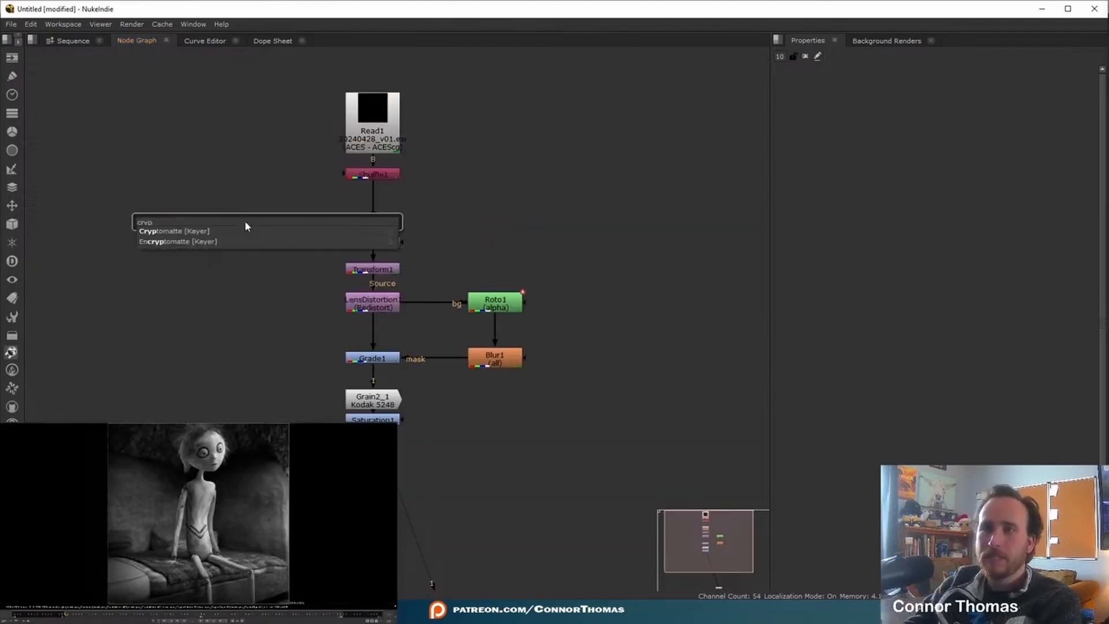
key(Return)
drag(253, 197, 359, 176)
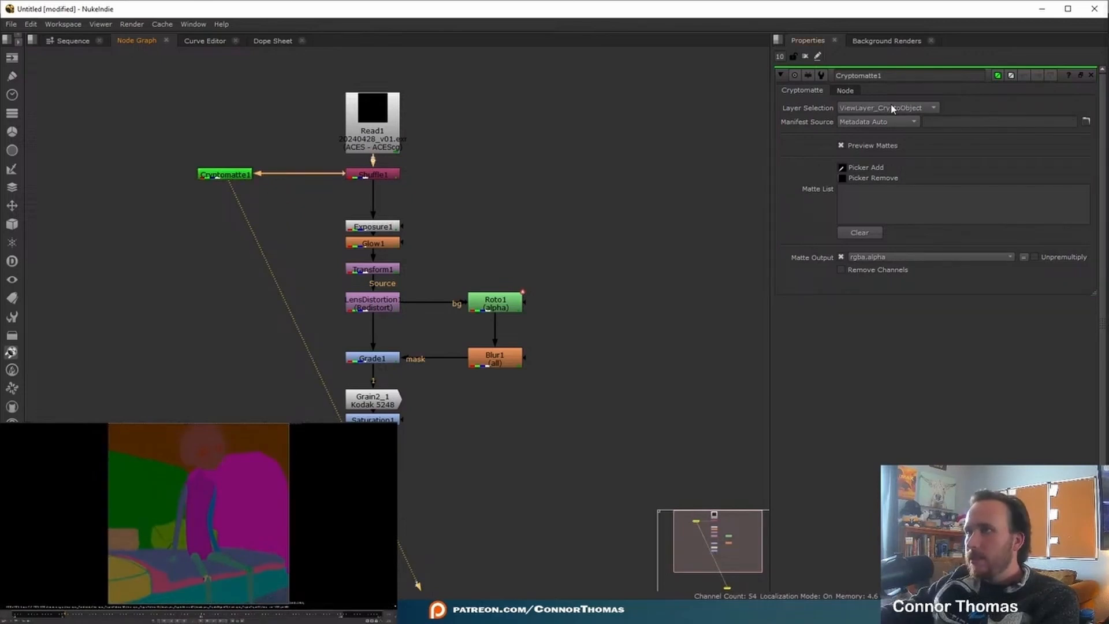
click(892, 109)
click(866, 123)
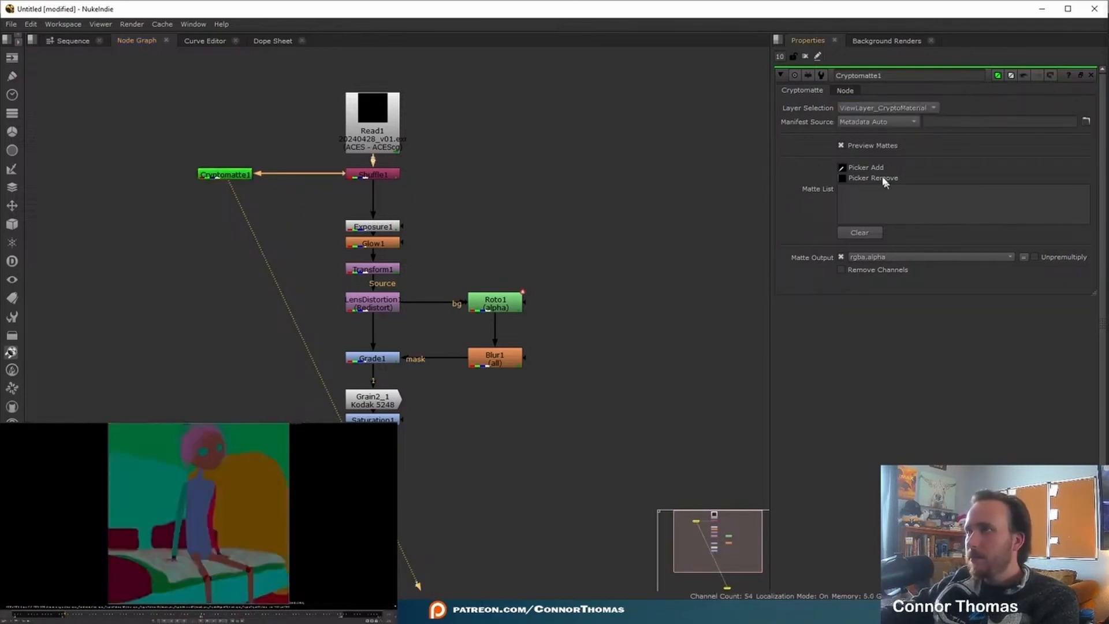
ctrl+click(202, 448)
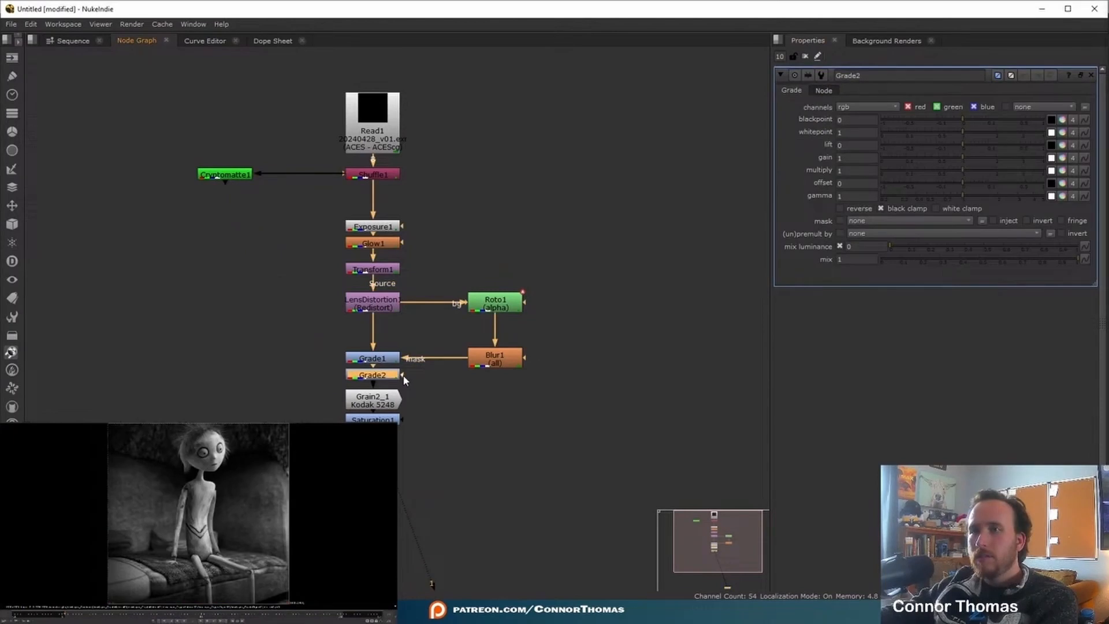
- Mask a Grade node after Grade1 with Cryptomatte1 through a dot, and tint Grade3's whitepoint at a mix of 0.365
drag(403, 377, 227, 175)
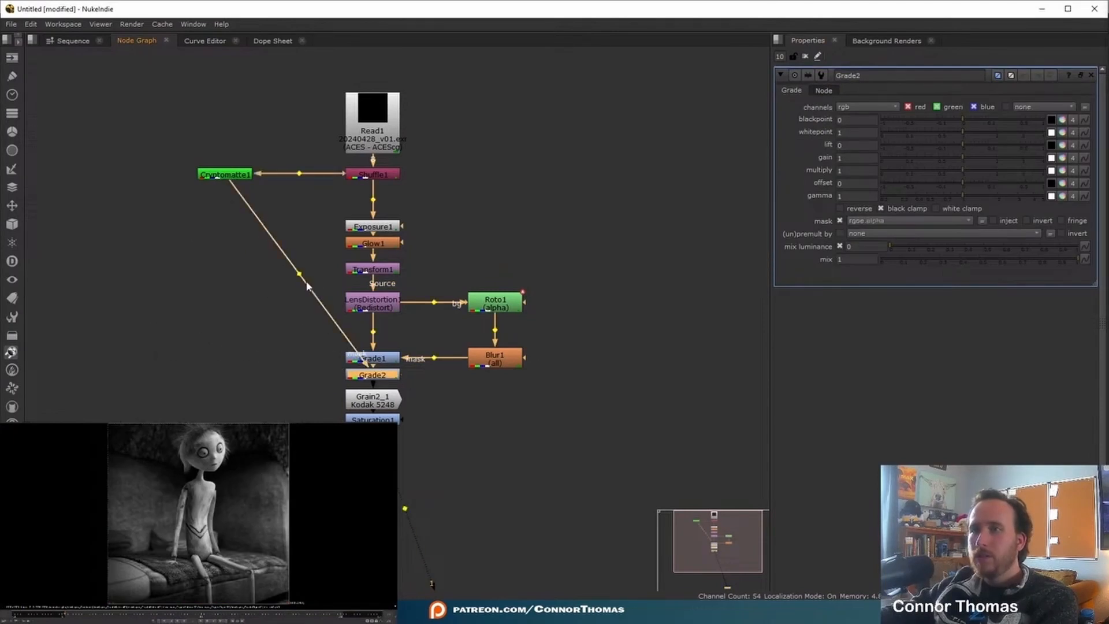
drag(293, 292, 226, 377)
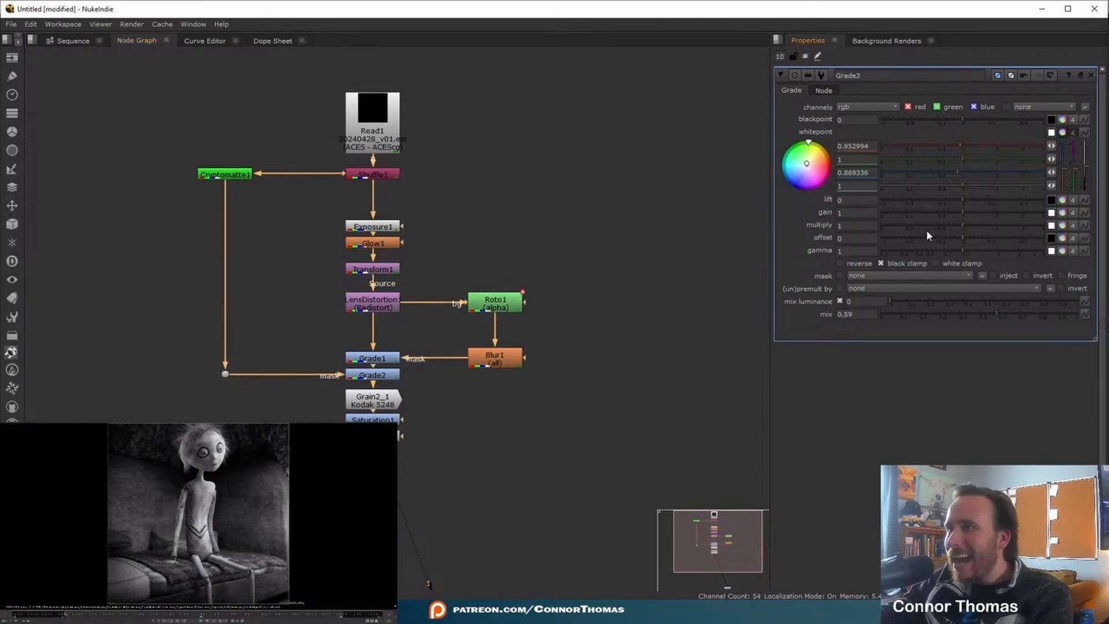
drag(204, 448, 268, 573)
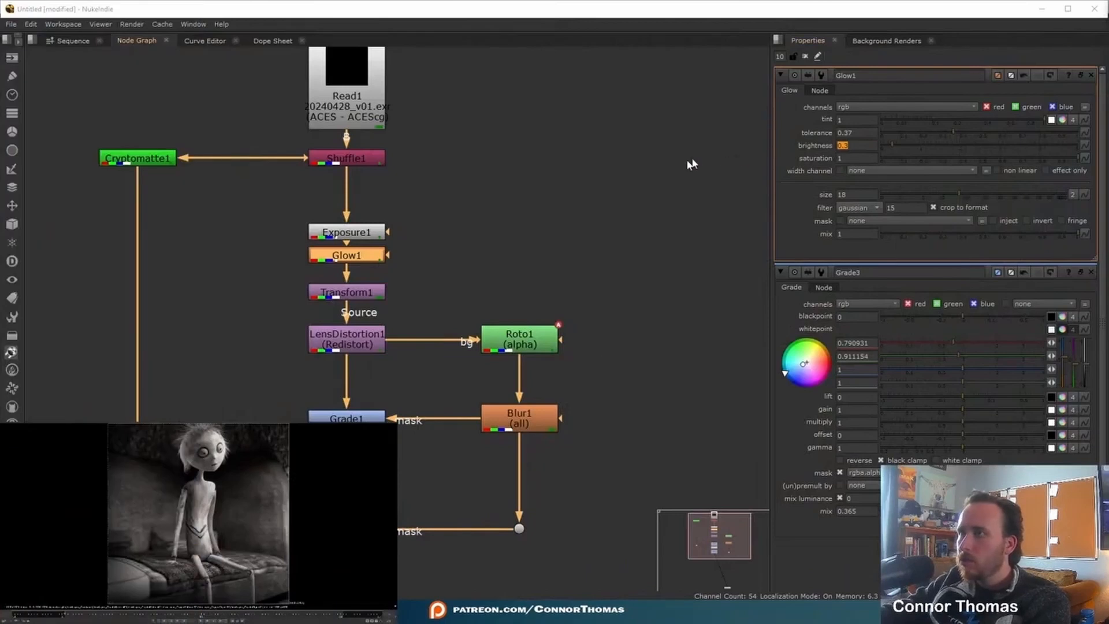
click(726, 158)
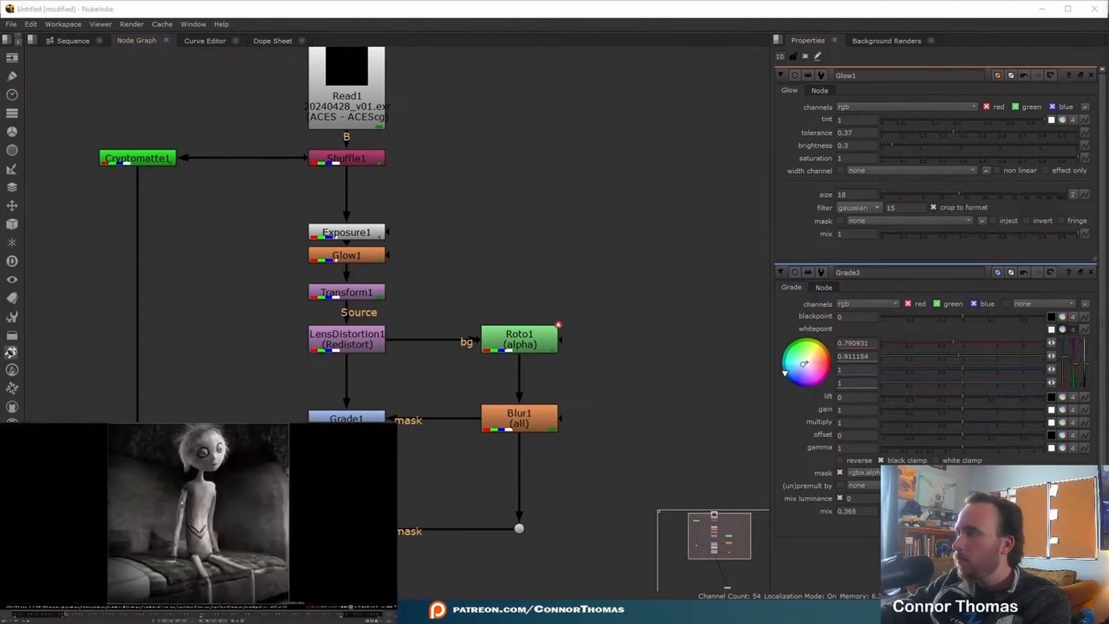
drag(960, 201, 1032, 198)
key(ctrl+z)
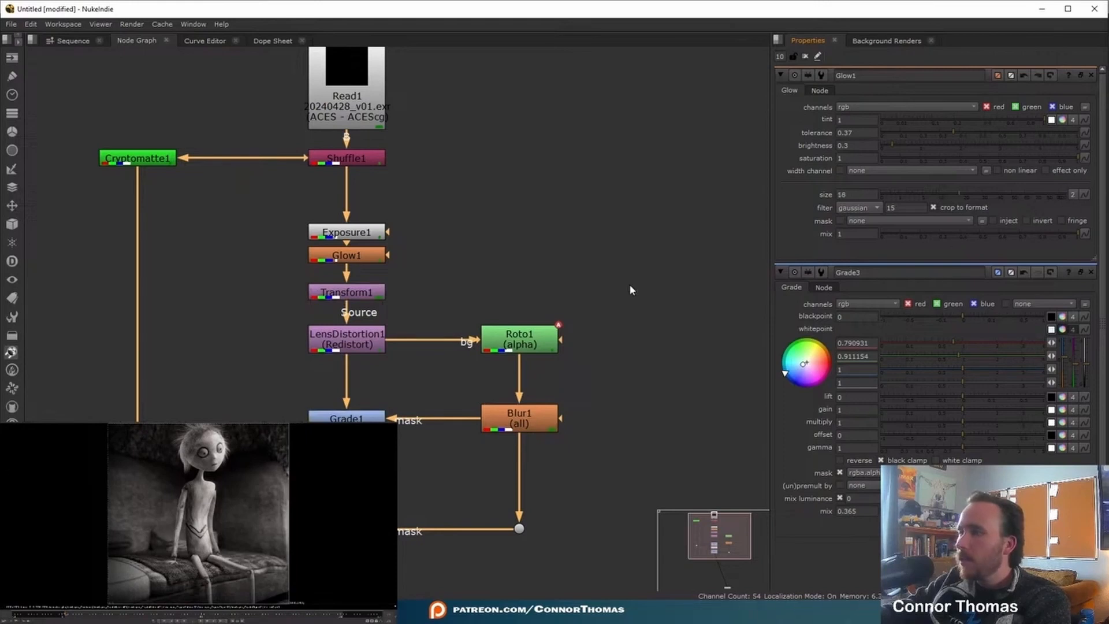
- Move Glow1 into a side branch from Exposure1 and combine it with the main branch through a Merge node above Transform1
drag(265, 209, 431, 270)
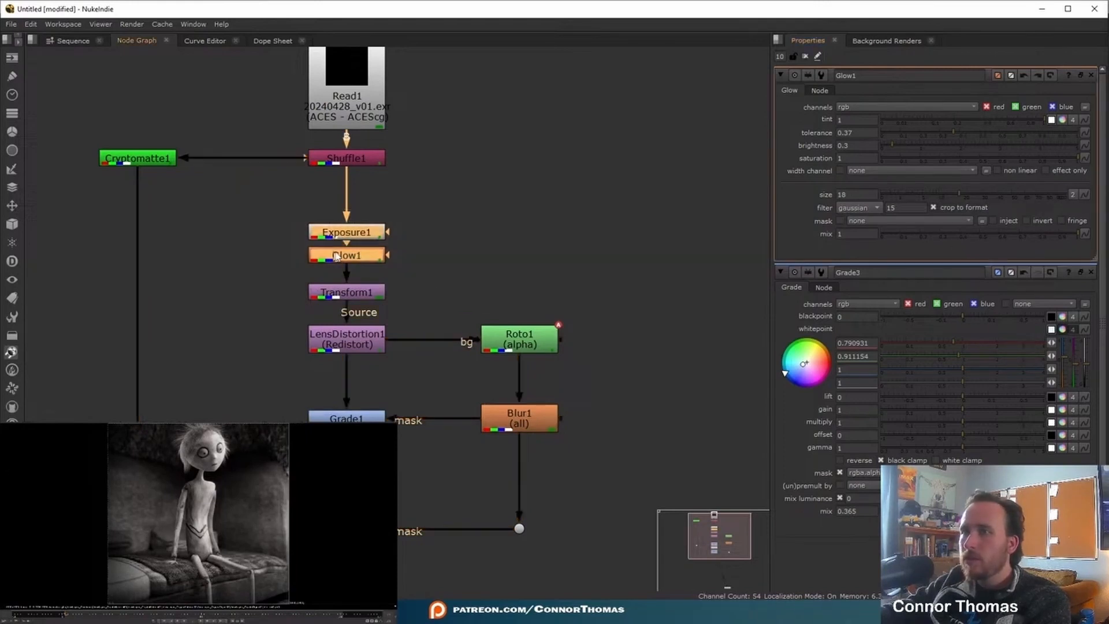
key(m)
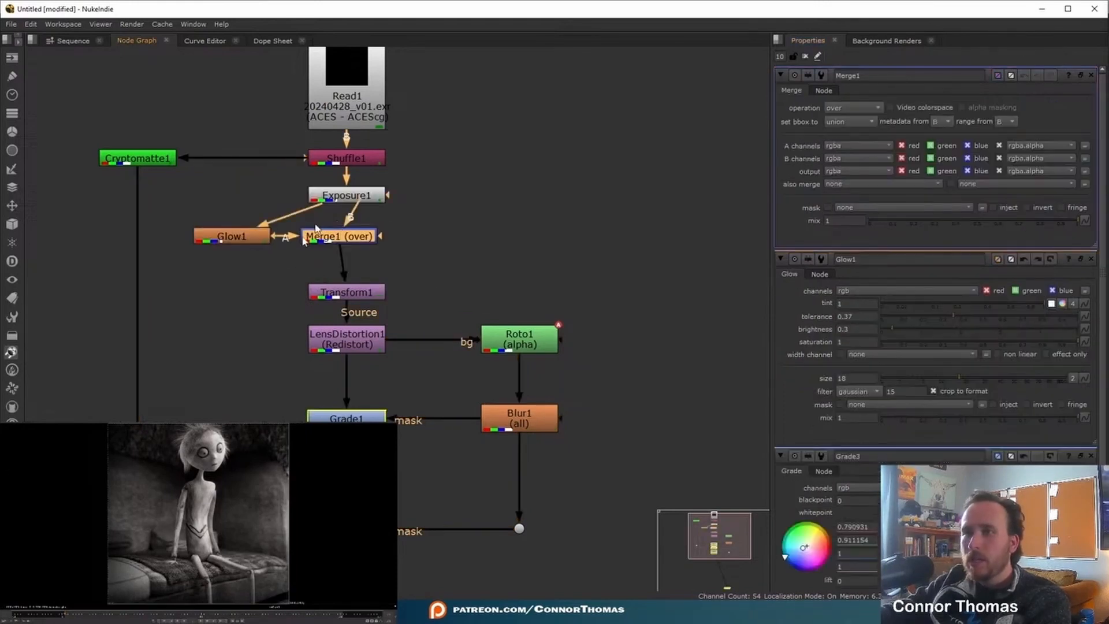
click(353, 200)
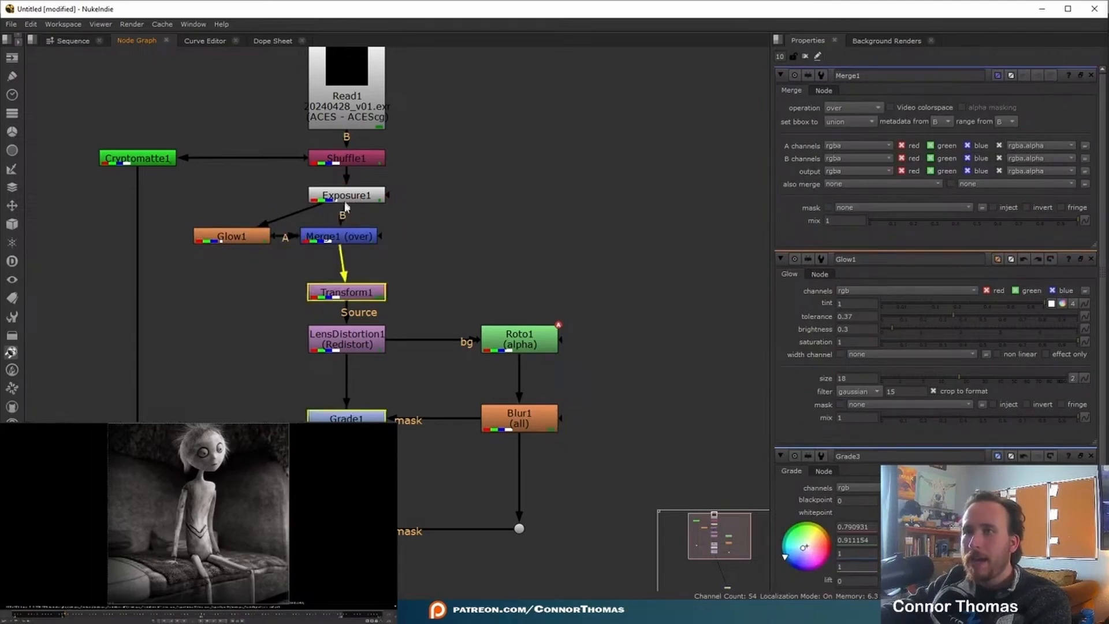
drag(346, 241, 355, 242)
- View Glow1 and set it to output its effect only
click(257, 237)
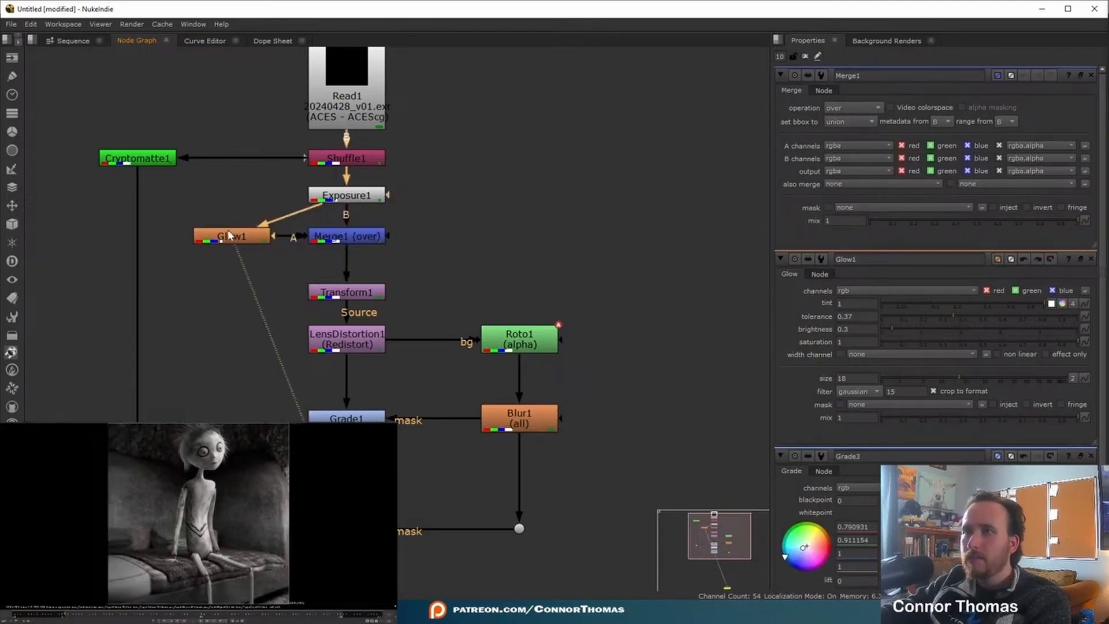
double_click(231, 237)
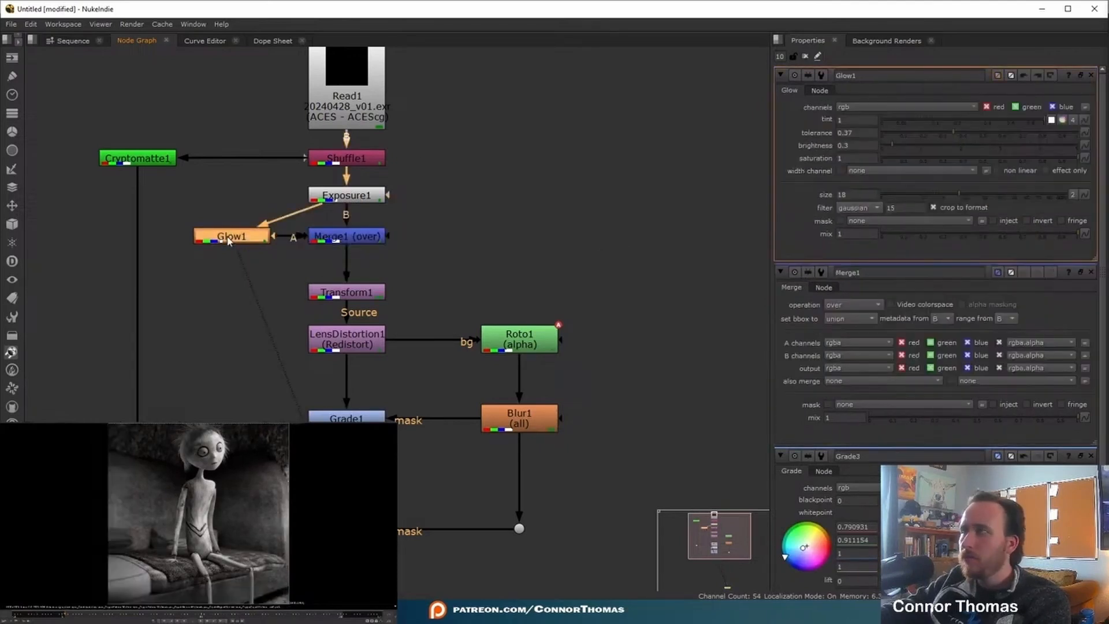
click(1047, 171)
- View Merge1 and change its operation to plus
double_click(332, 236)
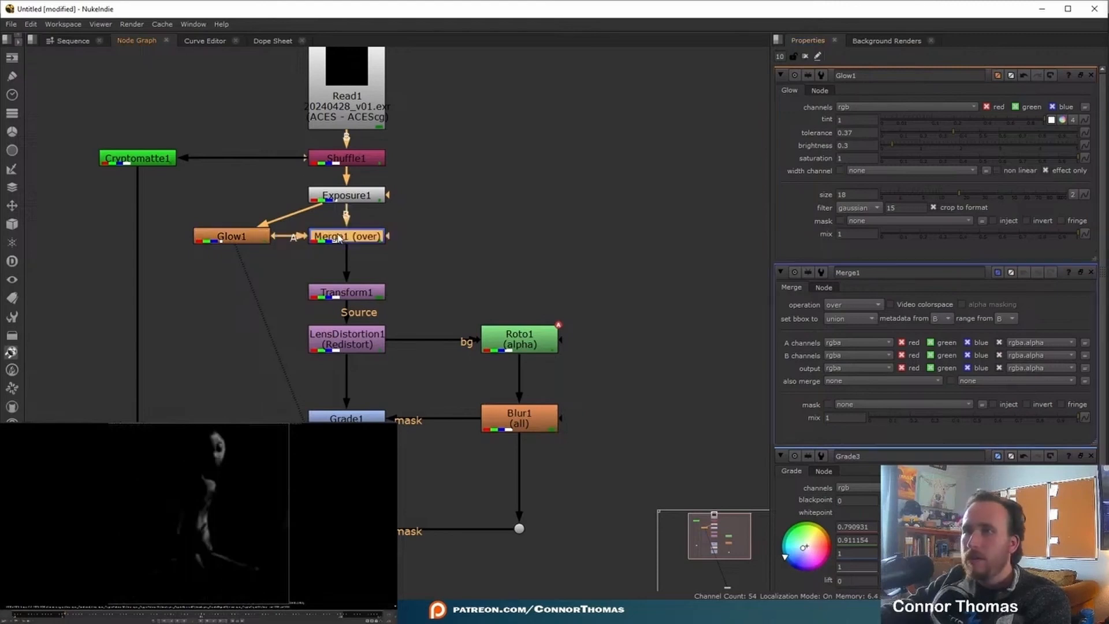
click(851, 108)
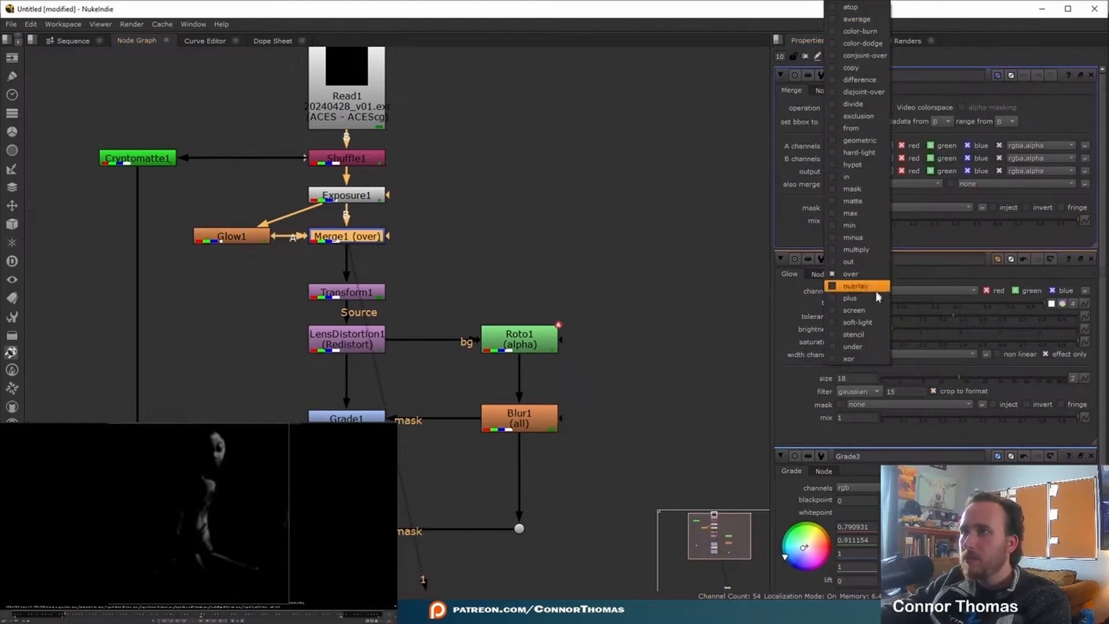
click(854, 298)
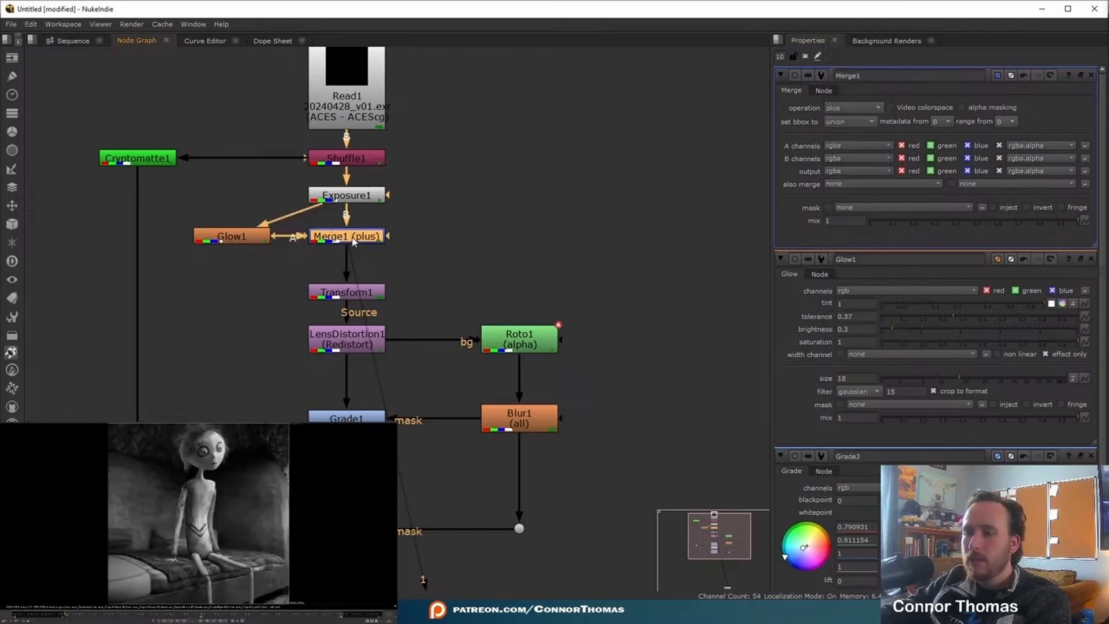
- Move Transform1, LensDistortion1 and Roto1 down to make room in the node tree below Merge1
drag(278, 272, 366, 376)
click(542, 294)
drag(527, 337, 527, 371)
click(462, 335)
- Add a second Glow node directly after Merge1
click(352, 243)
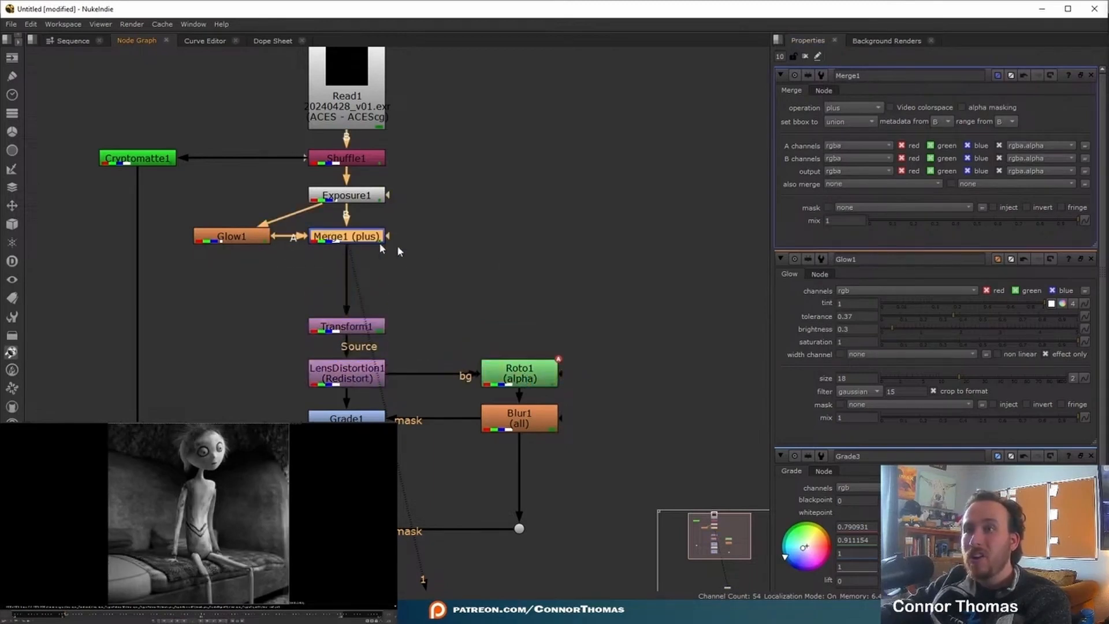
key(Tab)
text(glow)
key(Return)
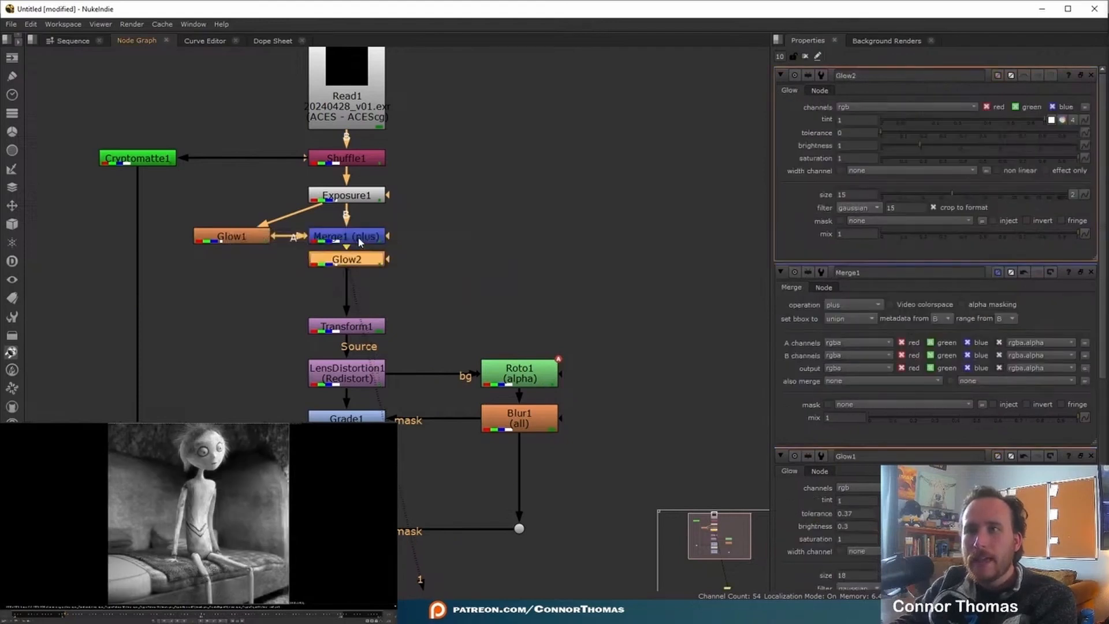
- Set Glow2 to tolerance 0.85, brightness 0.3 and size 75, and output its effect only
drag(882, 132, 1048, 155)
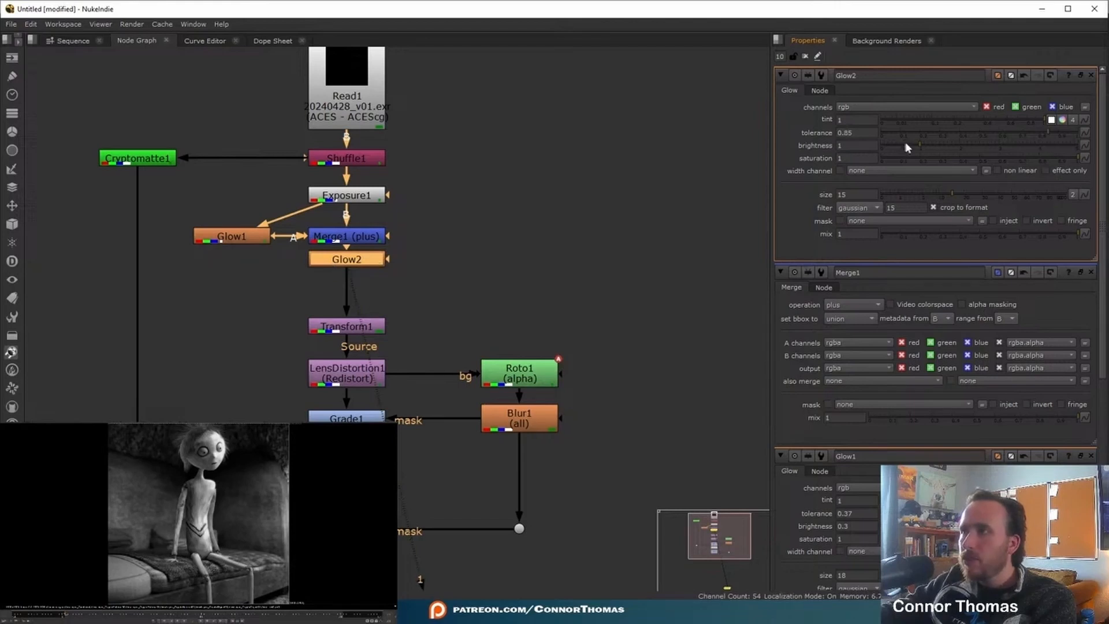
double_click(849, 145)
key(BackSpace)
text(0.3)
key(Return)
mouse_move(972, 193)
mouse_down()
mouse_move(1107, 195)
mouse_move(1041, 184)
mouse_up()
click(1046, 170)
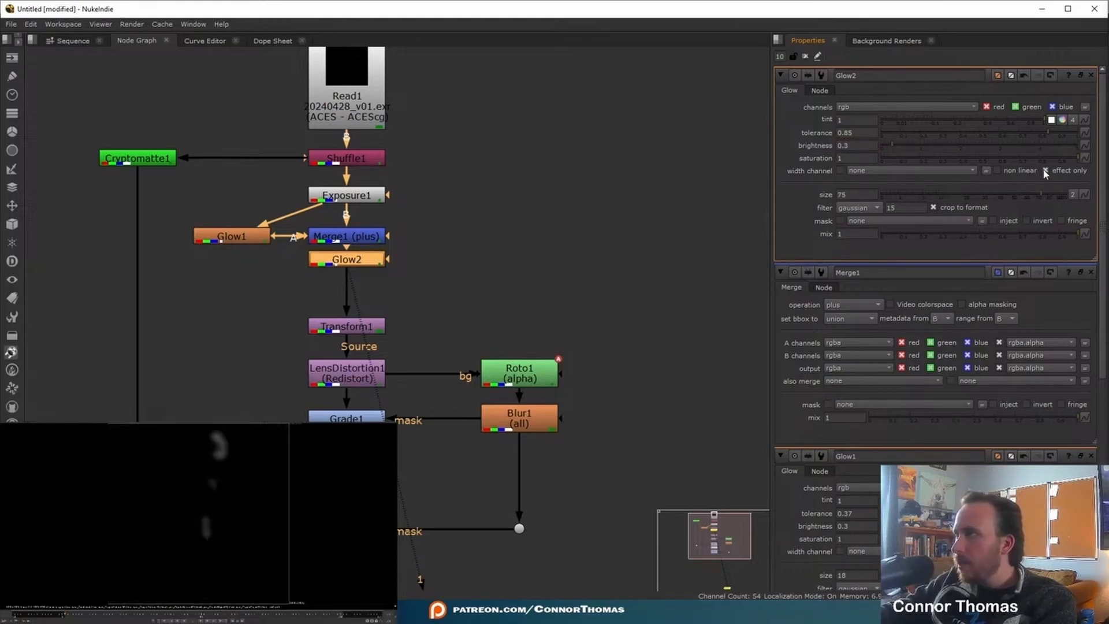
- Move Glow2 into a side branch and add it back below Merge1 with a Merge node set to plus
drag(332, 264, 206, 275)
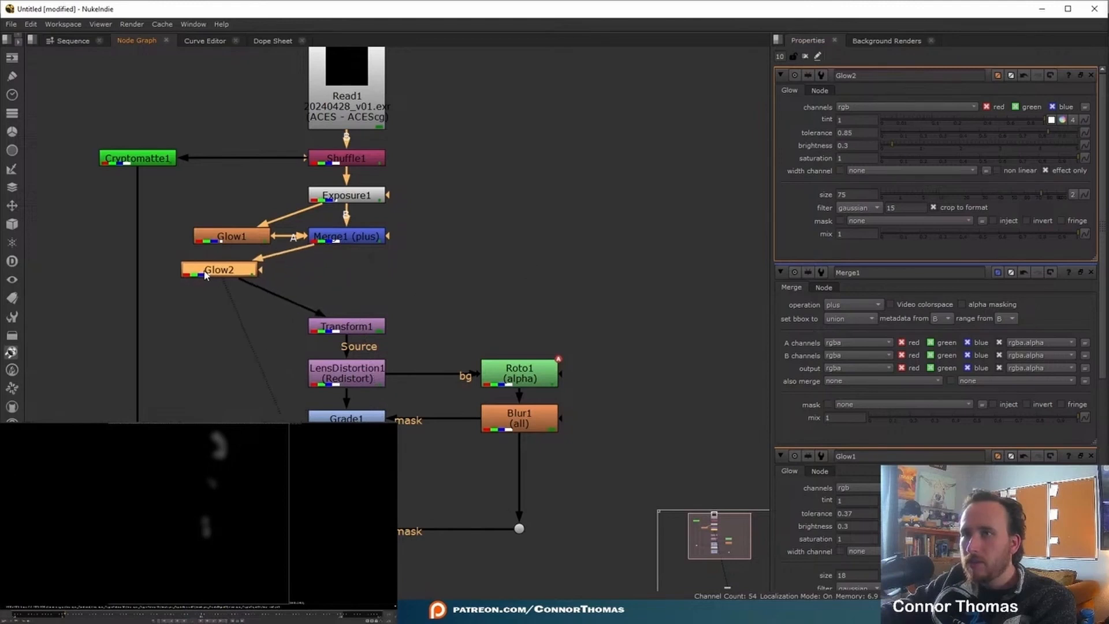
key(m)
drag(332, 256, 352, 285)
click(853, 108)
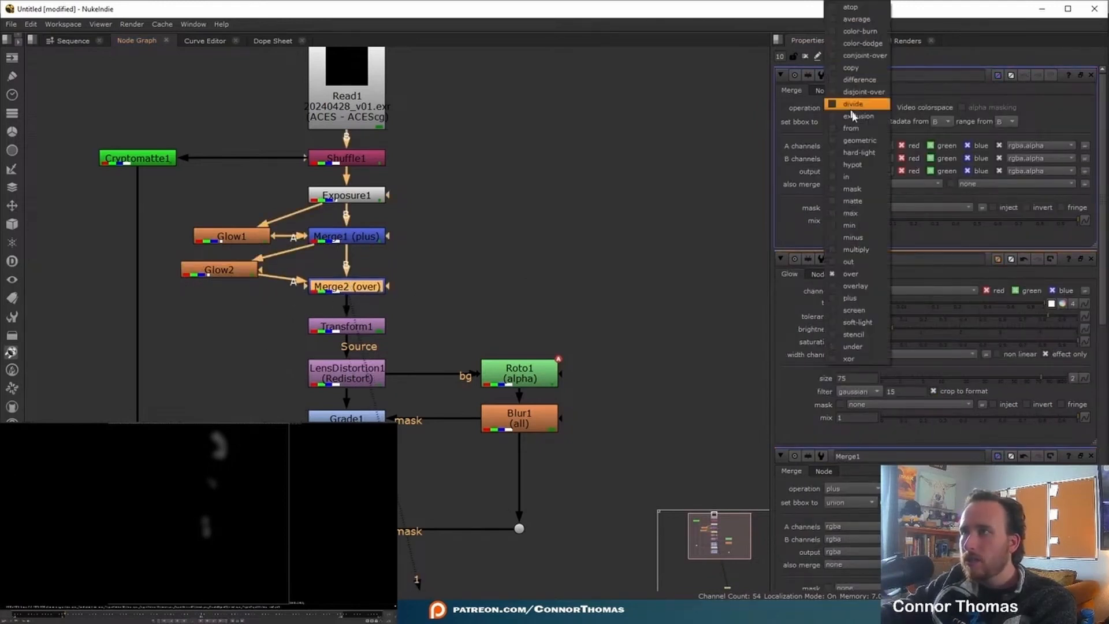
click(851, 297)
- Toggle Merge1 off and on to compare the first glow's contribution, and open its properties
click(387, 233)
mouse_move(398, 220)
mouse_down()
mouse_move(297, 252)
mouse_move(399, 231)
mouse_up()
click(372, 241)
key(d)
key(d)
key(d)
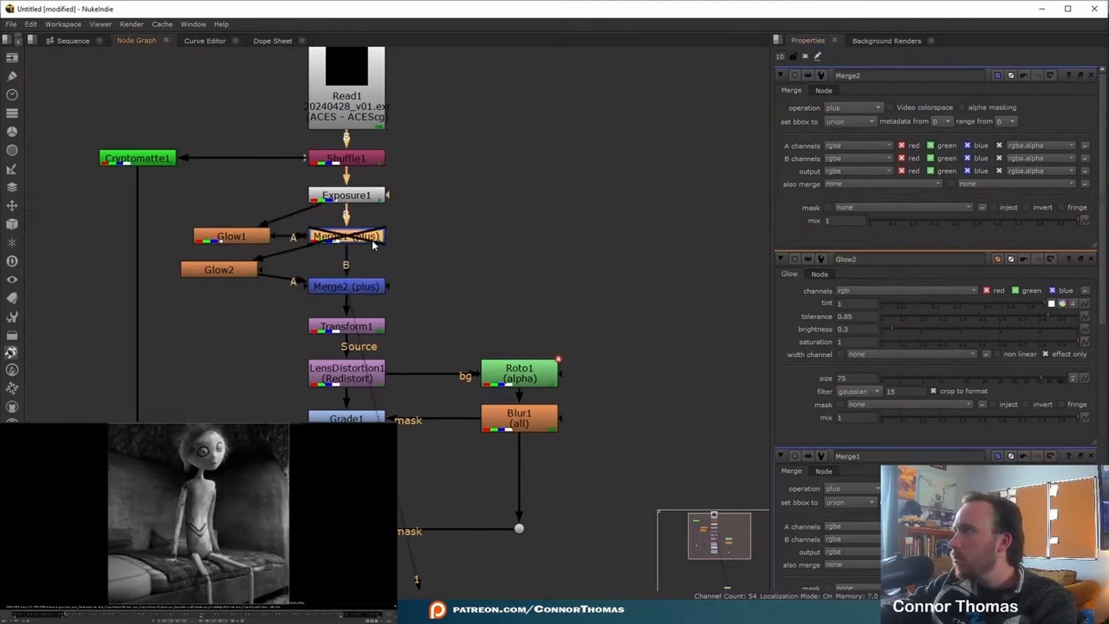
key(d)
double_click(363, 238)
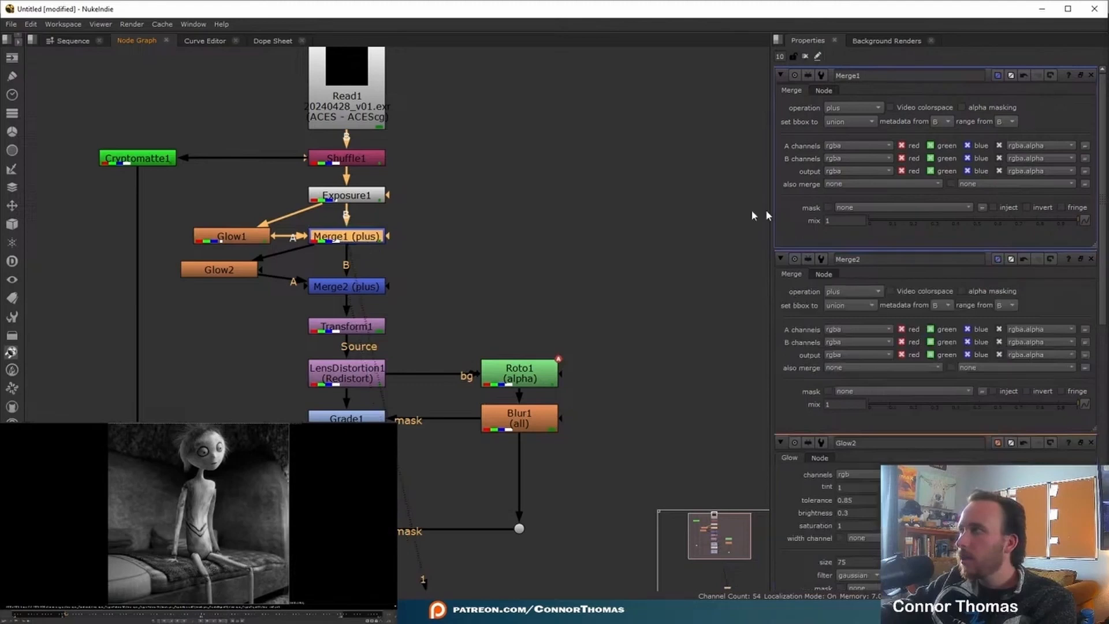
- View Glow1's isolated effect and set its tolerance to 0.75
click(251, 234)
key(1)
double_click(238, 234)
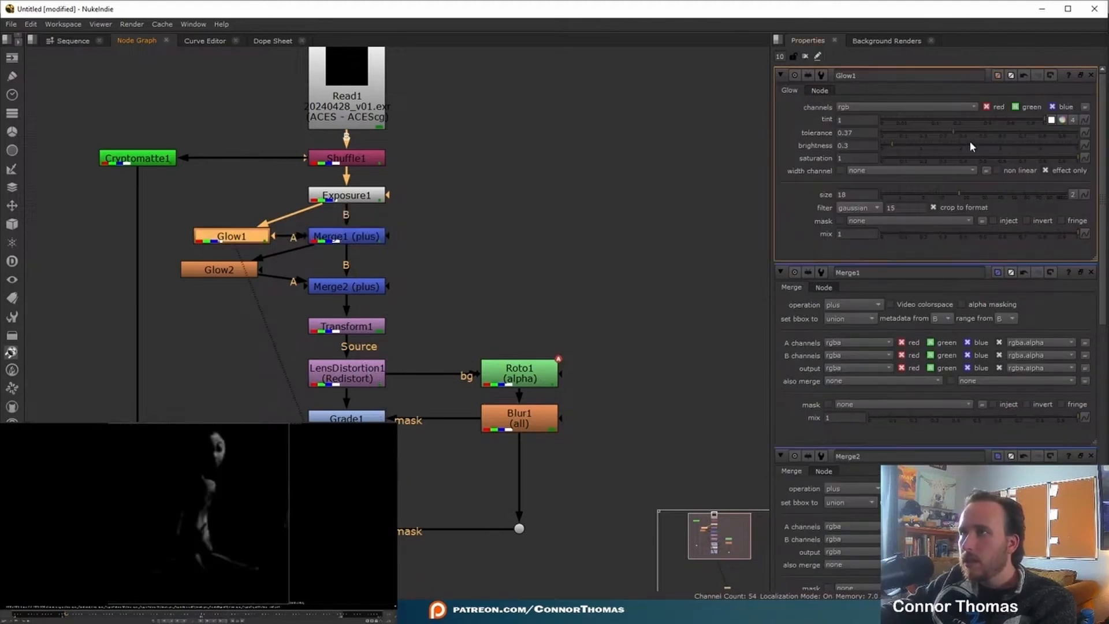
drag(953, 136, 1029, 135)
- Set Glow2's tolerance to 0.265 and its brightness to 0.14, checking the combined image at Merge2
click(229, 271)
key(1)
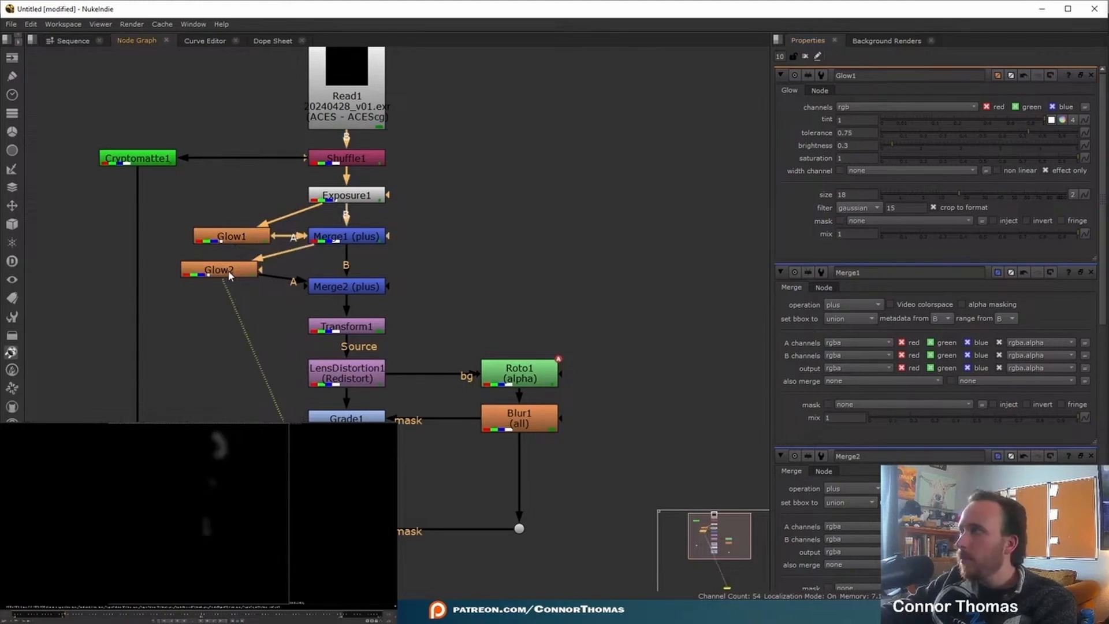
double_click(229, 271)
drag(1042, 140, 931, 138)
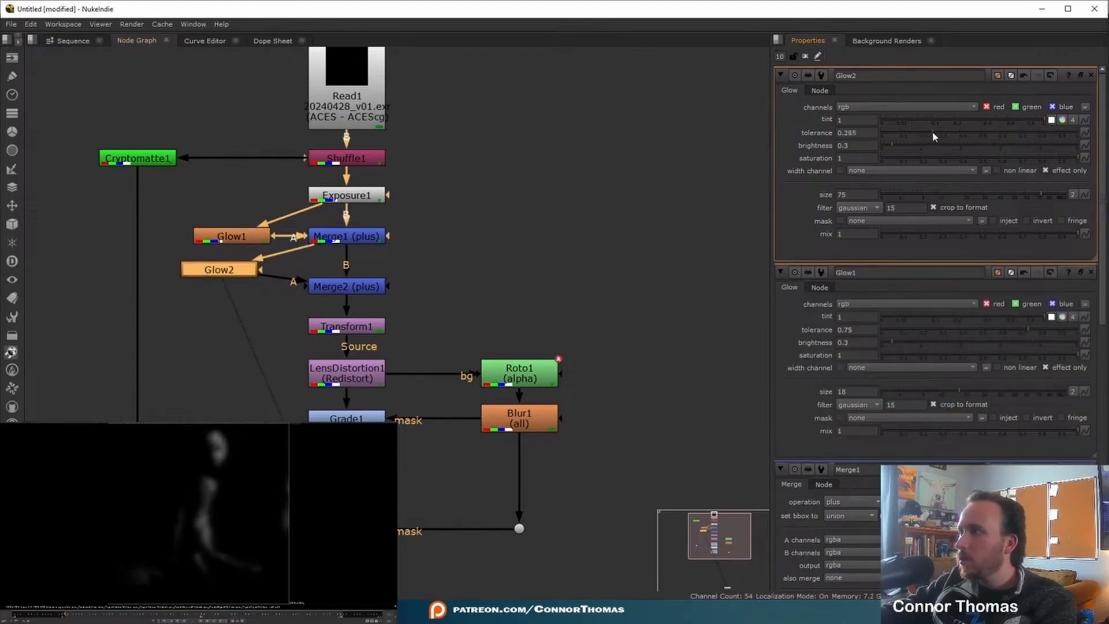
click(356, 287)
key(1)
drag(891, 148, 886, 145)
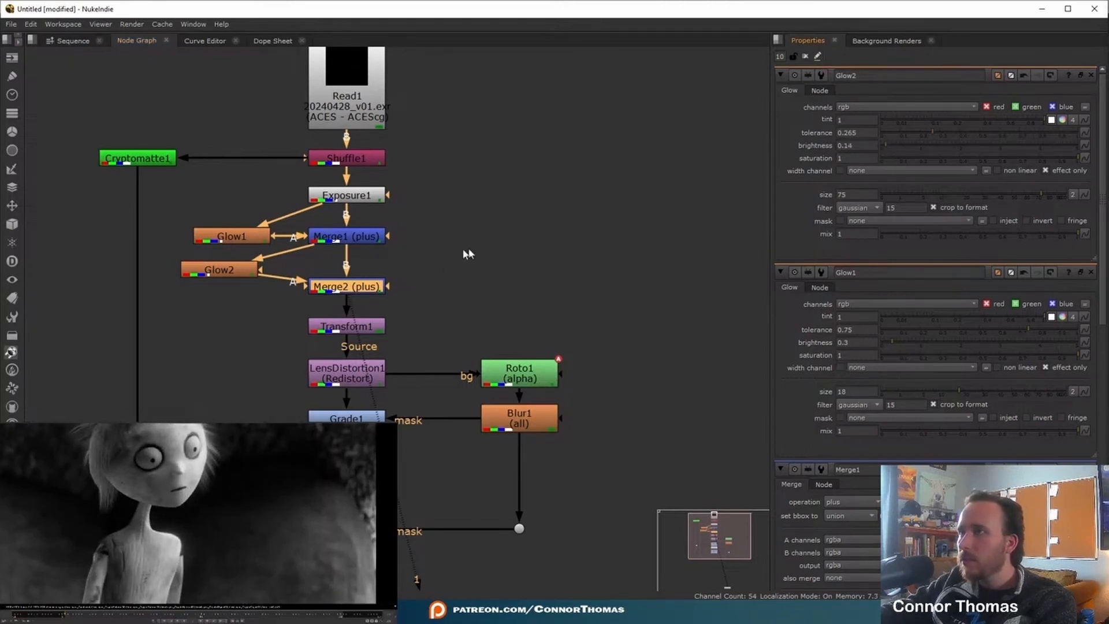